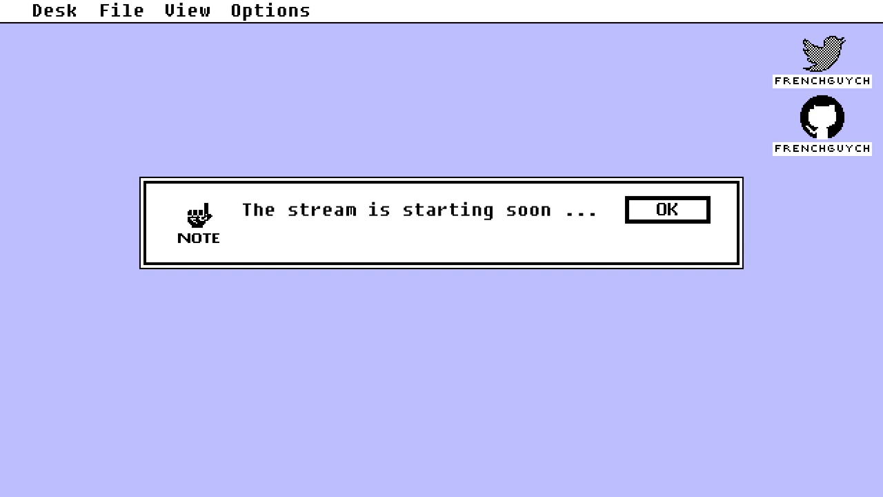
Dismiss the stream-starting-soon note and switch the overlay to View > Webcam.
left_click(666, 211)
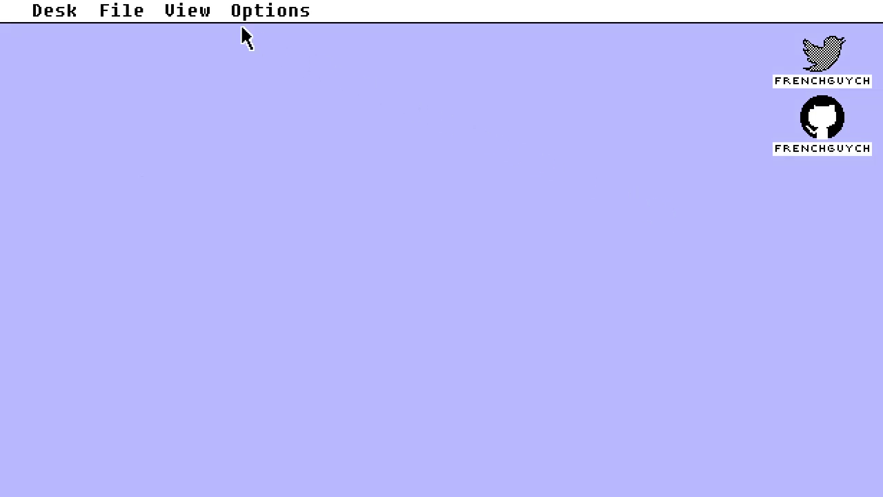
mouse_move(193, 14)
left_click(213, 31)
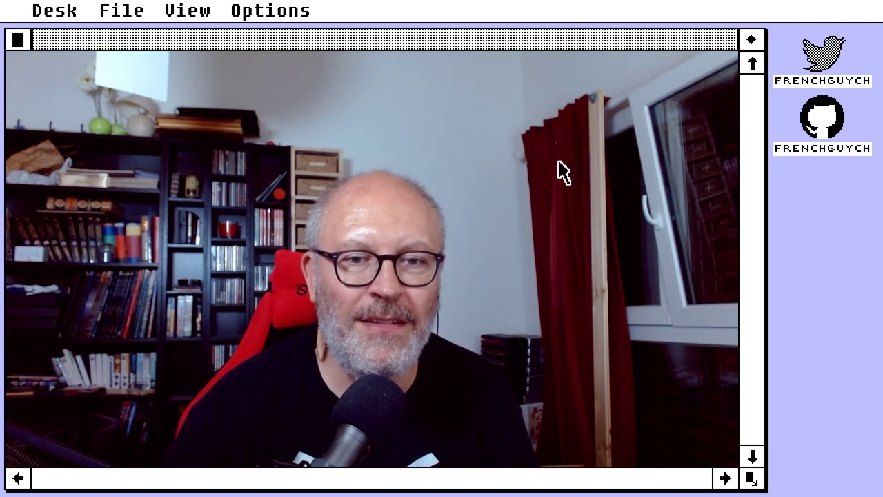
Choose the intro video player from the View menu to show OfficeHoursIntro.mp4.
mouse_move(197, 10)
left_click(270, 92)
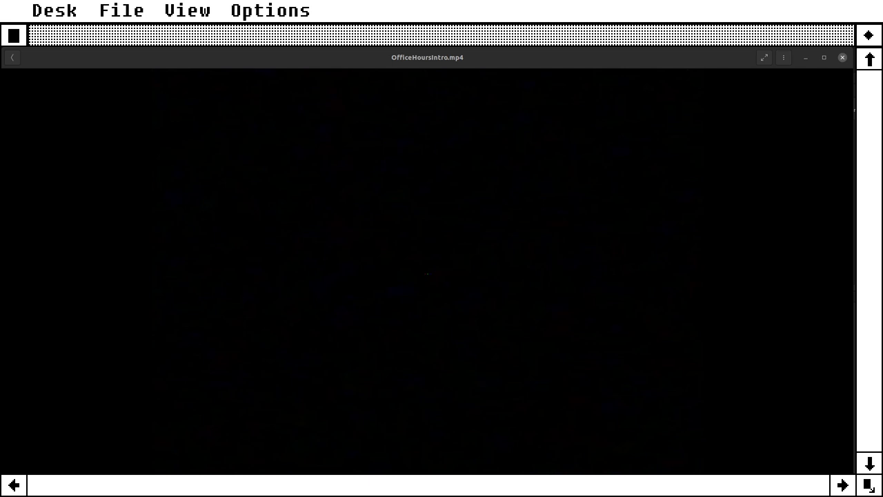
Play the OfficeHoursIntro.mp4 intro, then switch the overlay to the View > Chat layout.
mouse_move(487, 389)
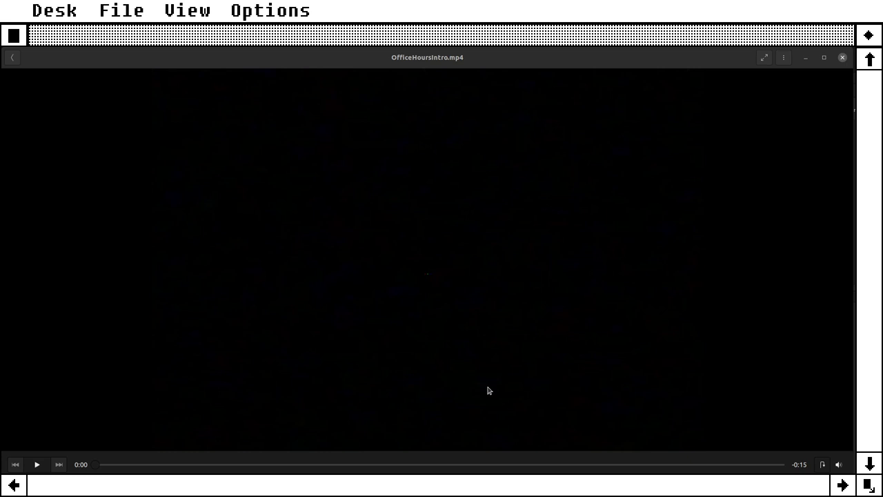
left_click(36, 466)
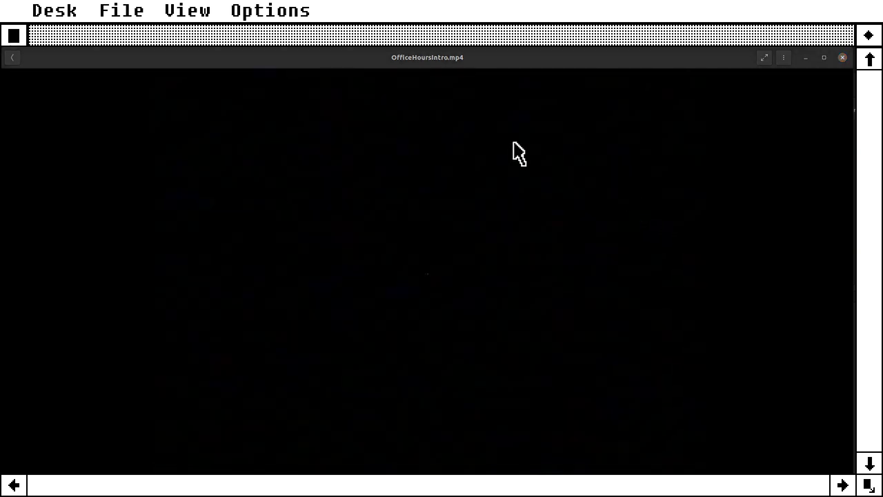
mouse_move(200, 16)
left_click(227, 50)
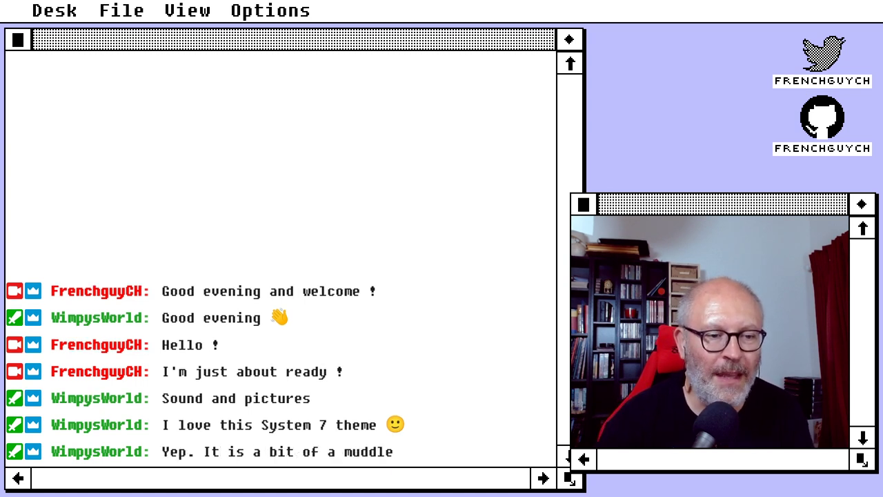
Choose Fullscreen from the View menu to show the DaVinci Resolve desktop.
left_click(196, 10)
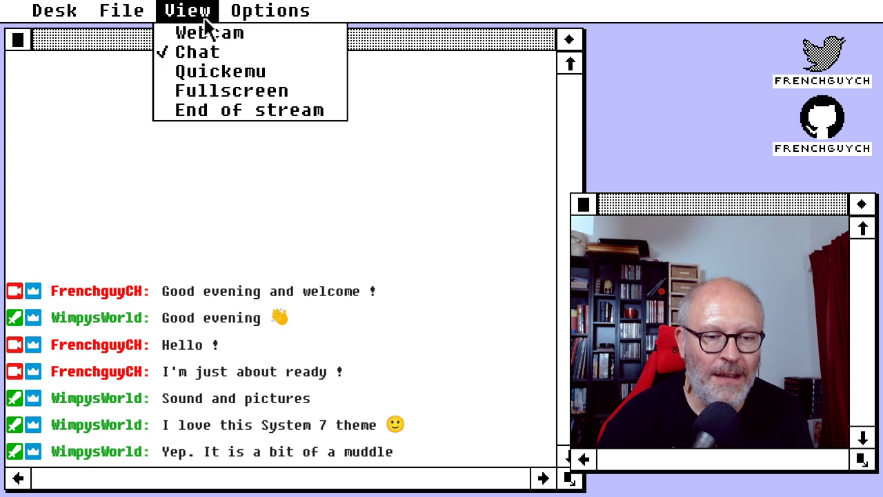
left_click(269, 91)
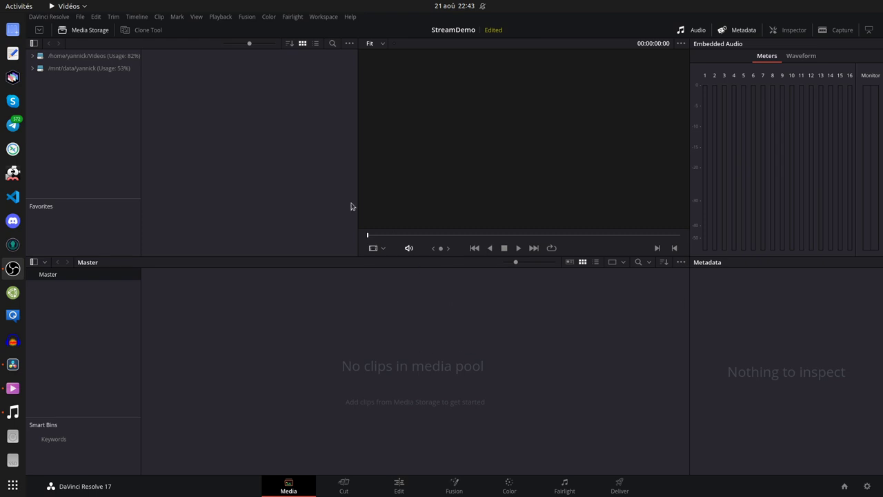
Drag the Media Storage/viewer divider right to widen the storage browser.
left_click_drag(358, 167, 381, 173)
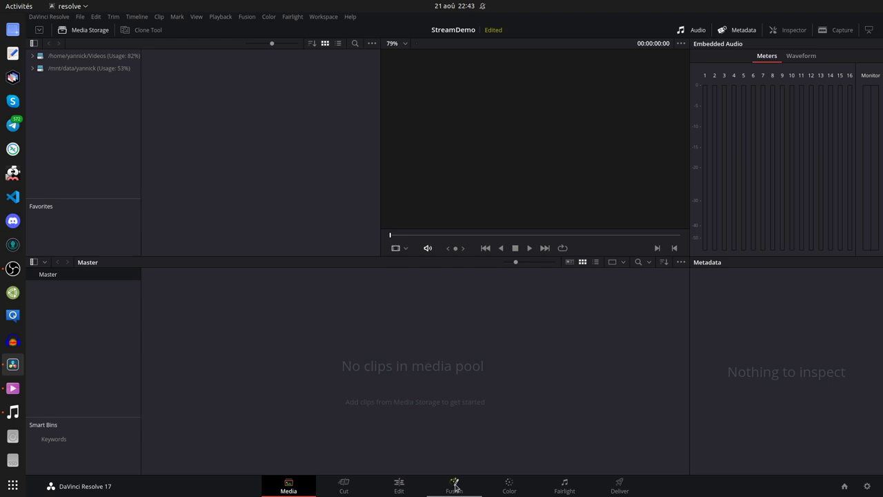
Tour the Edit, Fusion, Color, Fairlight, Cut and Deliver pages, ending on the Media page.
left_click(399, 485)
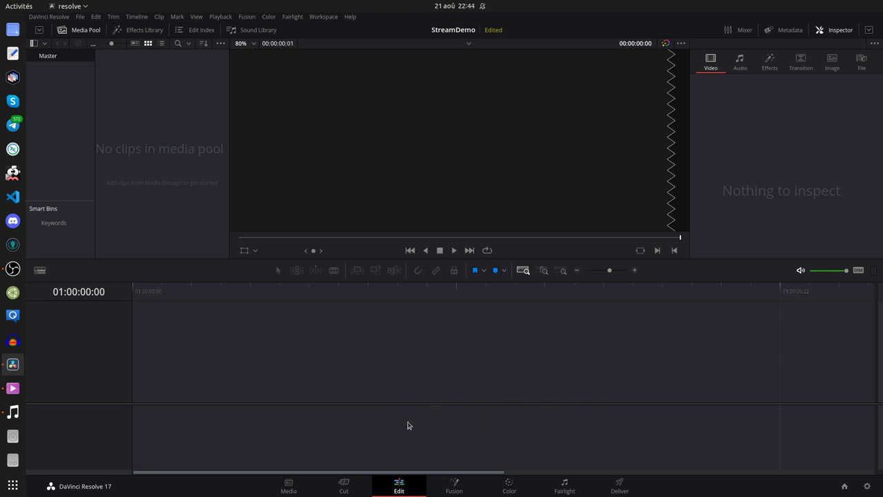
left_click(456, 483)
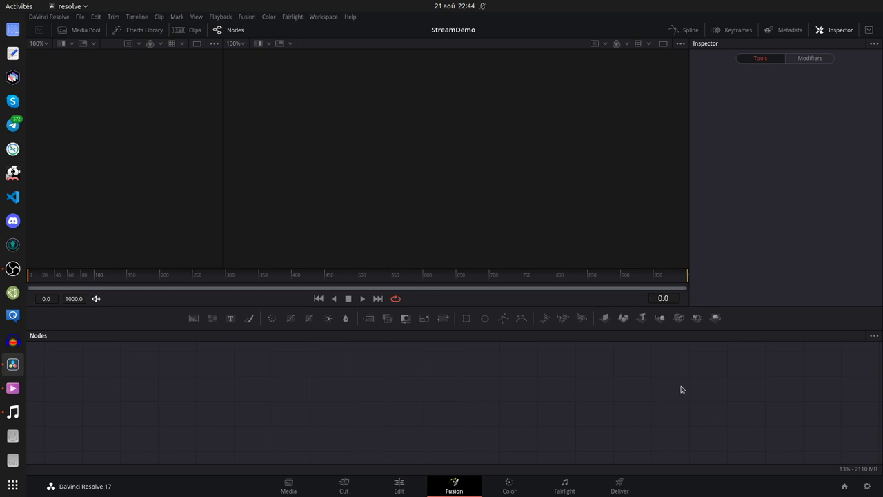
left_click(509, 487)
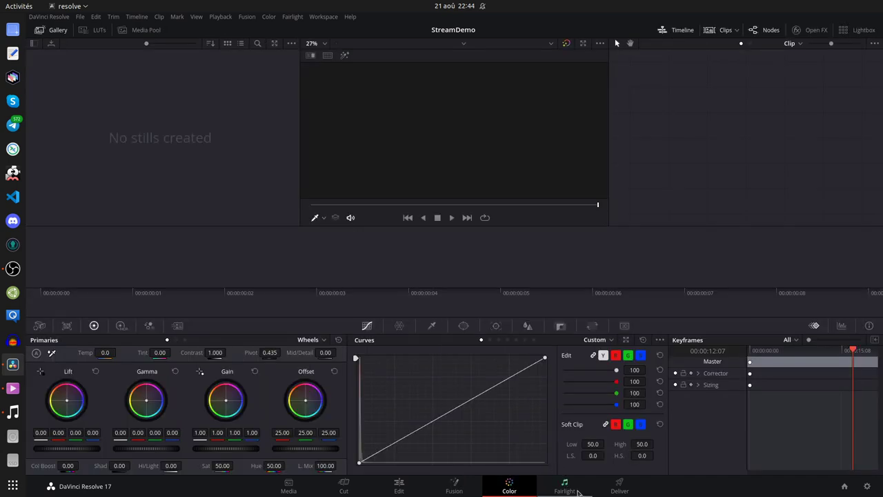
left_click(563, 484)
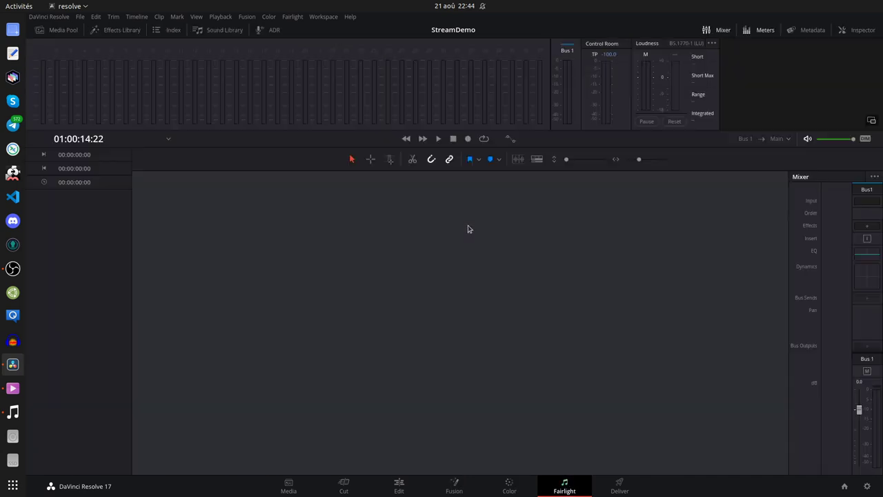
left_click(344, 486)
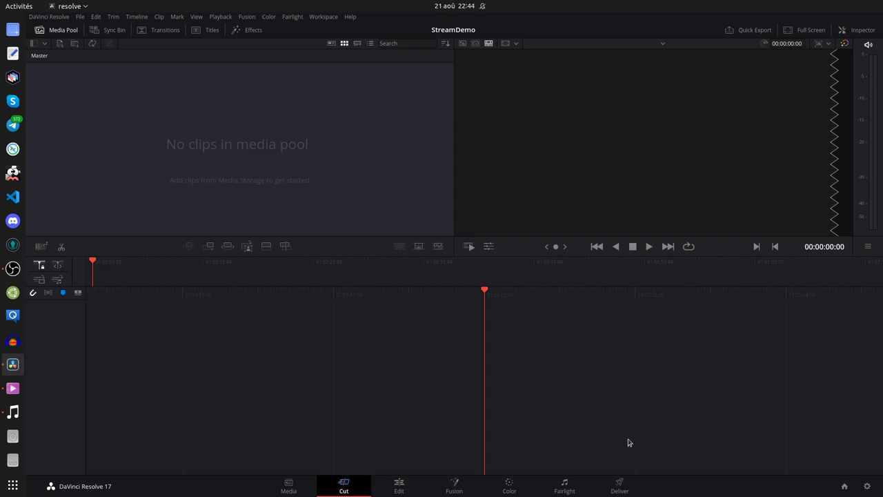
left_click(621, 485)
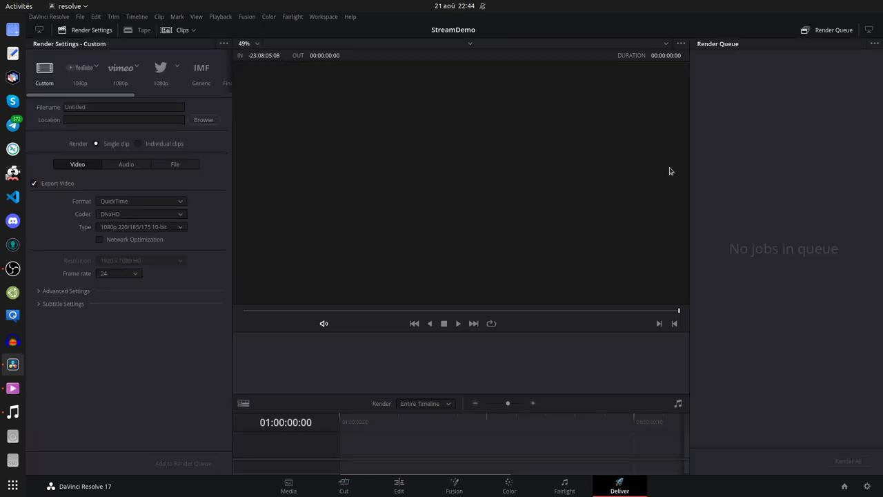
left_click(291, 485)
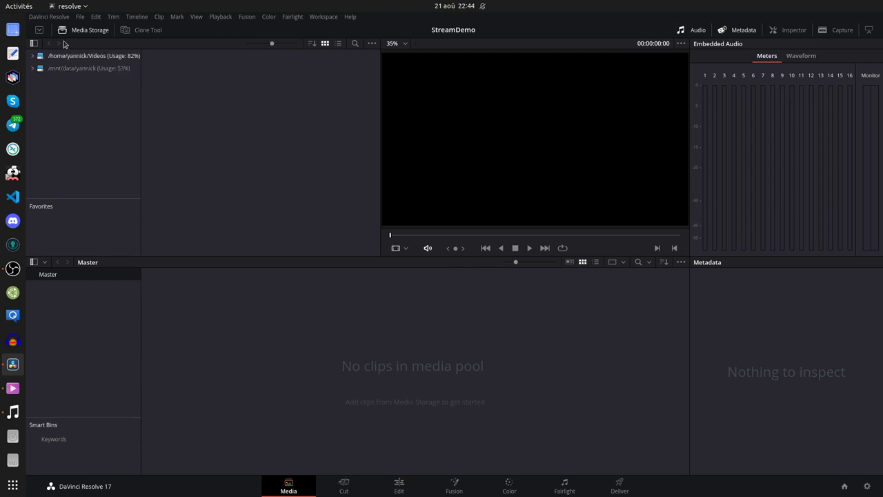
left_click(80, 18)
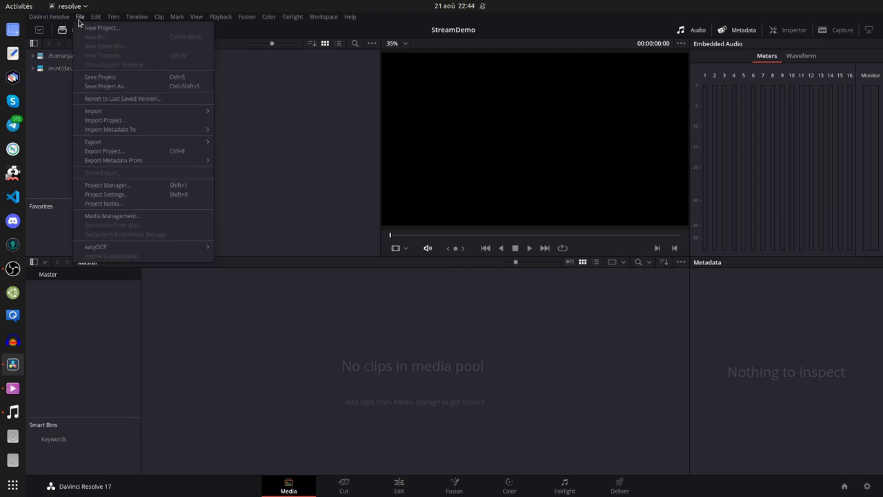
left_click(101, 195)
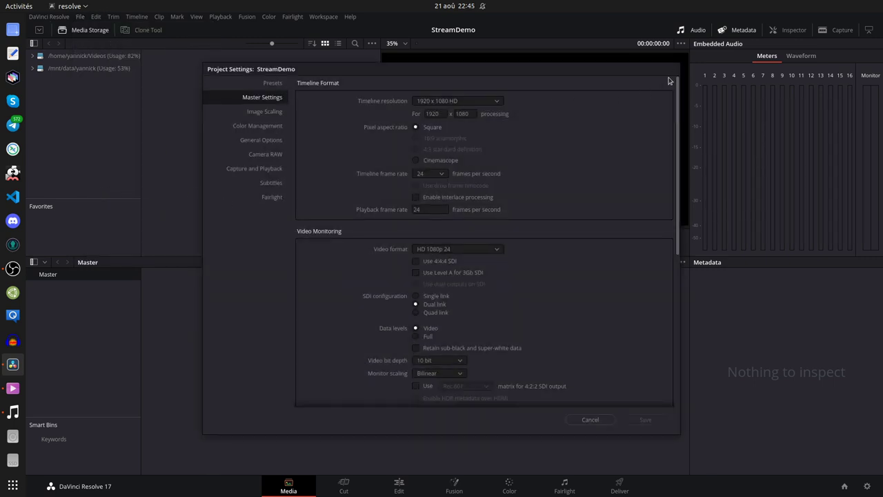
left_click(591, 419)
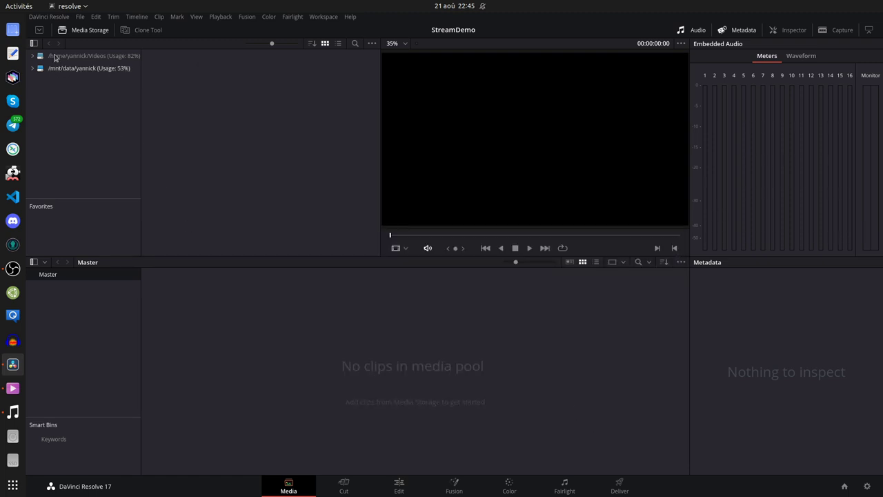
left_click(56, 17)
left_click(61, 62)
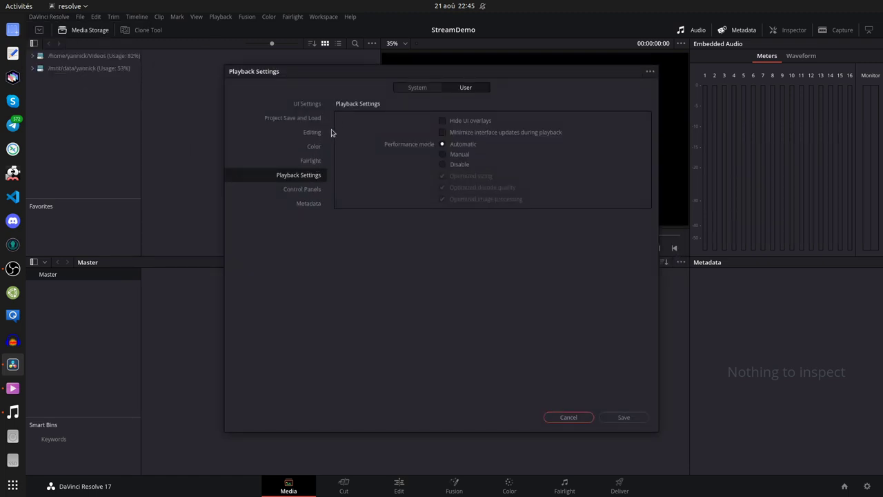
left_click(429, 89)
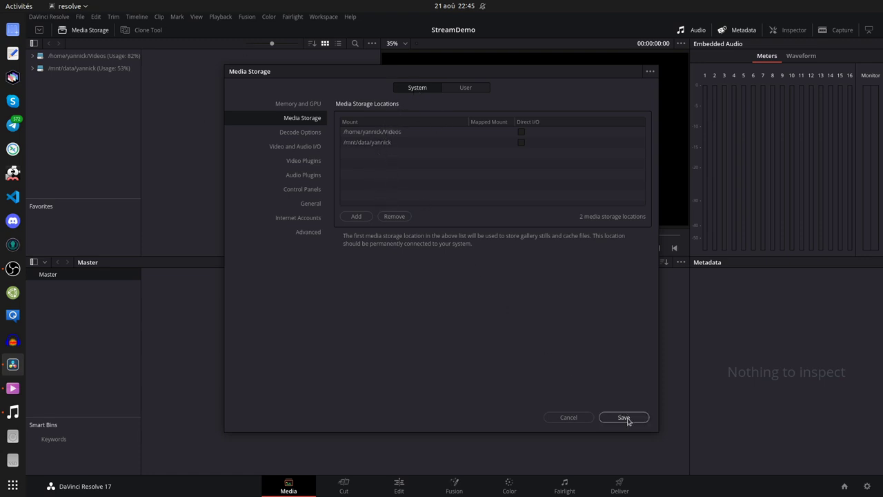
left_click(569, 415)
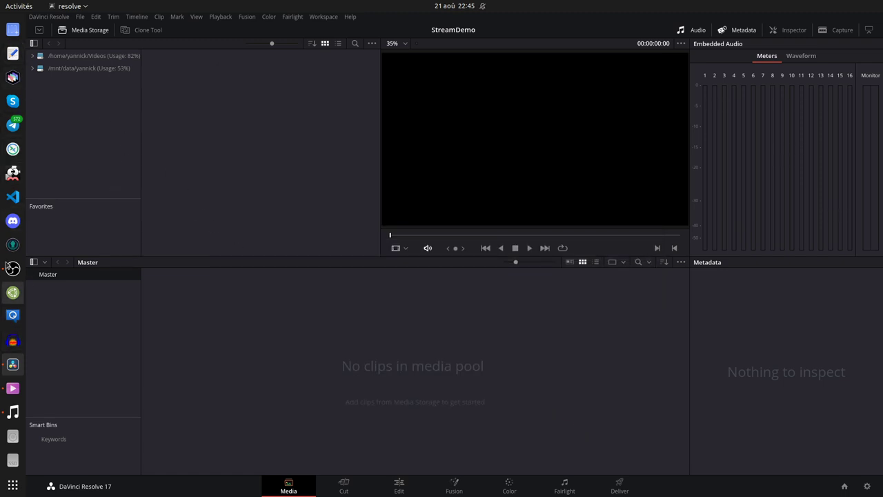
Open the file manager and browse Other Locations to the user's folder on the data drive.
scroll(10, 90, "up", 3)
left_click(11, 96)
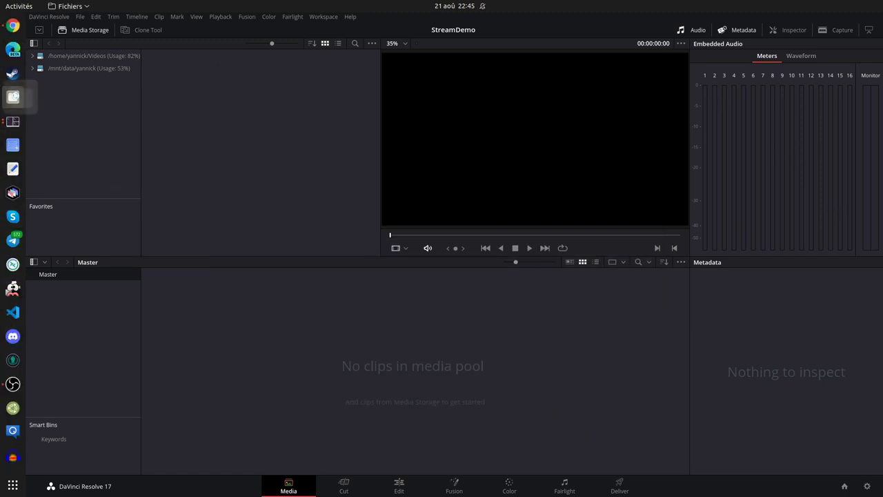
left_click(388, 28)
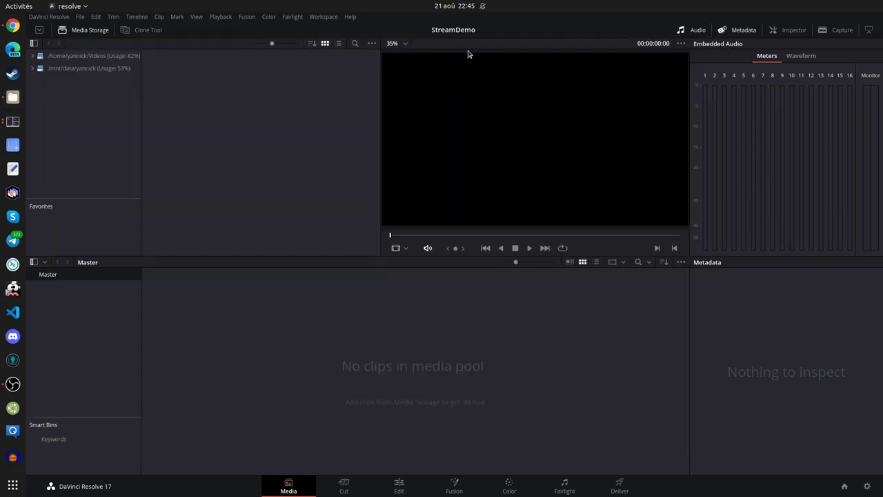
key("alt+Tab")
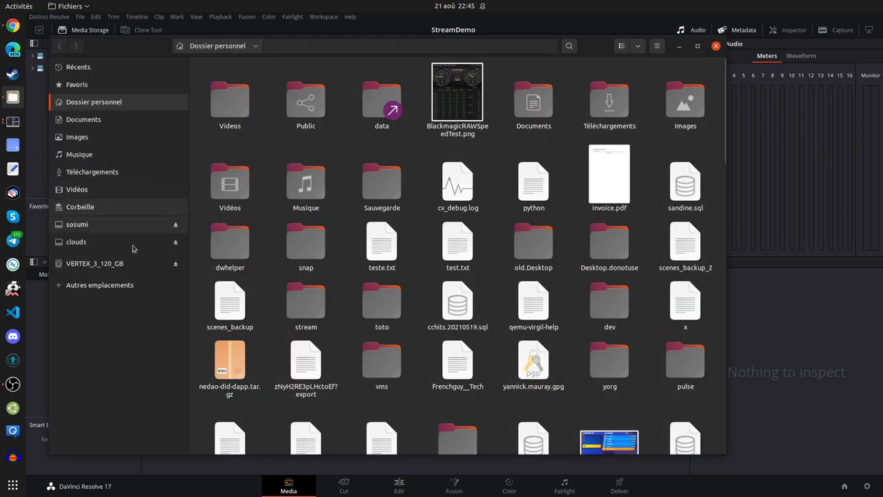
left_click(104, 285)
left_click(226, 110)
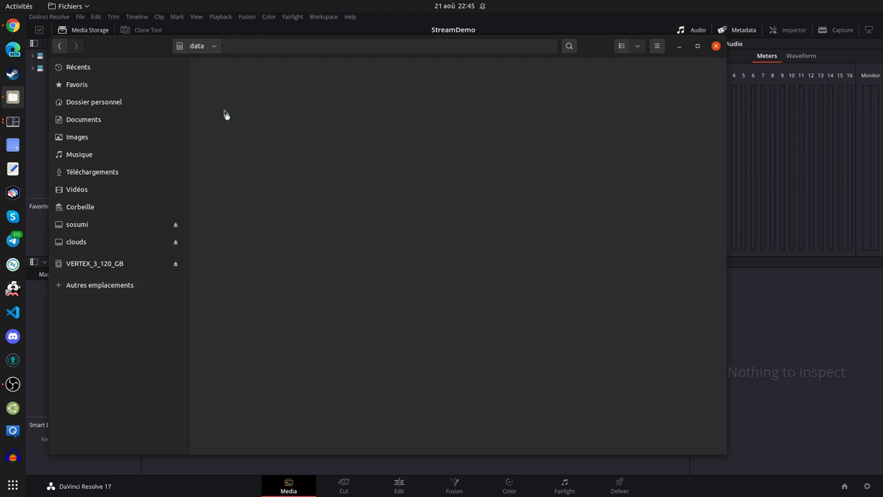
left_click(294, 393)
double_click(293, 393)
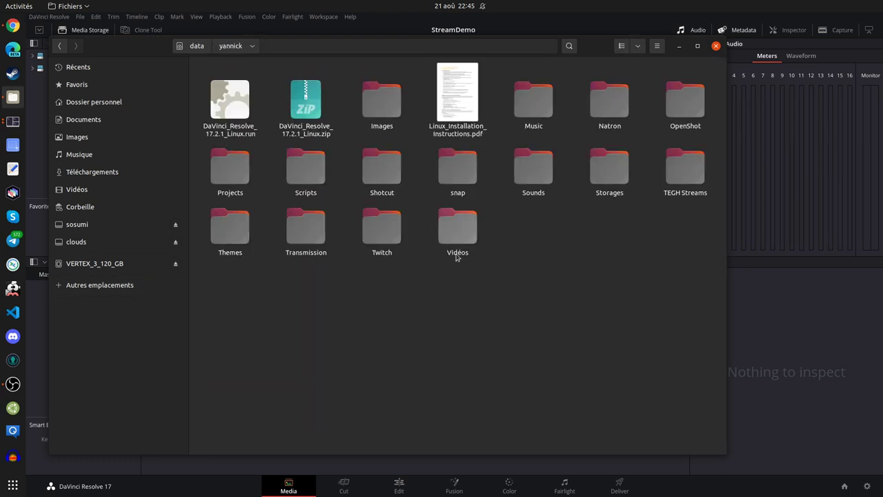
Open Projects, then Resolve17, check its context menu, then open Resolve's File menu.
double_click(246, 170)
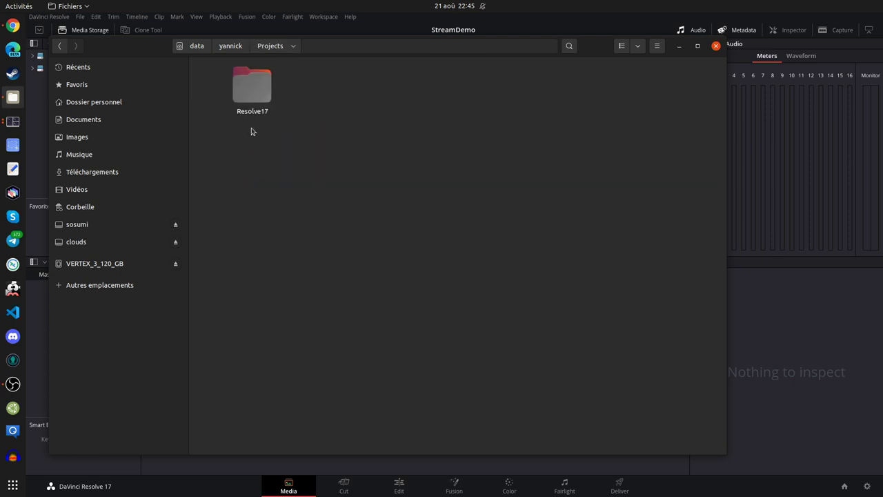
double_click(250, 90)
right_click(378, 208)
left_click(314, 142)
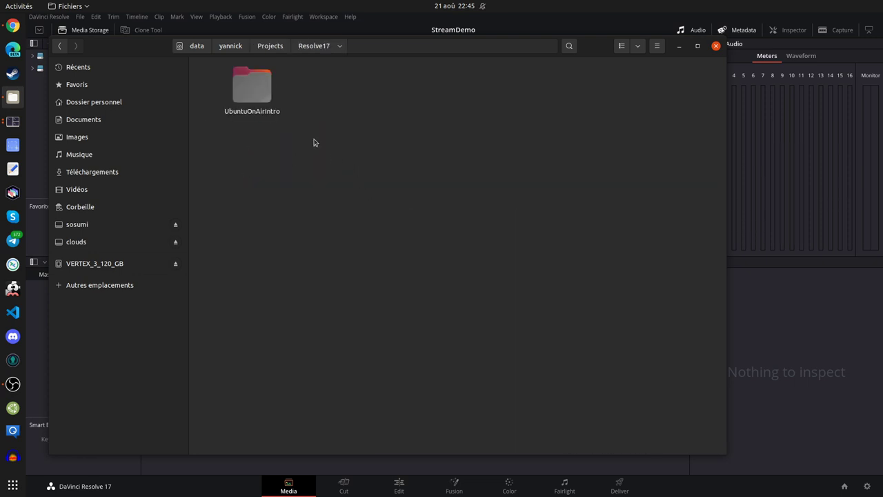
left_click(80, 16)
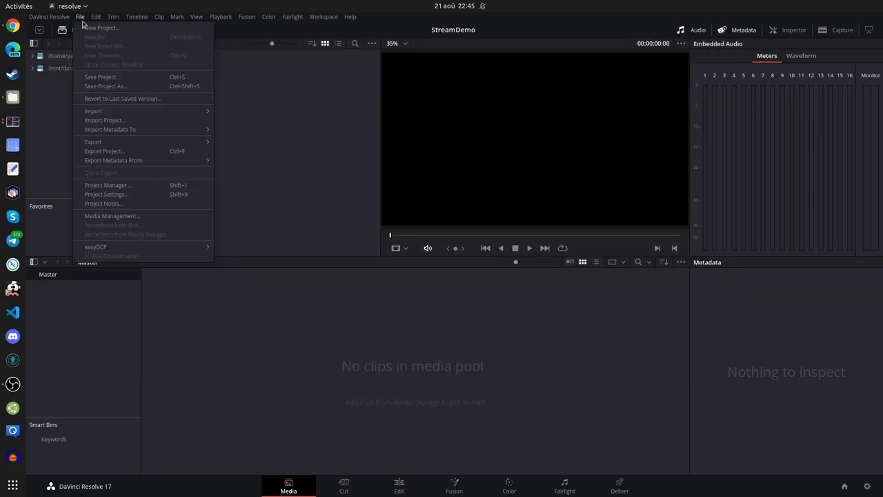
left_click(118, 87)
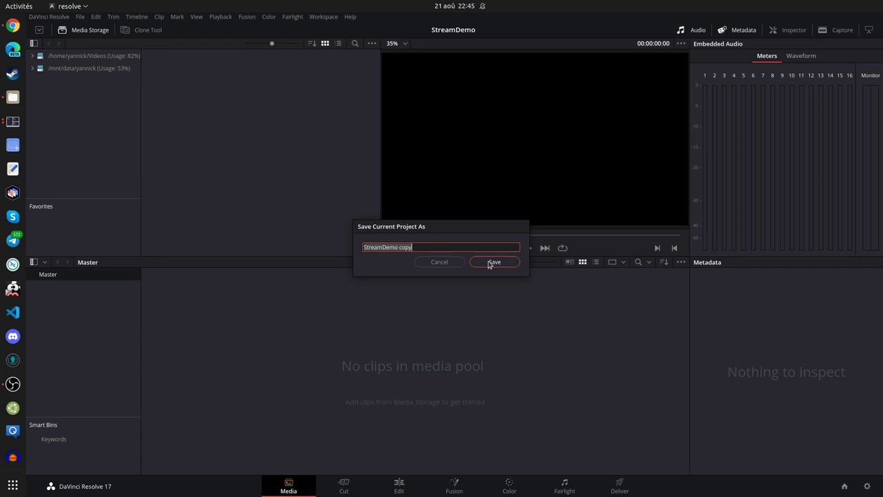
double_click(410, 247)
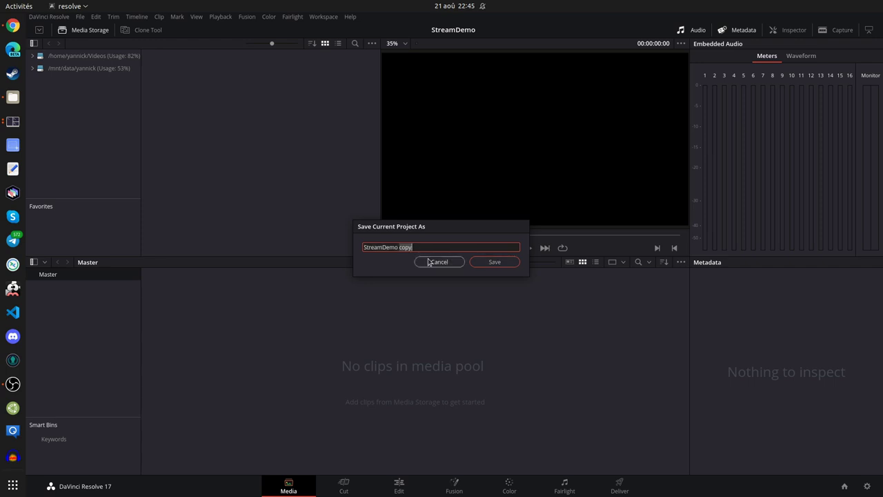
key("BackSpace")
key("BackSpace")
left_click(494, 262)
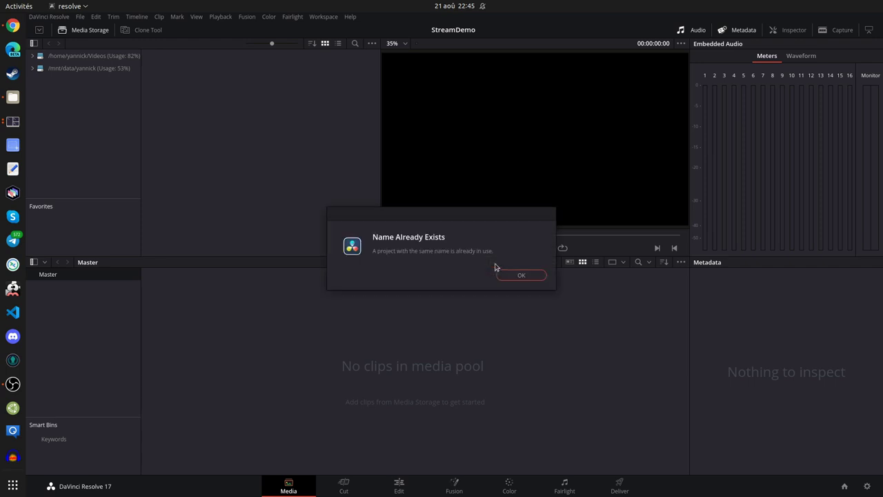
left_click(521, 275)
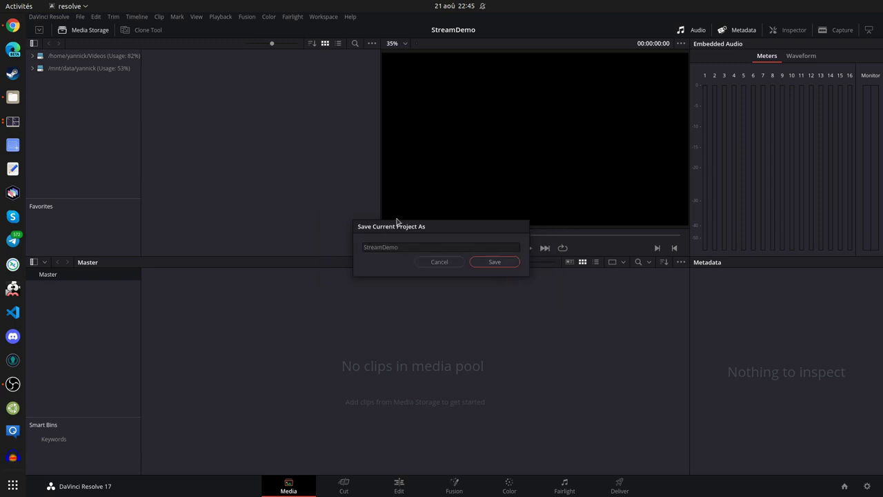
left_click(440, 262)
left_click(80, 17)
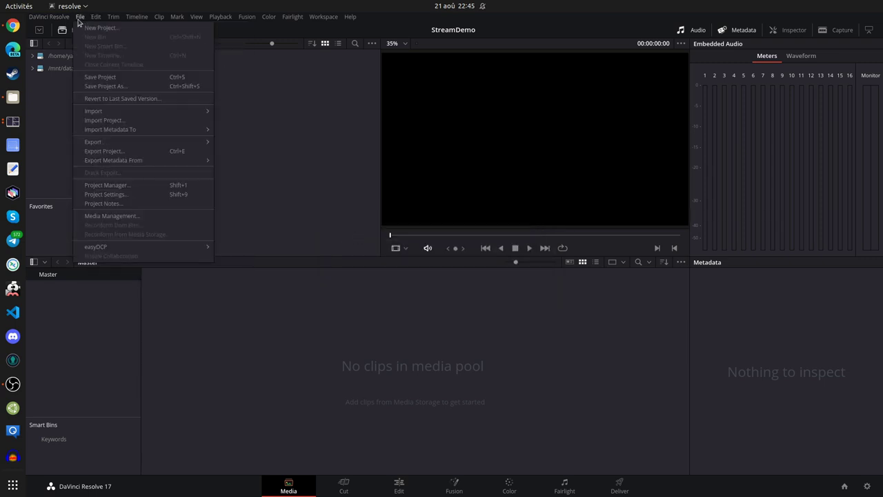
Close Resolve's File menu, reposition the Files window and open the UbuntuOnAirIntro folder.
left_click(329, 397)
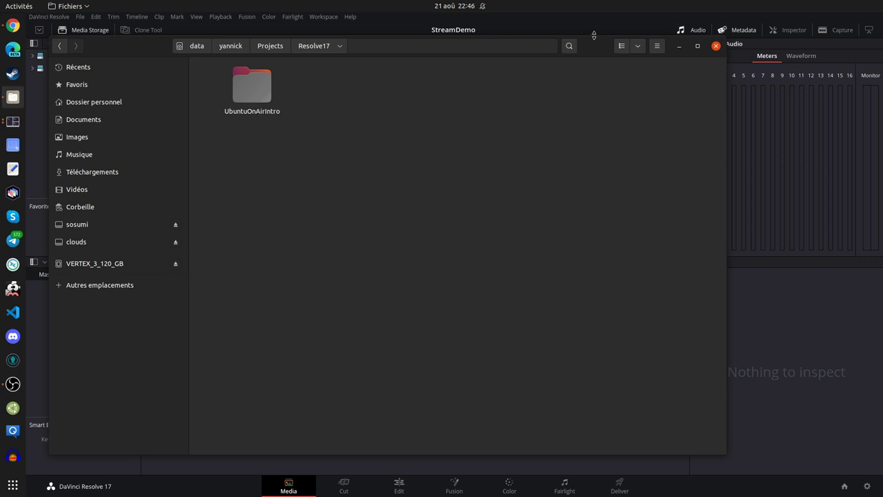
left_click_drag(603, 48, 803, 108)
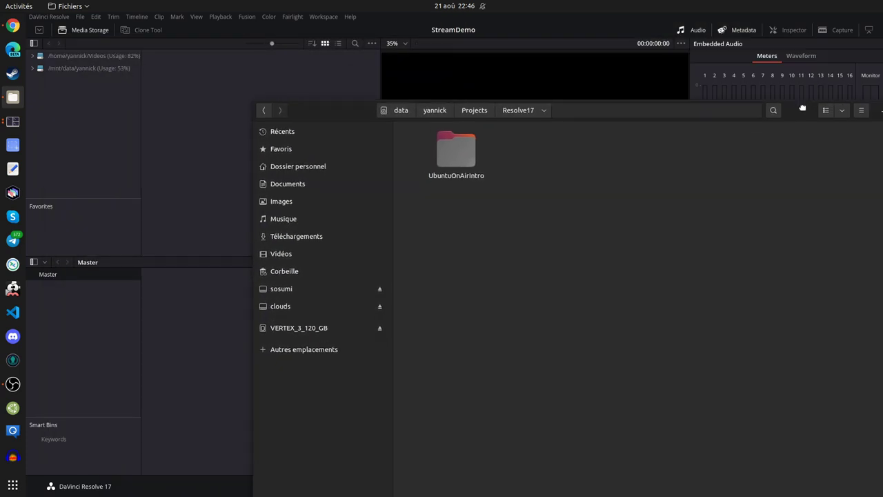
double_click(445, 178)
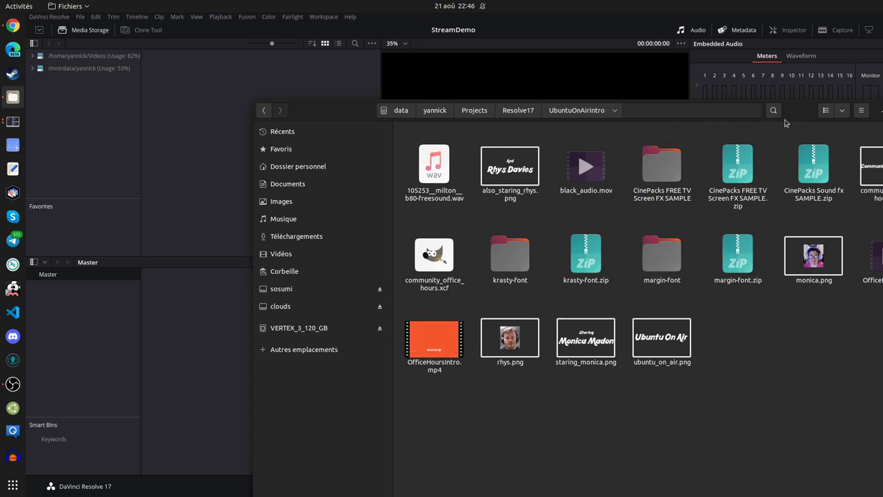
left_click_drag(794, 114, 682, 131)
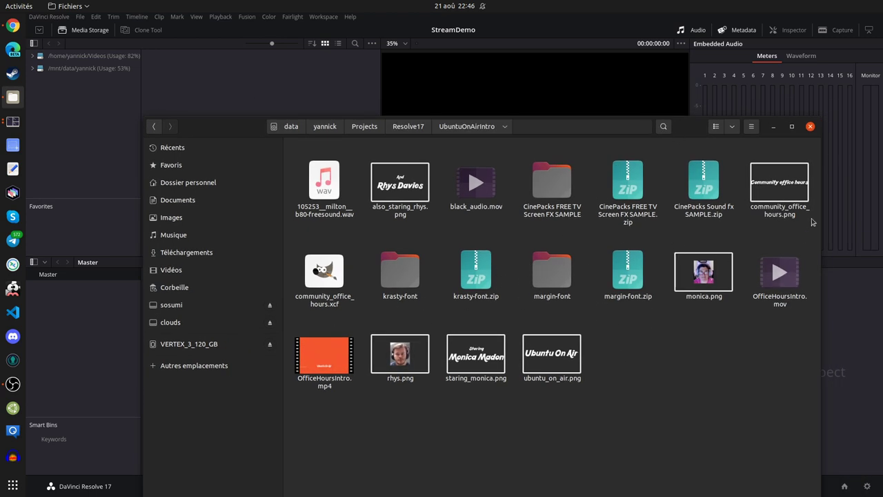
Drag the four title PNGs into Resolve's Media Storage, then close Files.
left_click(410, 187)
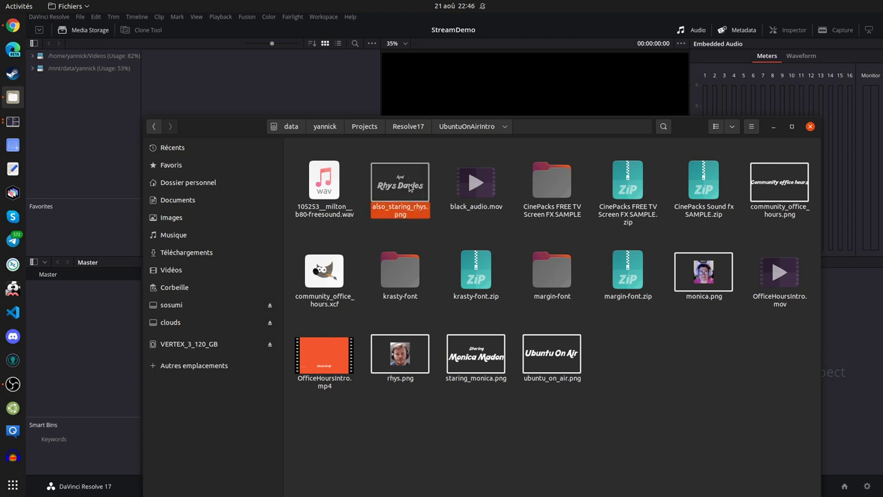
left_click(481, 359, "ctrl")
left_click(578, 361, "ctrl")
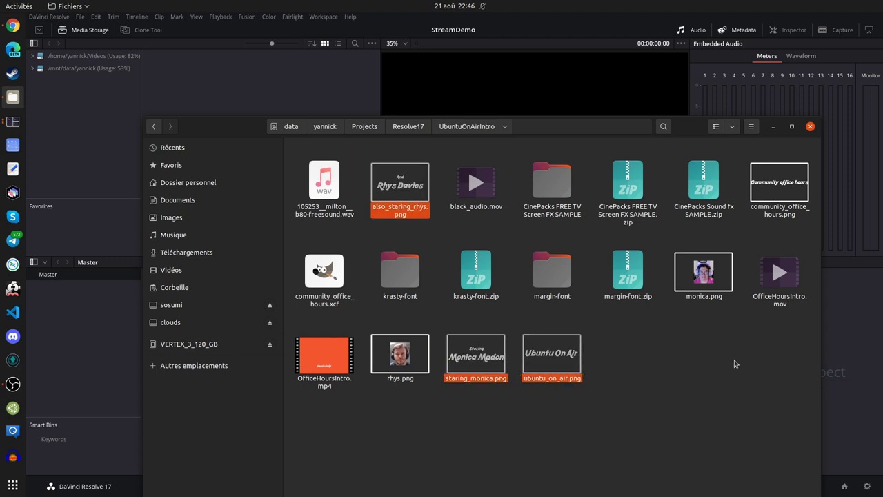
left_click(782, 195, "ctrl")
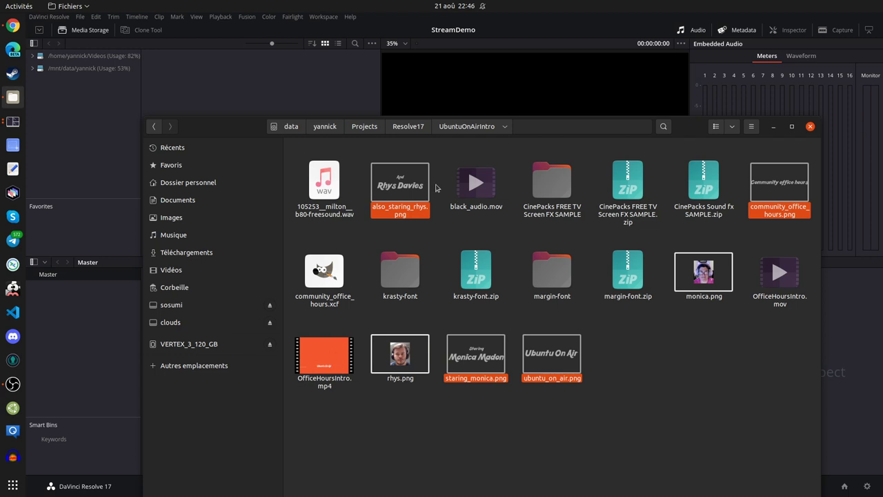
left_click_drag(380, 165, 278, 101)
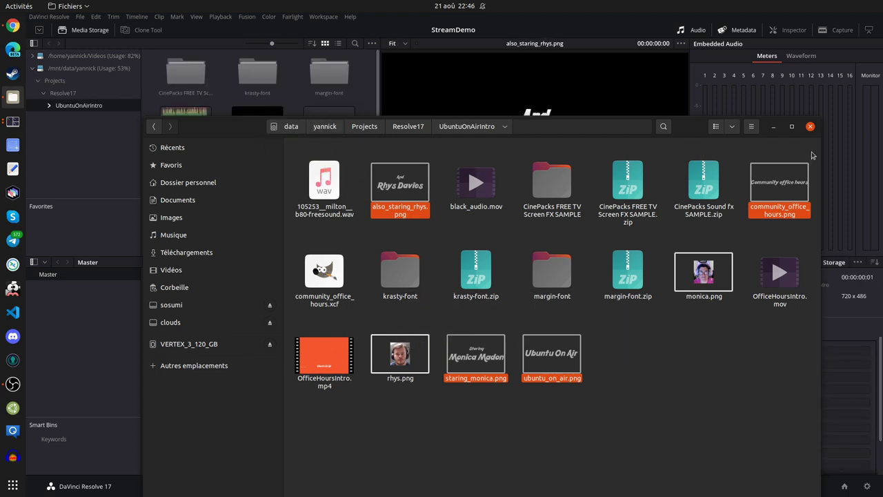
left_click(810, 127)
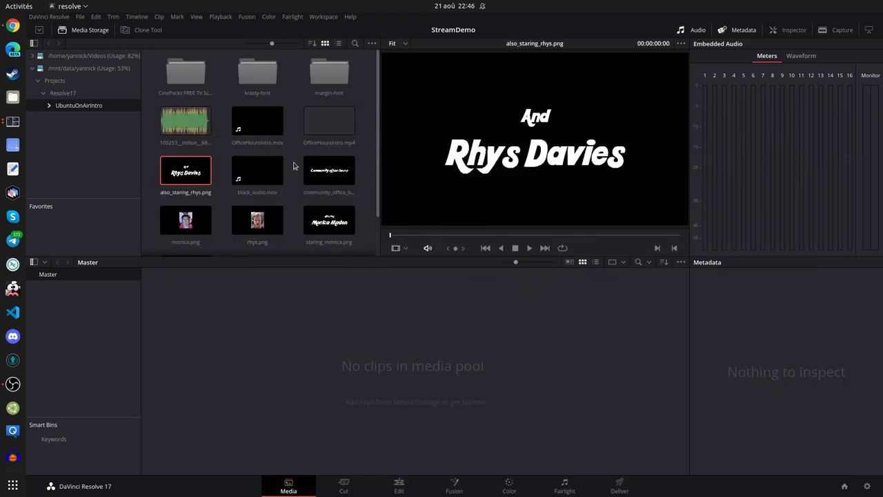
Browse the CinePacks items in Media Storage and preview also_staring_rhys.png.
left_click(200, 87)
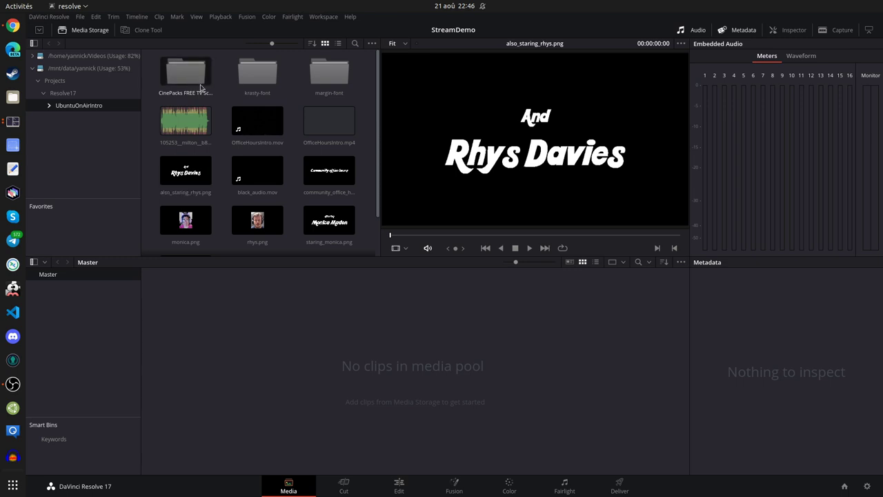
key("Right")
key("Right")
key("Down")
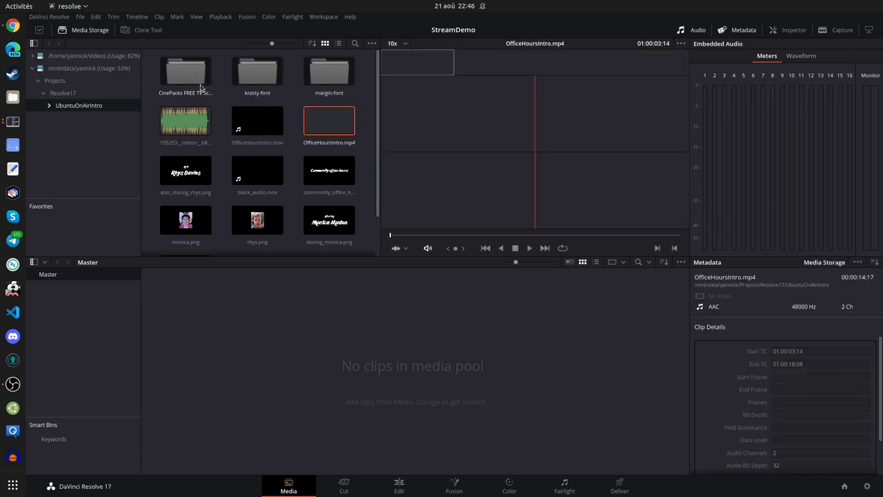
key("shift+Left")
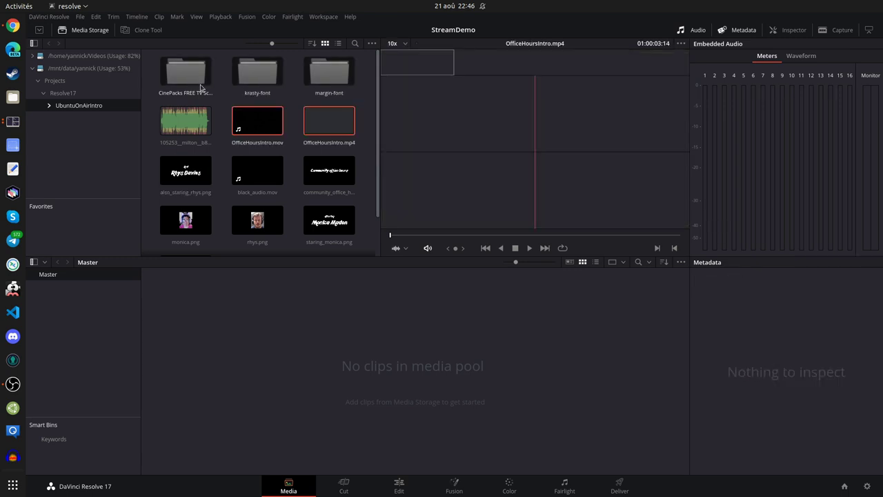
left_click(191, 82)
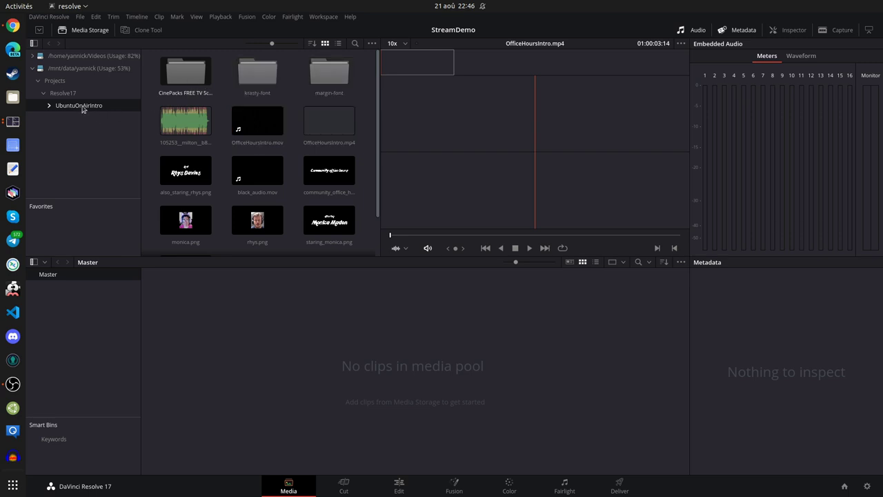
left_click(195, 173)
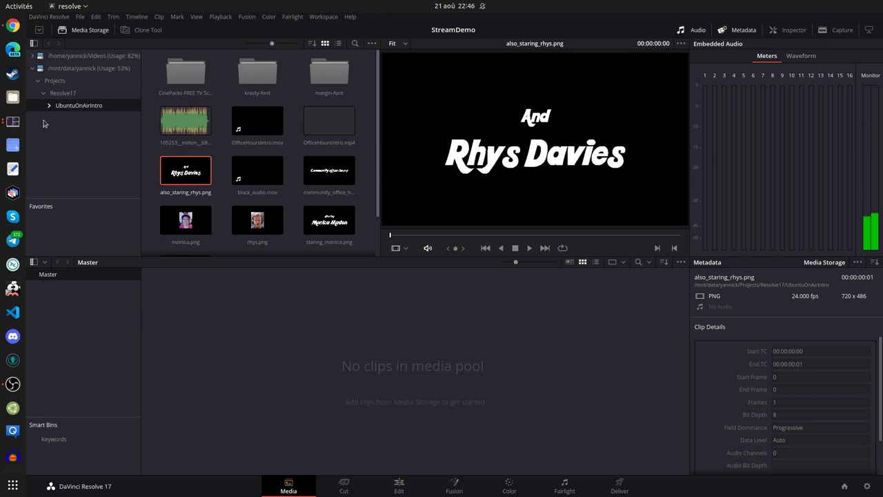
Add ubuntu_on_air.png from UbuntuOnAirIntro into the media pool and go to the Fusion page.
left_click(65, 94)
left_click(67, 107)
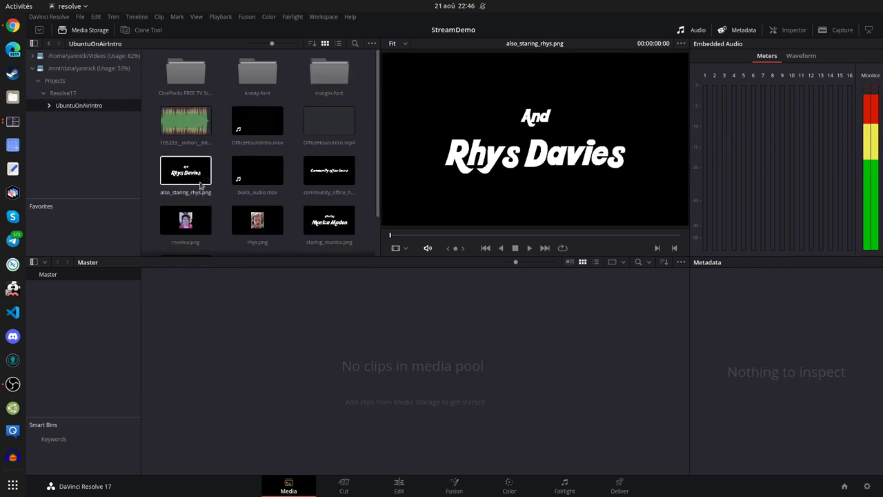
scroll(310, 221, "down", 1)
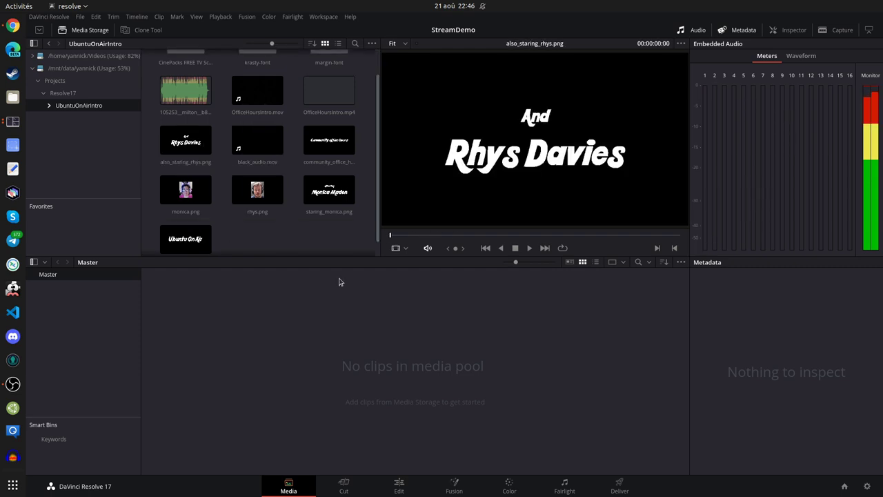
left_click(190, 222)
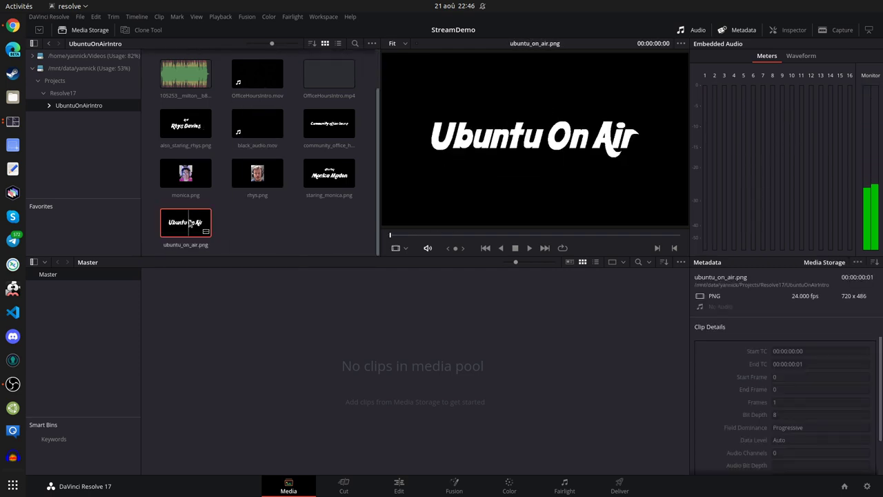
right_click(190, 222)
left_click(208, 228)
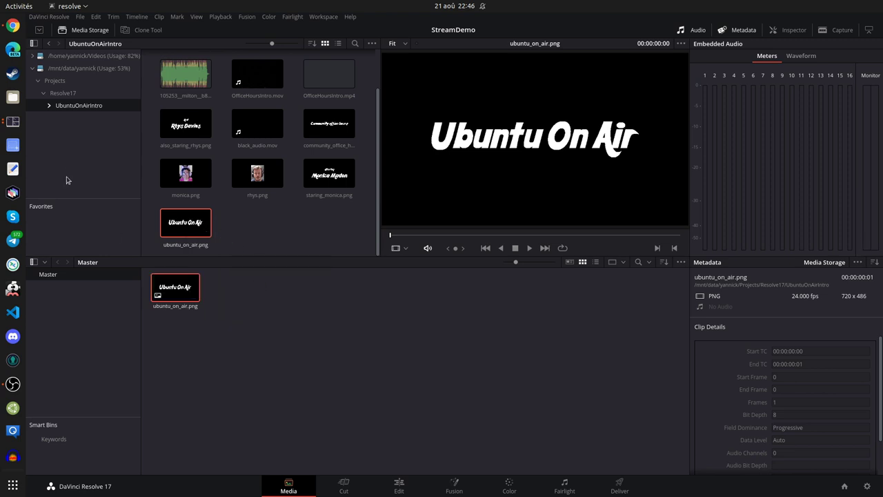
left_click(456, 485)
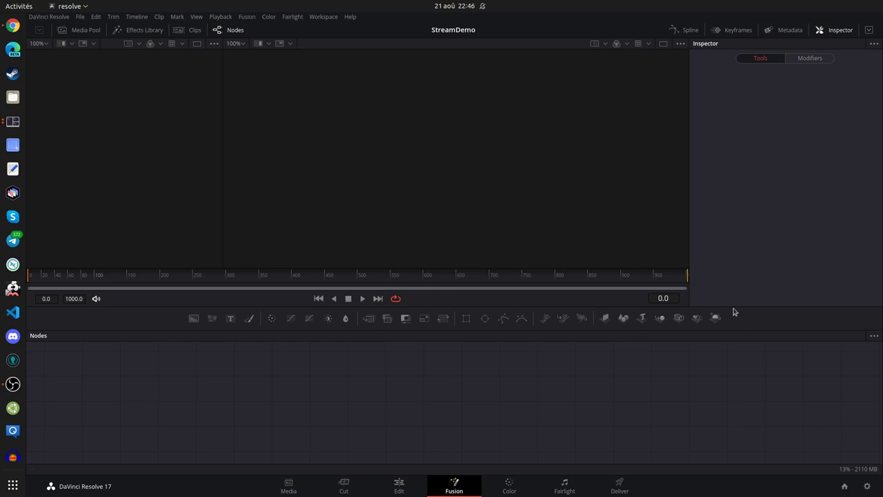
Enlarge the Fusion Nodes panel, then switch to the Edit page.
left_click_drag(734, 306, 735, 287)
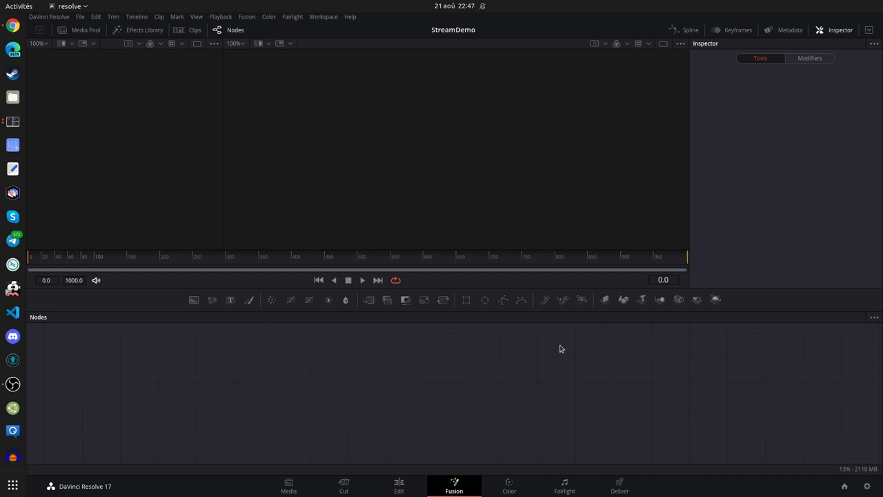
left_click_drag(755, 288, 762, 251)
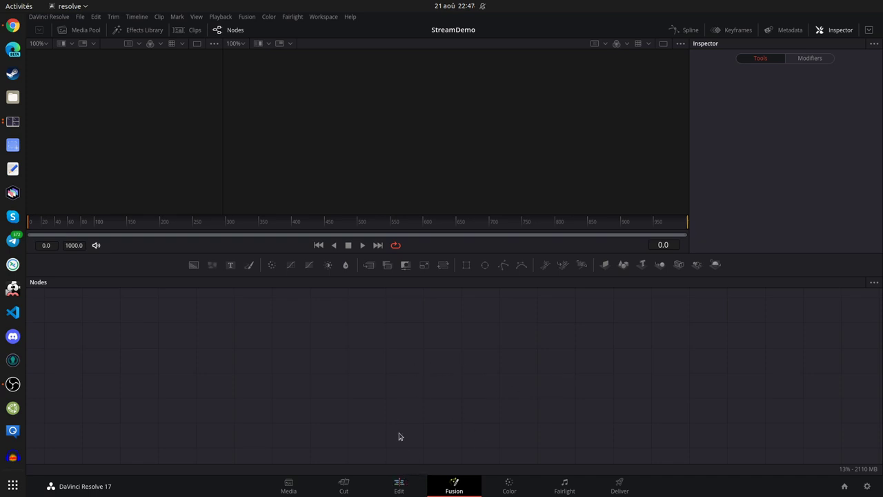
left_click(398, 487)
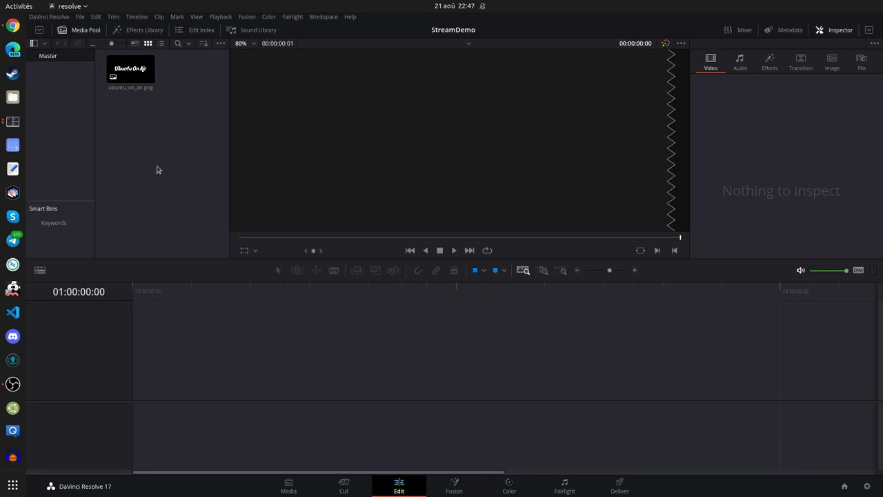
Create 'Fusion Composition 1' in the media pool with default settings.
right_click(143, 136)
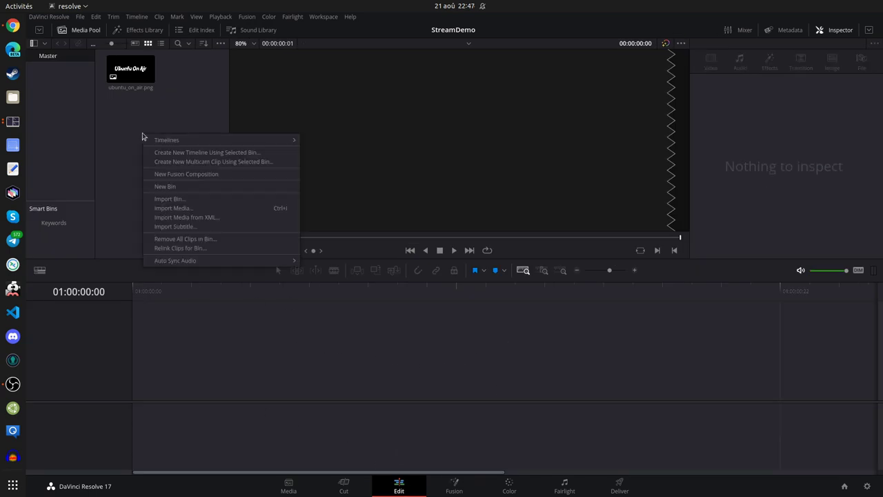
left_click(209, 174)
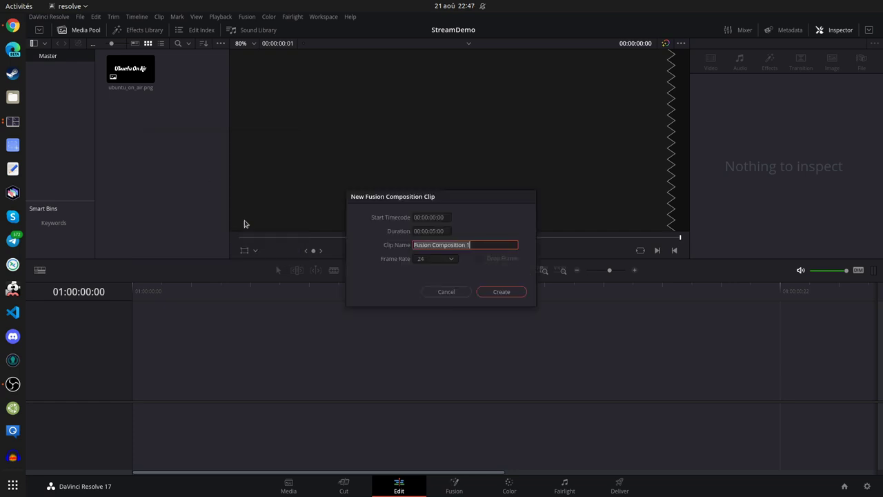
left_click(499, 293)
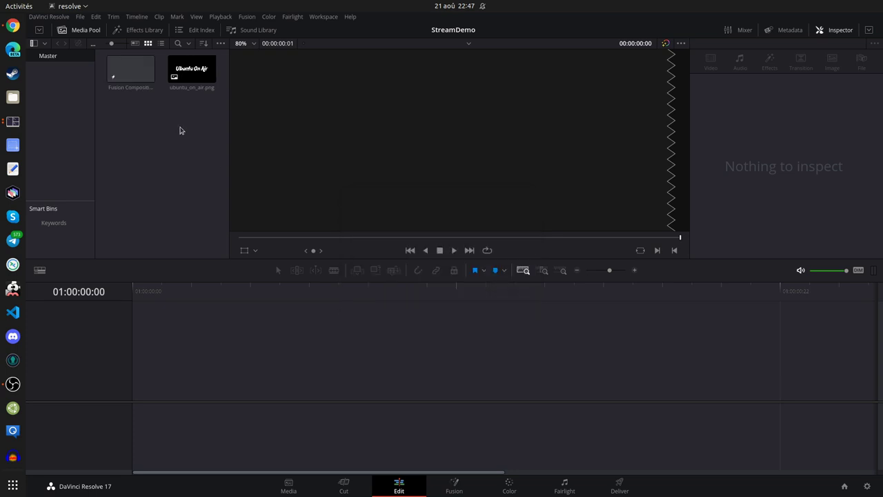
Drop the Fusion Composition into a new Timeline 1 at its start and trim it to 00:00:06:14.
left_click_drag(135, 81, 223, 370)
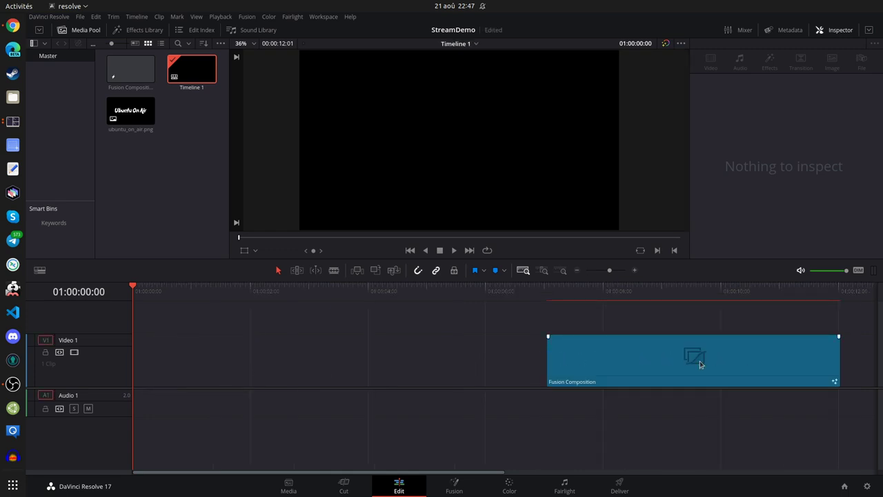
left_click_drag(700, 361, 186, 366)
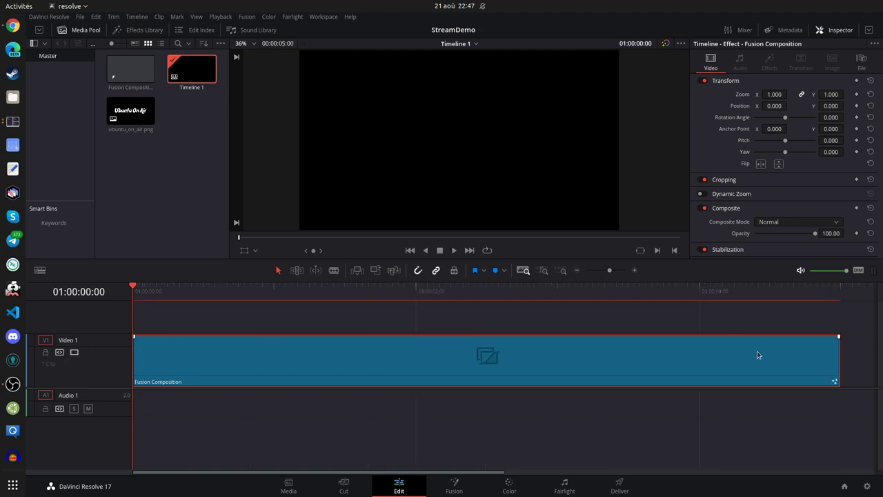
mouse_move(839, 350)
left_mouse_down()
mouse_move(821, 352)
mouse_move(840, 352)
left_mouse_up()
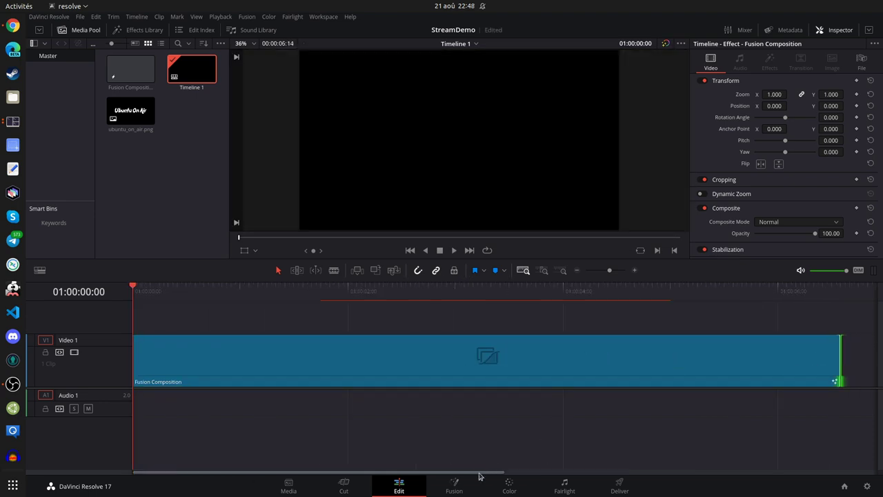
left_click(186, 171)
Toggle the media pool panel, then choose Import Media from the Media Pool's context menu.
right_click(185, 162)
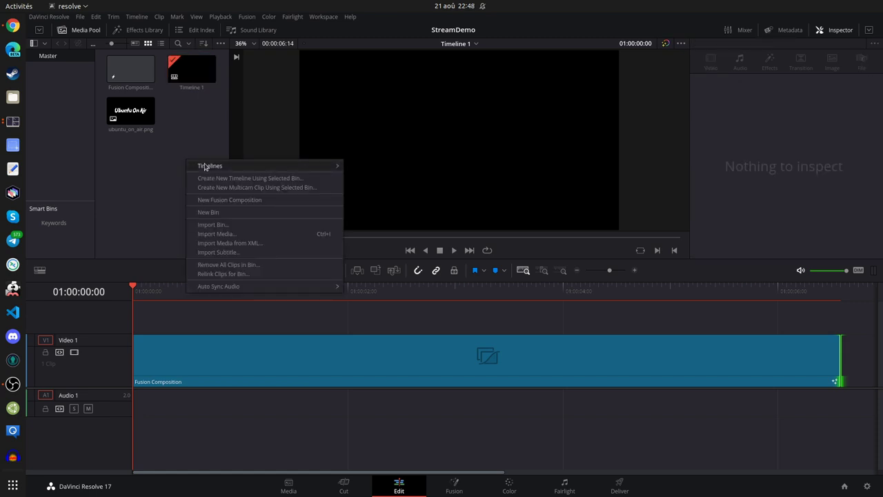
mouse_move(212, 168)
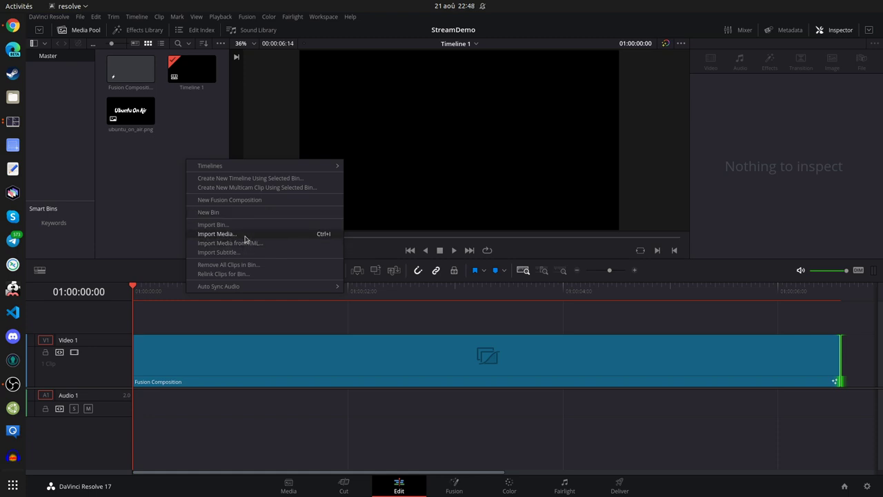
left_click(140, 185)
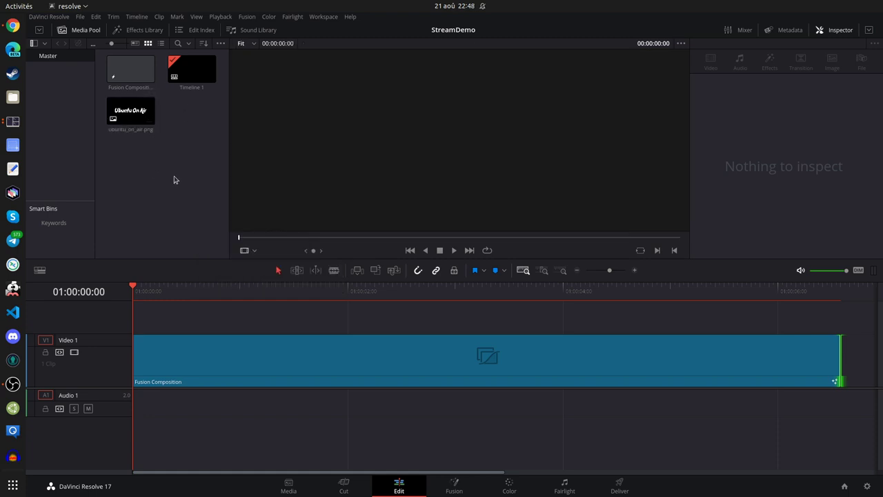
left_click(76, 31)
left_click(85, 31)
left_click(86, 31)
left_click(83, 31)
left_click(82, 32)
left_click(85, 32)
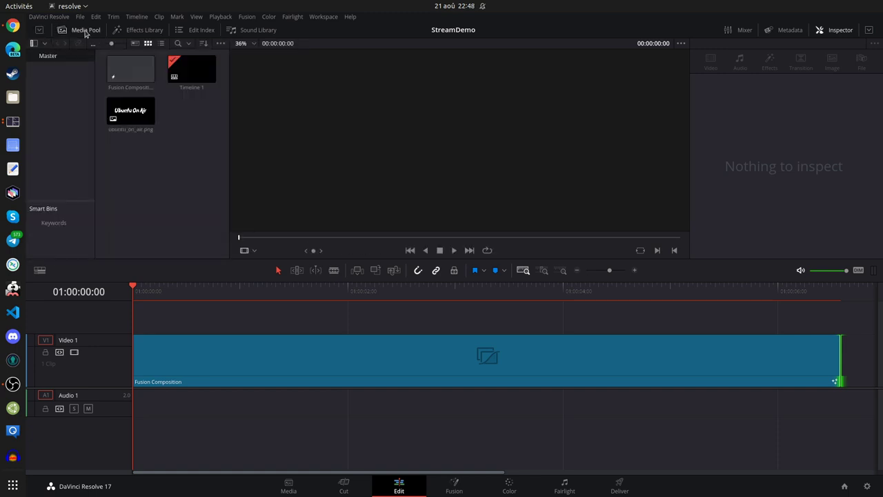
right_click(163, 160)
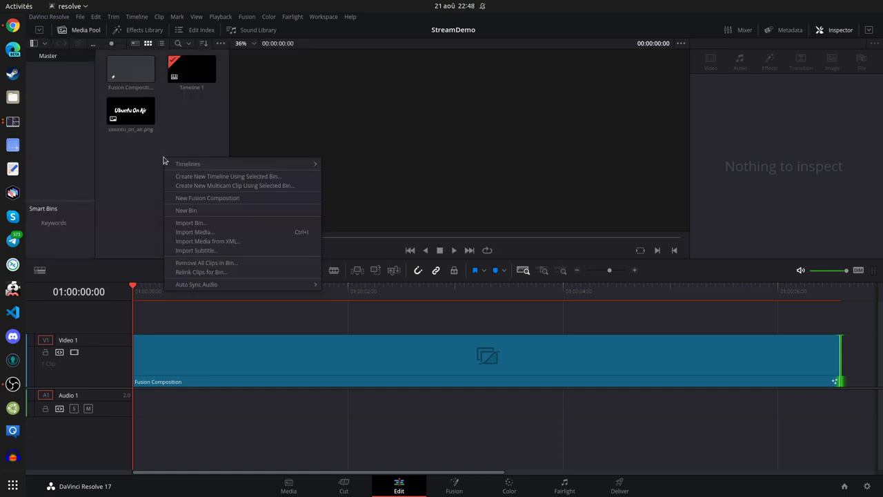
left_click(197, 231)
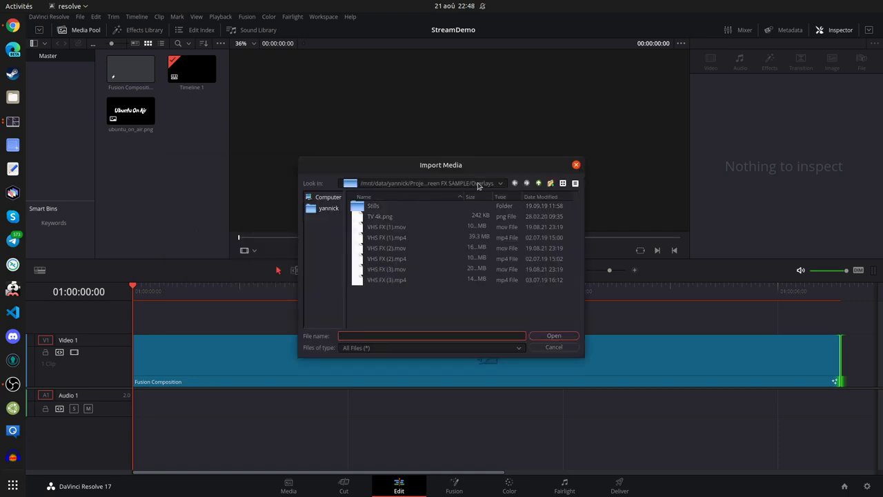
In Import Media, browse from the root drive into /mnt/data.
left_click(328, 198)
double_click(416, 207)
scroll(389, 274, "down", 5)
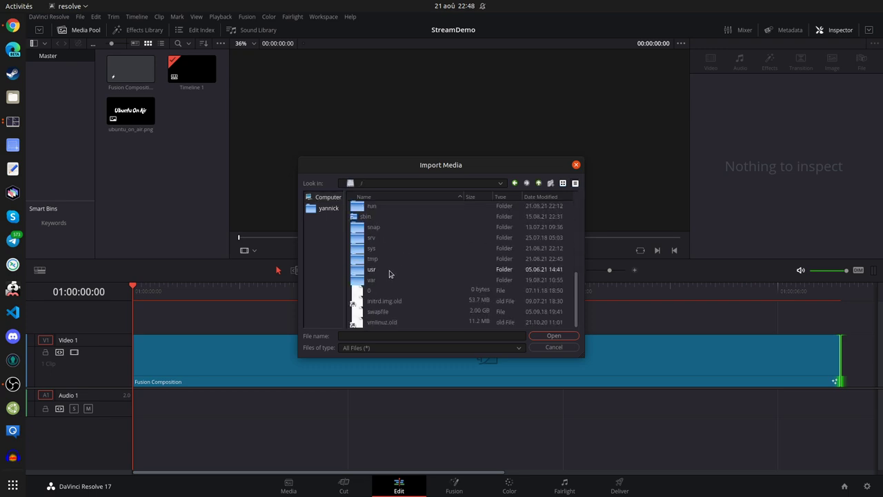
scroll(390, 276, "up", 3)
scroll(394, 279, "down", 3)
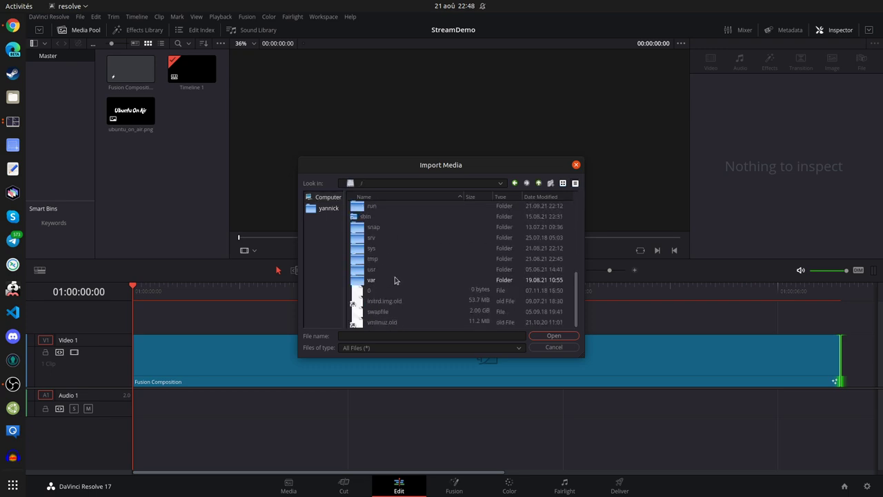
scroll(395, 280, "up", 4)
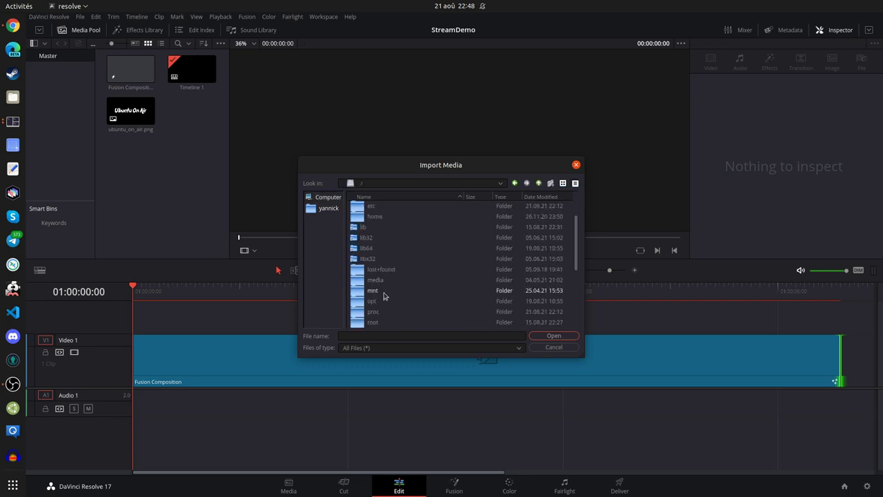
double_click(384, 296)
double_click(376, 248)
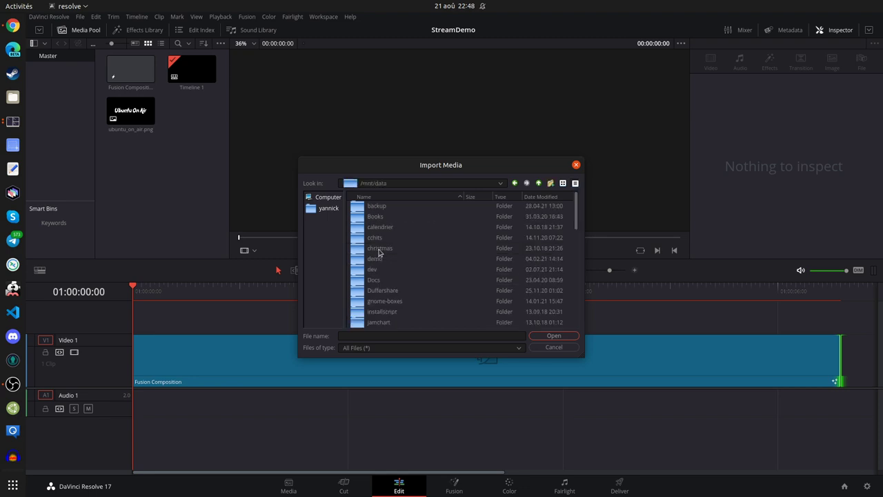
scroll(400, 290, "down", 10)
scroll(395, 298, "up", 1)
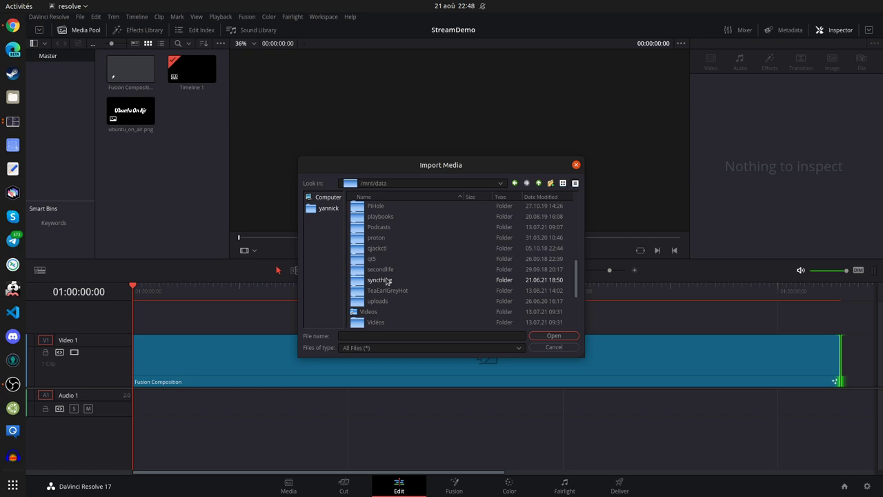
Open Projects/Resolve17/UbuntuOnAirIntro and import 105253_milton_b80-freesound.wav.
double_click(400, 326)
scroll(385, 276, "up", 5)
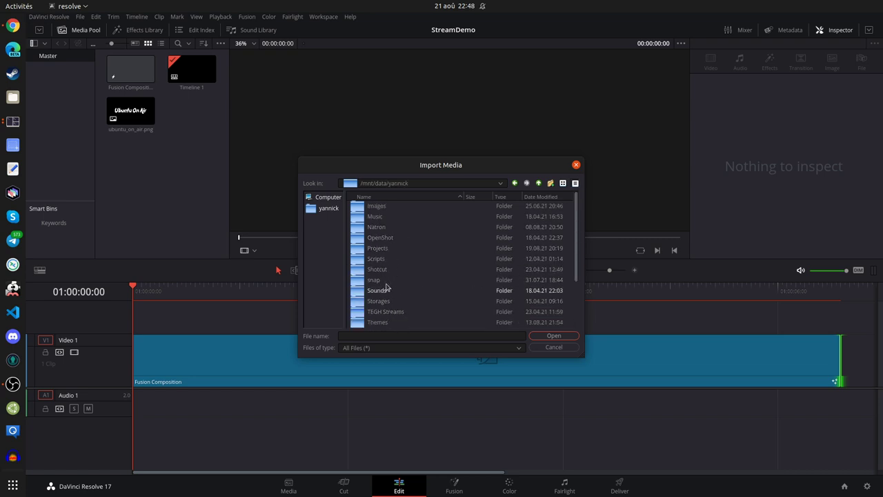
double_click(377, 248)
double_click(379, 206)
double_click(381, 210)
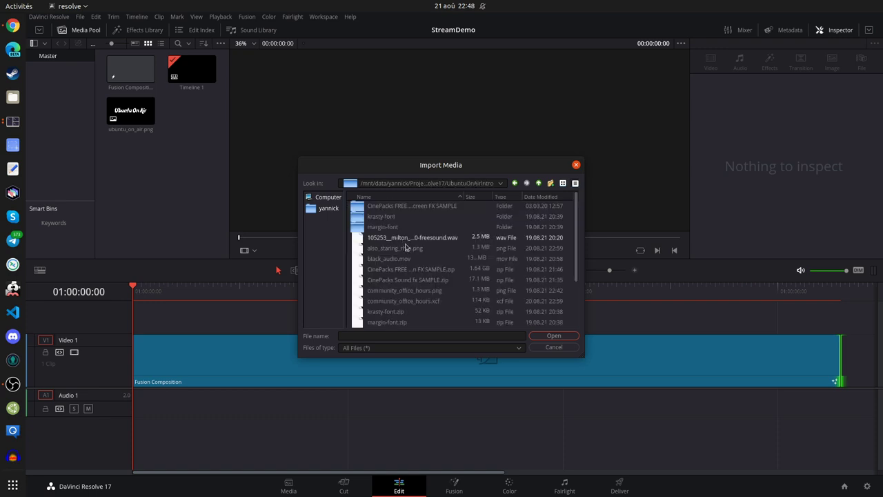
left_click(421, 238)
double_click(408, 238)
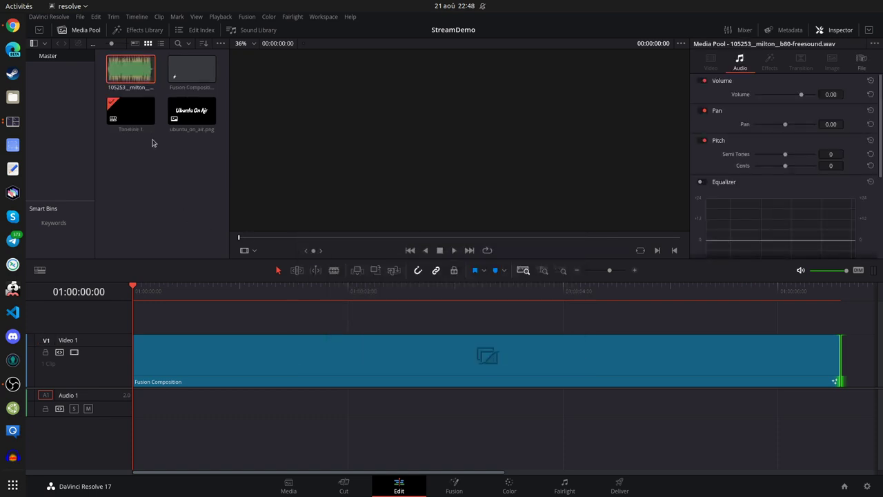
Preview 105253_milton_b80-freesound.wav and place it on Audio 1 beneath the Fusion Composition.
left_click(116, 67)
left_click(245, 251)
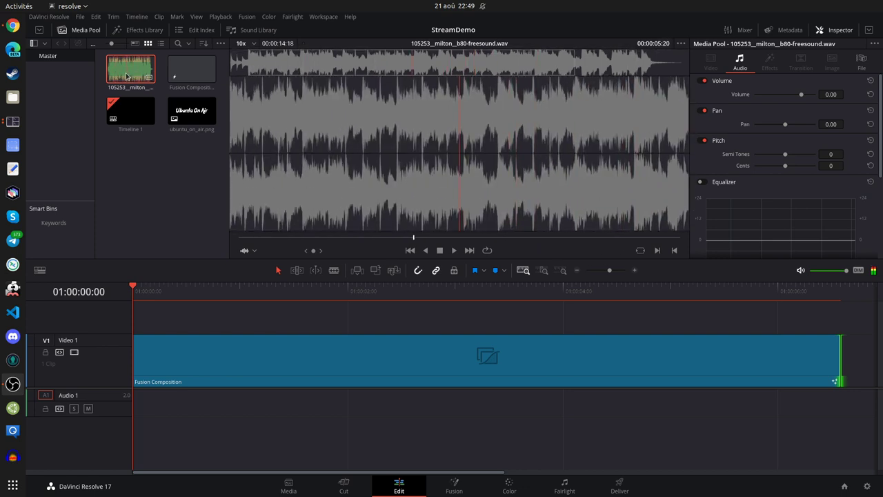
left_click_drag(133, 73, 175, 409)
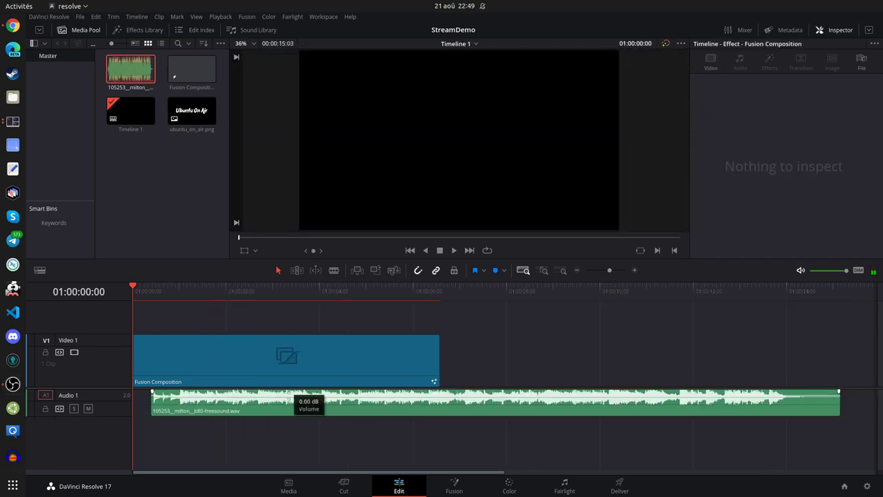
mouse_move(290, 390)
left_mouse_down()
mouse_move(270, 396)
mouse_move(281, 370)
mouse_move(276, 400)
left_mouse_up()
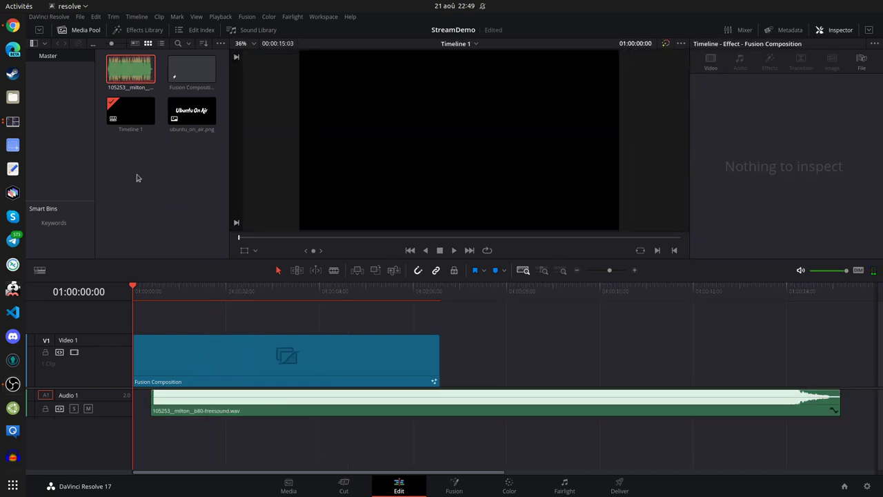
left_click(172, 147)
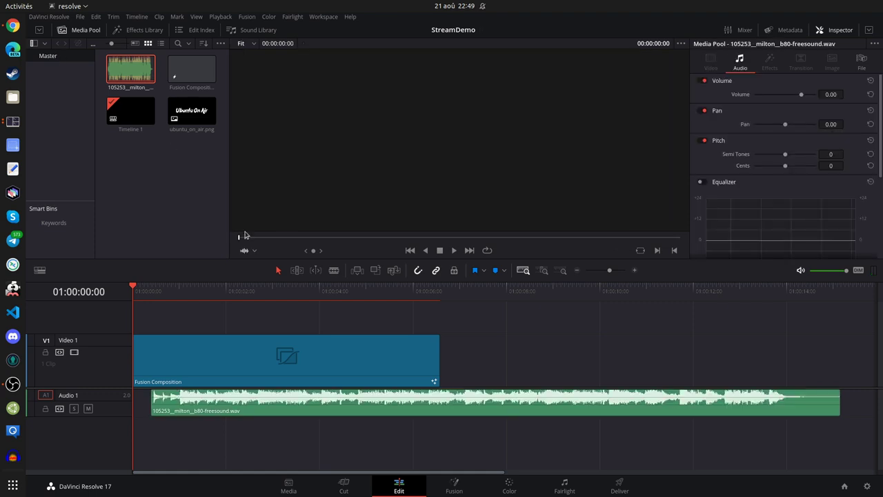
Stretch the Fusion Composition to the music's length (~00:00:14:18), play, and rewind to 01:00:00:00.
left_click_drag(350, 411, 332, 411)
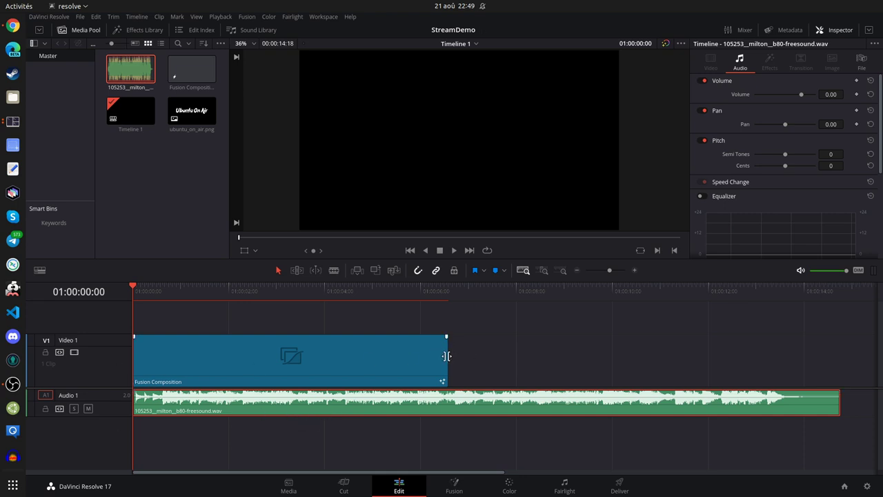
left_click_drag(446, 356, 840, 366)
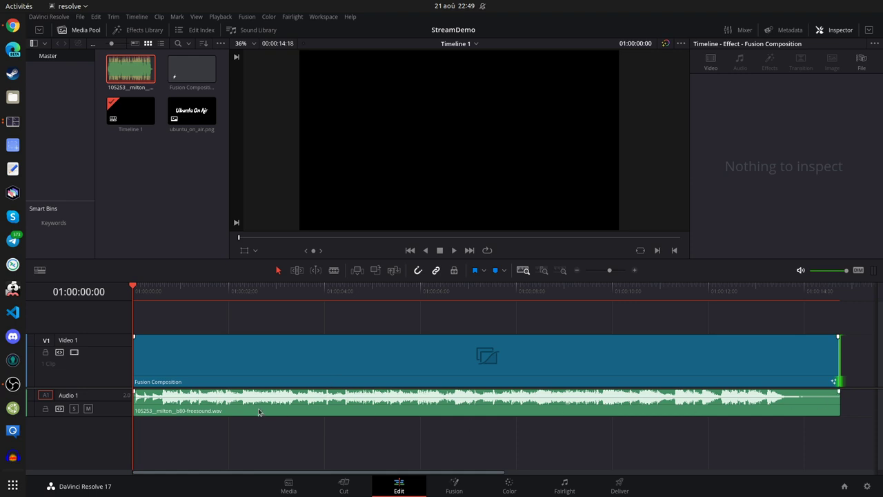
left_click(251, 360)
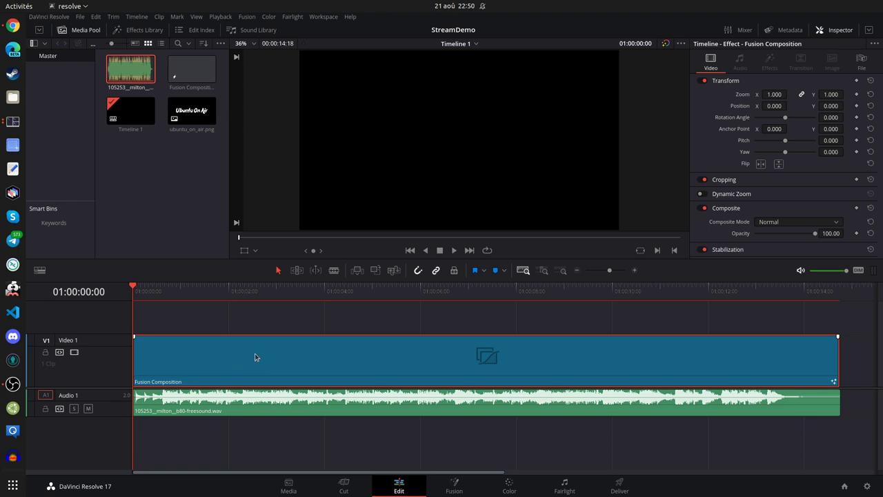
left_click(453, 251)
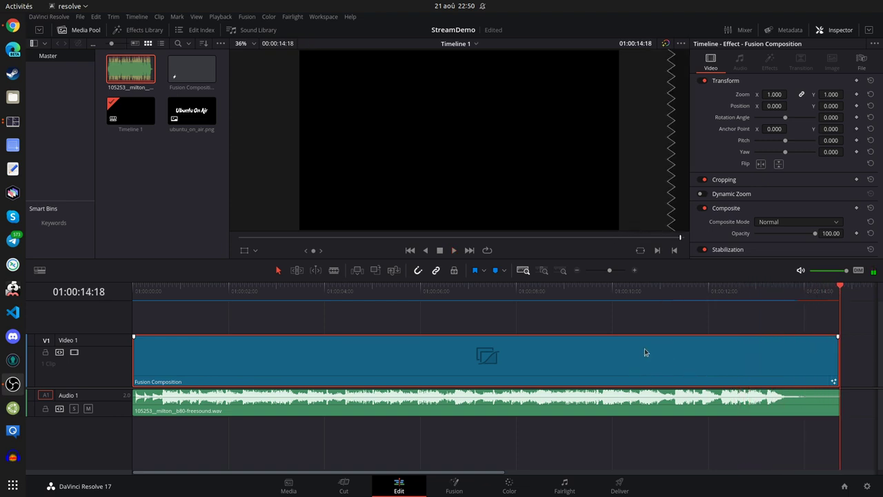
left_click_drag(321, 295, 131, 294)
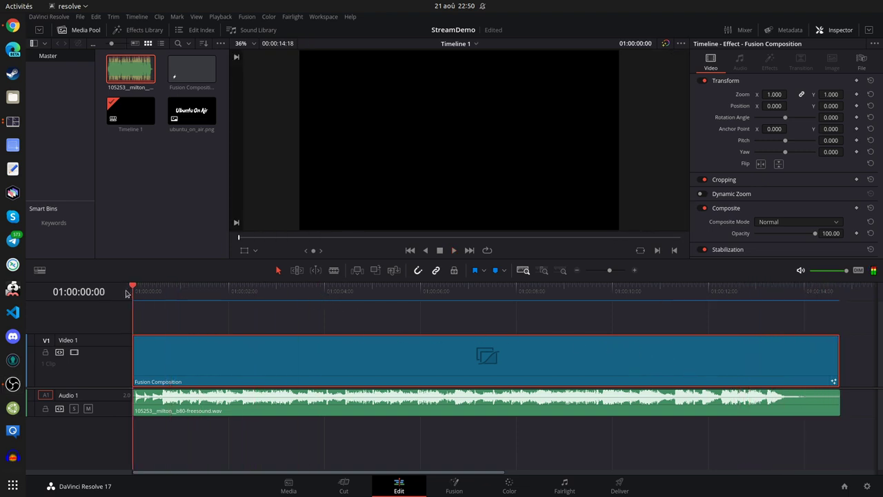
Open the timeline's Fusion Composition clip in the Fusion page from its right-click menu.
right_click(545, 358)
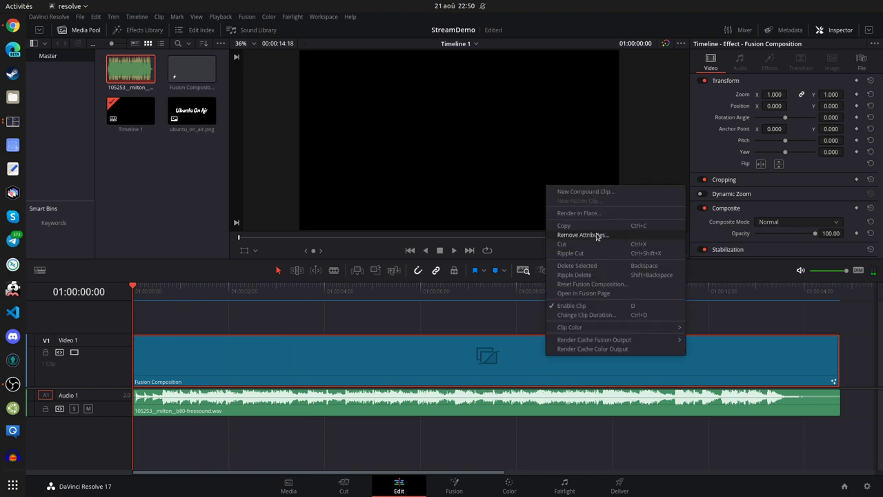
left_click(525, 366)
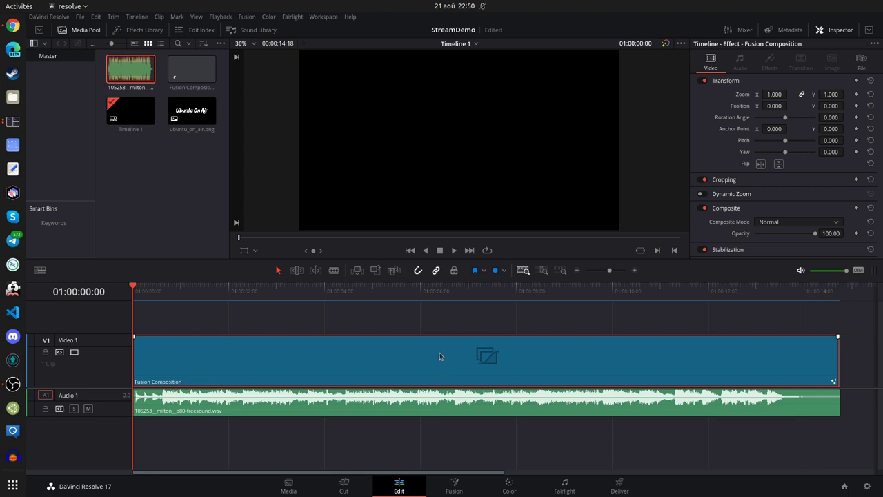
right_click(604, 350)
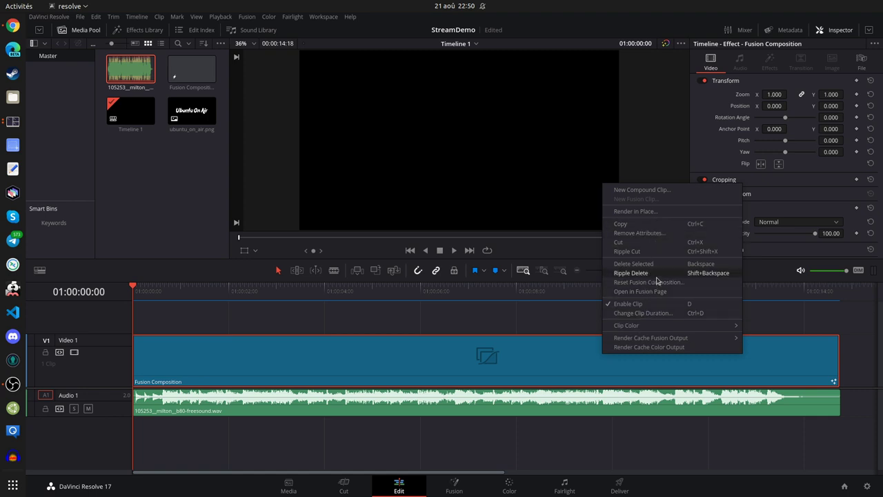
right_click(581, 366)
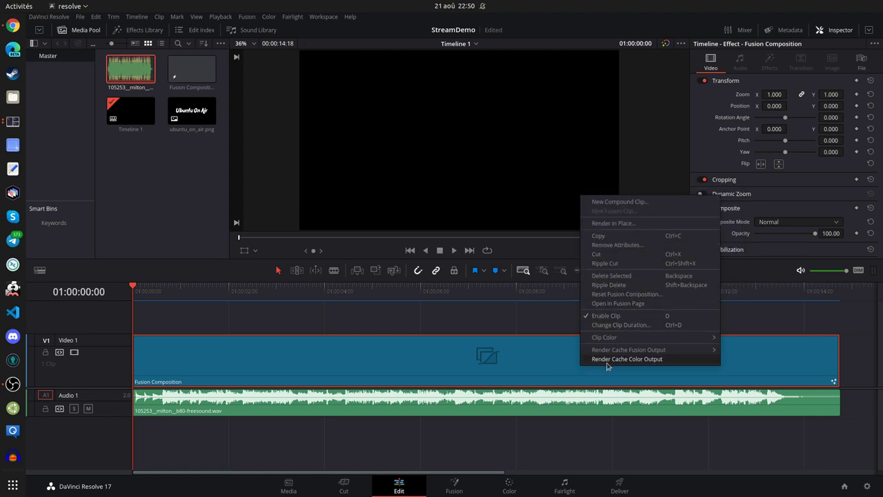
left_click(648, 305)
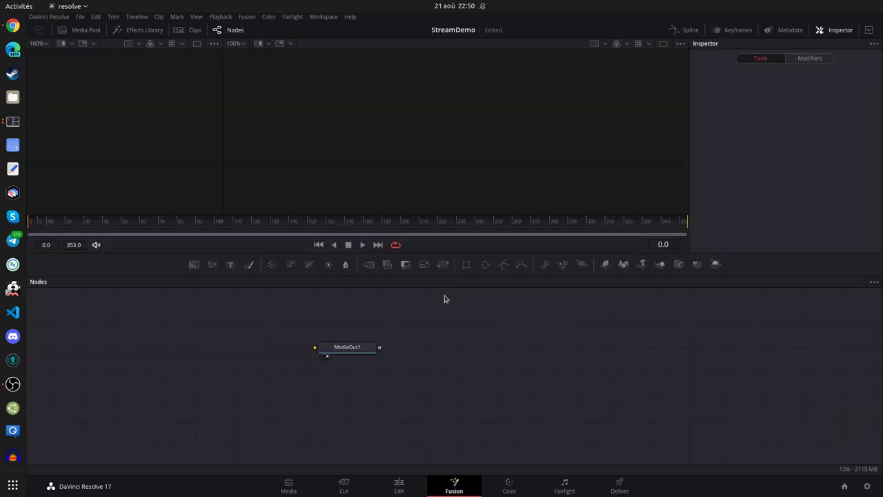
Drag MediaOut1 over to the right side of the Nodes panel and deselect it.
left_click_drag(348, 347, 573, 377)
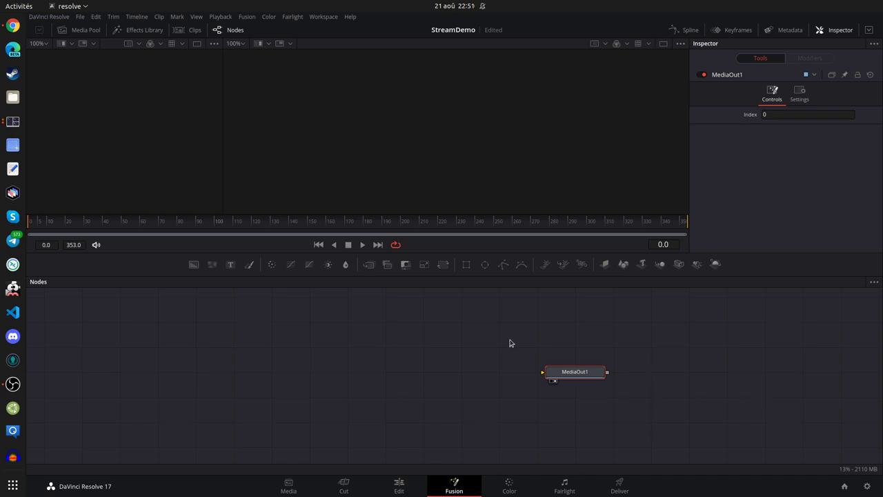
left_click_drag(592, 380, 610, 385)
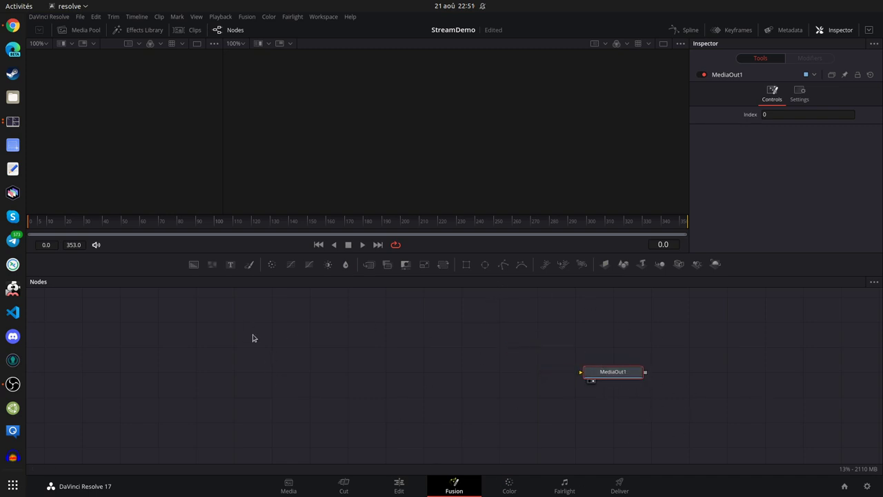
left_click(296, 363)
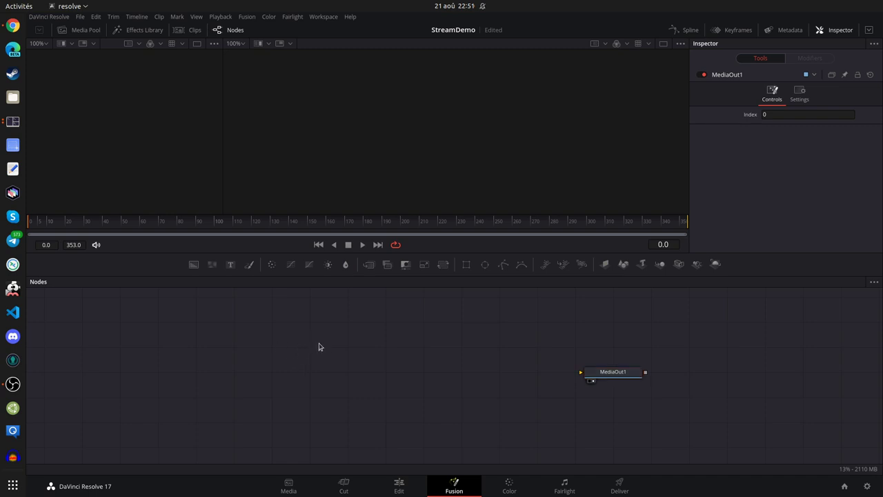
right_click(252, 329)
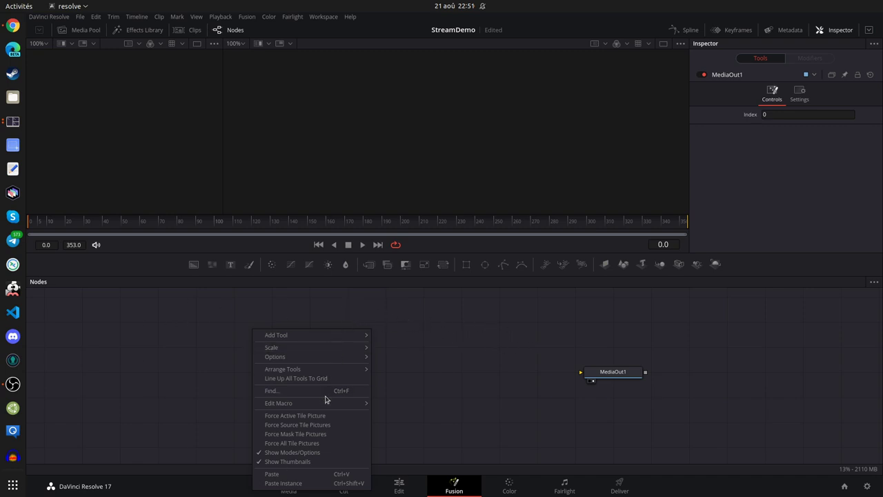
mouse_move(336, 340)
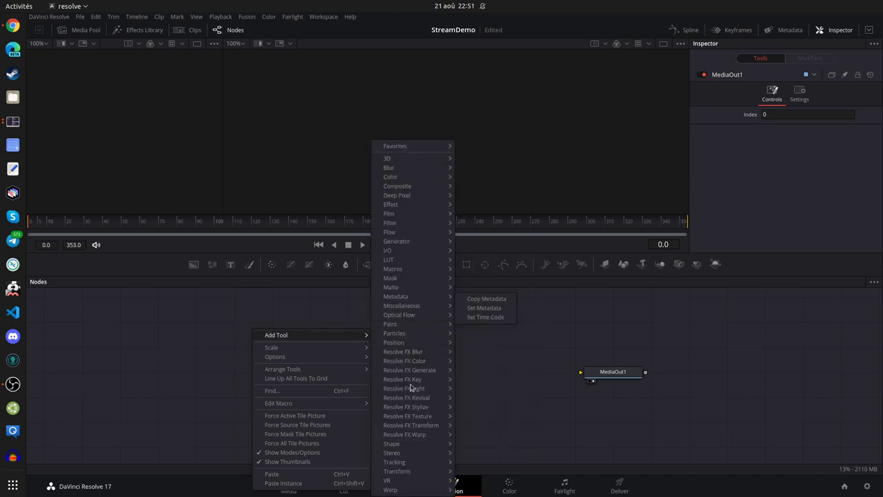
mouse_move(413, 489)
mouse_move(294, 350)
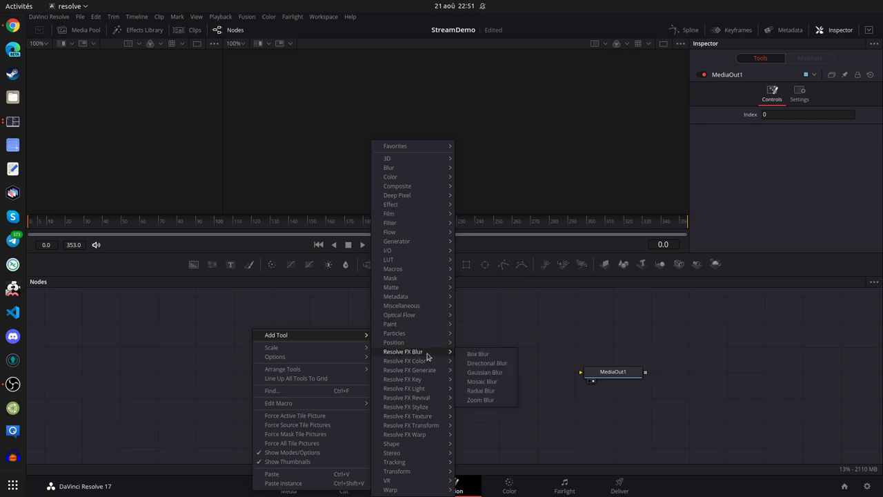
mouse_move(415, 270)
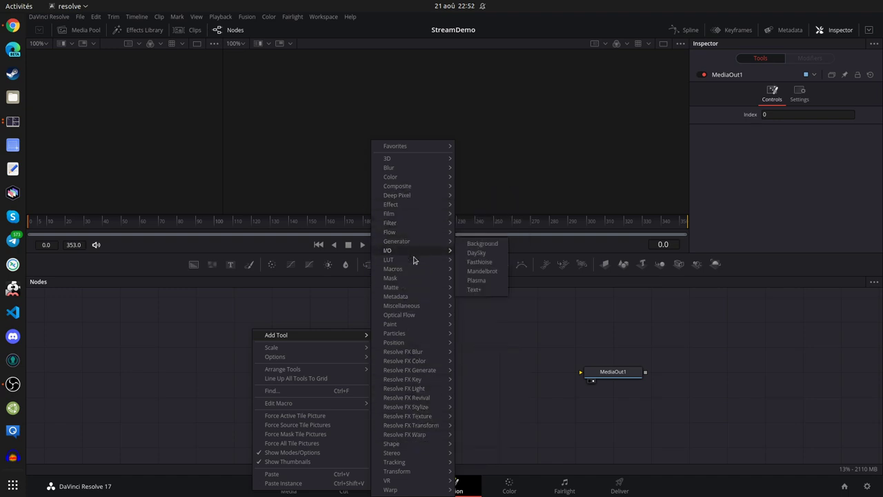
mouse_move(413, 343)
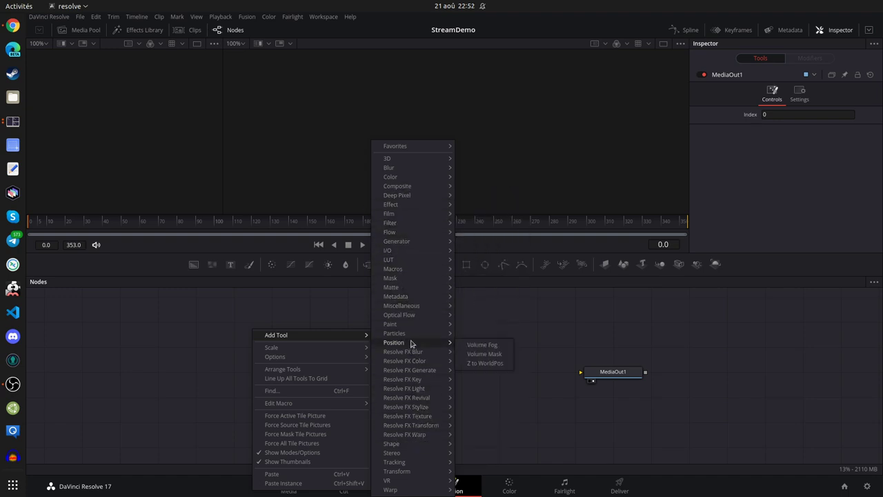
left_click(591, 324)
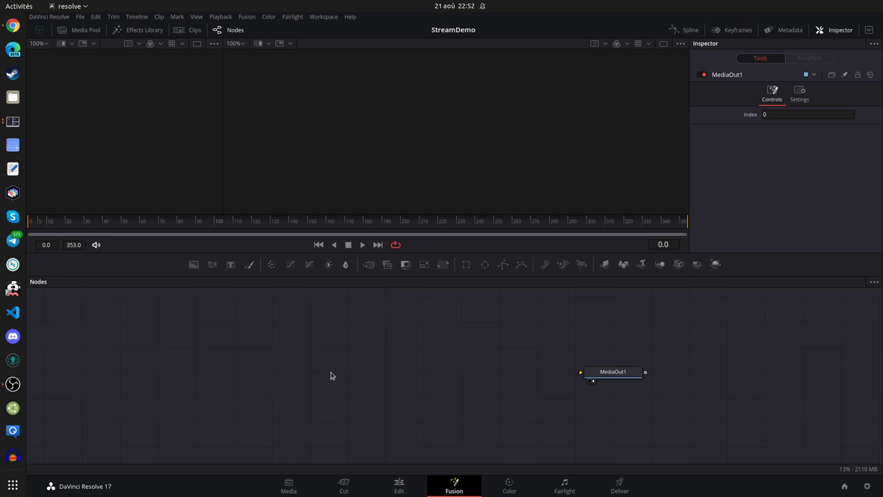
Search 'rect' in Select Tool (Shift+Space) and add an sRectangle node left of MediaOut1.
key("shift+space")
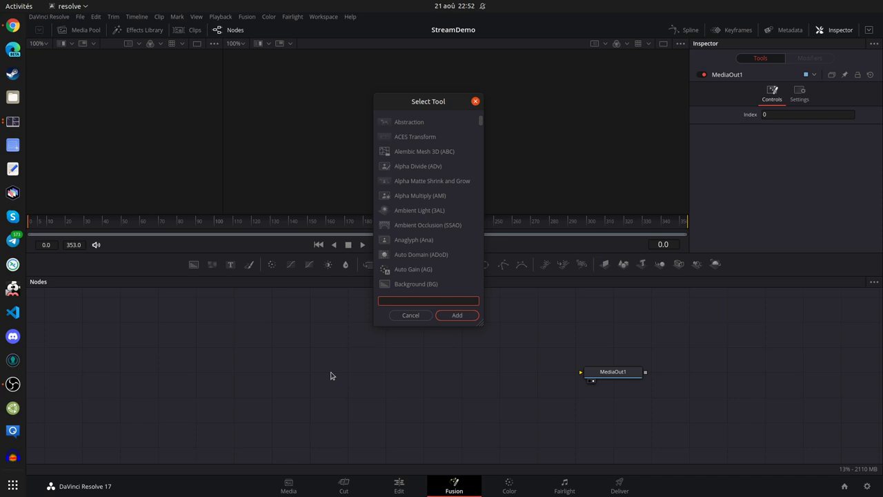
type("r")
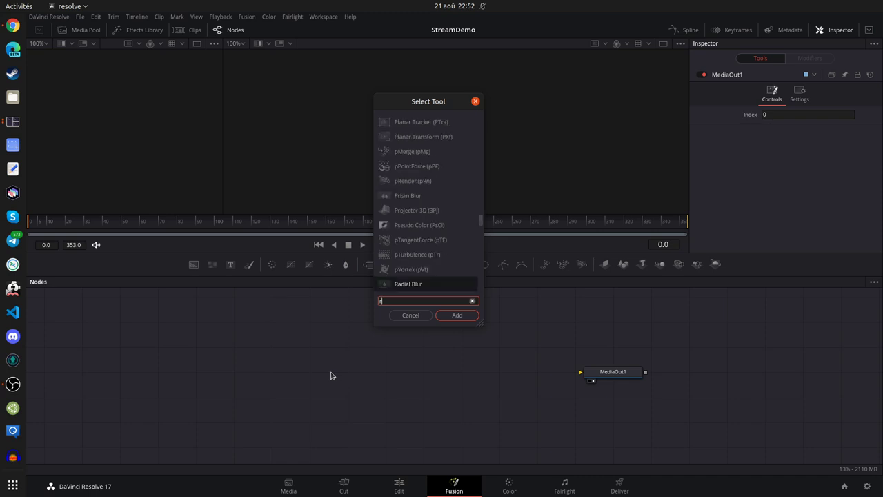
type("ecata")
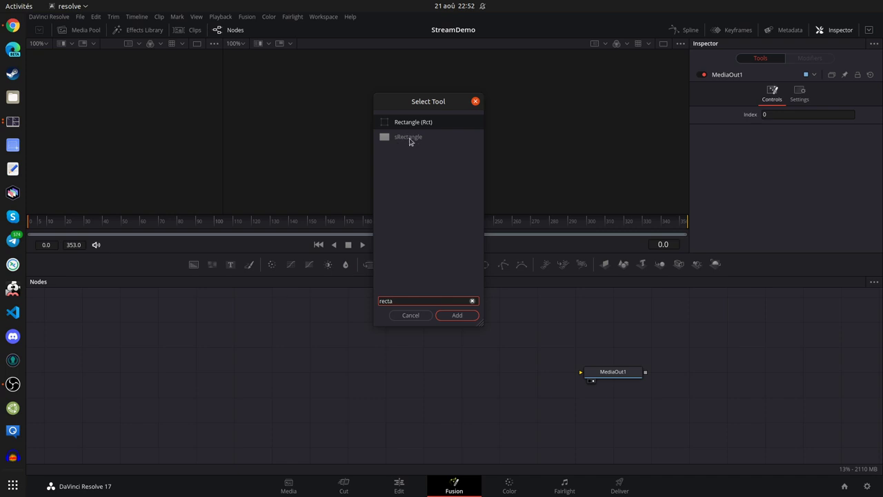
type("co")
key("ctrl+a")
type("color")
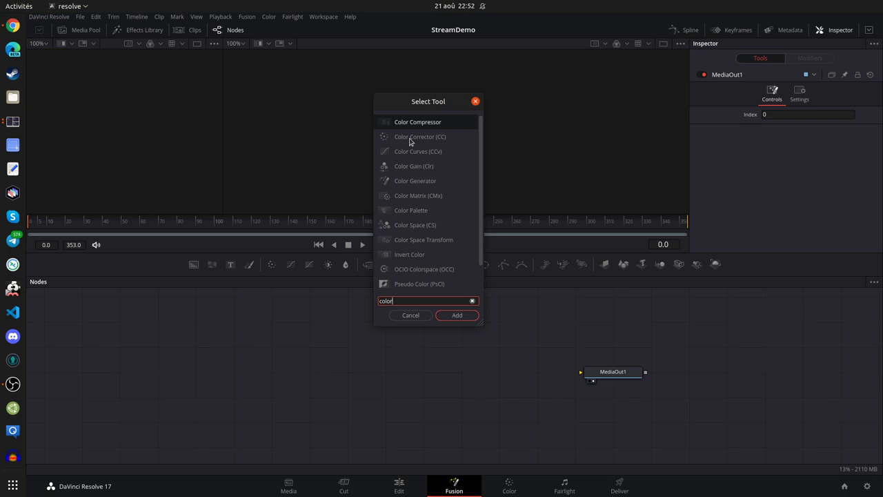
key("BackSpace")
key("BackSpace")
key("BackSpace")
key("BackSpace")
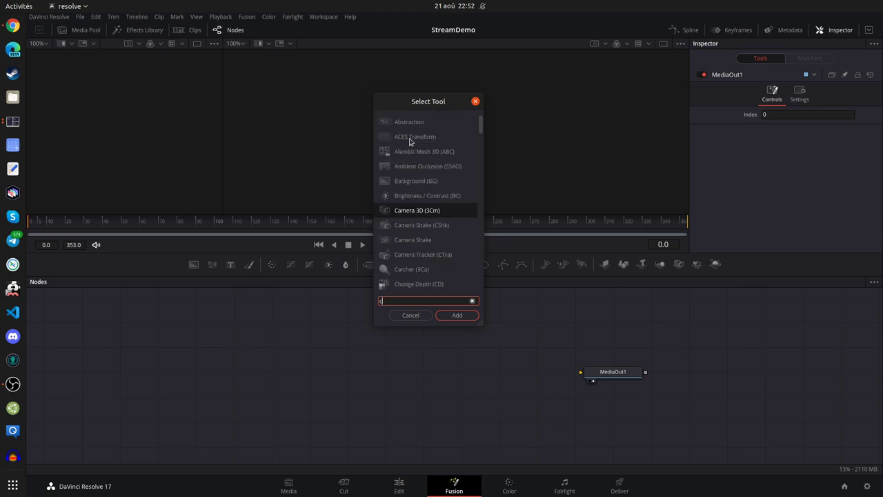
type("rect")
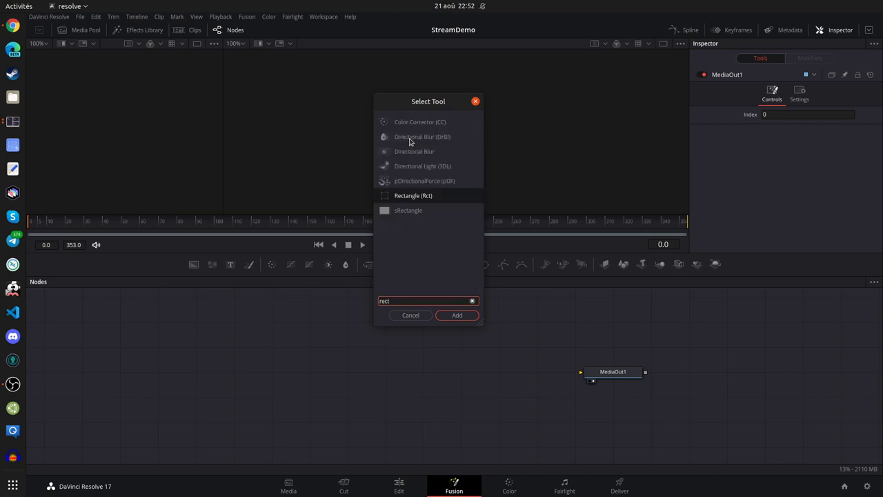
left_click(410, 215)
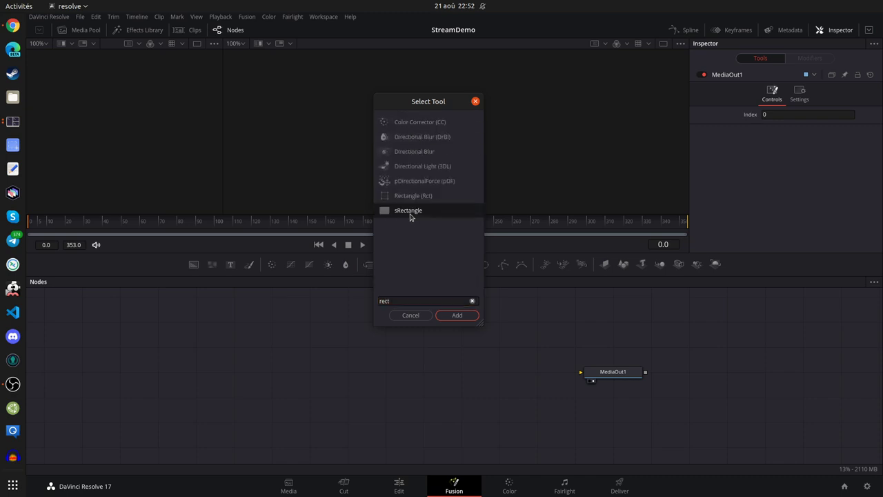
left_click(410, 211)
left_click(456, 320)
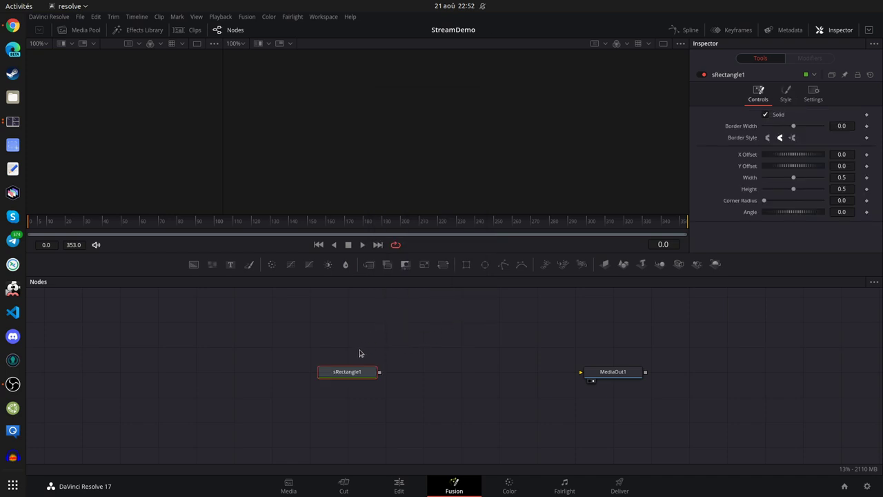
Position sRectangle1 and MediaOut1 and link sRectangle1's output into MediaOut1.
mouse_move(351, 375)
left_mouse_down()
mouse_move(425, 358)
mouse_move(349, 383)
left_mouse_up()
left_click_drag(594, 366, 556, 368)
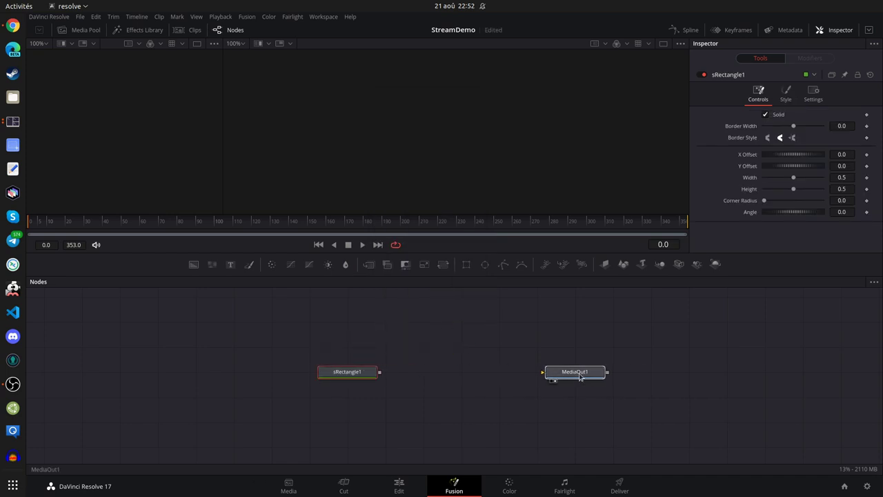
left_click(581, 376)
mouse_move(350, 376)
left_mouse_down()
mouse_move(463, 374)
mouse_move(350, 376)
left_mouse_up()
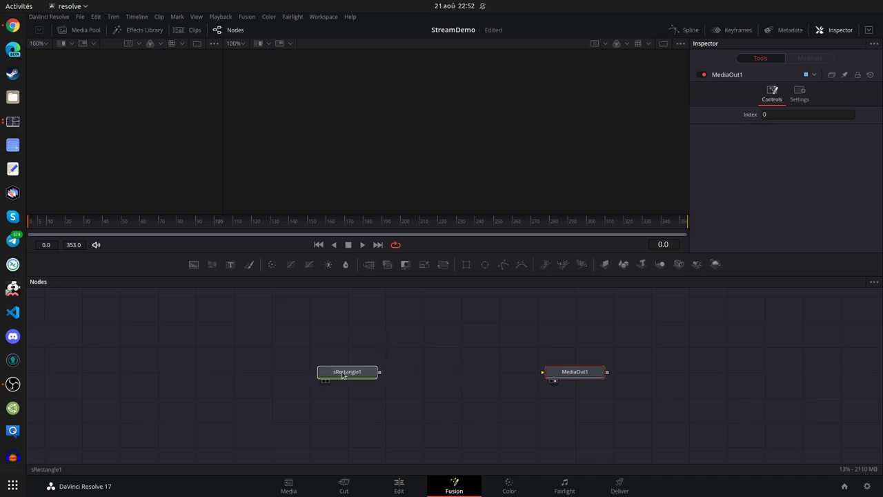
left_click(563, 379)
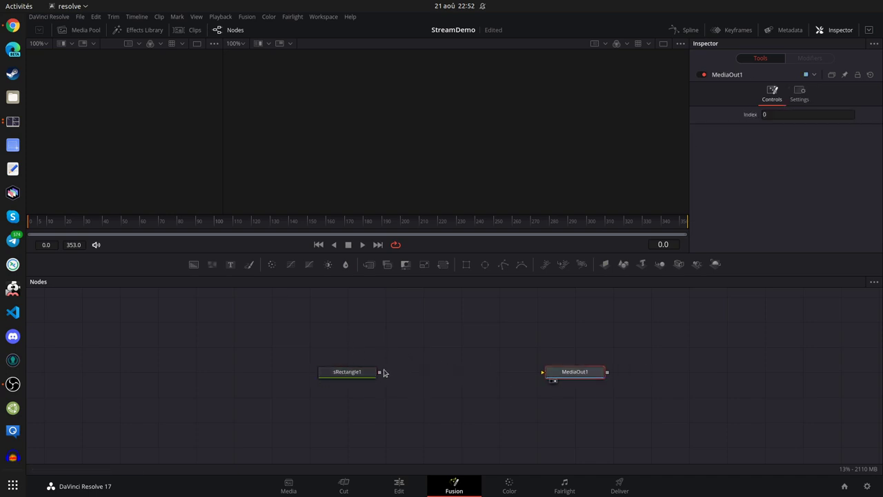
left_click_drag(380, 373, 476, 372)
left_click_drag(578, 374, 540, 375)
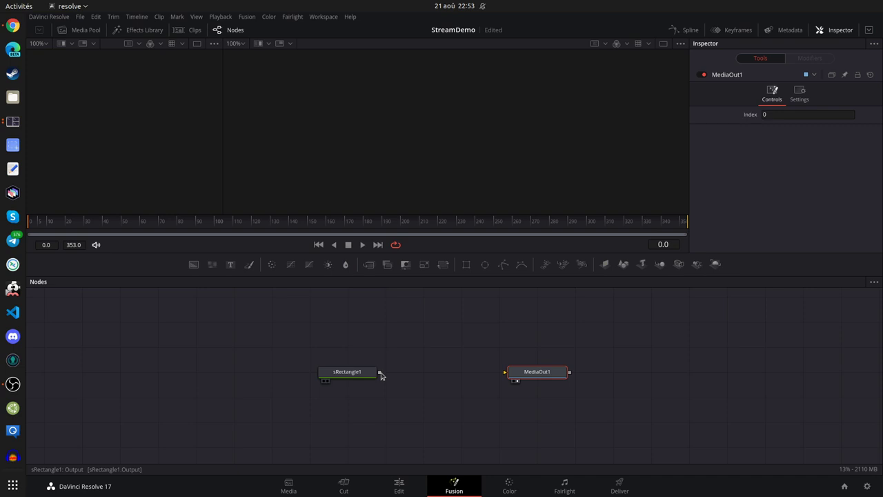
left_click_drag(381, 374, 612, 372)
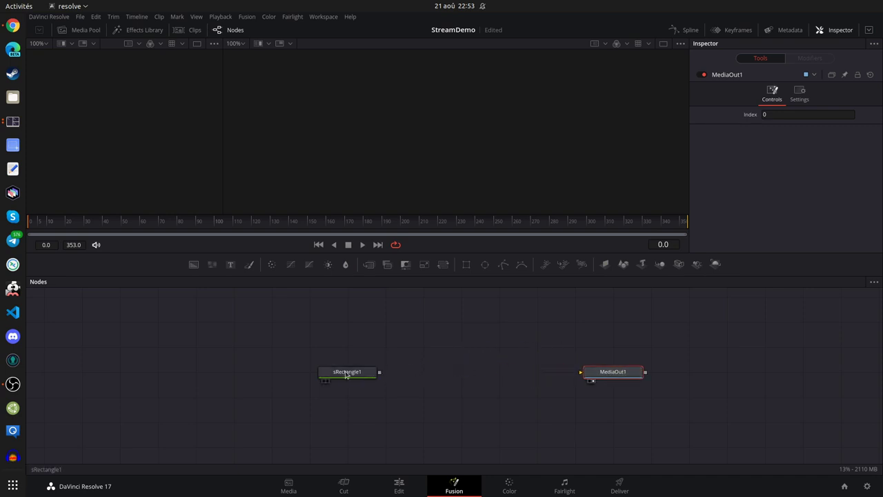
Move sRectangle1 further left and MediaOut1 further right, then select sRectangle1.
left_click_drag(346, 375, 294, 377)
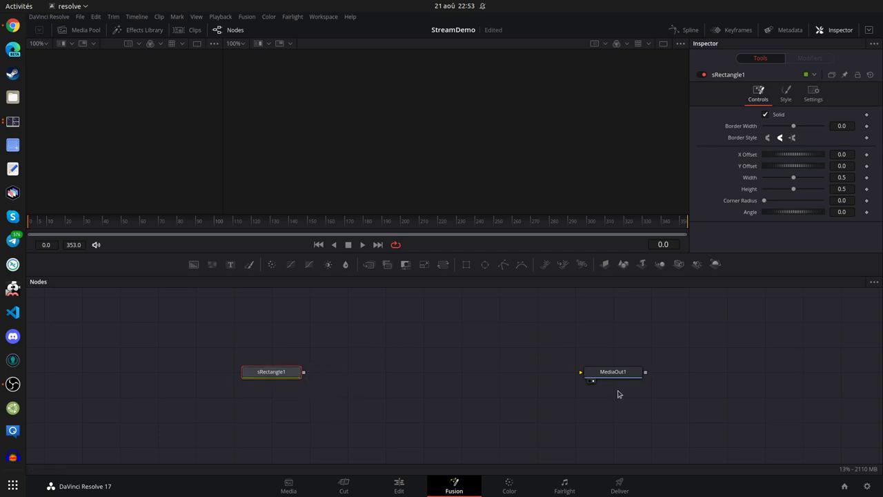
left_click_drag(607, 376, 644, 377)
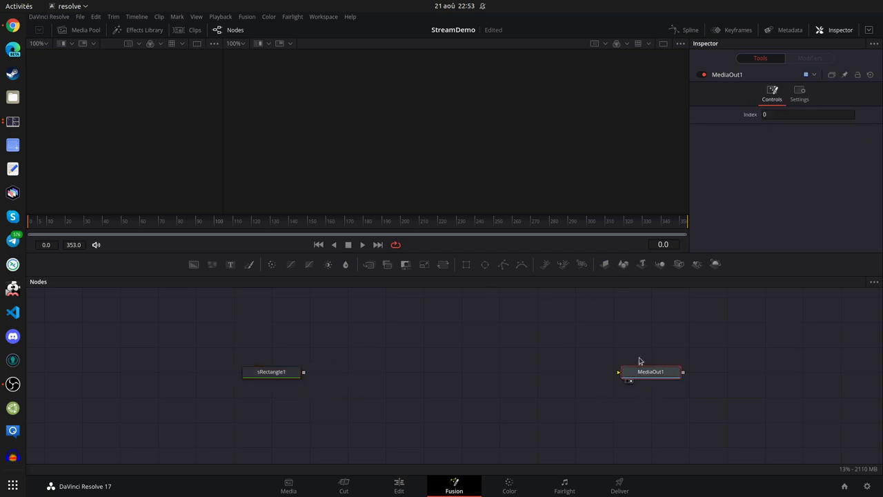
left_click(276, 375)
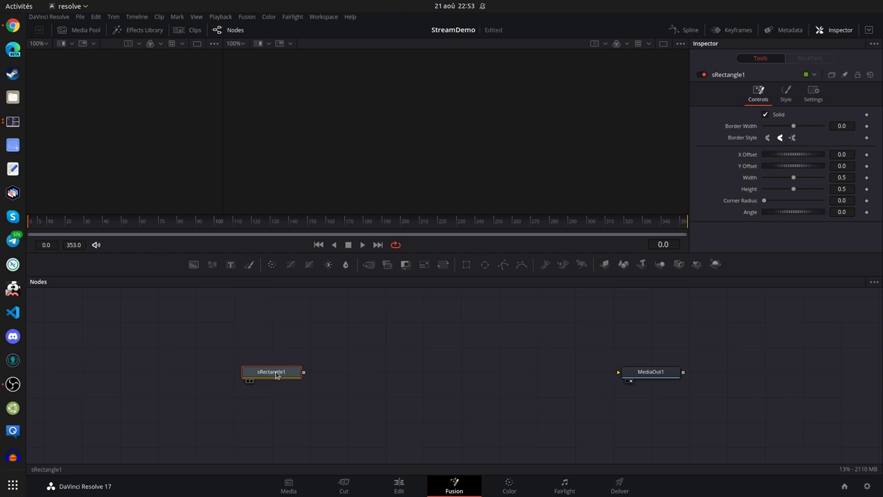
Add an sRender node after sRectangle1 by searching the tools for 'rend'.
key("shift+space")
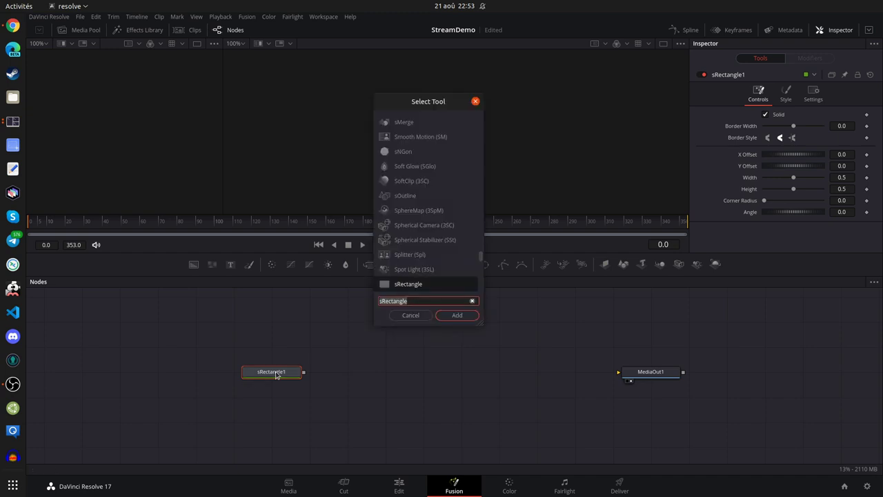
type("render")
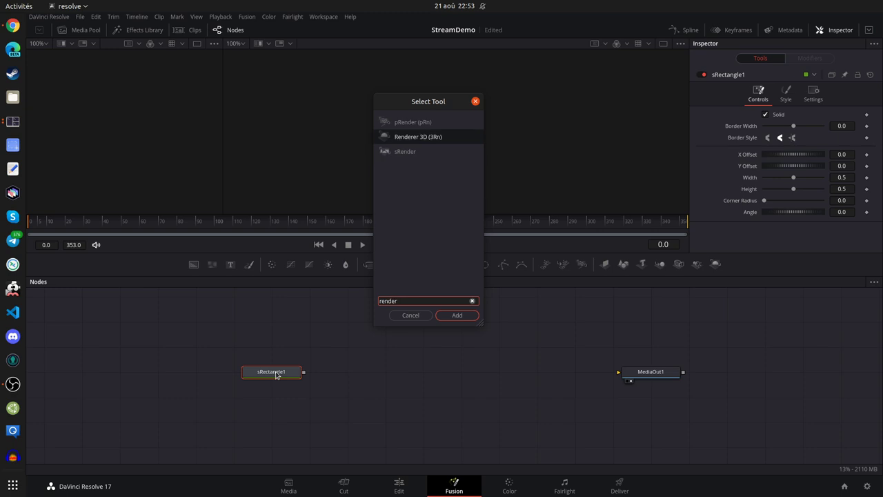
key("Down")
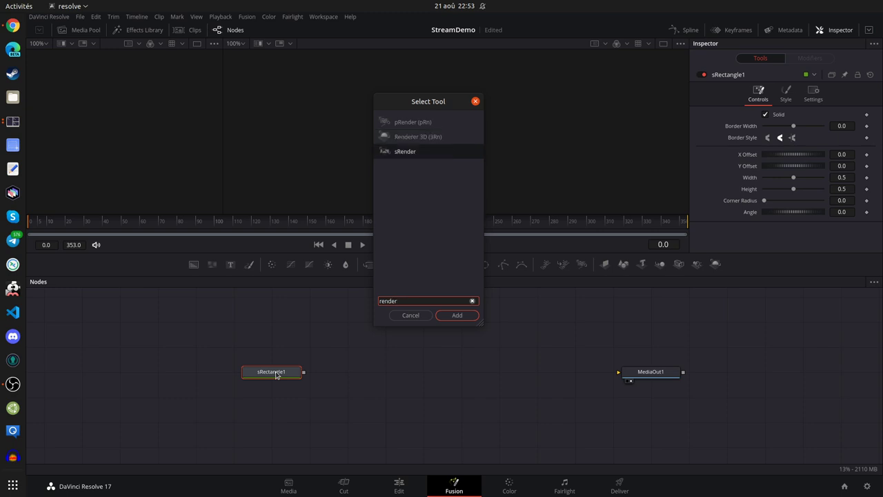
left_click(405, 151)
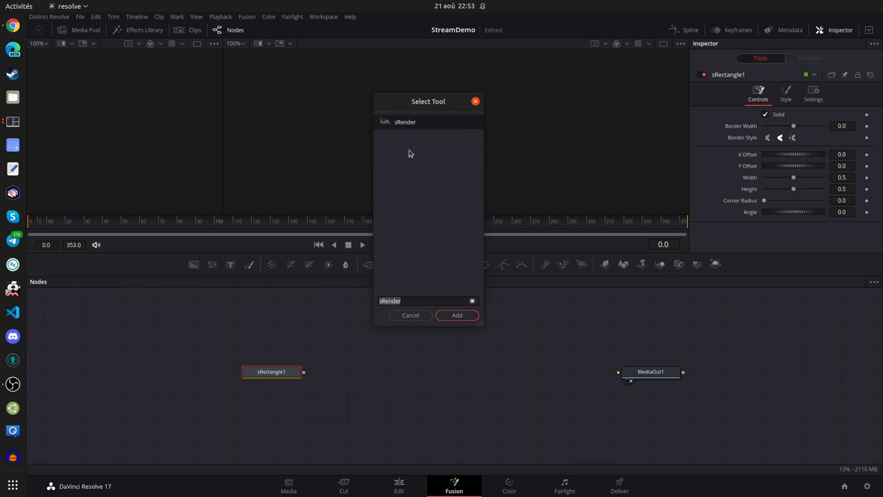
left_click(458, 315)
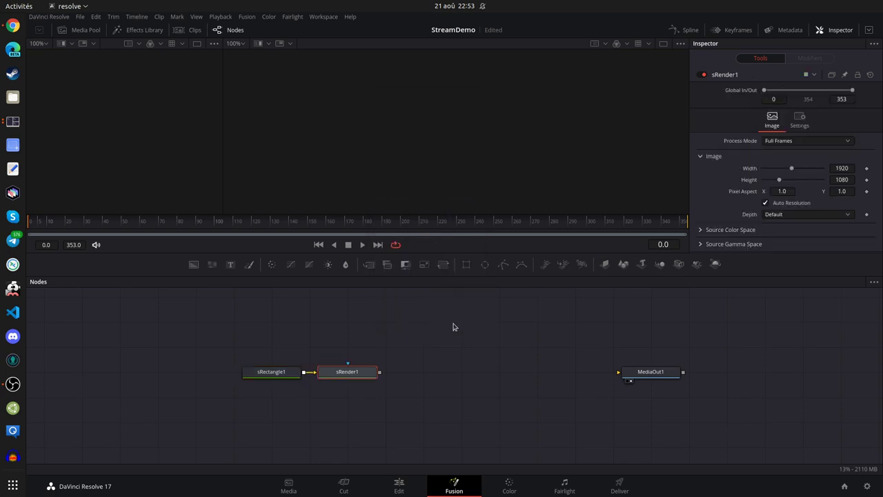
Connect sRender1's output into MediaOut1's input and move MediaOut1 closer.
left_click_drag(352, 373, 419, 374)
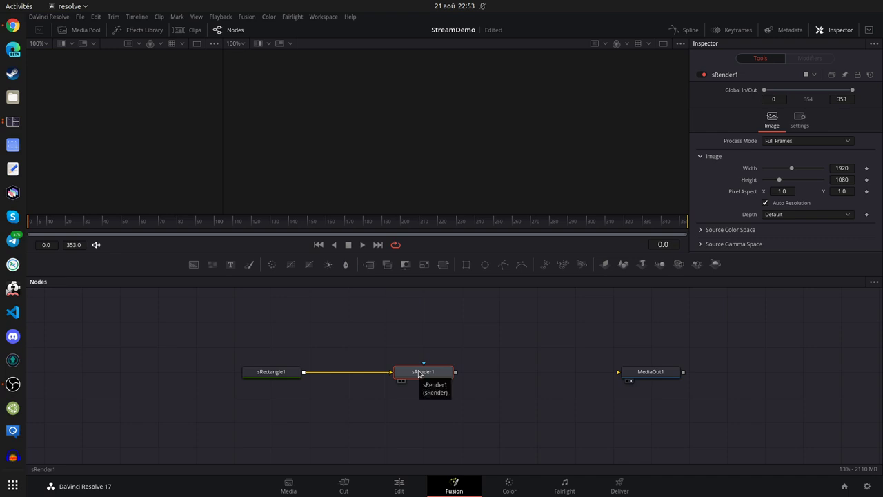
left_click_drag(411, 374, 373, 374)
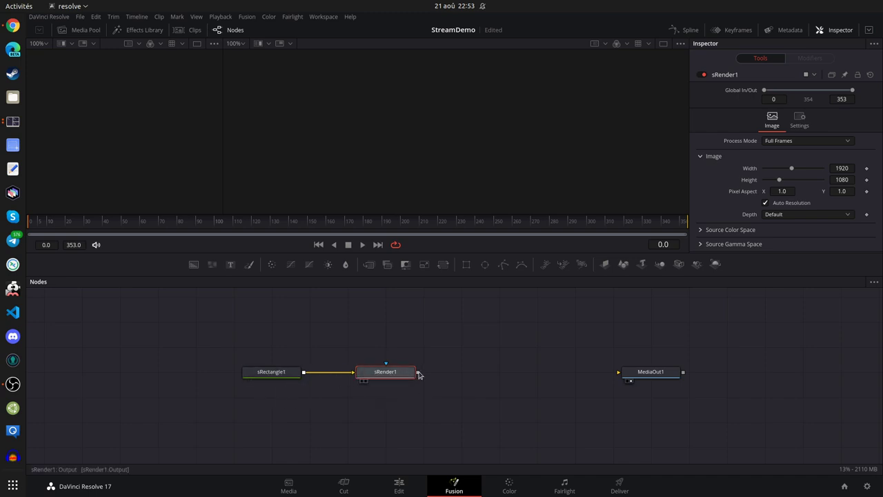
left_click_drag(418, 371, 651, 375)
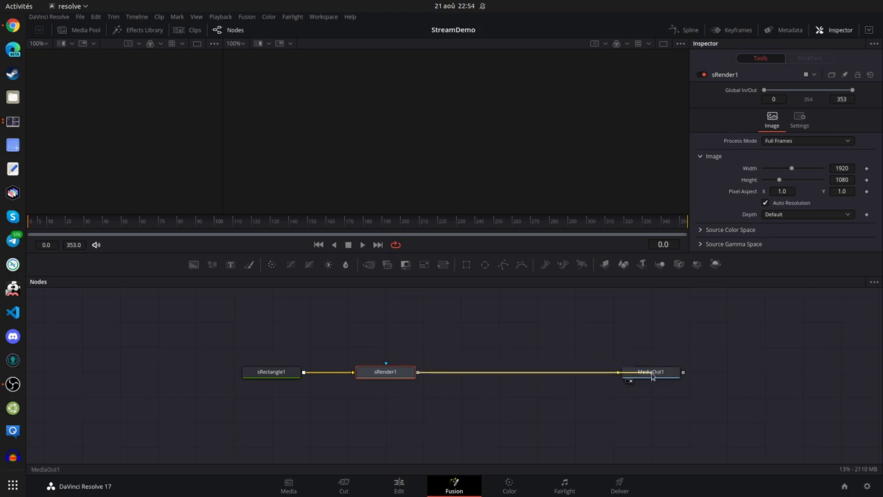
left_click_drag(653, 377, 470, 377)
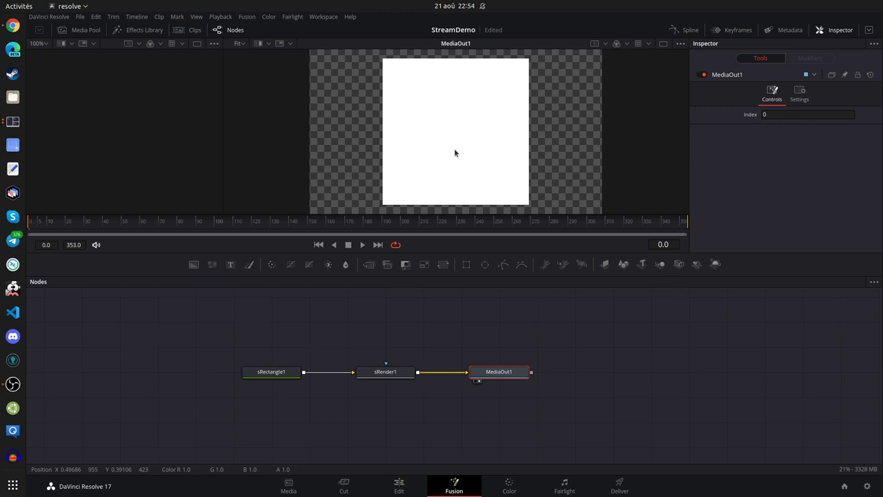
Select sRectangle1 and bring the Inspector back up showing its settings.
left_click(284, 374)
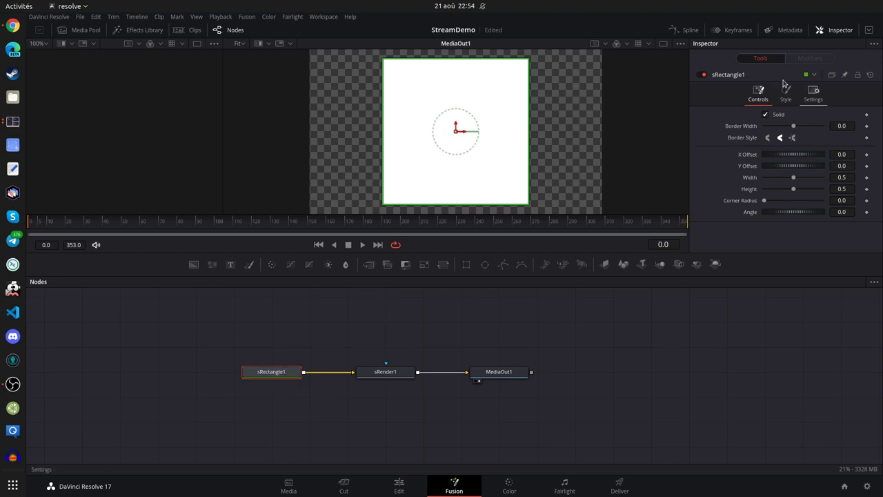
left_click(831, 33)
left_click(832, 33)
left_click(834, 33)
left_click(833, 33)
Review sRender1 and MediaOut1, then show sRectangle1 in a full-height Inspector.
left_click(390, 371)
left_click(487, 374)
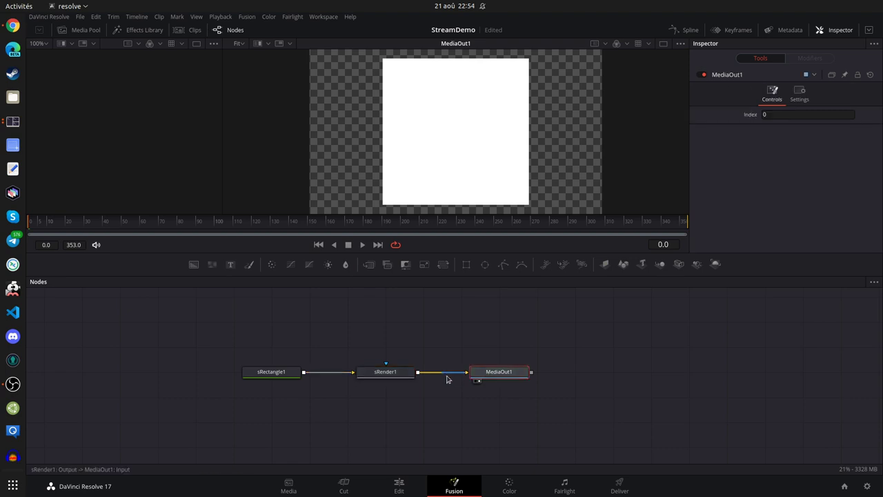
left_click(404, 375)
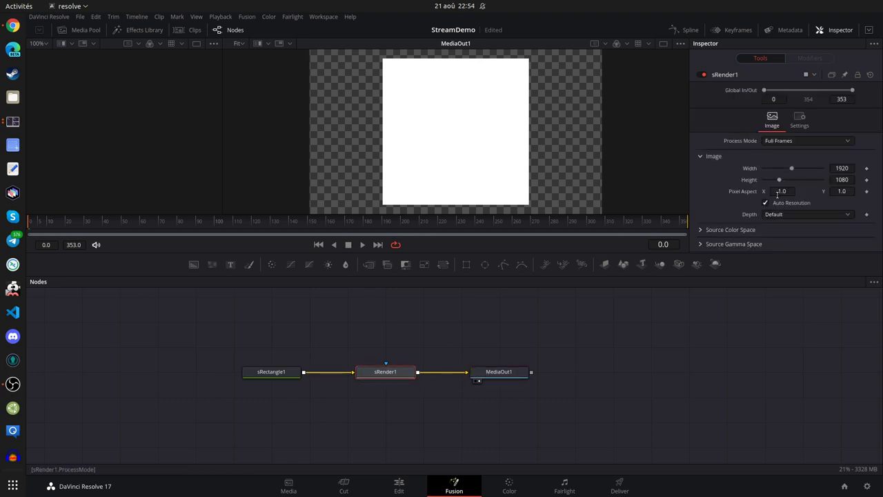
left_click(281, 375)
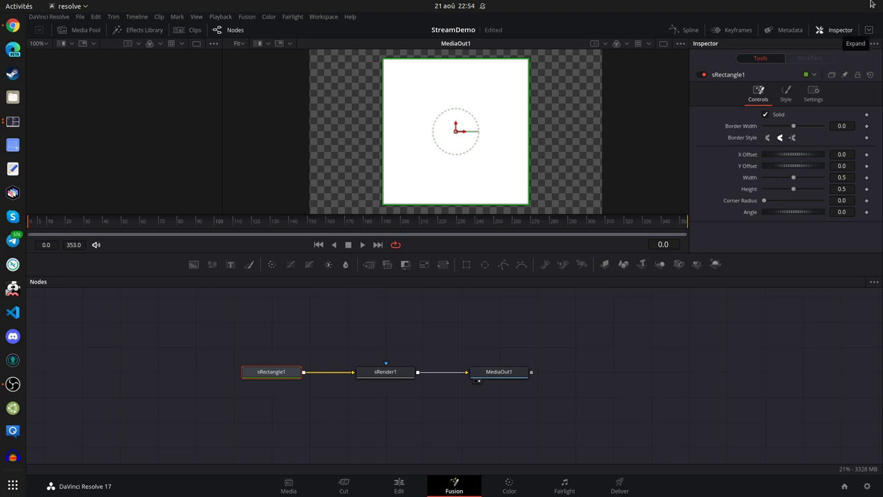
left_click(868, 31)
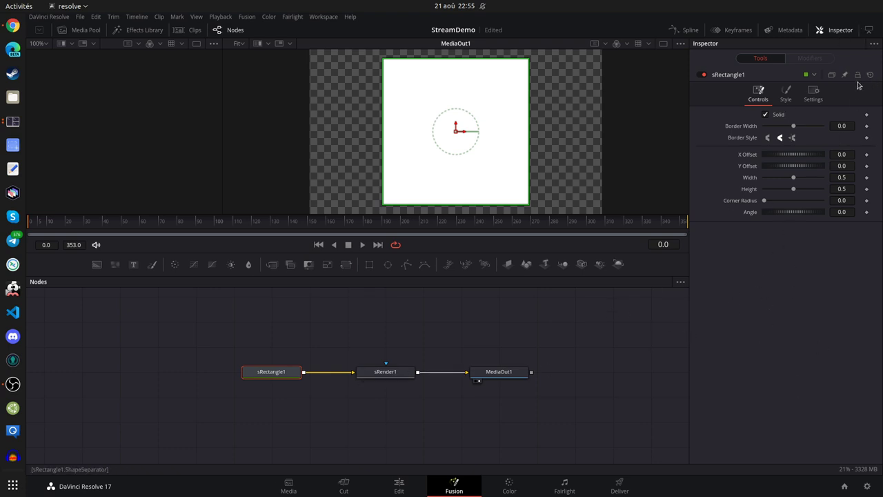
left_click(870, 31)
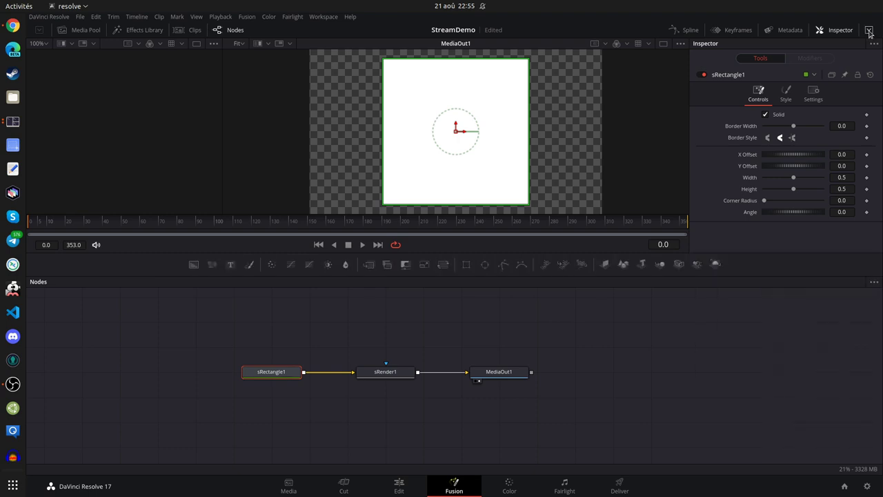
left_click(869, 31)
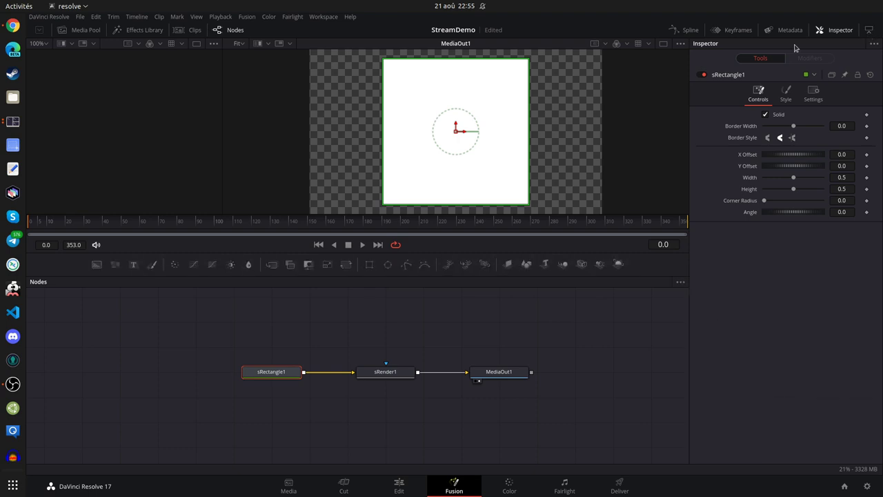
Show the Media Pool and switch sRectangle1's Inspector to the Style tab's colour settings.
left_click(81, 30)
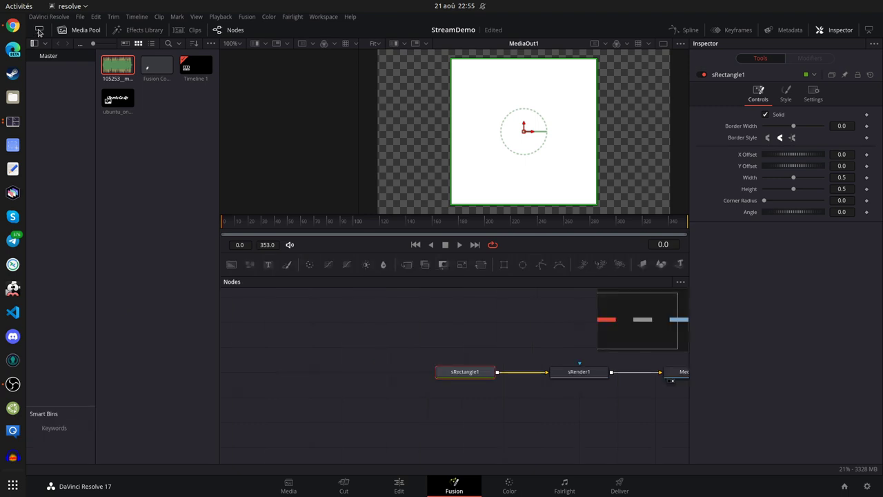
left_click(39, 31)
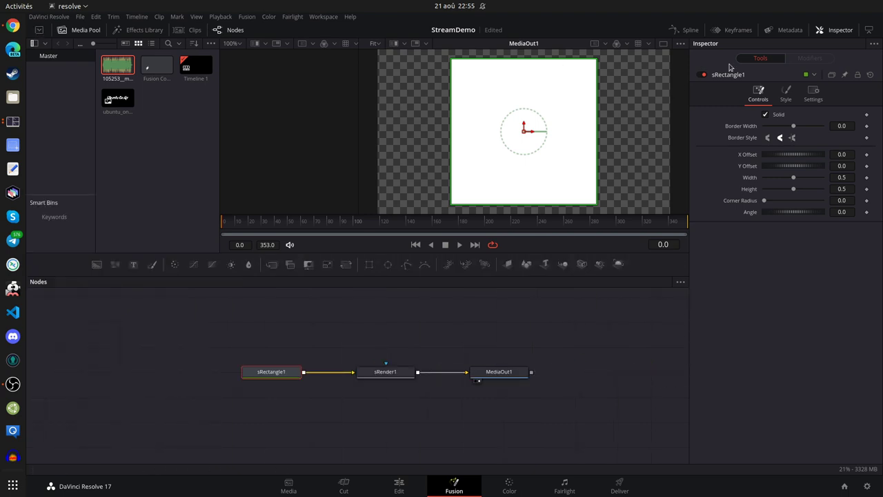
left_click(870, 31)
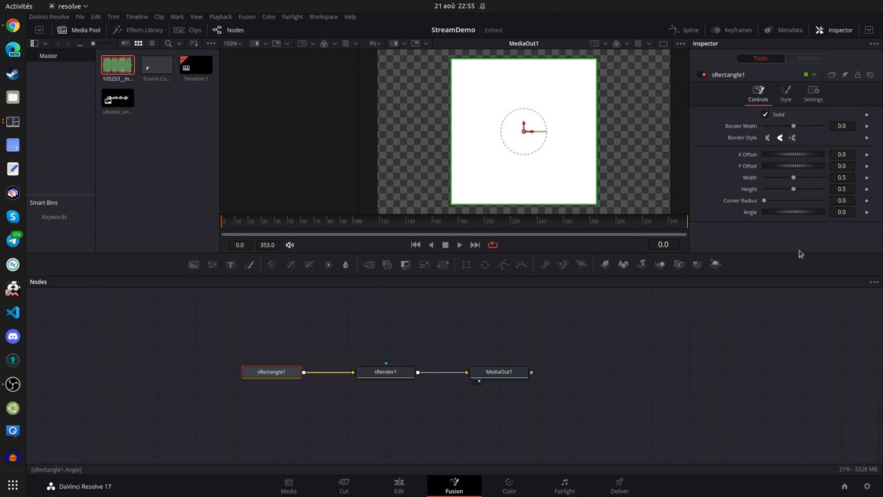
left_click(869, 32)
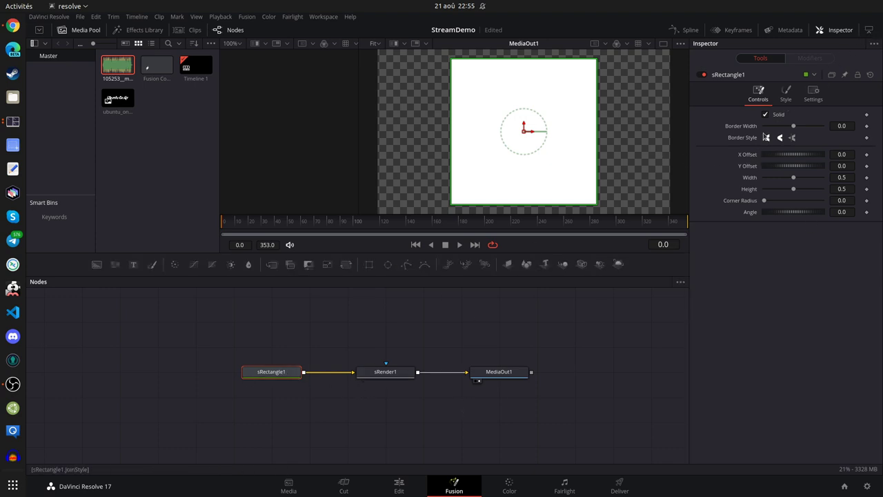
left_click(785, 95)
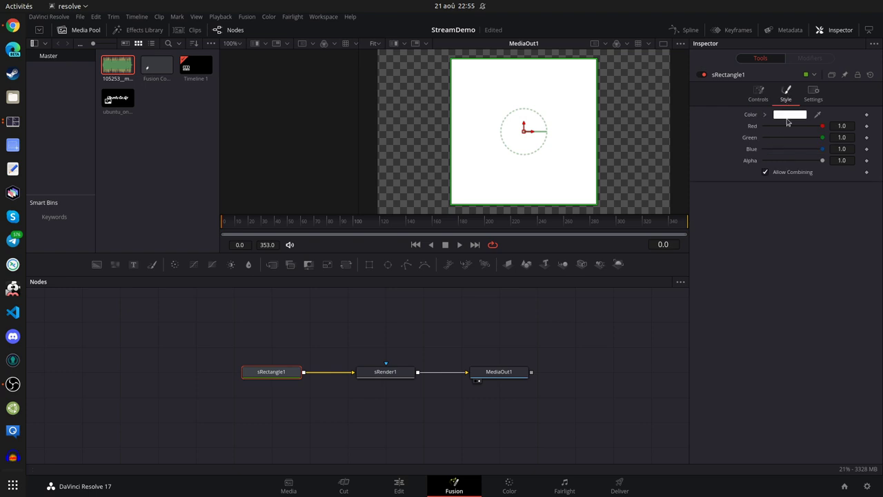
Set the rectangle fill to amber #ffaa00 in the colour picker, then save the project.
left_click(789, 116)
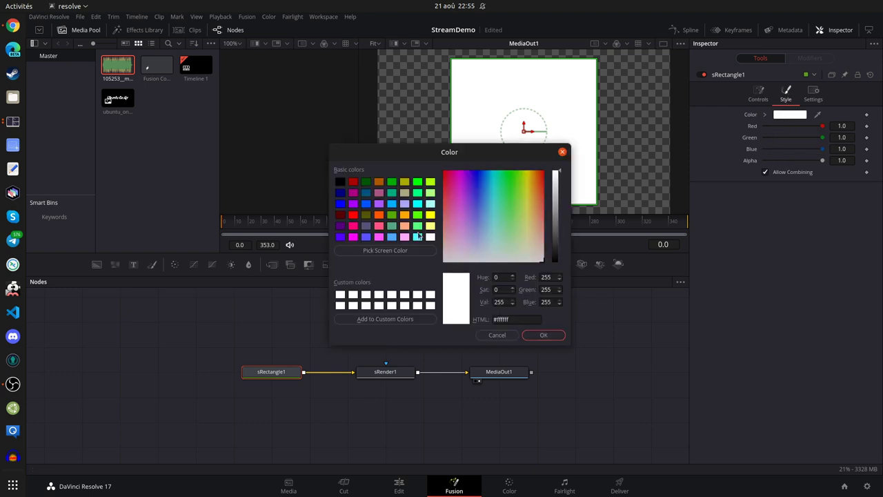
left_click(378, 215)
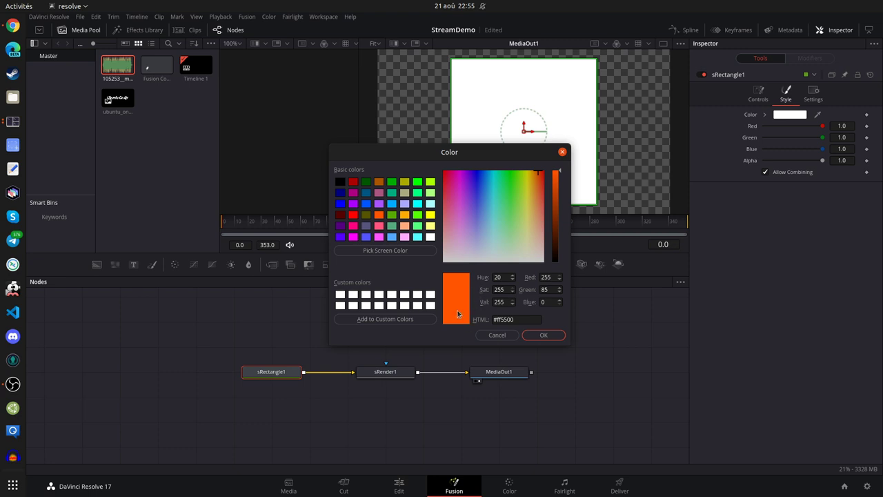
left_click(543, 336)
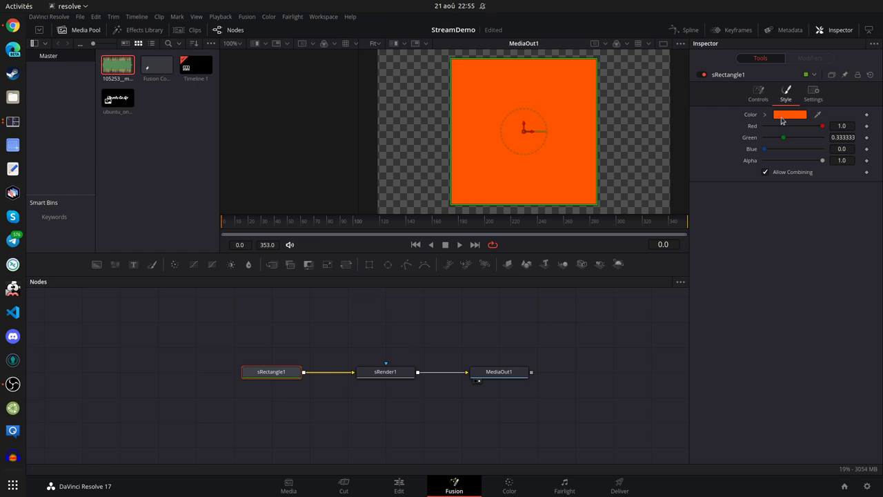
left_click(405, 215)
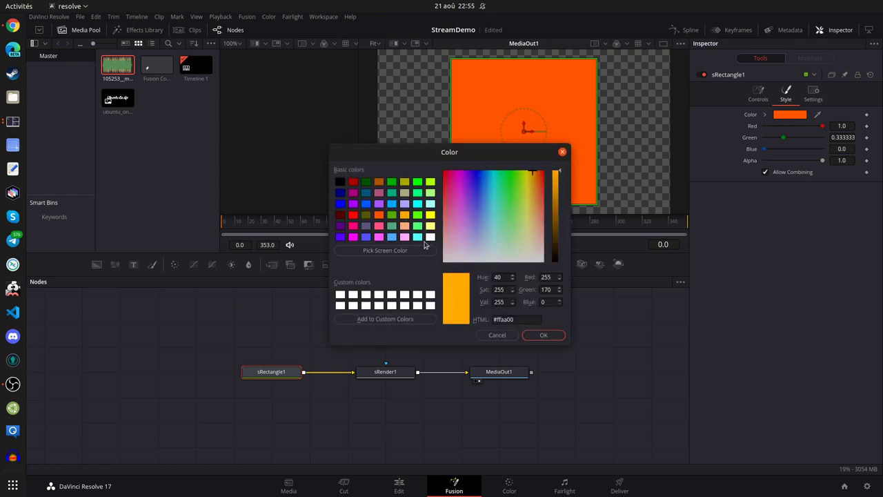
left_click(541, 335)
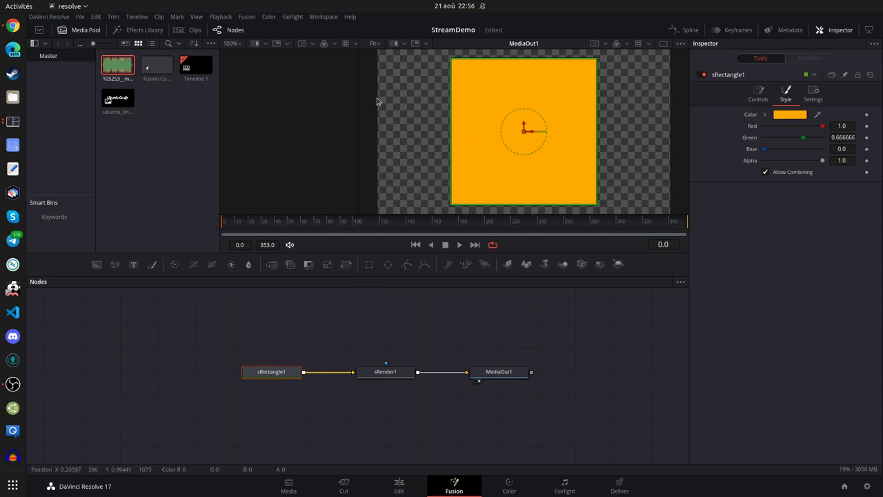
key("ctrl+s")
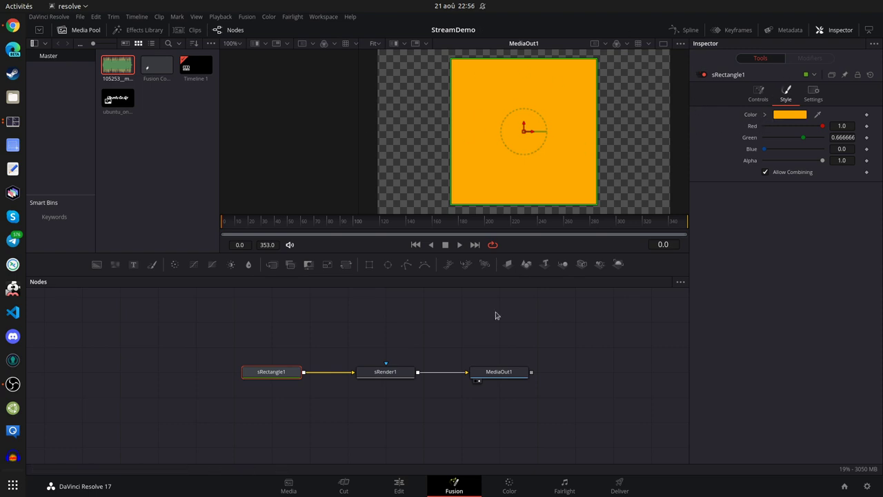
Spread sRectangle1, sRender1 and MediaOut1 farther apart in the node graph.
left_click_drag(280, 378, 243, 376)
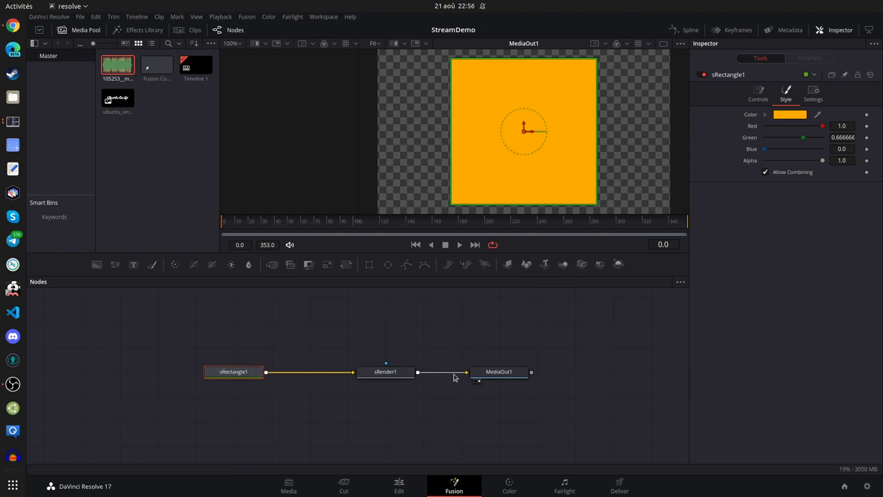
left_click_drag(503, 372, 540, 369)
left_click_drag(416, 375, 454, 375)
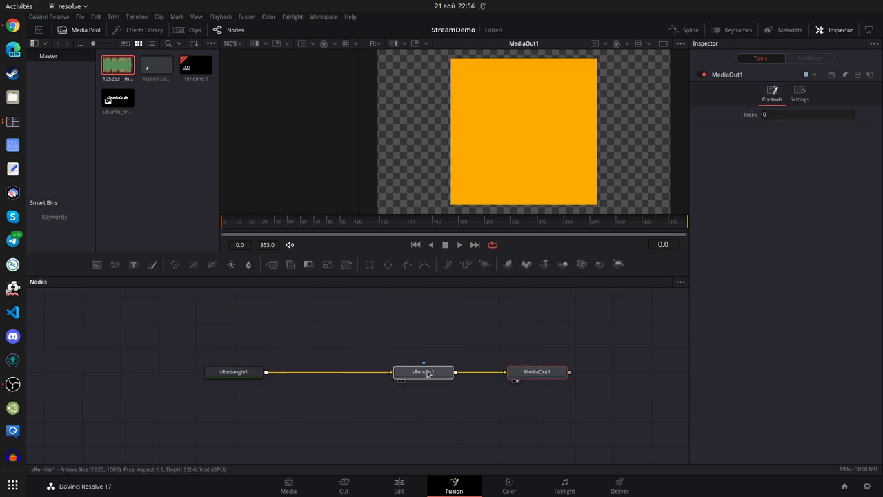
Stretch sRectangle1 to width and height 1.0, enlarge the viewer, and return to Edit.
left_click(233, 372)
left_click(758, 94)
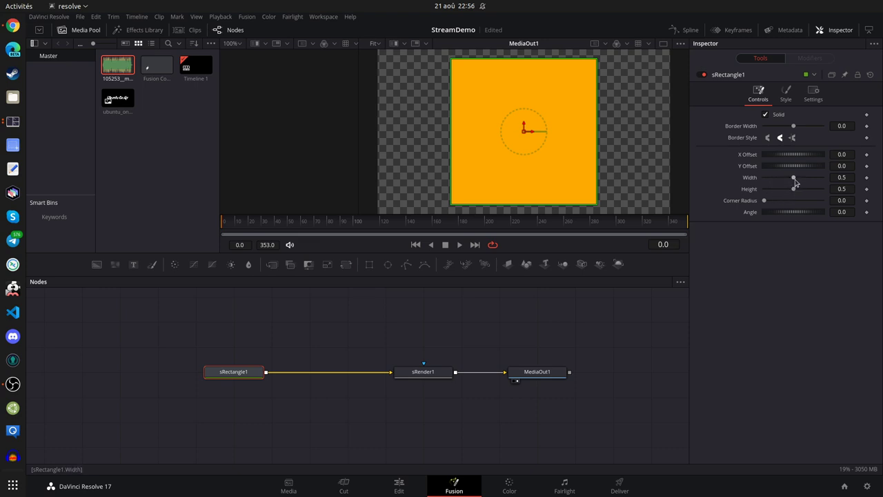
left_click_drag(796, 178, 823, 189)
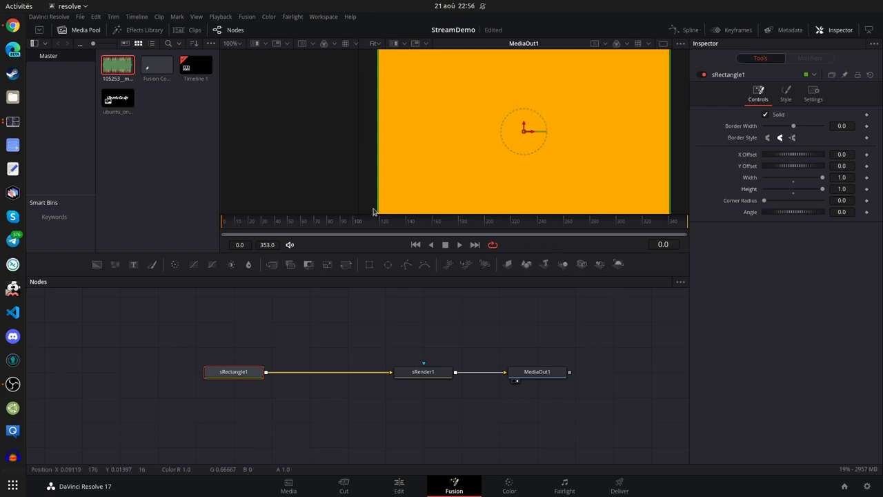
left_click_drag(355, 214, 361, 263)
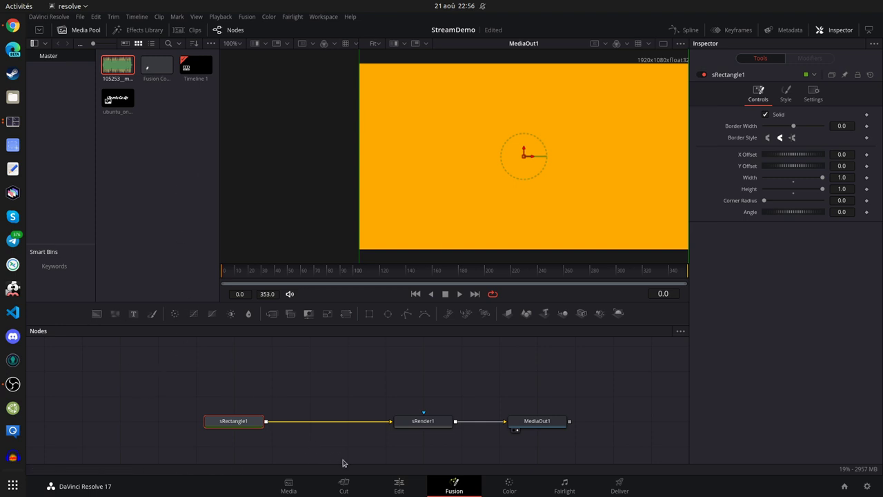
left_click(400, 486)
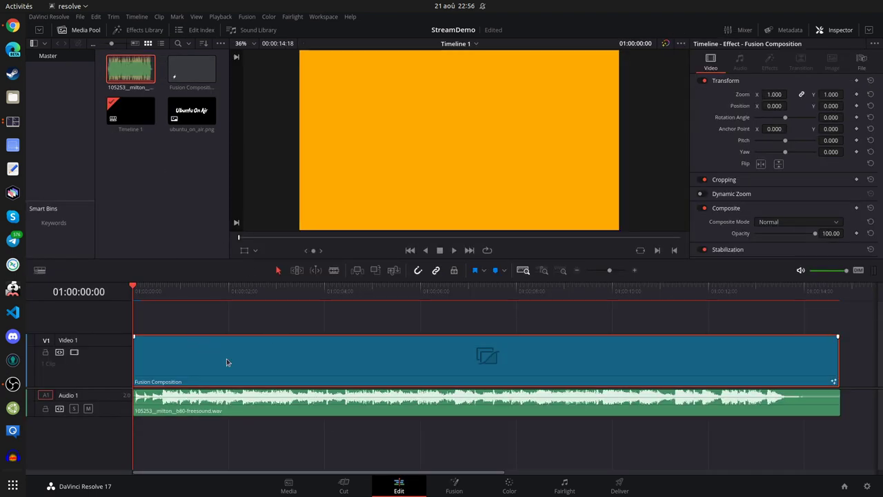
Delete the Fusion Composition and audio clips from the timeline.
key("Delete")
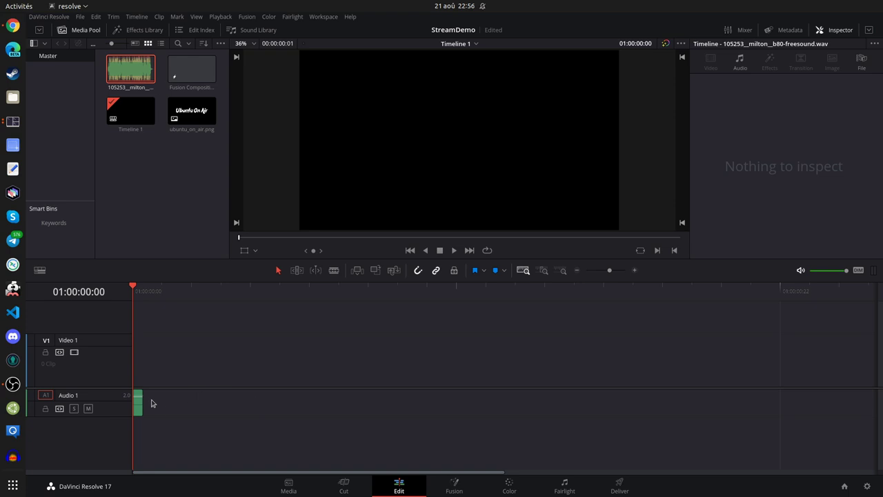
left_click(139, 403)
key("Delete")
left_click(185, 169)
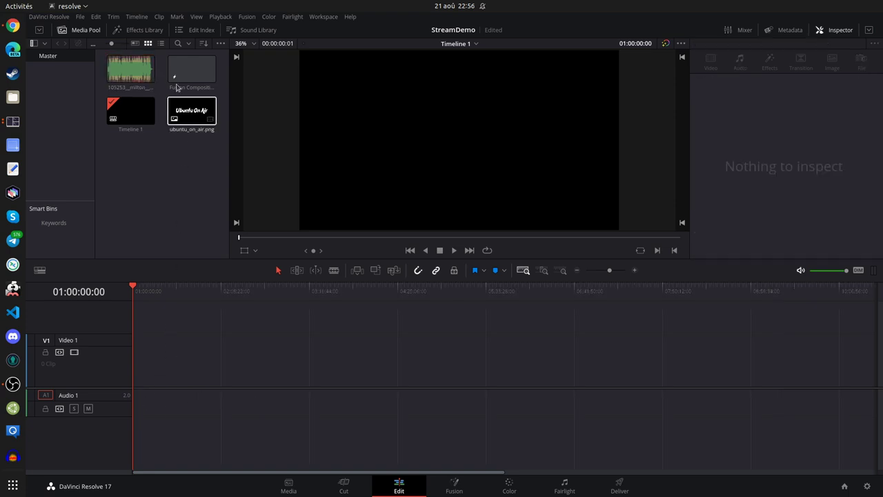
Set the Project Settings timeline resolution to 720 x 486 NTSC and save.
left_click(80, 17)
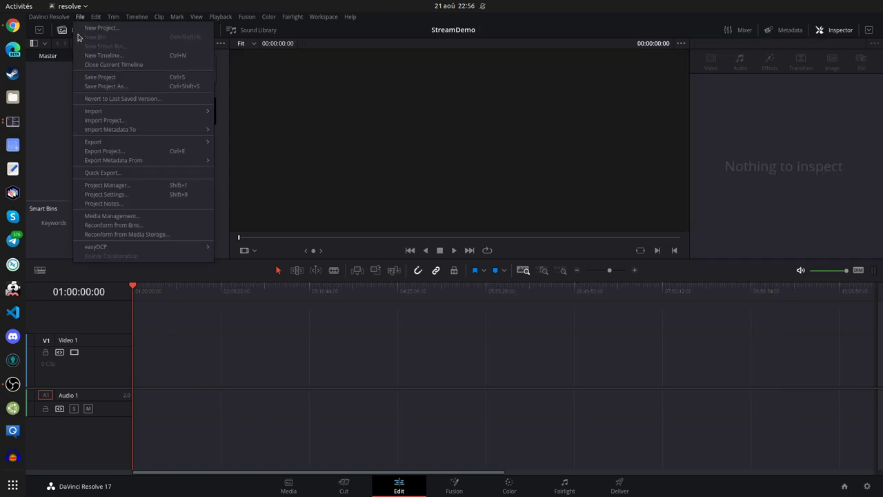
left_click(124, 195)
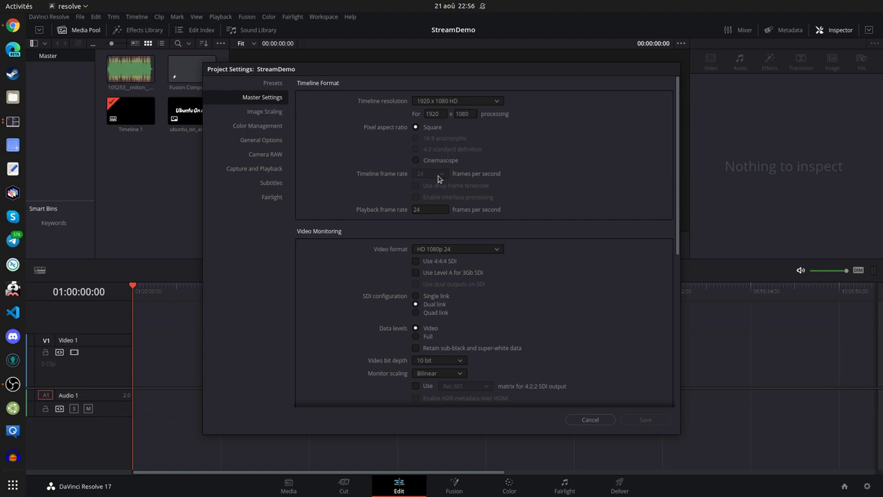
left_click(495, 101)
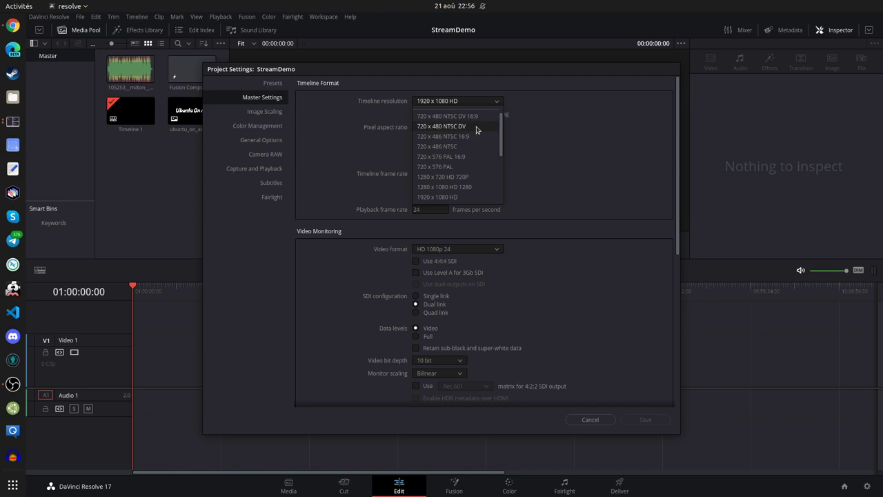
scroll(477, 132, "up", 1)
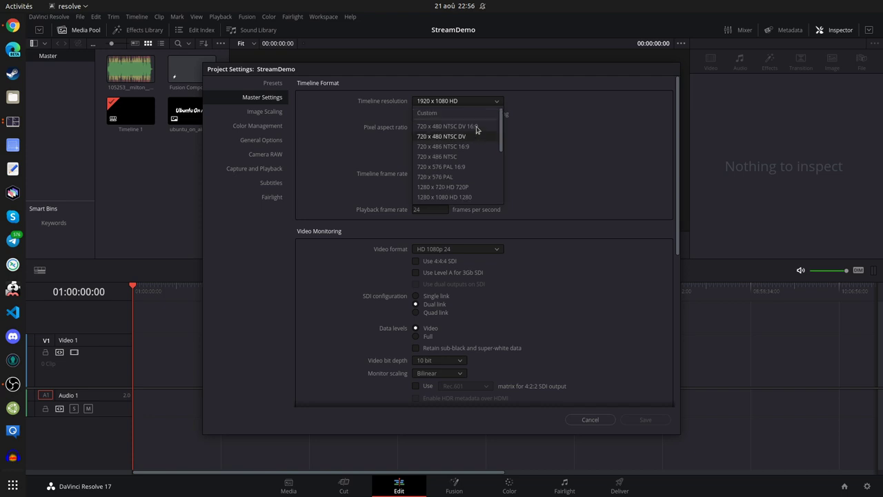
left_click(437, 156)
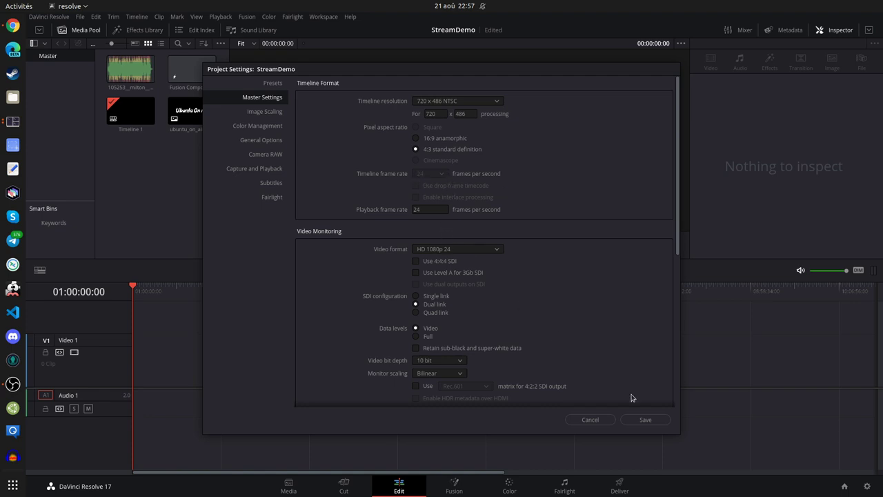
left_click(643, 419)
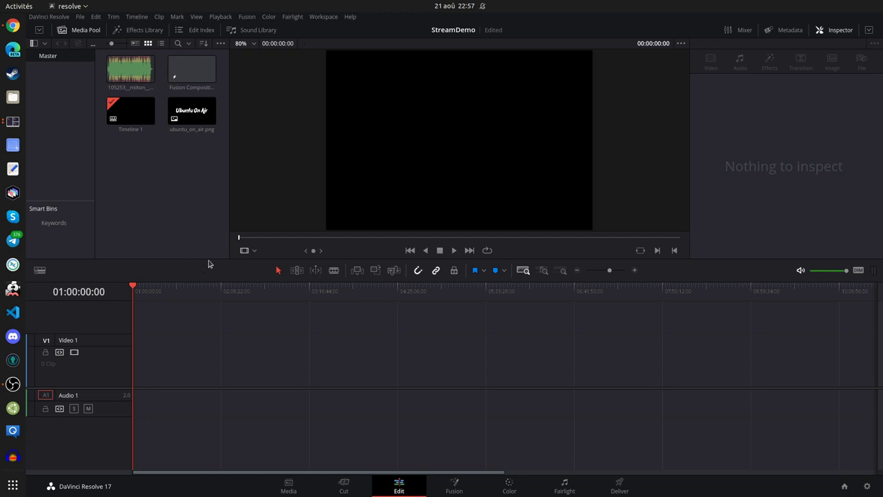
Place Fusion Composition 1 on Video 1 and the audio clip on Audio 1, then save.
left_click(188, 72)
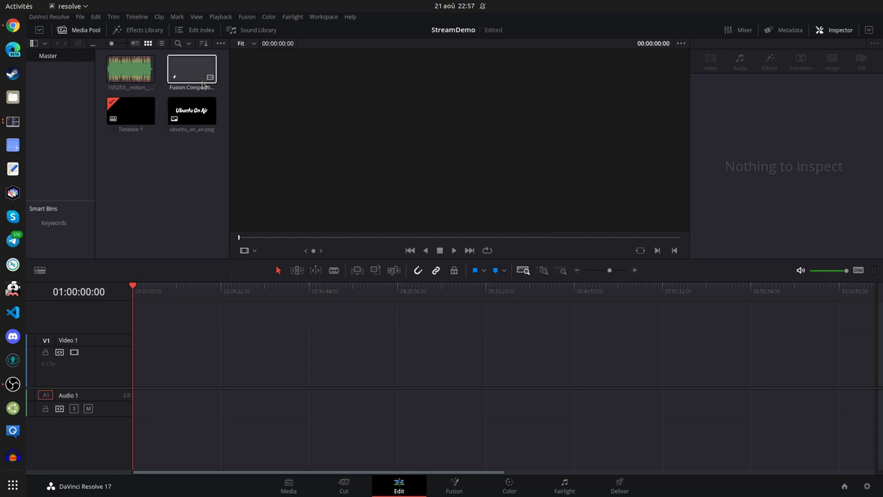
right_click(185, 80)
left_click(185, 80)
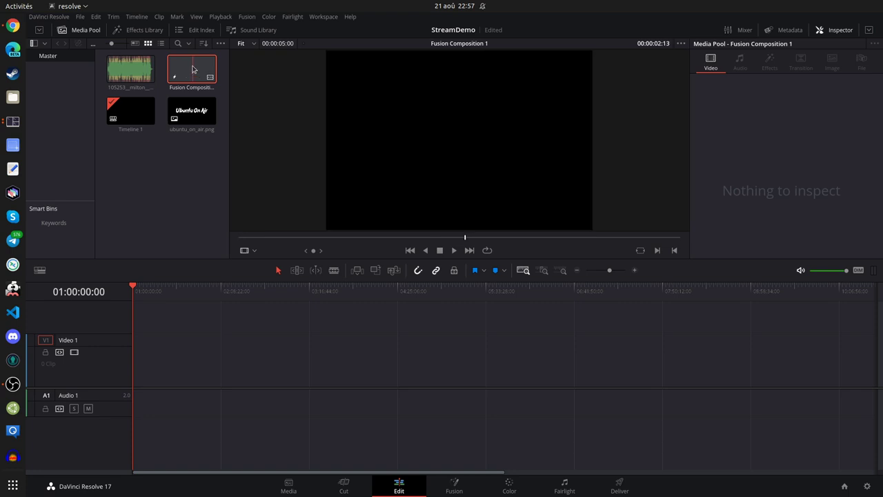
left_click_drag(195, 69, 181, 367)
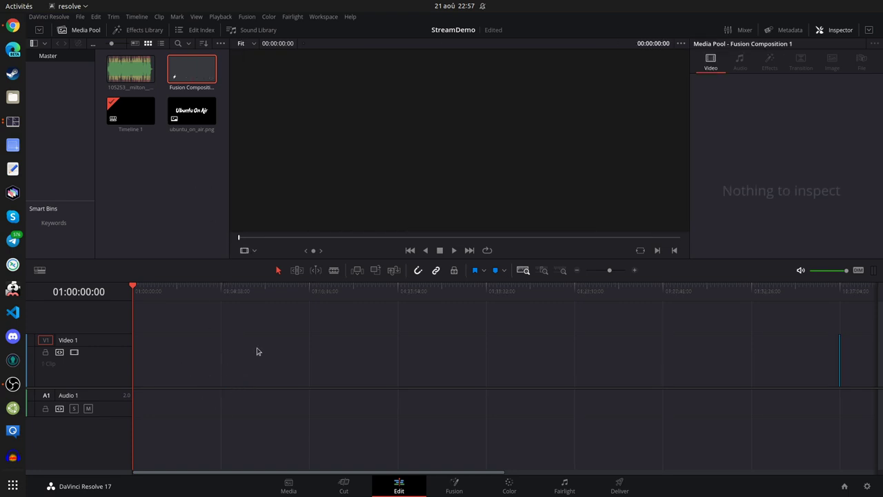
left_click(130, 78)
left_click_drag(130, 78, 215, 406)
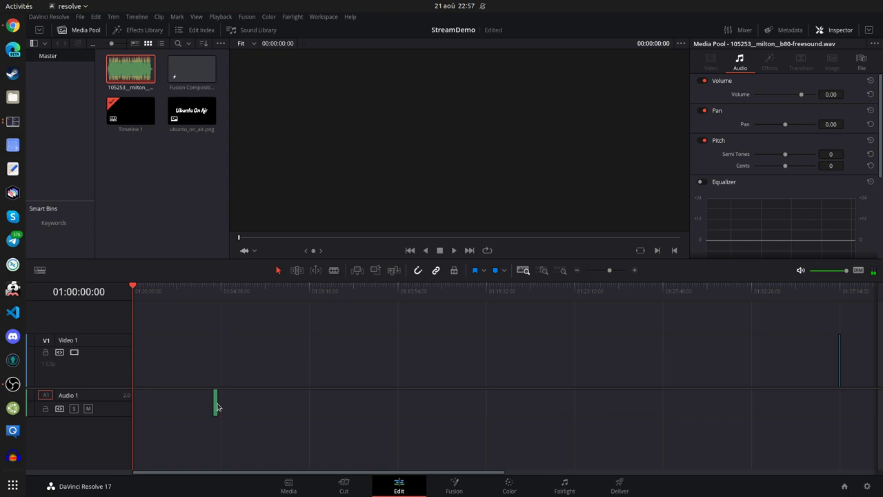
key("ctrl+s")
Move both clips to the timeline start and trim the composition to end with the audio.
left_click_drag(839, 354, 487, 361)
left_click_drag(719, 351, 390, 368)
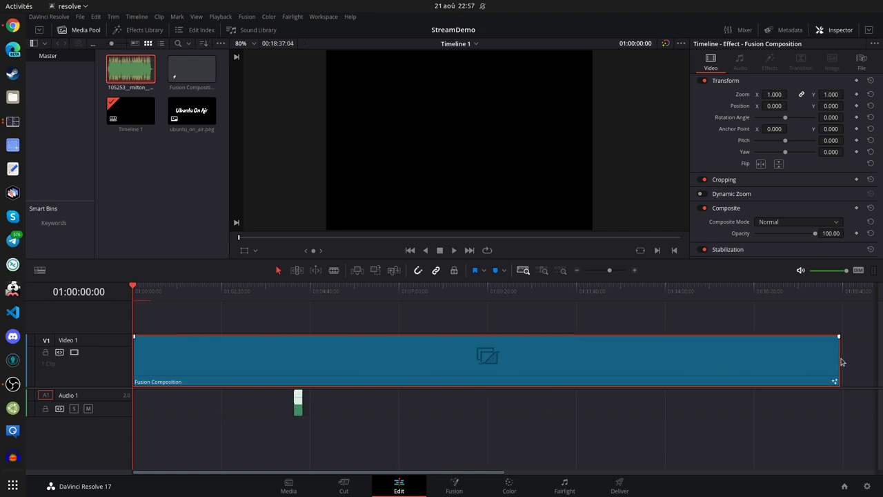
left_click_drag(839, 357, 197, 357)
left_click_drag(814, 405, 145, 405)
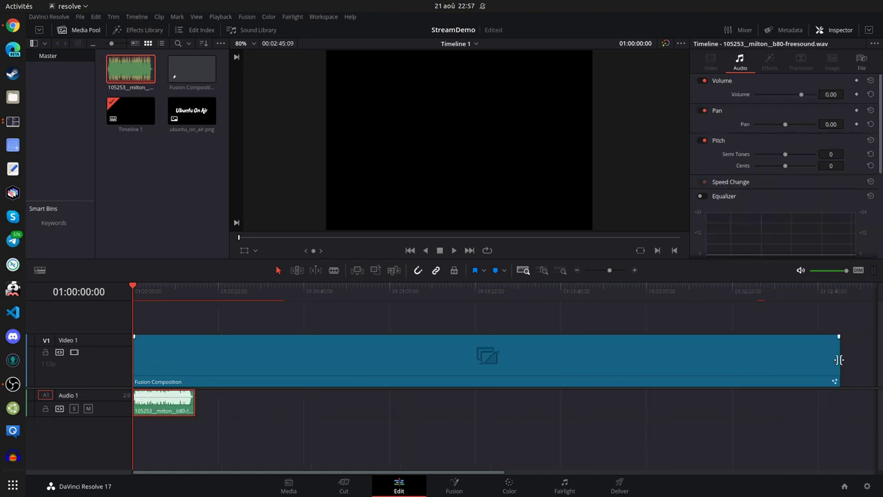
left_click_drag(839, 357, 197, 366)
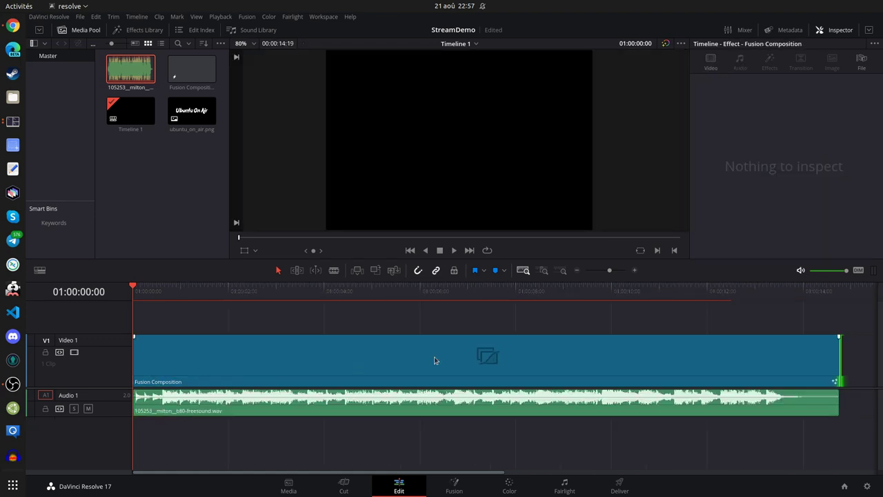
right_click(291, 364)
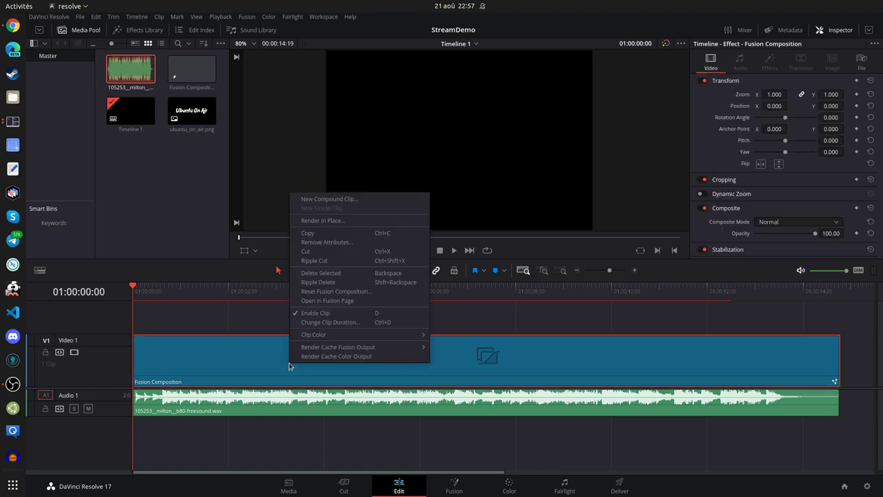
Open the composition in Fusion and add an sRectangle node from the tool search.
left_click(370, 301)
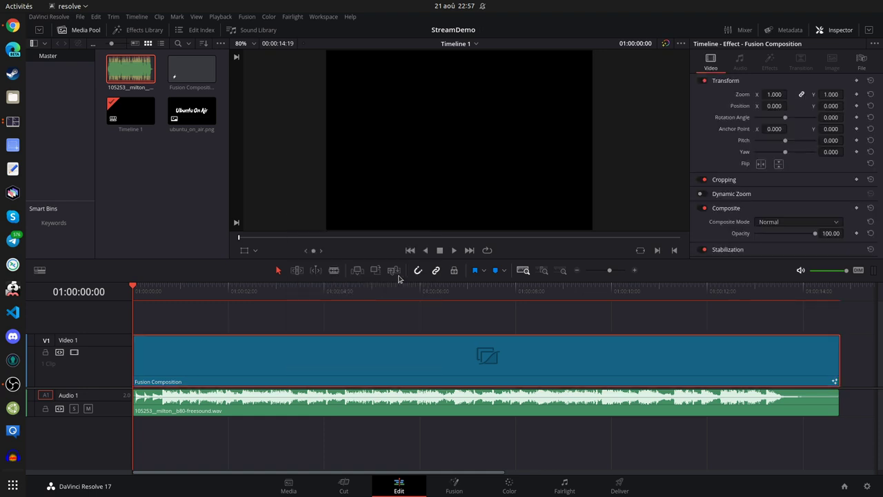
left_click_drag(344, 399, 457, 399)
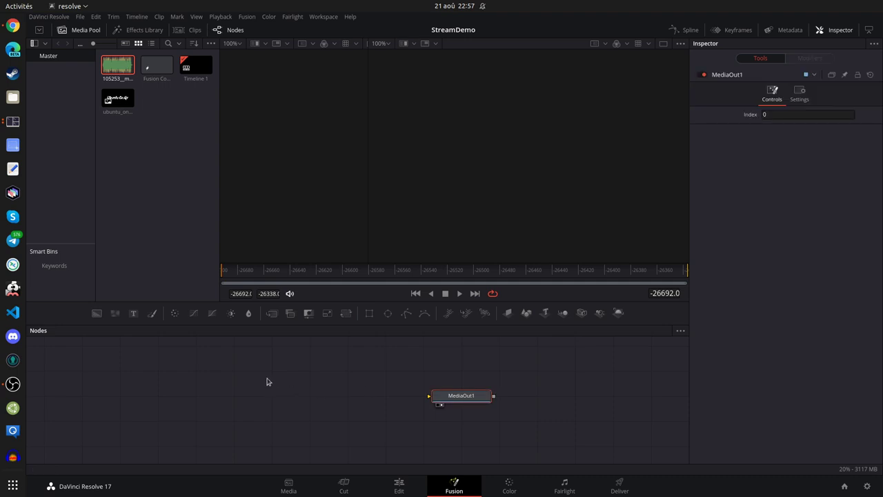
key("shift+space")
type("sRender")
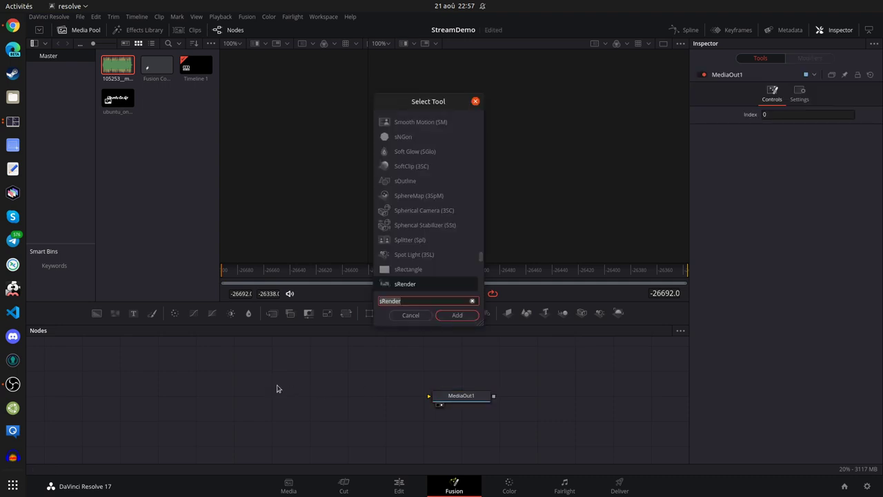
type("re")
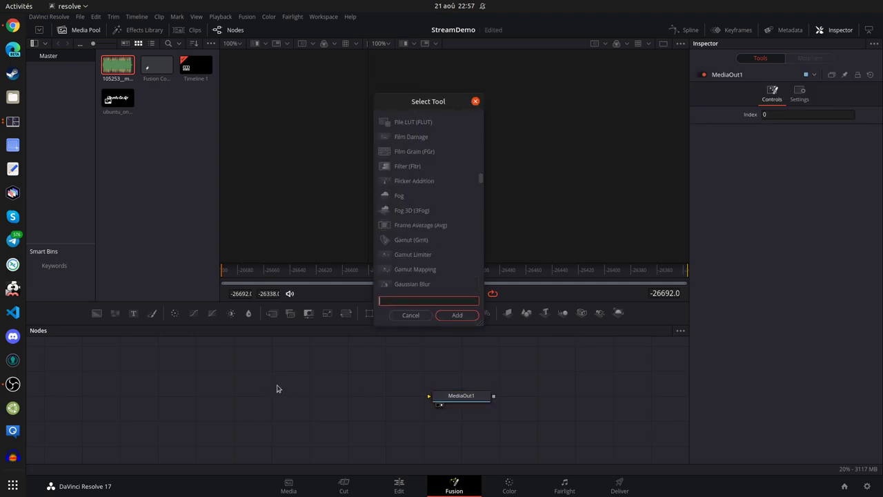
type("cta")
key("Down")
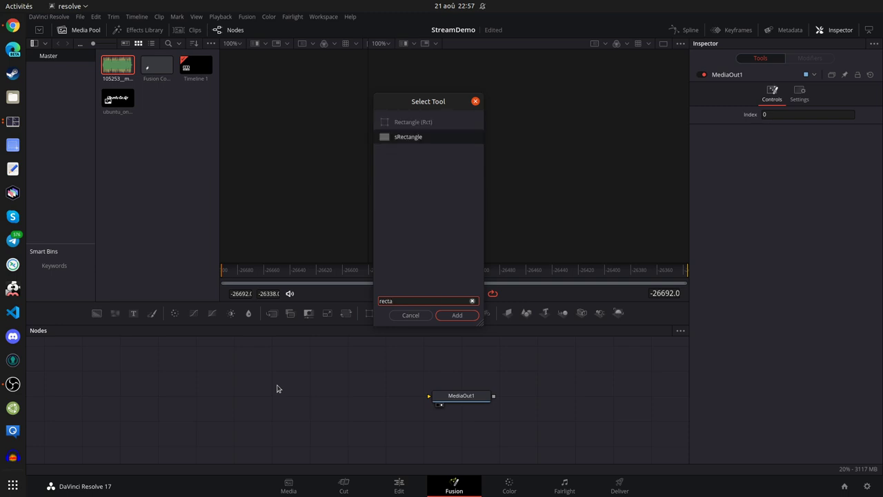
key("Return")
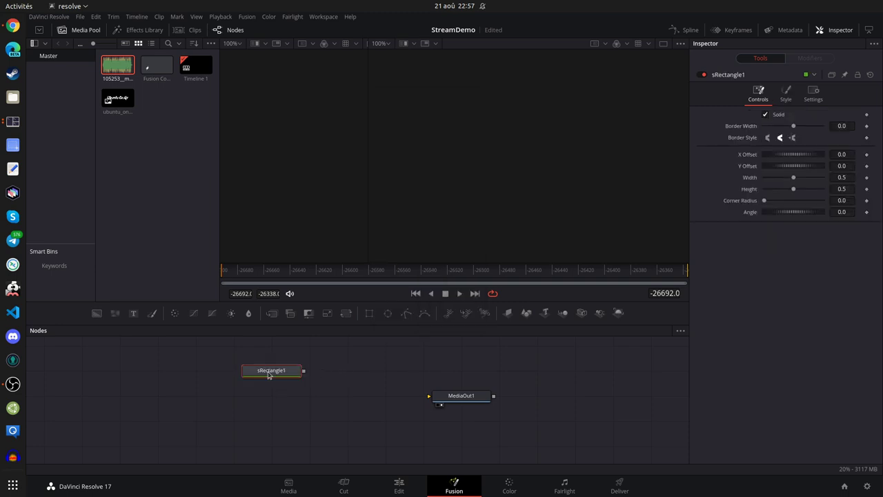
Move sRectangle1 down-left and MediaOut1 further right in the node graph.
left_click_drag(280, 376, 242, 400)
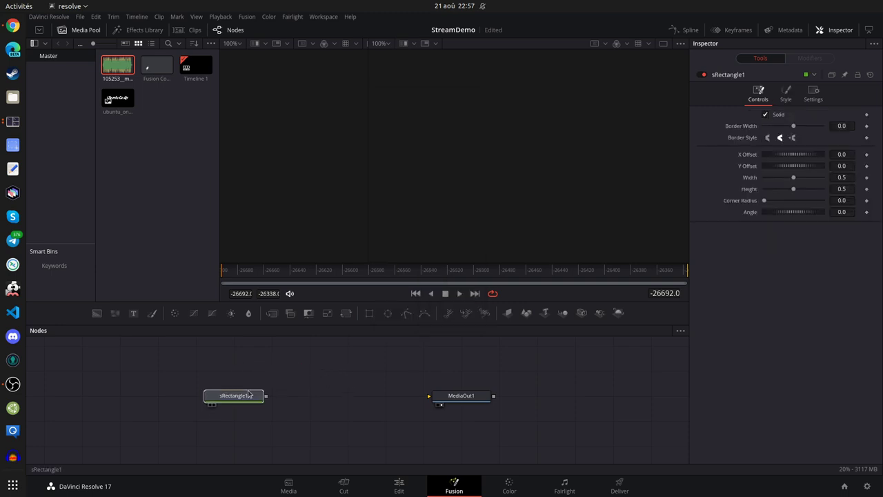
left_click(352, 388)
left_click_drag(456, 397, 533, 397)
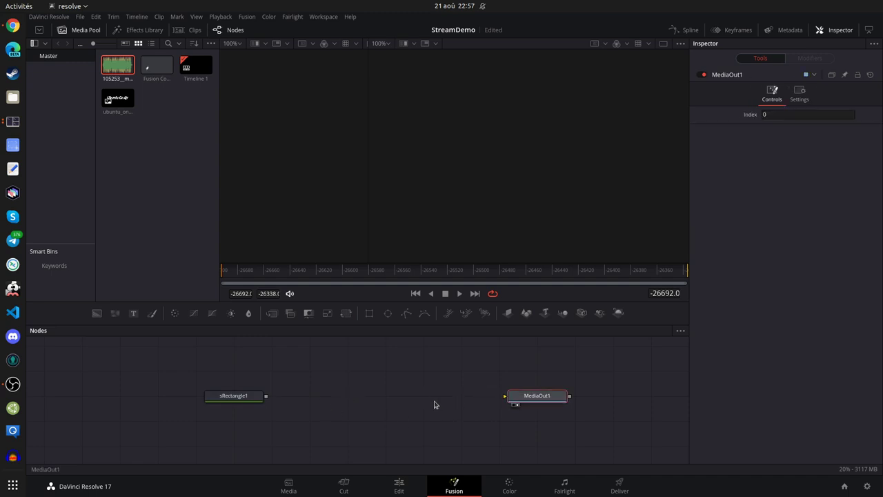
left_click(261, 394)
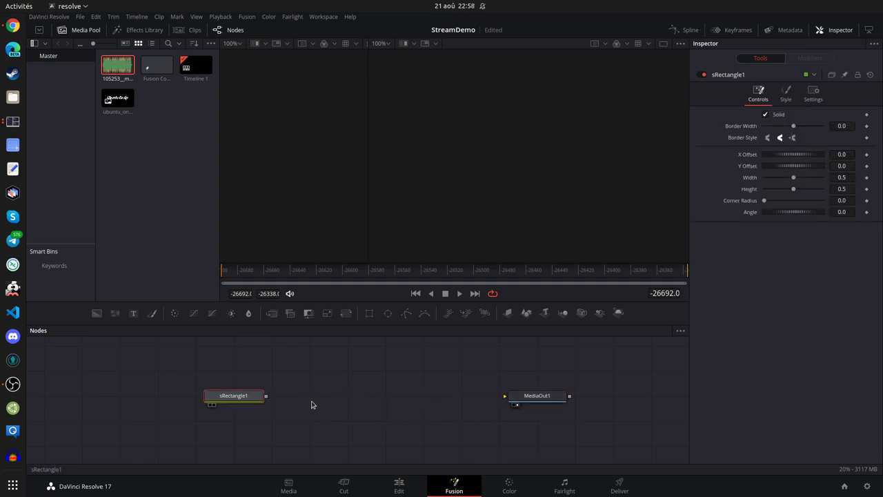
left_click(261, 423)
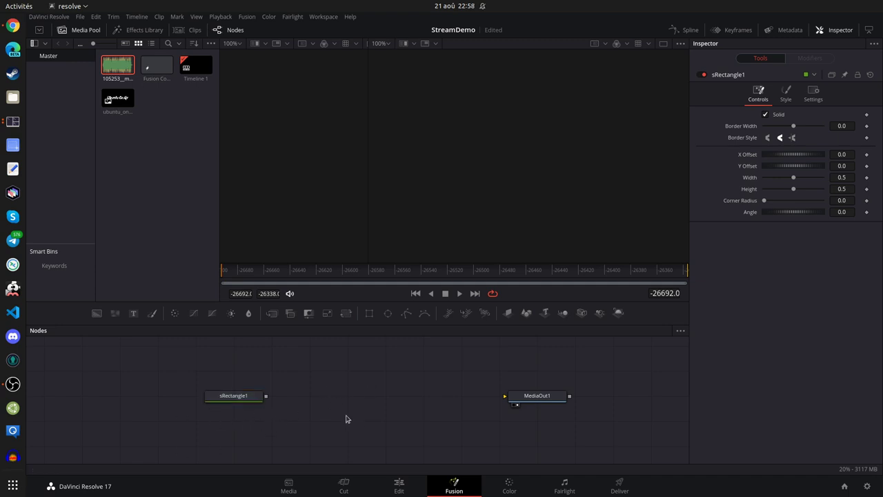
Add an sRender node, delete it when it lands unconnected, and reselect sRectangle1.
key("shift+space")
type("recta")
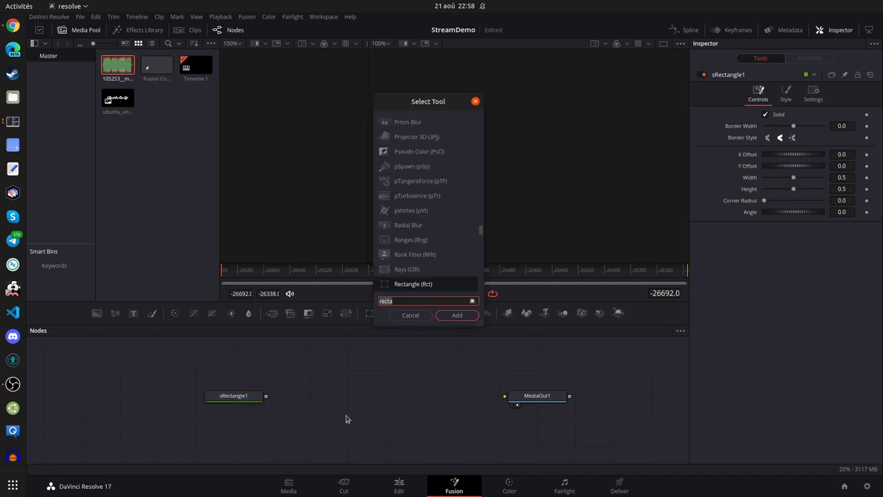
key("BackSpace")
key("BackSpace")
key("BackSpace")
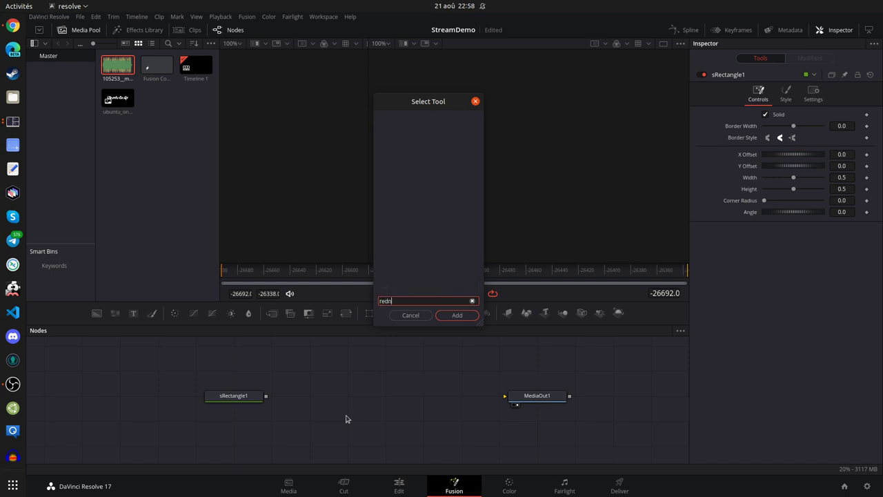
key("BackSpace")
key("BackSpace")
type("srend")
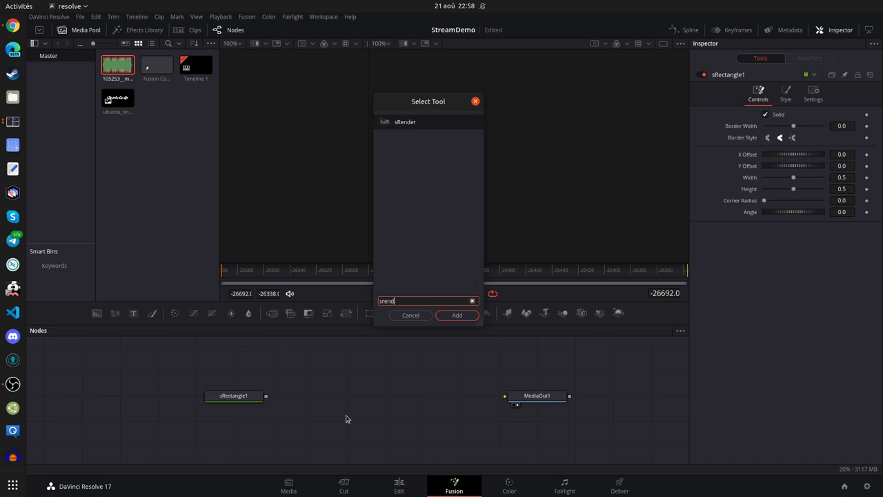
key("Return")
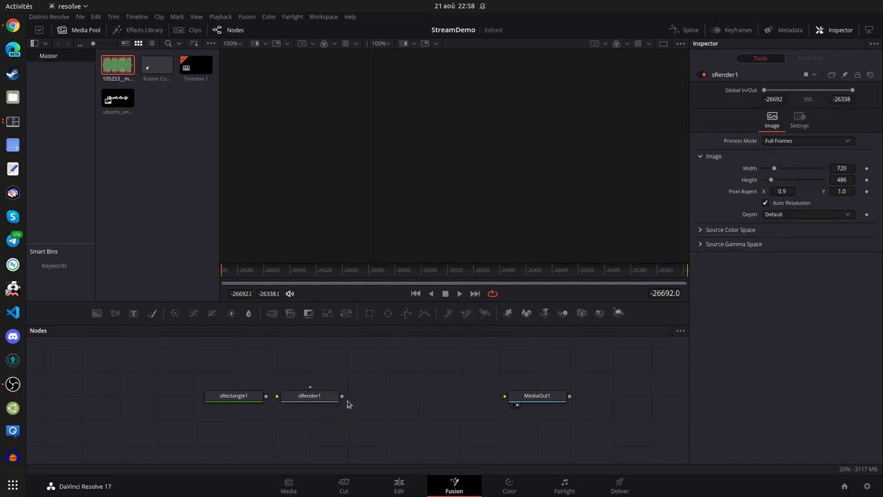
left_click_drag(321, 397, 432, 397)
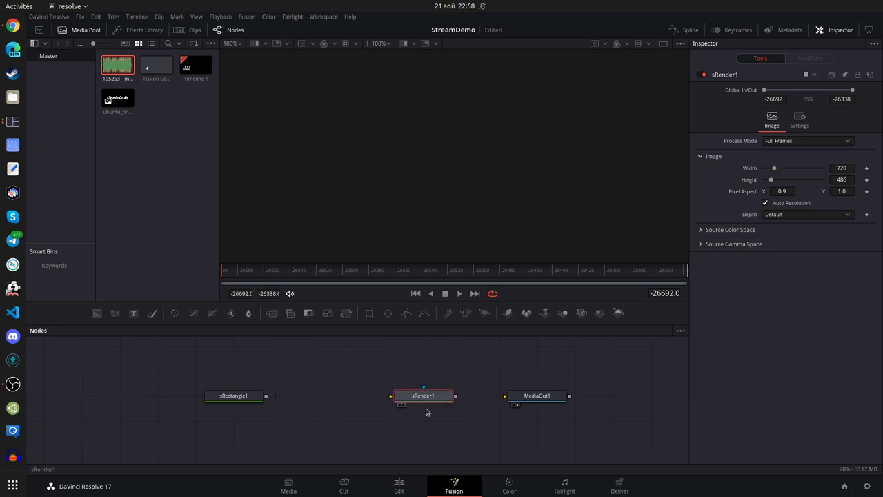
key("Delete")
left_click(246, 397)
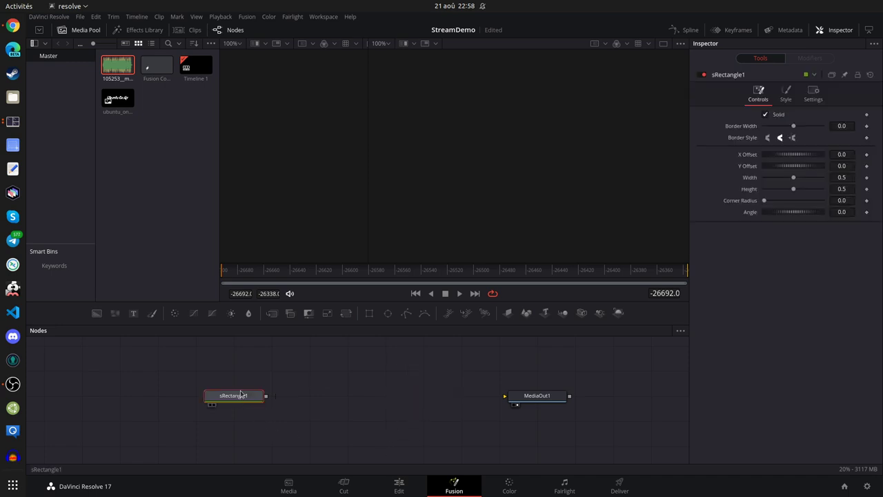
mouse_move(240, 395)
left_mouse_down()
mouse_move(240, 383)
mouse_move(232, 397)
left_mouse_up()
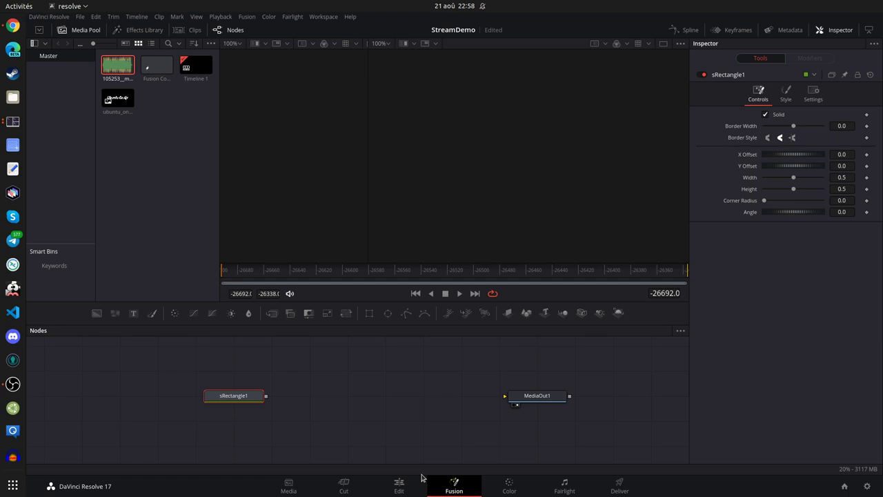
Add sRender1 after sRectangle1 and connect its output to MediaOut1.
key("shift+space")
type("srend")
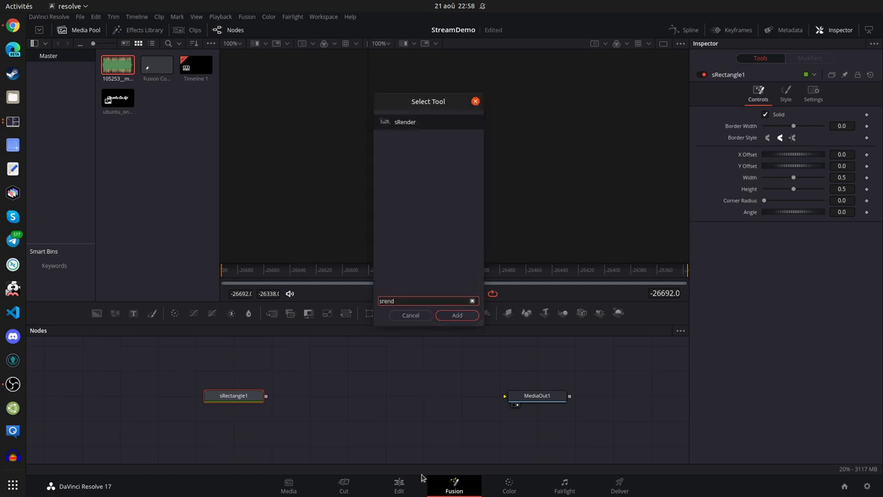
key("Return")
left_click_drag(304, 399, 345, 399)
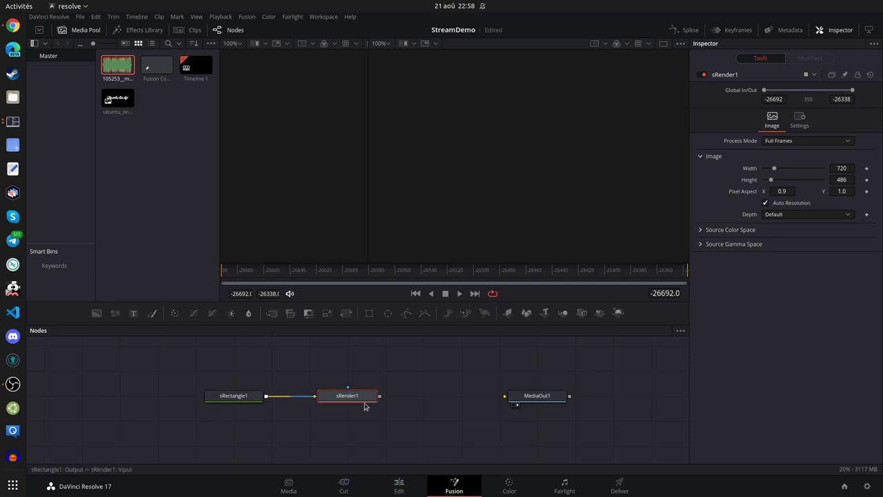
left_click_drag(380, 396, 505, 396)
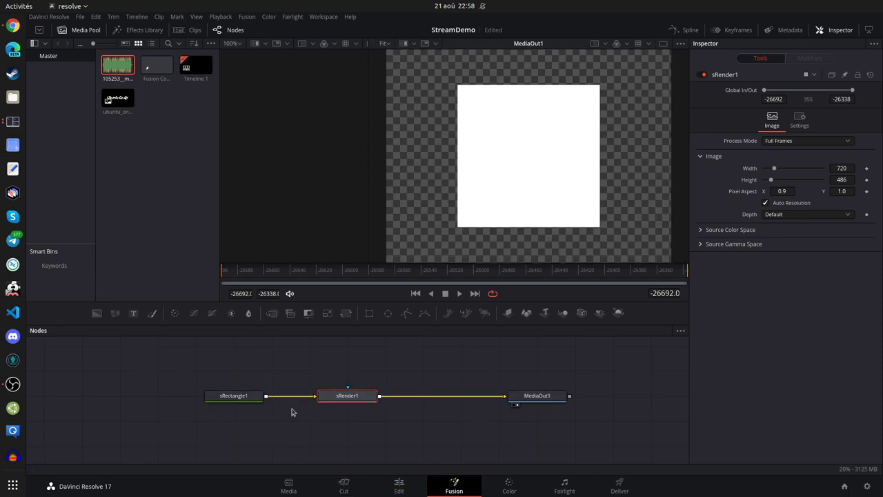
left_click(242, 398)
Fill sRectangle1 with orange #e95420 using the Style tab's colour picker.
left_click(786, 95)
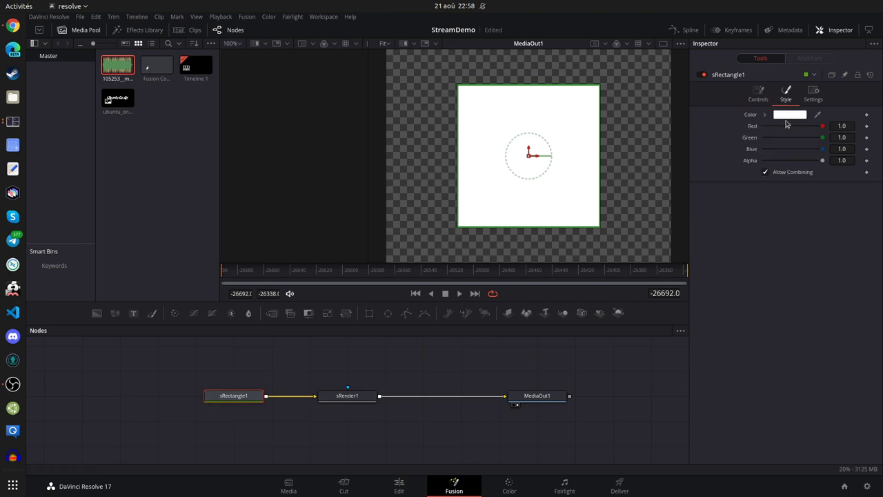
left_click(788, 115)
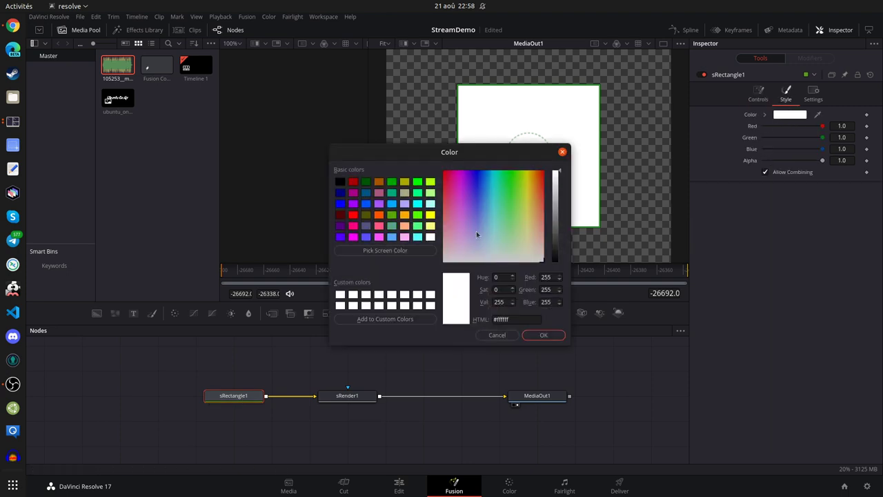
triple_click(509, 318)
type("#e954")
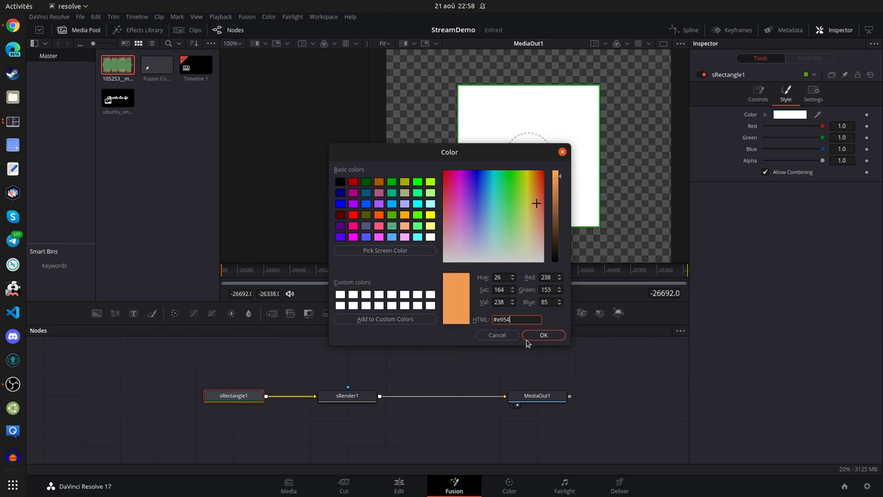
type("20")
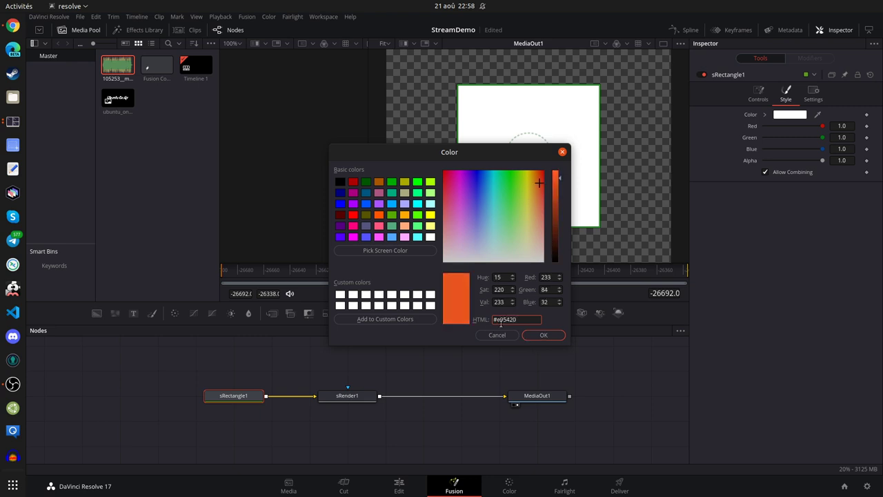
left_click(544, 335)
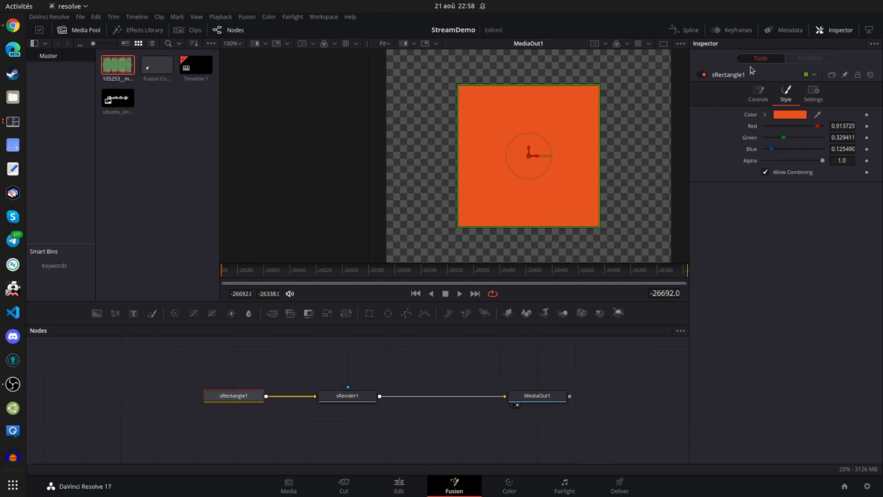
left_click(758, 94)
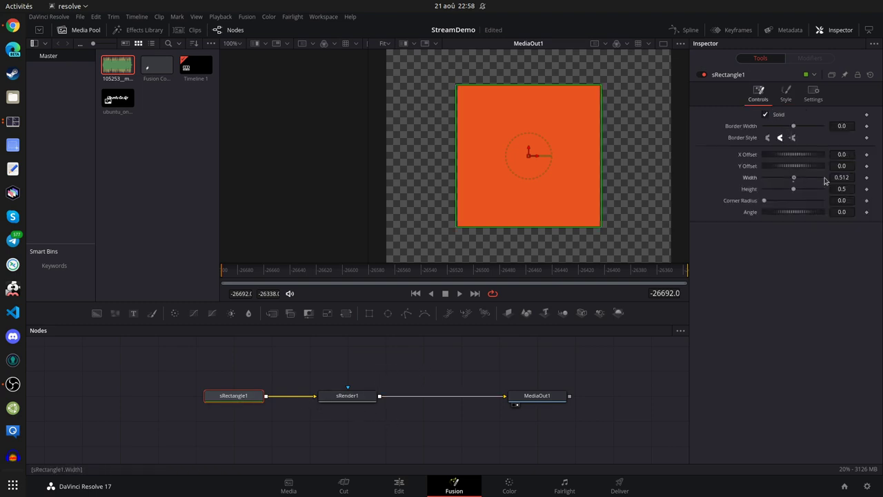
Set sRectangle1's Width and Height to 1.0 and hide the Media Pool to widen the viewer.
left_click_drag(793, 177, 850, 193)
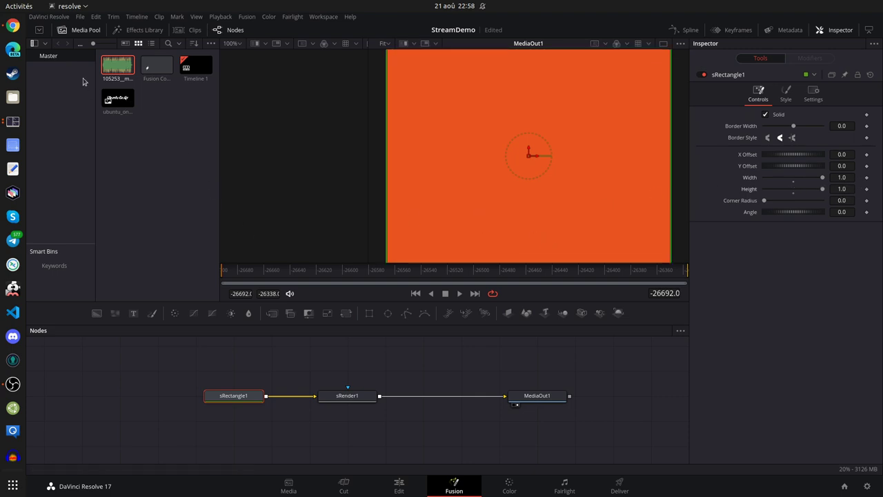
left_click(63, 29)
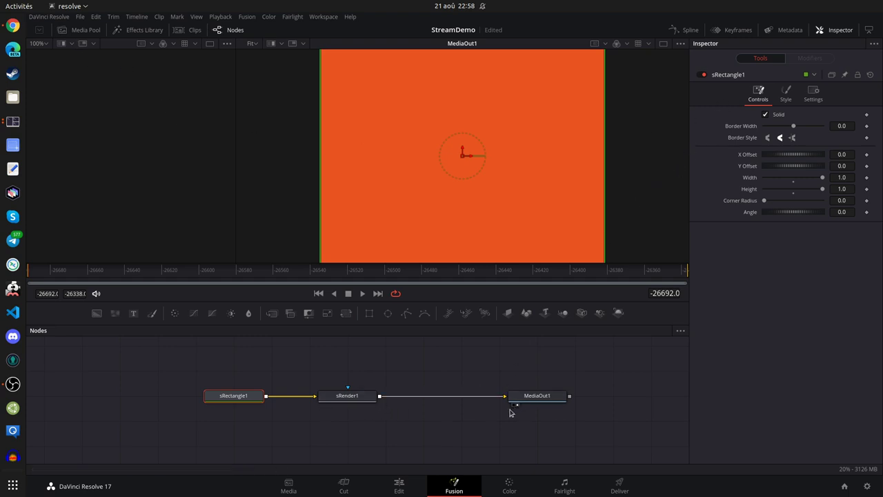
Compare the sRectangle1 and sRender1 controls, ending with sRender1 selected.
left_click(349, 400)
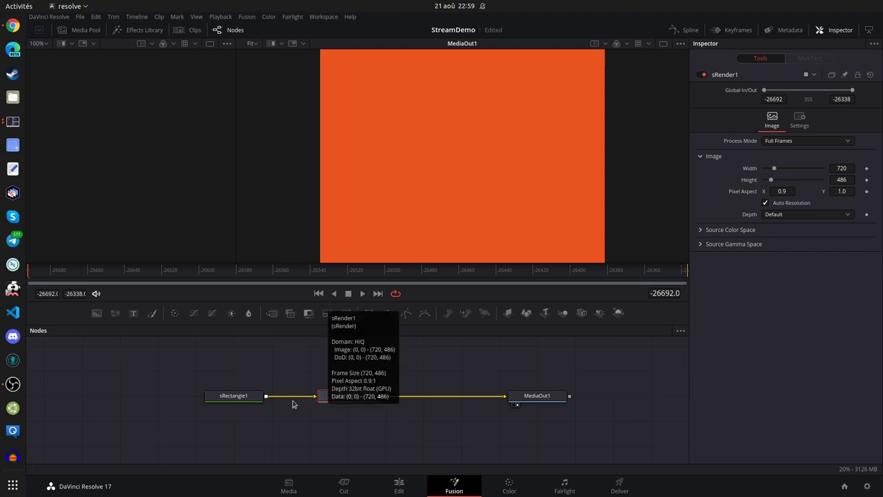
left_click(238, 398)
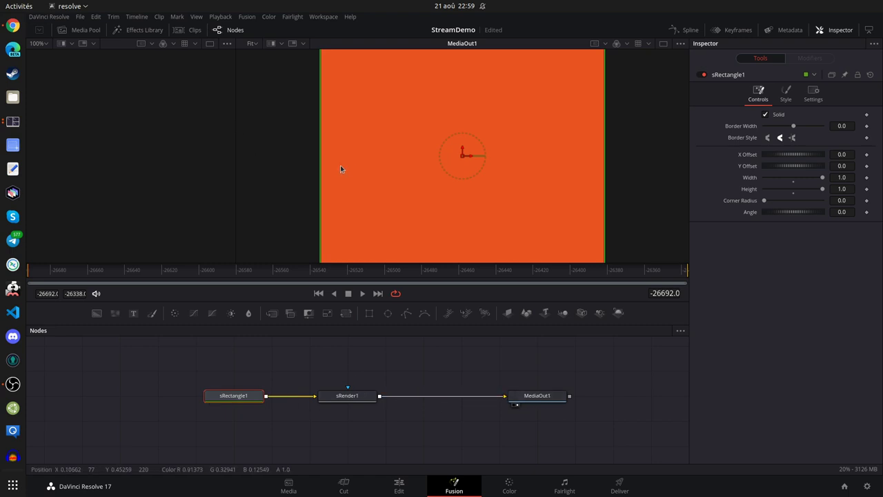
left_click(354, 396)
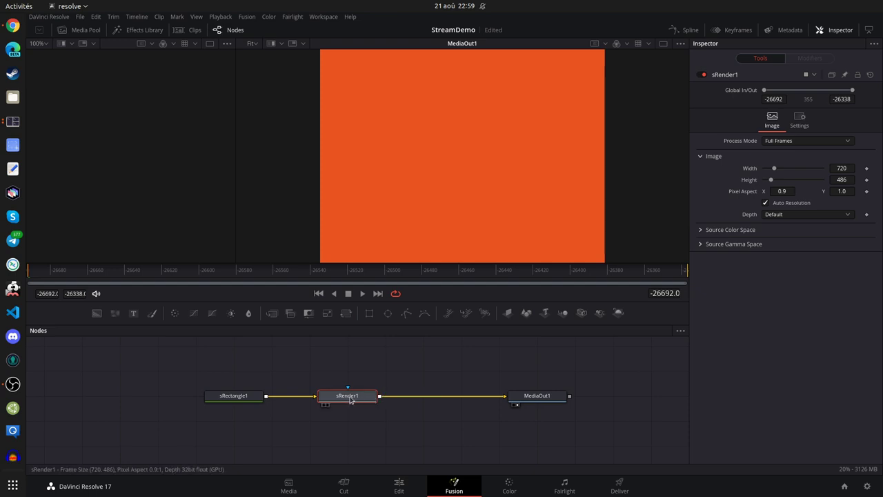
left_click(243, 400)
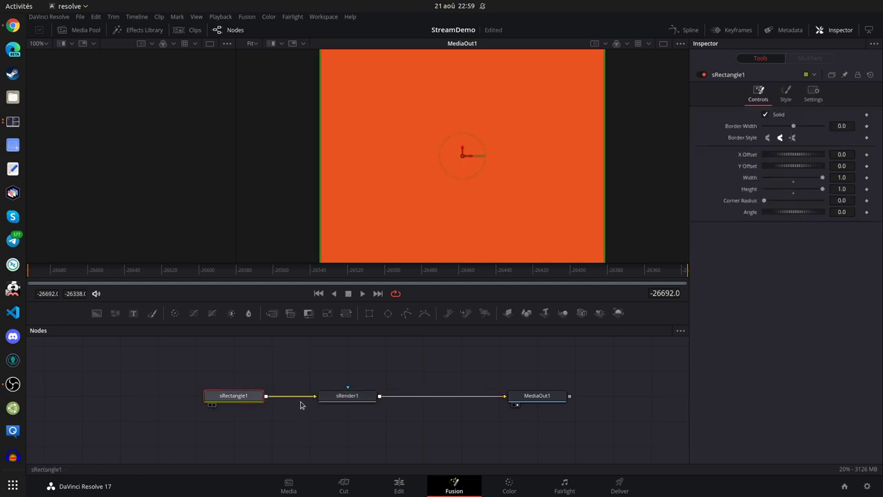
left_click(348, 399)
left_click(247, 400)
left_click(348, 399)
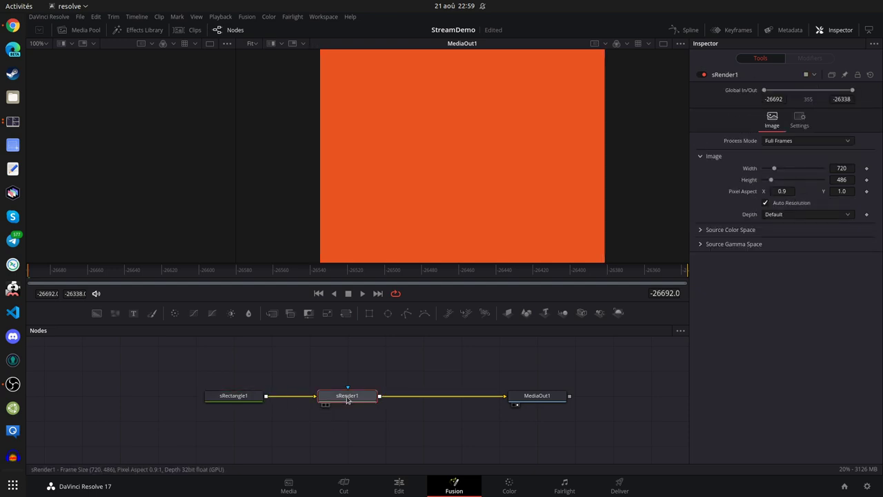
Show sRender1 in the left viewer and resize it to sit beside the MediaOut1 viewer.
key("1")
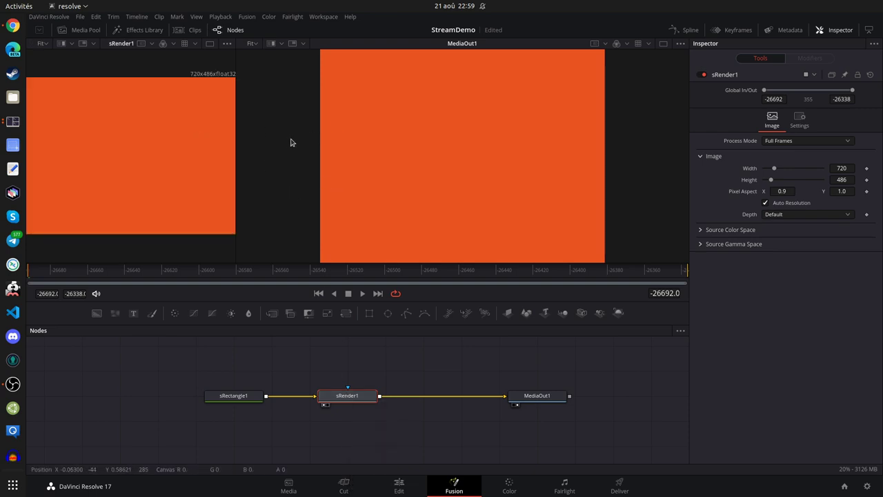
left_click_drag(236, 139, 404, 138)
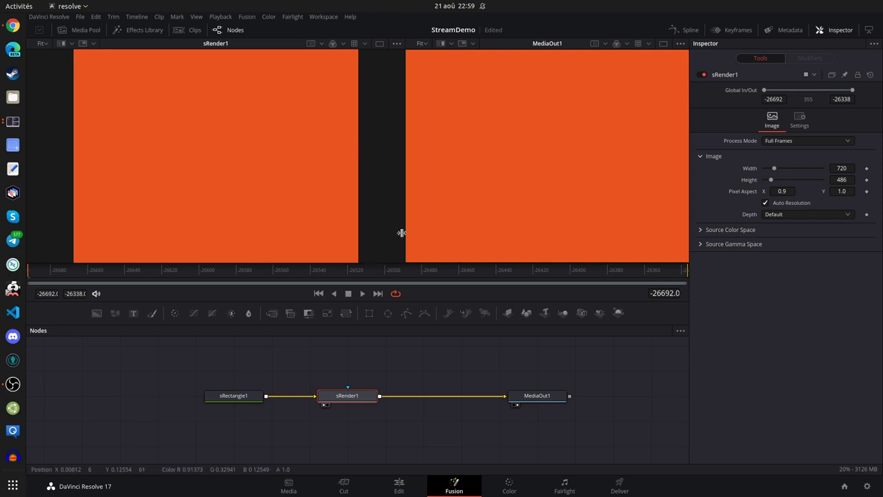
left_click_drag(402, 233, 361, 230)
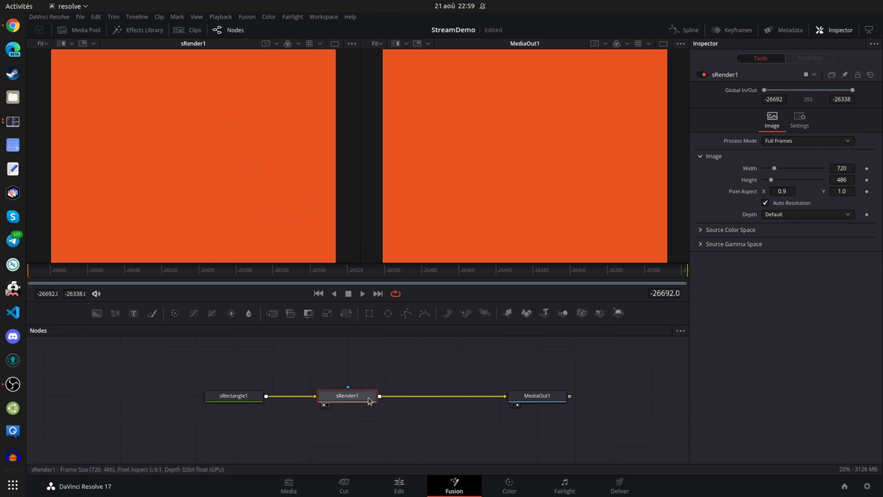
key("1")
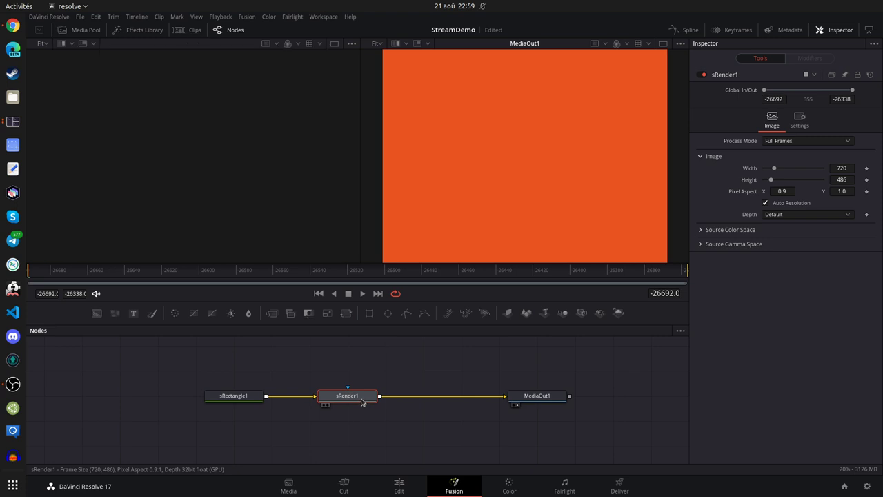
key("1")
key("1")
key("1")
key("1")
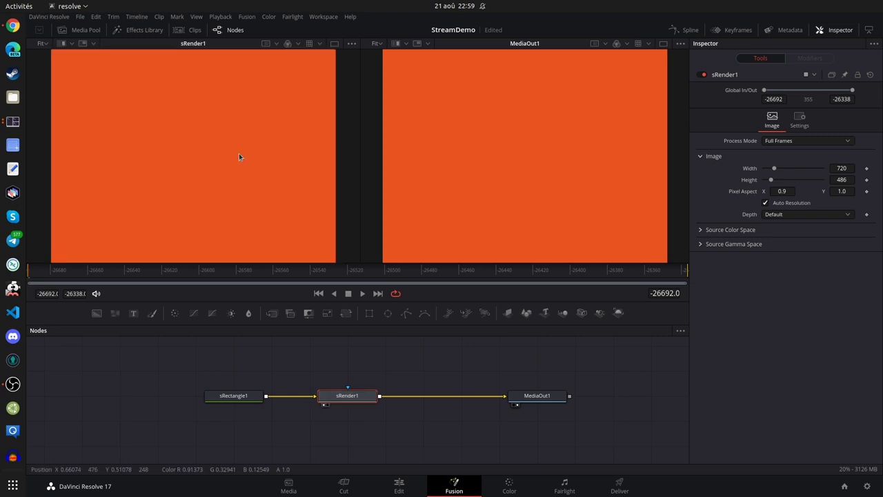
Line up sRectangle1, sRender1 and MediaOut1 in a lower row of the node graph.
left_click_drag(257, 395, 181, 395)
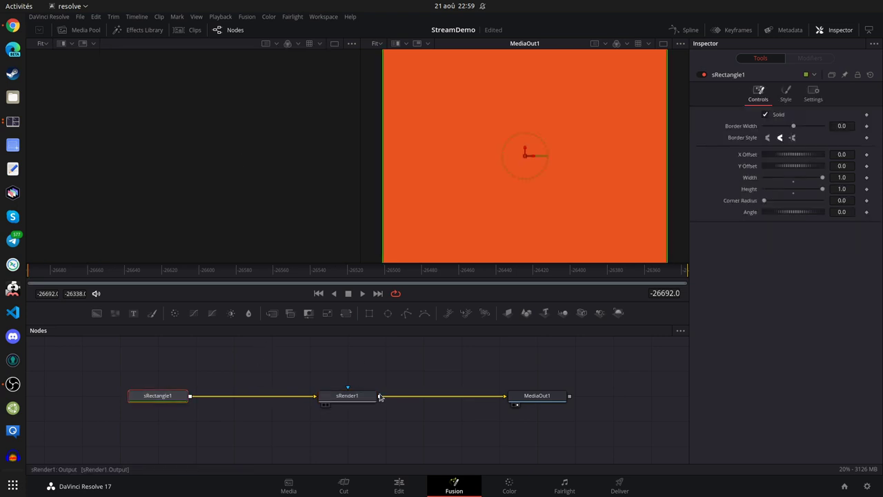
left_click_drag(342, 403, 266, 404)
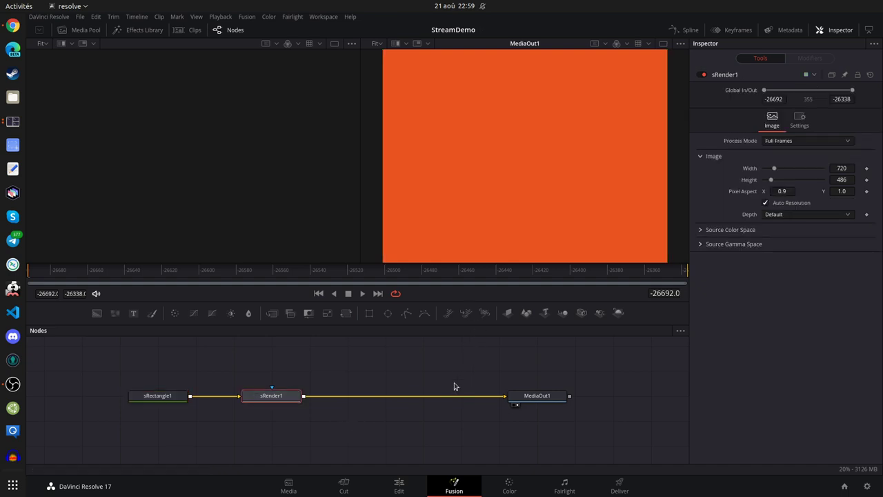
left_click_drag(169, 396, 169, 421)
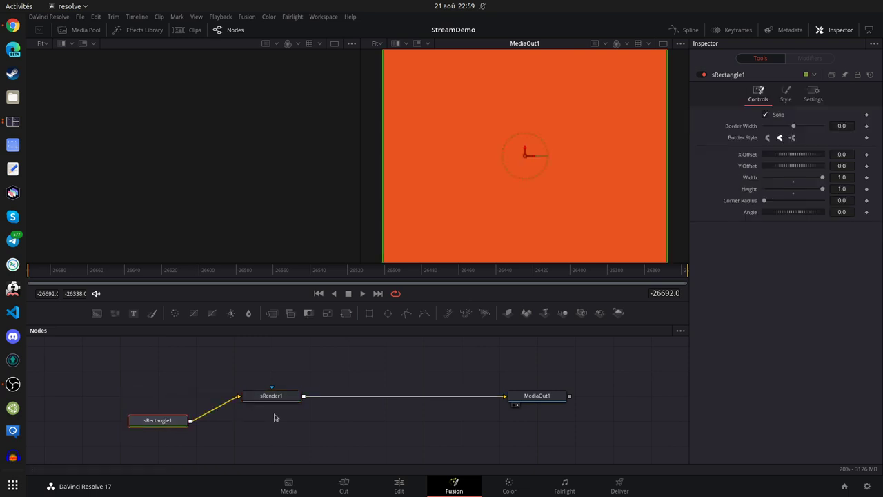
left_click_drag(275, 398, 276, 422)
left_click_drag(543, 398, 564, 417)
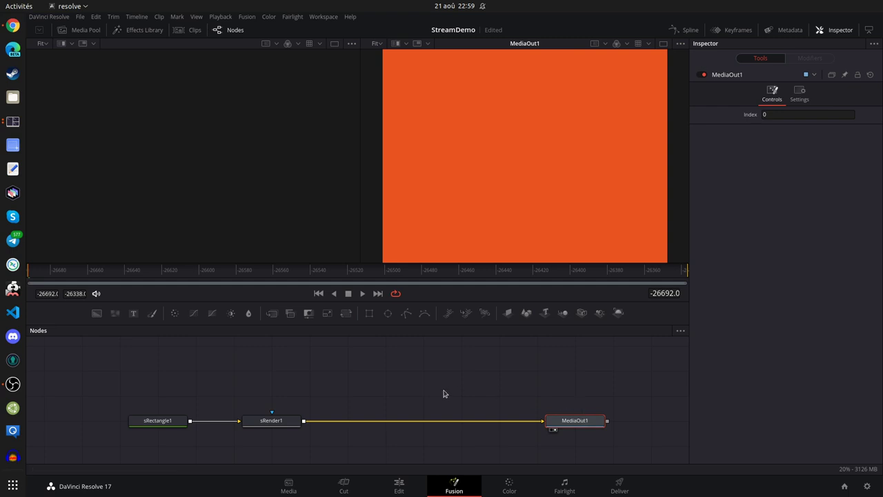
Add a Text+ node, Text1, from the Shift+Space tool search.
left_click(366, 371)
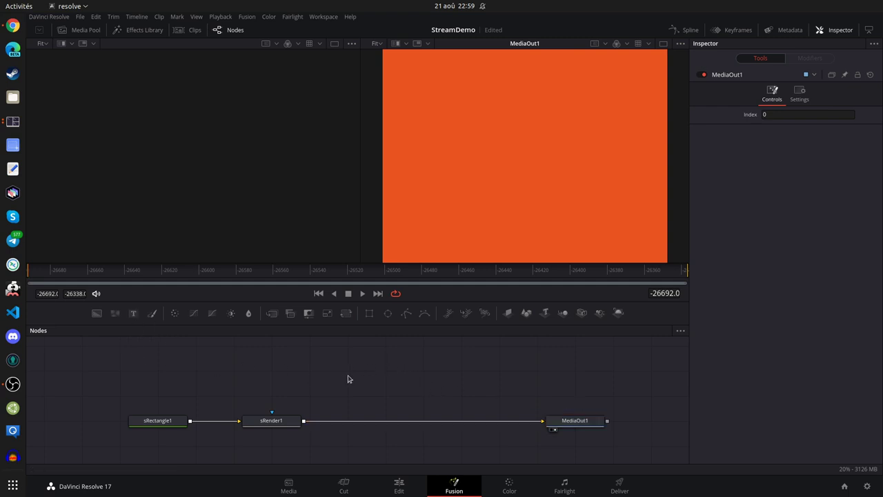
key("shift+space")
type("text")
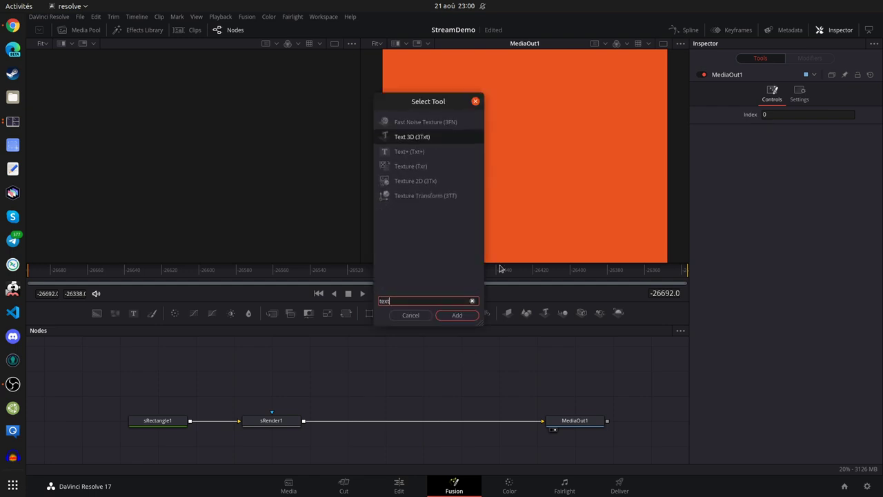
type("+")
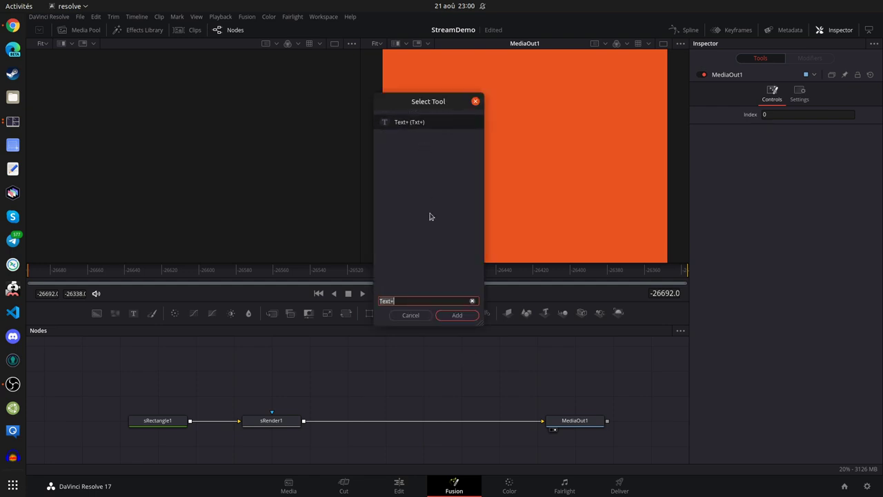
left_click(457, 314)
Reposition Text1 in the graph and browse its Font list, currently Open Sans.
left_click_drag(342, 370, 379, 395)
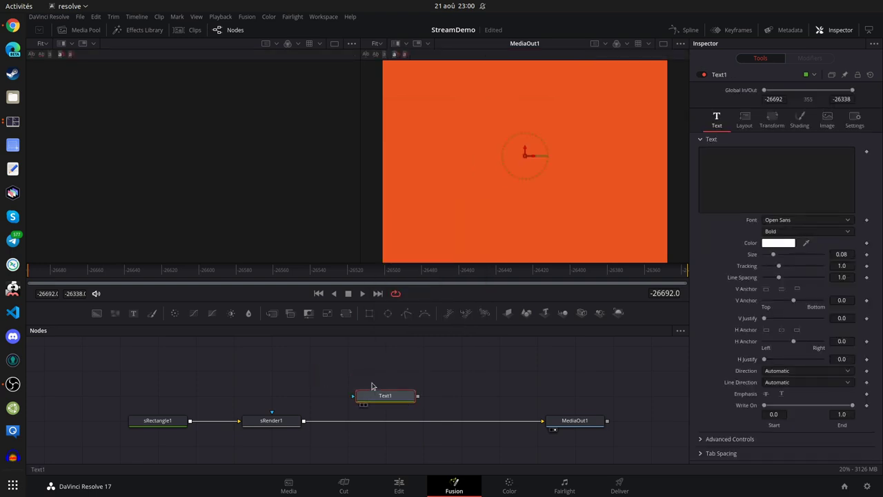
left_click(847, 221)
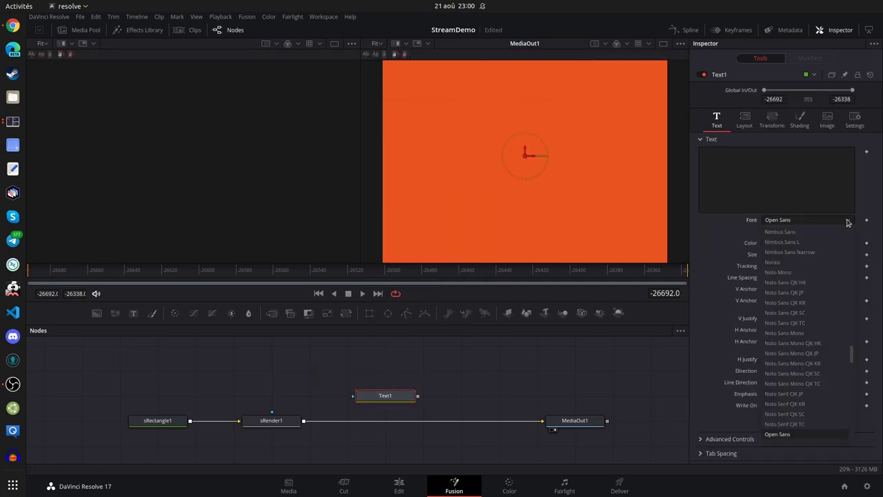
scroll(836, 302, "down", 3)
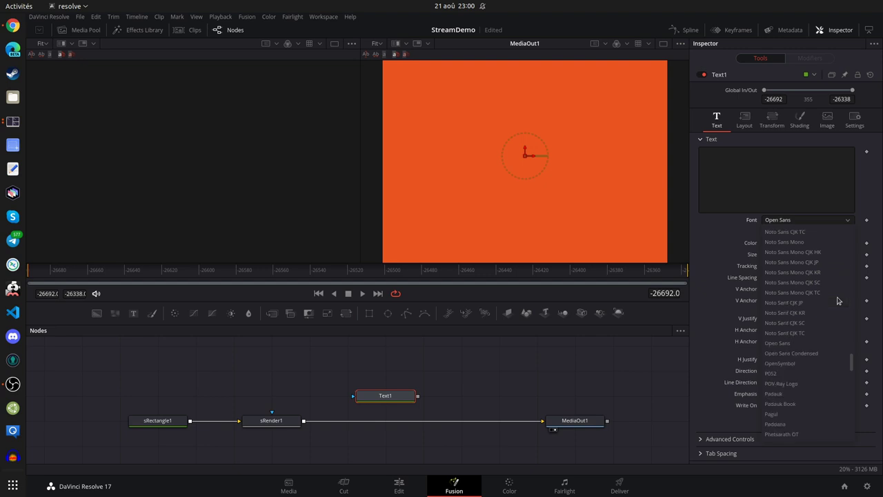
scroll(836, 302, "up", 9)
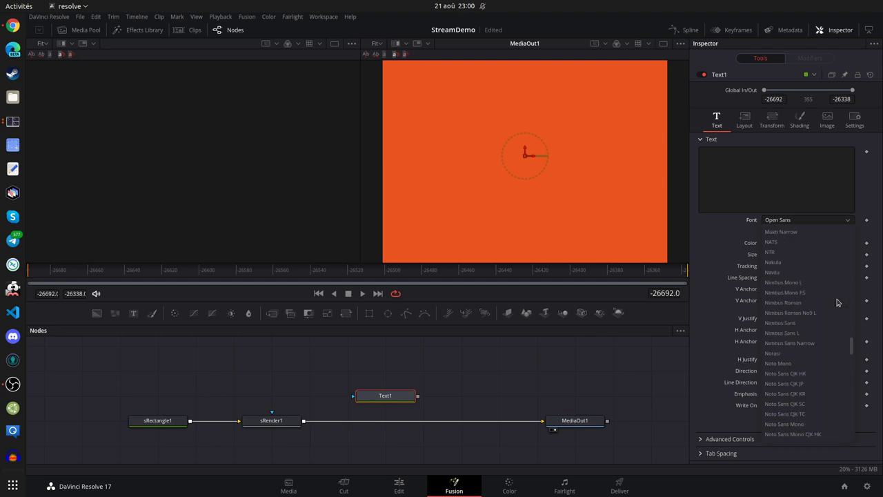
scroll(837, 302, "up", 12)
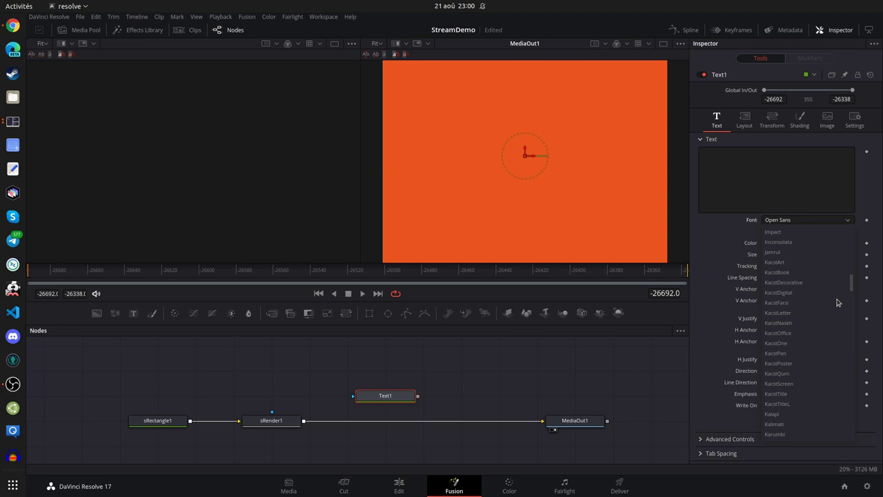
scroll(837, 302, "down", 2)
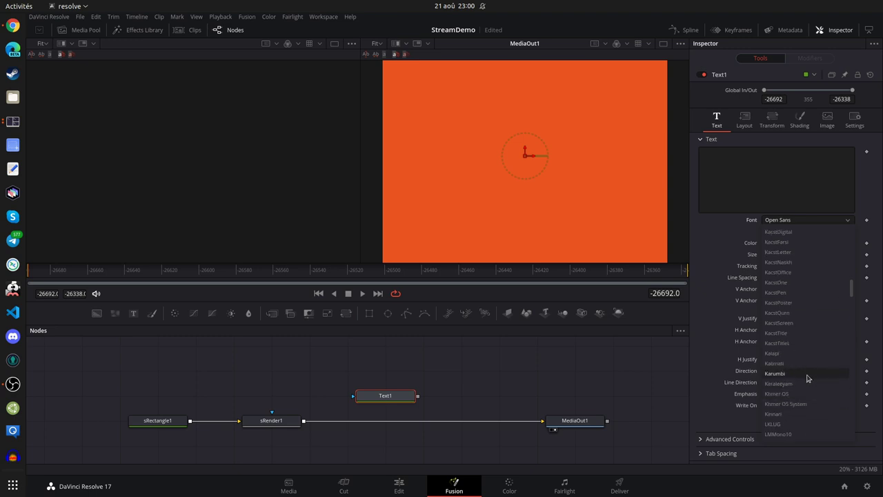
scroll(806, 380, "down", 1)
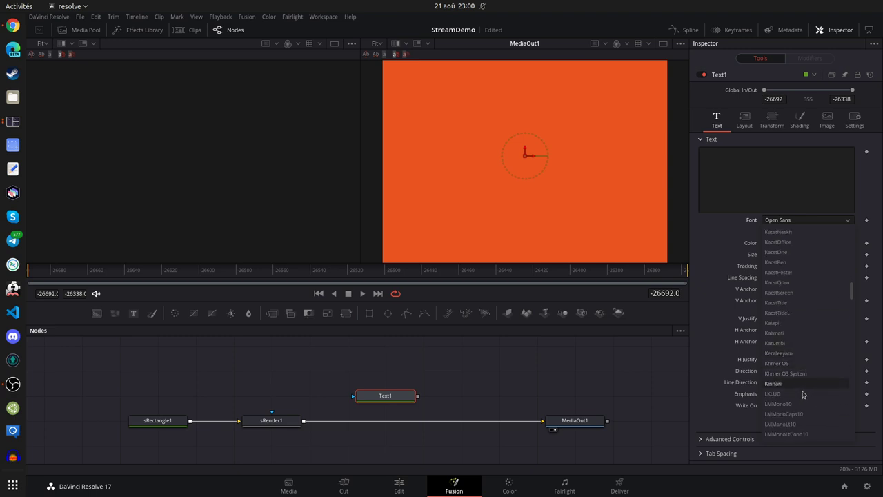
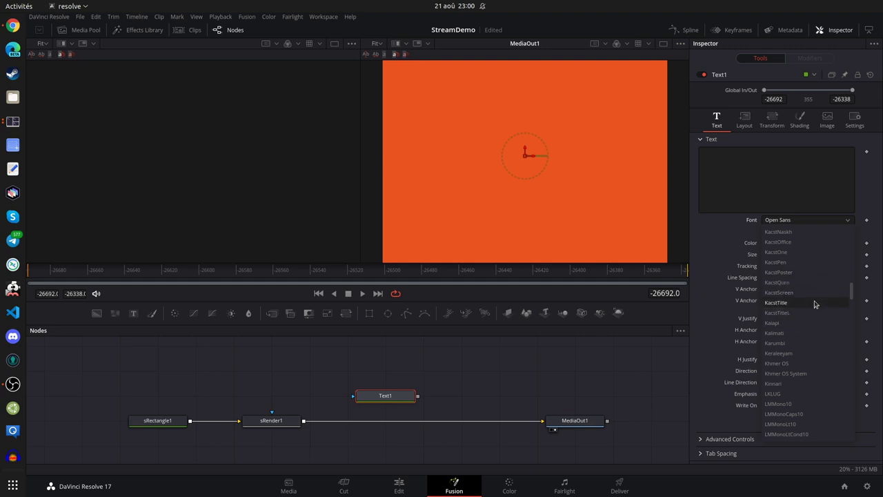
Keep Open Sans as the font and delete the Text1 node, leaving only the orange background.
left_click(850, 224)
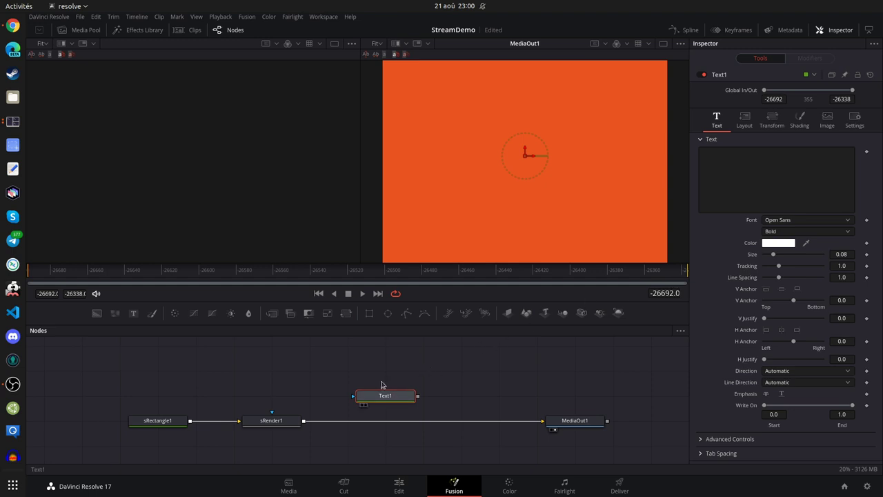
key("Delete")
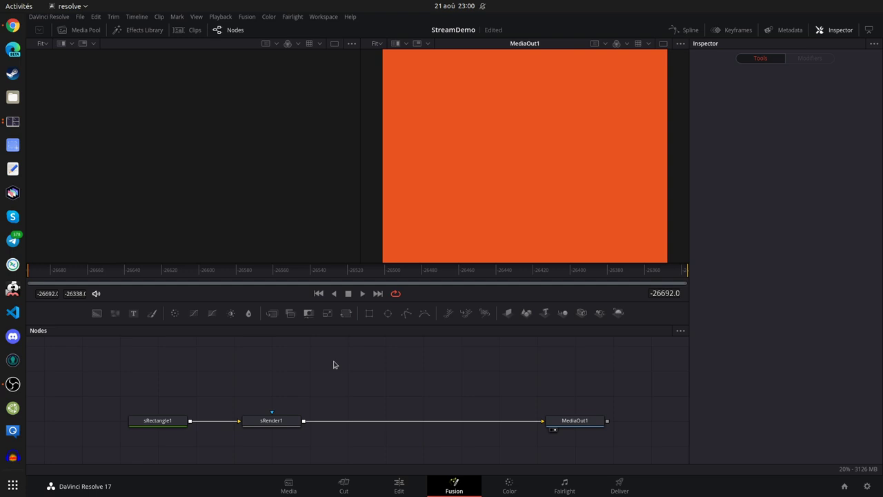
key("shift+space")
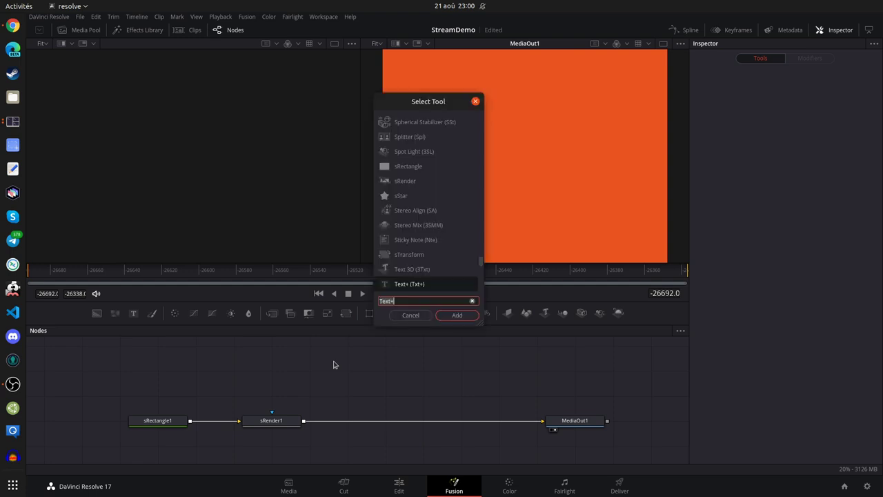
type("im")
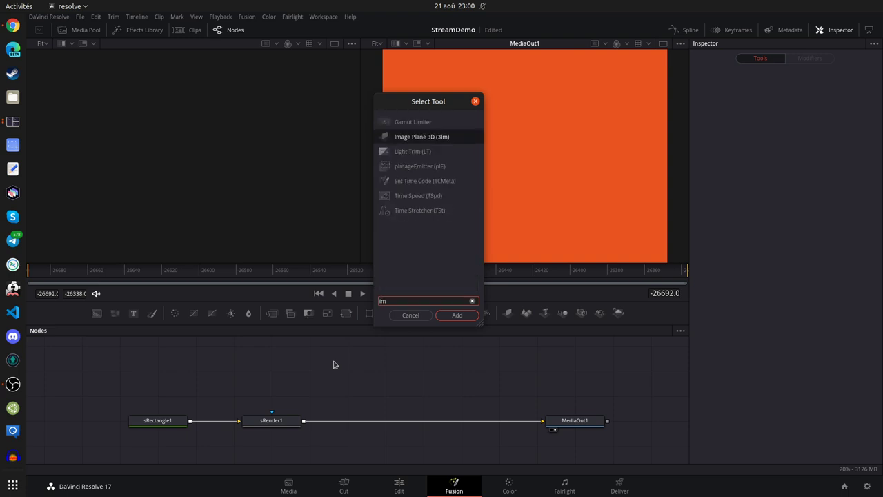
type("age")
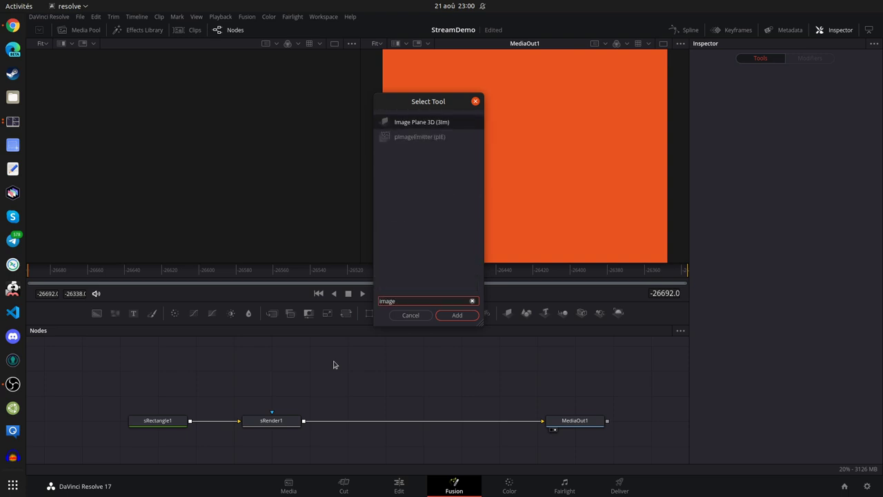
key("BackSpace")
key("BackSpace")
key("BackSpace")
key("BackSpace")
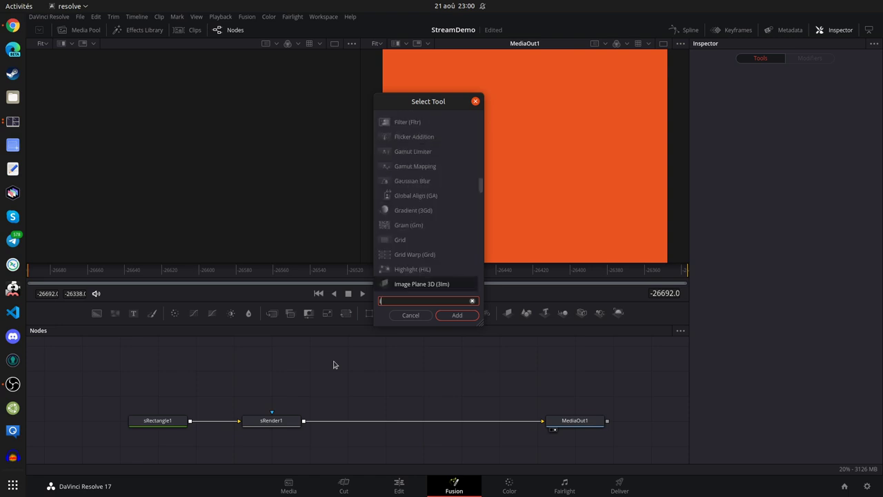
type("media")
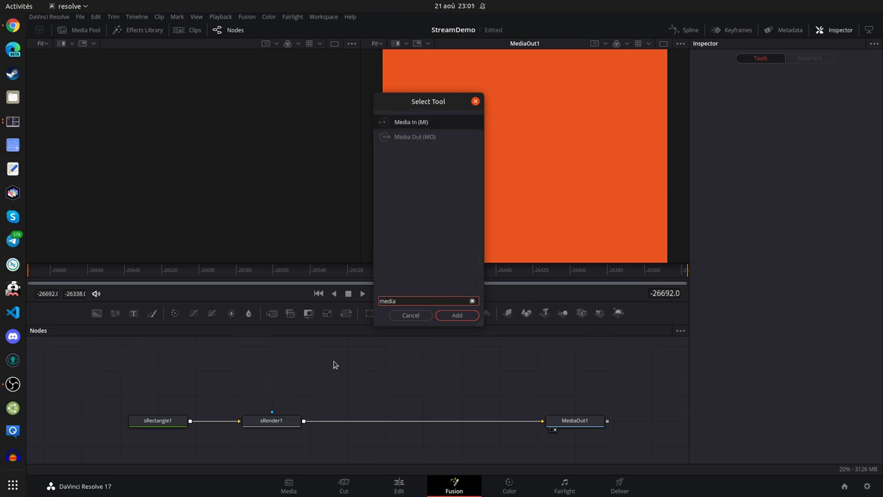
left_click(414, 124)
left_click(458, 318)
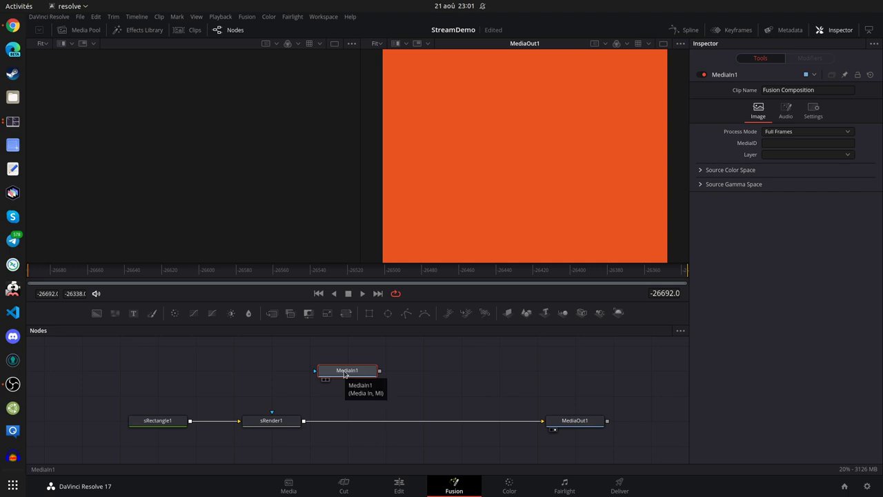
key("Delete")
Browse to data/yannick/Projects/Resolve17/UbuntuOnAirIntro and drag ubuntu_on_air.png into the Fusion node graph.
left_click(13, 97)
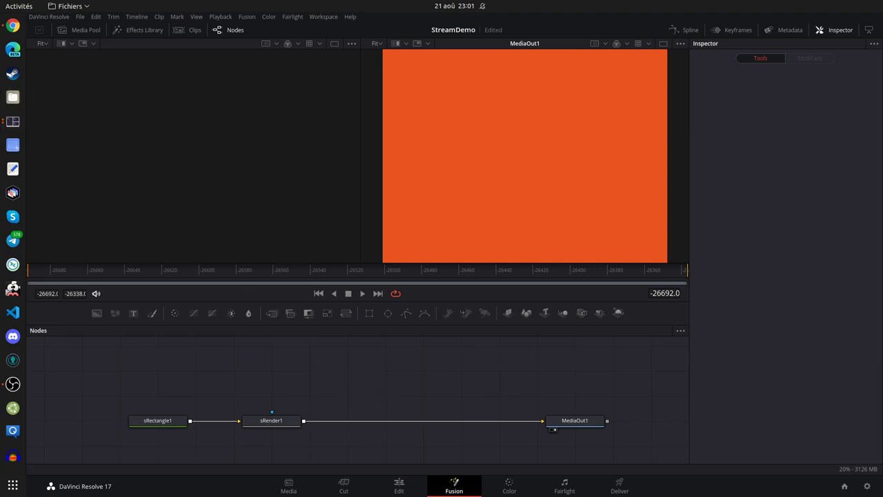
left_click(75, 285)
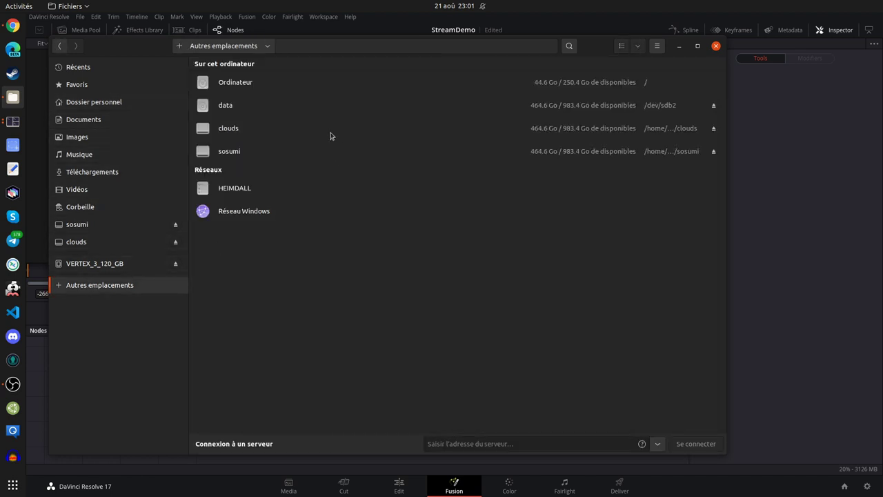
left_click(228, 106)
double_click(305, 387)
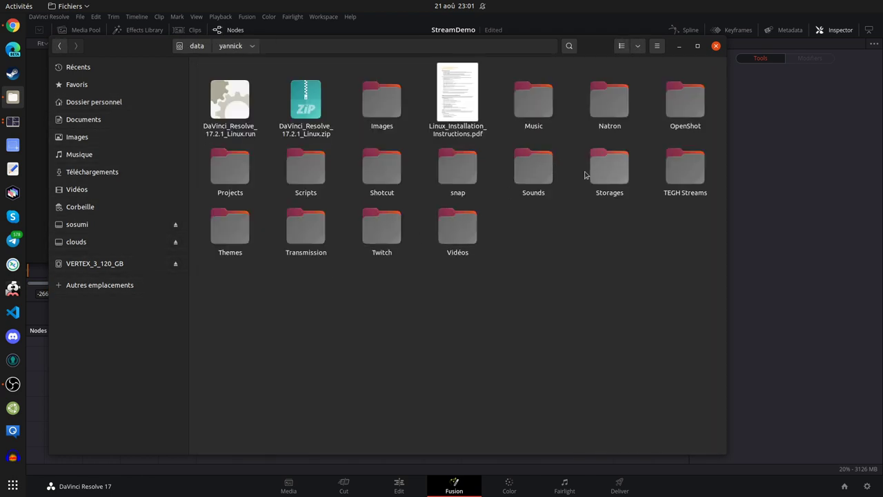
double_click(235, 174)
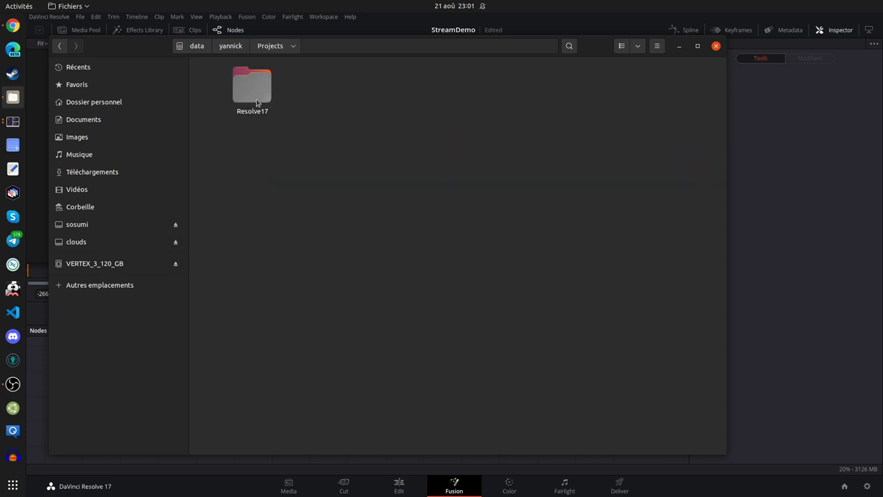
double_click(255, 95)
double_click(257, 97)
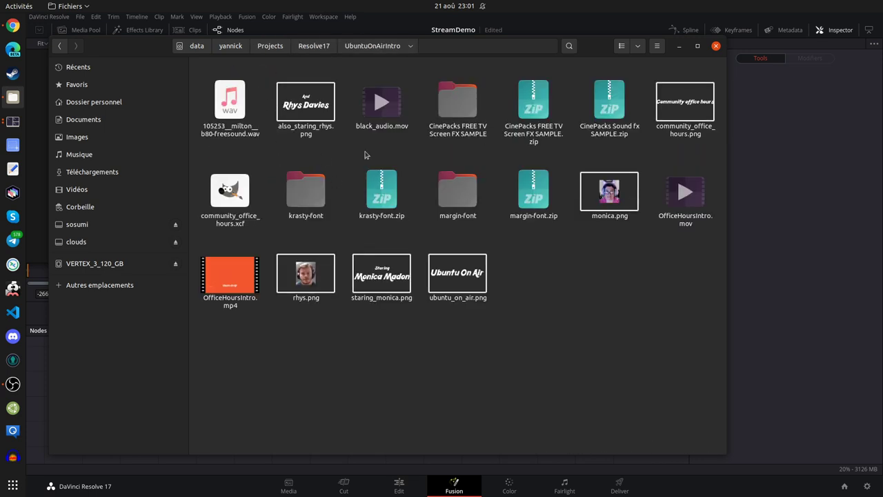
left_click_drag(595, 50, 880, 80)
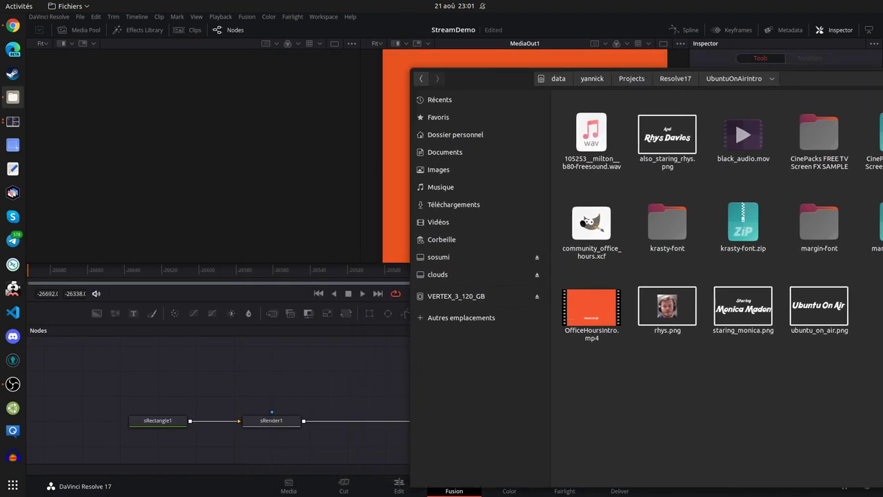
left_click_drag(838, 306, 273, 373)
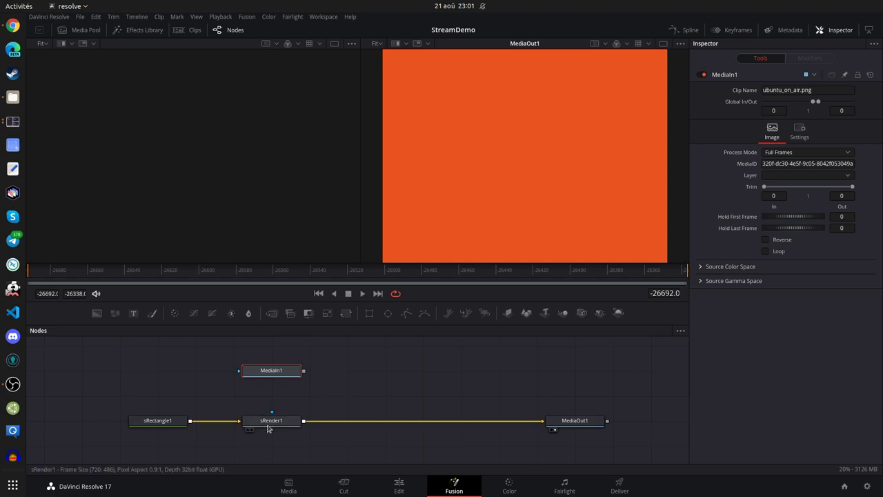
Move MediaIn1 aside and add a Merge node through the 'merge' tool search.
left_click_drag(293, 373, 358, 371)
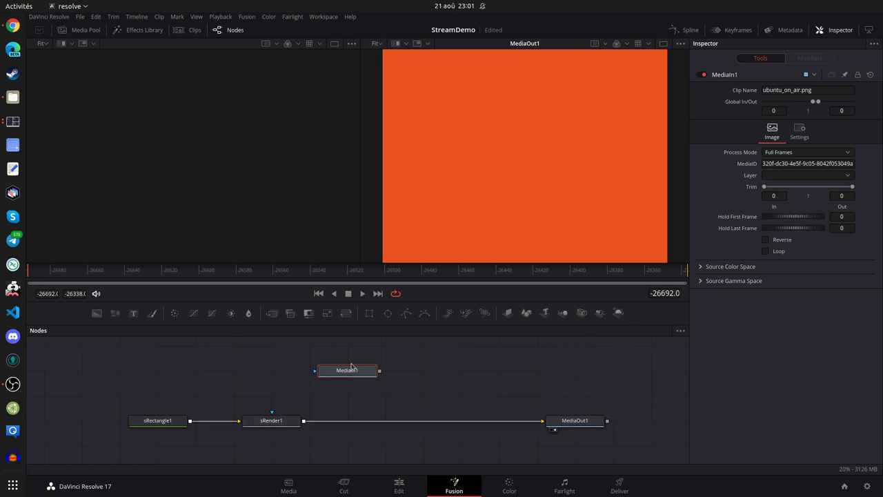
mouse_move(375, 364)
left_mouse_down()
mouse_move(374, 344)
mouse_move(375, 364)
left_mouse_up()
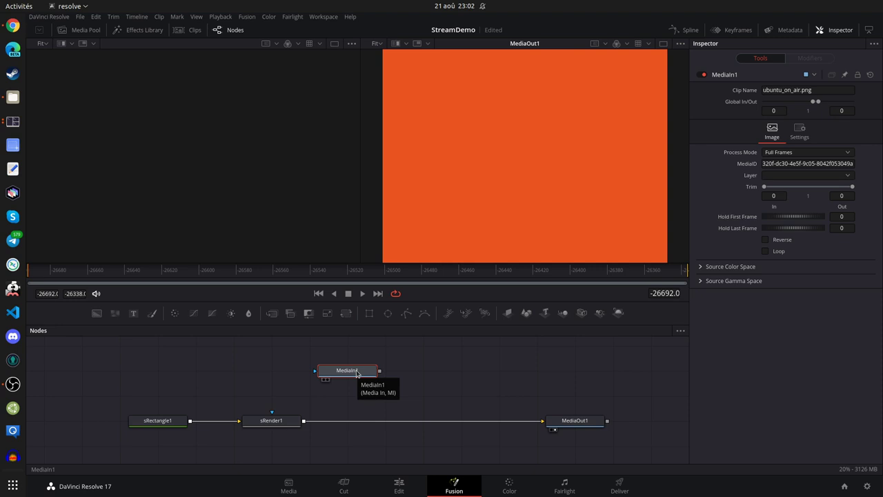
key("shift+space")
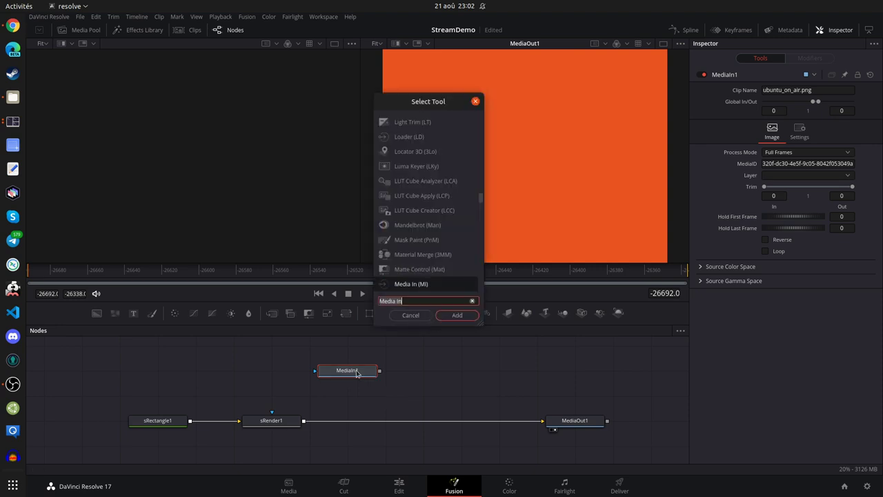
type("merge")
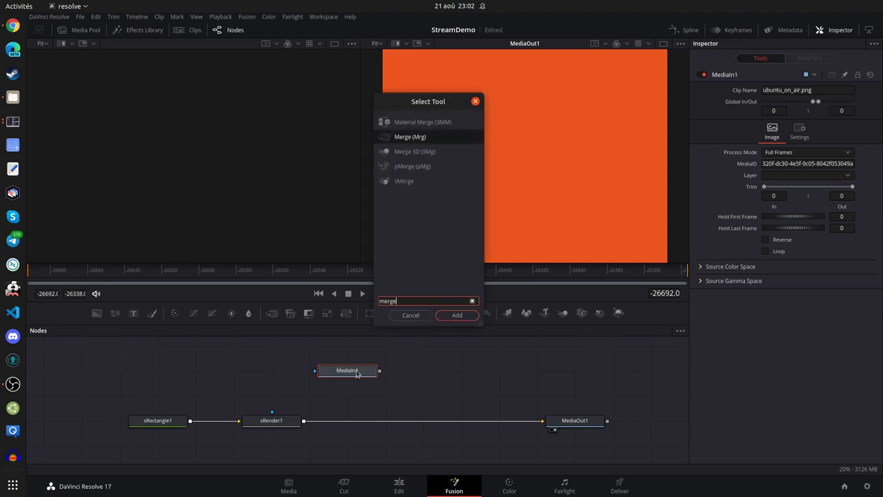
left_click(429, 139)
left_click(455, 315)
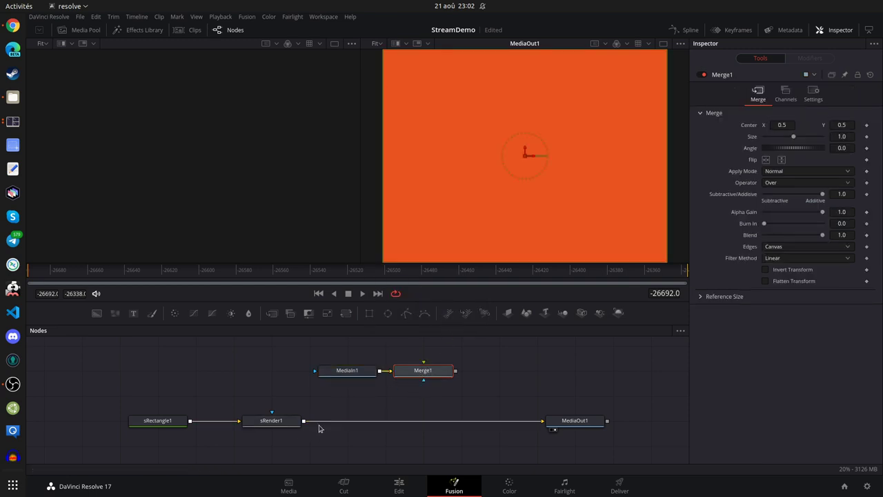
Disconnect sRender1 from the output and feed it into Merge1 instead.
left_click_drag(488, 423, 465, 430)
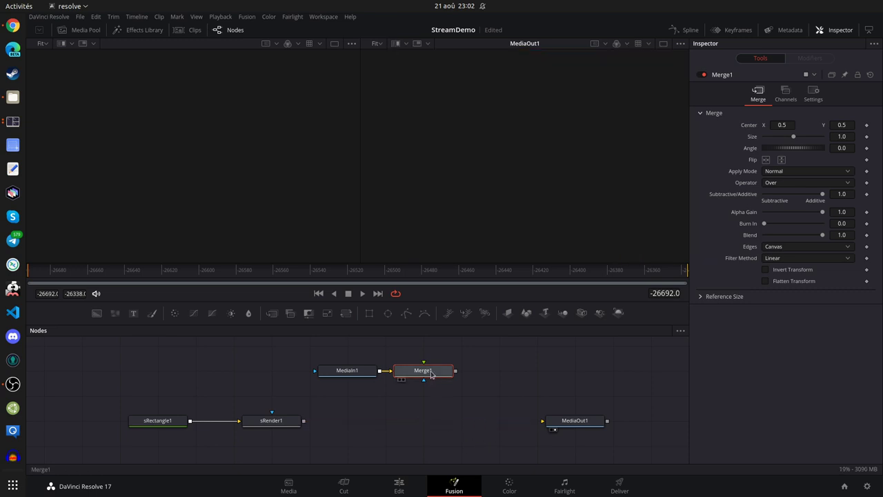
left_click_drag(414, 371, 376, 396)
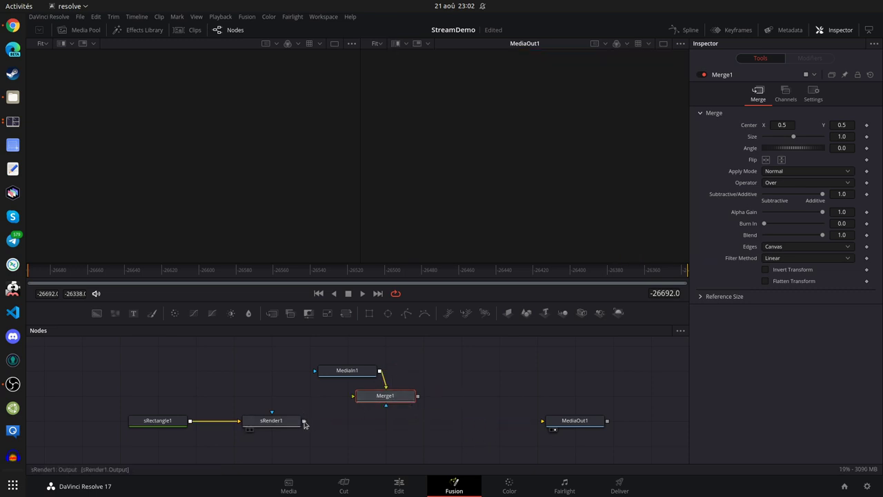
left_click_drag(304, 420, 543, 420)
left_click(334, 376)
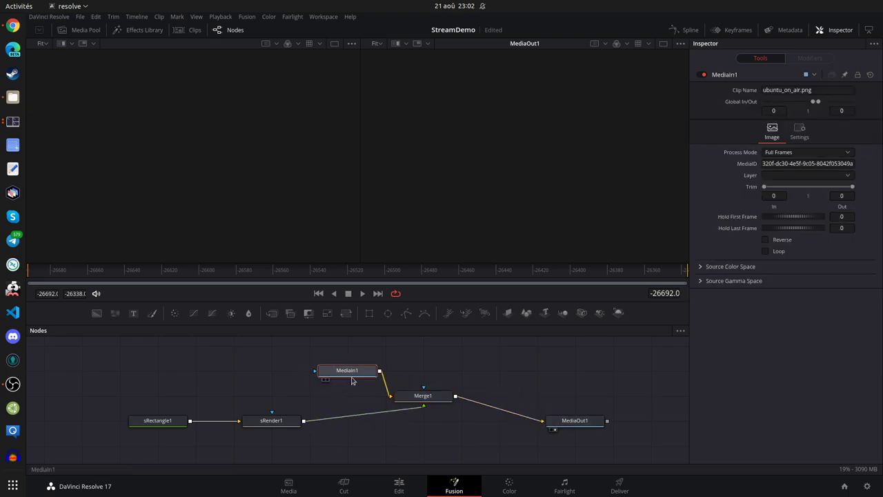
left_click_drag(353, 376, 297, 357)
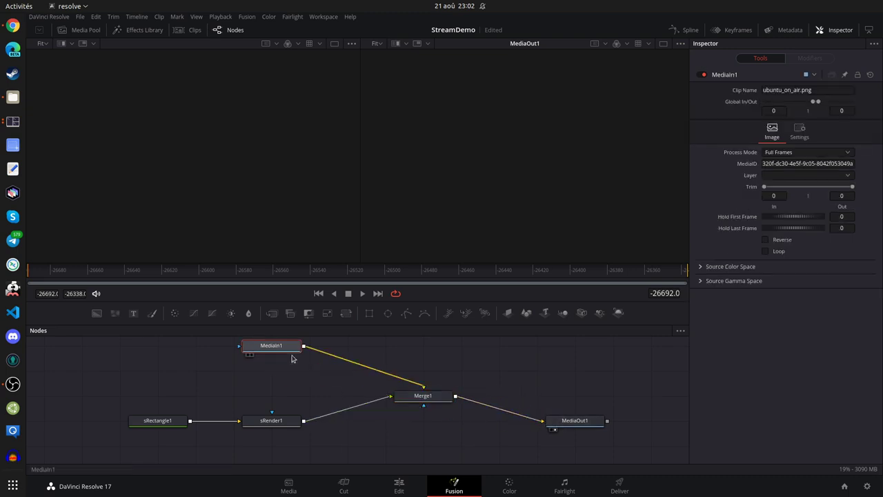
Wire MediaIn1 and sRender1 into Merge1's inputs and line MediaOut1 up with Merge1.
left_click(580, 418)
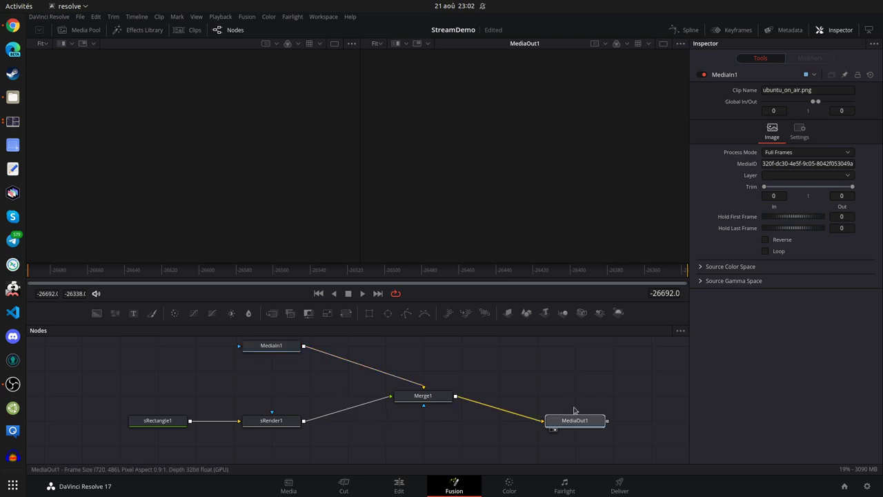
left_click(276, 349)
scroll(275, 349, "up", 1)
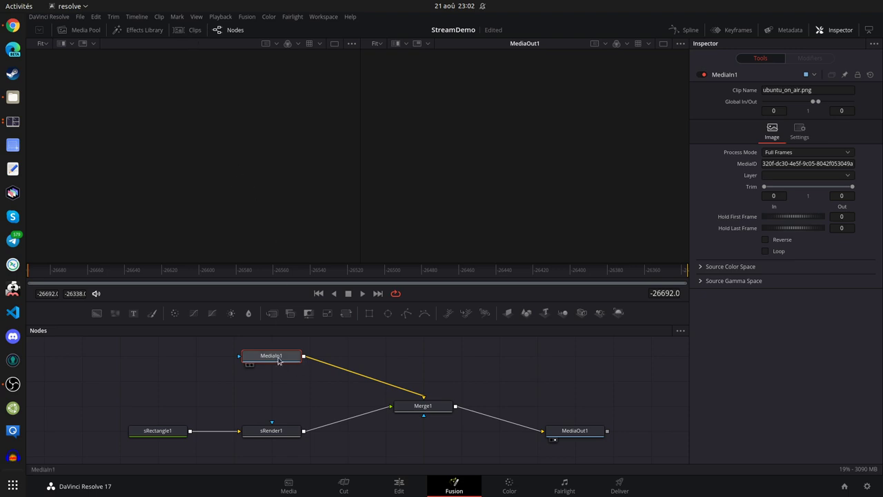
left_click_drag(425, 398, 384, 416)
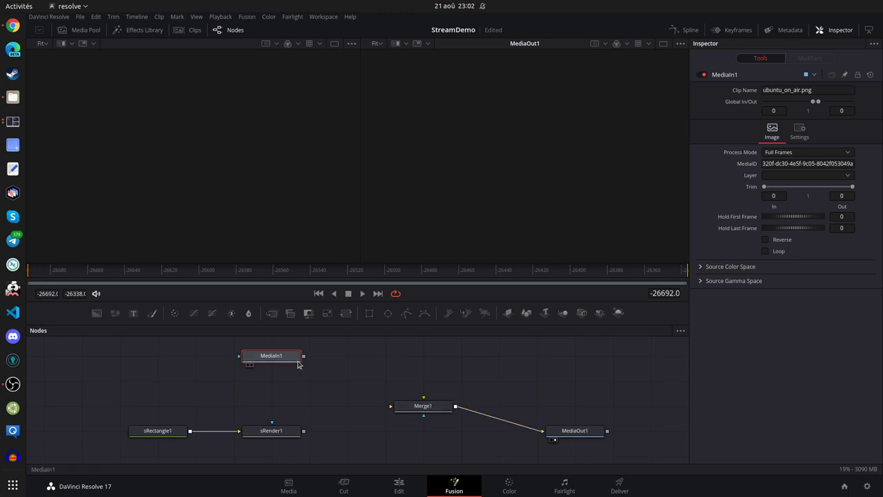
left_click_drag(303, 355, 441, 408)
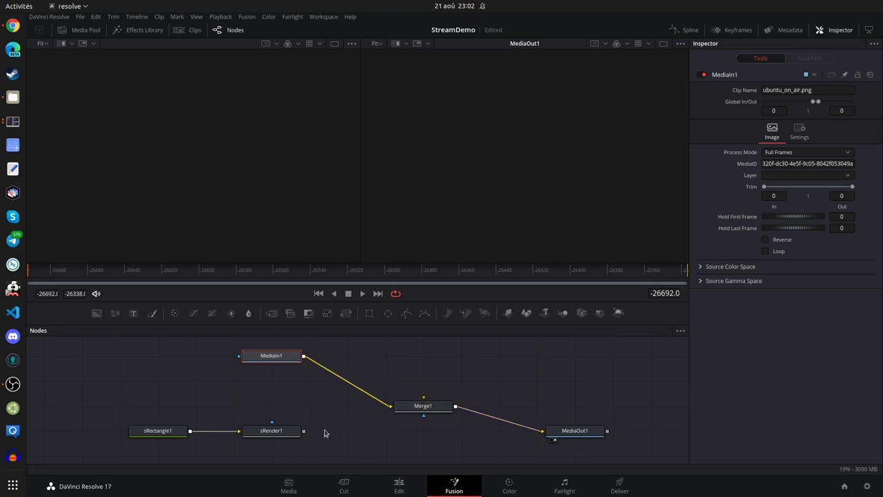
left_click_drag(303, 430, 381, 414)
left_click(381, 411)
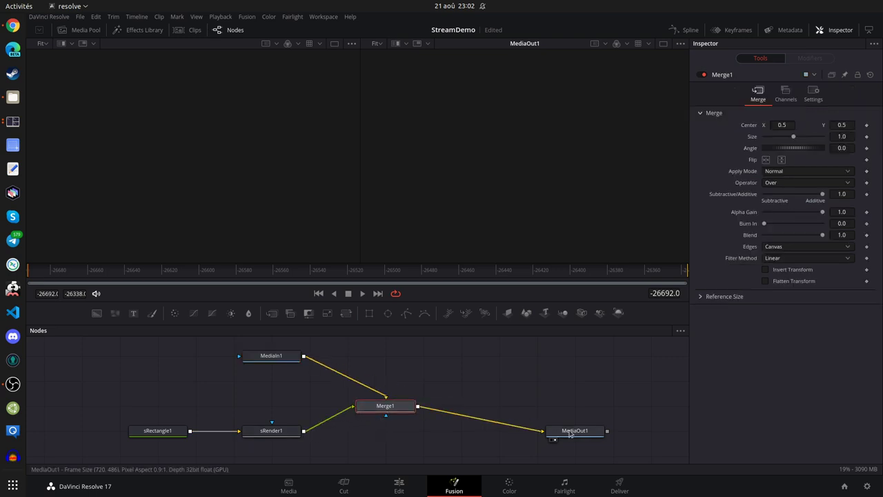
left_click_drag(559, 432, 559, 407)
Delete MediaIn1 and align Merge1 with sRender1, keeping sRender1 → Merge1 → MediaOut1.
left_click(381, 411)
left_click(272, 357)
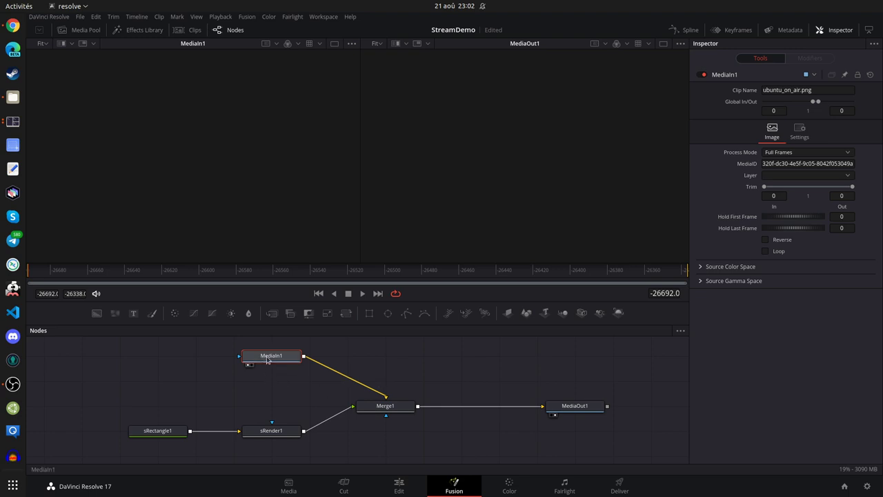
key("Delete")
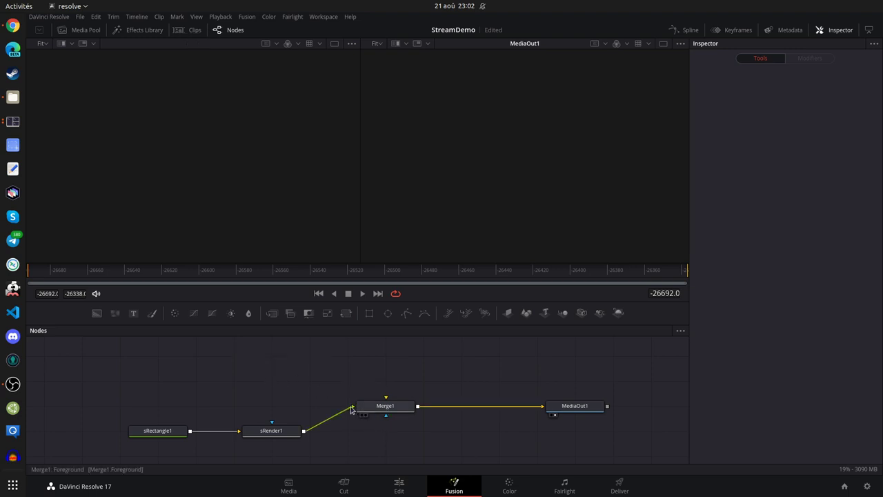
left_click_drag(352, 405, 390, 442)
left_click(387, 411)
left_click(250, 382)
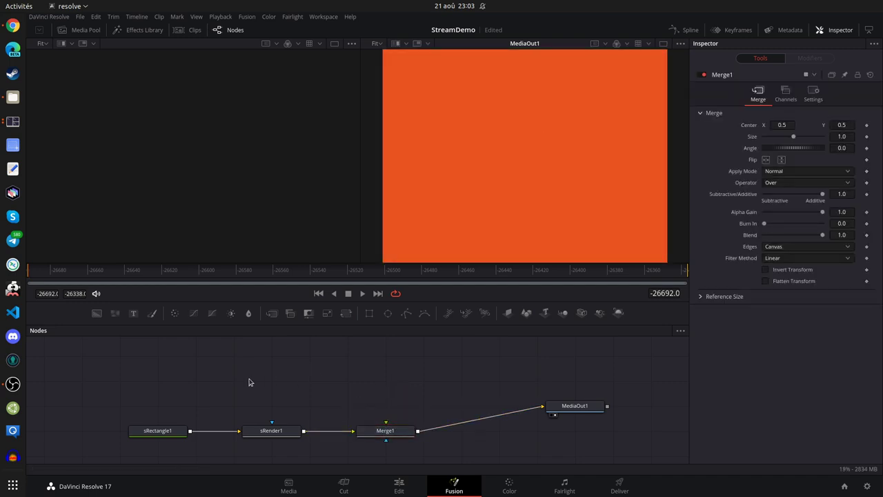
Add ubuntu_on_air.png from the Media Pool as MediaIn1 and show it in the left viewer.
left_click(62, 30)
left_click_drag(118, 100, 320, 374)
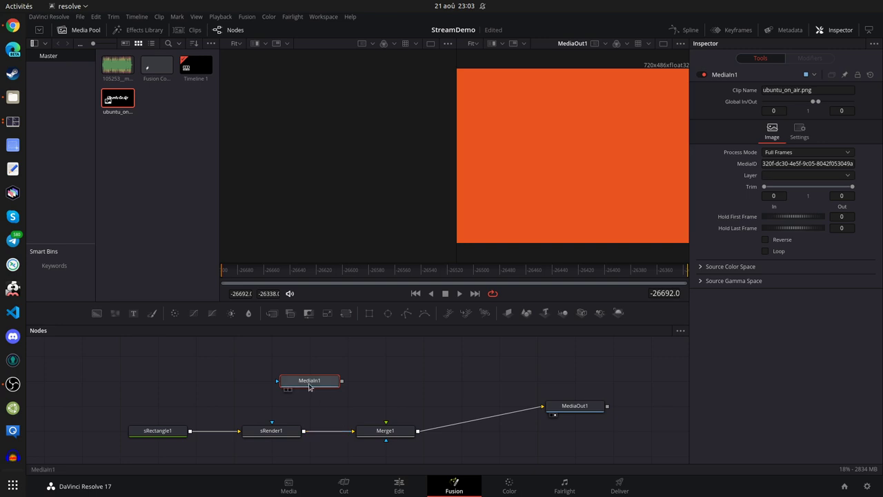
key("1")
Scrub through the composition's time ruler looking for the logo image.
mouse_move(812, 102)
left_mouse_down()
mouse_move(765, 102)
mouse_move(815, 104)
left_mouse_up()
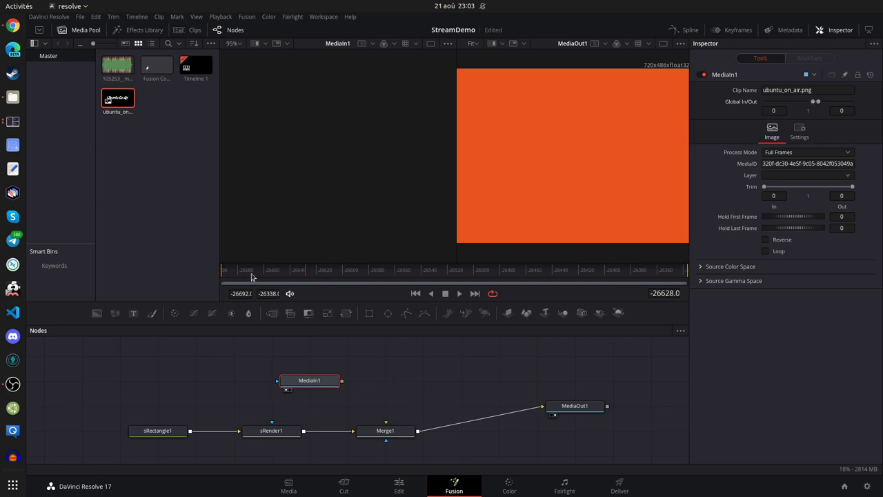
left_click_drag(251, 274, 362, 270)
left_click_drag(378, 270, 431, 276)
left_click_drag(610, 269, 556, 274)
On the Edit page, delete the old Fusion Composition clip from the media pool.
left_click(402, 485)
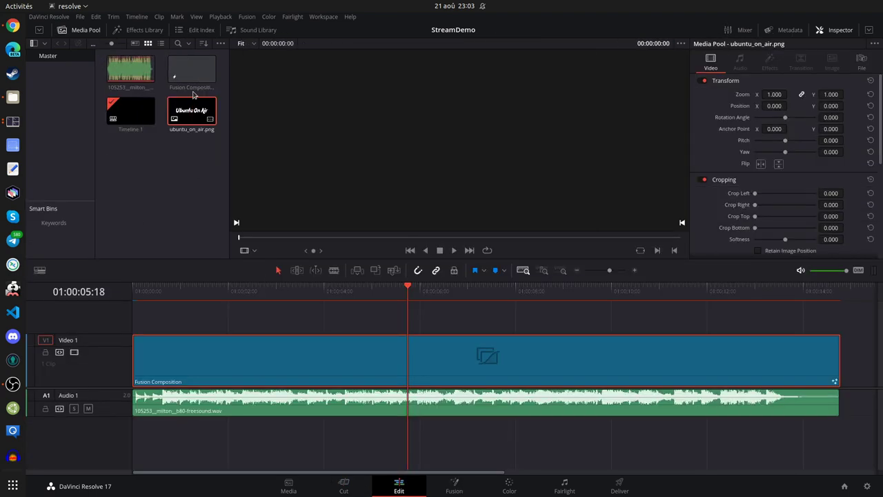
left_click(193, 91)
right_click(193, 78)
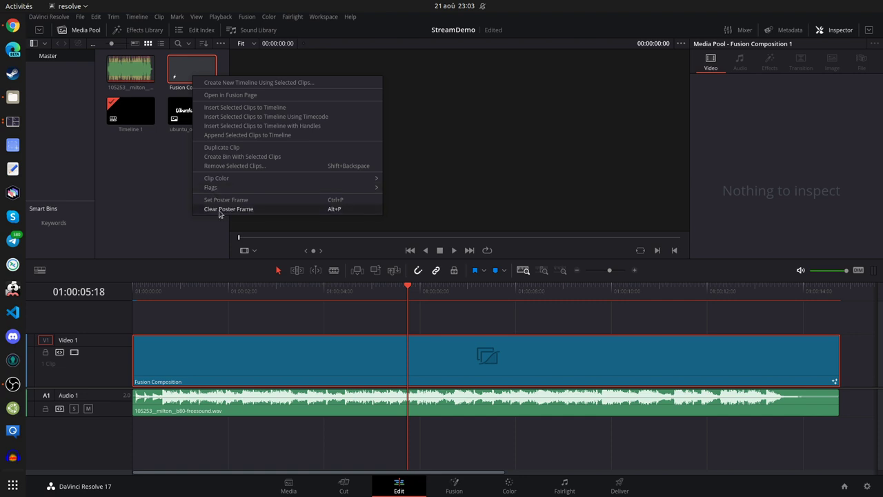
left_click(168, 178)
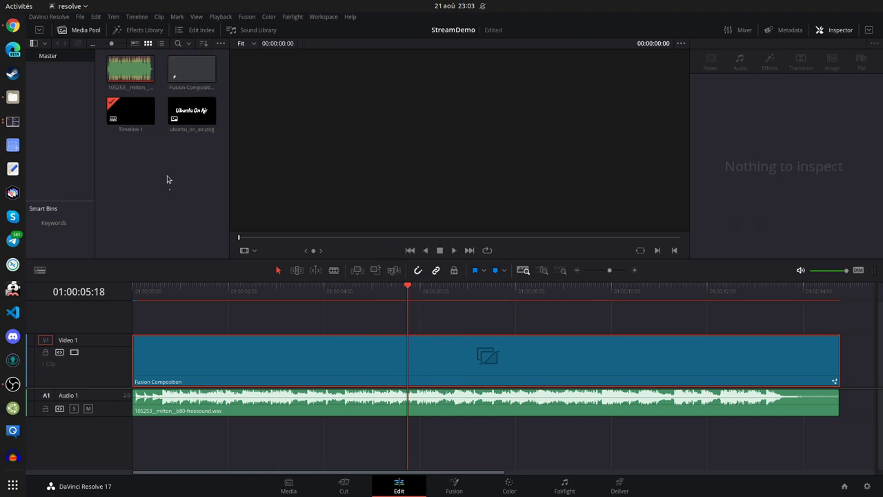
double_click(186, 74)
key("Delete")
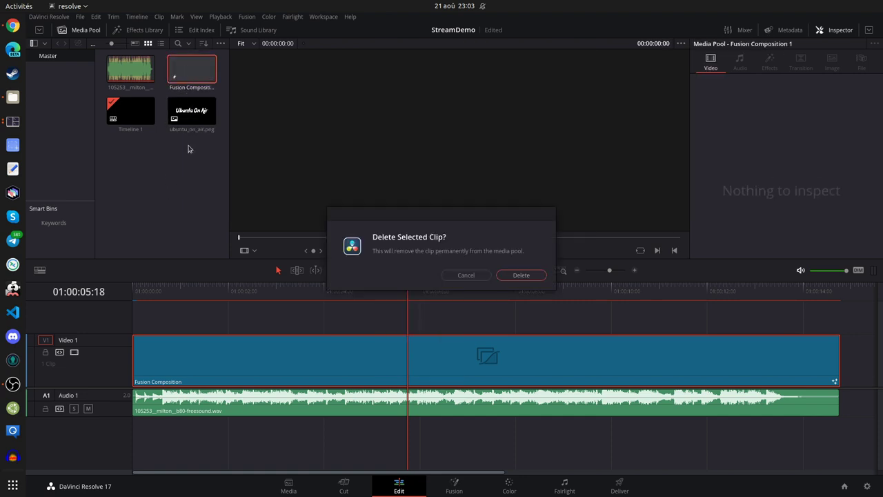
left_click(521, 275)
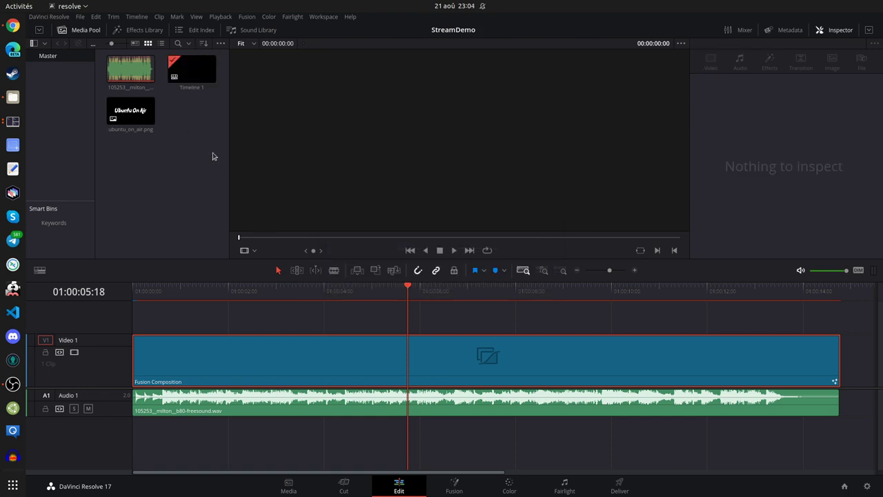
Remove the old composition from track V1 and create a new Fusion Composition in the pool.
left_click(216, 357)
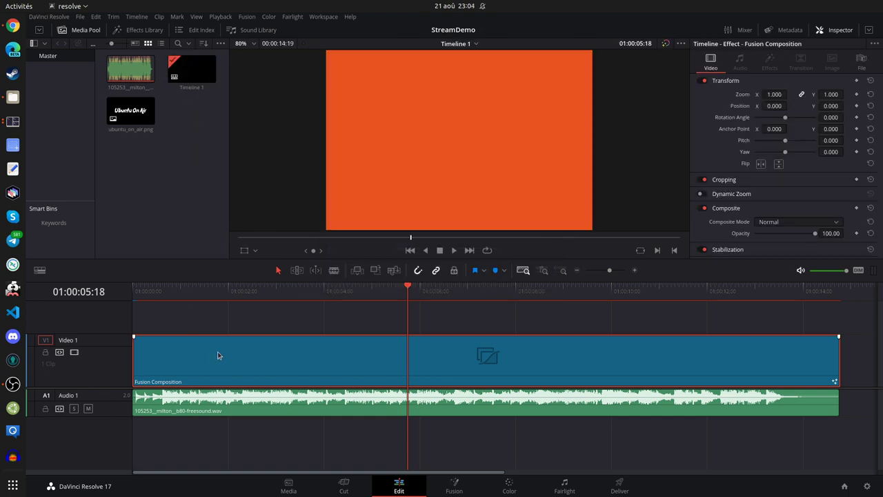
key("Delete")
left_click(175, 174)
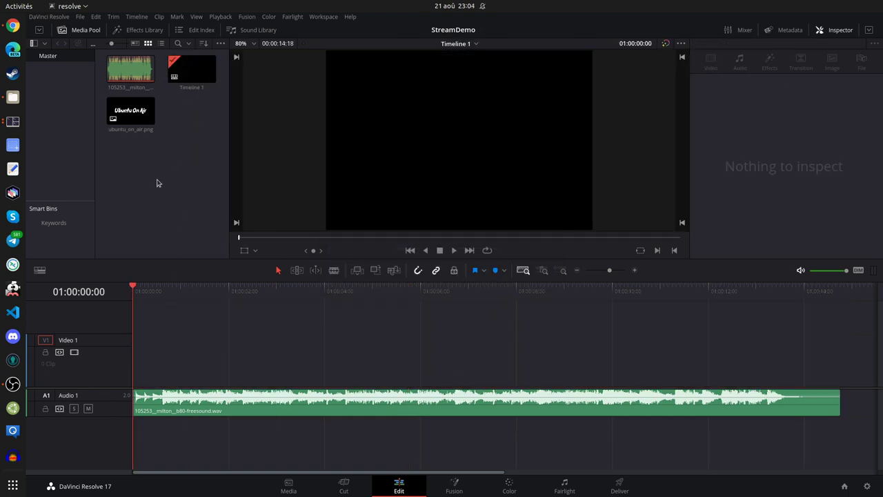
right_click(155, 166)
left_click(193, 205)
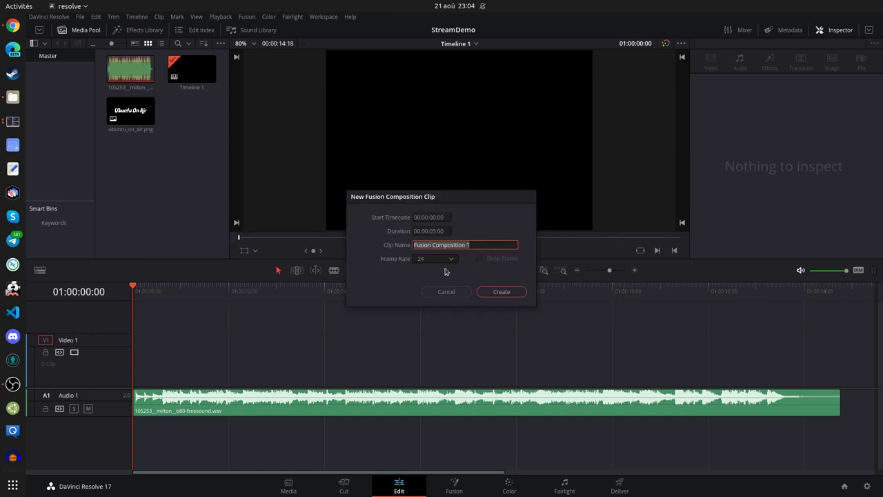
left_click(503, 292)
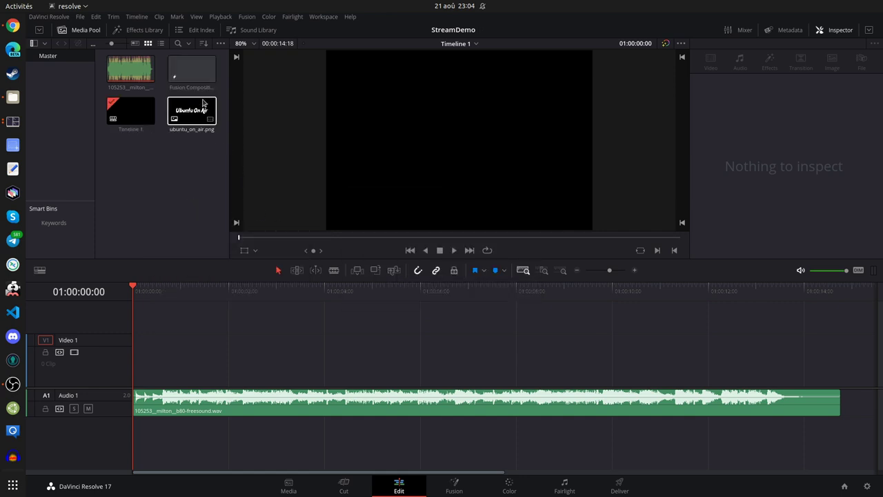
Place the new Fusion Composition on V1 and stretch it to the audio clip's length.
left_click_drag(192, 69, 199, 370)
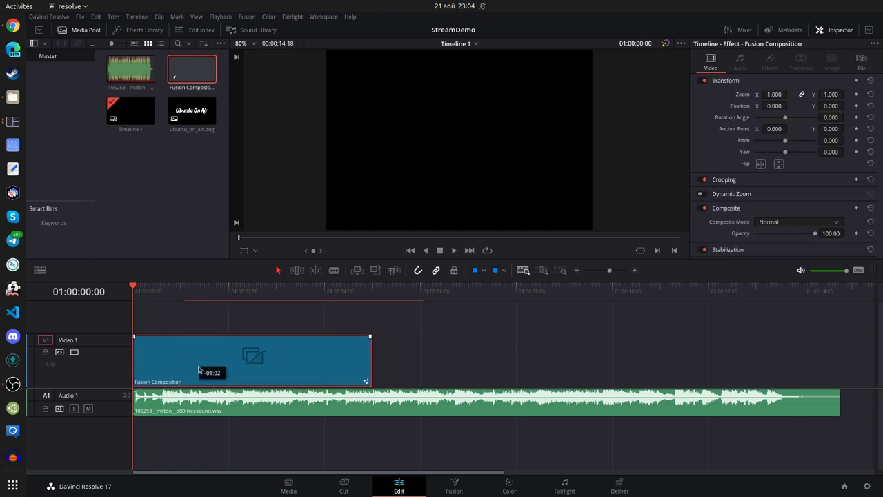
left_click_drag(370, 356, 839, 355)
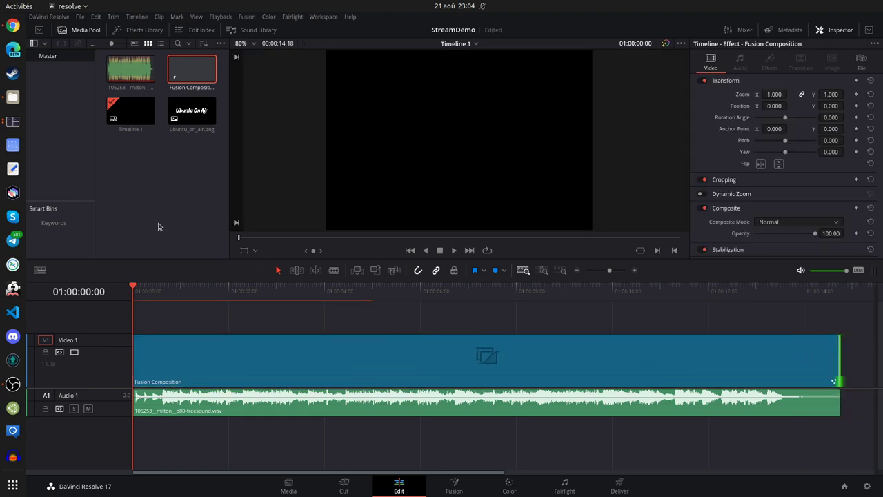
right_click(205, 371)
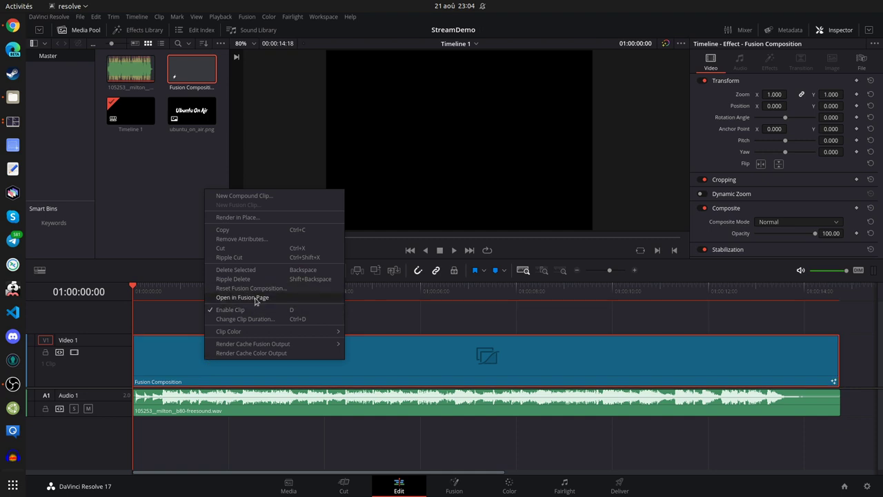
Open the clip in Fusion and add ubuntu_on_air.png as MediaIn1 connected to MediaOut1.
left_click(254, 297)
left_click_drag(114, 103, 345, 405)
left_click_drag(228, 374, 379, 375)
left_click(154, 402)
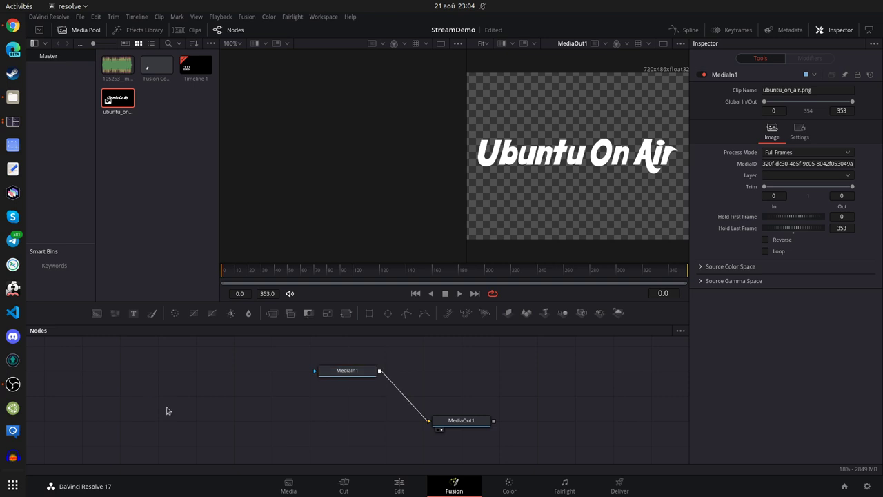
Add an sRectangle1 node feeding a new sRender1 node and line the two up.
key("shift+space")
type("rec")
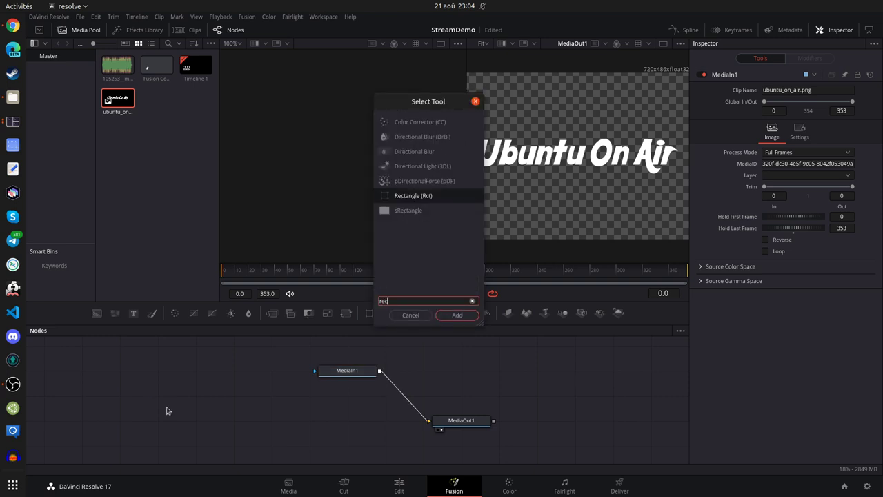
type("tan")
key("Down")
key("Return")
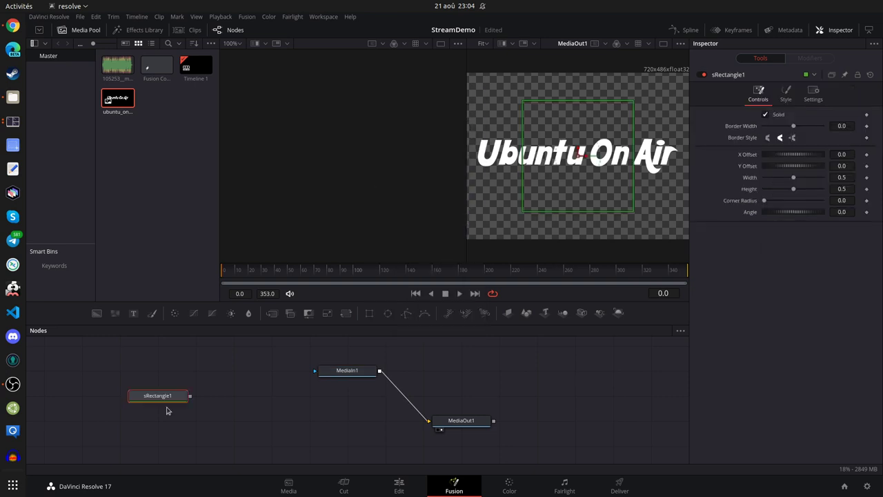
key("shift+space")
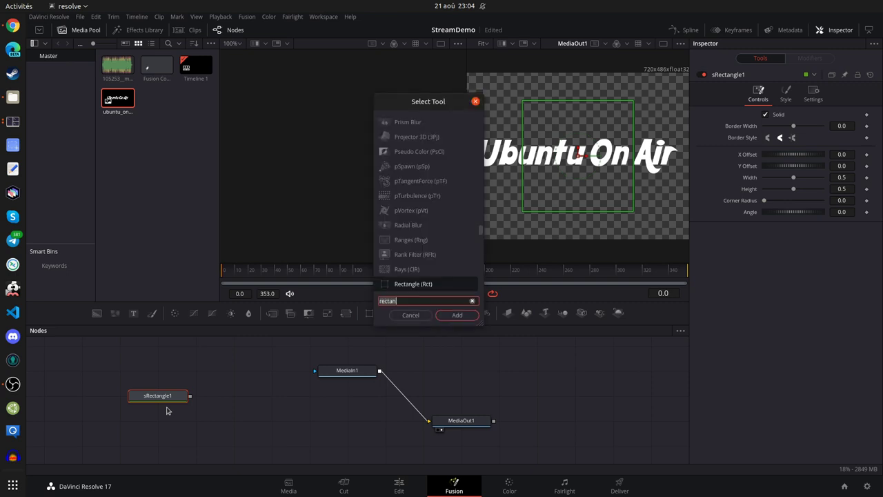
type("srender")
key("Return")
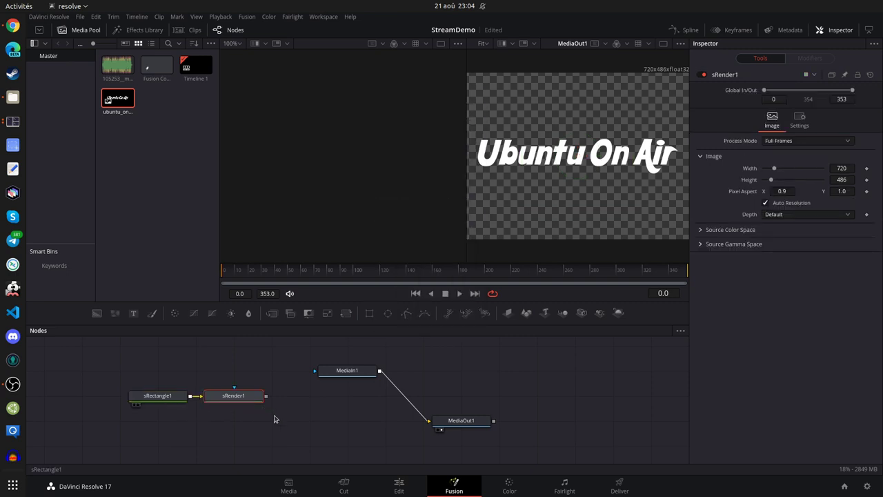
left_click_drag(233, 395, 271, 420)
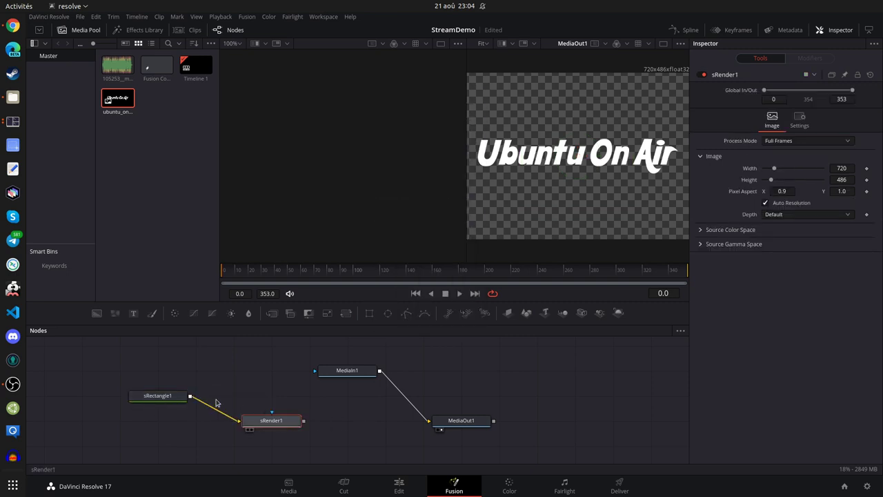
left_click_drag(155, 402, 156, 427)
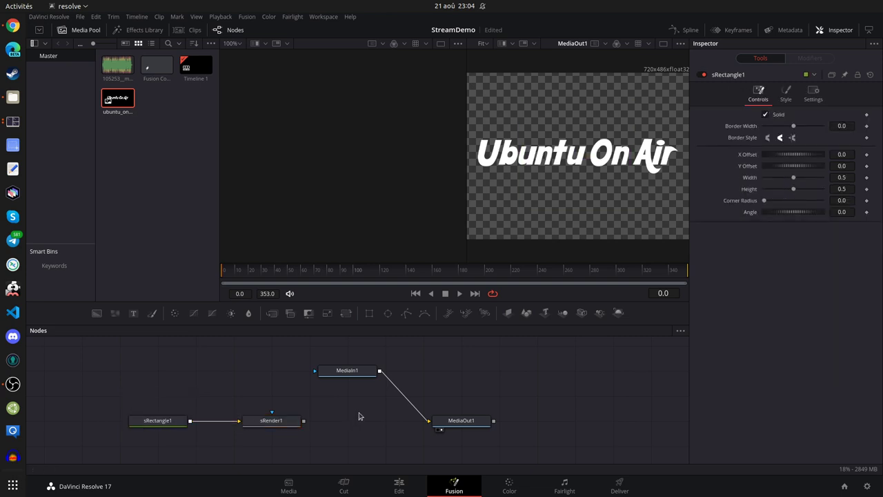
key("shift+space")
Add a Merge1 node, wire MediaIn1 and sRender1 into it, and send Merge1 to MediaOut1.
type("merge")
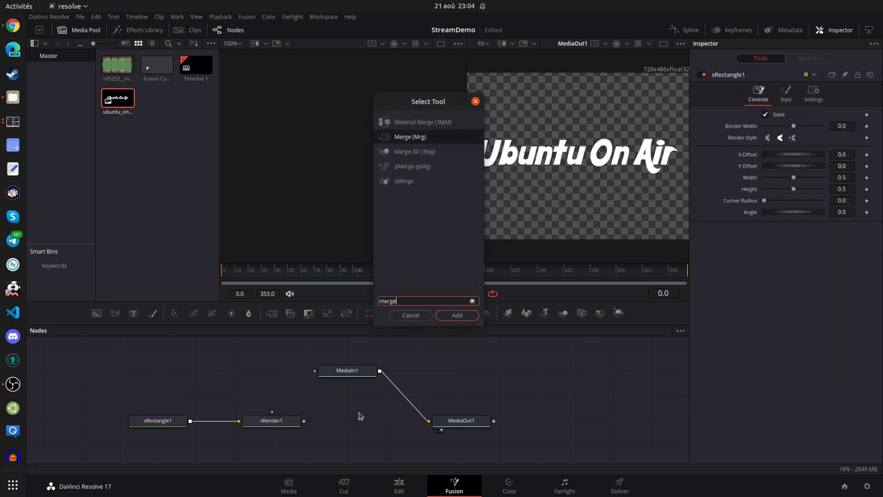
left_click(412, 142)
key("Return")
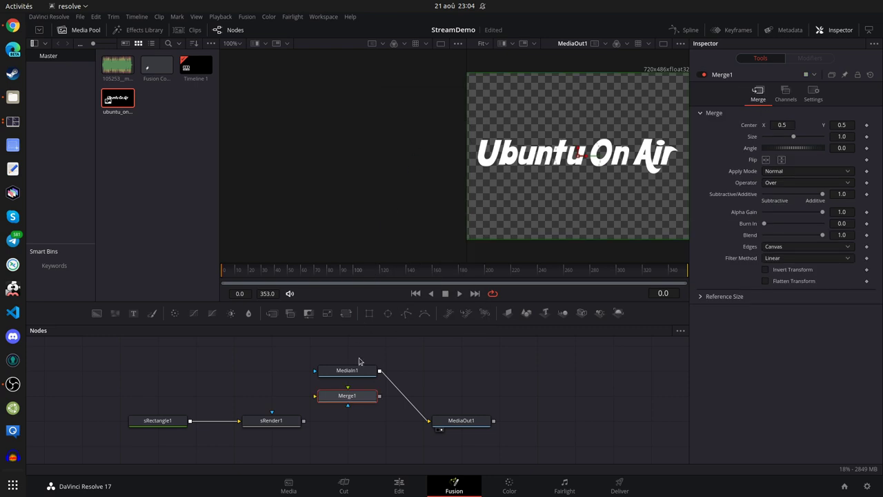
left_click_drag(412, 413, 413, 428)
left_click_drag(378, 371, 359, 395)
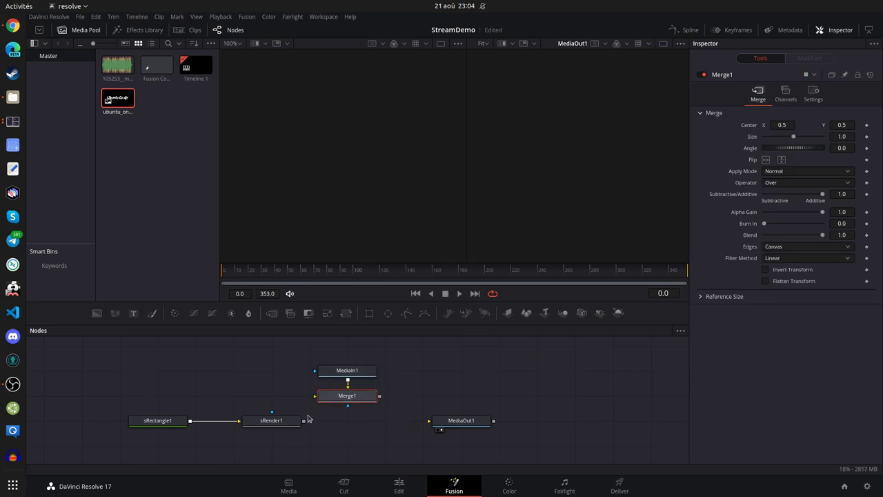
left_click_drag(305, 423, 457, 427)
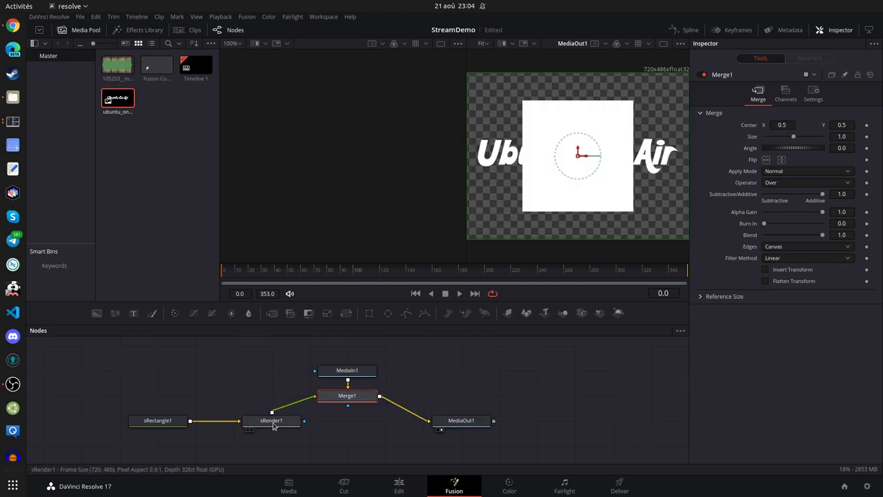
left_click(151, 421)
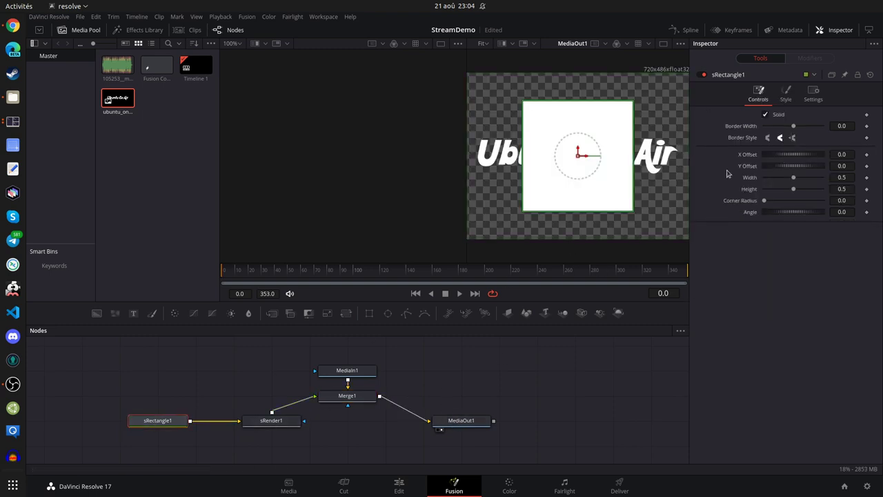
Colour sRectangle1 #e95420 and widen it to the full frame width.
left_click(786, 94)
left_click(788, 115)
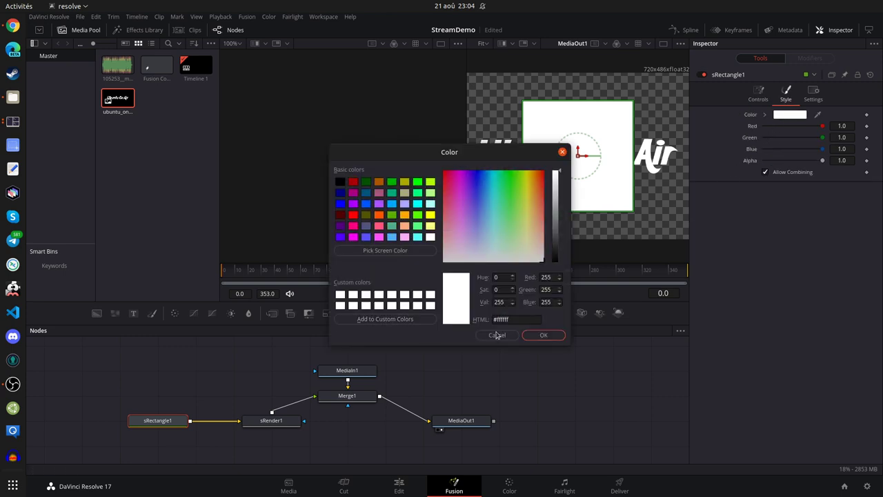
triple_click(513, 319)
type("#e954")
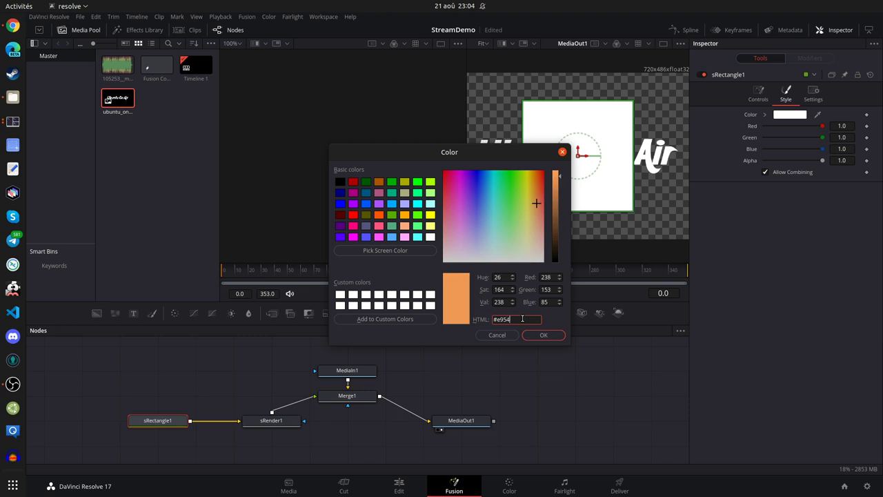
type("20")
left_click(544, 335)
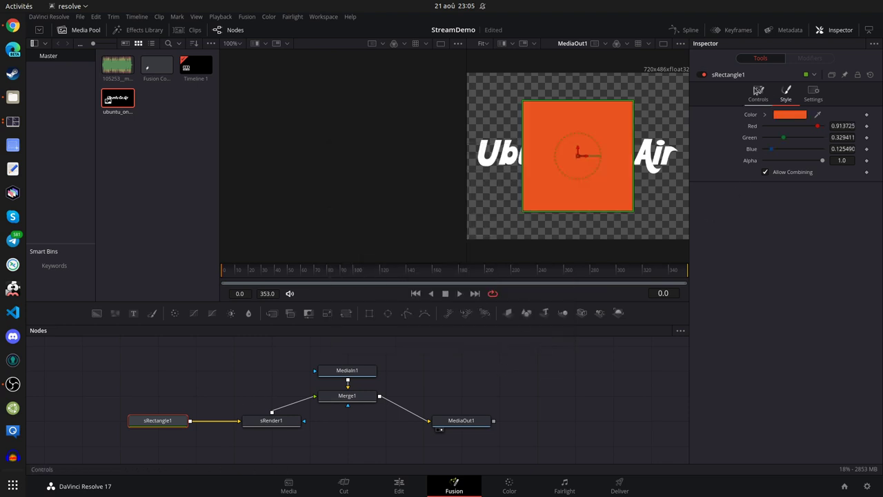
left_click(758, 94)
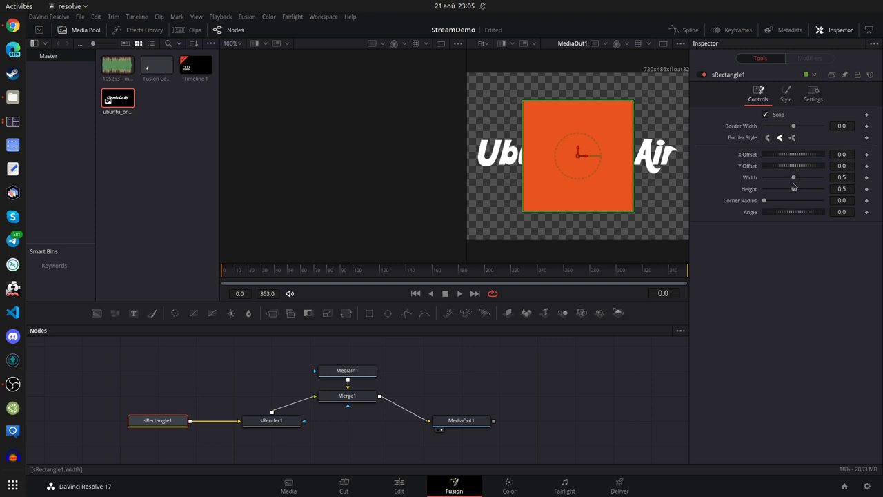
left_click_drag(794, 177, 840, 193)
Stretch the rectangle to full frame height, align Merge1, and view the logo and merge results.
left_click_drag(290, 424, 267, 433)
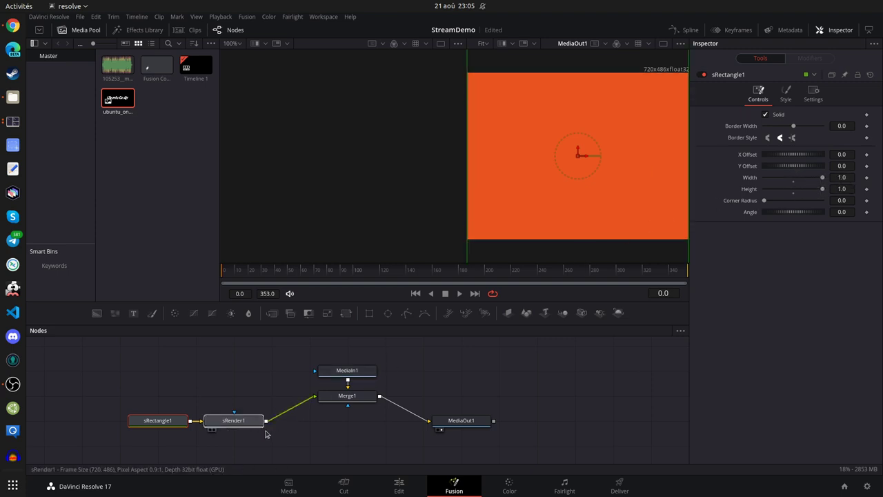
left_click(347, 370)
left_click_drag(345, 396, 345, 420)
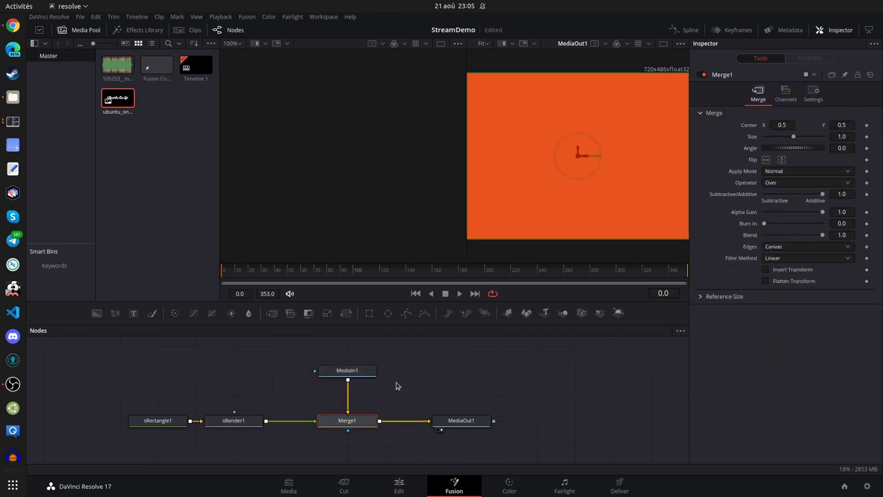
left_click(397, 385)
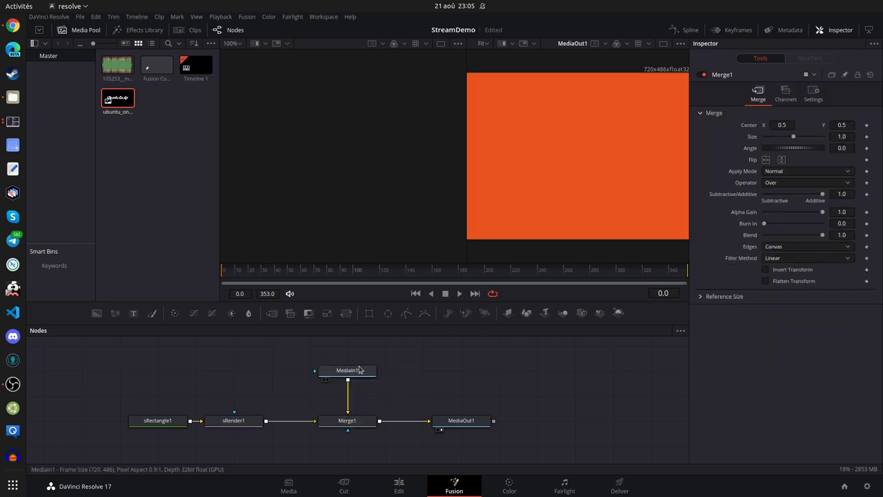
left_click(358, 371)
key("1")
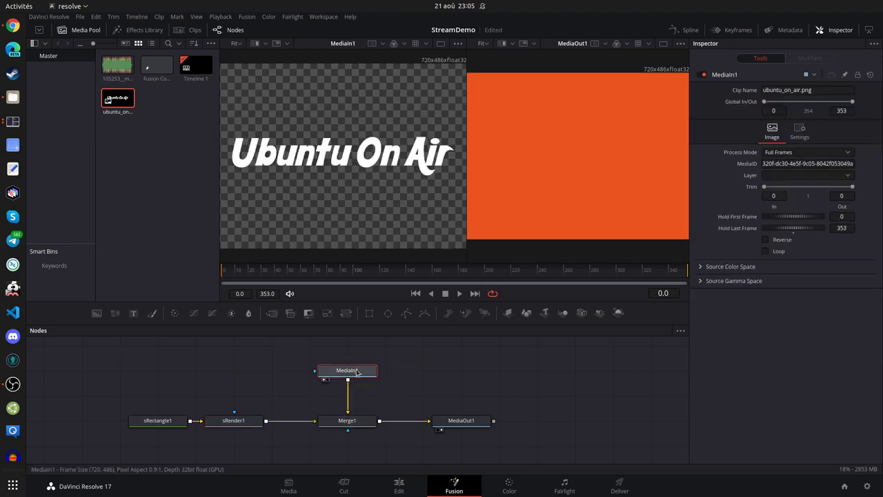
left_click(347, 423)
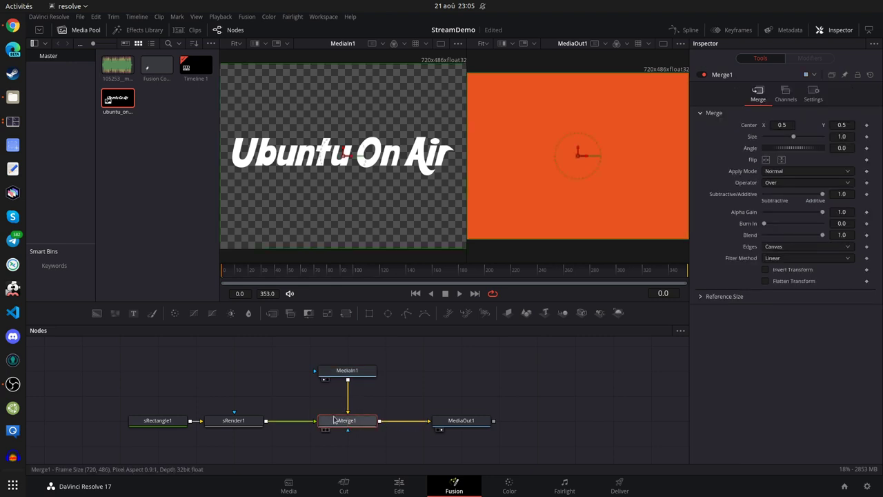
key("1")
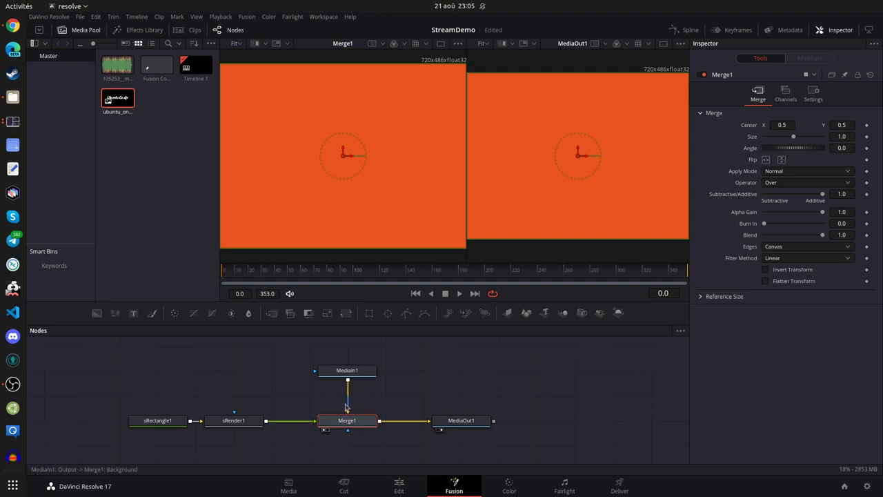
Rewire Merge1 with the logo as foreground over the orange sRender1 background, then hide the Media Pool.
left_click_drag(351, 405, 331, 420)
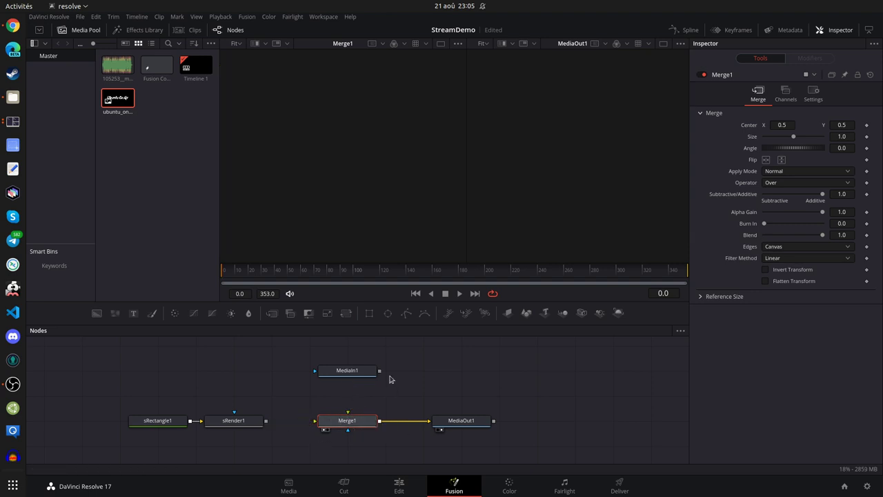
left_click_drag(379, 371, 348, 420)
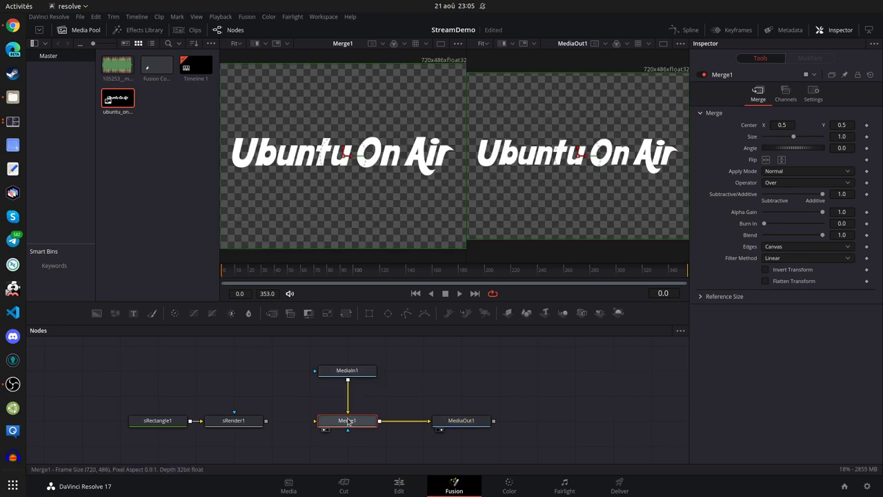
left_click_drag(268, 421, 315, 426)
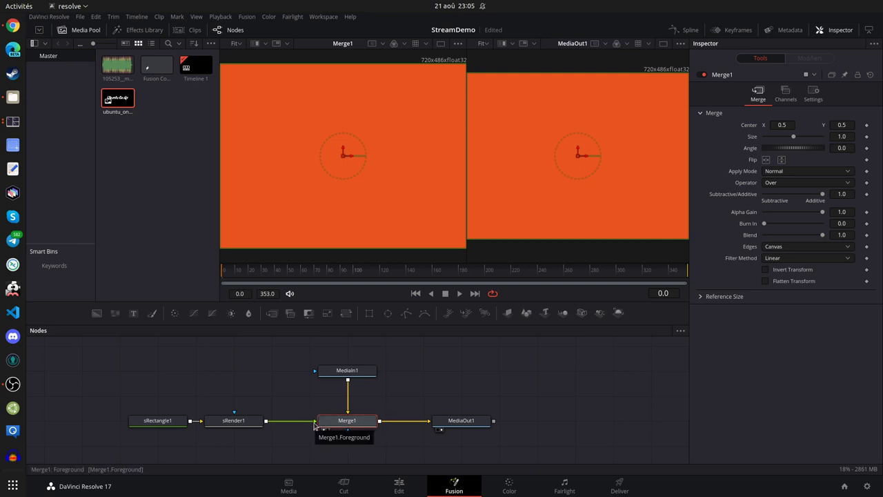
left_click_drag(314, 426, 344, 420)
left_click_drag(381, 371, 359, 422)
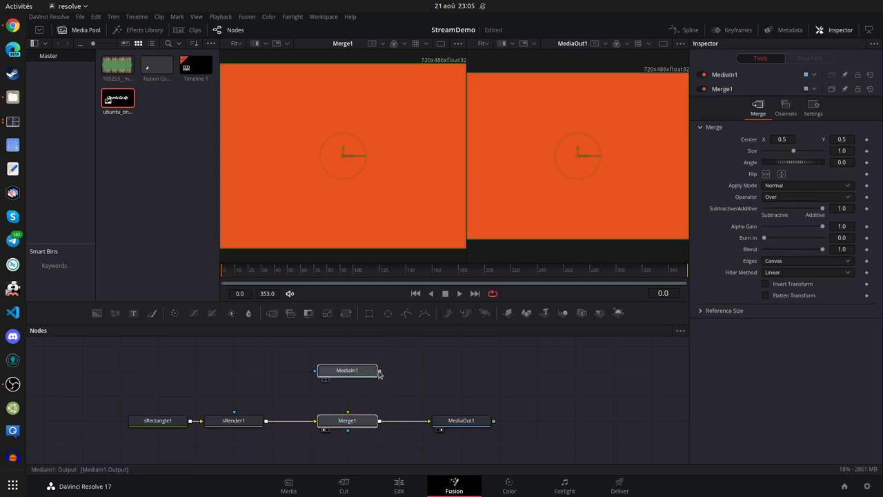
left_click_drag(379, 370, 351, 420)
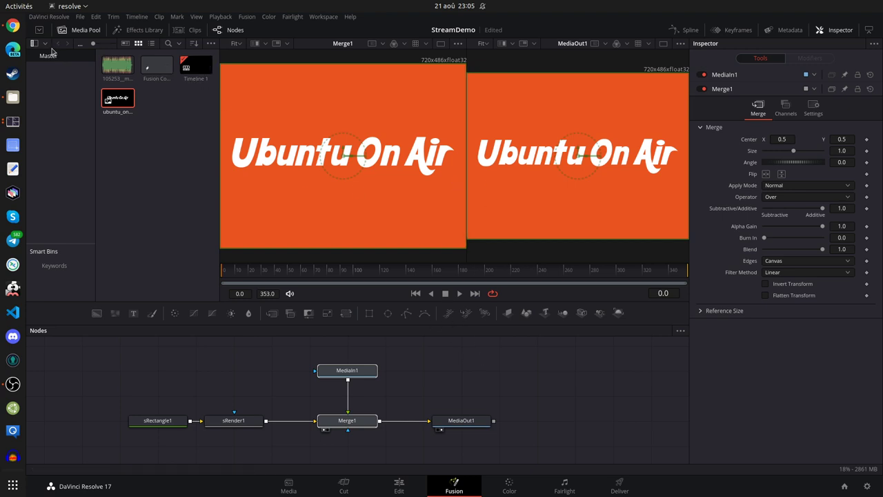
left_click(76, 31)
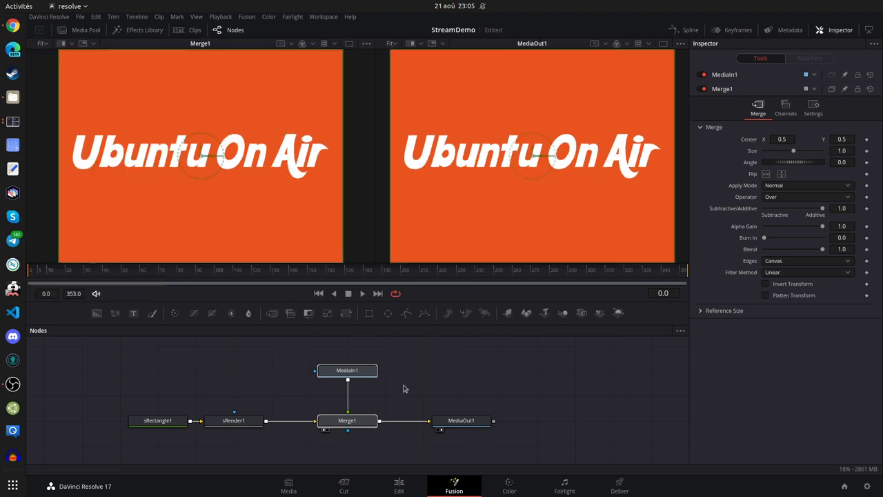
Delete the Merge1 and MediaIn1 nodes and reposition sRender1.
left_click(356, 423)
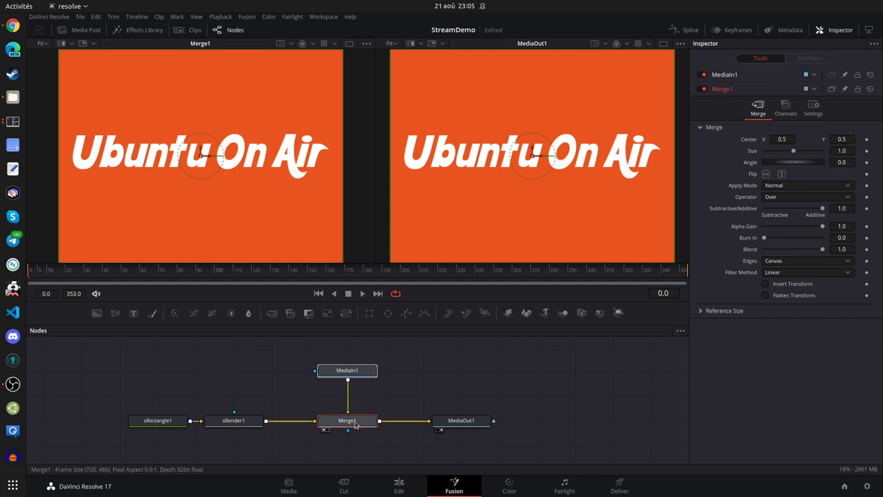
key("Delete")
left_click_drag(237, 423, 274, 424)
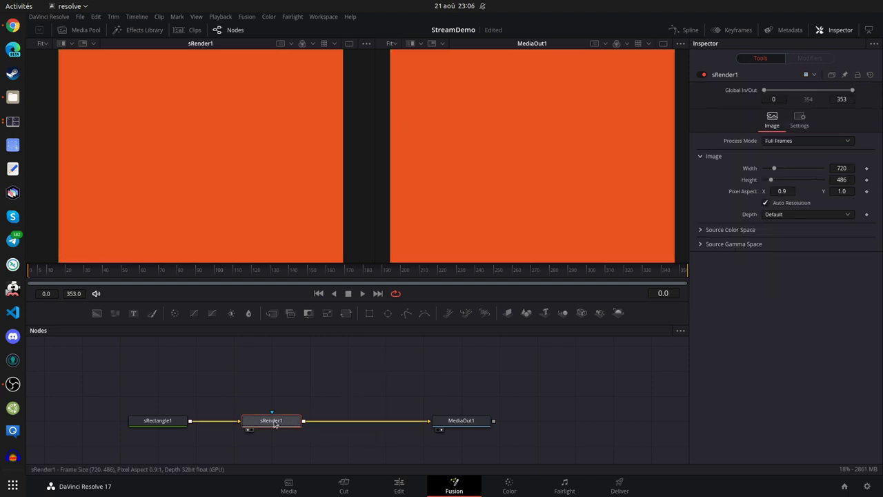
left_click(349, 355)
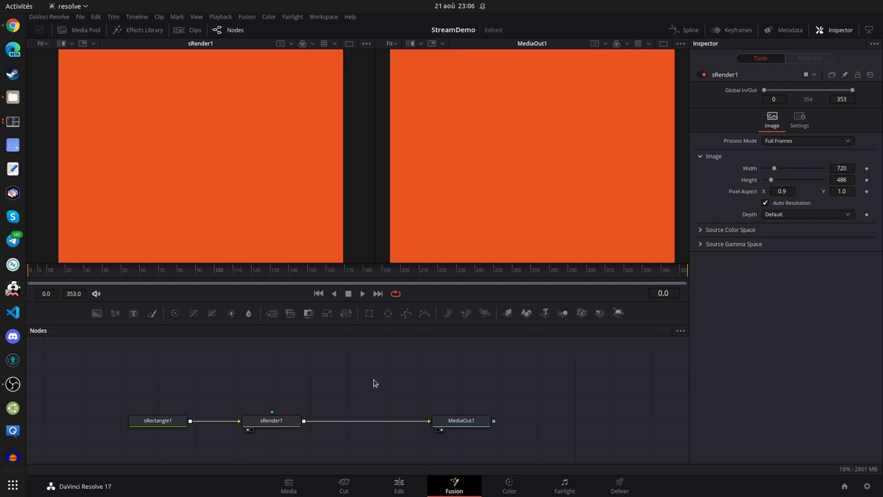
Re-add ubuntu_on_air.png from the Media Pool as a fresh, unconnected MediaIn1.
left_click_drag(373, 383, 398, 388)
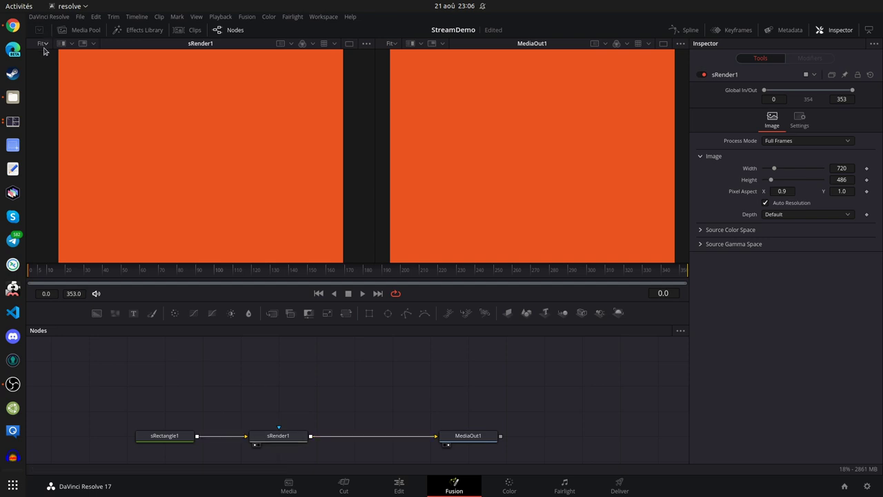
left_click(74, 32)
left_click_drag(118, 100, 392, 362)
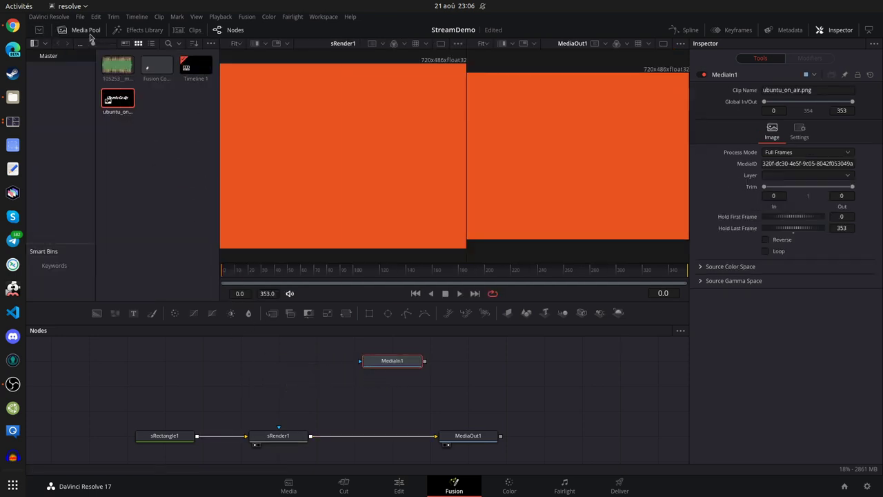
Merge the MediaIn1 logo into the sRender1–MediaOut1 link and move MediaOut1 further right.
left_click(64, 29)
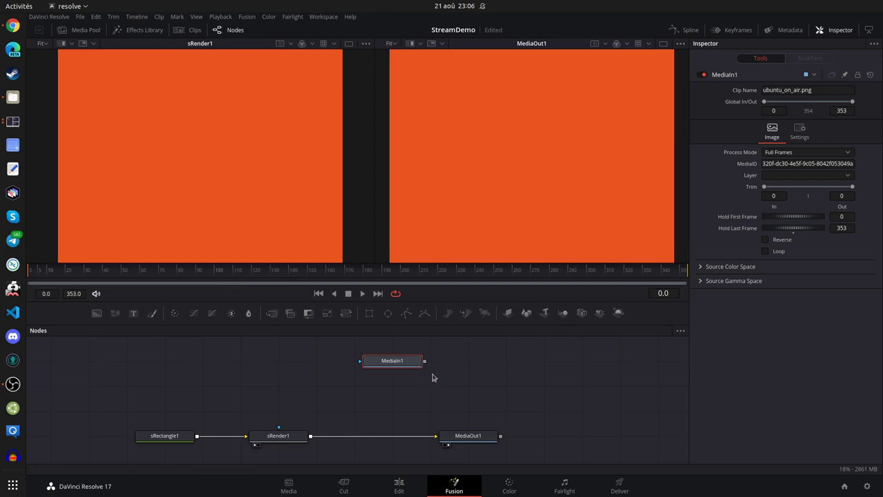
left_click_drag(425, 363, 312, 440)
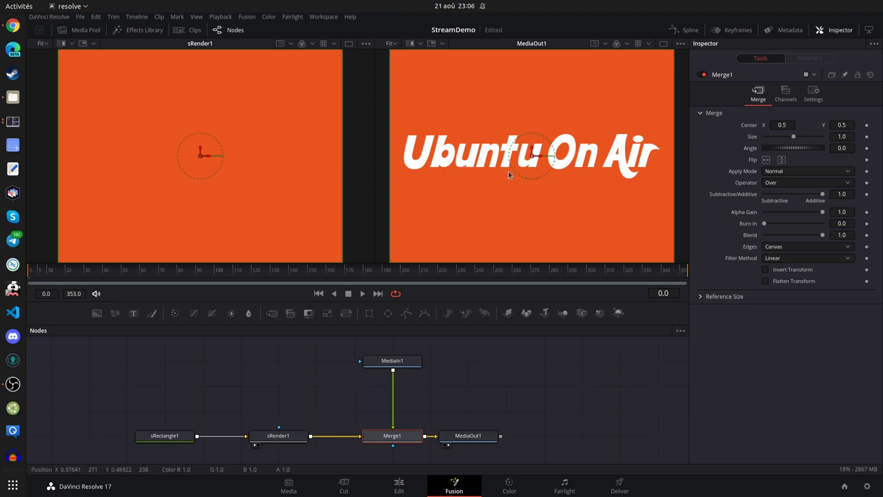
left_click_drag(486, 440, 562, 441)
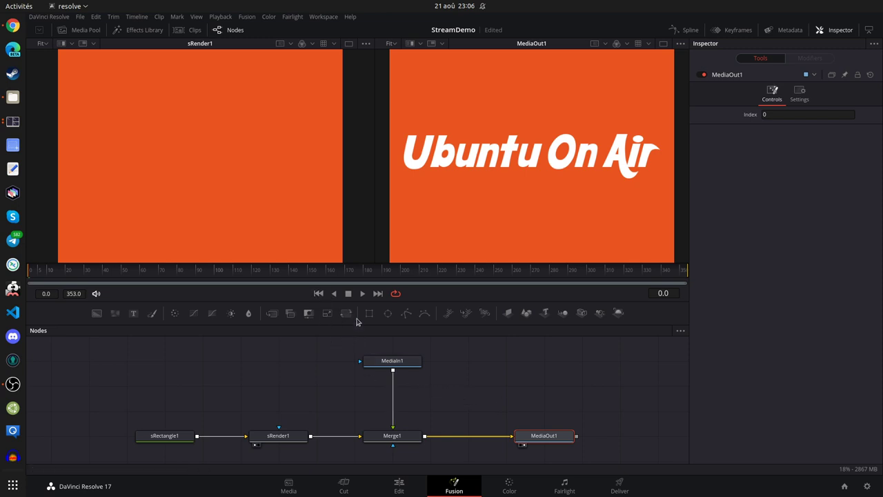
Preview the white logo over orange by playing and stopping, then go to the Edit page.
left_click(361, 293)
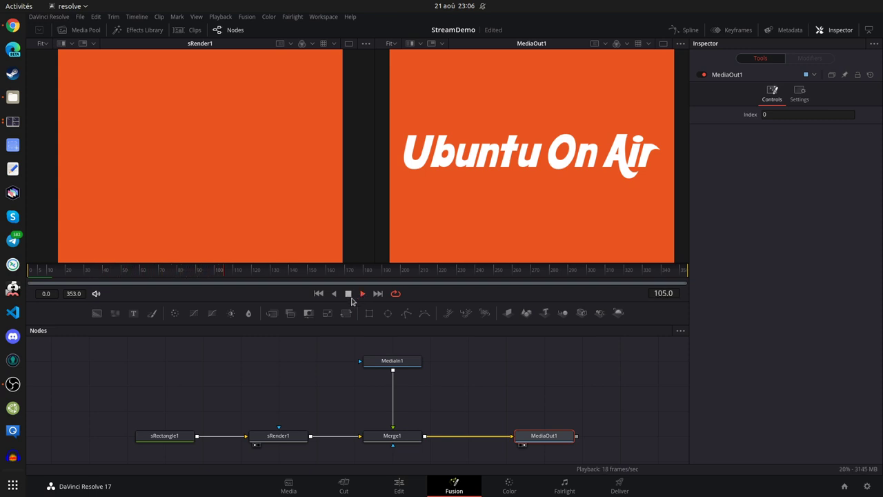
left_click(349, 295)
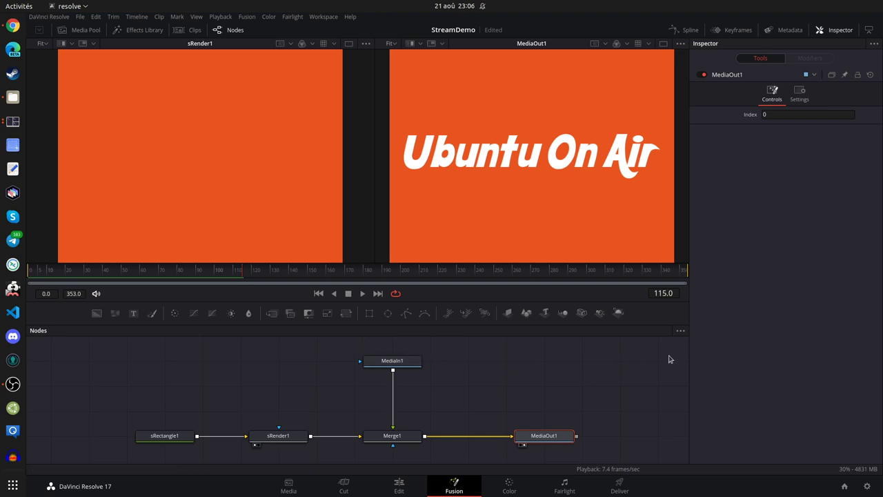
left_click(398, 484)
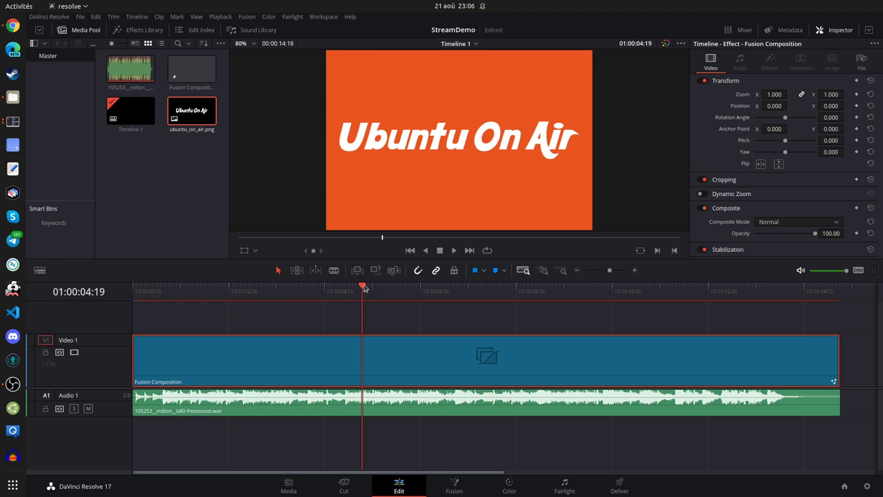
left_click_drag(365, 287, 163, 316)
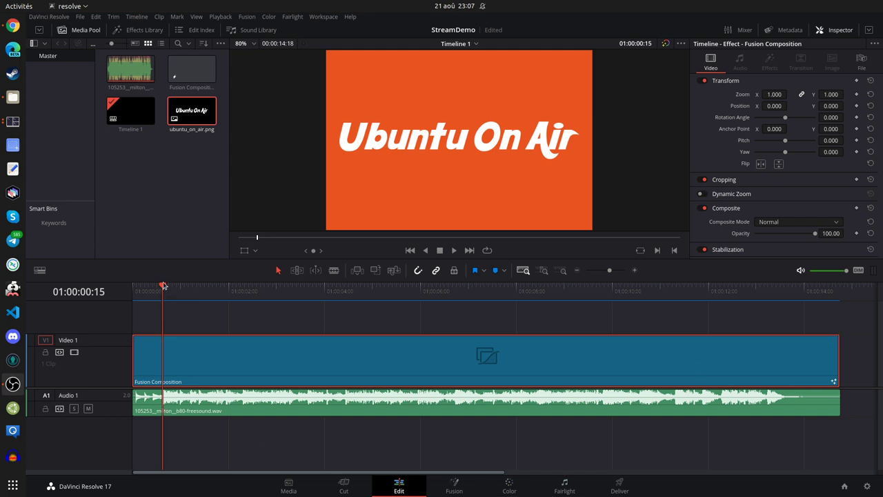
left_click_drag(162, 289, 134, 291)
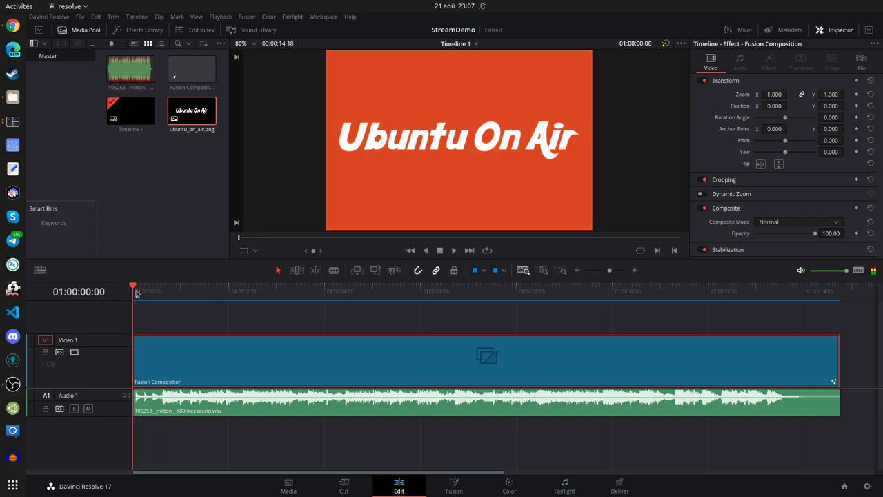
left_click(453, 250)
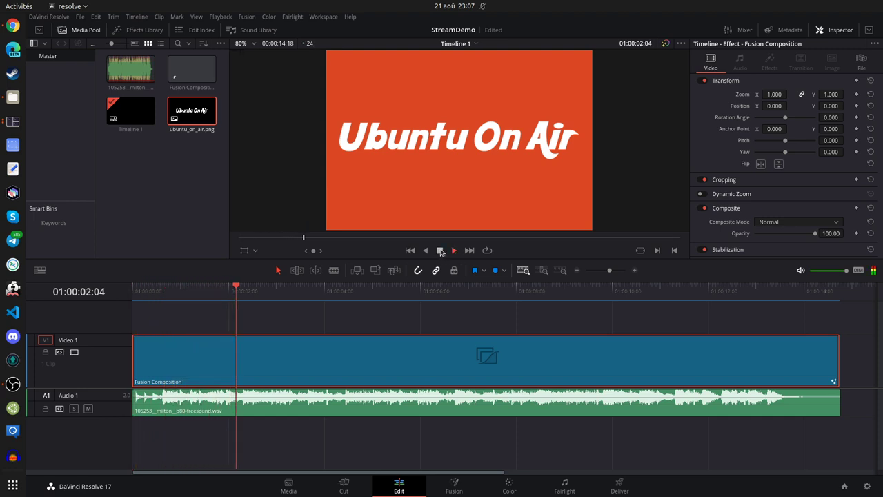
left_click(440, 250)
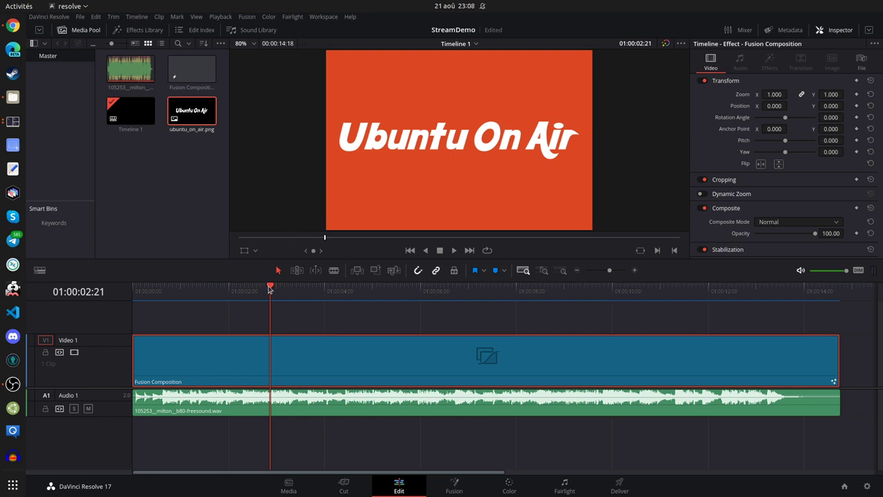
left_click_drag(270, 291, 160, 301)
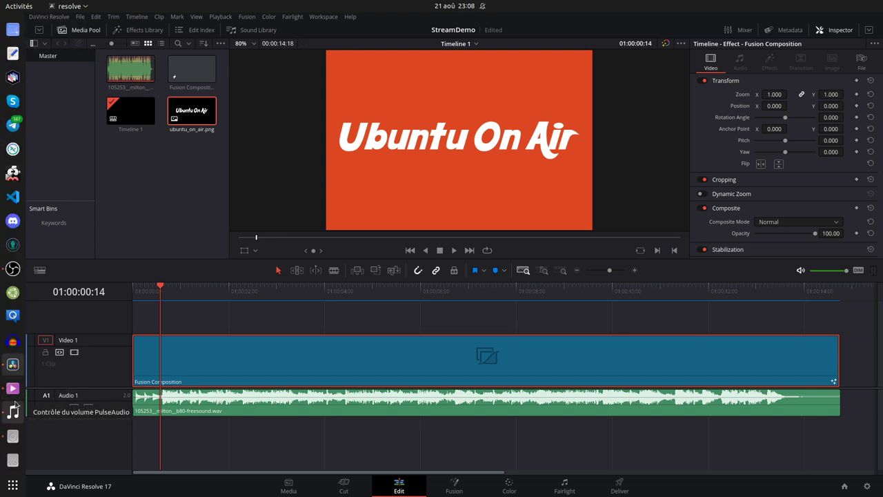
left_click(14, 398)
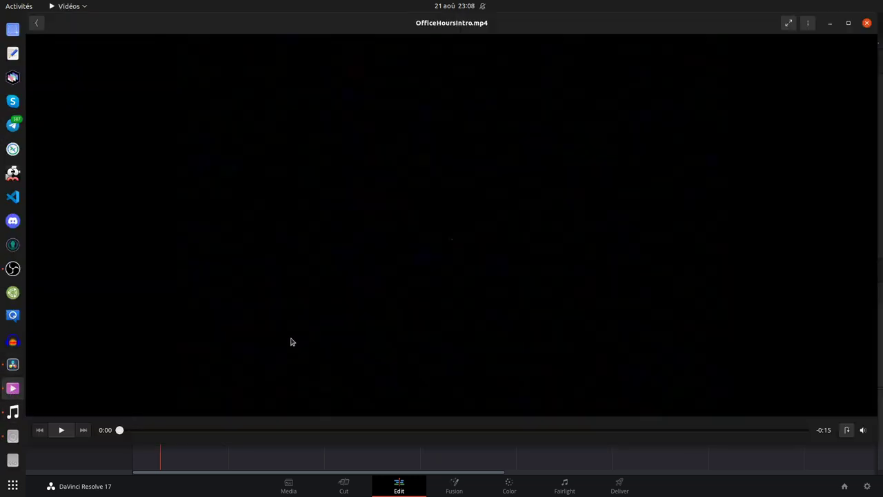
left_click(61, 430)
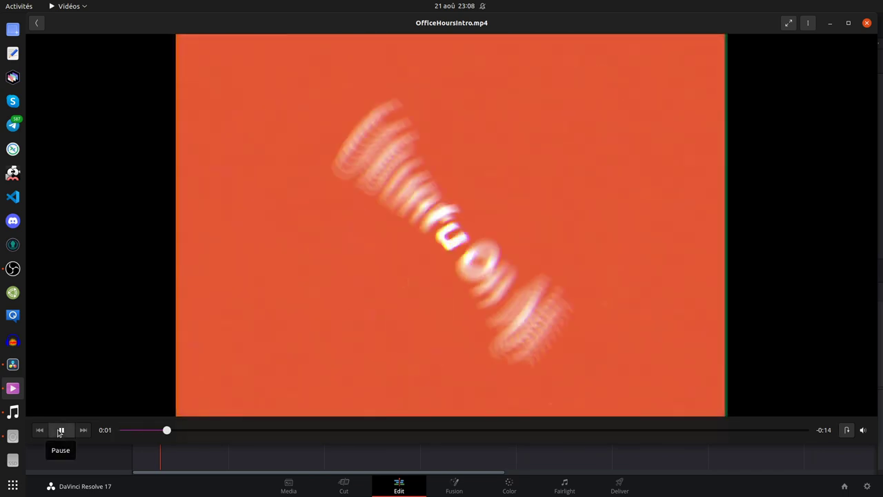
left_click(61, 430)
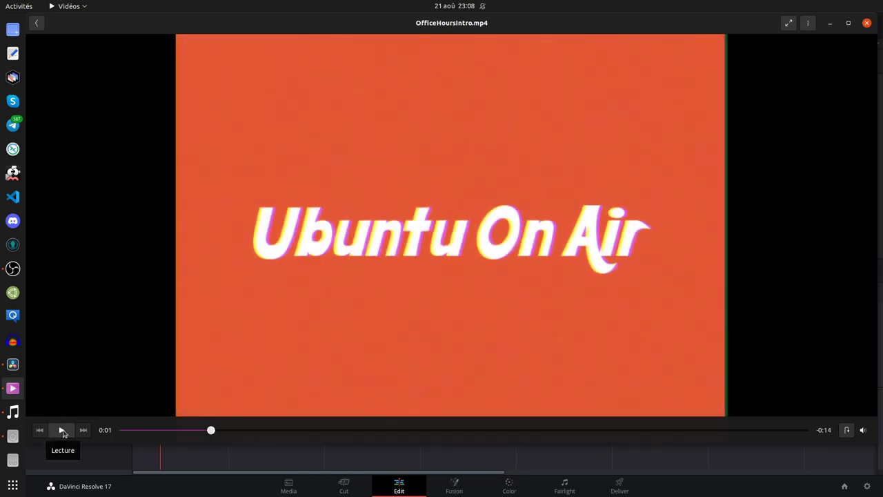
left_click(830, 23)
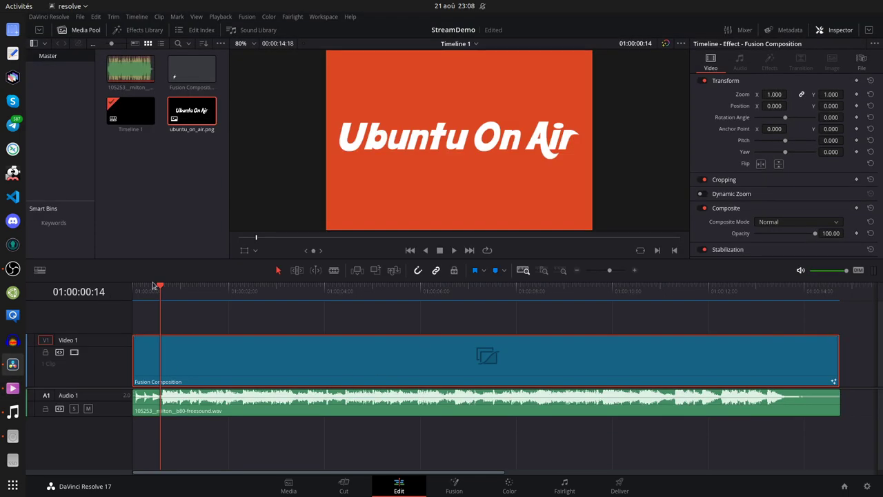
Drop Marker 1 at 01:00:00:14 on the clip, save the project, and return to Fusion.
mouse_move(160, 286)
left_mouse_down()
mouse_move(135, 290)
mouse_move(161, 290)
left_mouse_up()
key("m")
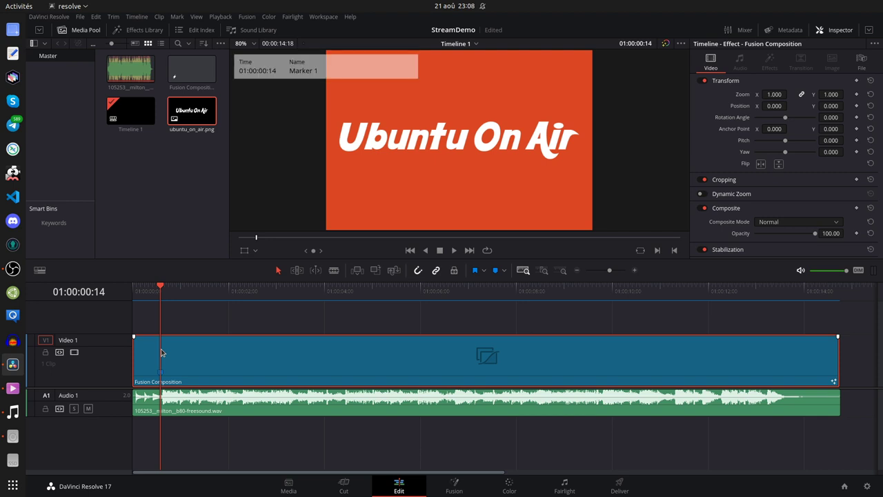
key("ctrl+s")
left_click(453, 486)
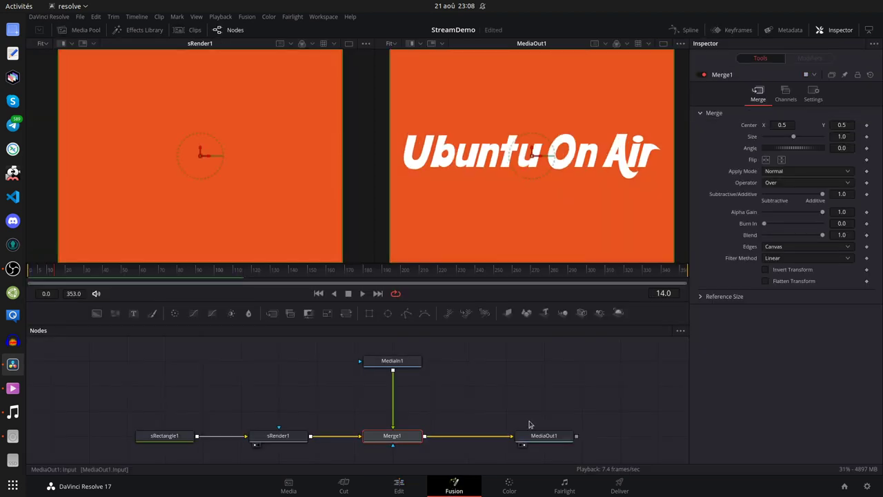
Show the Keyframes editor, widen its track name column, and zoom to fit all tool ranges.
left_click(737, 31)
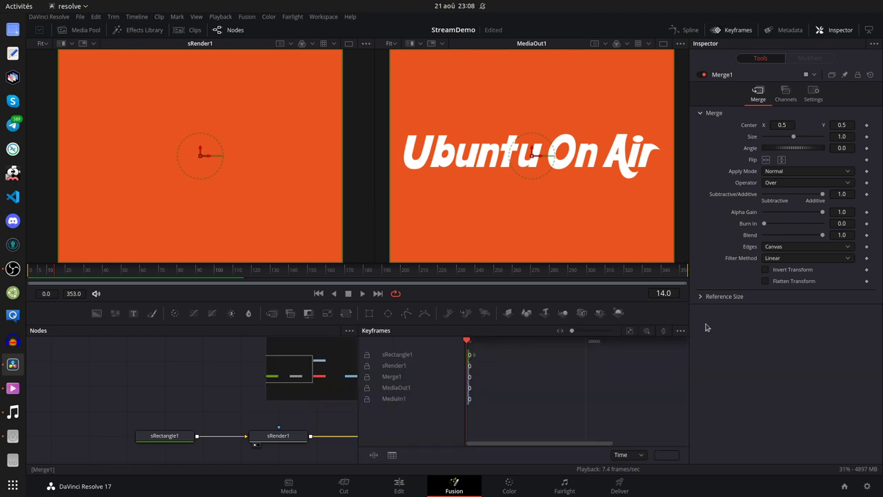
left_click(869, 30)
left_click_drag(565, 386, 619, 380)
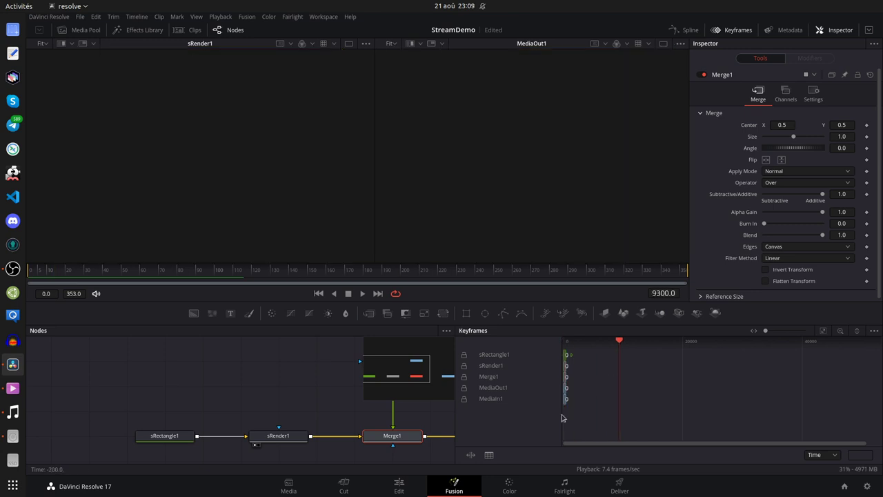
left_click_drag(561, 414, 656, 407)
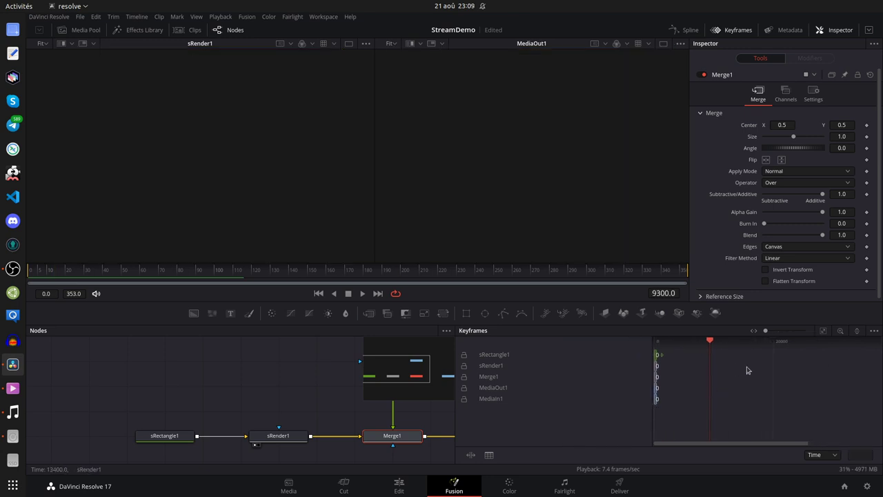
left_click(825, 335)
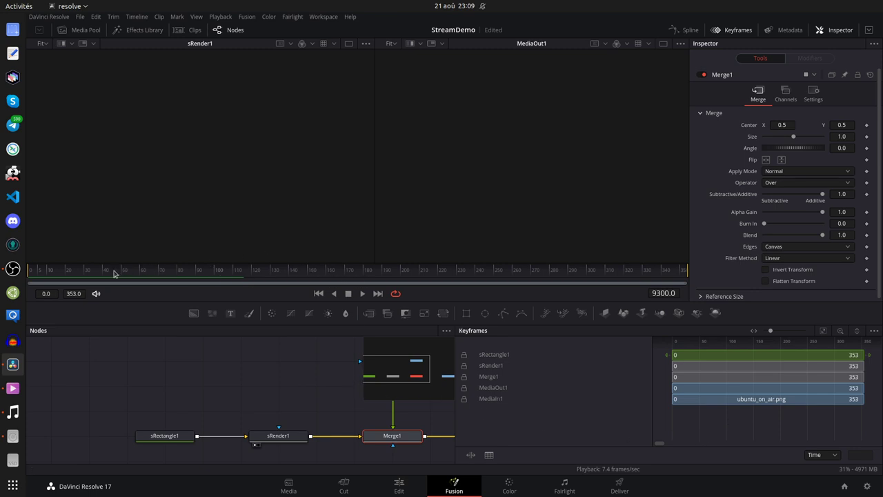
Scrub the current time back to frame 11, refit the ranges, and select sRectangle1's range bar.
left_click(79, 275)
left_click_drag(79, 275, 51, 274)
scroll(677, 369, "up", 5)
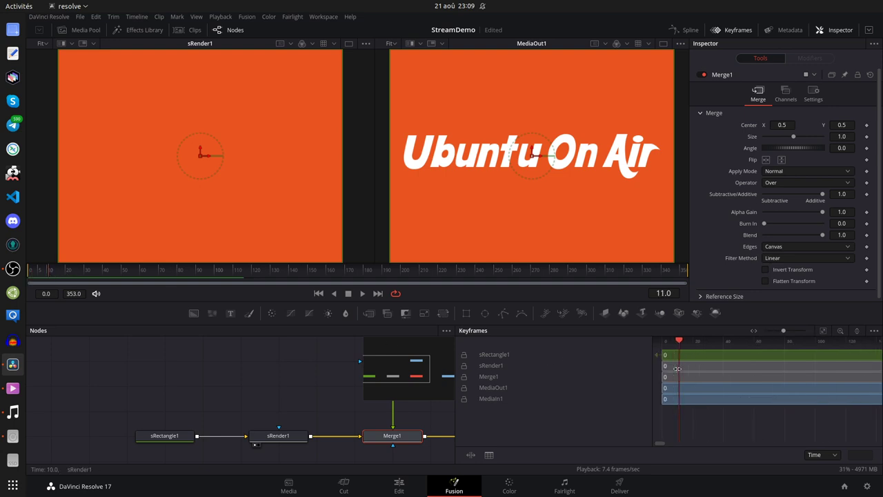
scroll(677, 369, "left", 10)
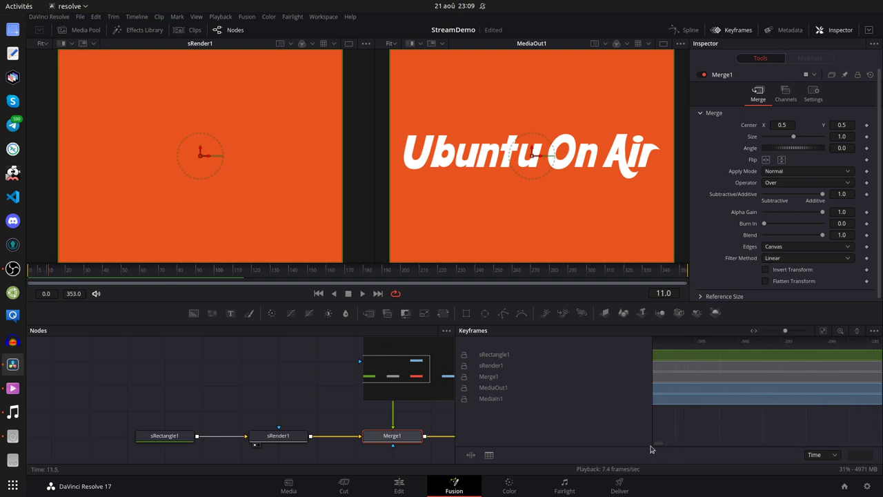
scroll(752, 399, "left", 5)
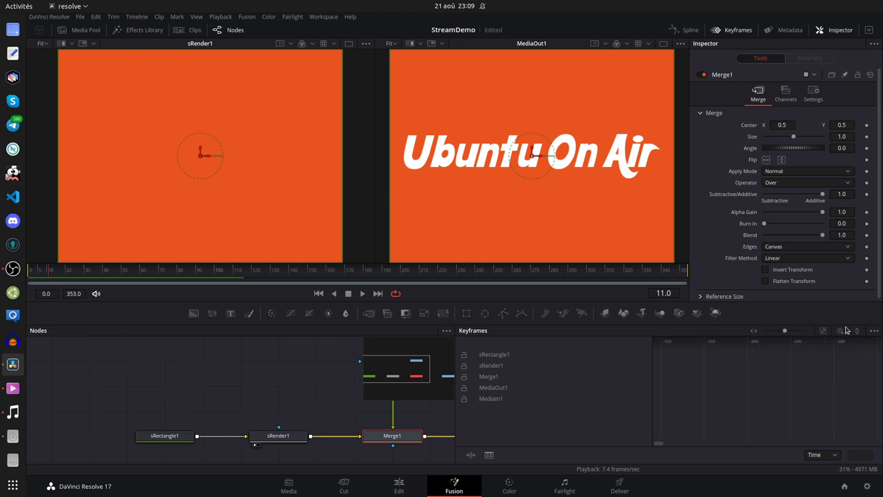
left_click(823, 332)
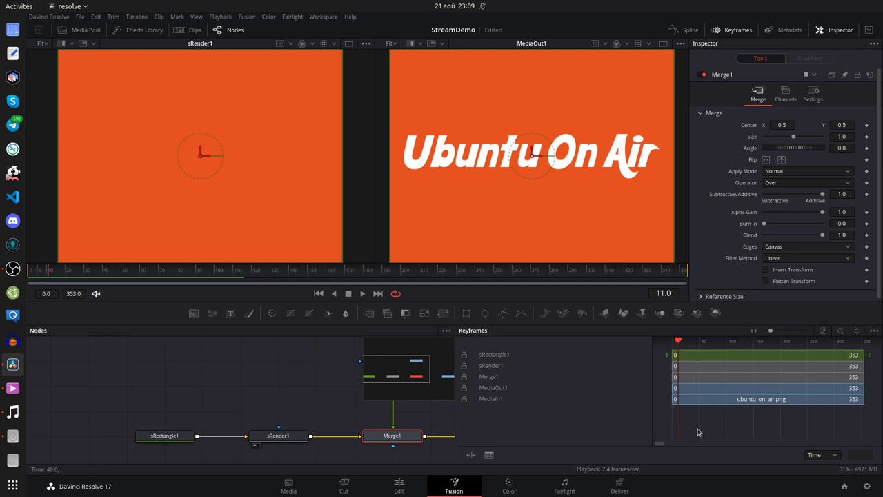
mouse_move(653, 374)
left_mouse_down()
mouse_move(593, 375)
mouse_move(664, 374)
left_mouse_up()
left_click(695, 356)
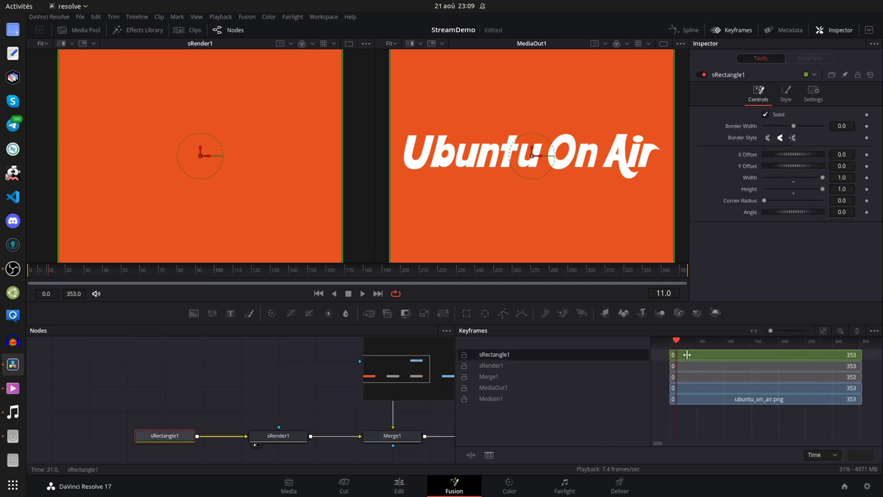
Inspect the Merge1, sRender1, sRectangle1, MediaIn1 and MediaOut1 settings, then set the current time to frame 22.
left_click(692, 374)
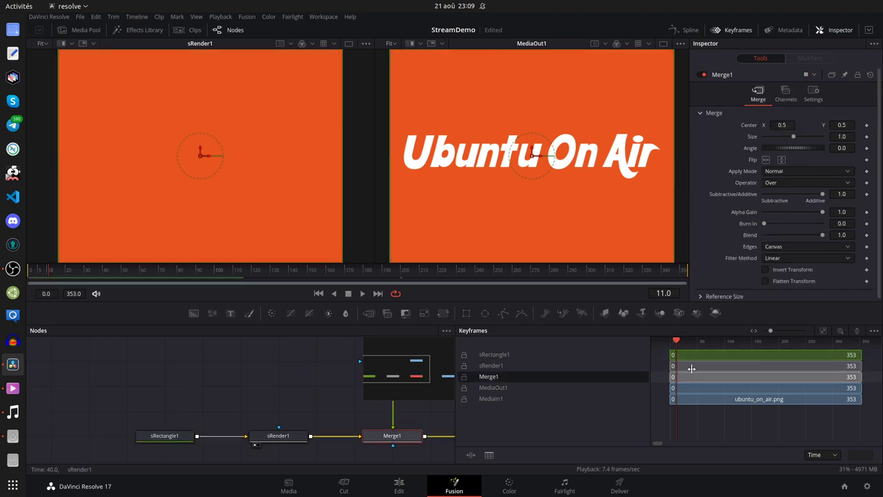
left_click(691, 368)
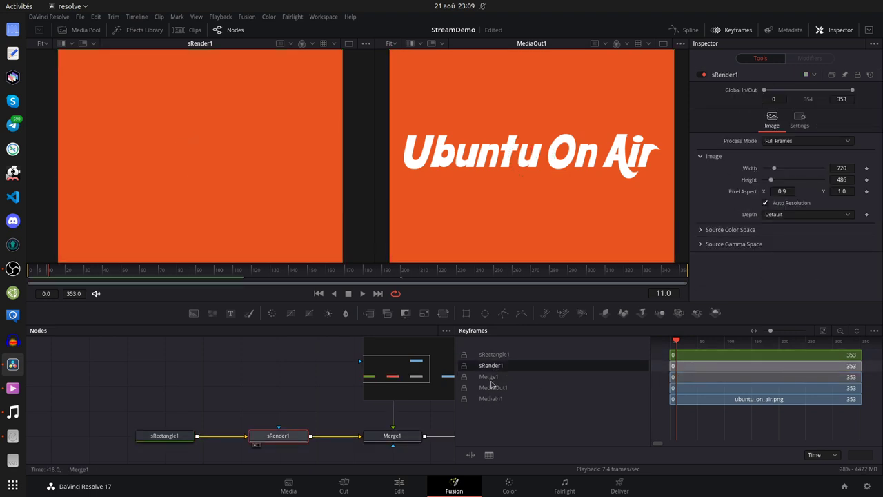
left_click(509, 440)
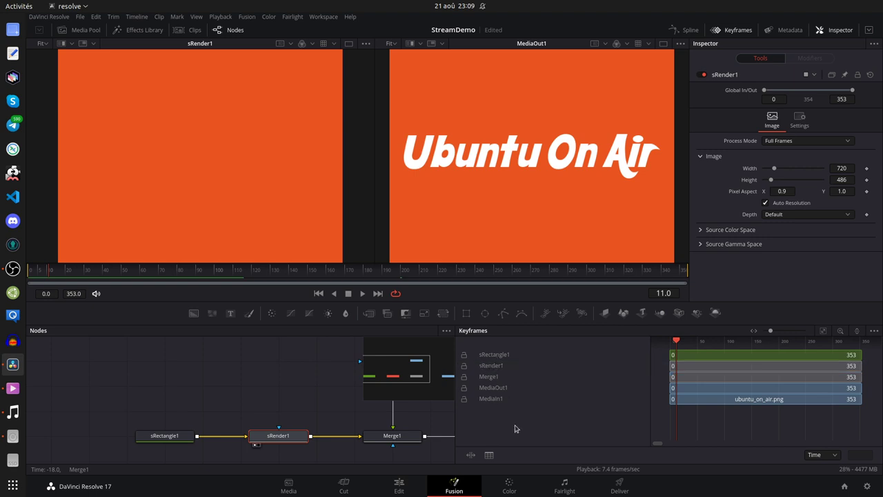
left_click(498, 356)
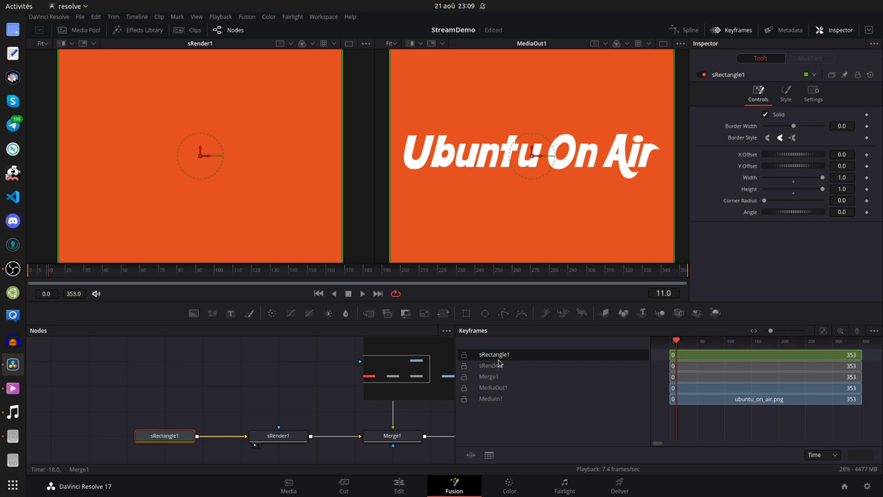
scroll(678, 340, "down", 3)
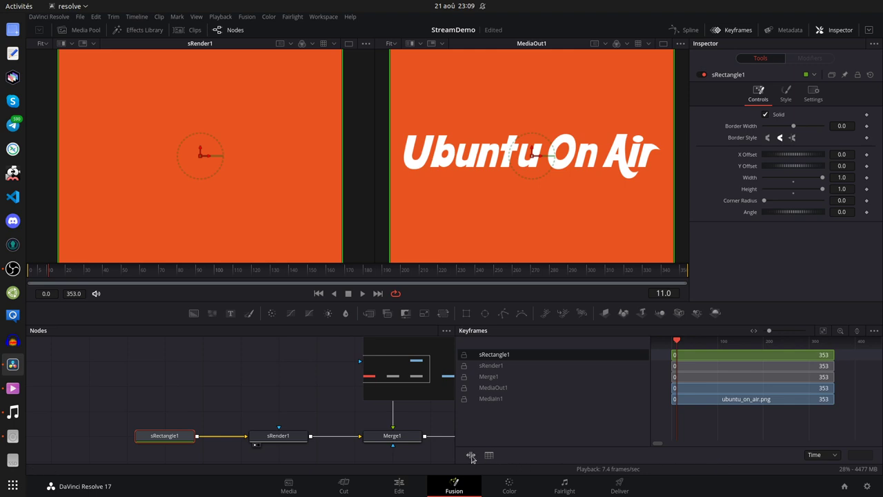
left_click(493, 400)
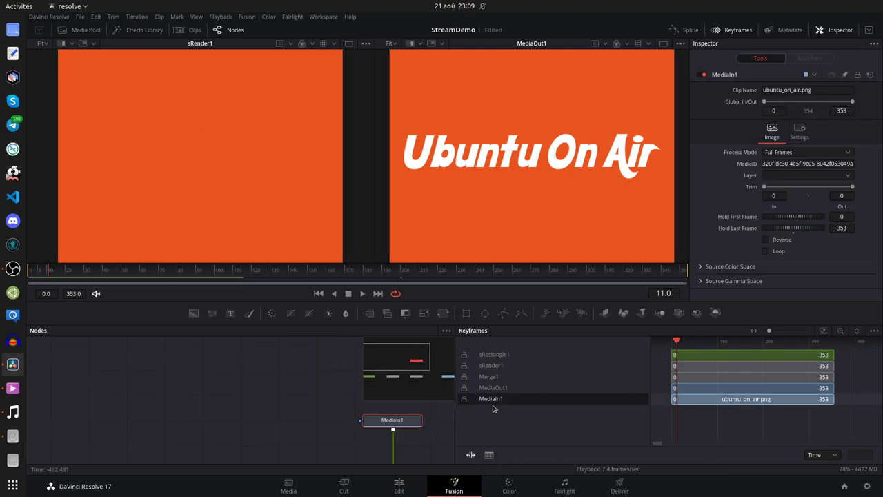
left_click(493, 393)
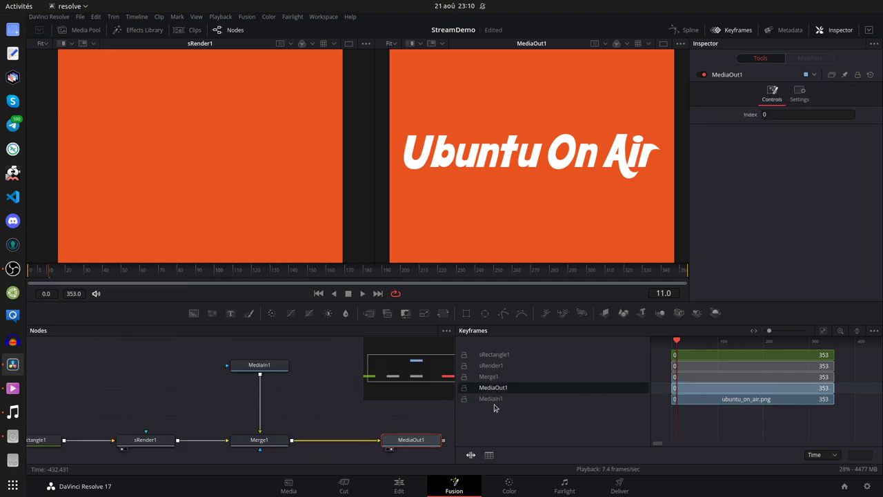
left_click(493, 400)
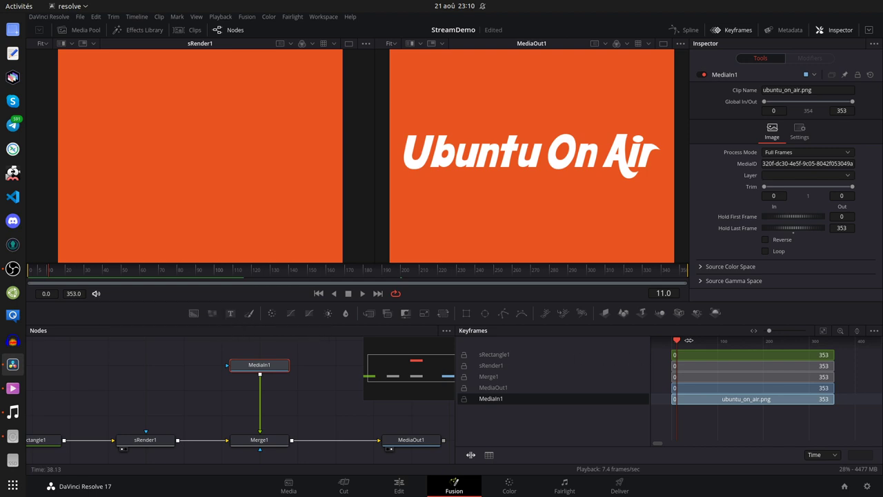
left_click_drag(677, 343, 682, 341)
On the Edit page, snap the playhead to Marker 1 at 00:00:14, view its details, then return to Fusion.
right_click(704, 344)
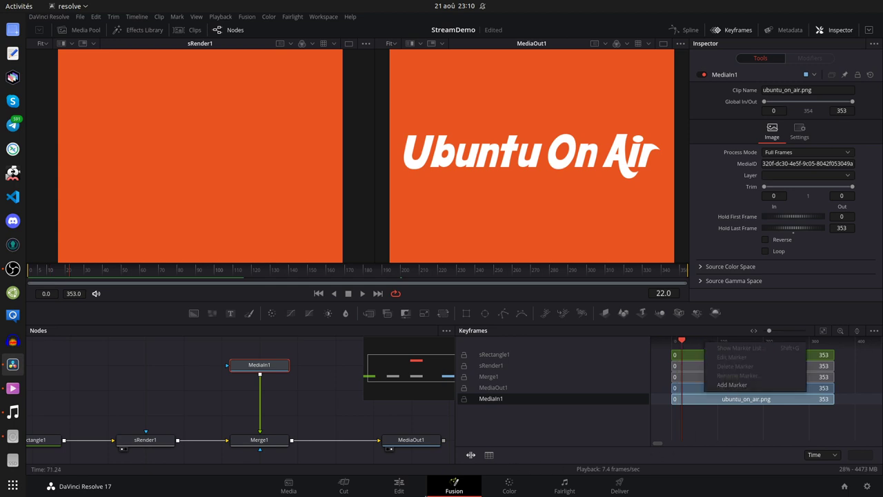
left_click(399, 485)
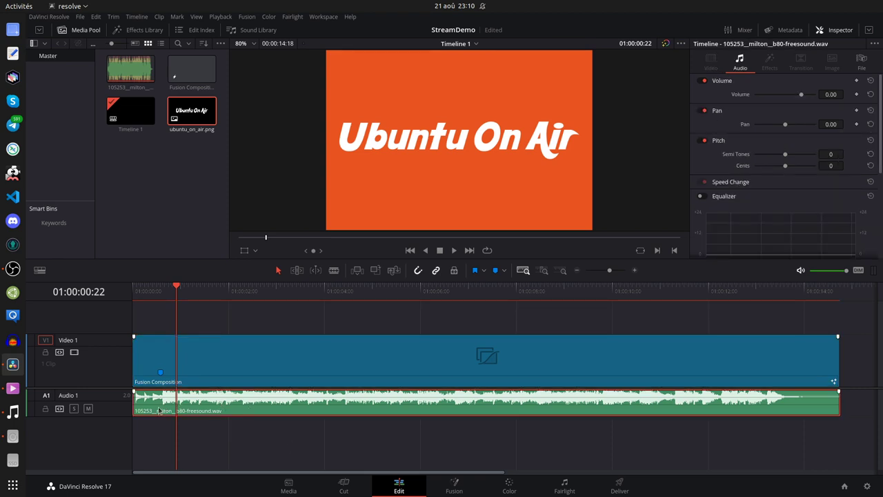
left_click(180, 357)
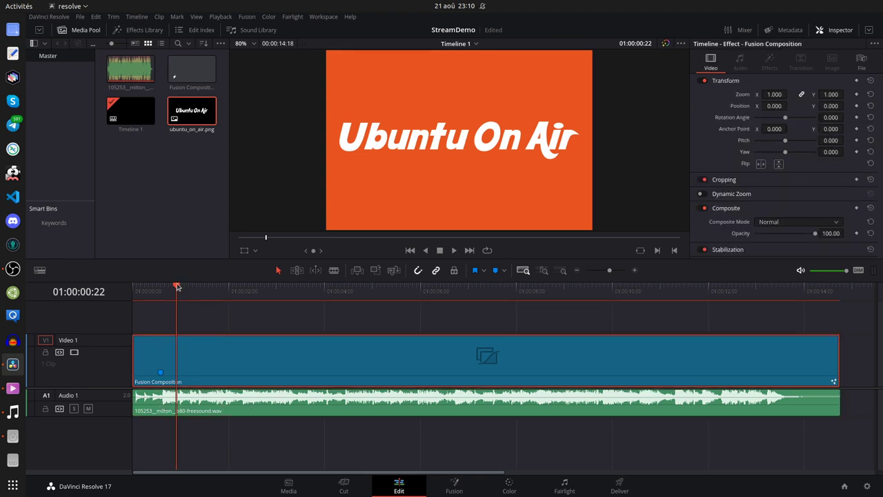
left_click_drag(176, 286, 165, 290)
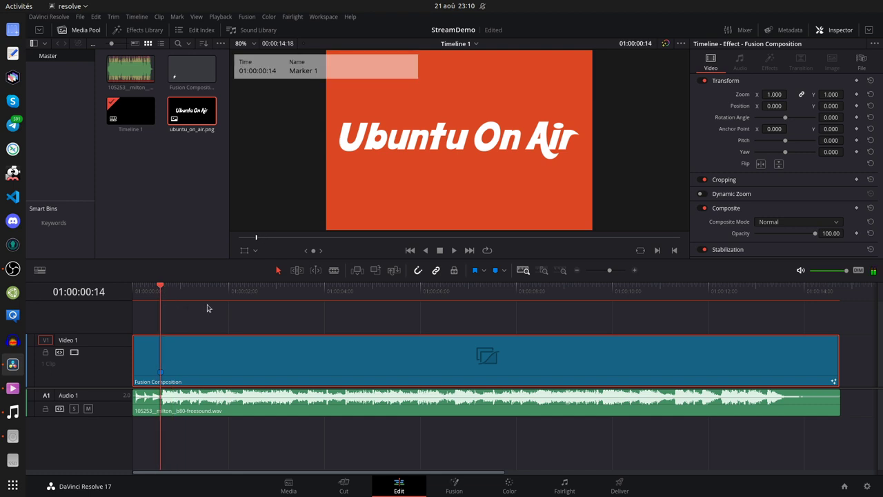
key("m")
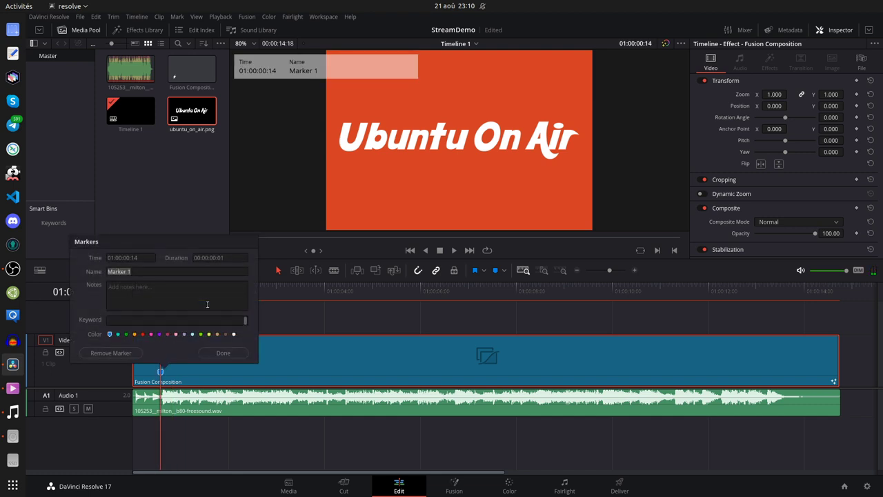
left_click(222, 353)
left_click(182, 406)
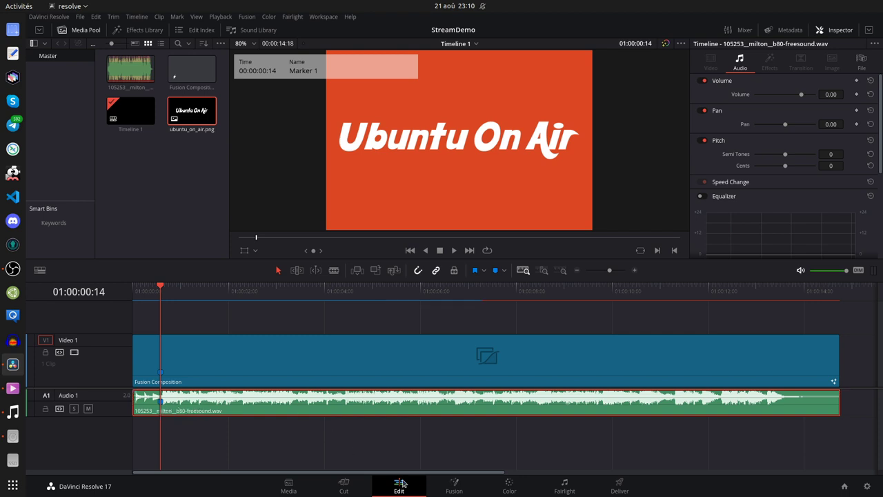
left_click(449, 487)
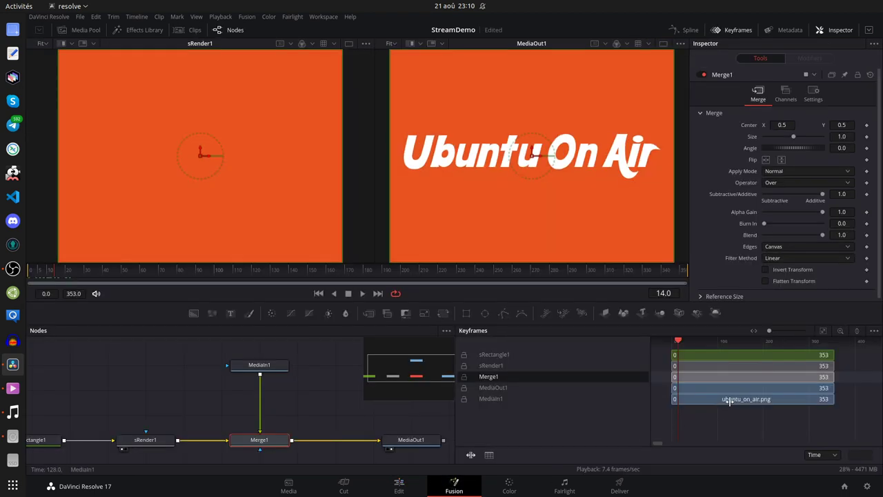
Zoom the Keyframes timeline in on the start of the tool ranges and set the current time to frame 1.
left_click(822, 331)
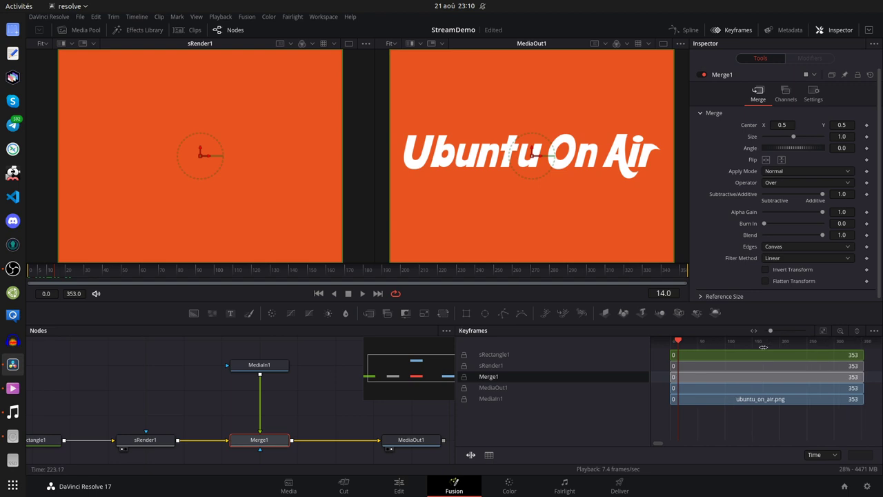
left_click(673, 341)
left_click_drag(772, 333, 776, 332)
scroll(745, 421, "left", 5)
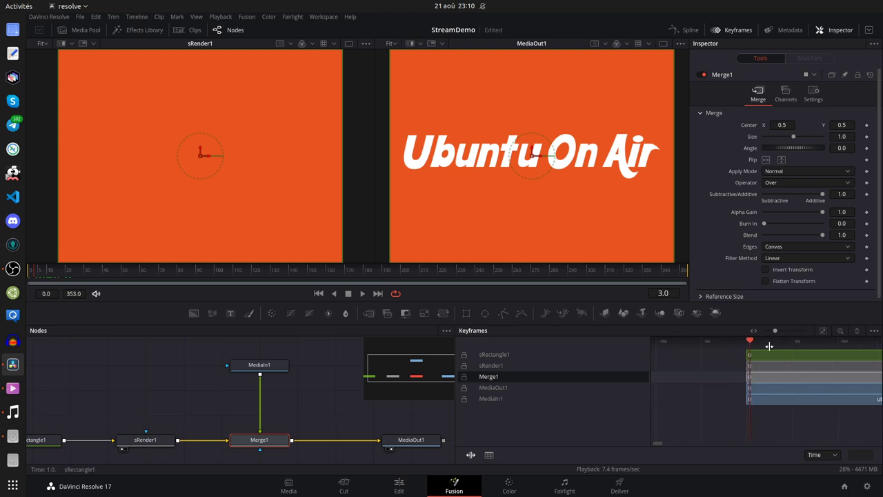
left_click_drag(776, 332, 790, 332)
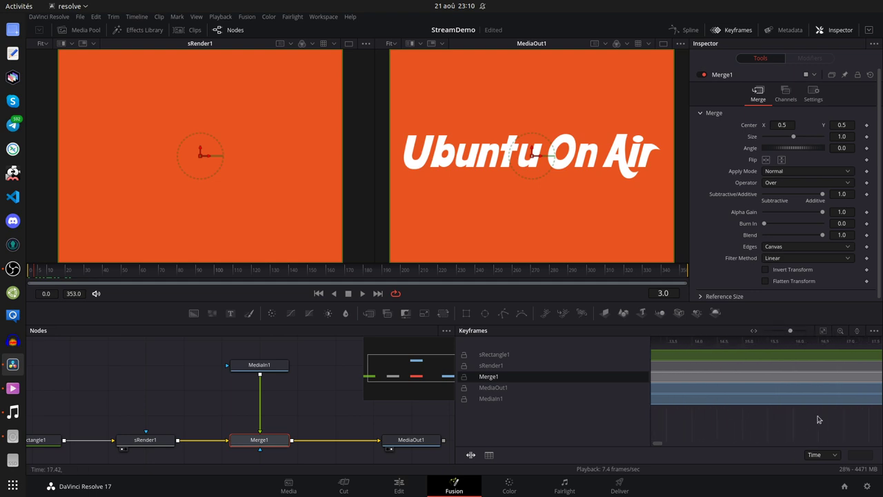
scroll(816, 414, "up", 5)
scroll(741, 425, "up", 5)
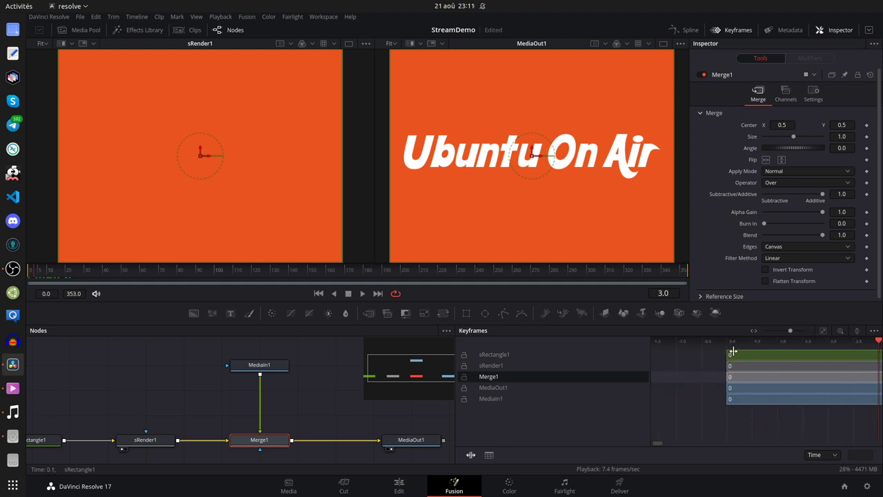
mouse_move(761, 343)
left_mouse_down()
mouse_move(750, 343)
mouse_move(776, 345)
left_mouse_up()
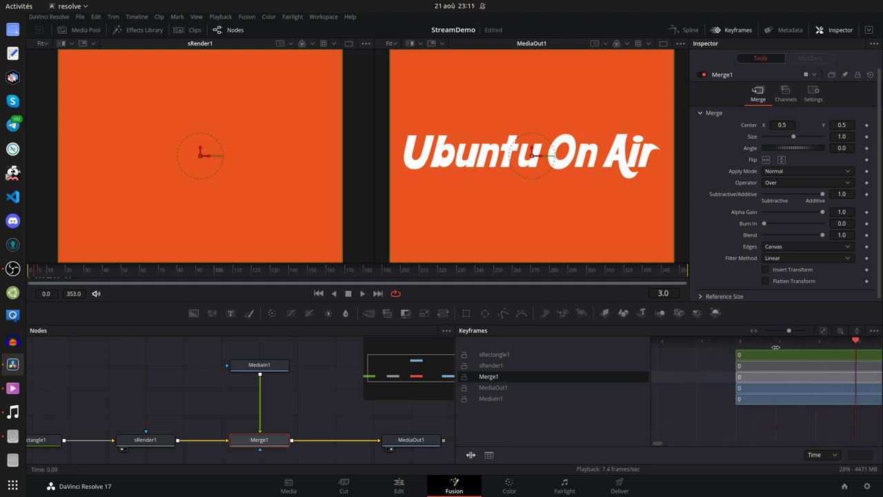
left_click_drag(856, 343, 792, 345)
left_click(814, 344)
left_click(785, 345)
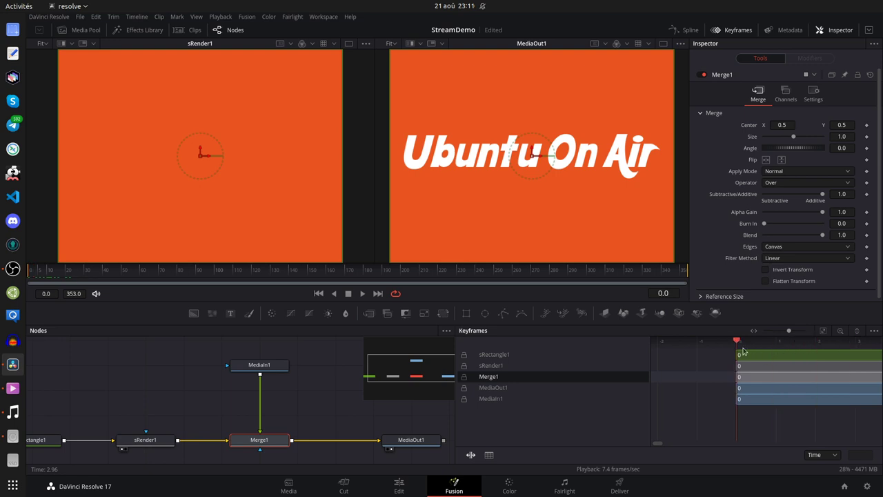
scroll(719, 427, "right", 2)
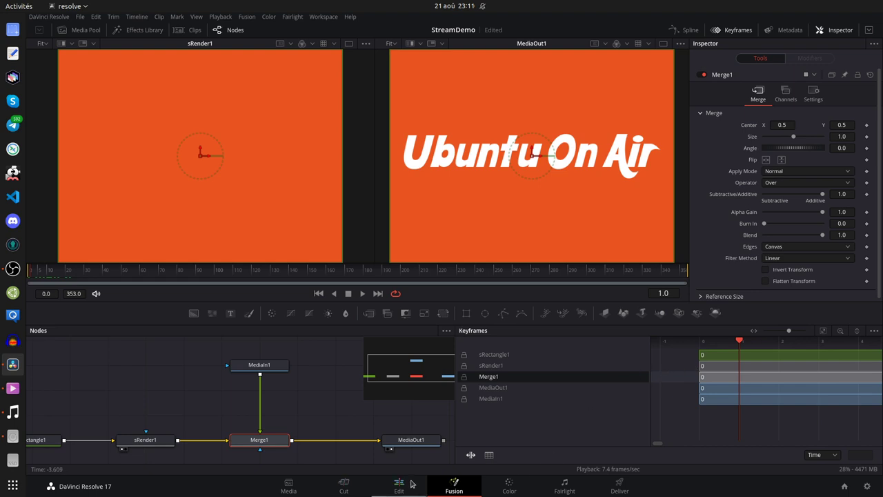
left_click(411, 484)
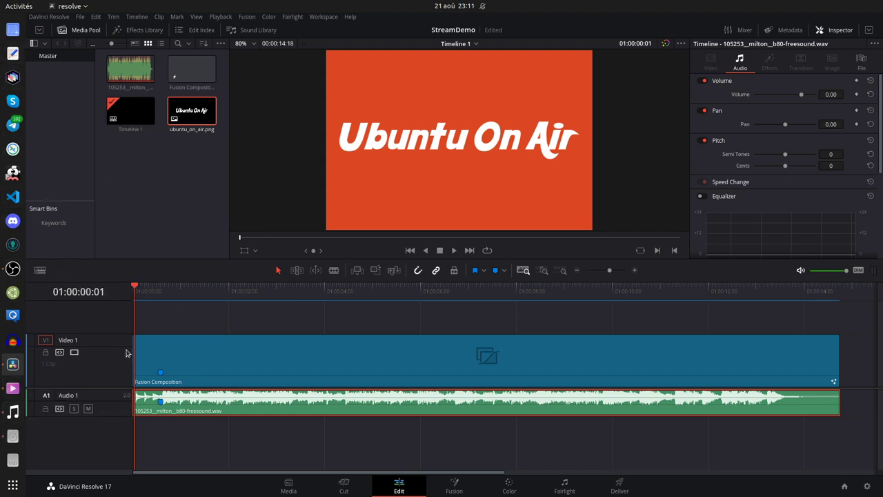
key("alt+Tab")
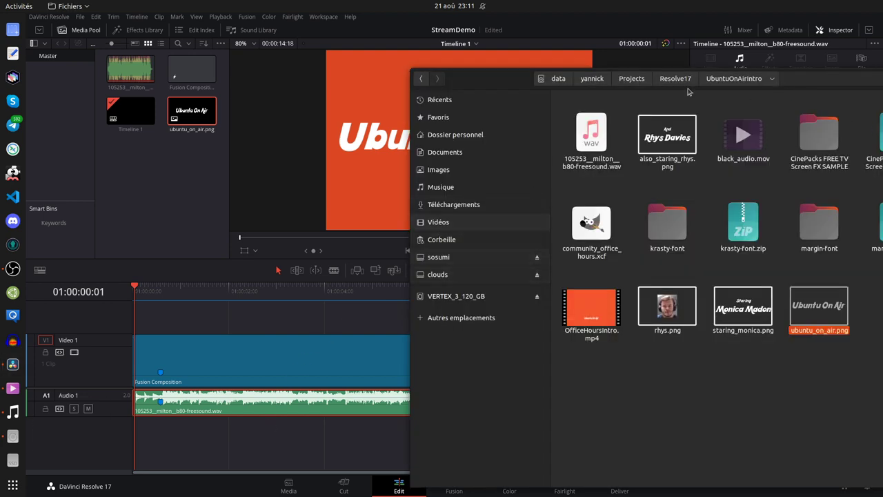
left_click_drag(554, 91, 667, 98)
key("alt+Tab")
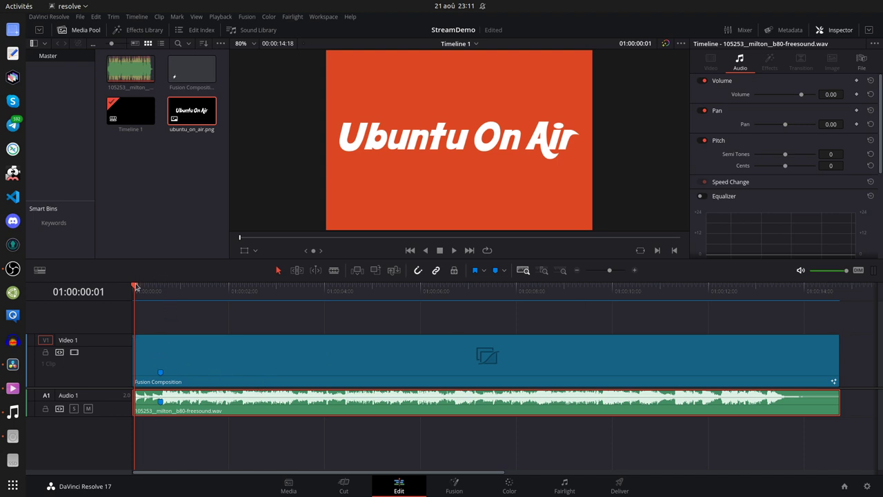
Place the playhead exactly on Marker 1 at frame 14, then open the Fusion page.
left_click_drag(136, 287, 156, 289)
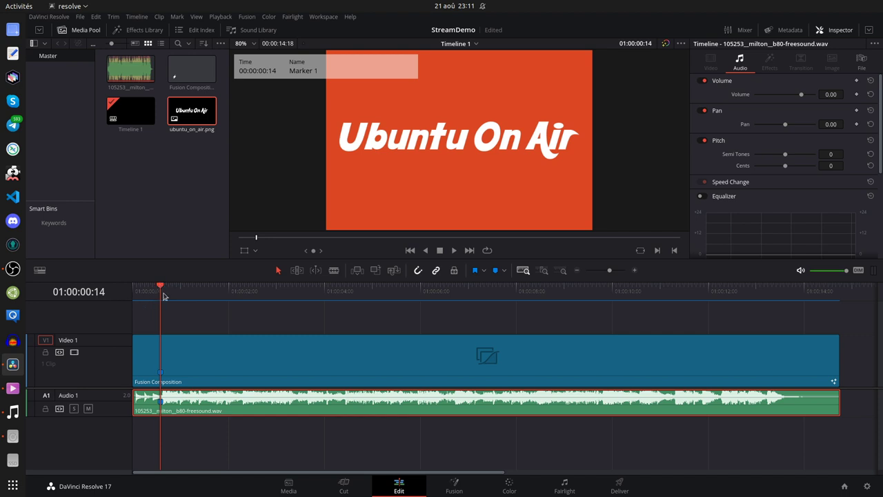
key("Left")
key("Left")
key("Left")
key("Left")
key("Left")
key("Left")
key("Left")
key("Left")
key("Left")
key("Left")
key("Left")
key("Left")
key("Left")
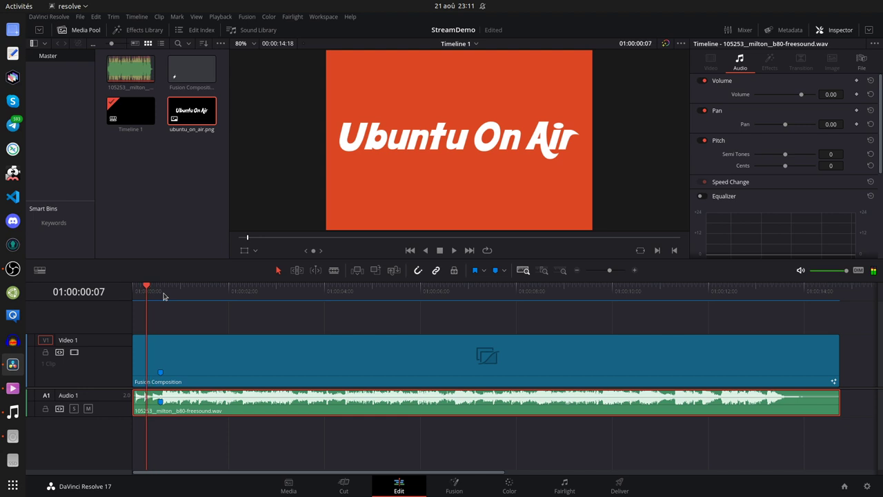
key("Right")
key("Right")
key("Right")
key("Right")
key("Right")
key("Right")
key("Right")
key("Right")
key("Right")
key("Right")
key("Right")
key("Right")
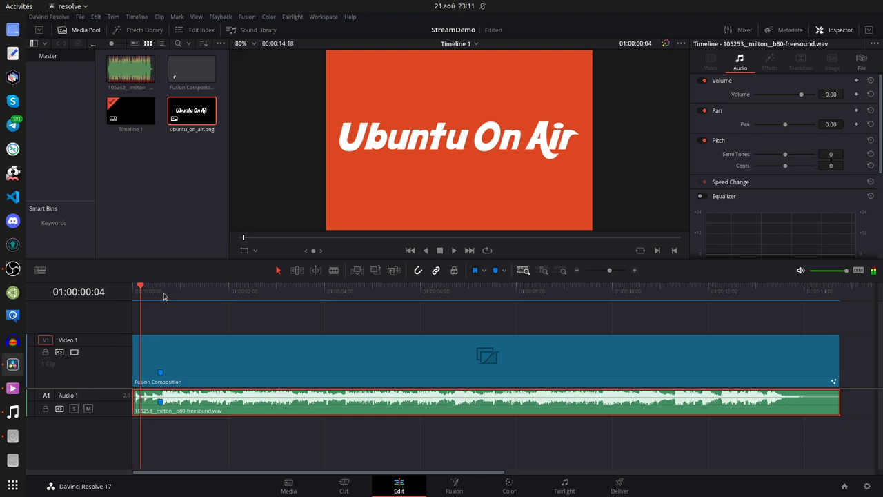
key("Right")
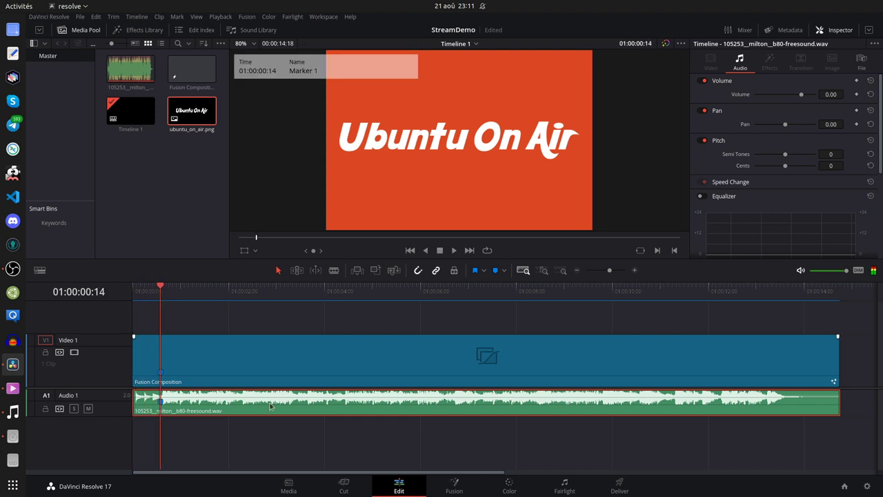
left_click(454, 486)
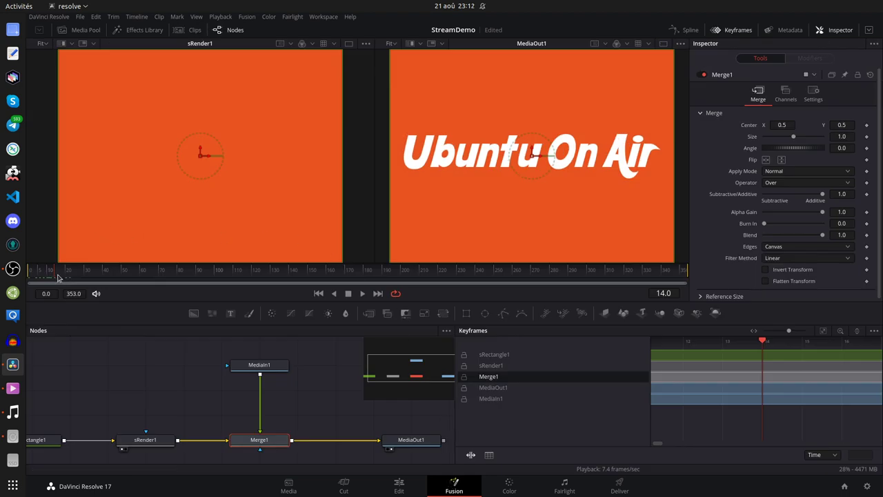
Step forward a frame, save the project, and show MediaIn1's settings in a full-height Inspector.
left_click_drag(58, 277, 55, 280)
key("ctrl+s")
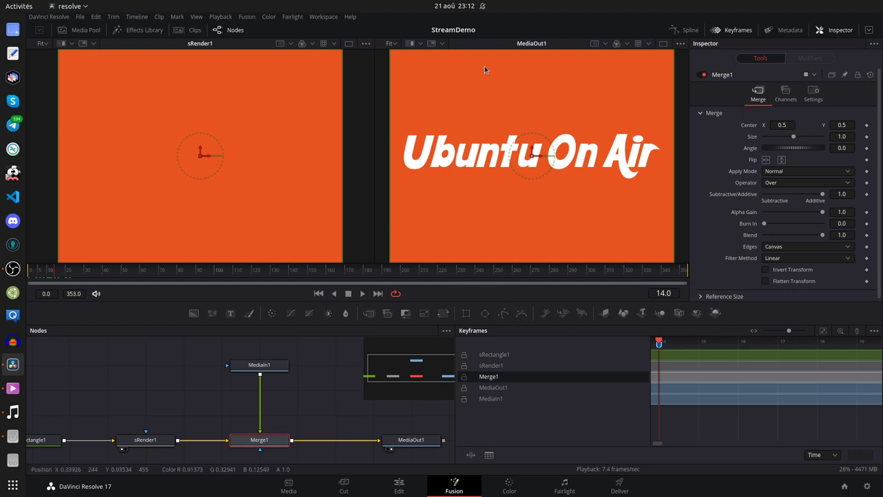
left_click(251, 371)
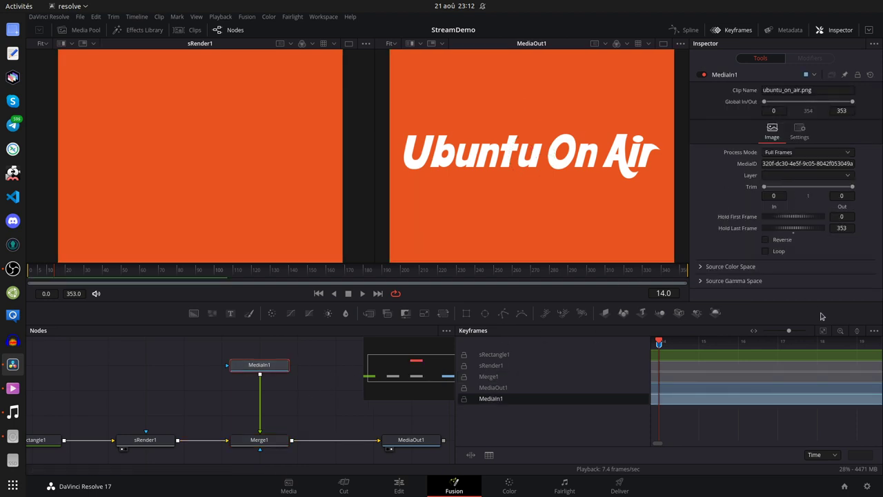
left_click(869, 31)
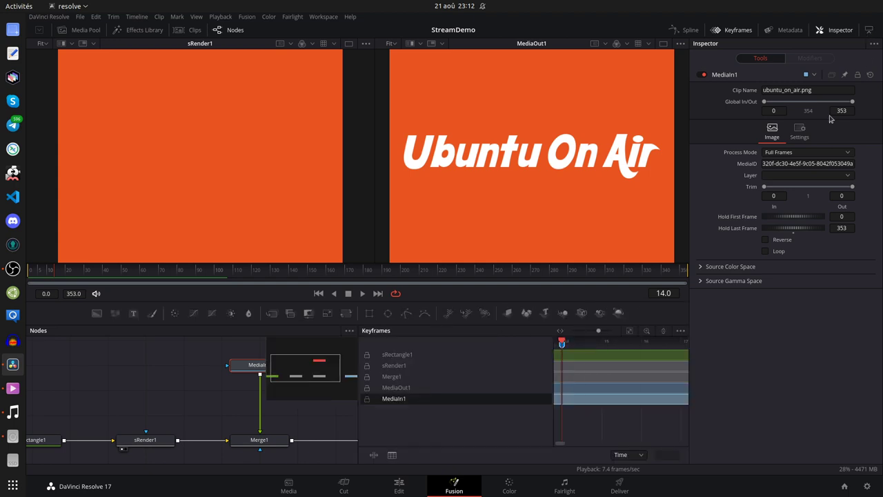
Hide the Keyframes panel and set MediaIn1's Global In to 14 in the Inspector's Image tab.
left_click(736, 31)
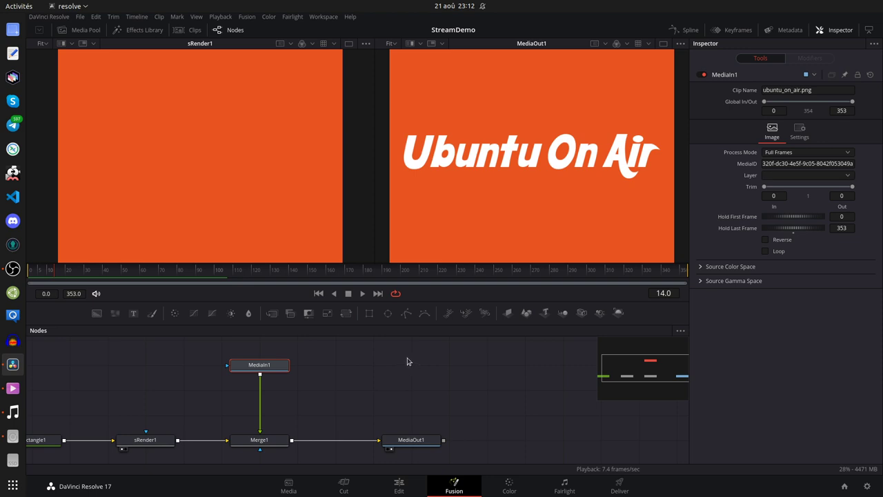
left_click(266, 365)
left_click(800, 133)
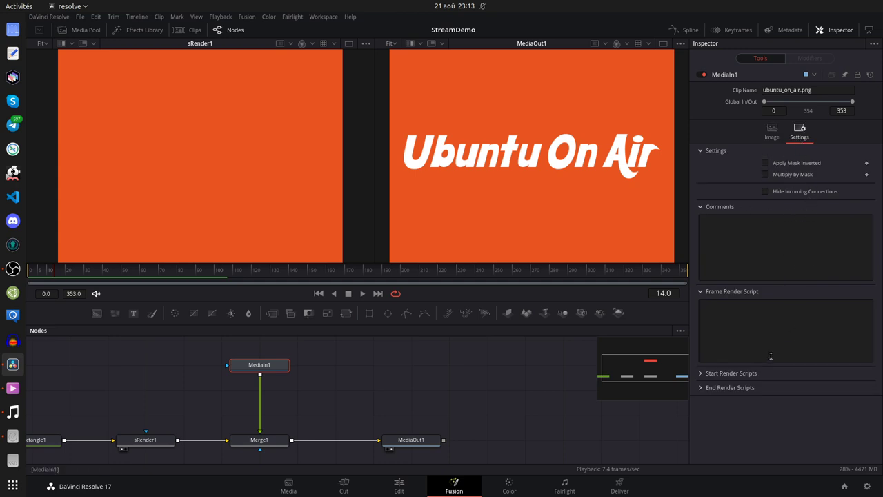
left_click(777, 134)
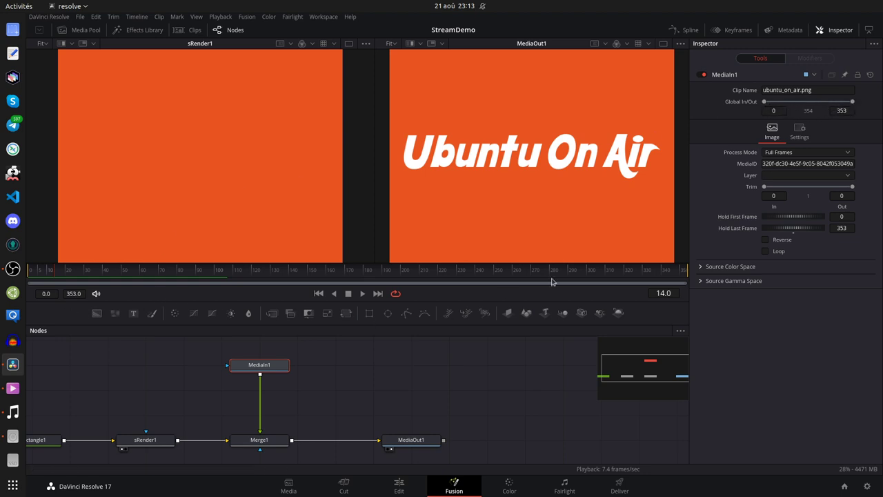
left_click(775, 110)
type("14")
key("Tab")
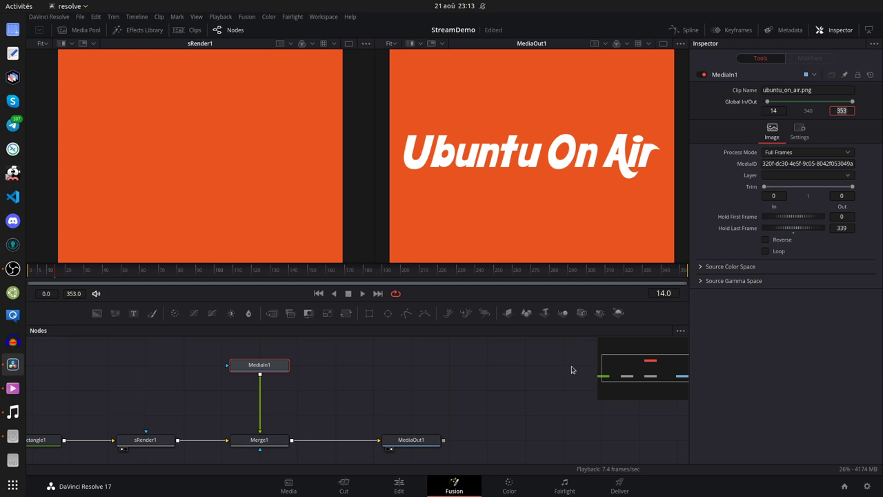
left_click(279, 367)
Add a Transform (Xf) node after MediaIn1 by searching 'transform' in the tool search.
key("shift+space")
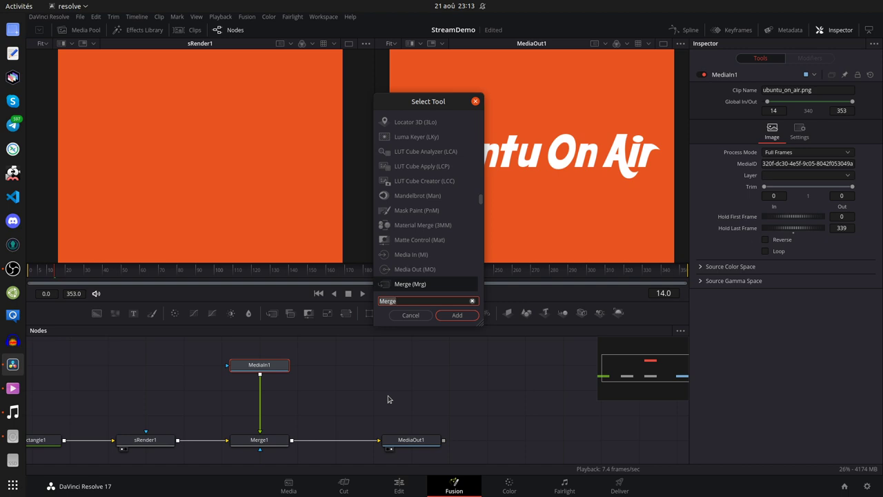
type("trans")
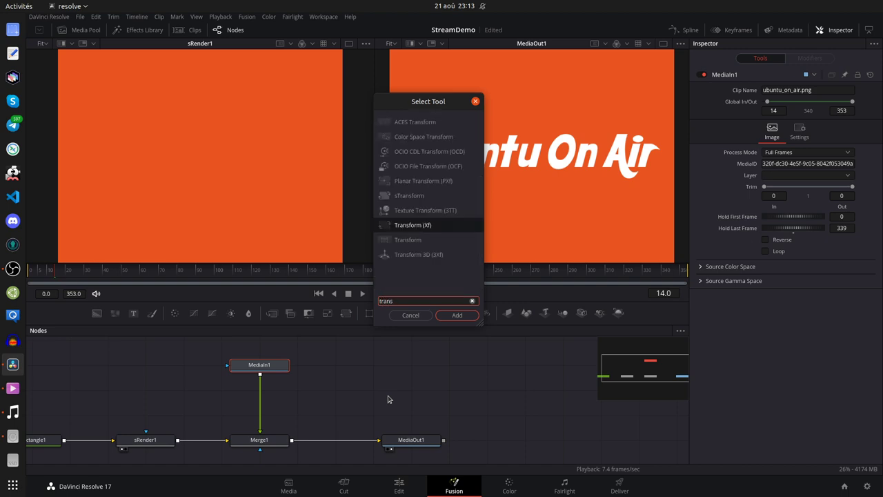
type("form")
left_click(457, 315)
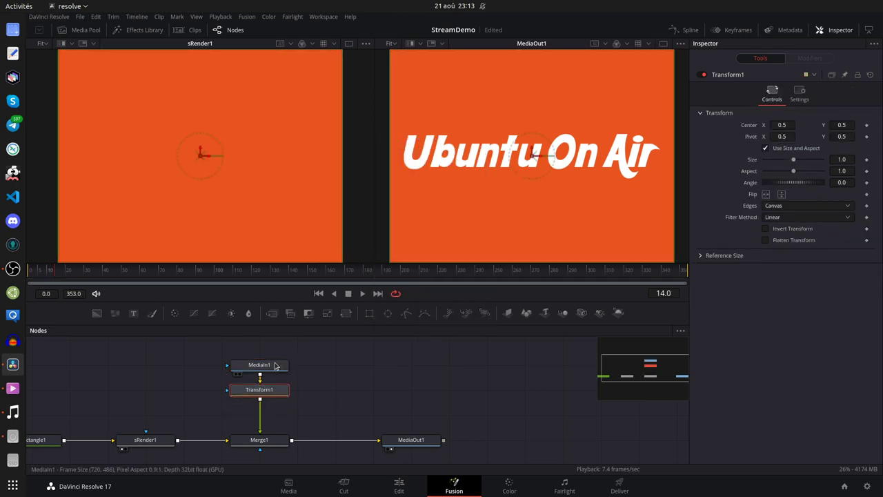
Test-spin the logo both ways with Transform1's Angle, restore Angle to 0, and save.
left_click_drag(279, 366, 279, 341)
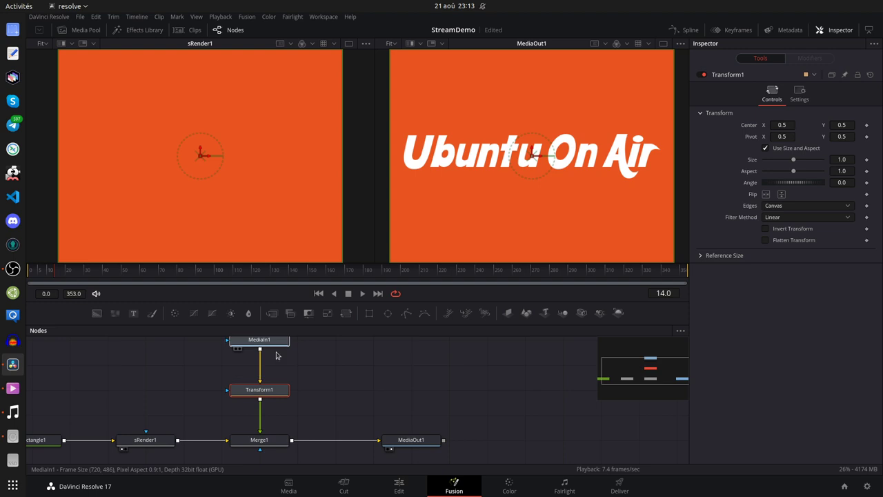
left_click(279, 390)
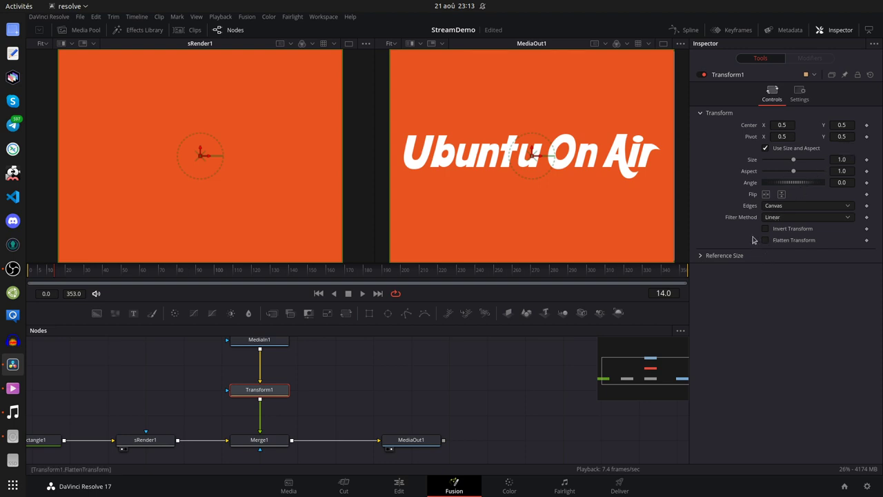
left_click(774, 97)
left_click_drag(809, 185, 781, 188)
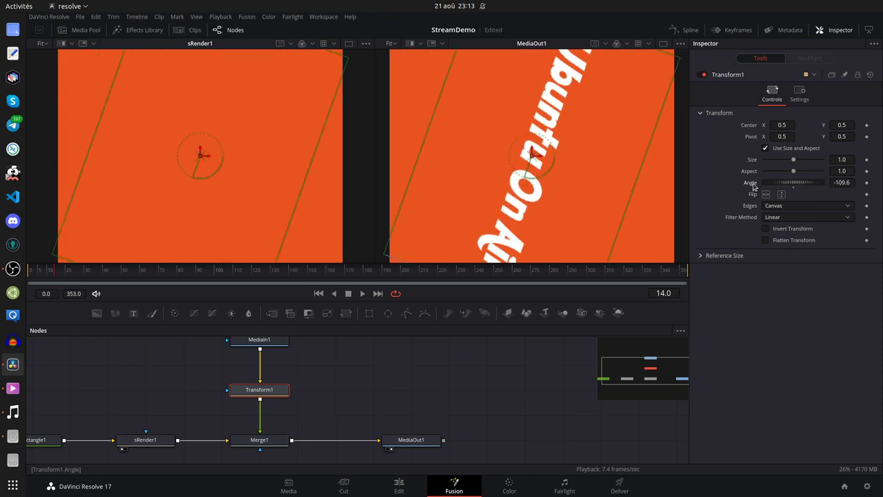
double_click(753, 185)
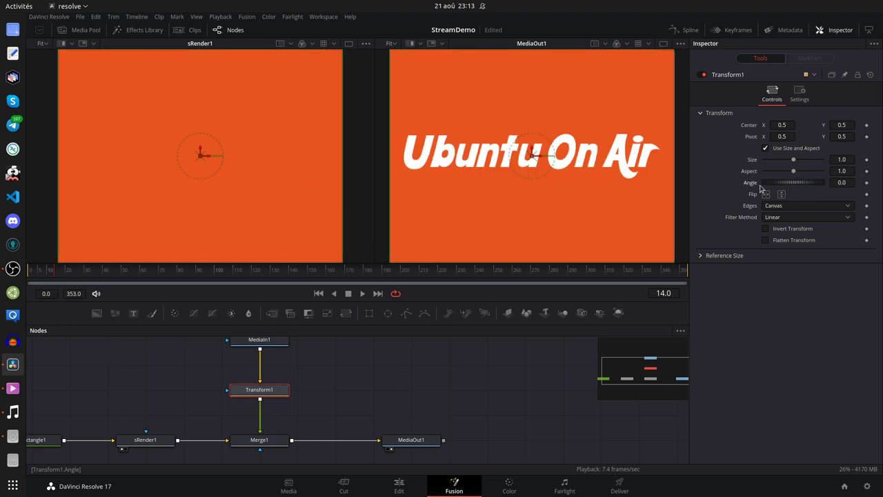
left_click_drag(761, 188, 793, 190)
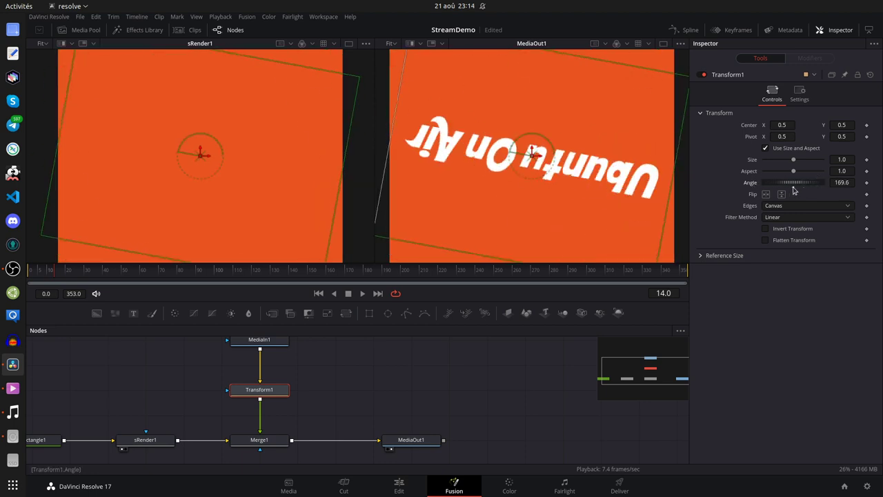
key("ctrl+z")
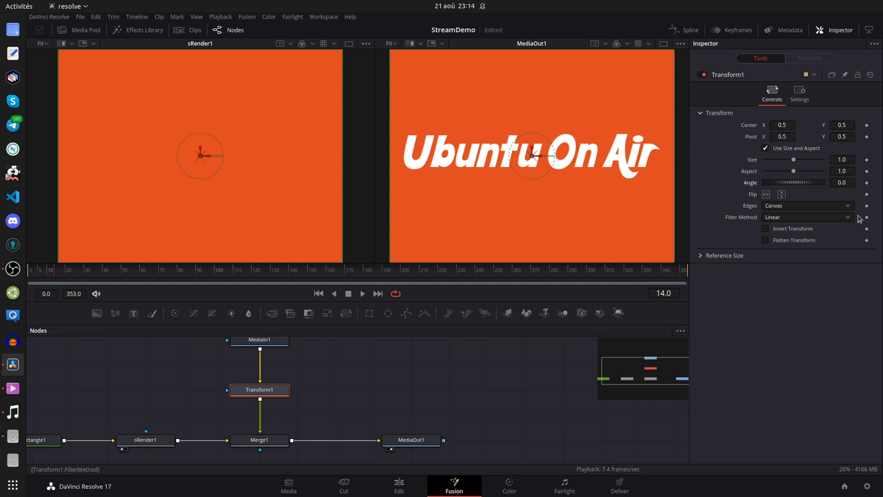
key("ctrl+s")
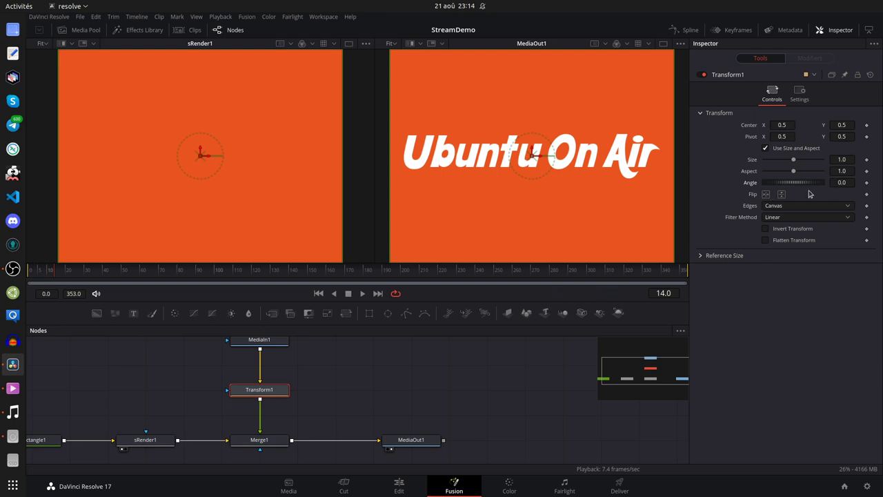
Keyframe Transform1's Angle at 0 on frame 14 and 720 on frame 64.
left_click(867, 183)
left_click(118, 274)
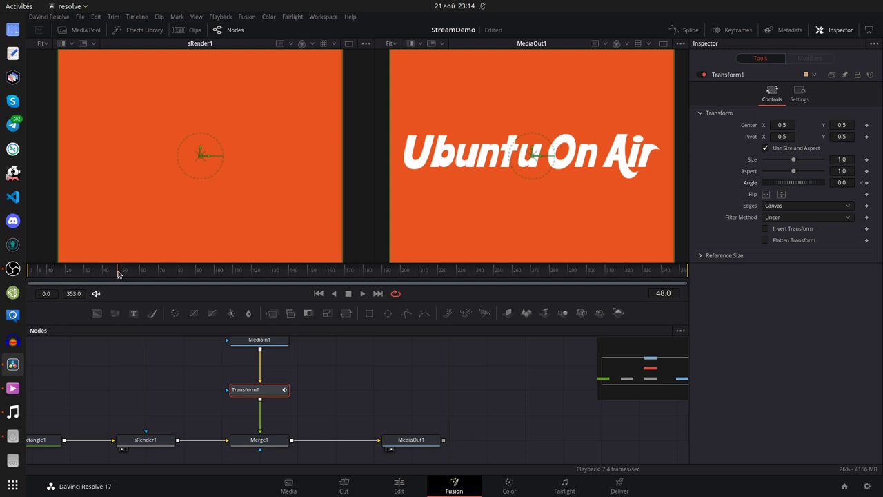
left_click_drag(118, 274, 145, 272)
left_click_drag(801, 185, 846, 183)
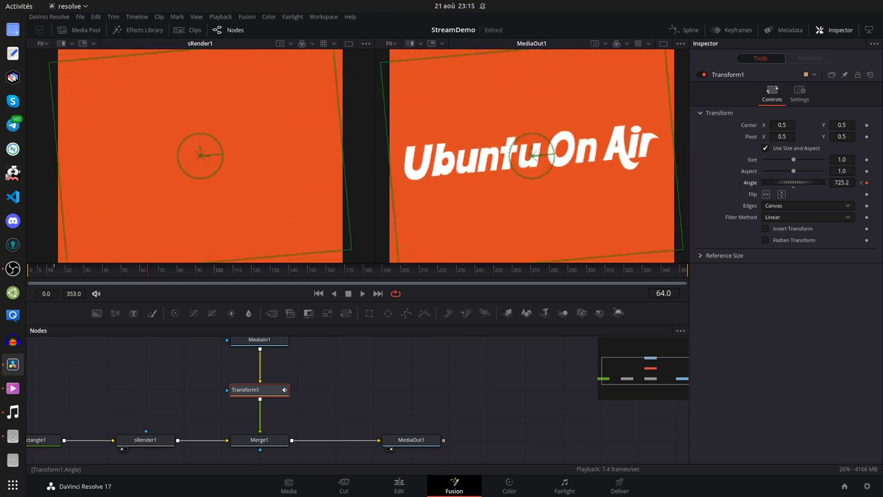
left_click(847, 183)
type("720")
key("Tab")
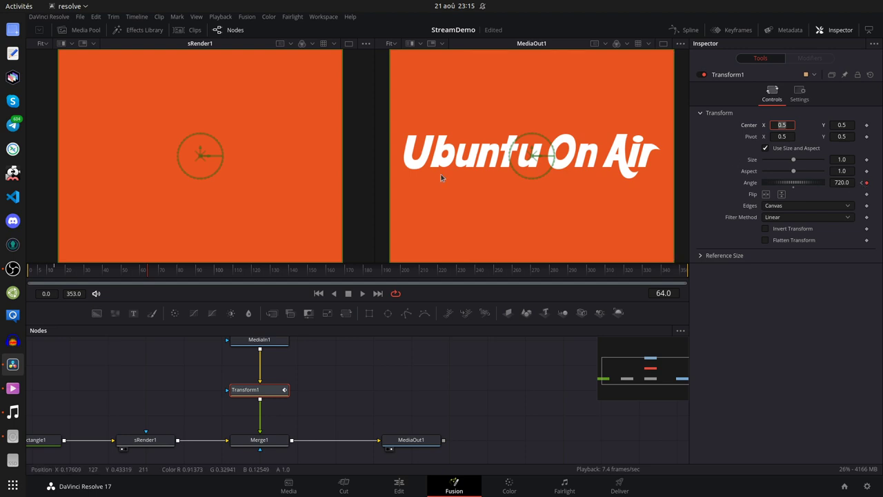
Scrub back from the first keyframe to preview the logo starting to spin.
left_click(861, 183)
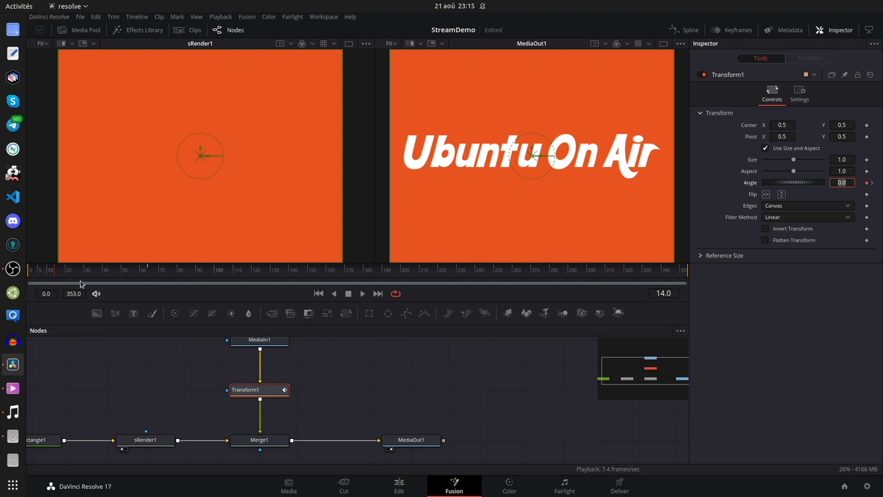
left_click(54, 270)
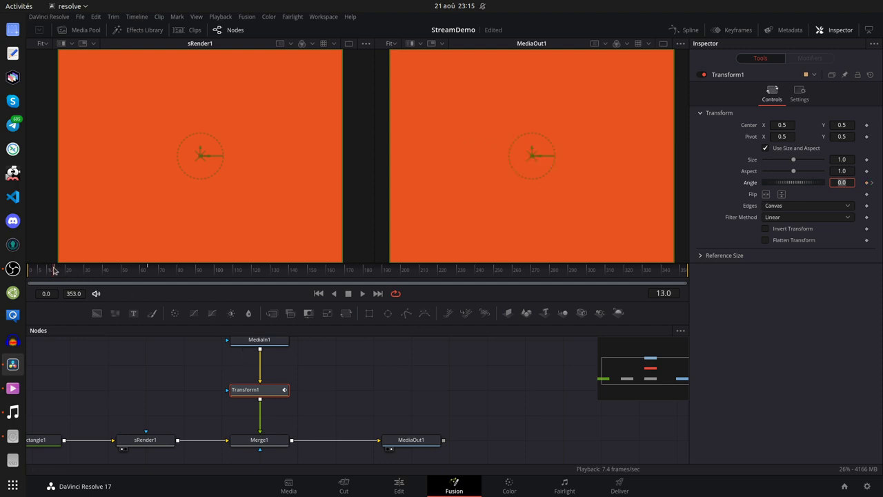
mouse_move(54, 270)
left_mouse_down()
mouse_move(147, 272)
mouse_move(54, 274)
left_mouse_up()
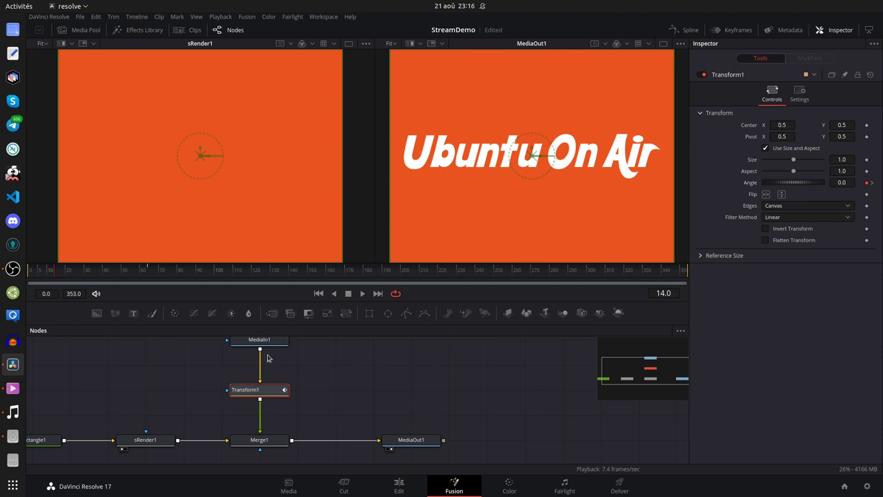
Add a plain Transform node after MediaIn1 using the tool search.
left_click(297, 378)
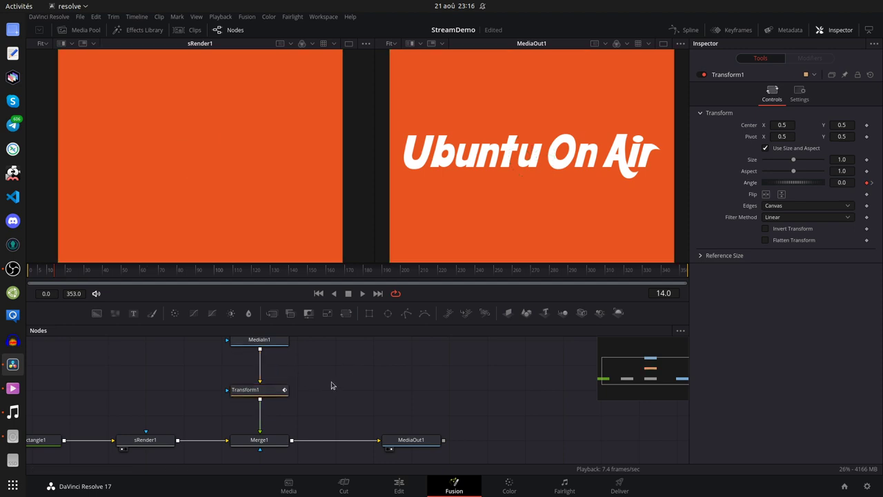
left_click(283, 345)
scroll(345, 386, "up", 1)
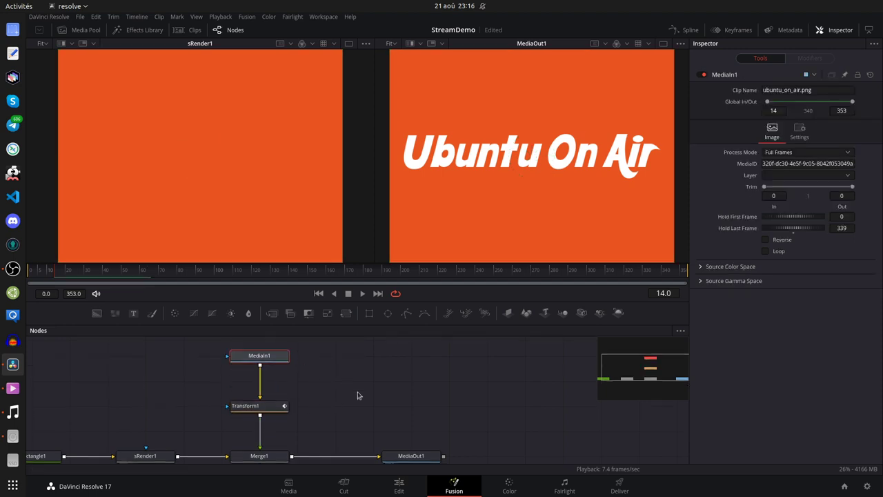
key("shift+space")
type("transform")
key("BackSpace")
key("BackSpace")
key("BackSpace")
key("BackSpace")
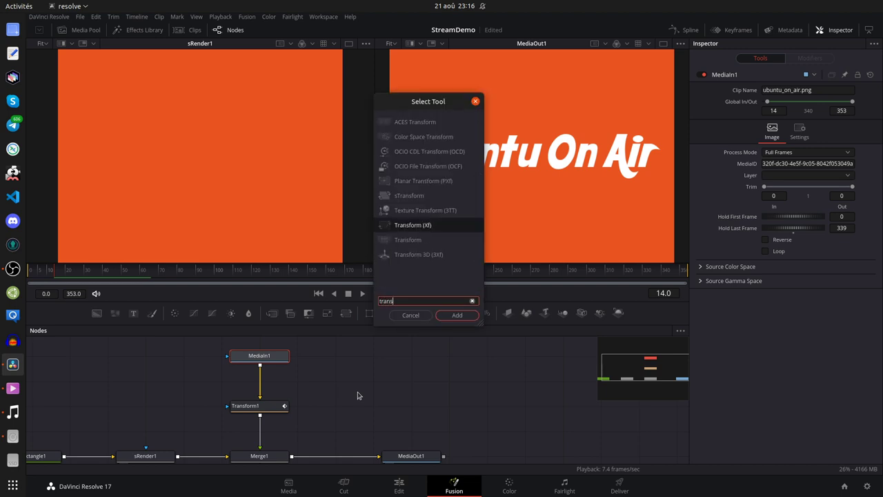
key("Down")
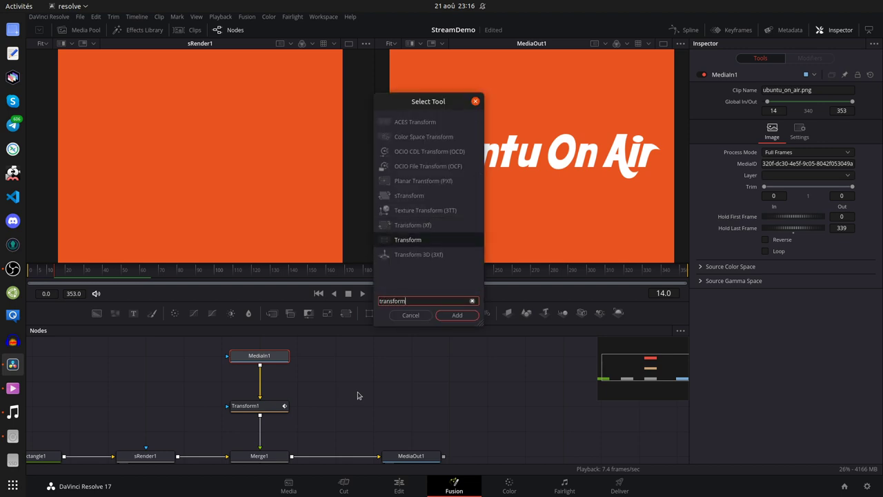
left_click(416, 240)
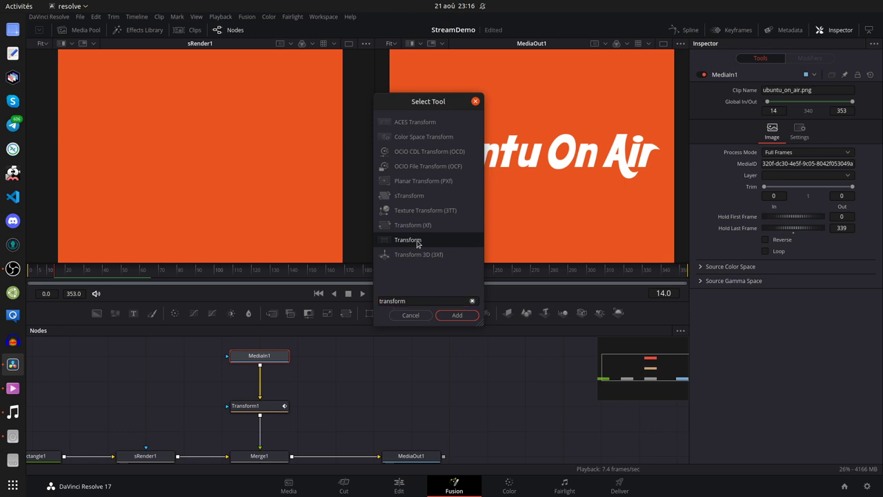
left_click(457, 315)
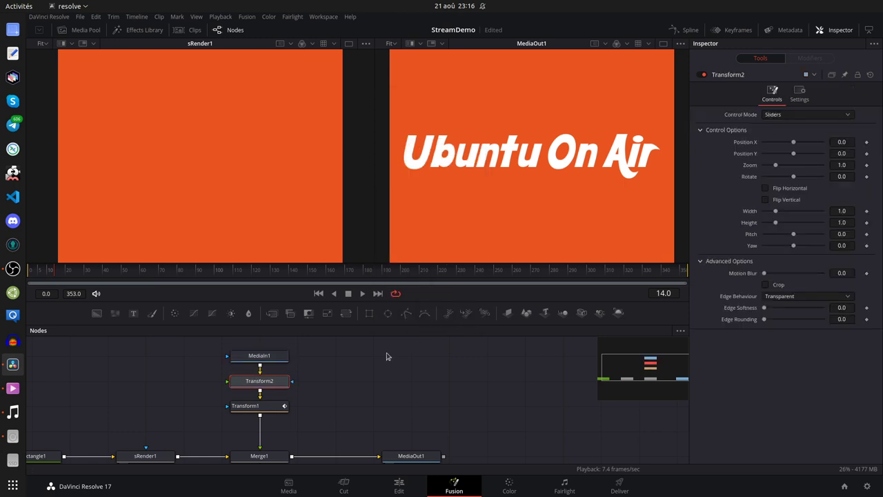
Delete Transform1 and move Transform2 into its place.
left_click(288, 405)
key("Delete")
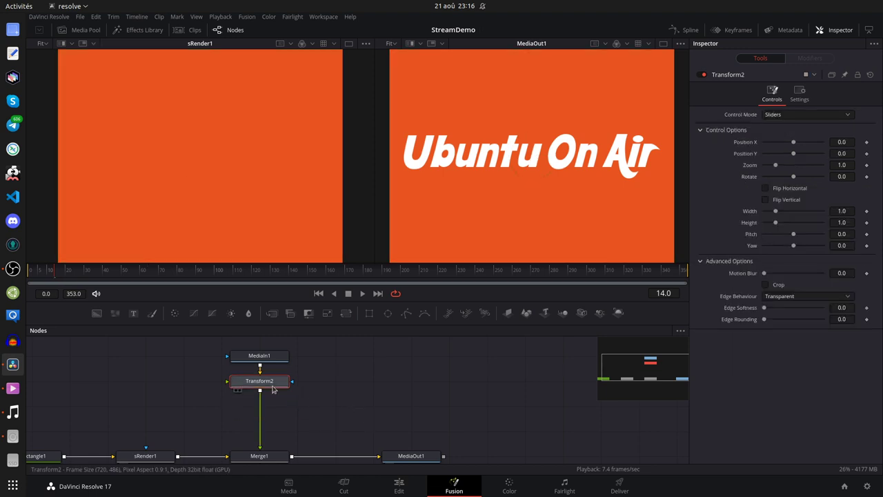
left_click_drag(275, 385, 276, 409)
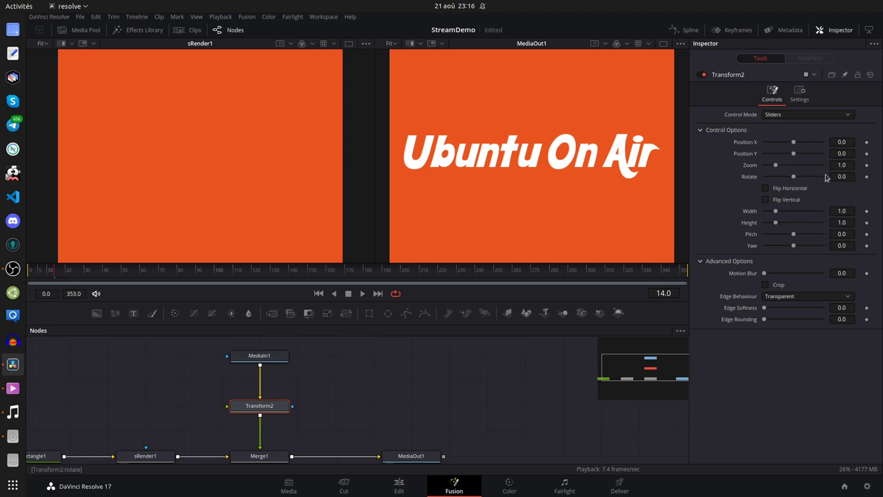
Keyframe Transform2's Rotate at 0 on frame 14 and 720 on frame 62.
left_click(867, 176)
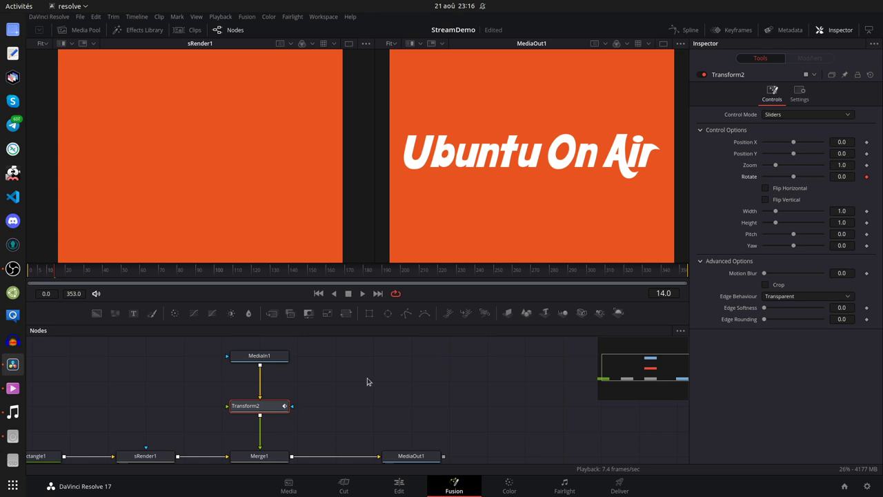
left_click(158, 278)
left_click_drag(158, 278, 146, 277)
left_click_drag(146, 277, 143, 278)
left_click(841, 176)
type("720")
key("Tab")
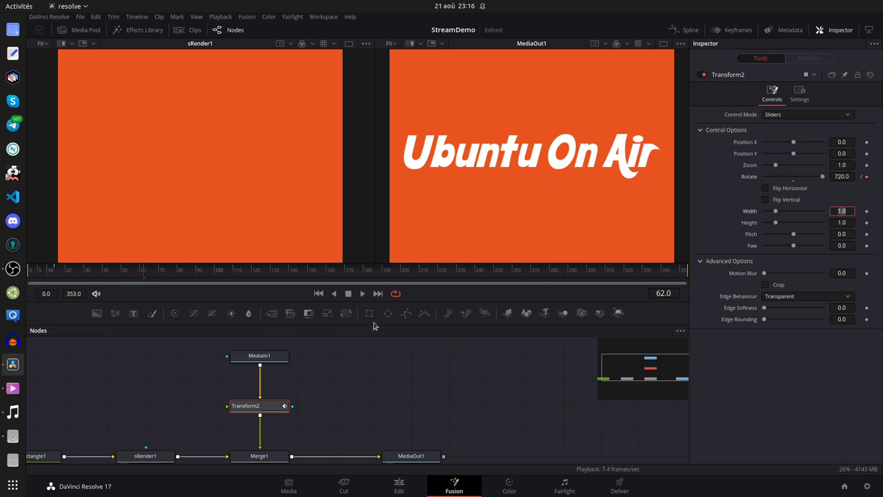
left_click_drag(137, 274, 89, 277)
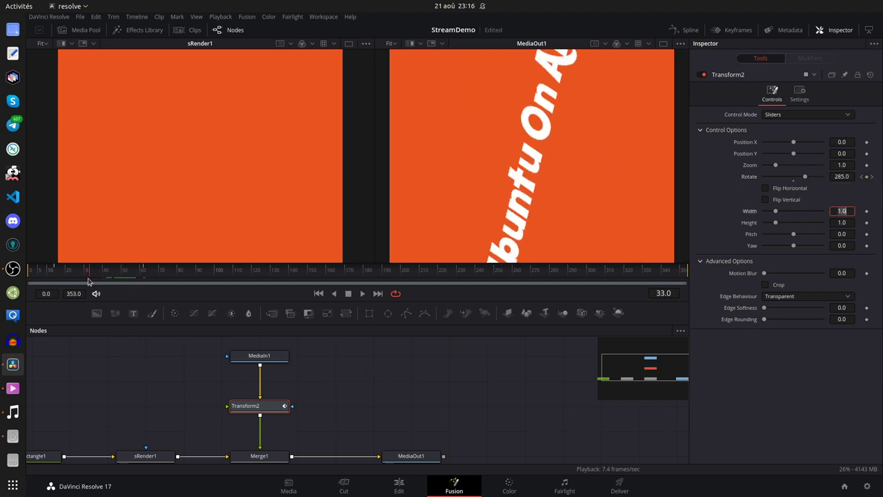
left_click(861, 177)
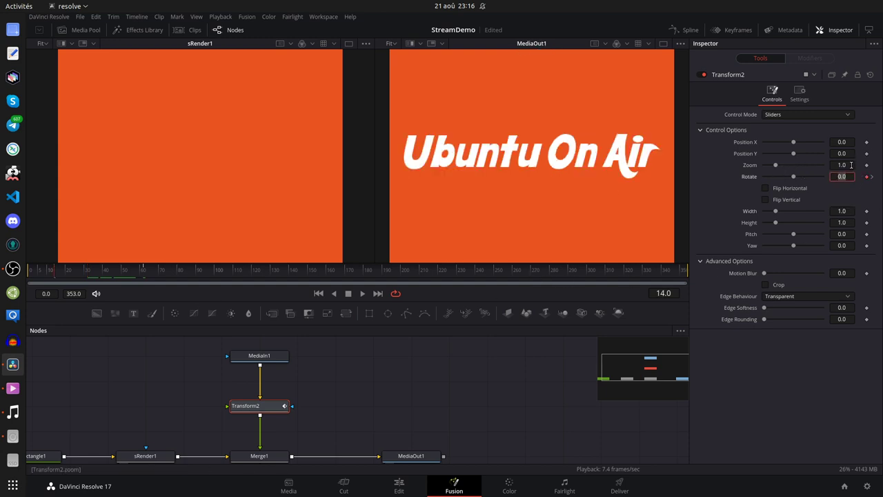
Enter 0 in Transform2's Zoom at frame 14 so it clamps to 0.001, then select MediaIn1.
left_click_drag(850, 165, 843, 166)
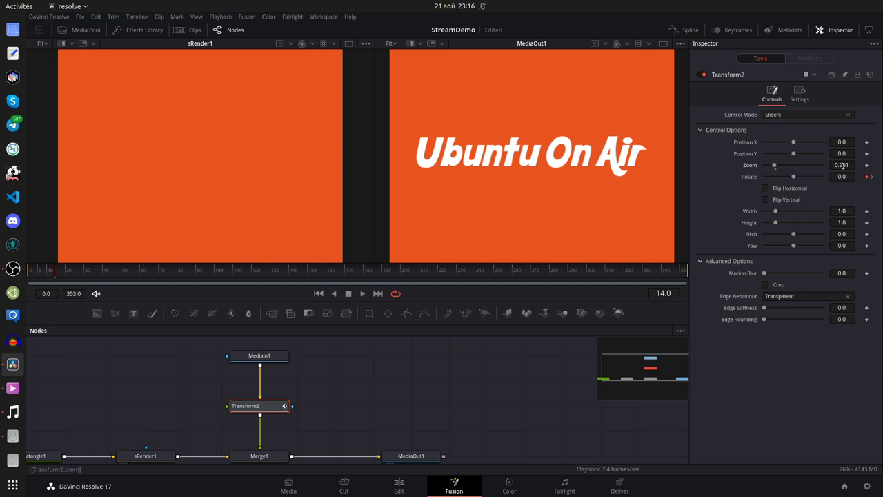
left_click(843, 165)
type("0")
left_click(846, 176)
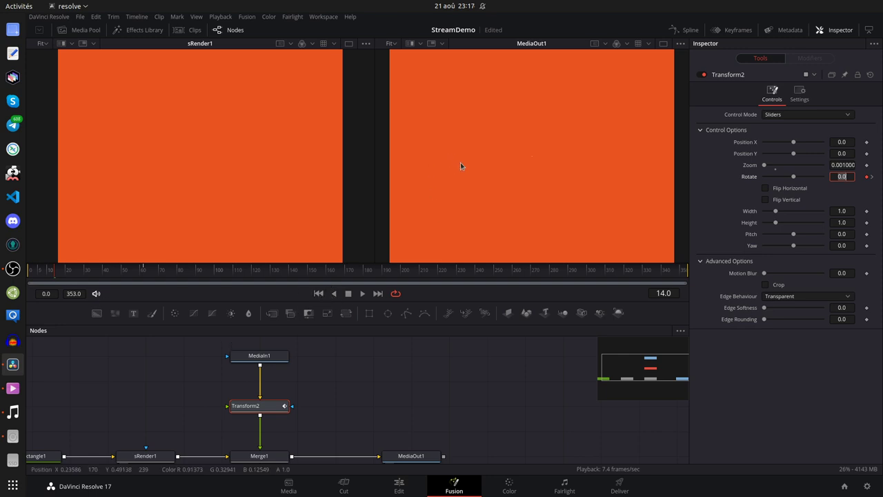
left_click(469, 181)
left_click(257, 357)
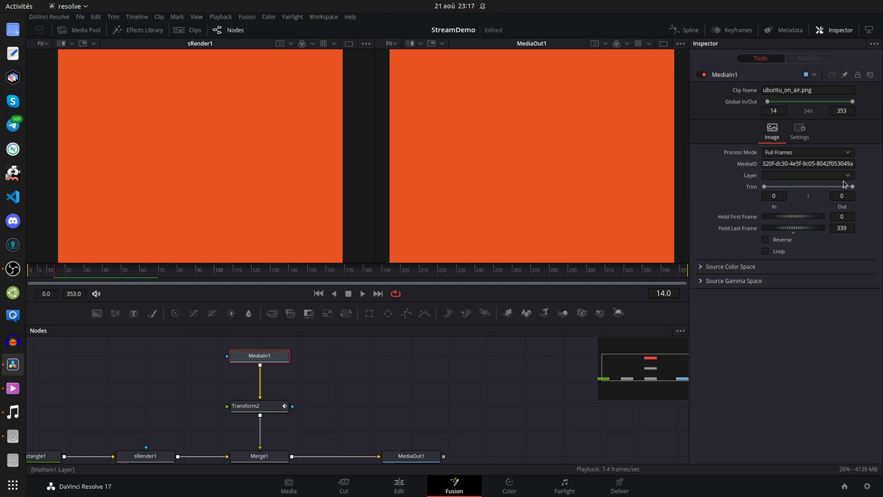
Set Transform2's Zoom to 1.0 at frame 62.
left_click(259, 409)
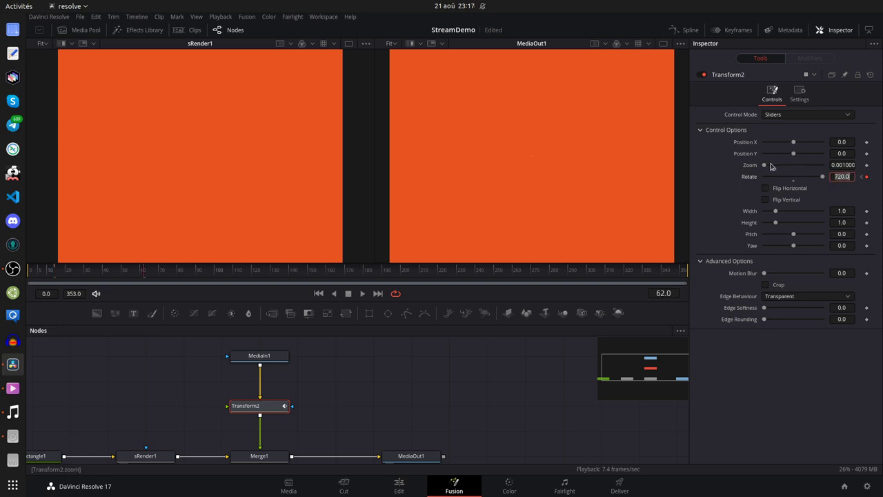
mouse_move(765, 166)
left_mouse_down()
mouse_move(785, 167)
mouse_move(777, 165)
left_mouse_up()
left_click(842, 165)
type("1.077")
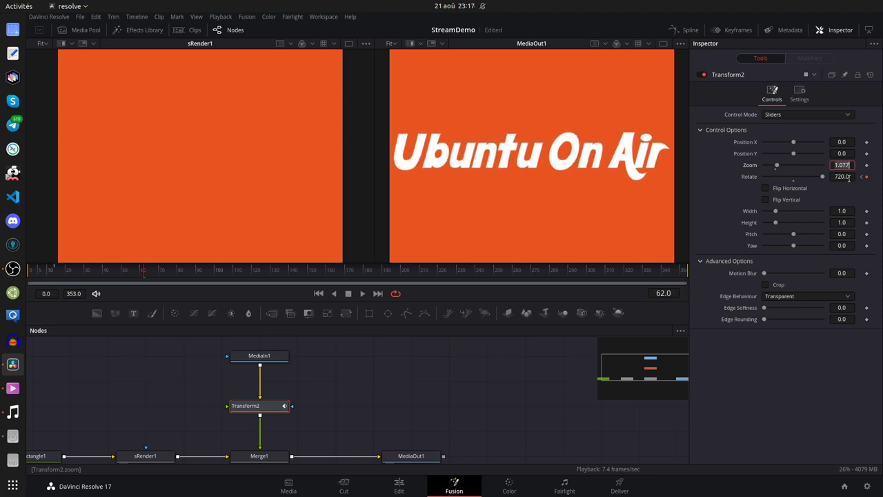
key("Tab")
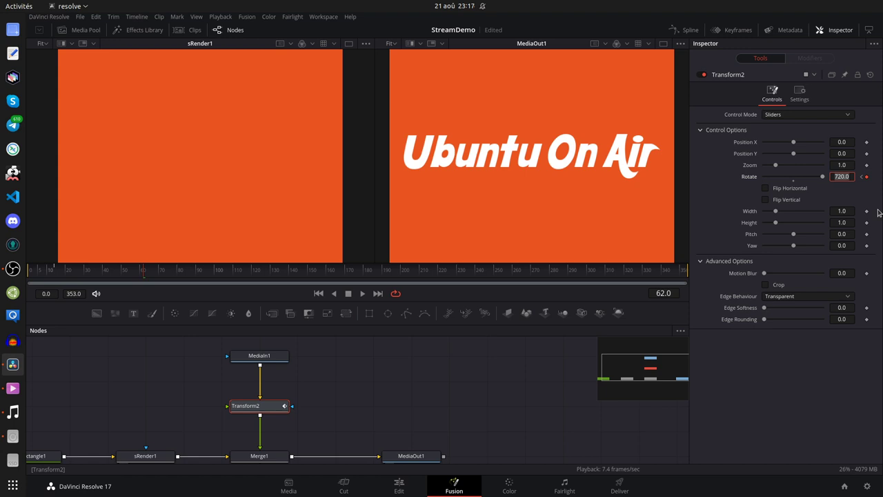
key("shift+Tab")
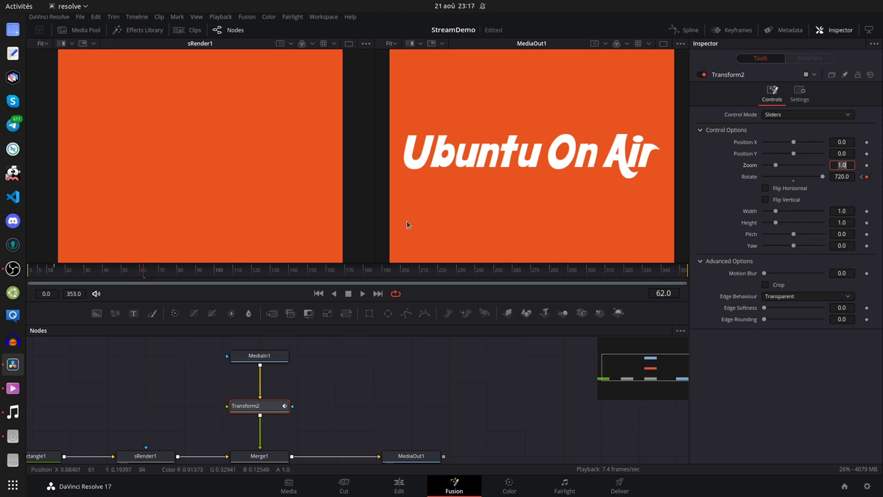
Play the spinning logo from the start, then return to frame 62.
left_click(48, 273)
left_click(364, 294)
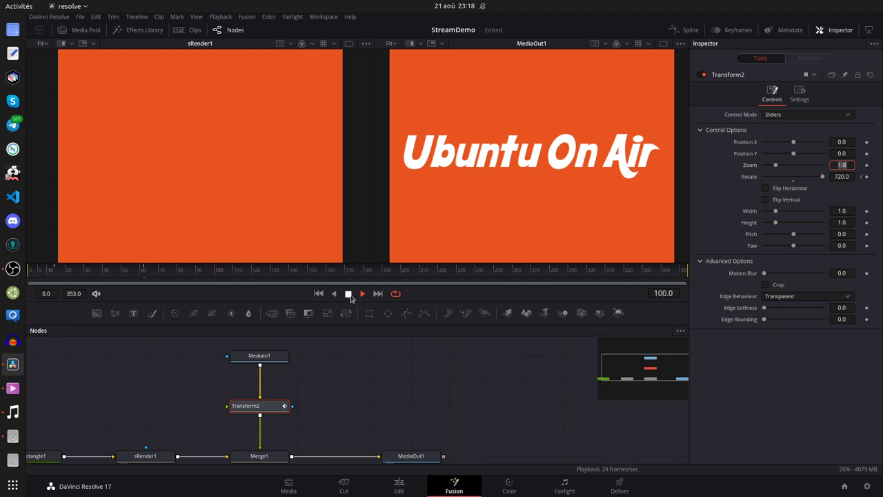
left_click(349, 295)
left_click_drag(218, 273, 144, 277)
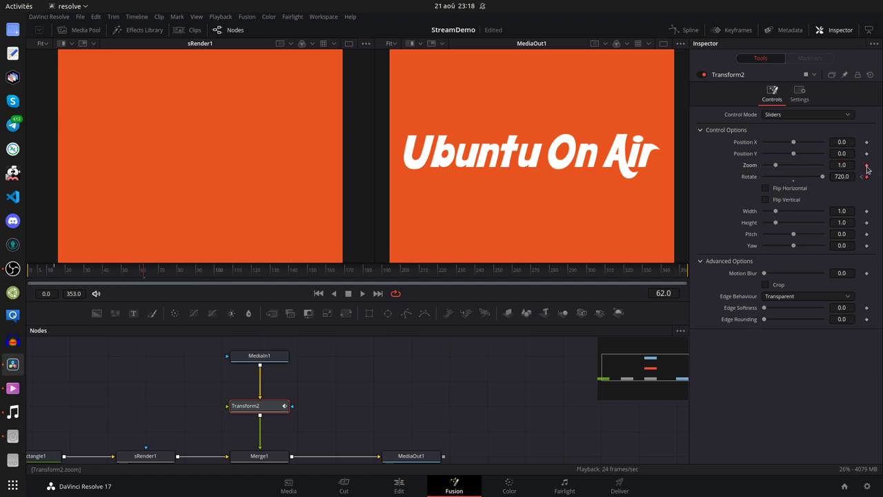
Keyframe Zoom 1.0 at frame 62 and 0 at frame 14, then play it back.
left_click(866, 166)
left_click(861, 178)
key("shift+Tab")
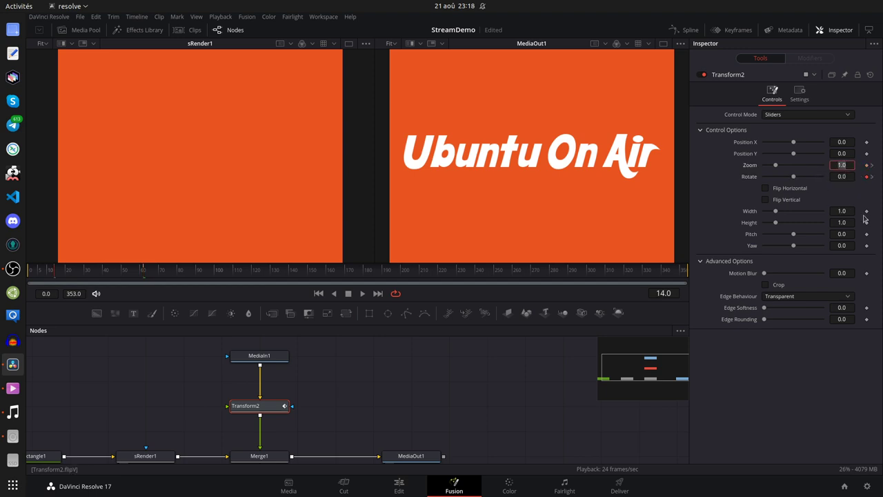
type("0")
key("Tab")
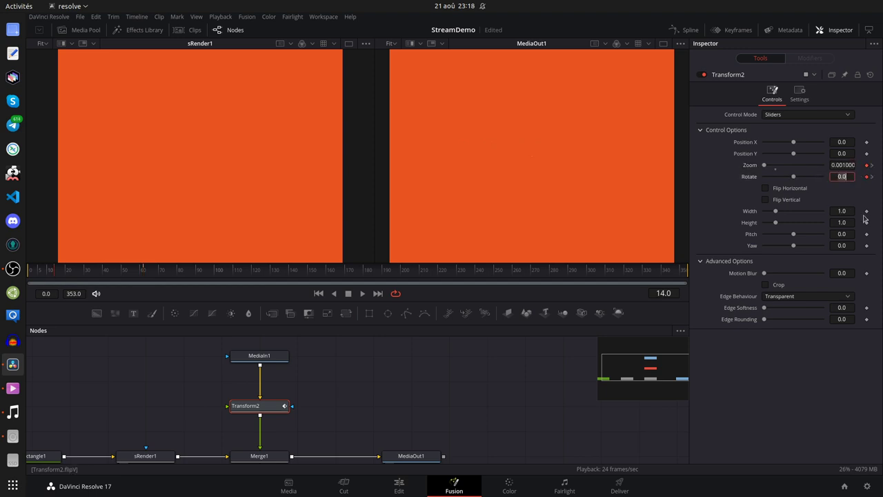
left_click(360, 295)
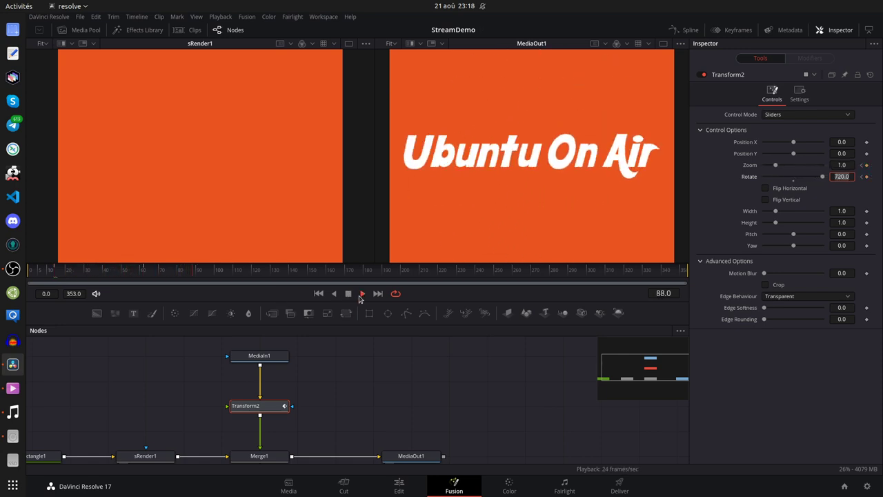
left_click(359, 295)
left_click_drag(219, 273, 146, 274)
Change Rotate at frame 62 to -1080 and replay the zoom-and-spin animation.
left_click(839, 177)
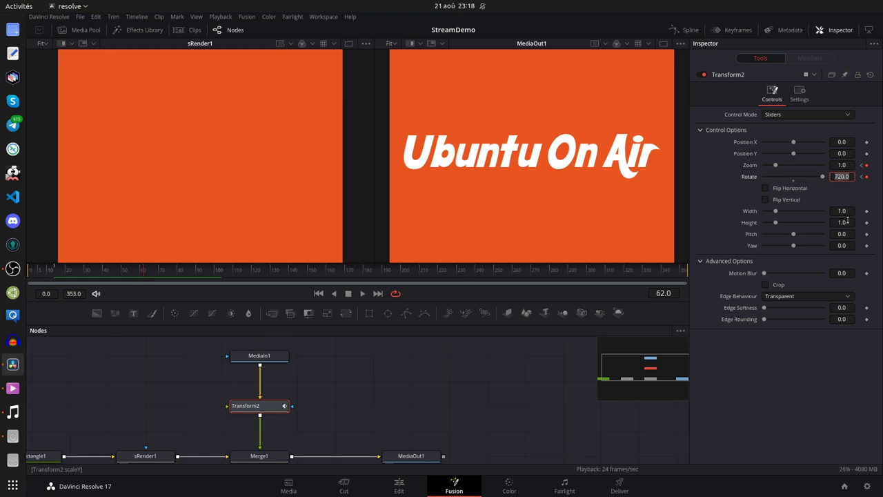
type("1080")
key("Tab")
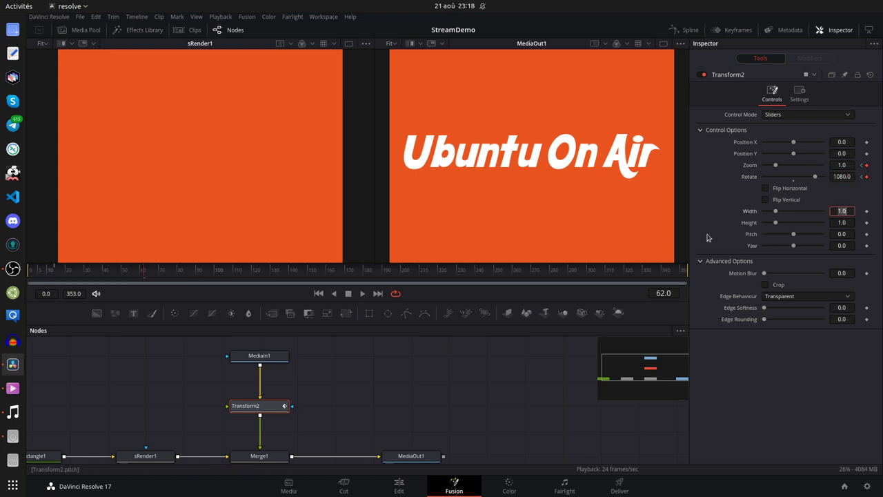
left_click(836, 176)
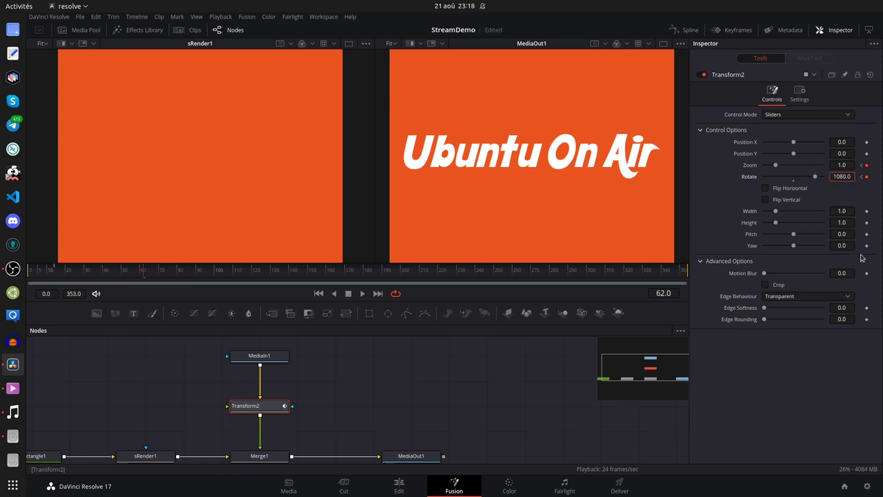
type("-")
key("Tab")
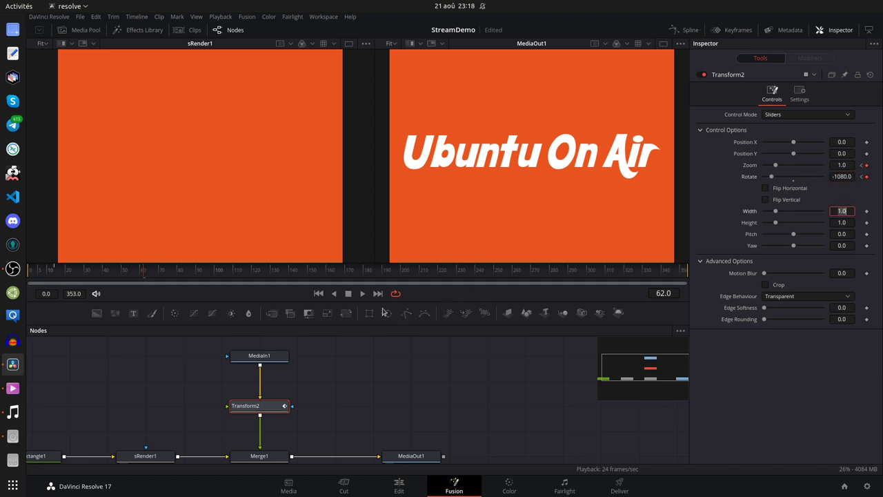
left_click(862, 166)
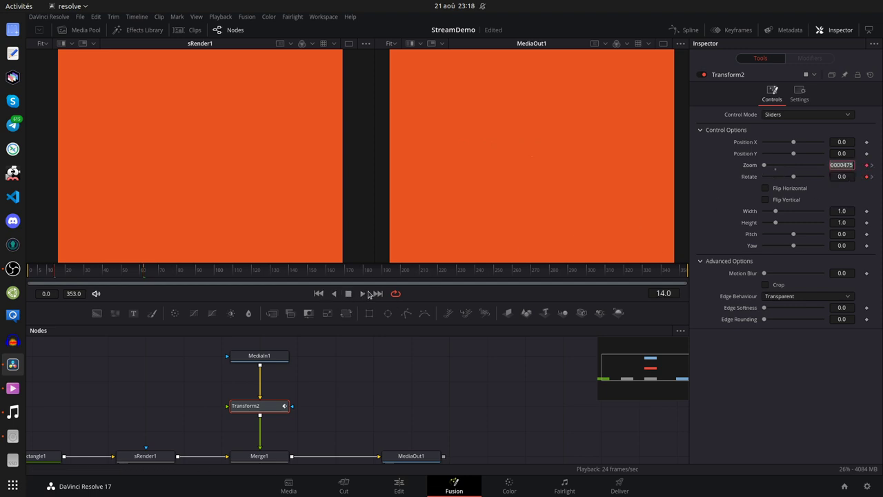
left_click(366, 293)
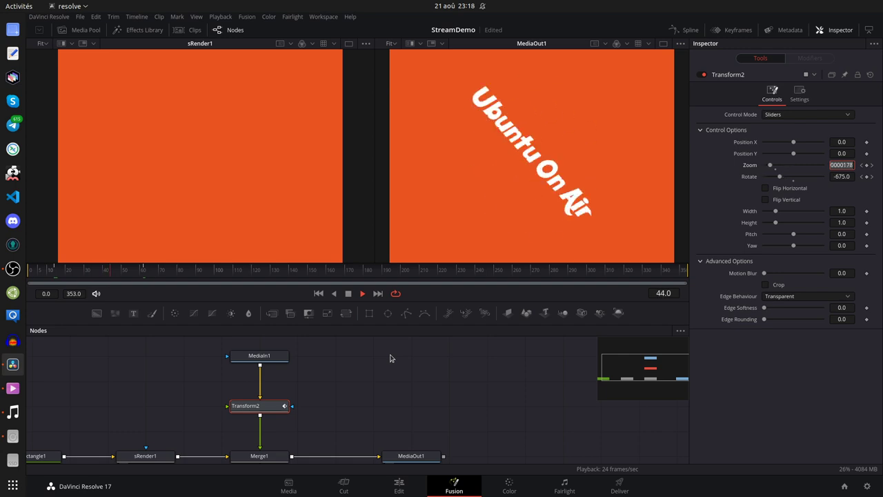
left_click(350, 295)
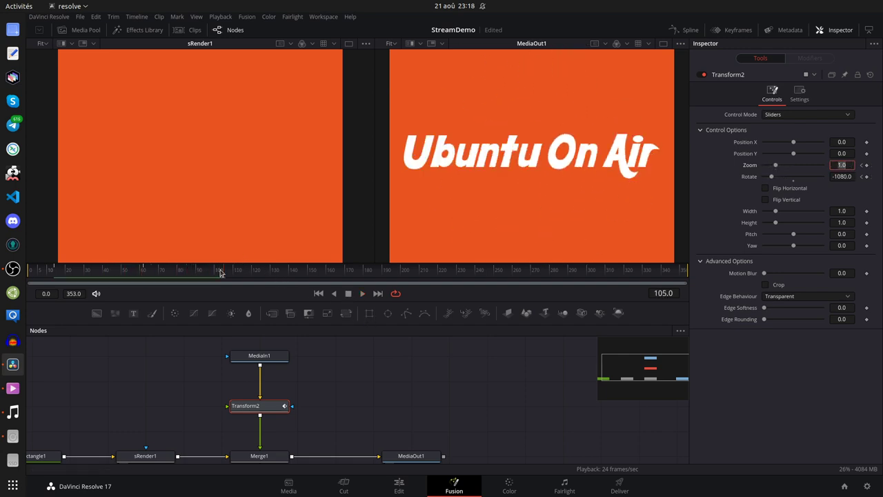
left_click_drag(220, 273, 145, 276)
Open and enlarge the Spline editor, showing the Zoom curve fitted to the graph.
left_click(686, 29)
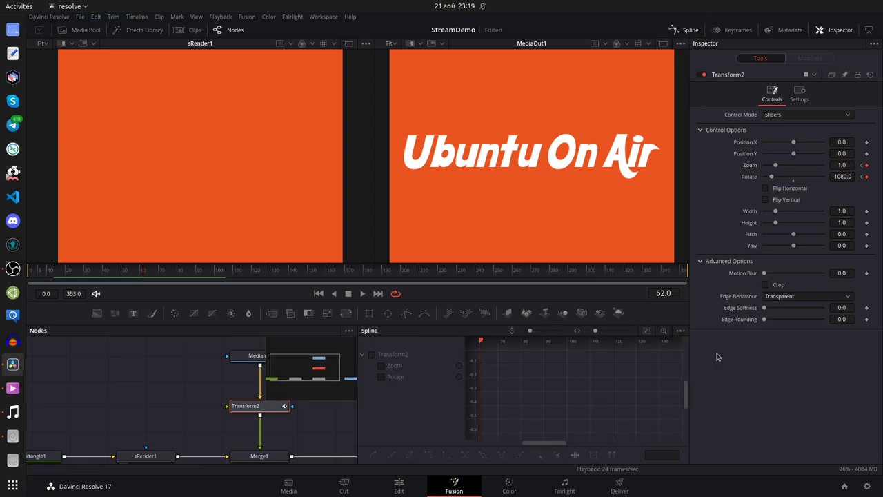
left_click(869, 29)
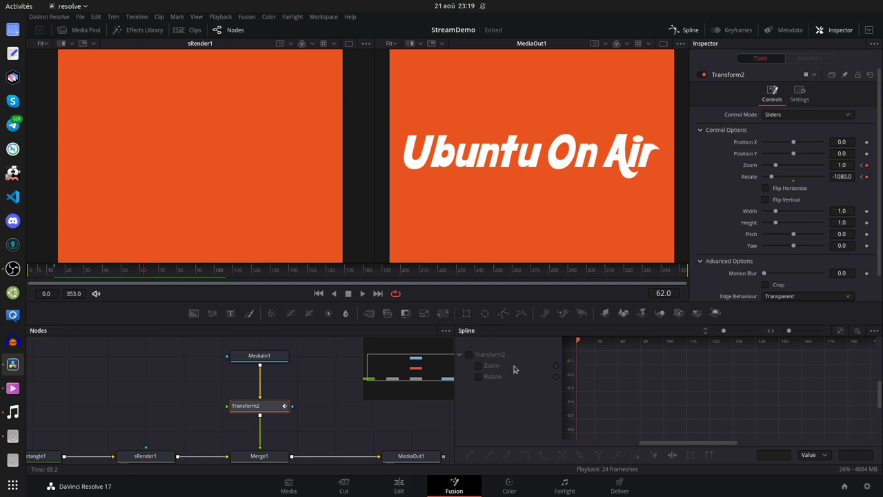
left_click(478, 366)
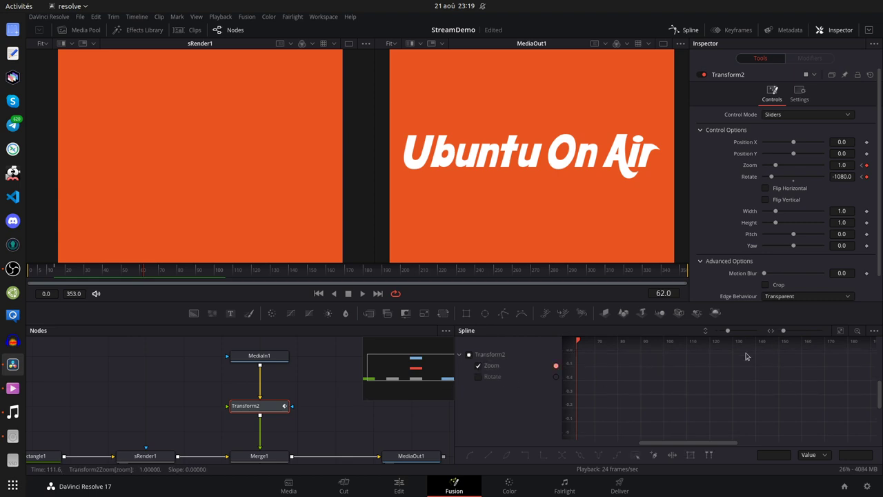
left_click(841, 332)
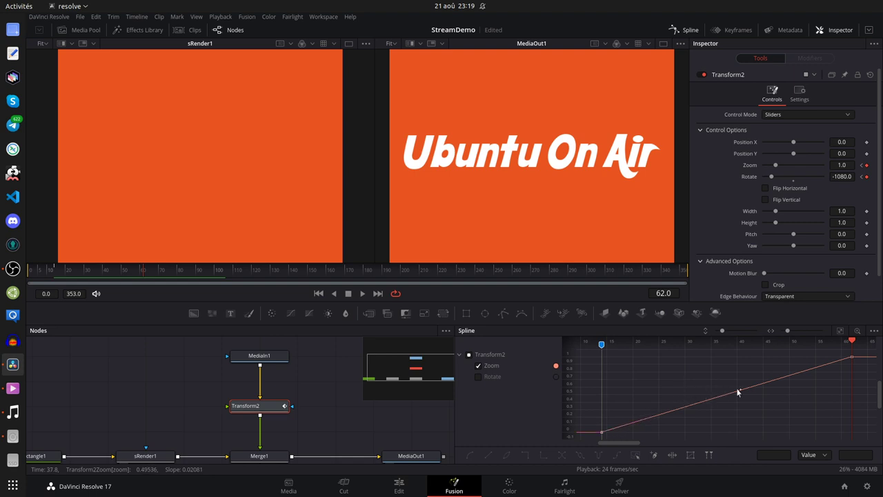
Add and remove a mid Zoom keyframe, then smooth the last Zoom keyframe with S.
left_click(853, 360)
left_click(742, 391)
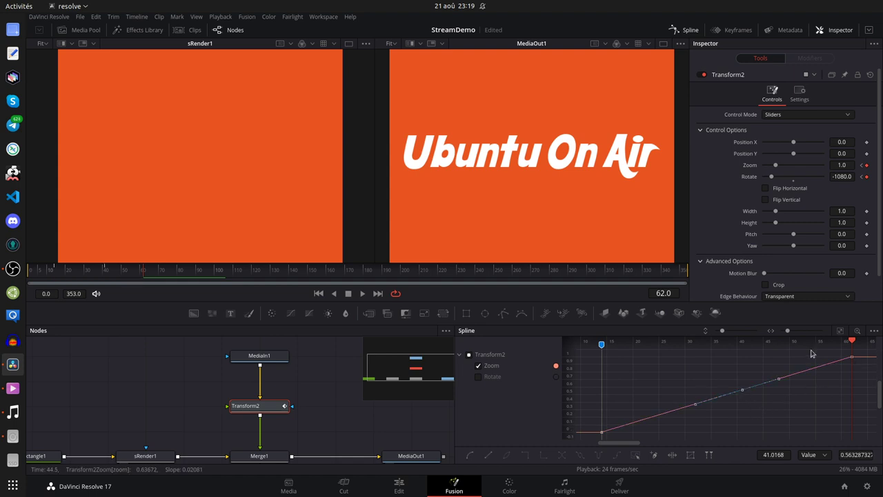
left_click(781, 398)
left_click(742, 392)
key("Delete")
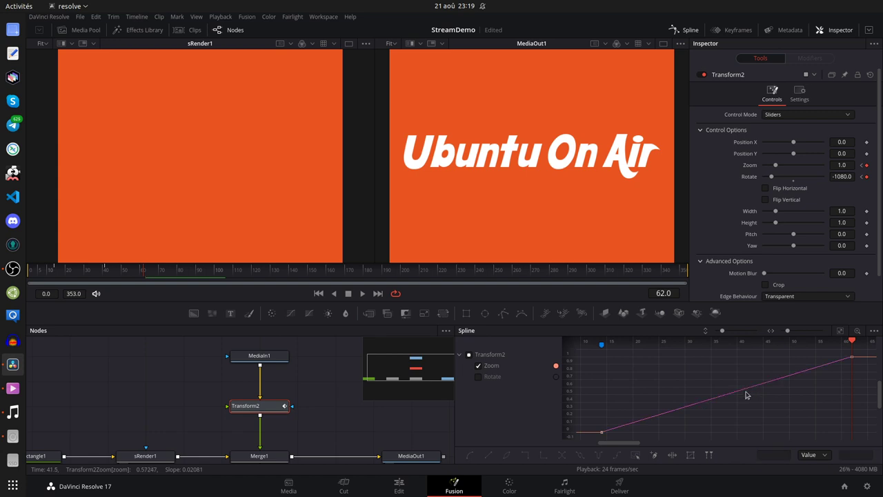
left_click(850, 358)
key("s")
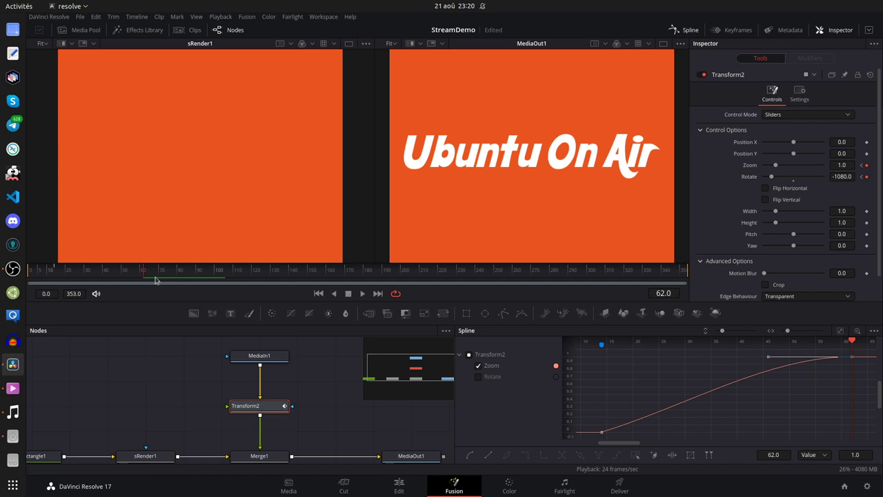
Play and scrub the animation from frame 12 to preview the zoom.
left_click(54, 269)
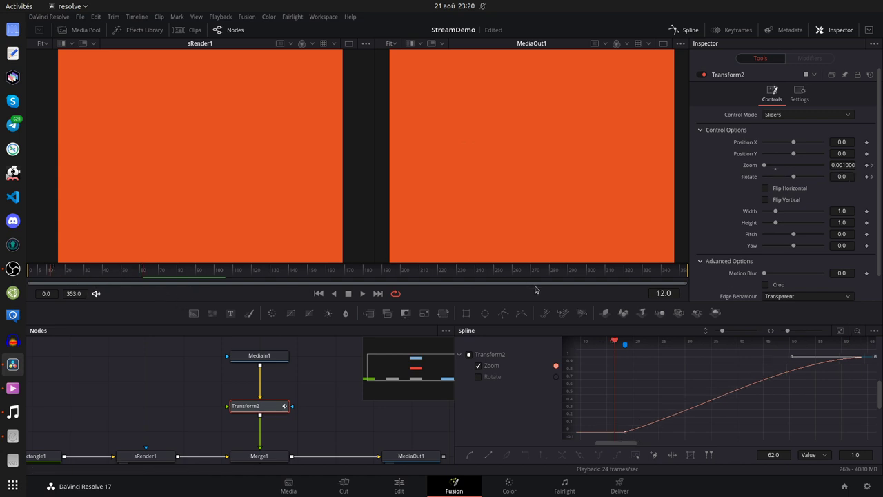
left_click(363, 294)
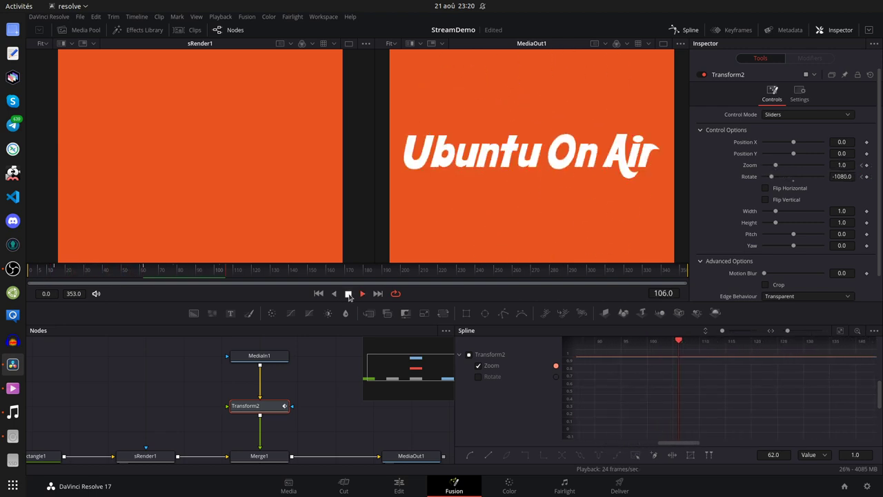
left_click(349, 294)
left_click_drag(240, 274, 137, 273)
left_click_drag(139, 272, 81, 299)
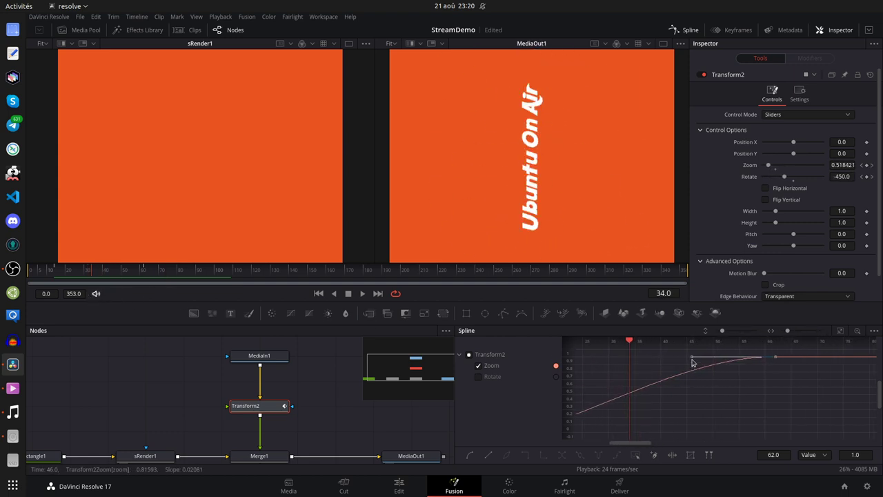
Drag the Zoom Bezier handle left to steepen the curve, then replay to check.
left_click_drag(690, 358, 576, 359)
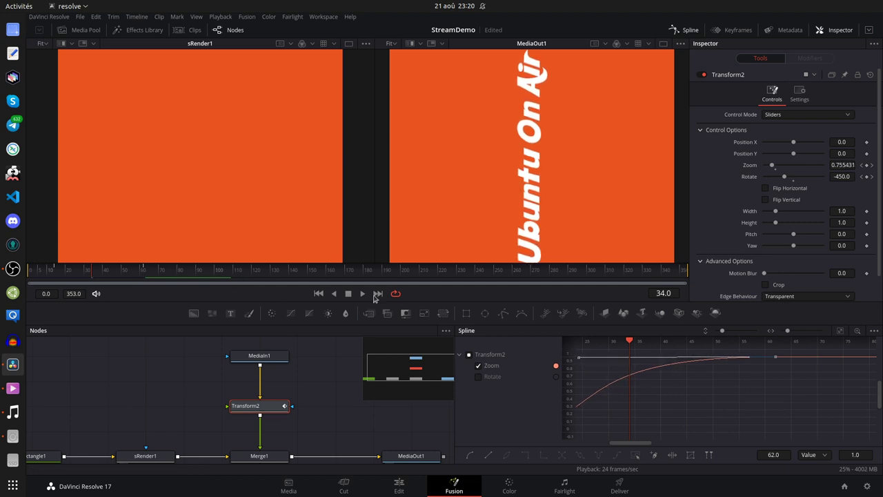
left_click(364, 294)
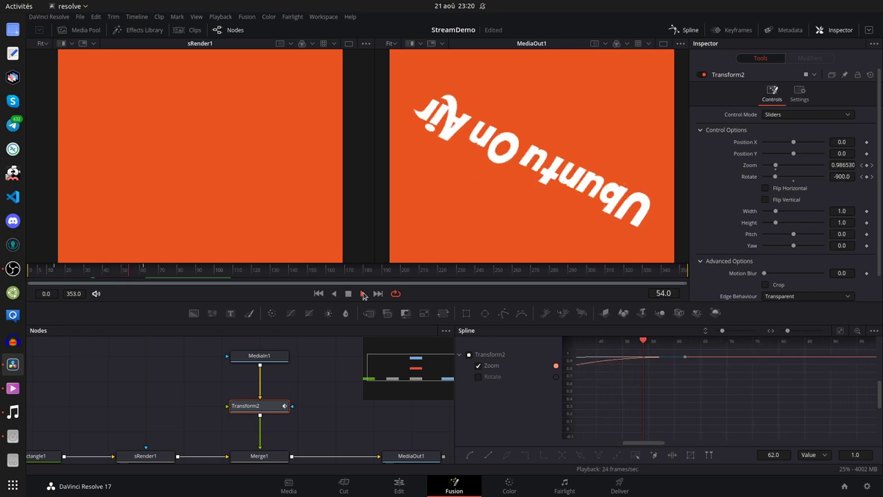
left_click(319, 293)
left_click(362, 293)
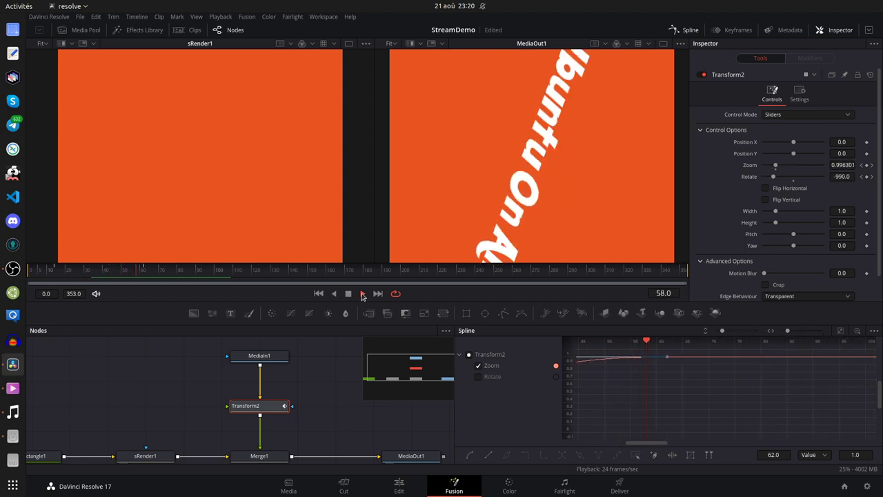
left_click(349, 293)
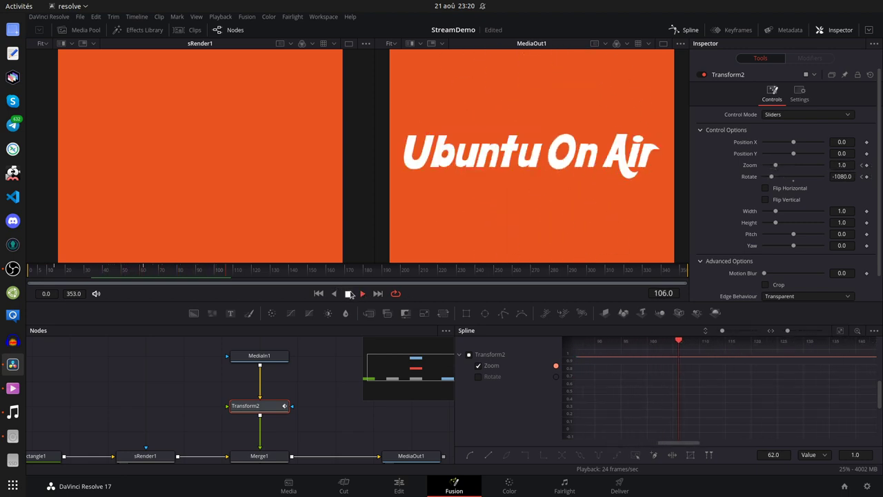
left_click_drag(670, 444, 613, 451)
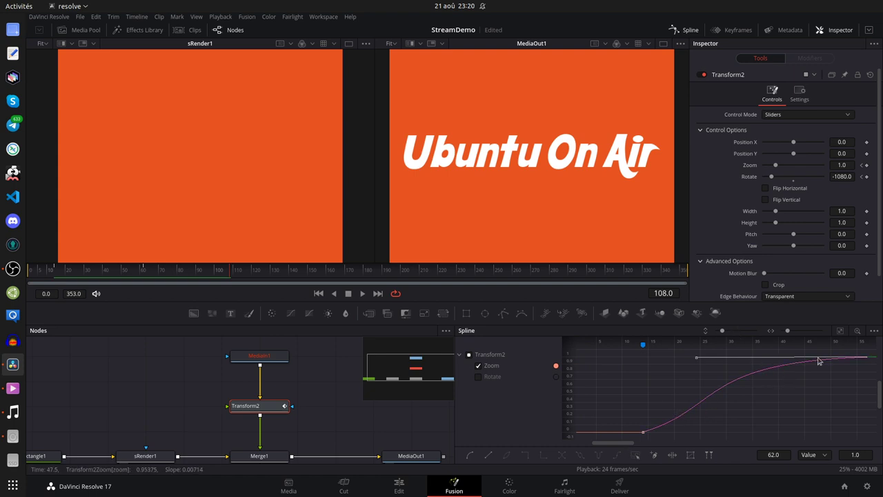
left_click(641, 431)
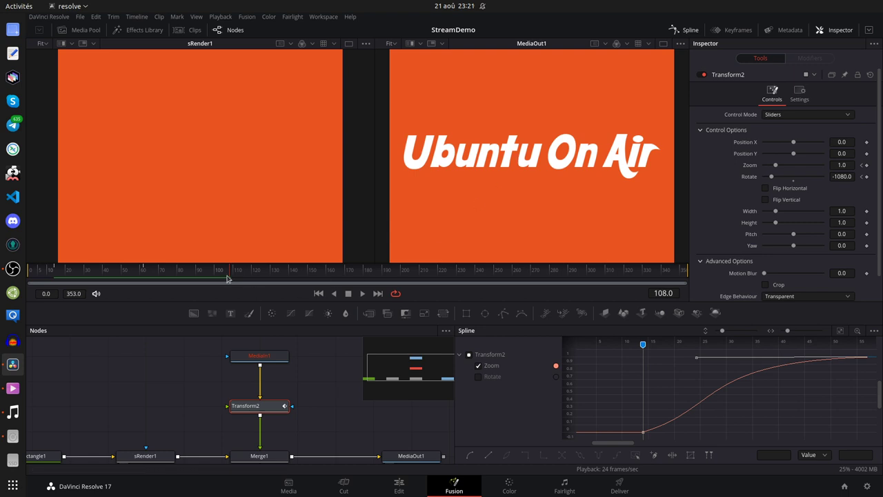
left_click_drag(228, 278, 76, 274)
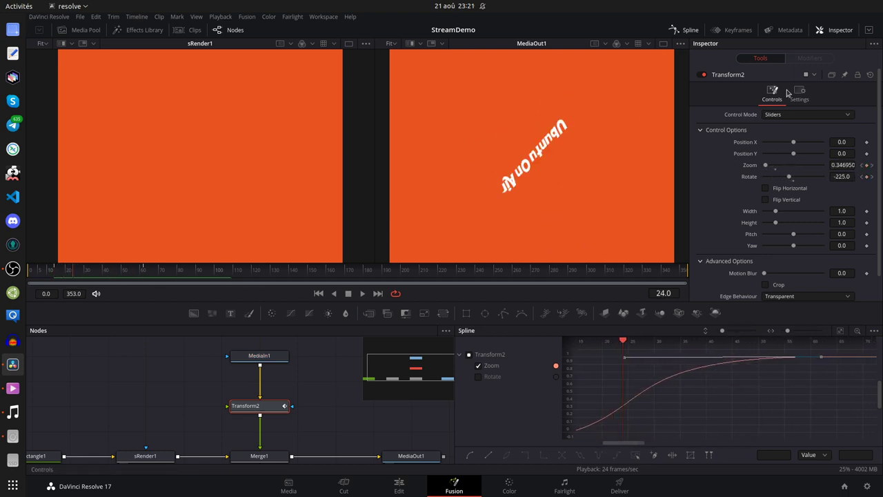
Give Transform2 a motion blur of 0.213 and check it across frames 24–30.
scroll(799, 232, "down", 1)
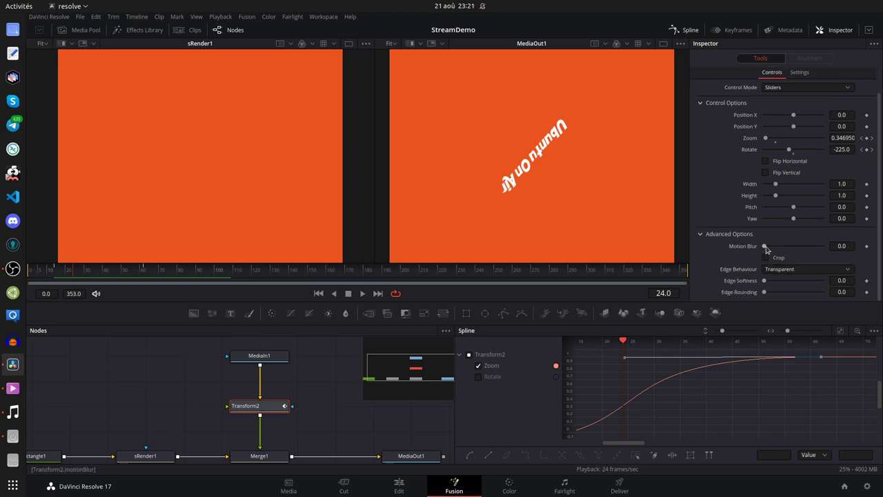
left_click_drag(764, 247, 776, 247)
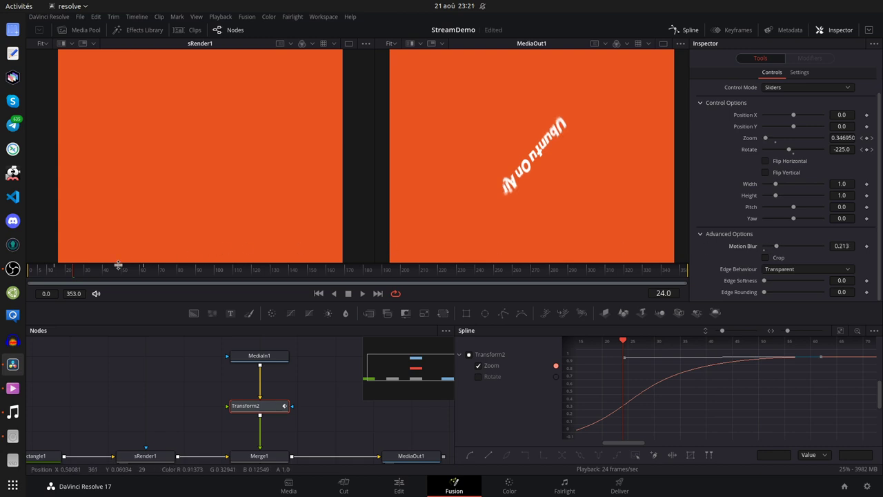
left_click_drag(83, 274, 60, 279)
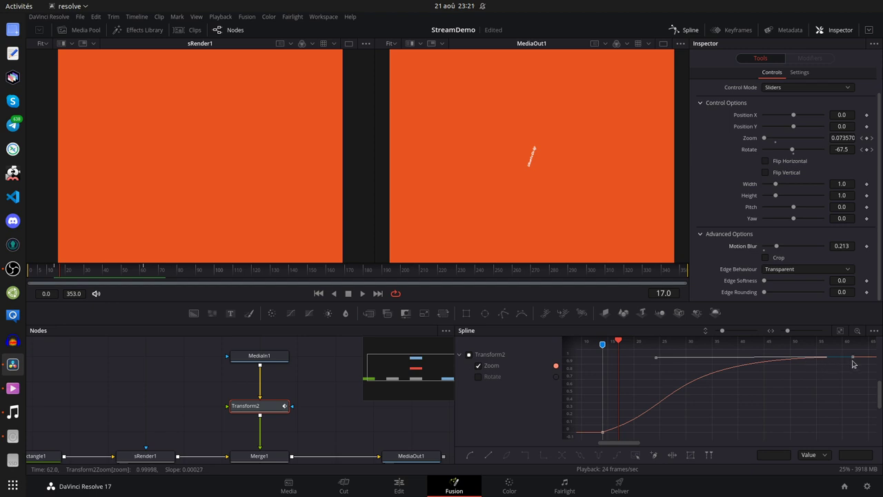
Shorten the Zoom curve's frame-62 ease handle and enable the Rotate curve in the list.
left_click_drag(658, 359, 764, 358)
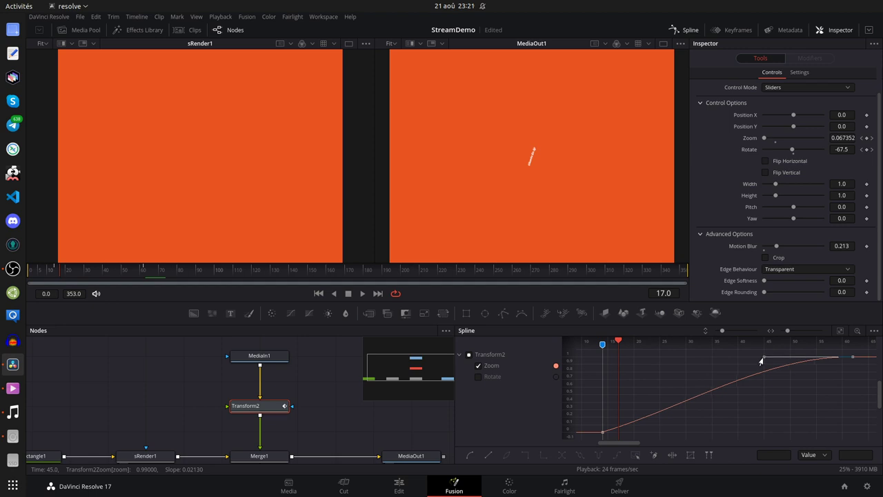
left_click(478, 376)
left_click(483, 368)
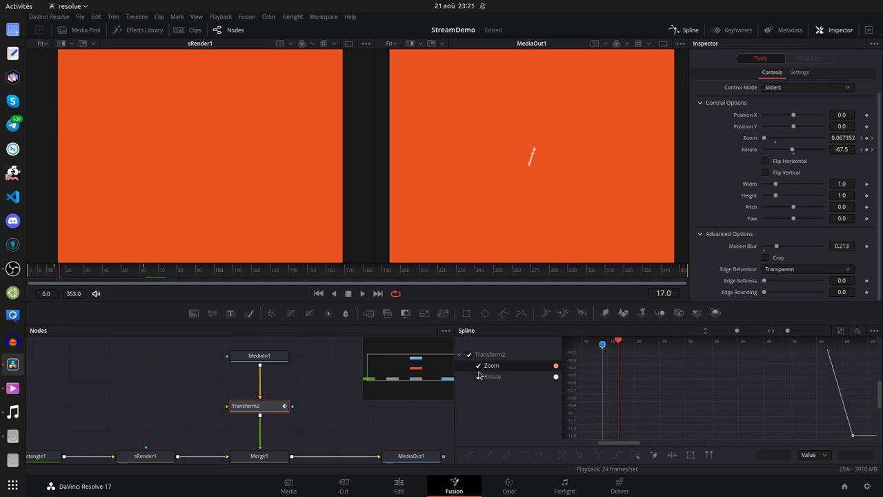
Isolate and fit the Rotate curve, then smooth its last keyframe at -1080.
left_click(479, 376)
left_click(481, 367)
left_click(479, 366)
left_click(479, 366)
left_click(840, 332)
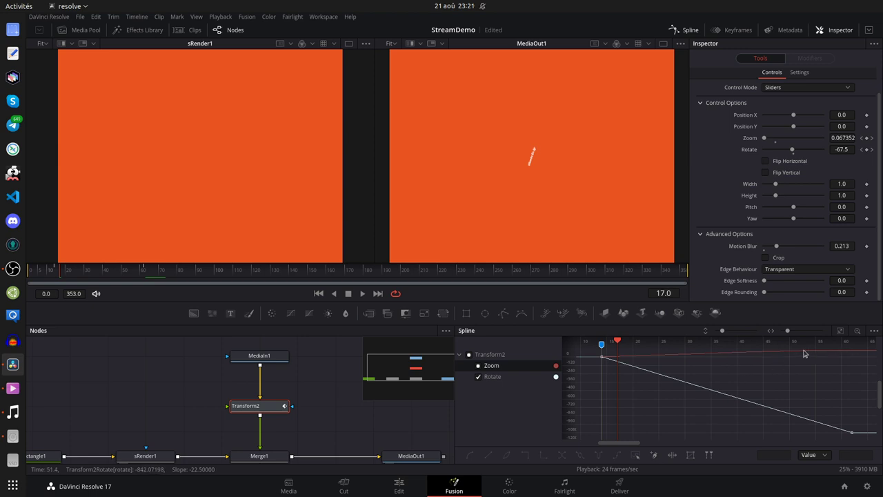
left_click(477, 366)
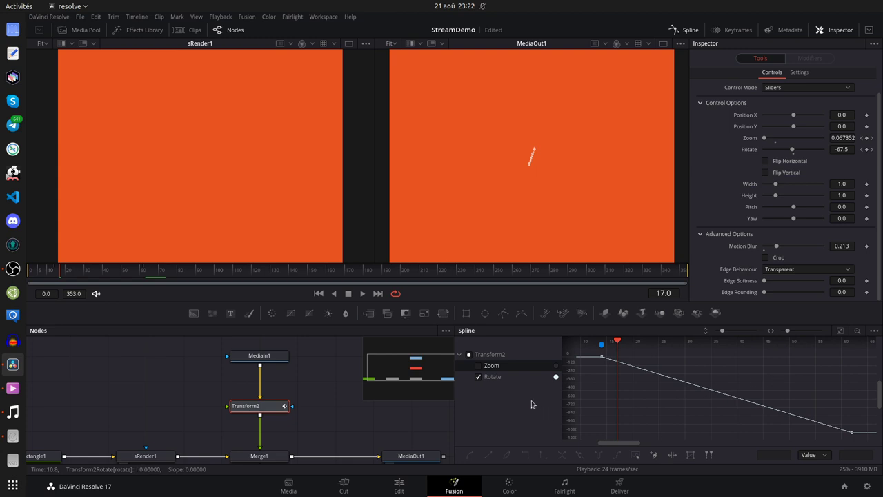
left_click(511, 378)
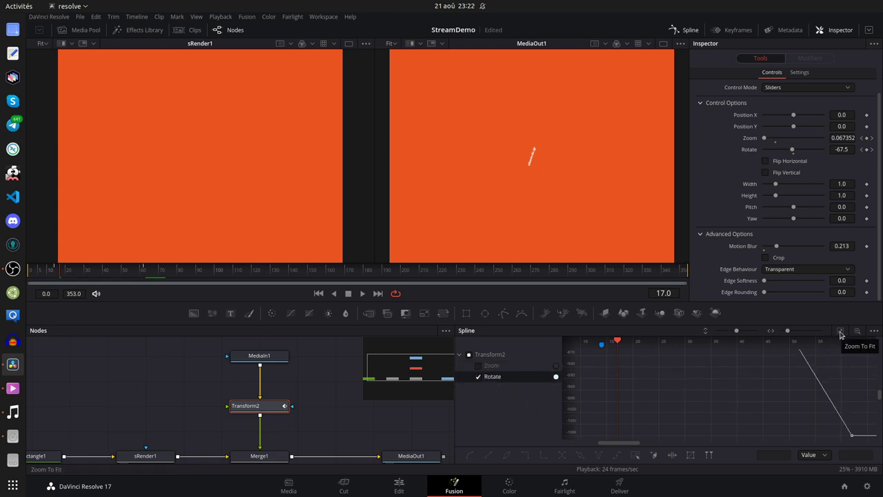
left_click(840, 333)
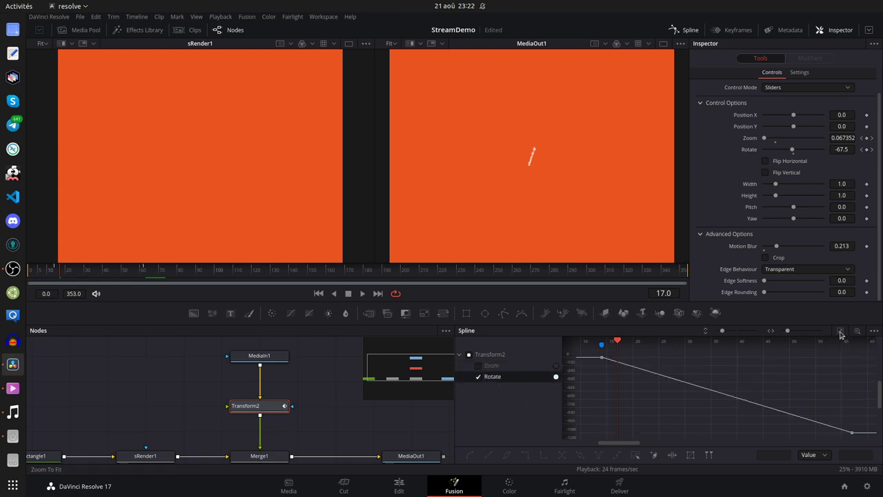
left_click(849, 435)
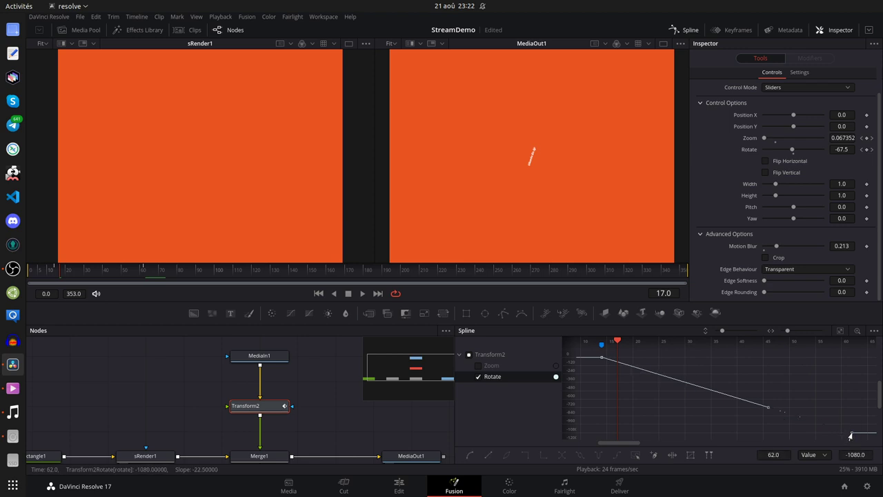
key("s")
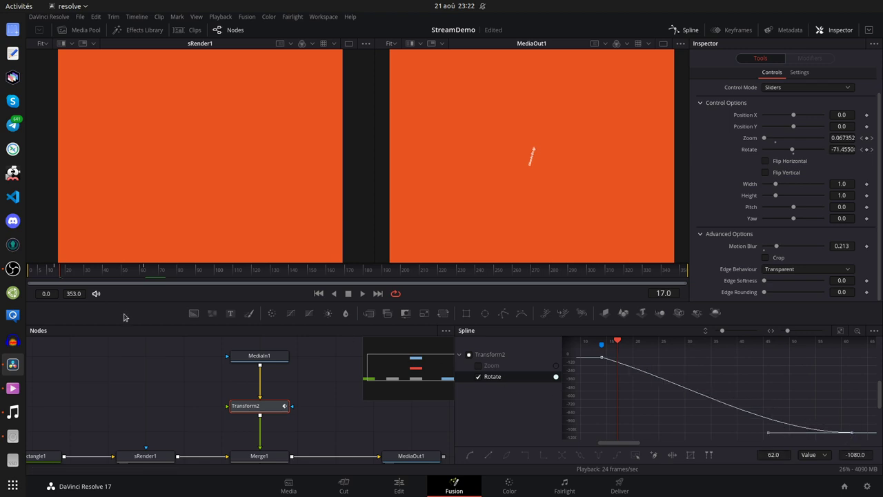
left_click(363, 293)
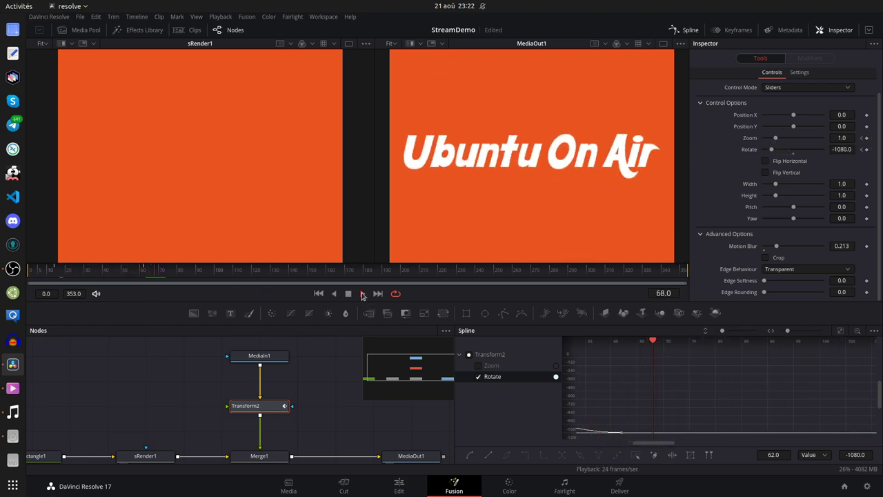
left_click(349, 293)
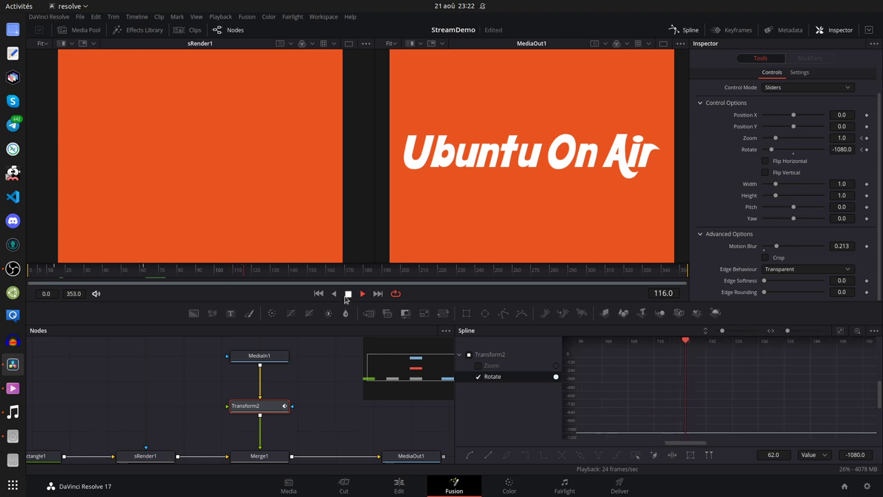
left_click(318, 293)
left_click(362, 294)
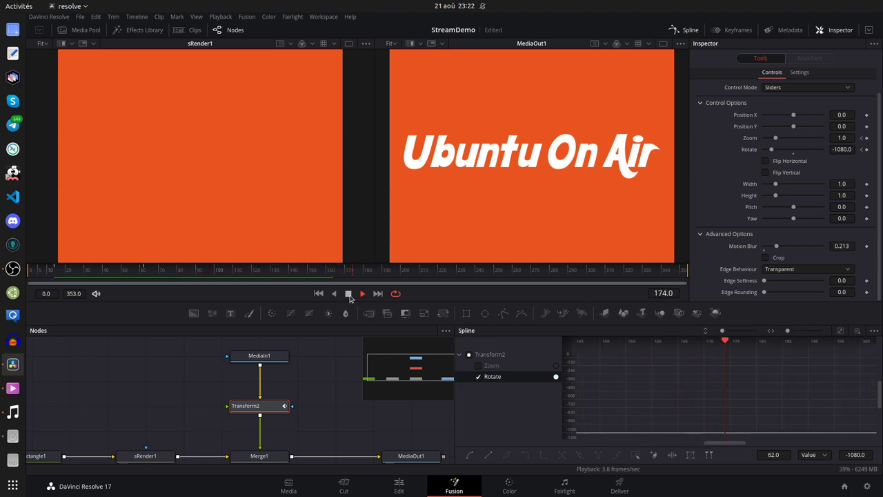
left_click(349, 295)
left_click(320, 297)
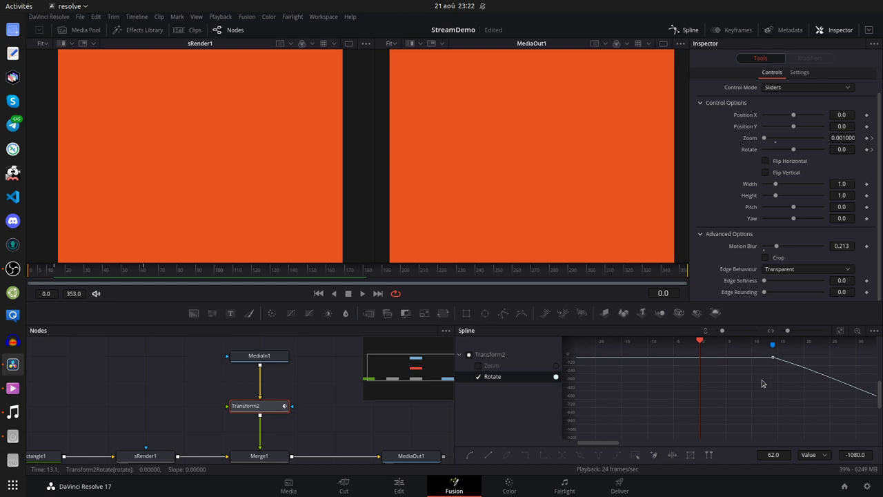
left_click(364, 293)
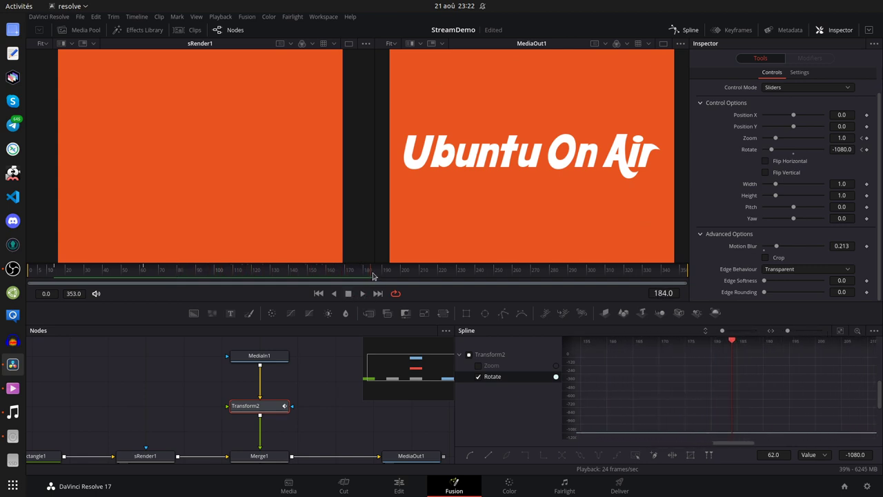
left_click_drag(373, 276, 145, 299)
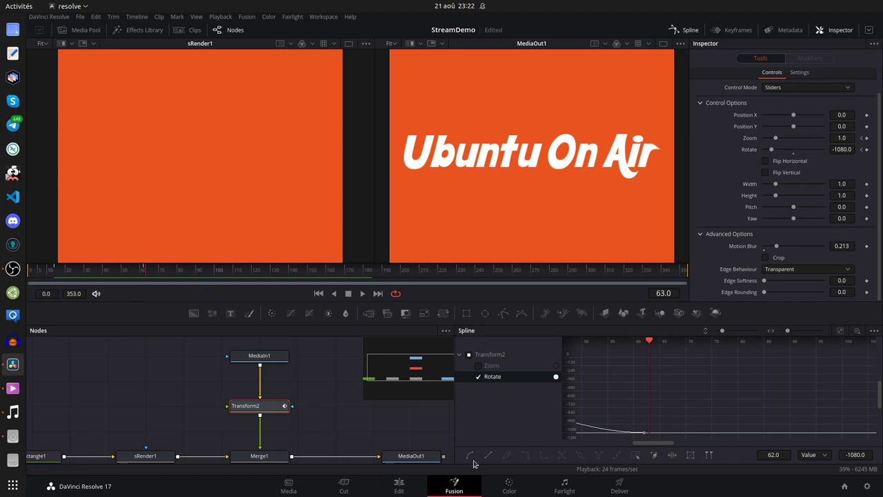
On the Edit timeline, play the logo animation from Marker 1 with the music and park the playhead on the beat at 01:00:03:15.
left_click(400, 485)
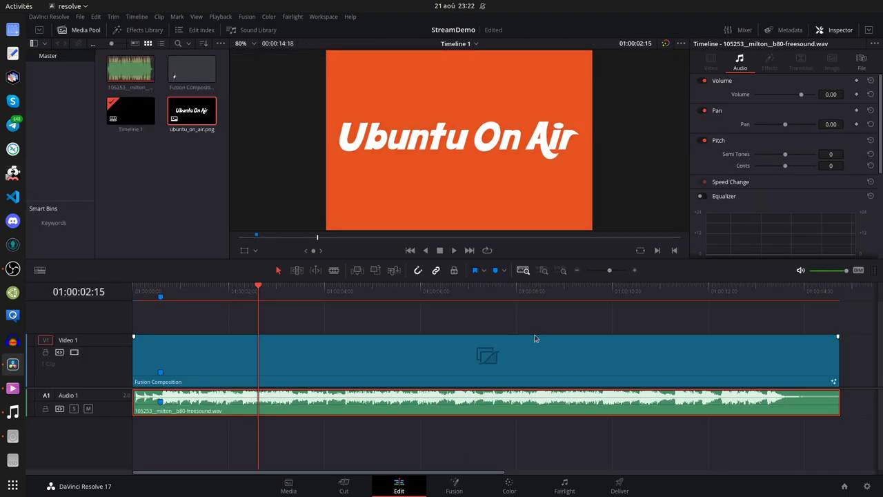
left_click_drag(261, 288, 160, 290)
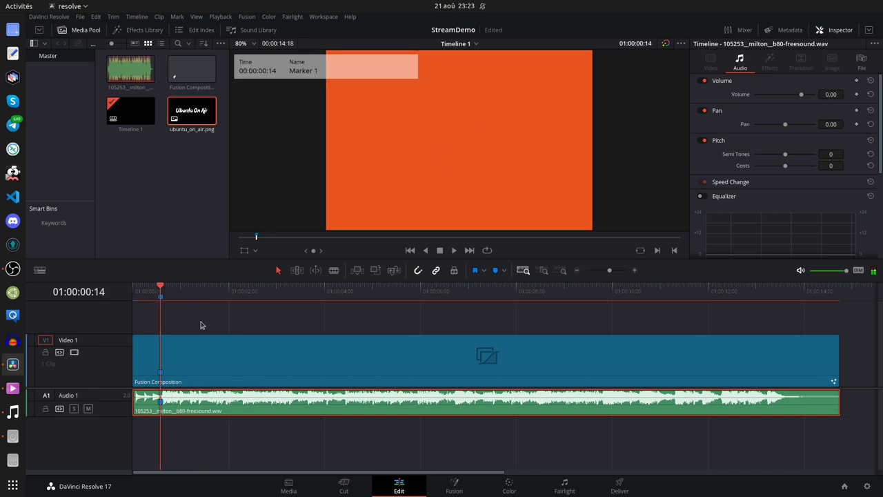
key("space")
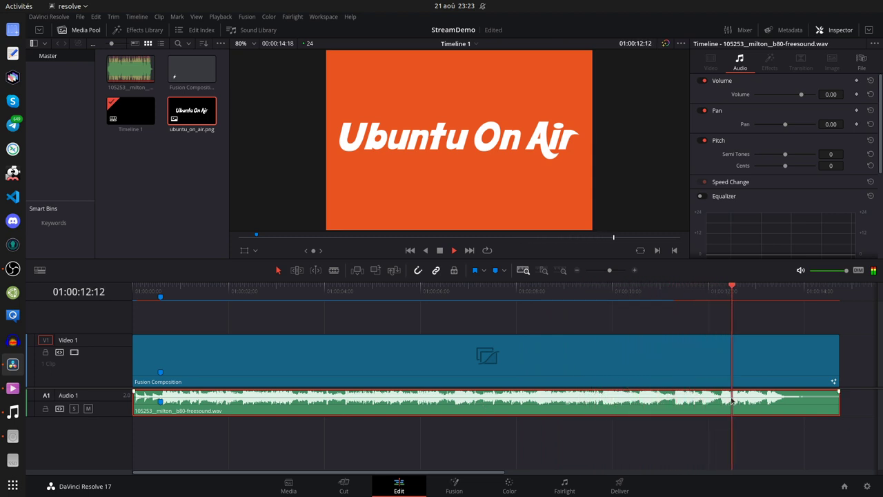
key("space")
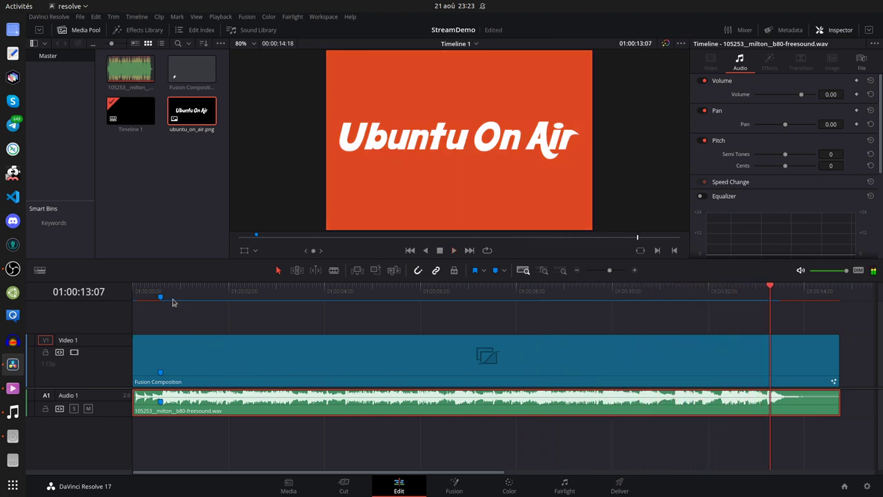
left_click_drag(192, 296, 250, 298)
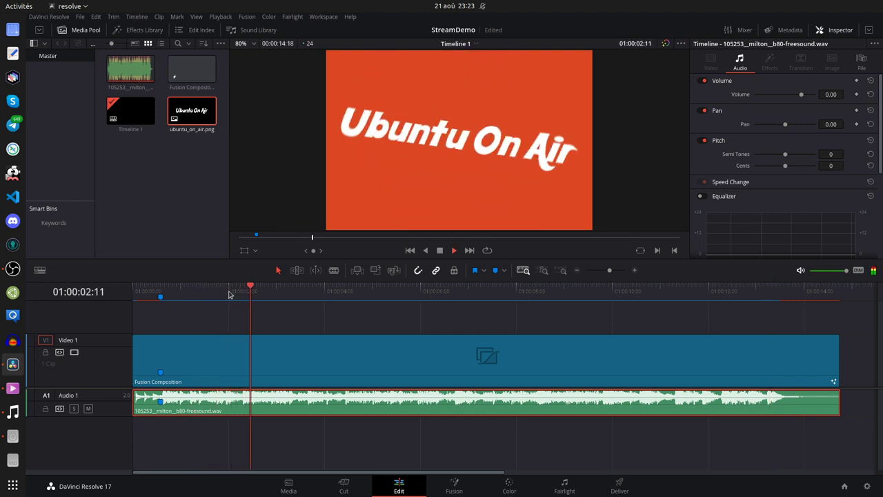
key("space")
key("space")
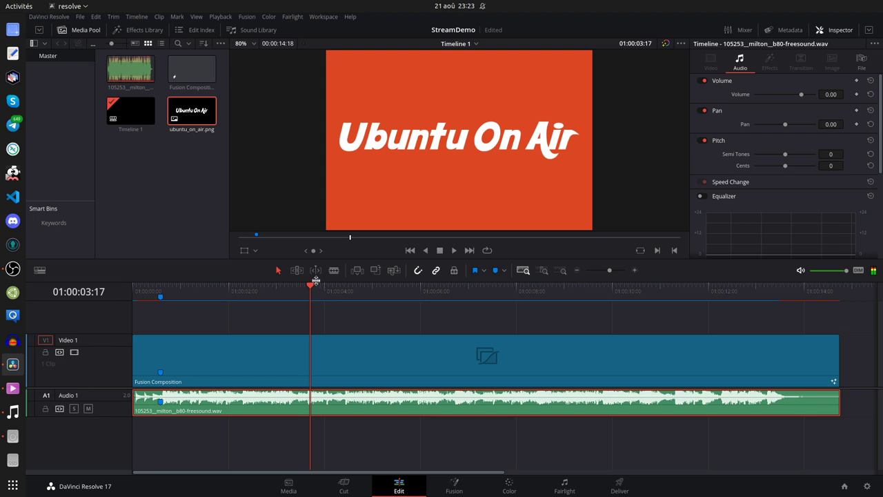
mouse_move(312, 289)
left_mouse_down()
mouse_move(297, 290)
mouse_move(307, 298)
left_mouse_up()
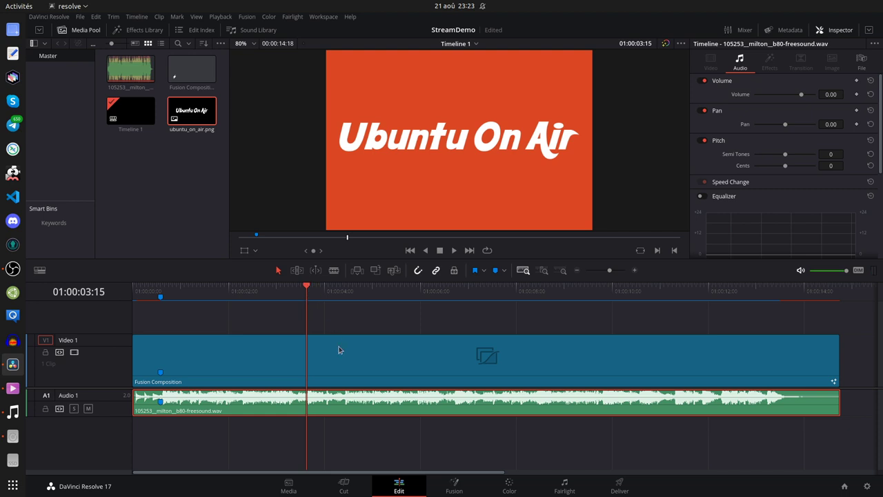
In the Fusion composition, scrub back to frame 86 and save the project.
left_click(454, 486)
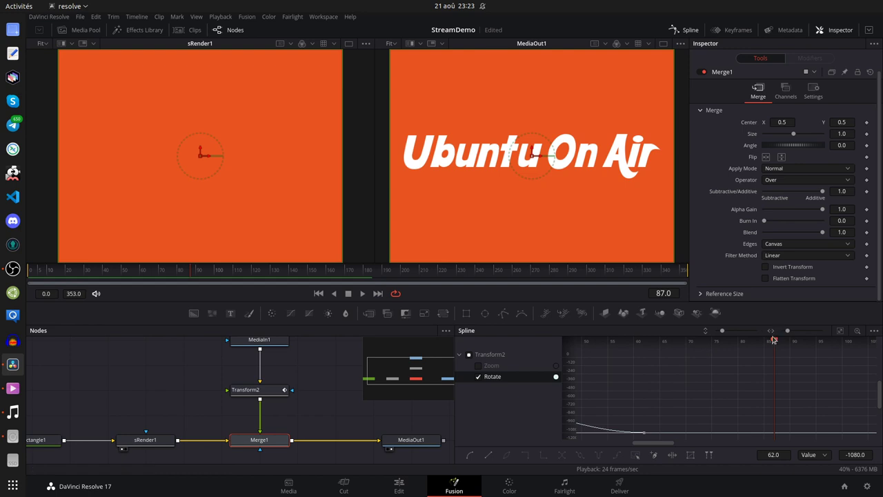
left_click_drag(333, 276, 187, 275)
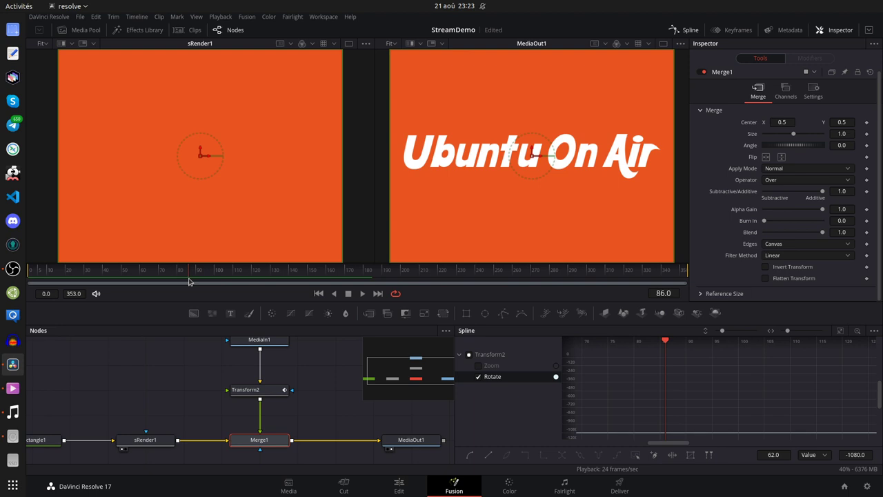
key("ctrl+s")
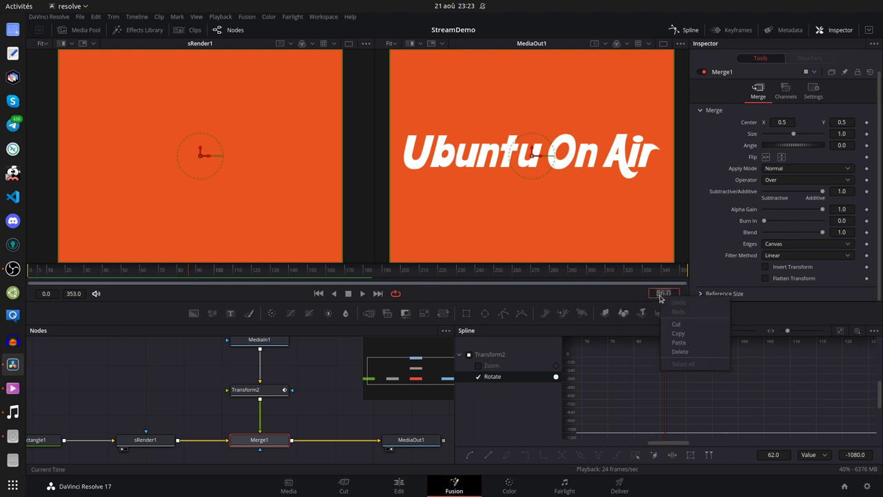
left_click(660, 298)
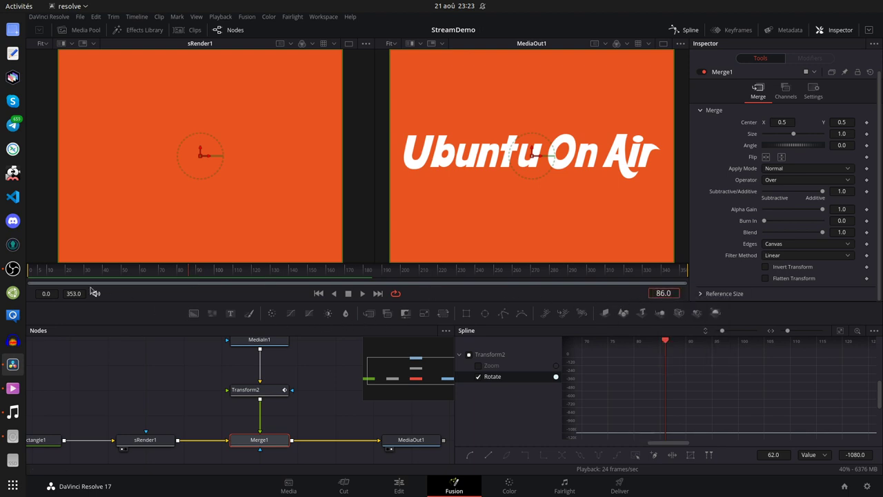
Scrub to frame 89 and show the Keyframes view in place of the Spline graph.
left_click(202, 271)
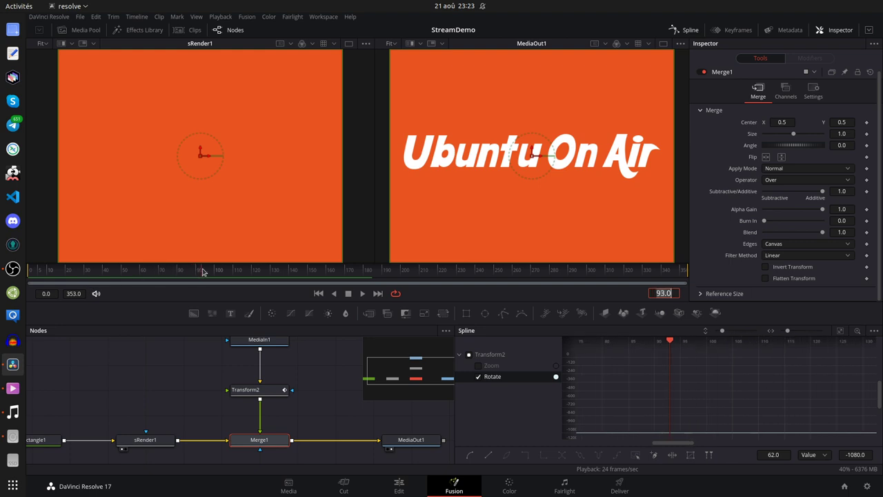
left_click_drag(202, 271, 191, 272)
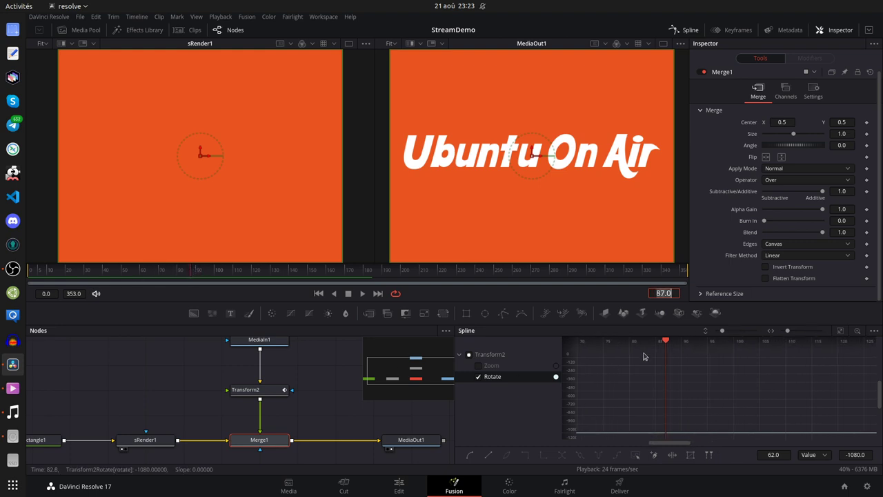
left_click(738, 31)
left_click(694, 31)
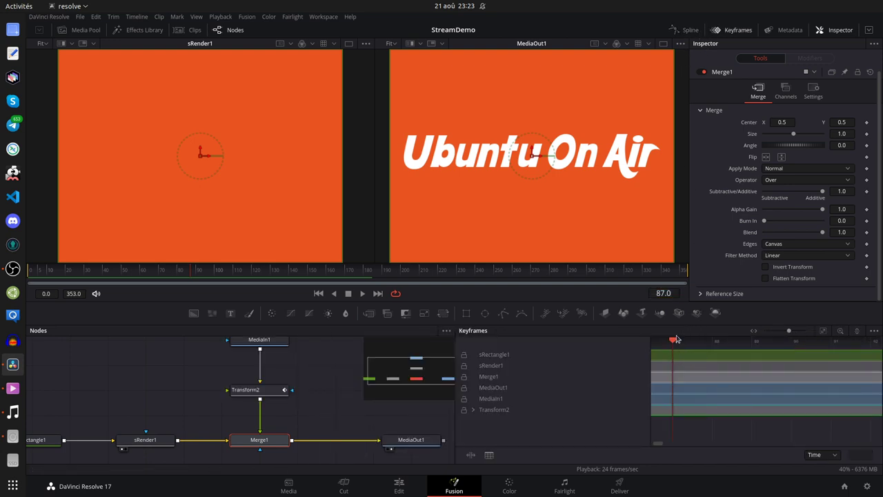
Back on the Edit timeline, return the playhead to 01:00:03:15 and bring up the activities overview.
left_click(403, 485)
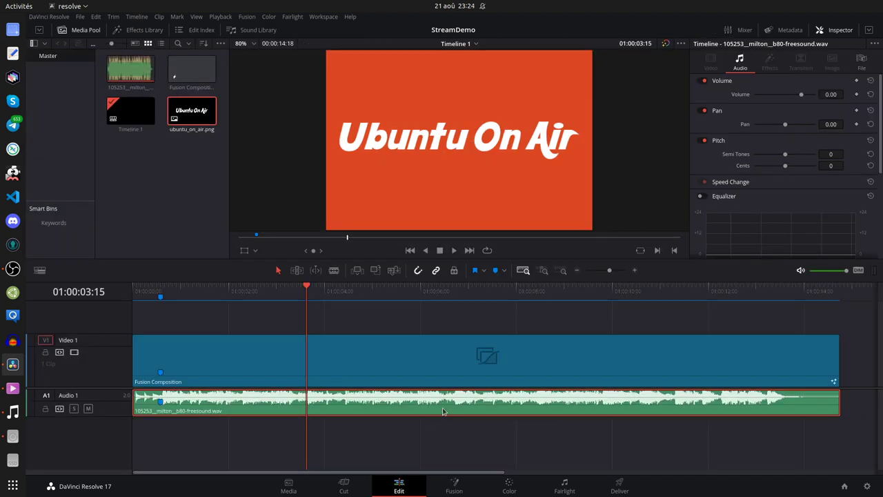
left_click(301, 290)
left_click_drag(301, 290, 307, 292)
key("super")
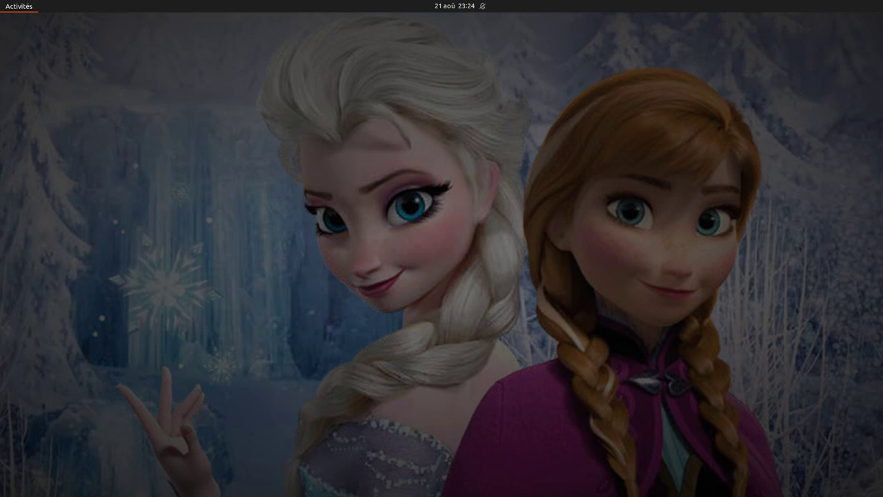
Calculate 3*24+15 = 87 in Calculatrice, then return to Resolve's Fusion page.
key("super")
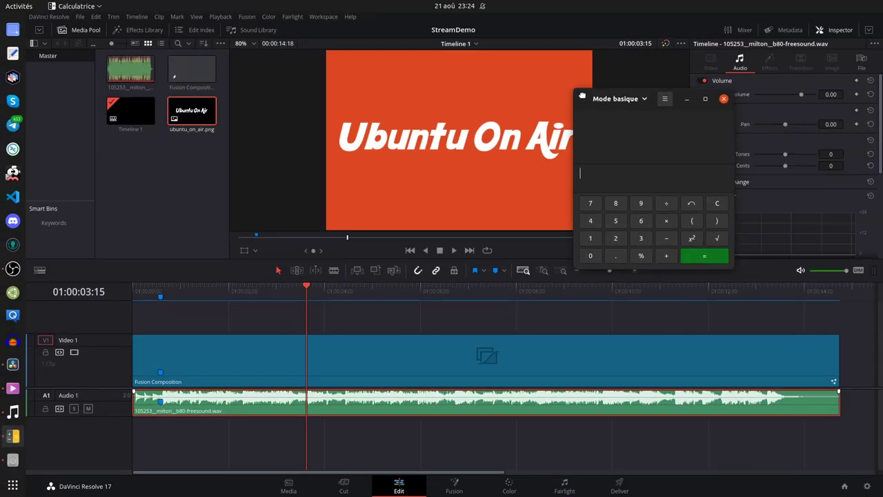
type("3")
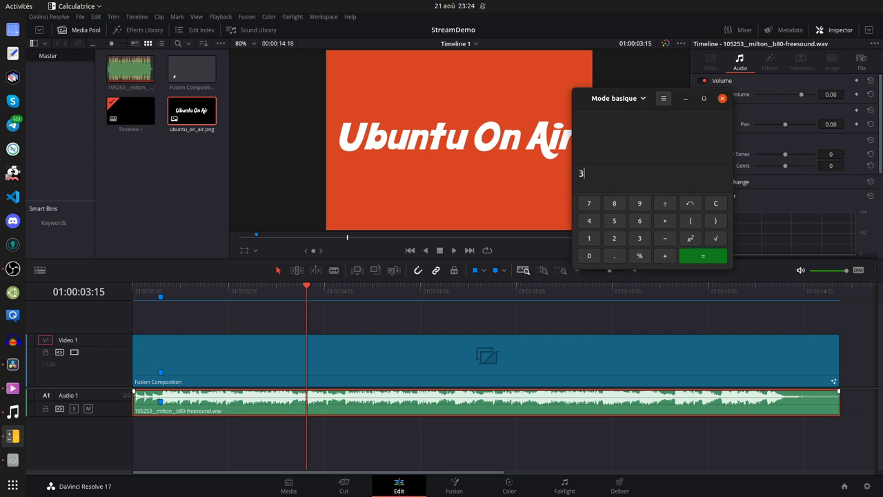
type("*24+15")
key("Return")
left_click(454, 486)
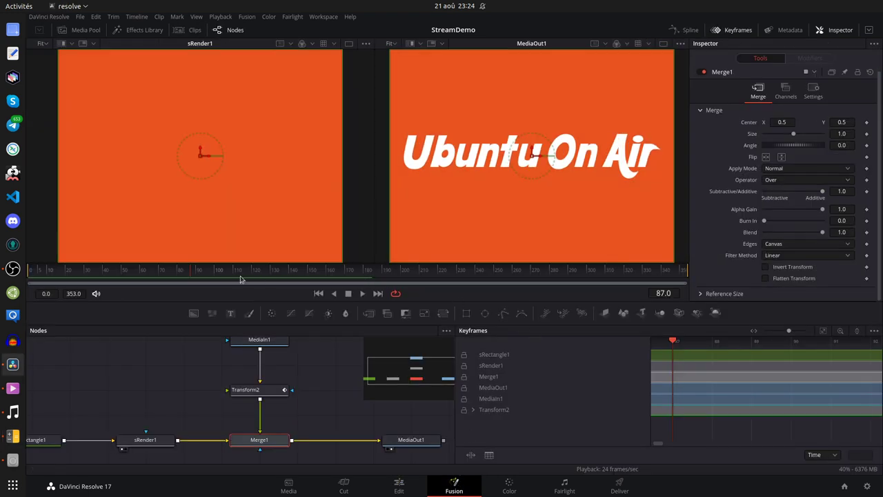
left_click(230, 276)
left_click_drag(226, 277, 191, 279)
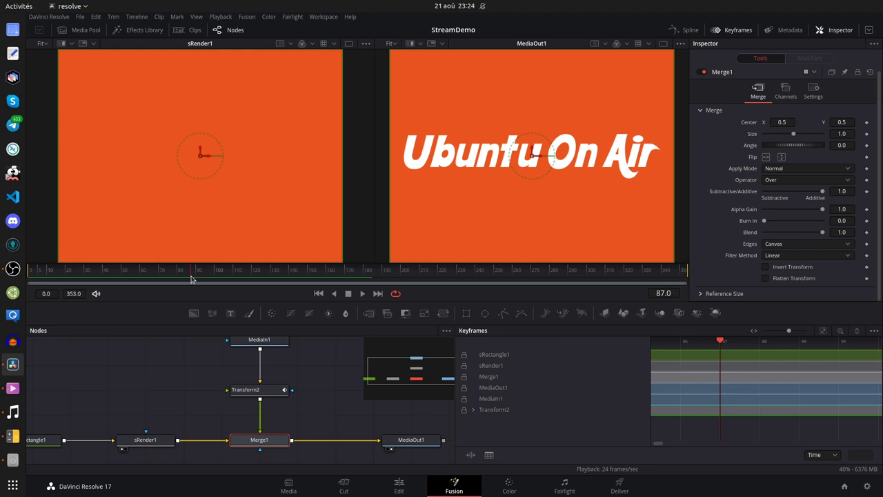
left_click(398, 487)
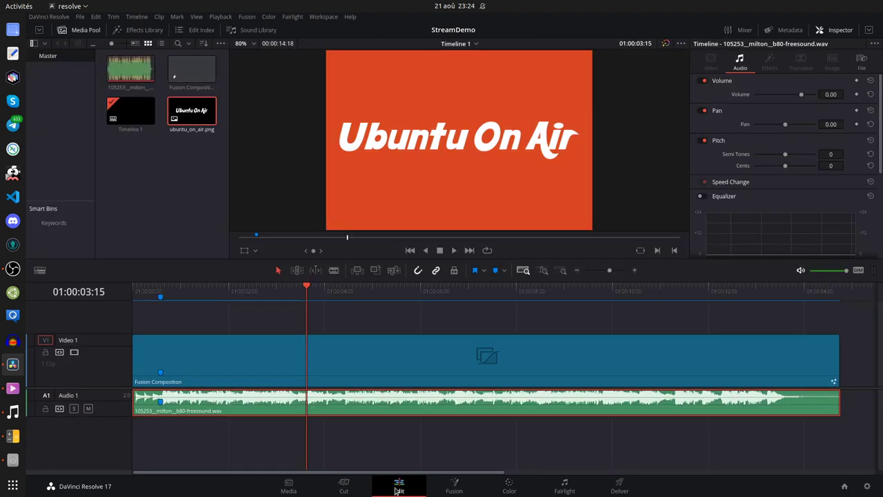
left_click_drag(309, 292, 353, 294)
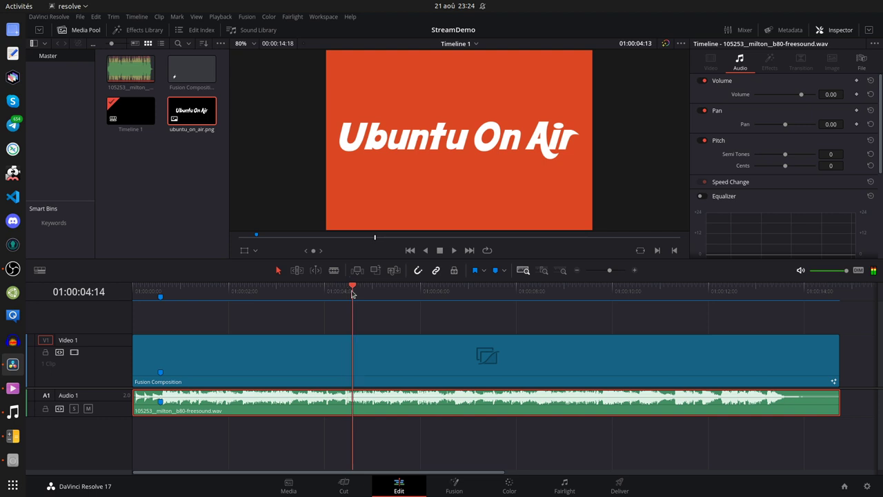
left_click(454, 486)
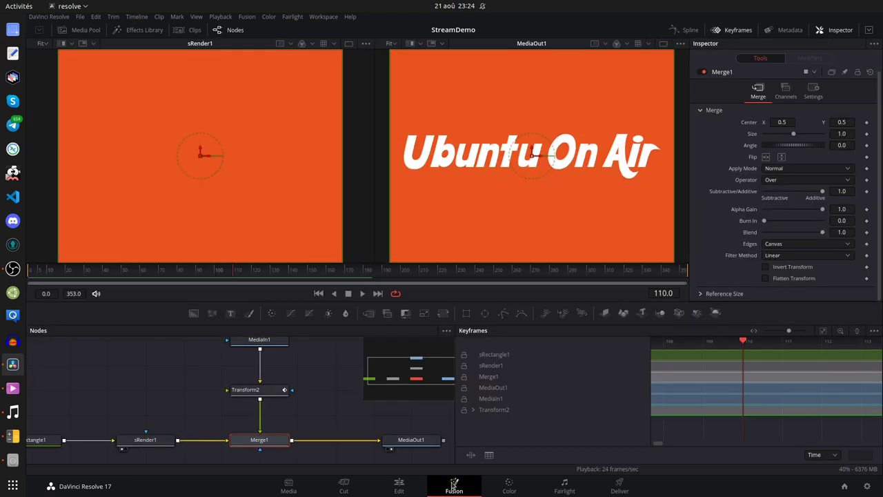
left_click(399, 487)
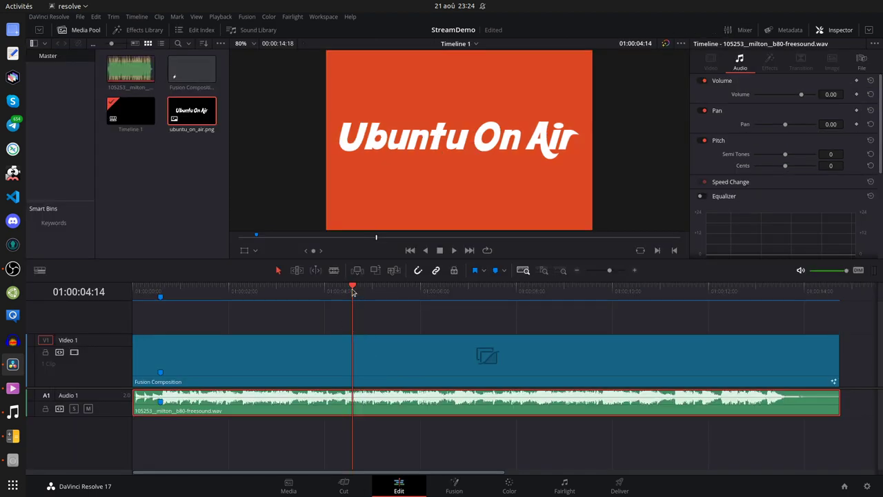
left_click_drag(352, 292, 305, 304)
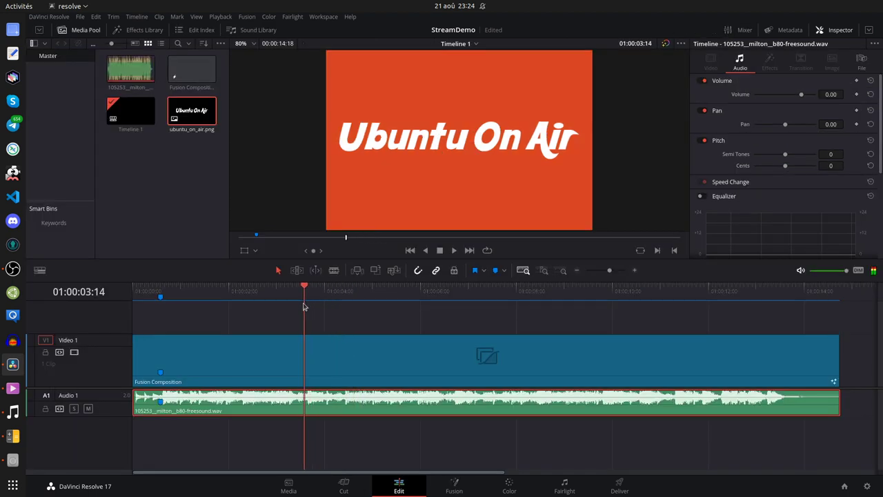
left_click(454, 486)
right_click(720, 343)
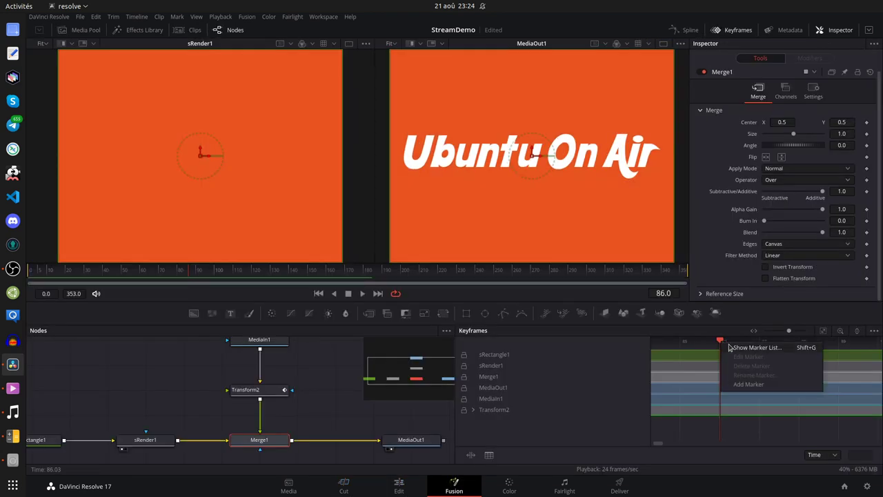
left_click(745, 385)
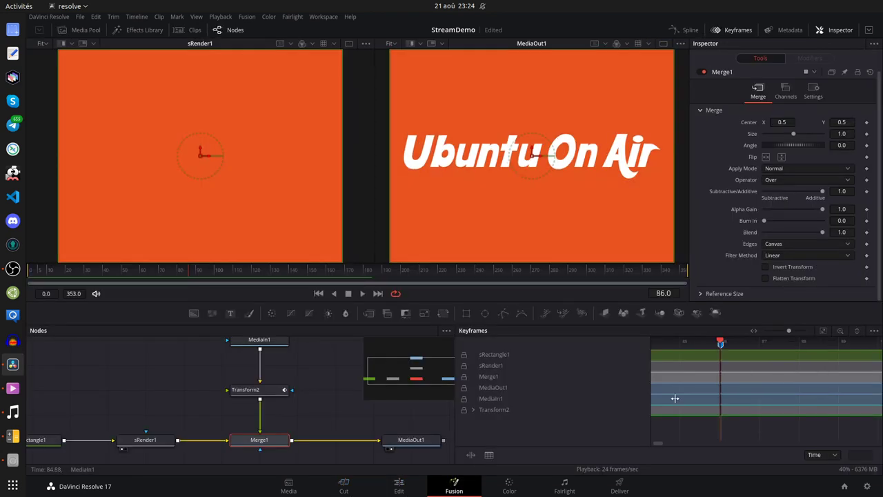
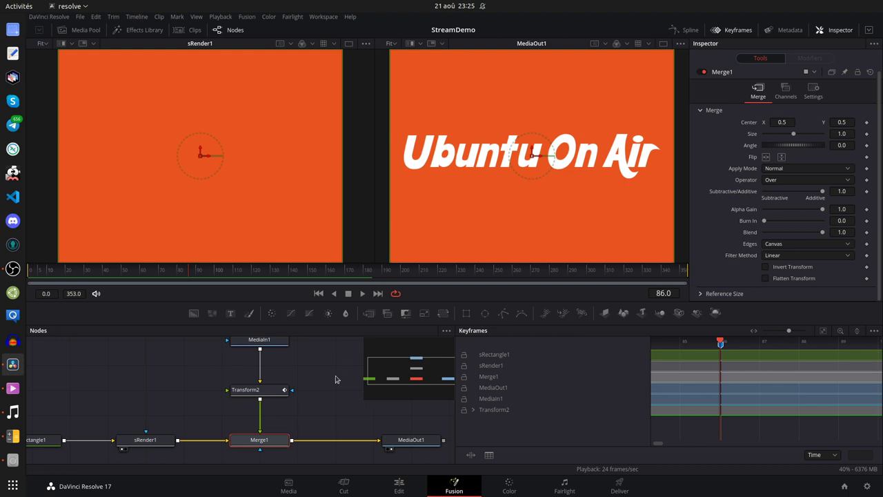
At frame 86, keyframe Transform2's Position Y down to -0.5 and Zoom to 0.25.
left_click(249, 392)
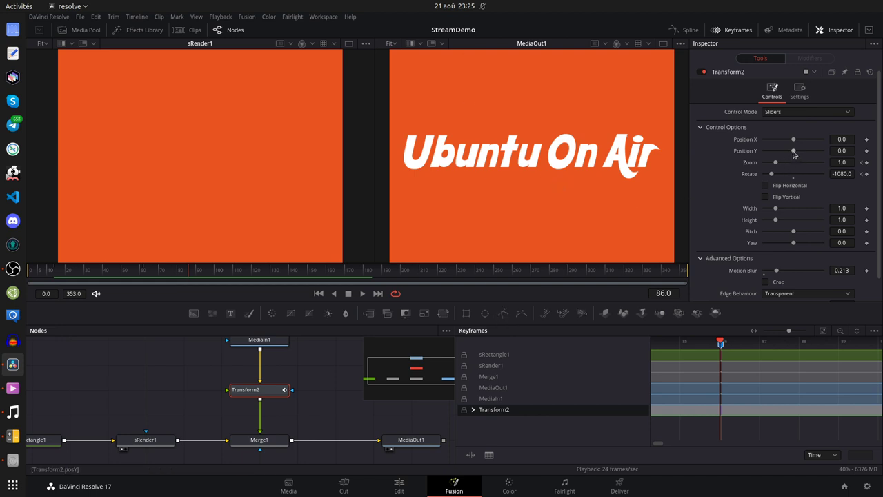
left_click_drag(794, 150, 796, 152)
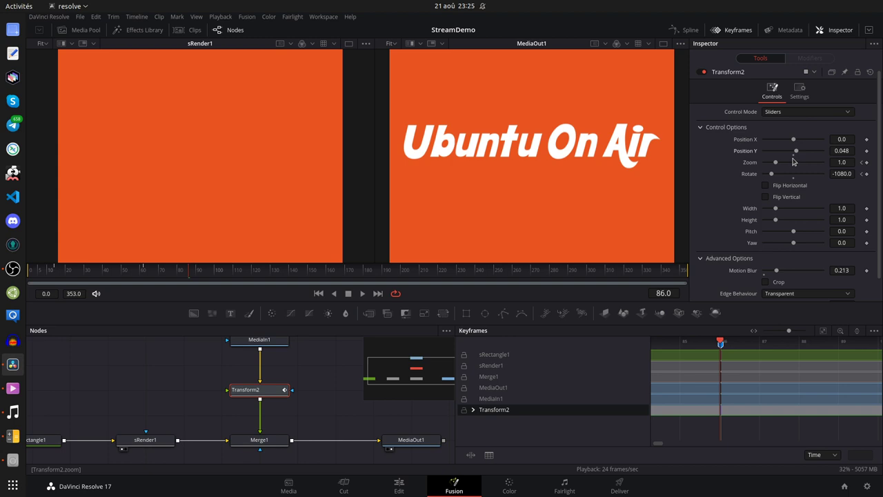
double_click(752, 152)
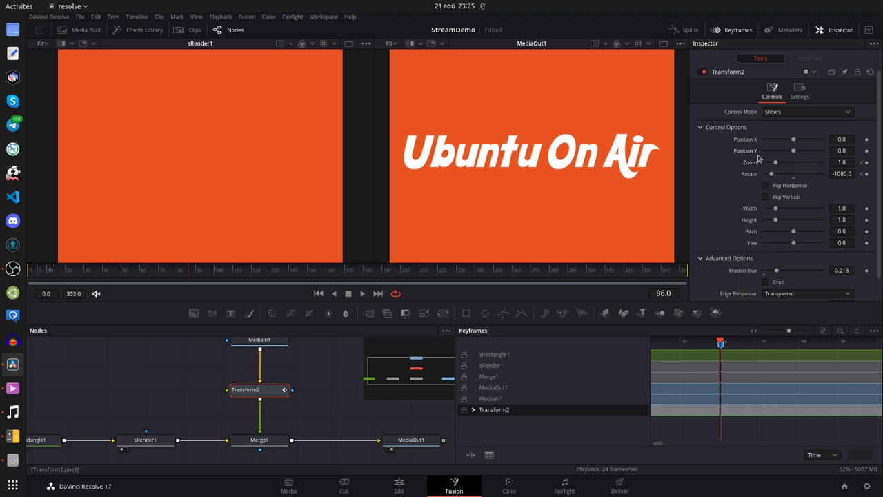
left_click(866, 151)
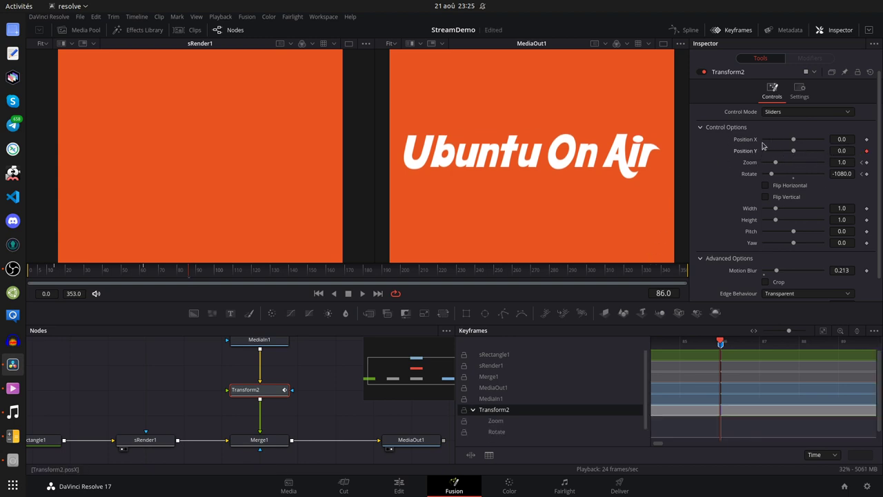
left_click_drag(793, 153, 744, 157)
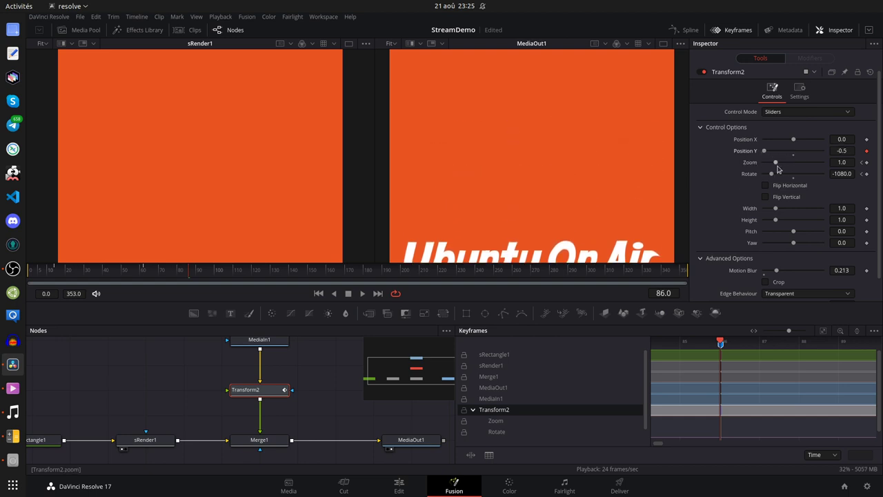
left_click(866, 162)
left_click_drag(775, 166, 763, 167)
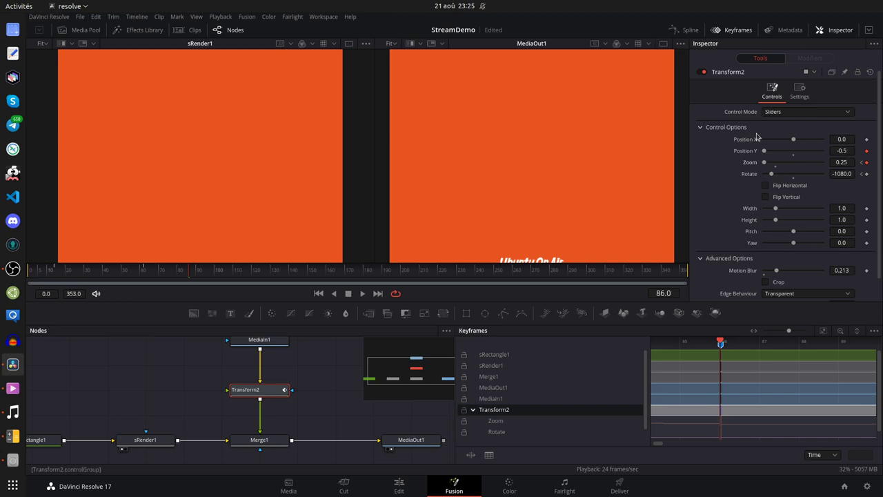
scroll(733, 199, "down", 1)
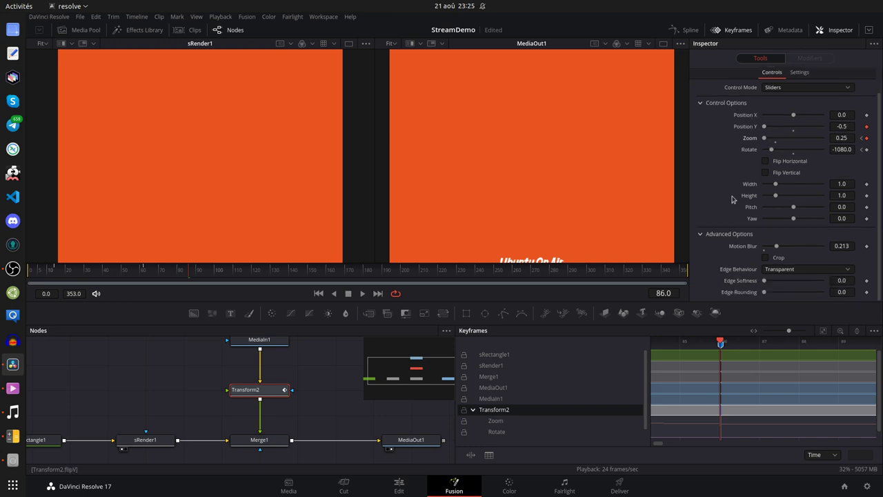
scroll(733, 199, "up", 1)
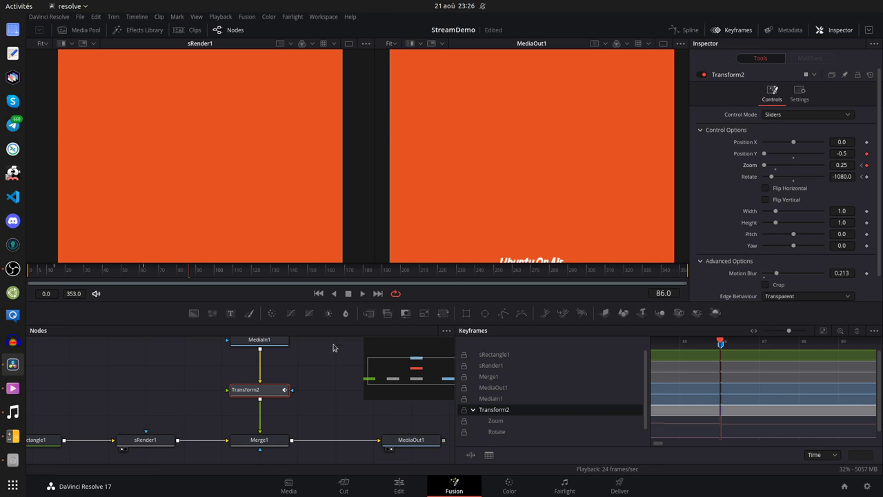
scroll(306, 365, "up", 1)
left_click(272, 345)
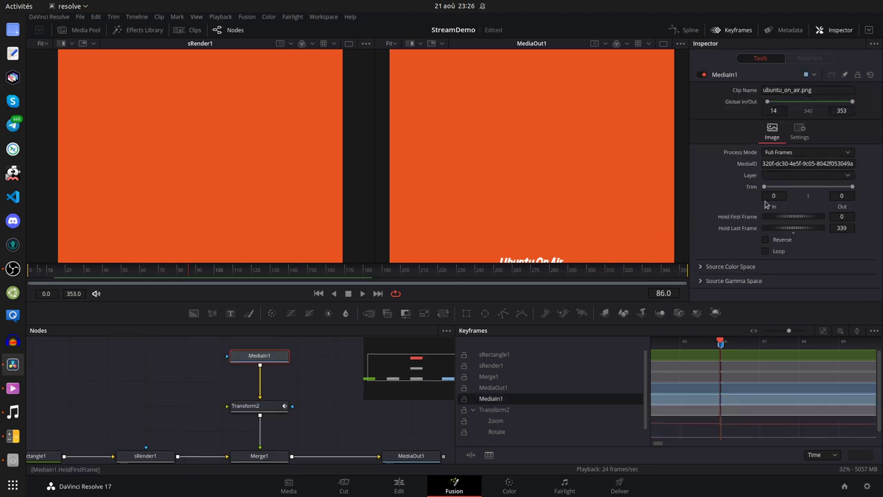
left_click(271, 408)
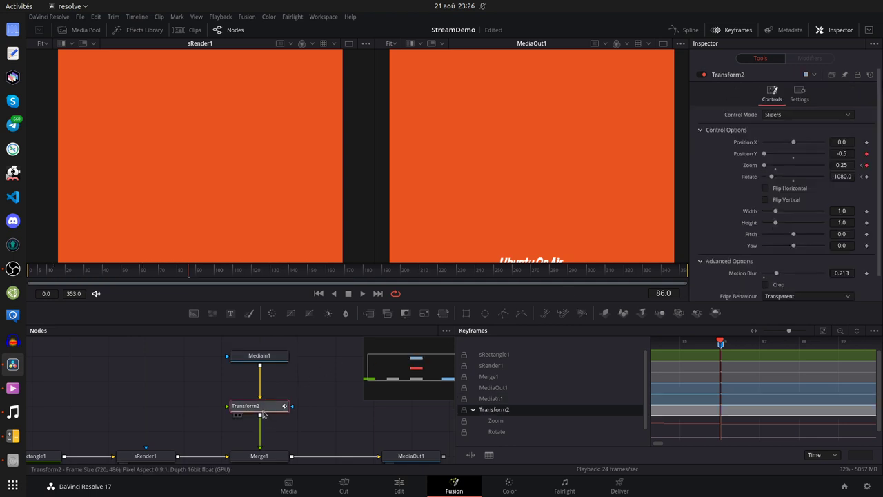
scroll(767, 228, "down", 1)
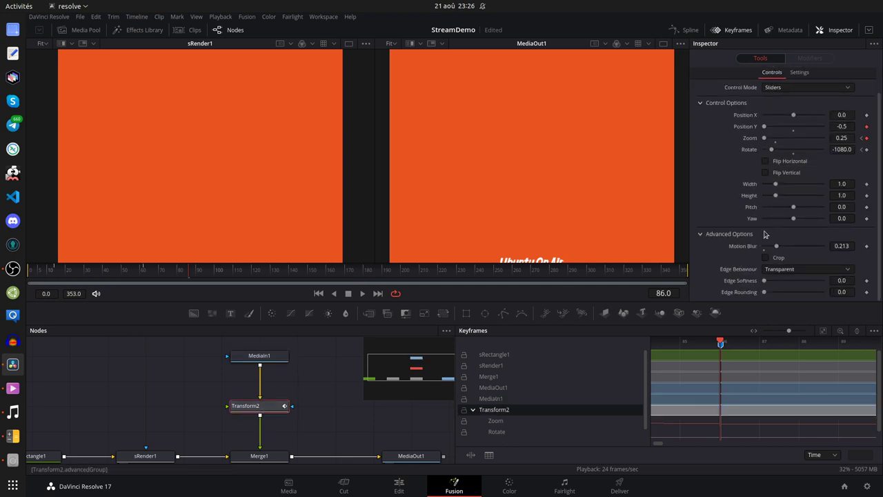
scroll(764, 234, "up", 1)
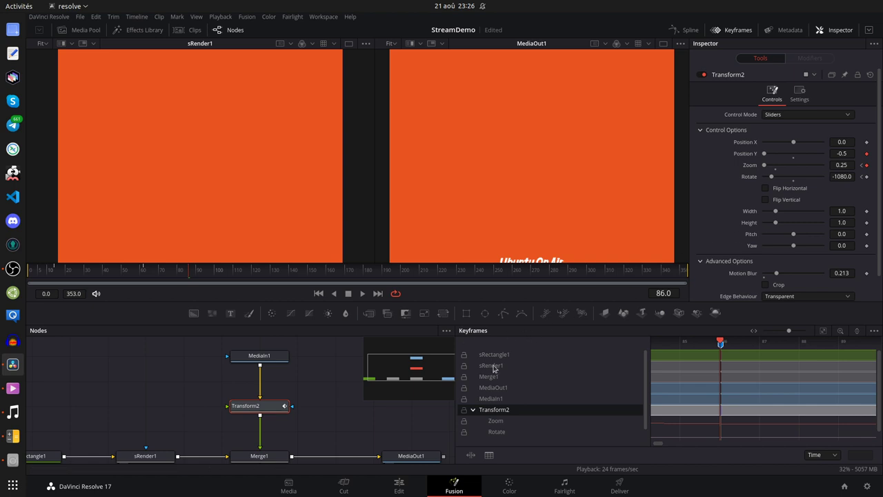
left_click(332, 399)
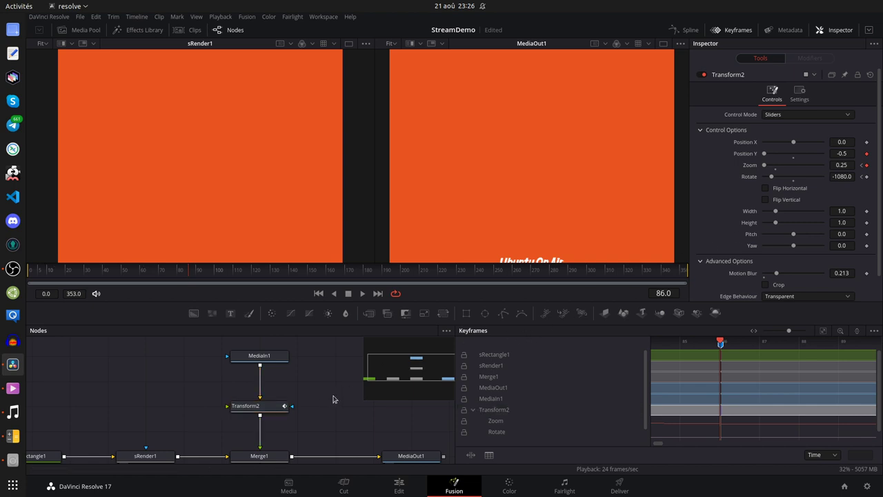
Add a Transform node through the 'trans' tool search, then delete the unwanted Transform1.
key("shift+space")
type("Transform")
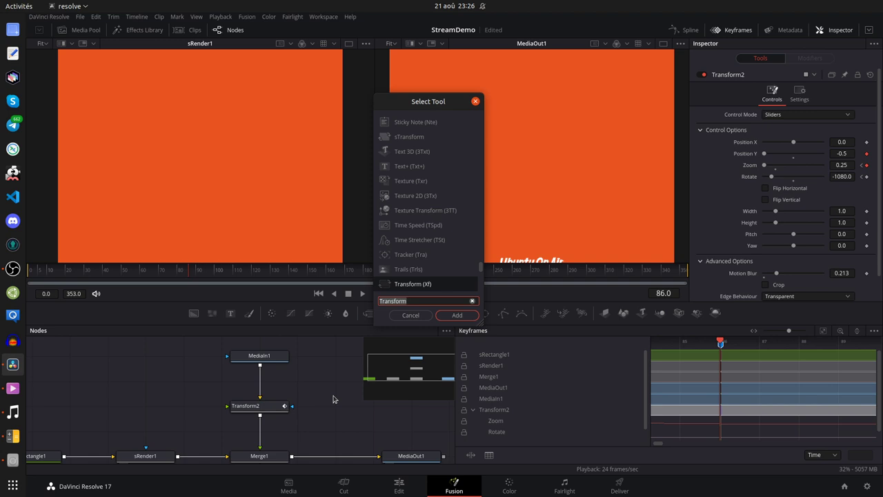
type("mo")
key("BackSpace")
key("BackSpace")
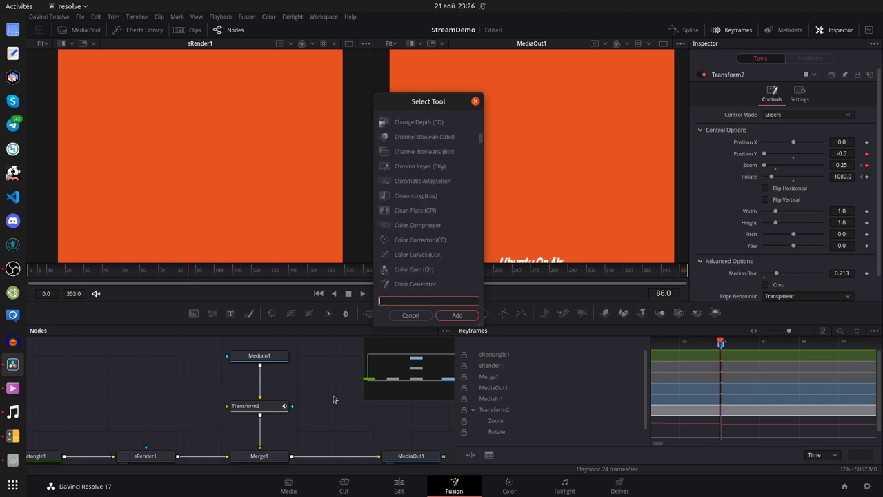
type("trans")
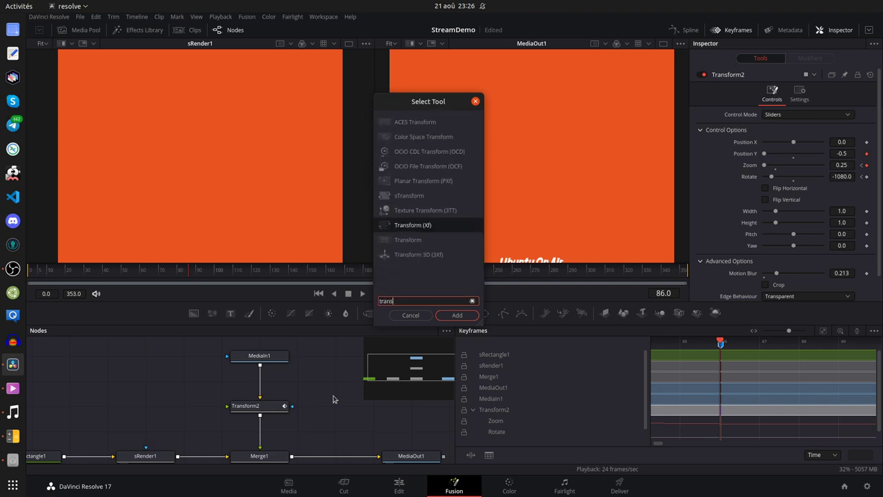
key("Return")
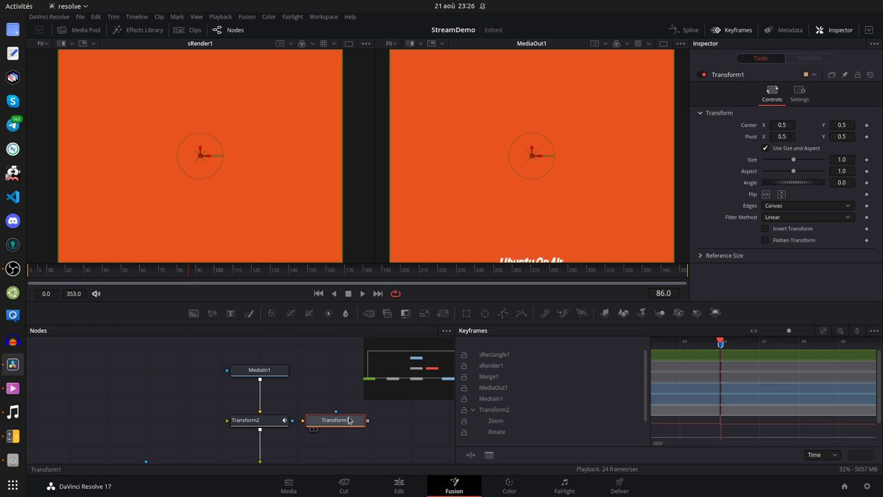
key("Delete")
Check Transform2's Settings and Controls tabs, then display the ubuntu_on_air.png clip's media settings.
left_click(261, 419)
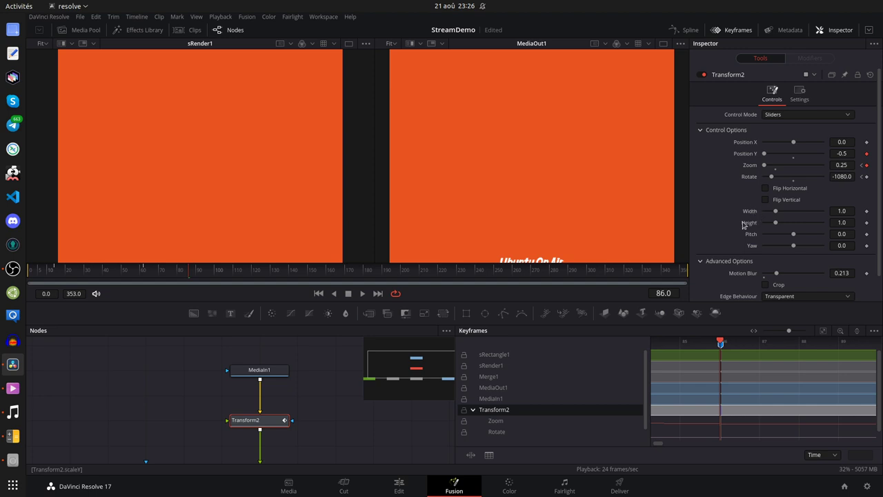
scroll(743, 225, "down", 1)
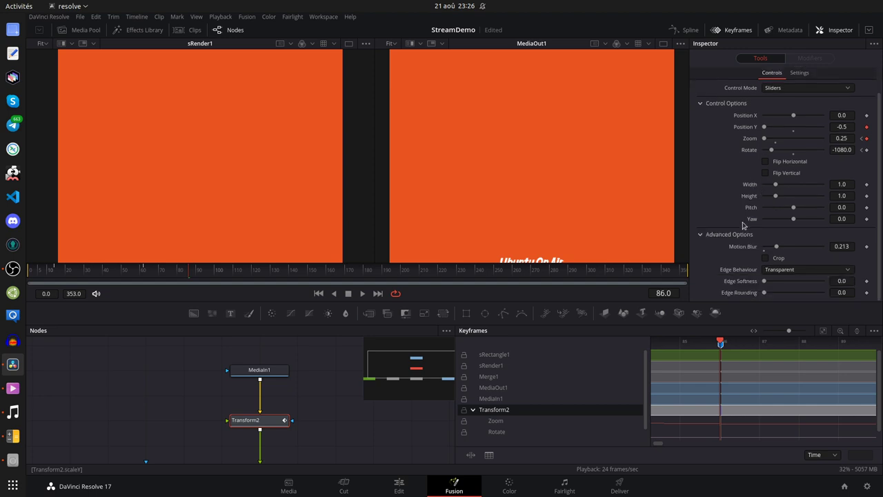
scroll(743, 225, "up", 1)
left_click(799, 96)
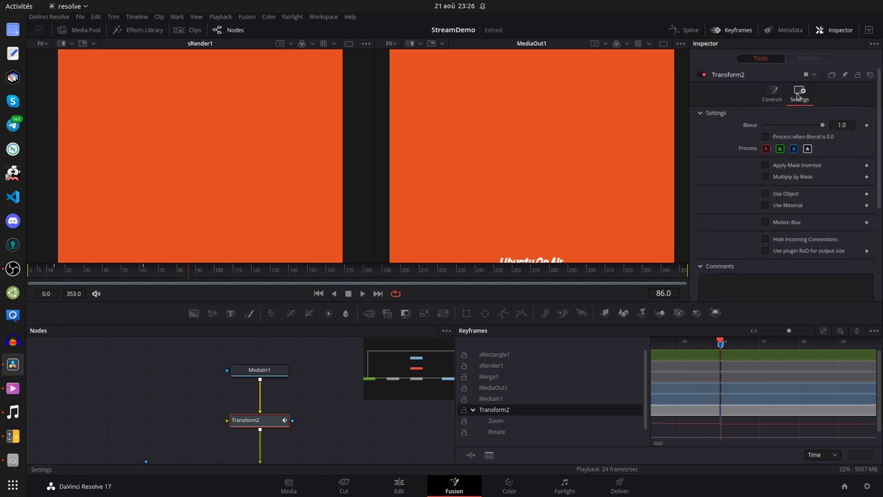
left_click(772, 95)
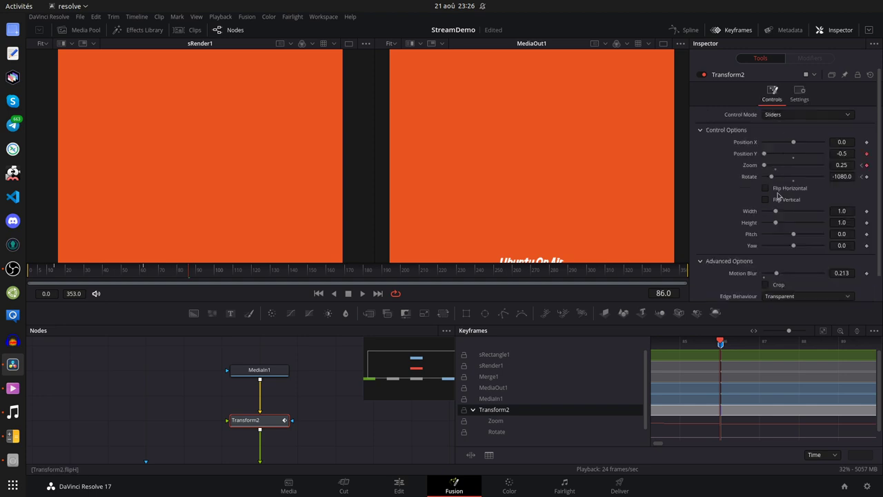
left_click(260, 373)
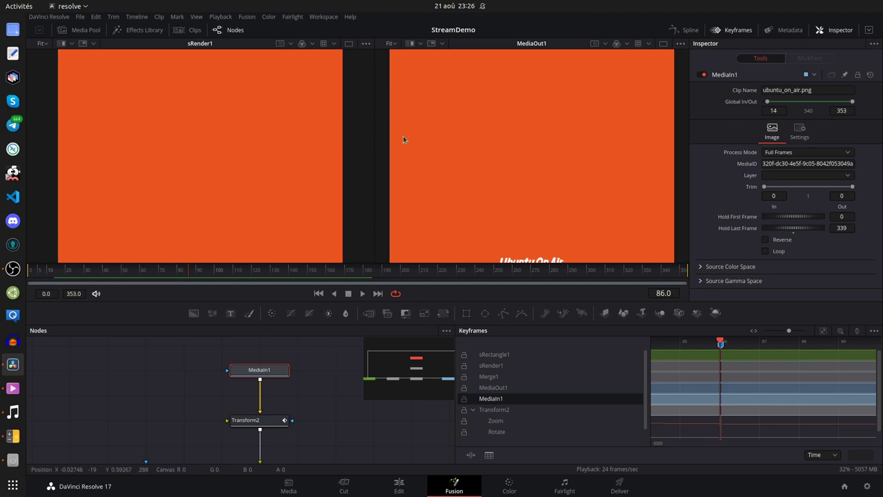
scroll(192, 386, "down", 2)
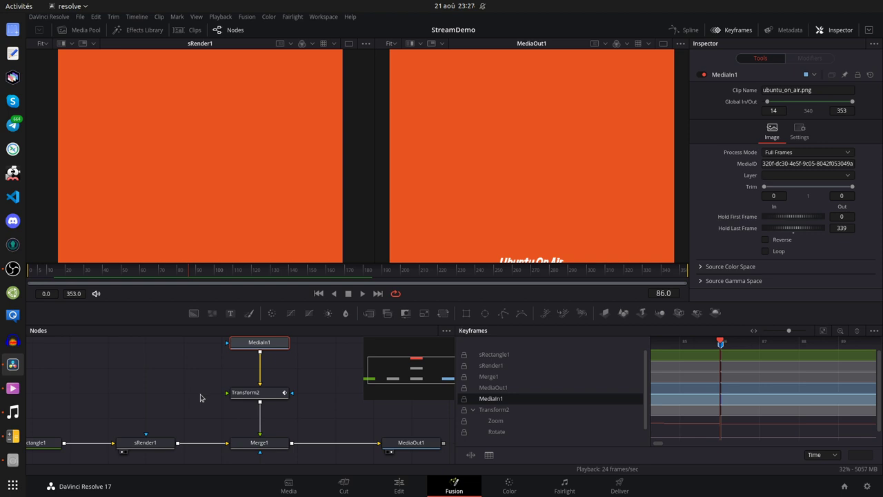
Open the Project Manager from the File menu to change projects.
left_click(80, 17)
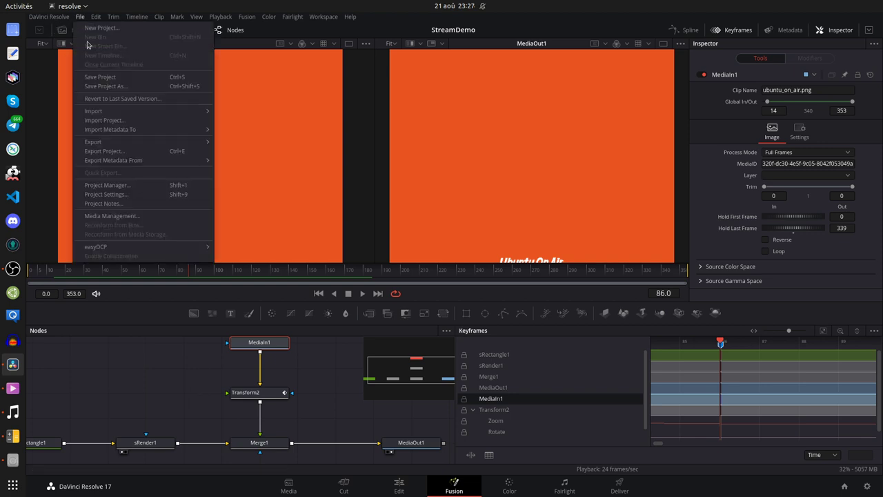
left_click(111, 77)
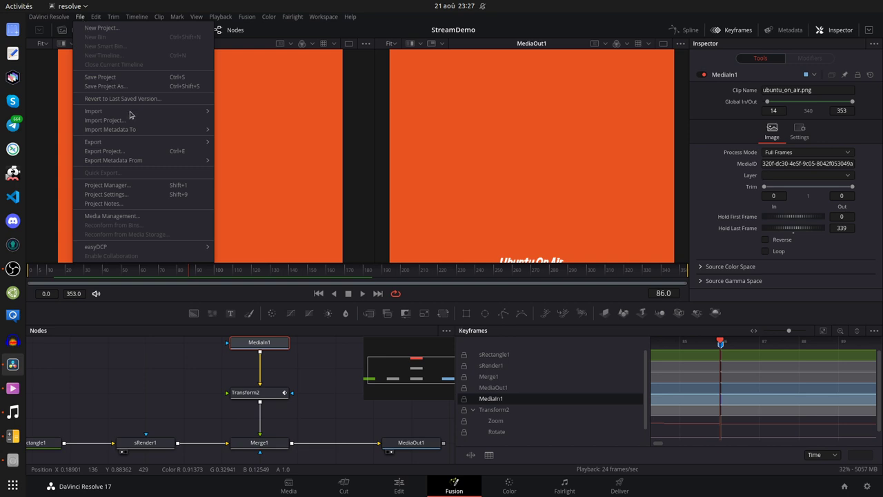
mouse_move(125, 165)
left_click(303, 204)
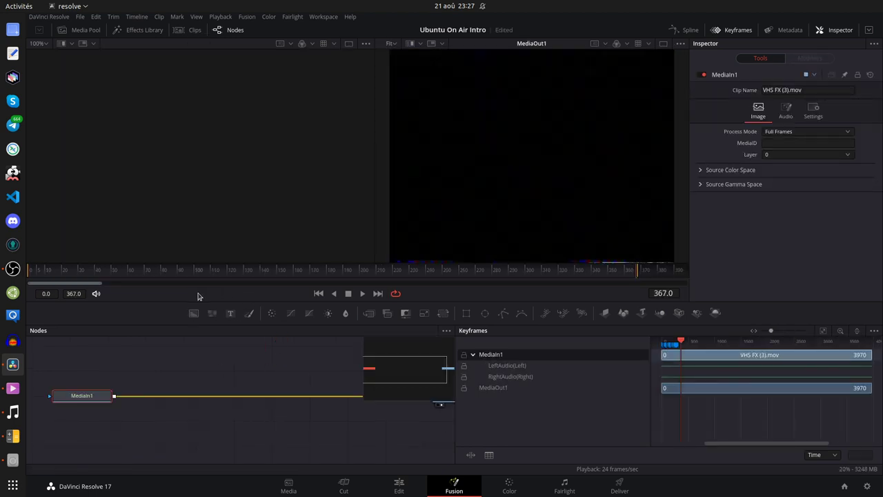
On the Edit timeline, open the Video 2 Fusion Composition clip in the Fusion page.
left_click(400, 485)
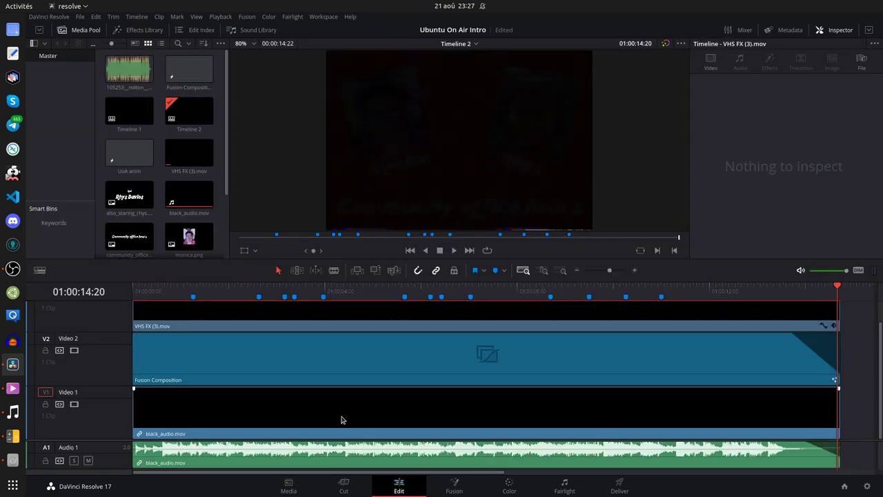
left_click(289, 366)
right_click(289, 363)
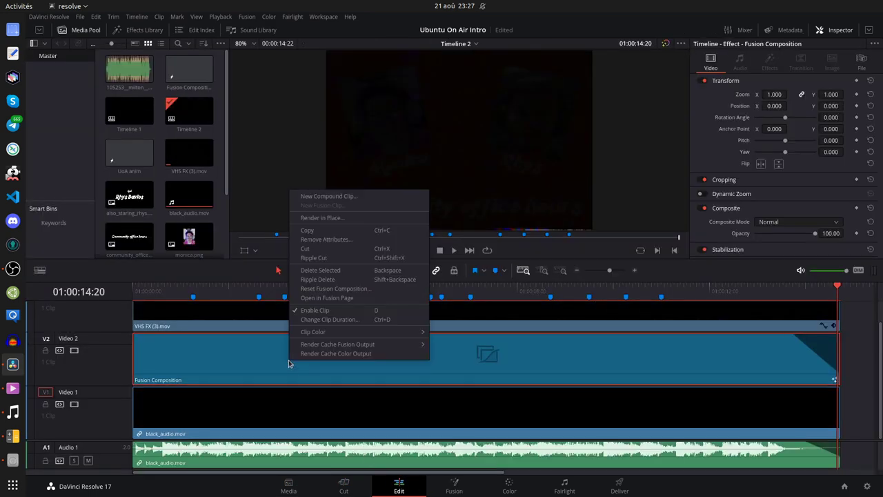
left_click(236, 423)
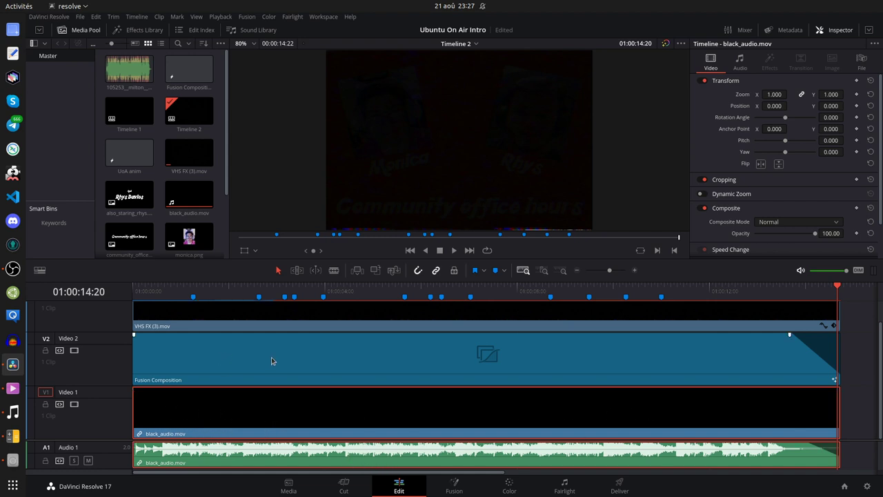
right_click(254, 348)
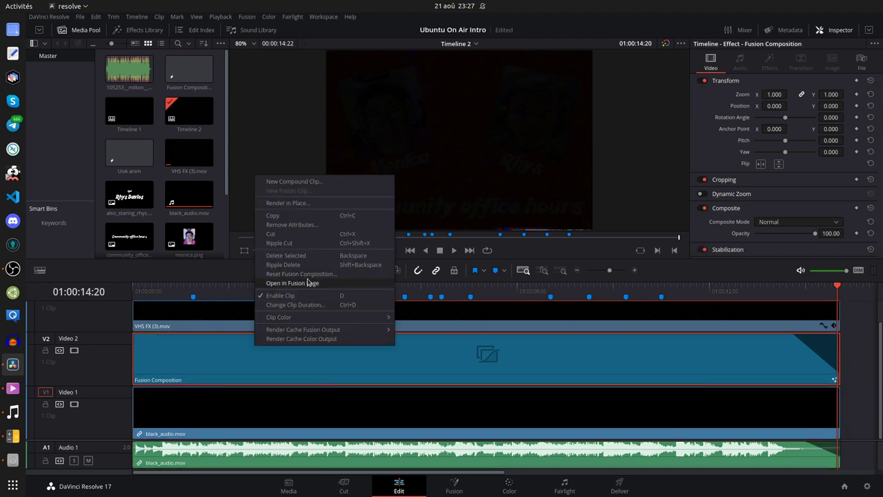
mouse_move(308, 316)
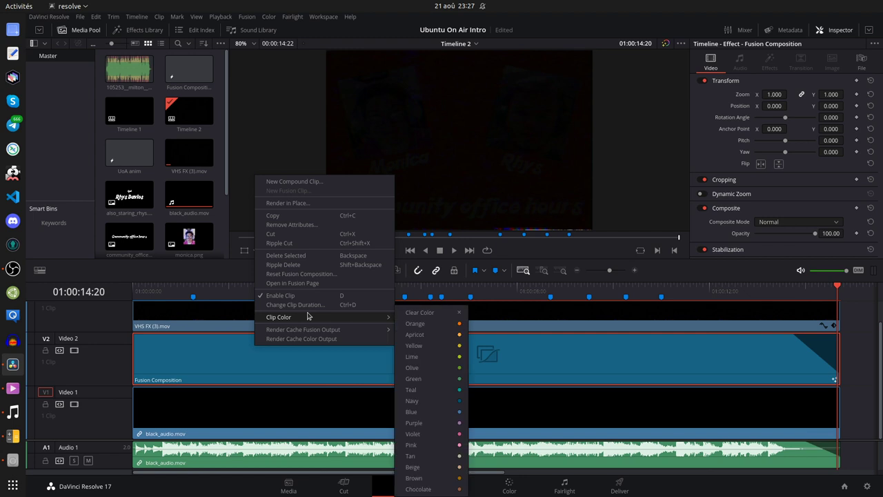
left_click(304, 283)
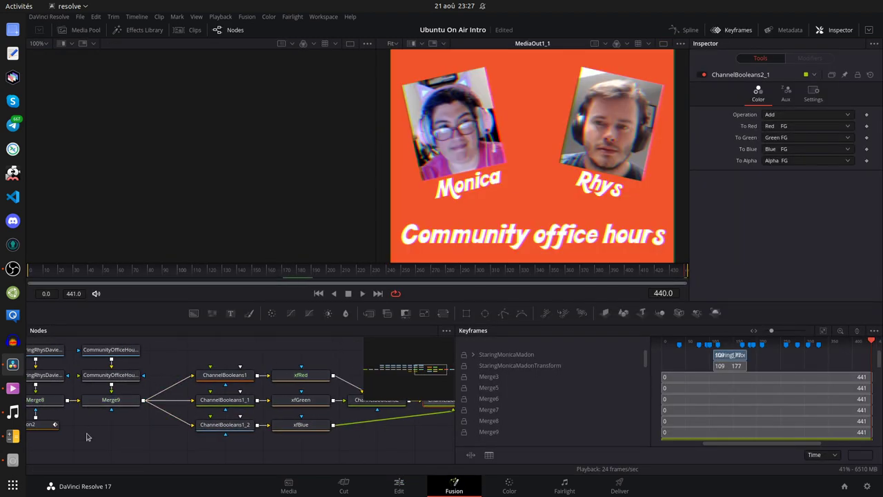
Select UbuntuOnAirTransform and scrub through the Ubuntu On Air intro animation.
scroll(190, 428, "up", 3)
scroll(192, 429, "left", 8)
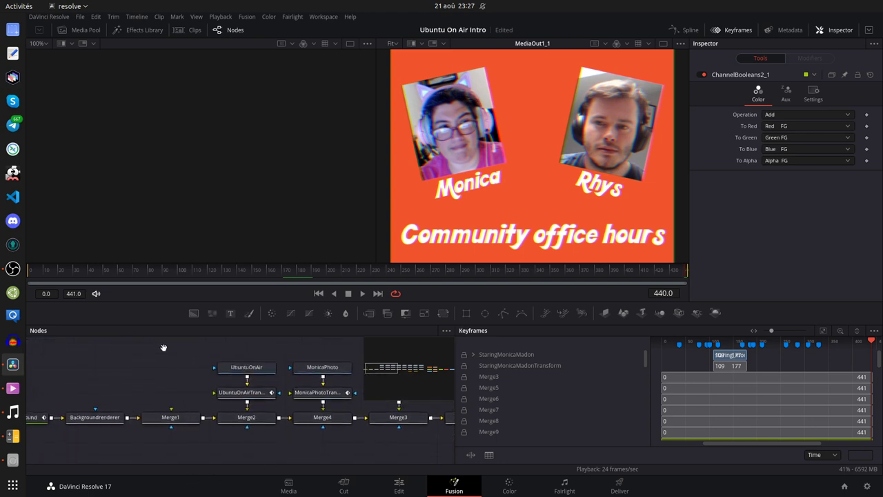
left_click(236, 392)
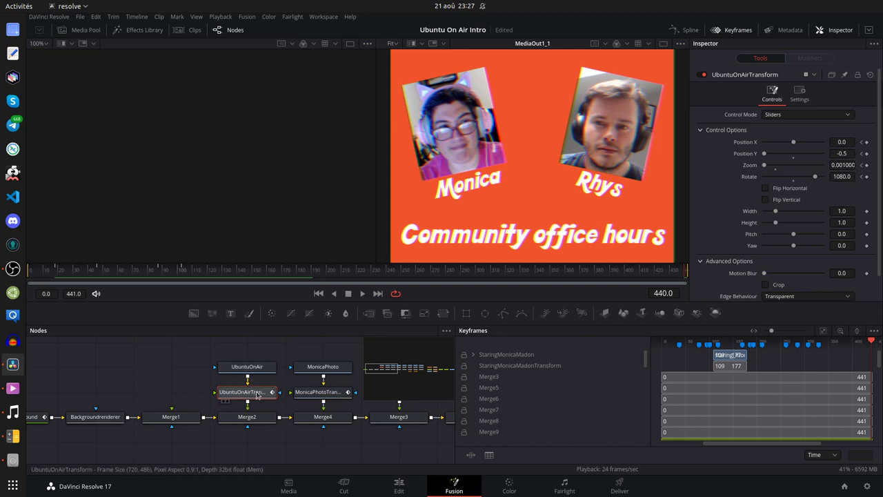
left_click_drag(89, 272, 184, 272)
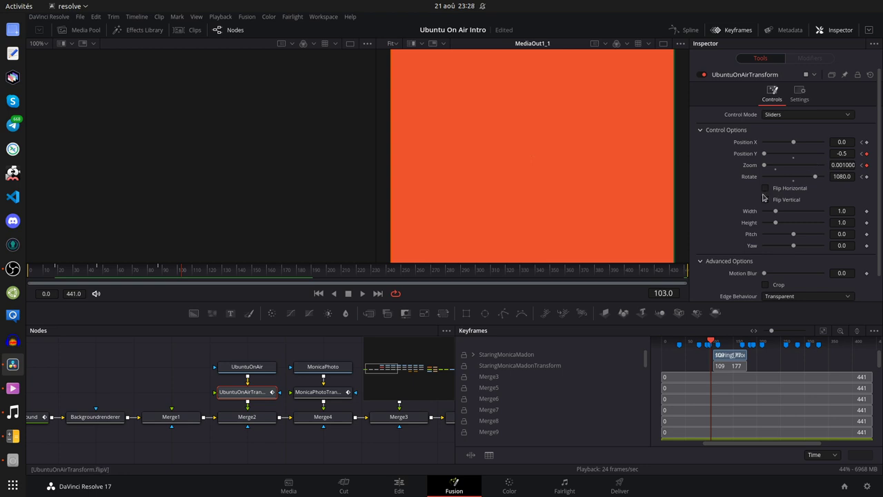
scroll(737, 228, "down", 1)
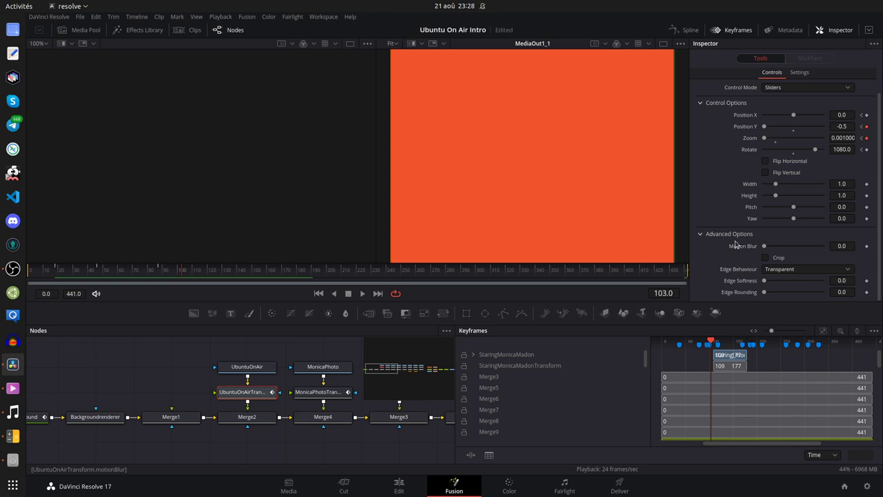
scroll(733, 221, "up", 1)
scroll(734, 220, "down", 1)
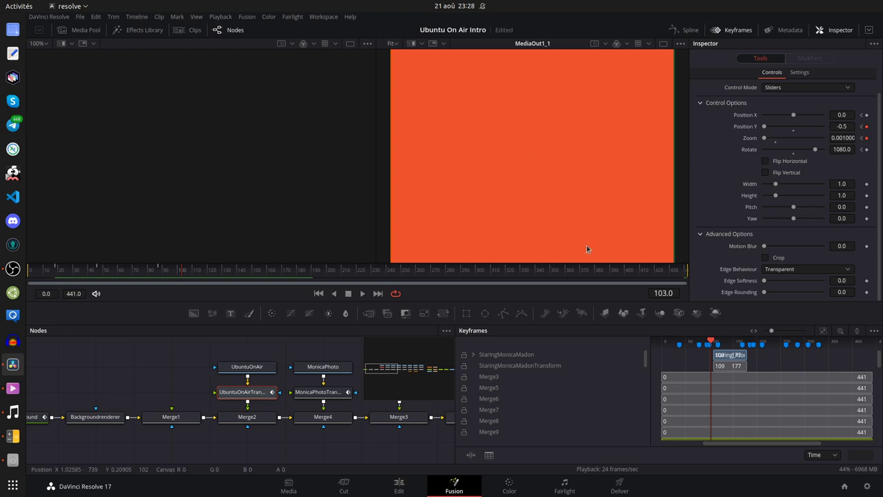
Review the Merge2 and UbuntuOnAir settings, then set UbuntuOnAirTransform's zoom to 0.25 at frame 103.
left_click(262, 420)
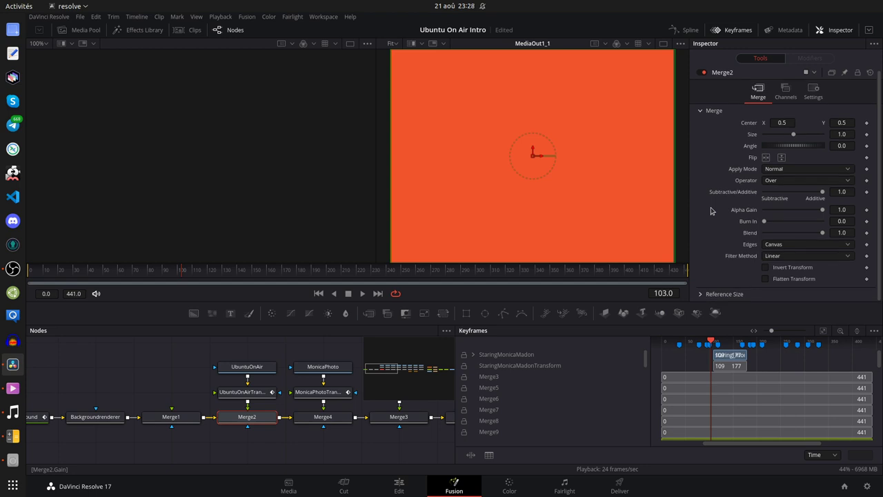
left_click(247, 368)
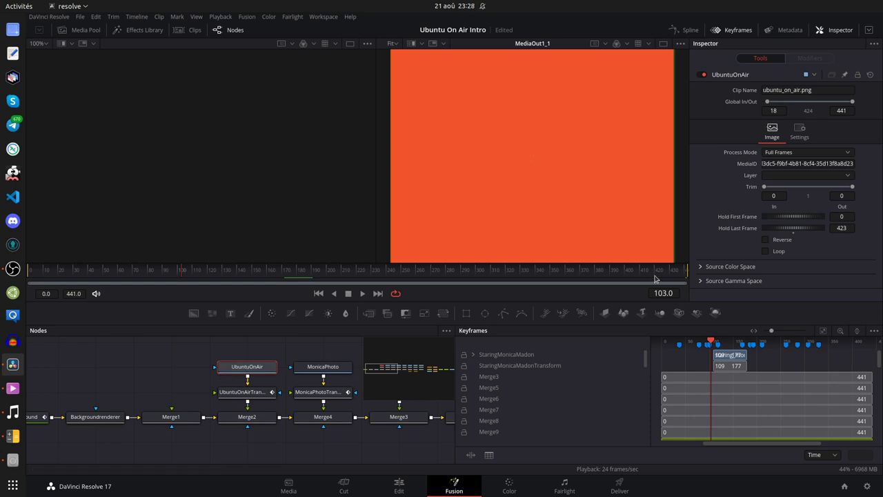
left_click(254, 418)
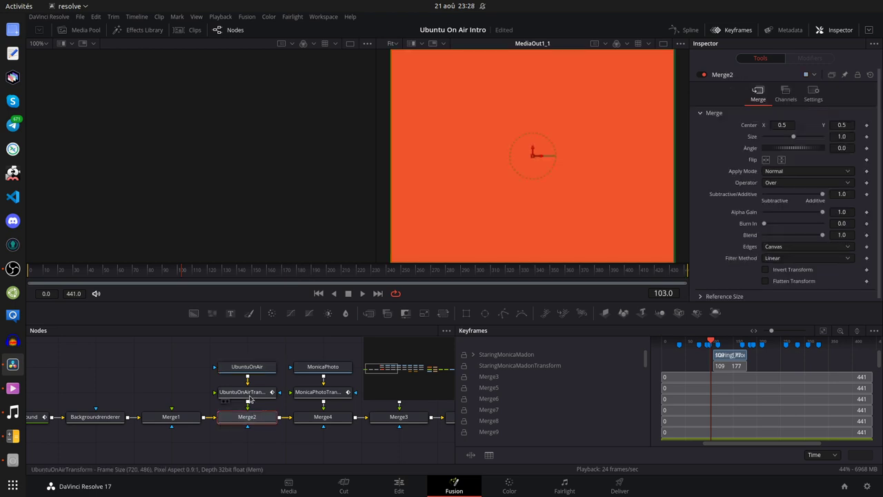
left_click(250, 396)
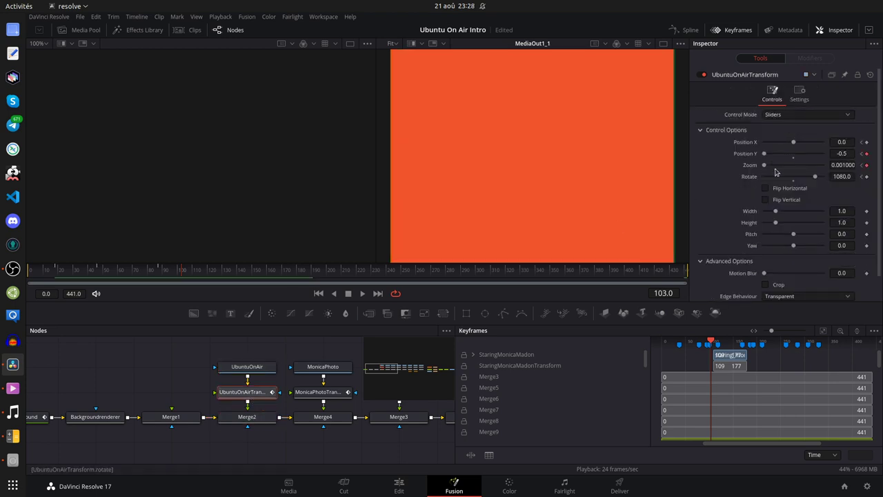
left_click_drag(764, 165, 740, 168)
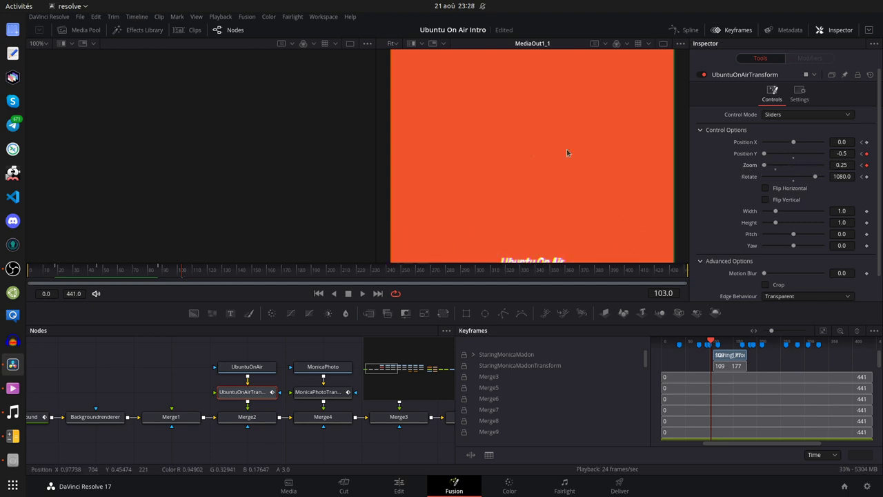
left_click(80, 16)
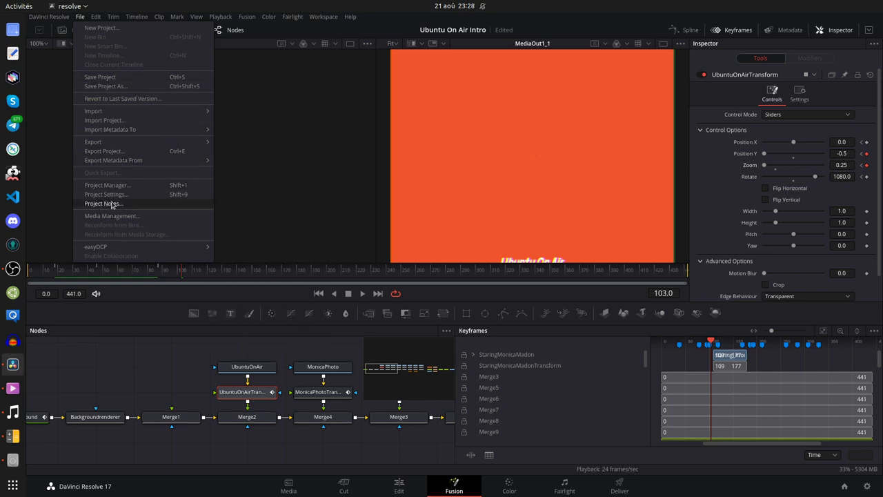
Set Transform2's zoom to 0.001 at frame 86, check frame 66, then return to the Edit page.
left_click(390, 162)
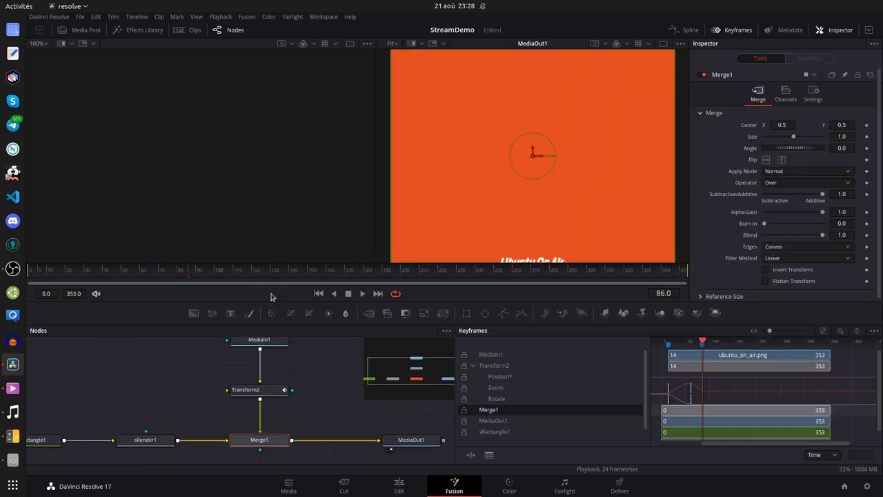
left_click(265, 390)
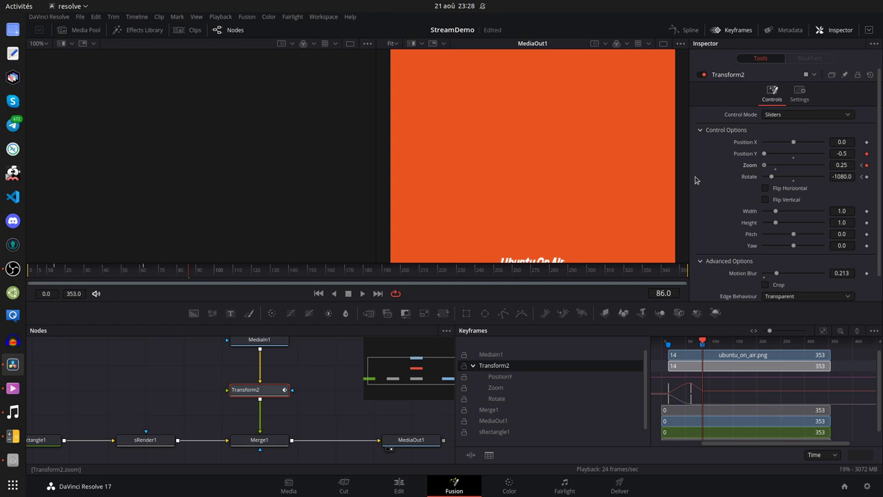
left_click(841, 165)
type("0")
key("Tab")
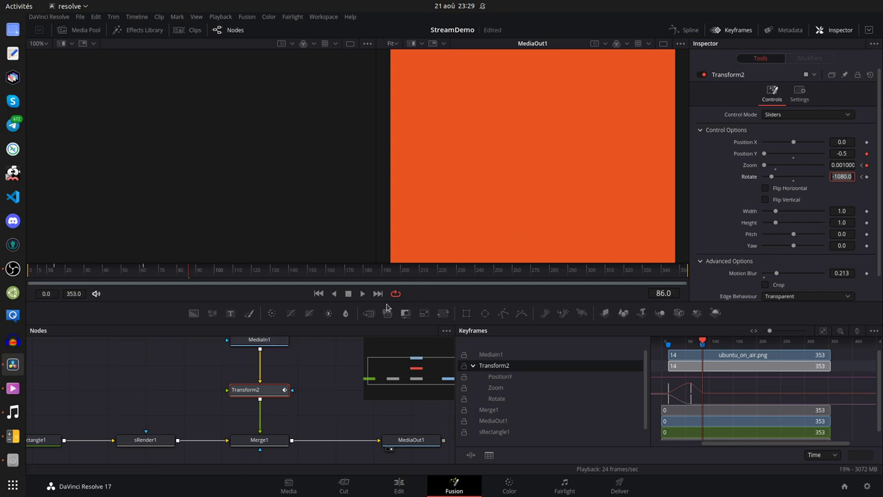
left_click_drag(188, 273, 143, 284)
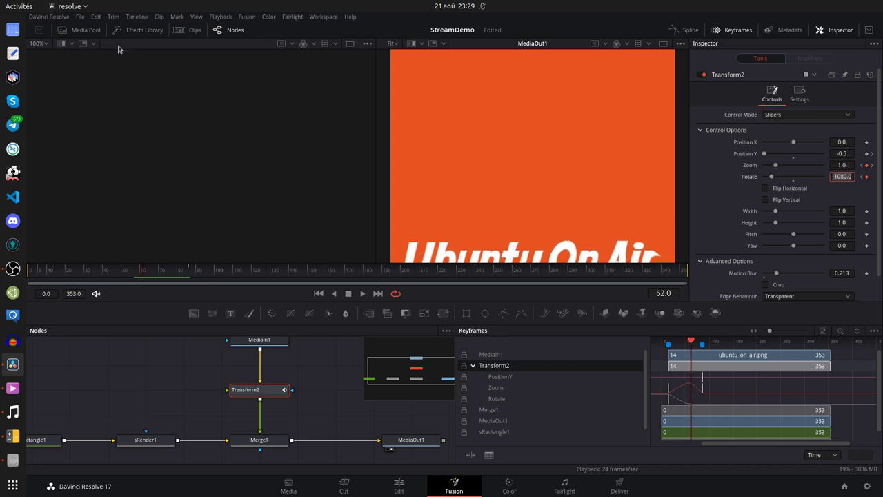
left_click(398, 485)
left_click_drag(257, 290, 160, 290)
key("space")
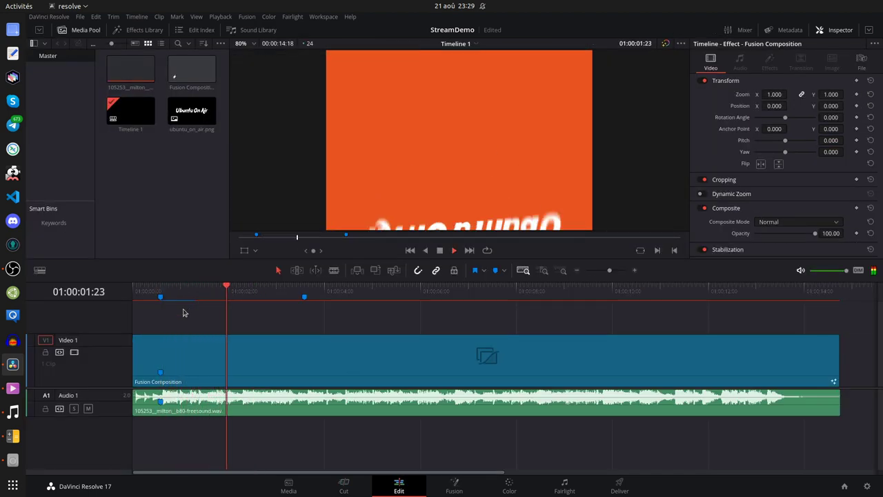
key("space")
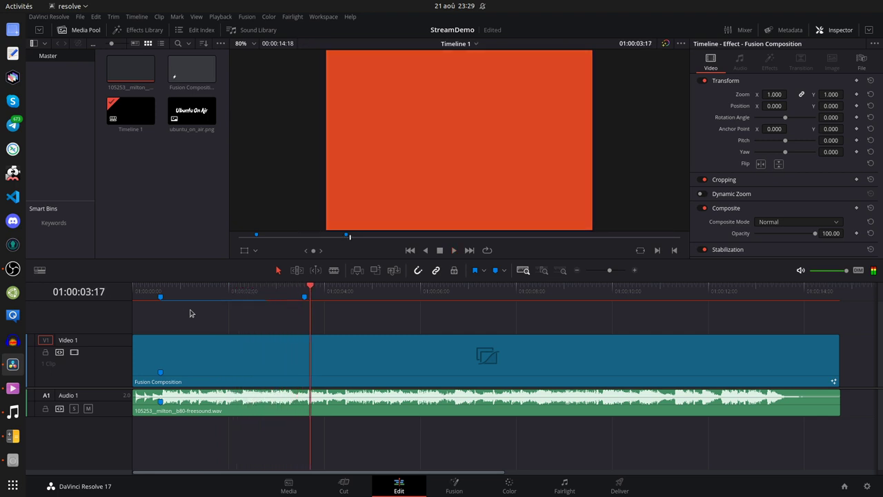
left_click_drag(305, 293, 163, 298)
key("space")
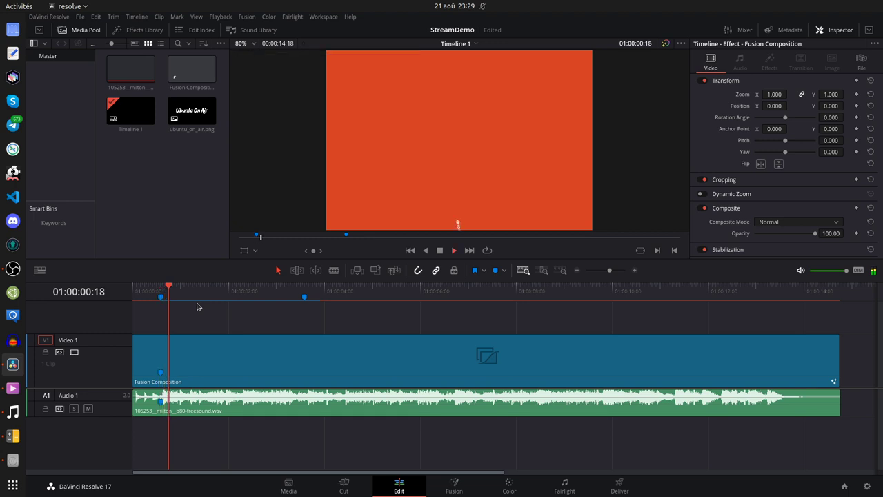
key("space")
mouse_move(203, 290)
left_mouse_down()
mouse_move(165, 294)
mouse_move(204, 290)
left_mouse_up()
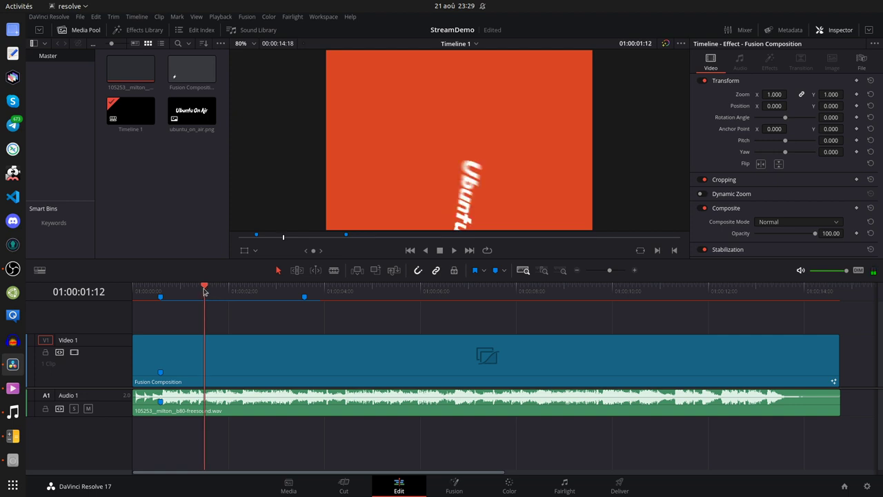
In the Keyframes editor, drag Transform2's PositionY and Rotate keyframes earlier to frame 36.
left_click(456, 485)
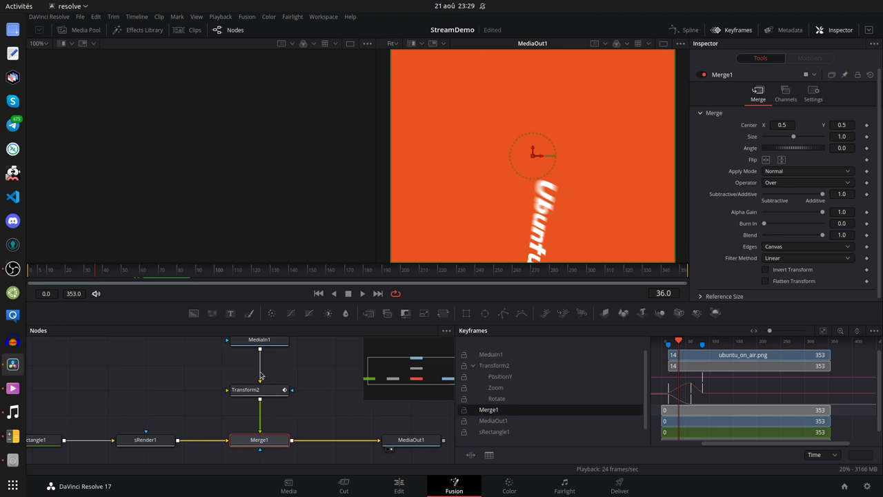
left_click(506, 377)
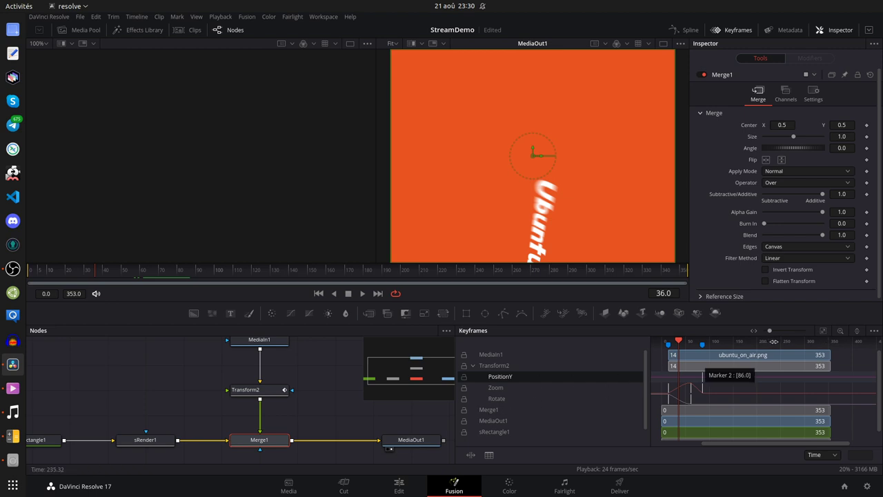
scroll(672, 379, "up", 2)
scroll(672, 379, "up", 3)
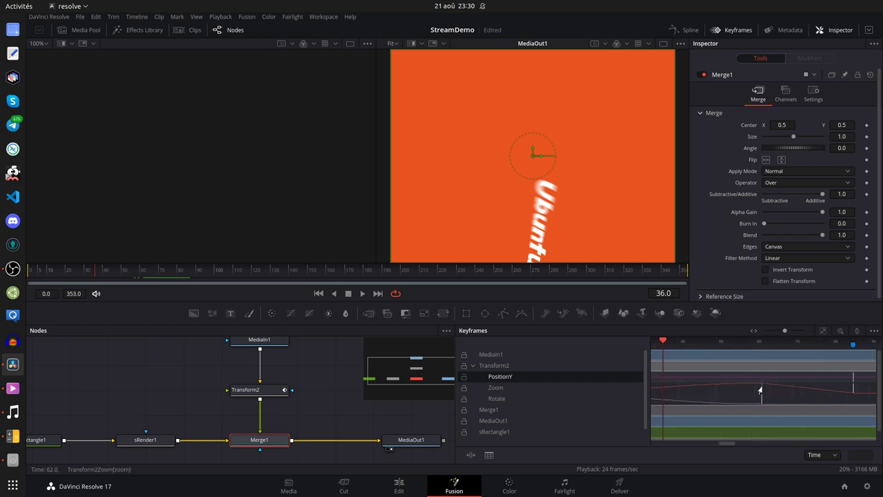
left_click_drag(760, 391, 664, 394)
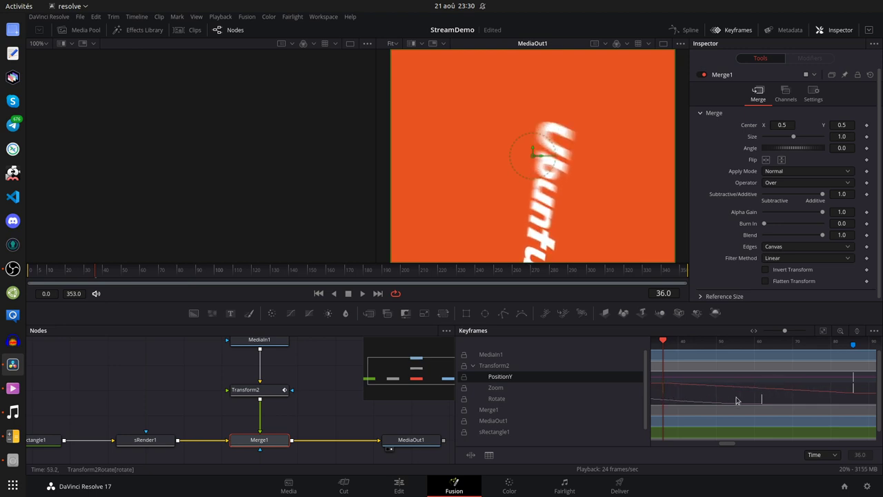
left_click_drag(759, 400, 662, 400)
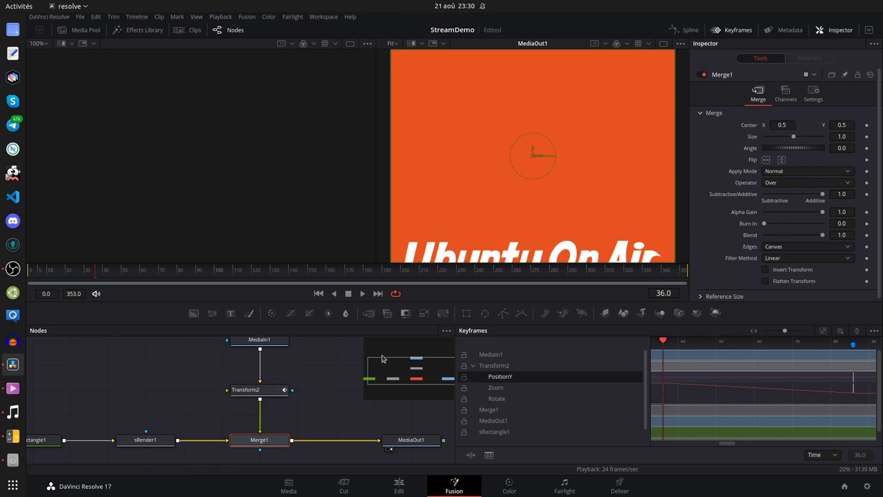
Reset Transform2's Position Y to 0, removing its animation.
left_click(287, 391)
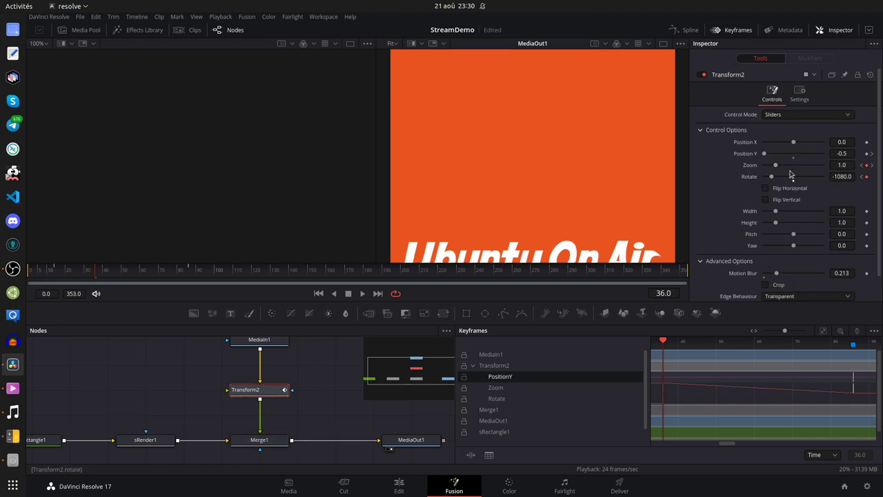
left_click_drag(762, 155, 794, 156)
left_click(851, 155)
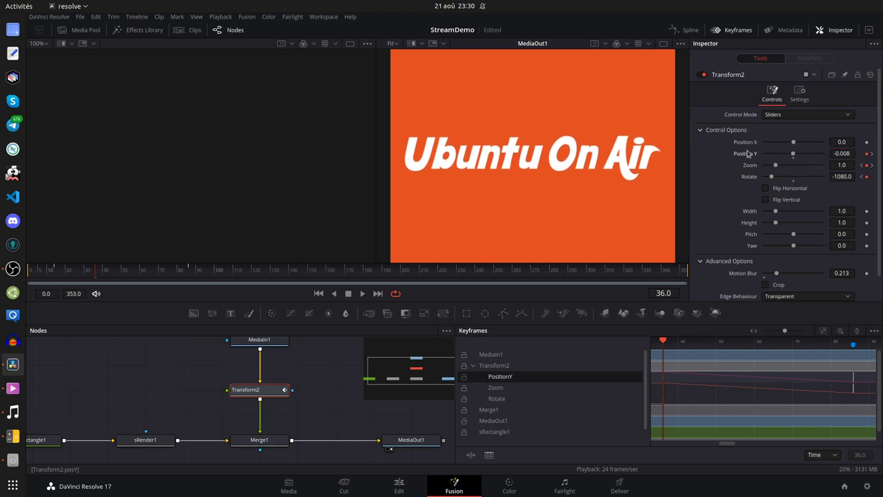
double_click(747, 154)
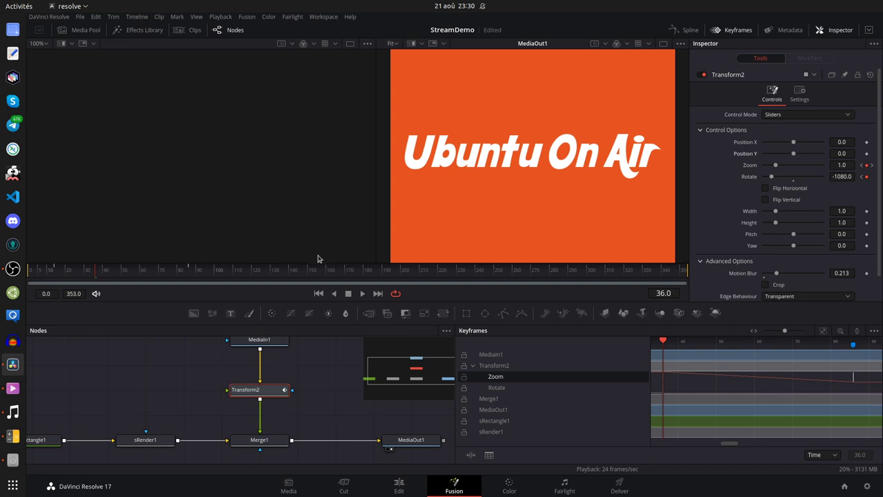
Play the logo animation from the first frame, stop near frame 85, and view it on the Edit page.
left_click(318, 294)
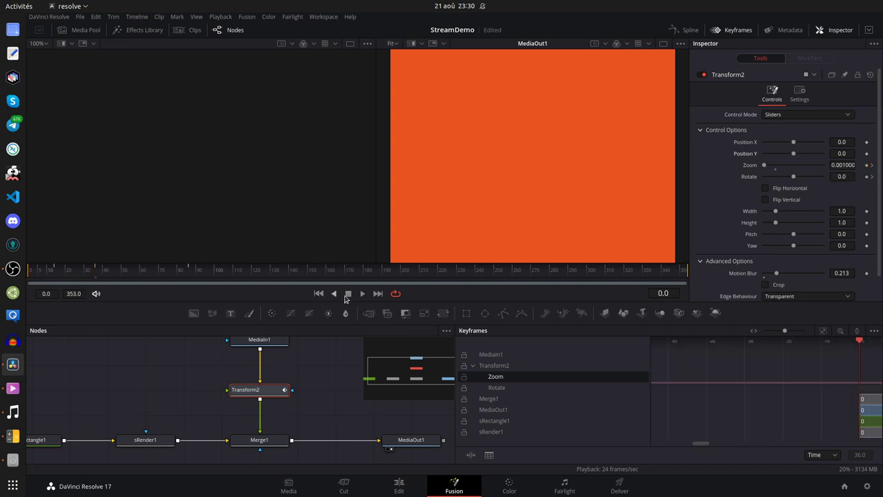
left_click(362, 293)
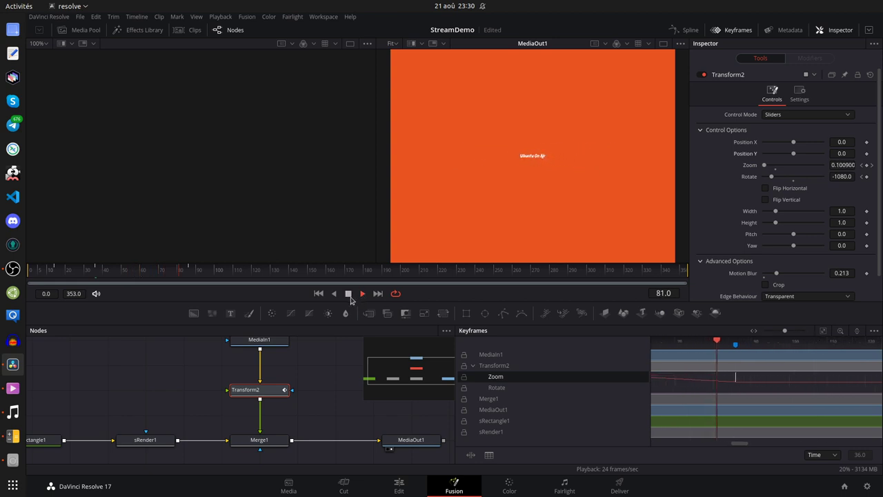
left_click(348, 293)
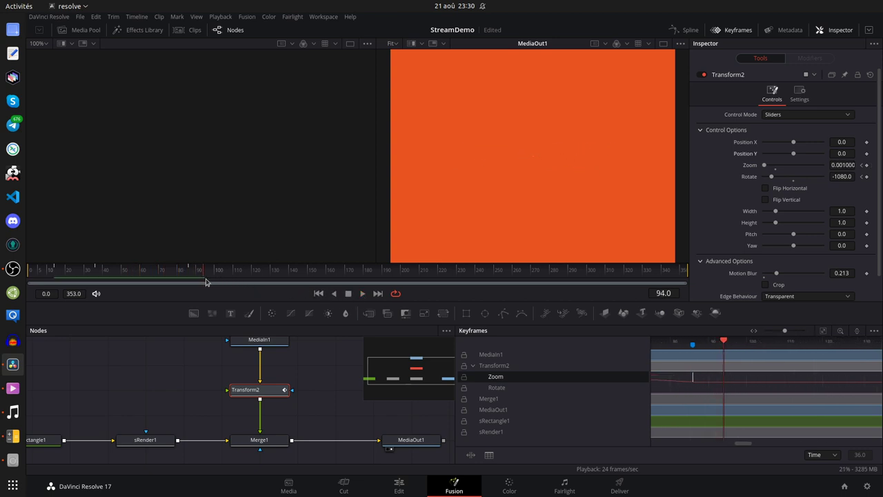
mouse_move(203, 274)
left_mouse_down()
mouse_move(175, 276)
mouse_move(190, 280)
left_mouse_up()
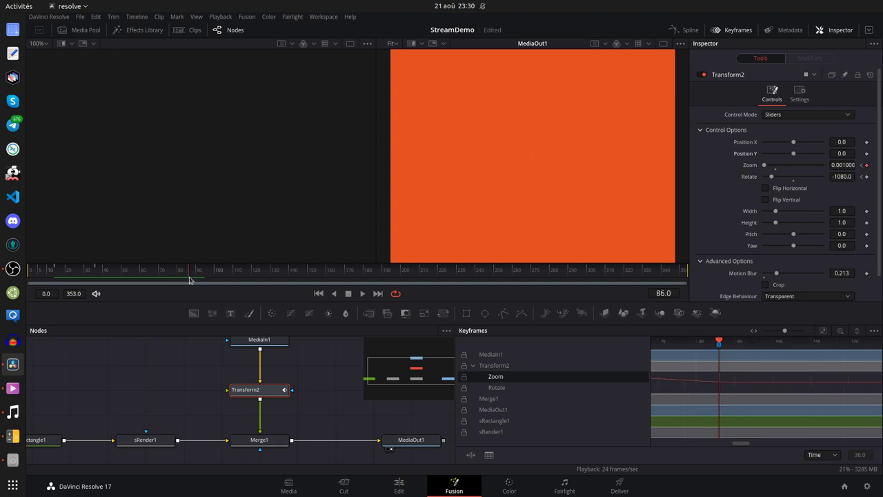
left_click(398, 486)
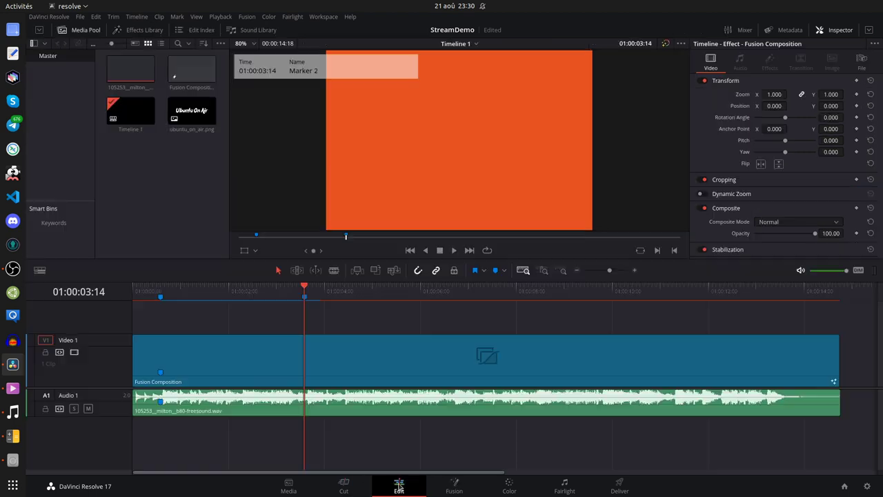
Return to the Fusion page and step the playhead back to frame 73, where the logo is centred.
left_click(454, 485)
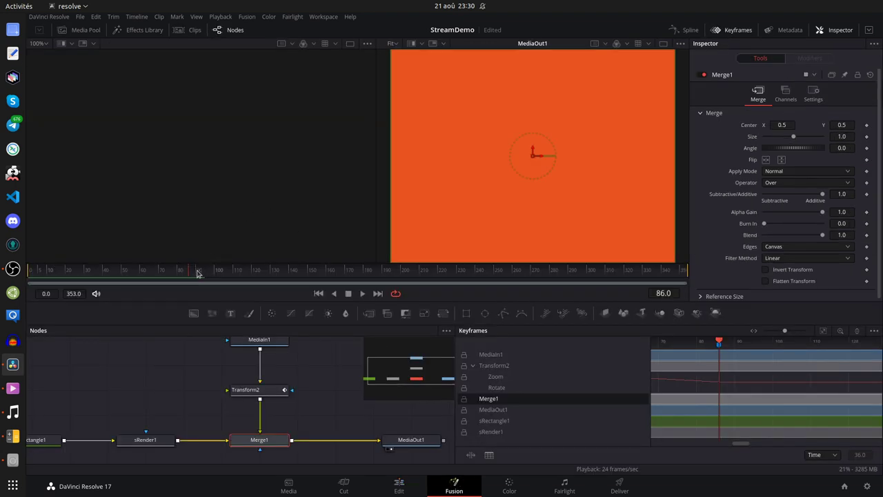
left_click_drag(190, 272, 166, 281)
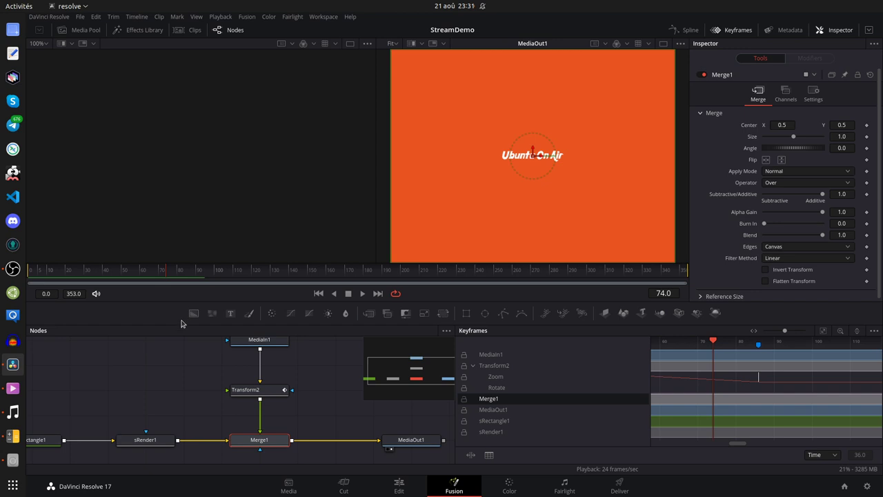
key("Left")
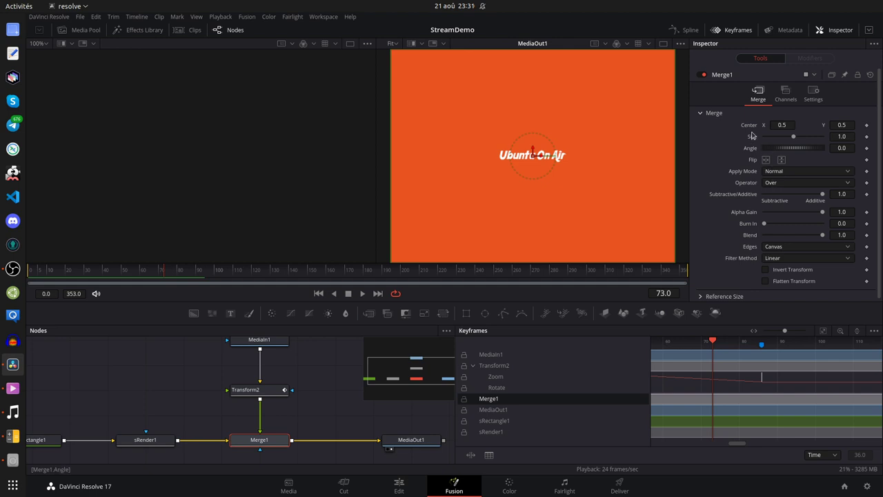
Select Transform2, preview the animation from the start, and move to frame 14.
left_click(241, 391)
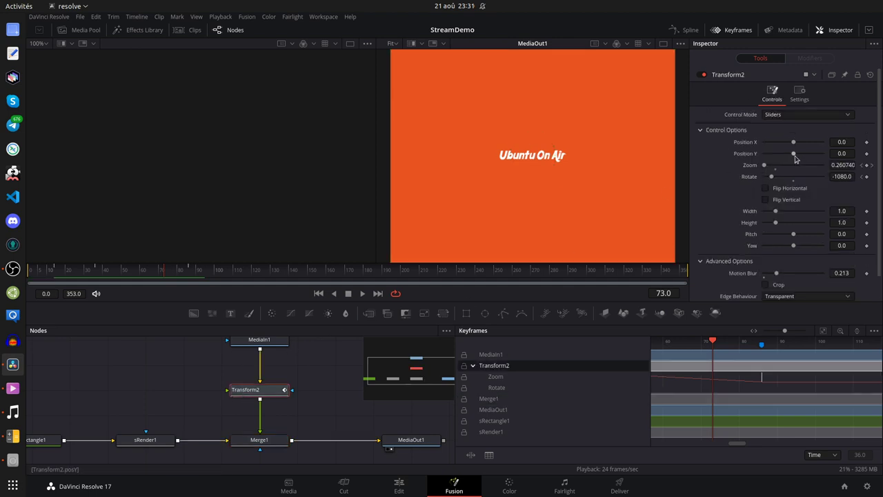
left_click(867, 165)
key("ctrl+z")
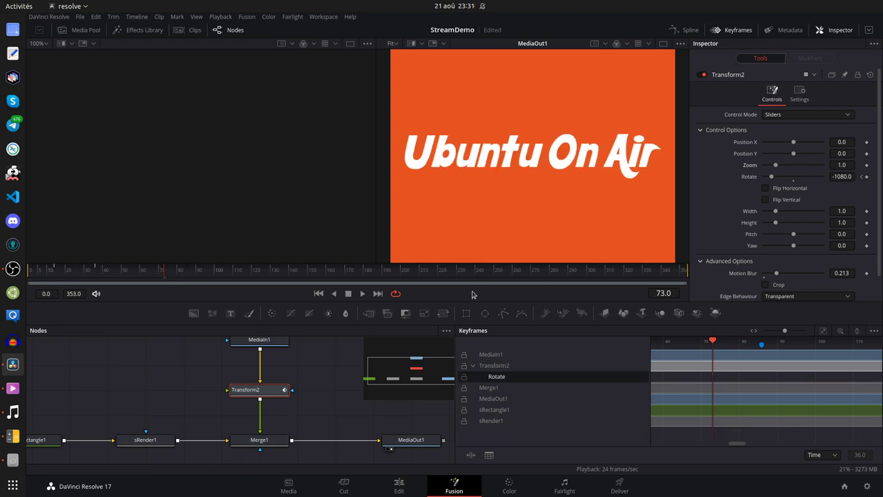
key("Home")
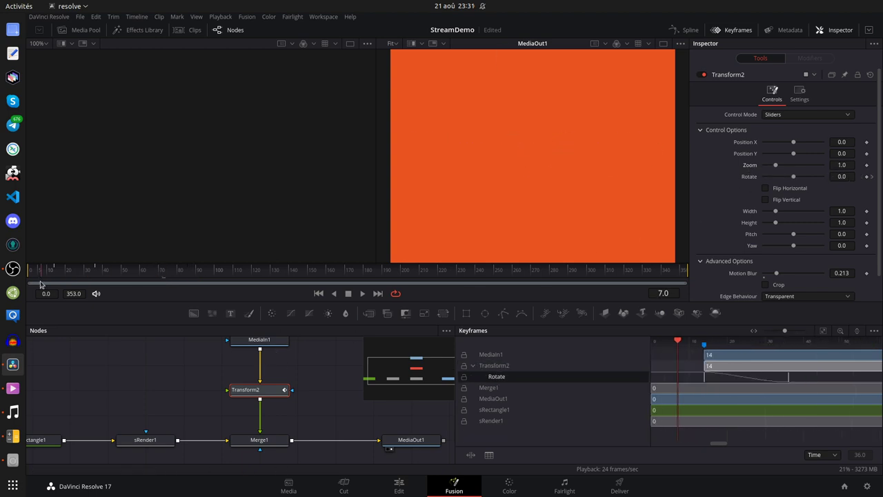
left_click(362, 294)
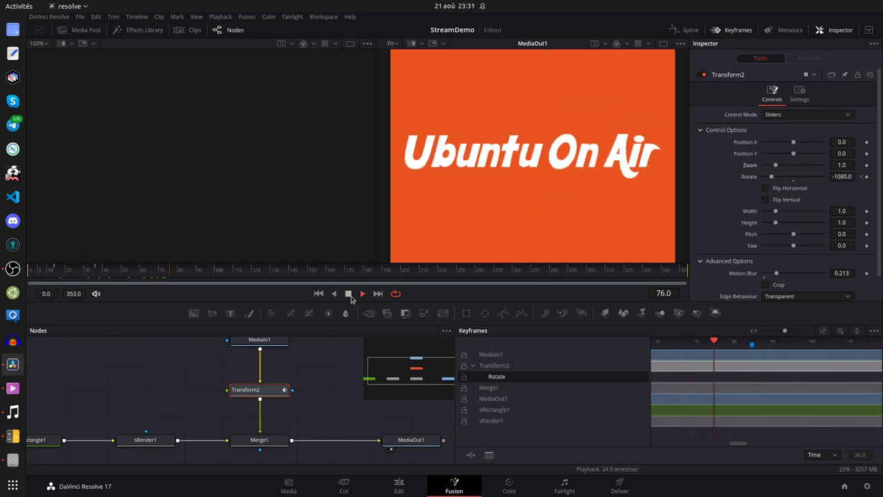
left_click(348, 294)
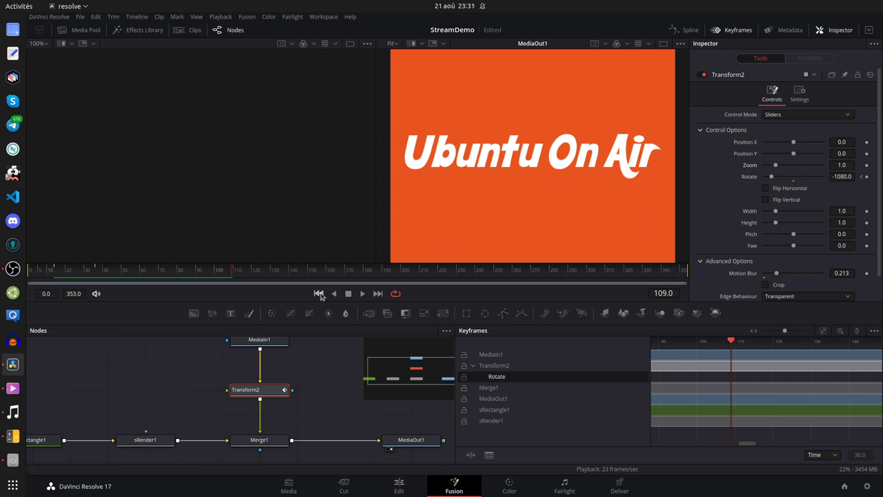
left_click(319, 293)
left_click(54, 276)
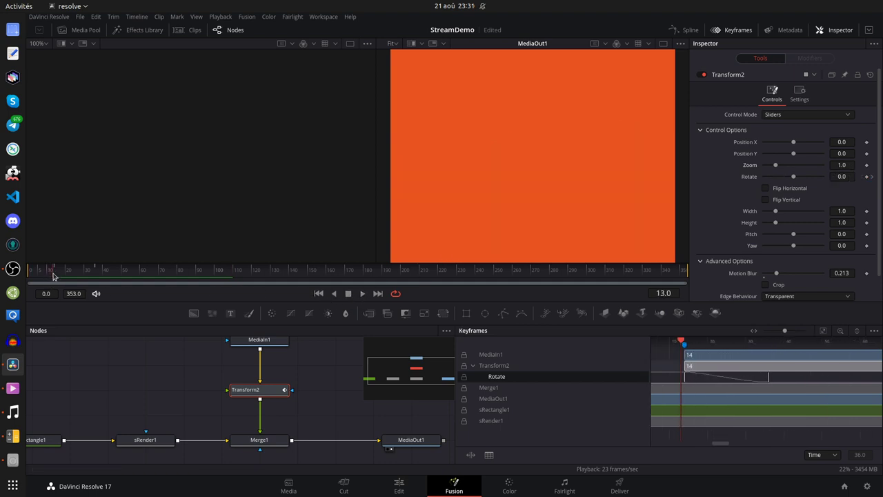
Keyframe Zoom near 0 at frame 14 and full-size Zoom 1.0 at frame 36.
left_click(867, 166)
left_click_drag(776, 166, 729, 176)
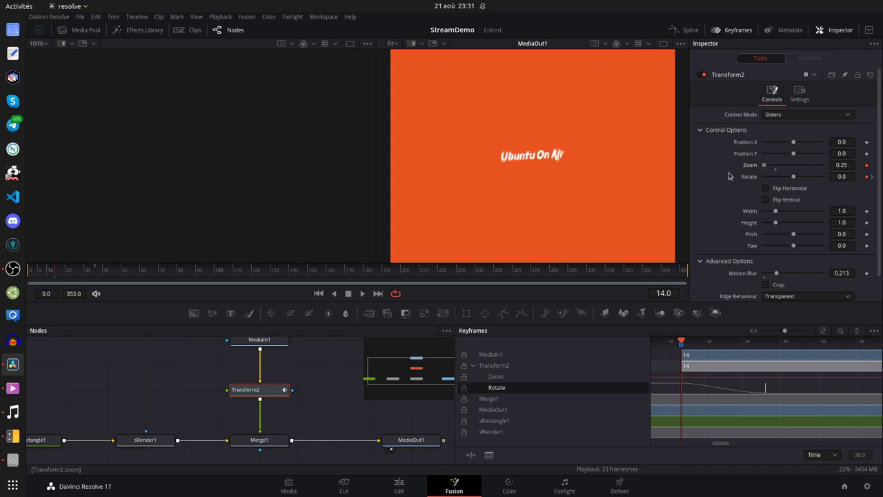
left_click(837, 163)
type("0")
key("Tab")
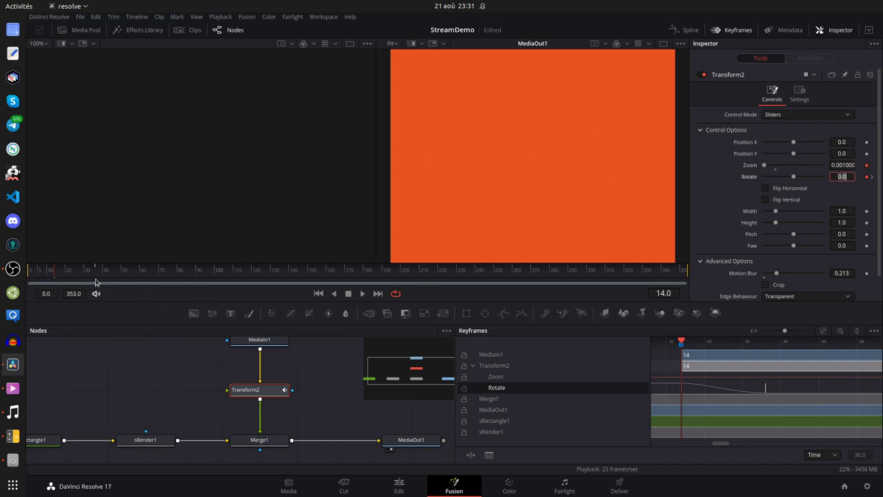
left_click_drag(72, 275, 97, 274)
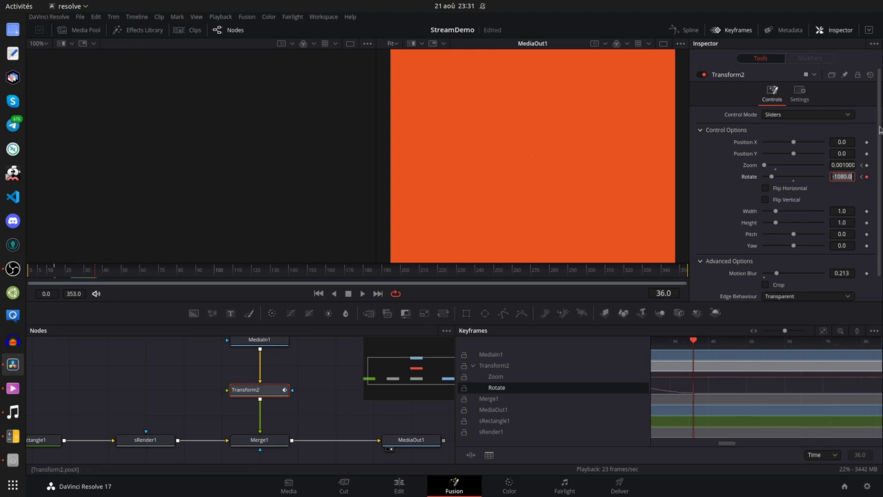
double_click(752, 166)
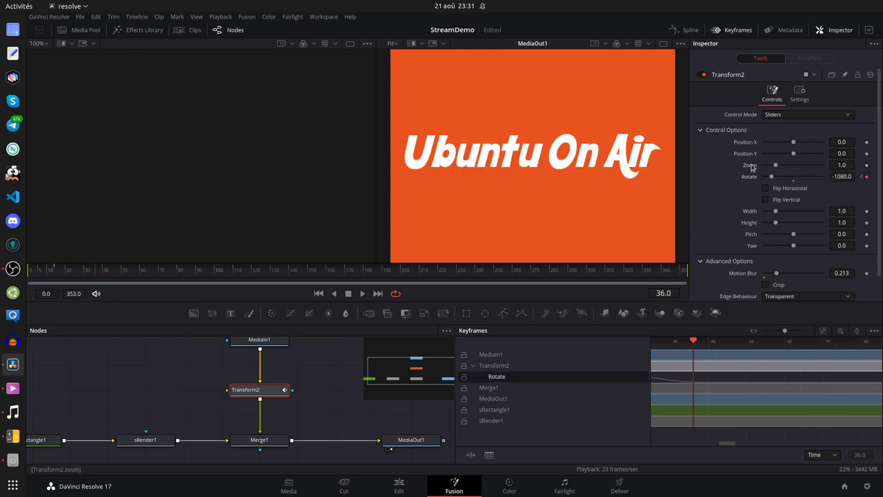
left_click(866, 165)
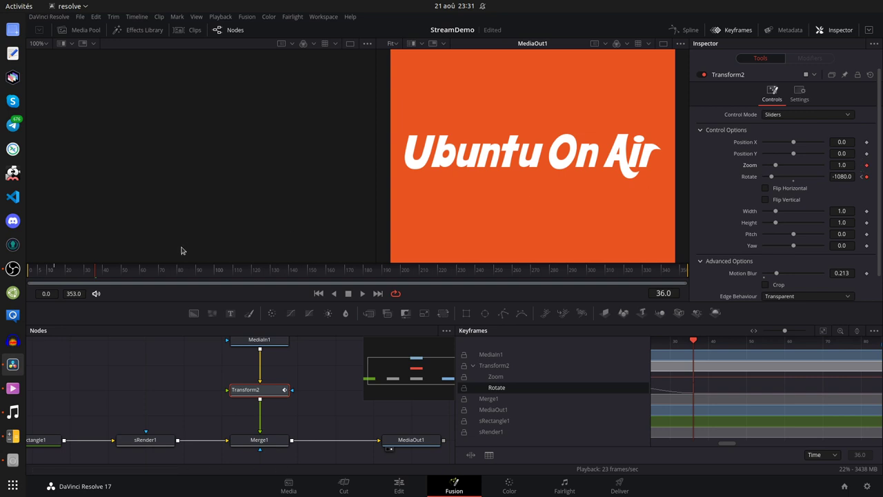
Enter Zoom 0.001 at frame 14 and scrub forward to check the zoom-and-spin animation.
left_click_drag(97, 278, 56, 278)
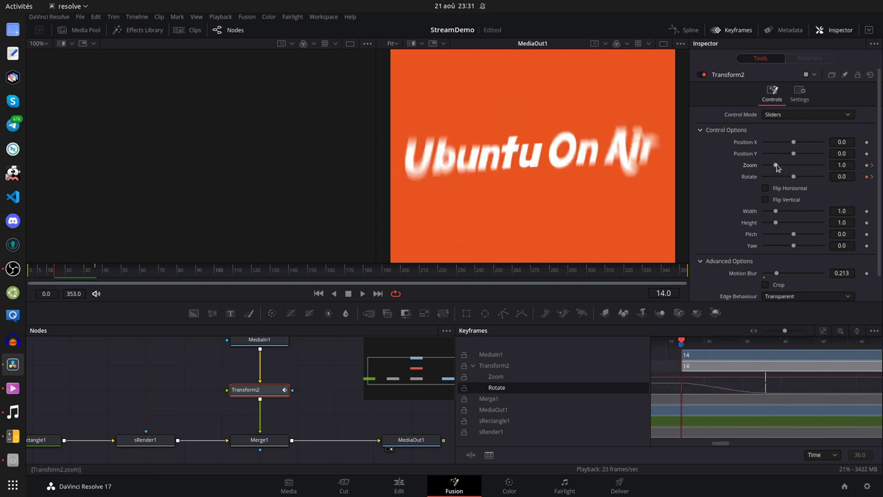
left_click(843, 165)
type("0.001")
key("Tab")
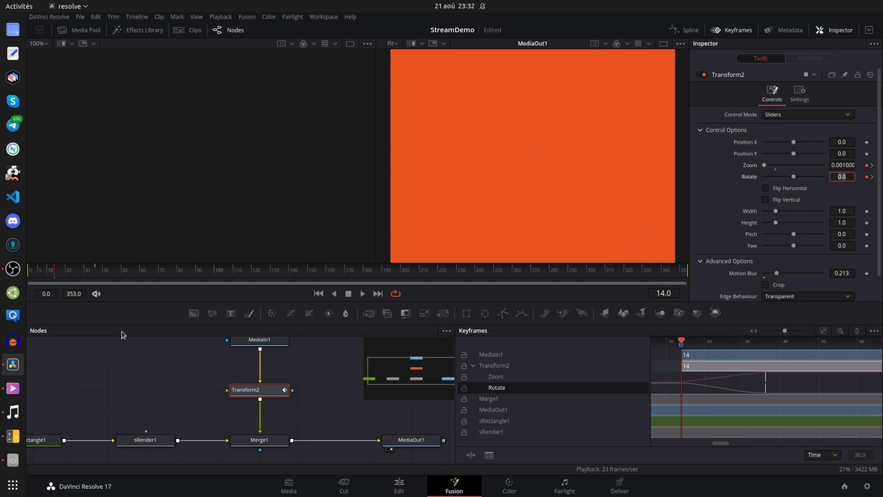
left_click_drag(54, 274, 190, 281)
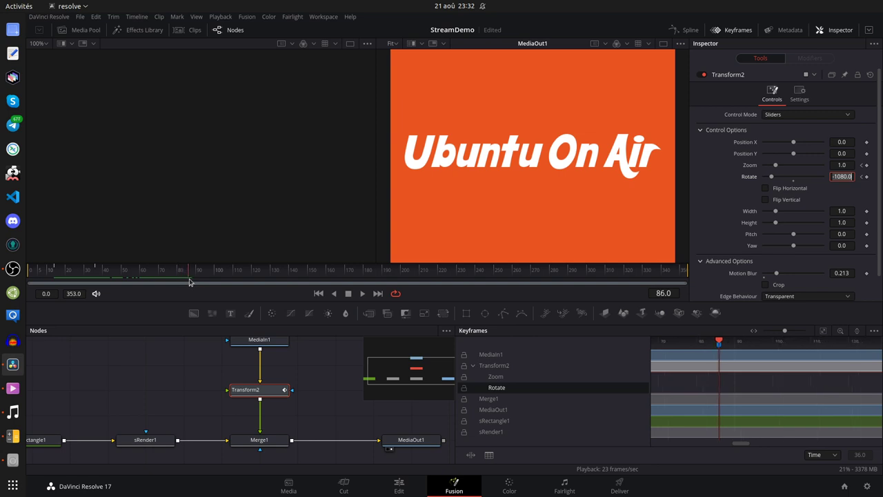
Check the result on the Edit page, then return to Fusion and select Transform2.
left_click(400, 485)
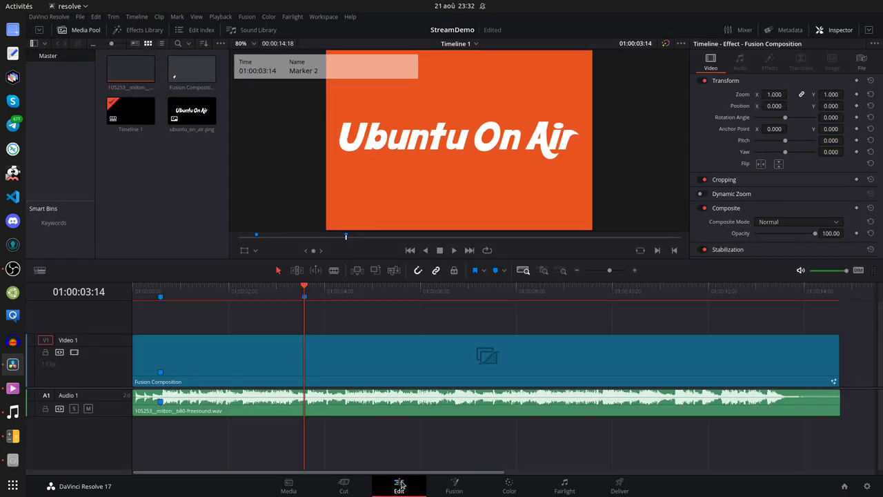
left_click(449, 486)
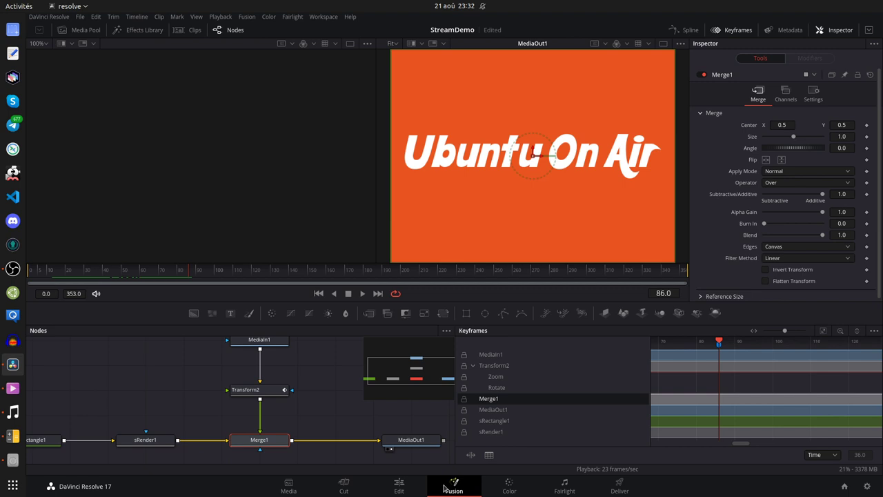
mouse_move(261, 391)
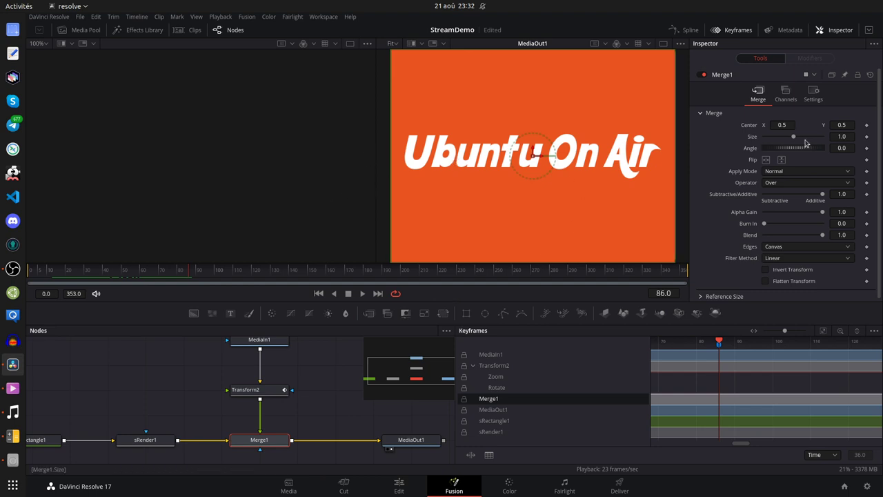
left_click(259, 392)
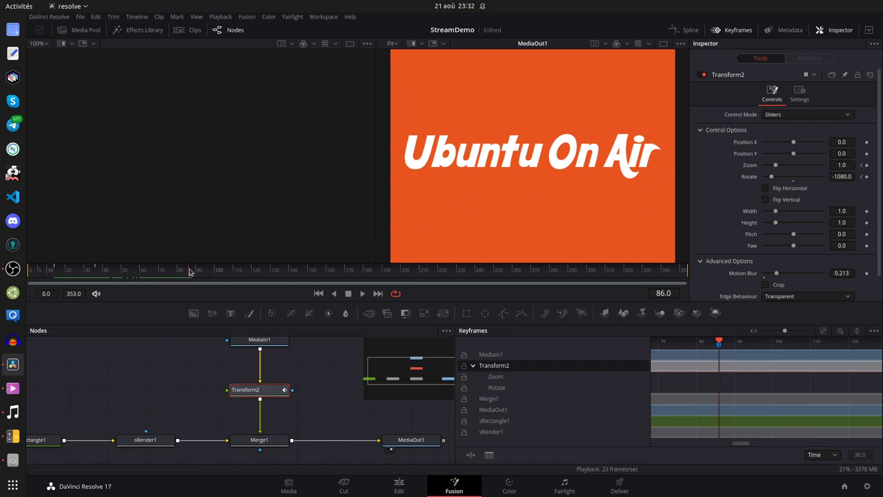
At frame 73, add Zoom, Rotate and Position Y keyframes on Transform2.
left_click_drag(191, 271, 166, 269)
key("Left")
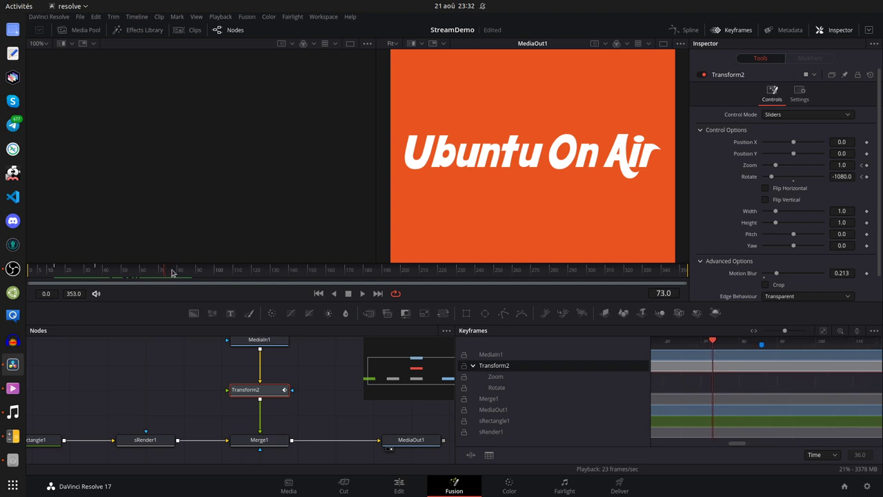
left_click(867, 165)
left_click(867, 176)
left_click(866, 154)
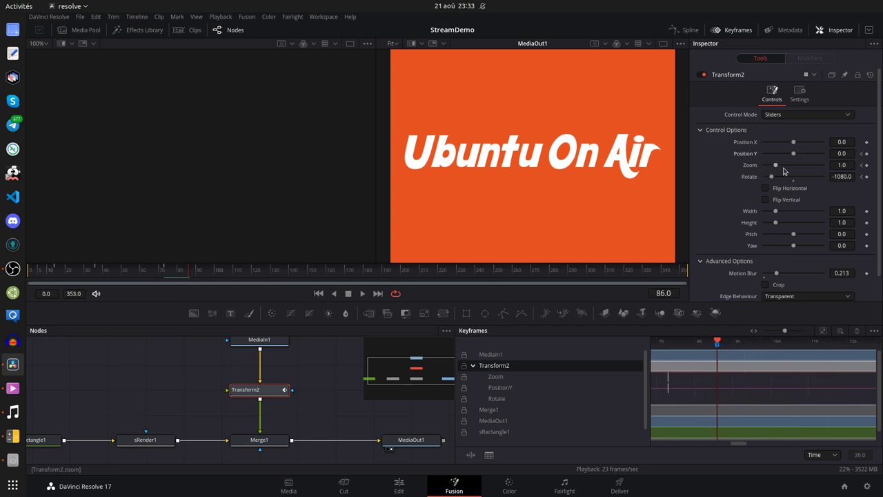
Keyframe Transform2 at Zoom 0.001 and Position Y -0.5 so the logo shrinks away.
left_click_drag(842, 168, 837, 178)
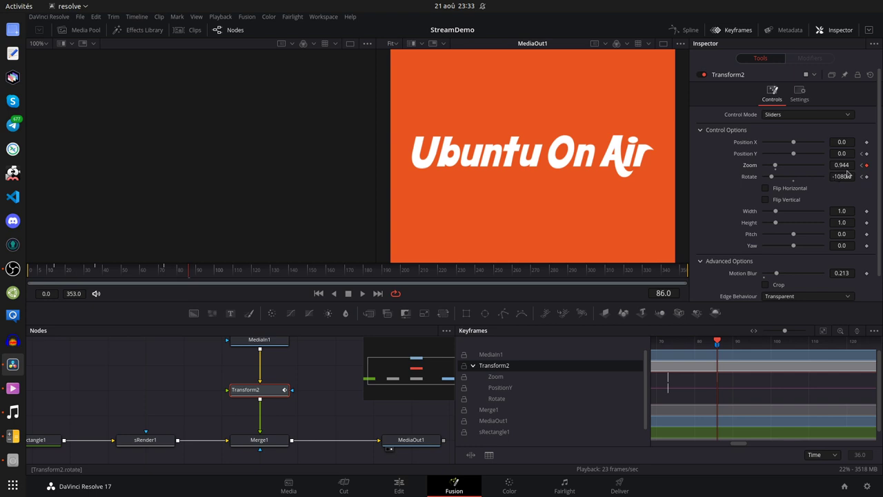
left_click(842, 165)
type("0.001")
key("Tab")
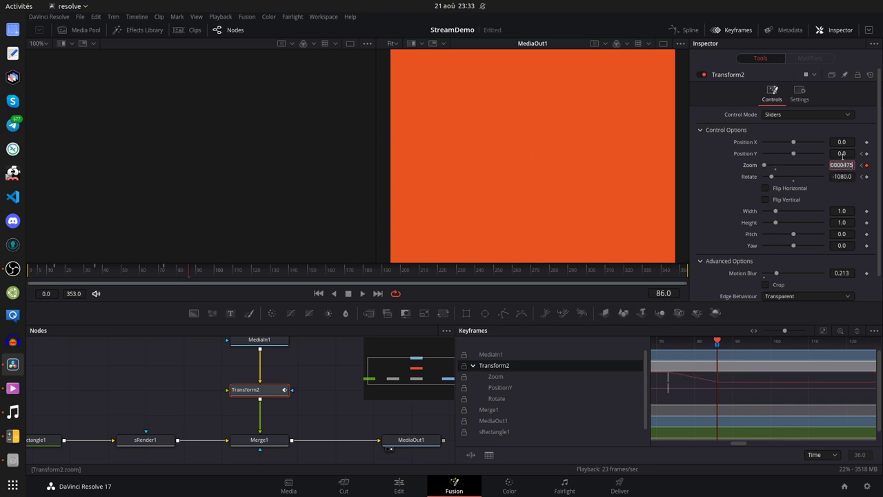
left_click_drag(845, 153, 725, 167)
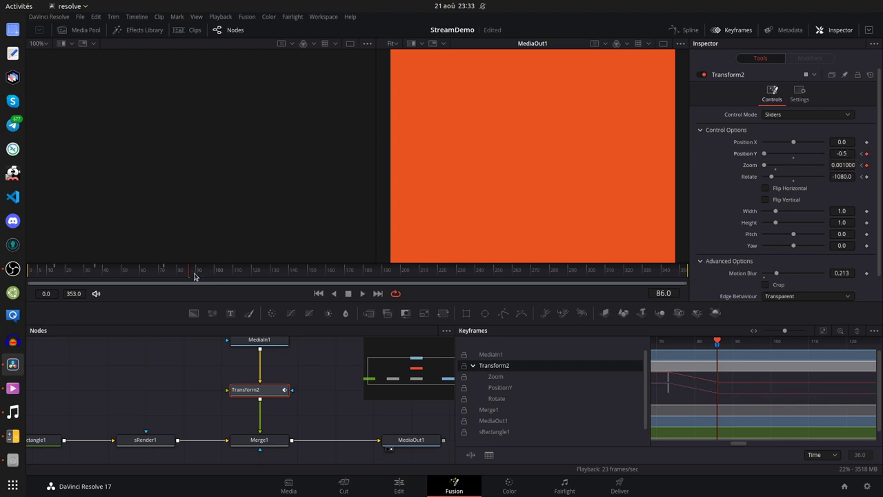
Scrub back to frame 67, return to the start and play the animation.
left_click_drag(194, 276, 154, 274)
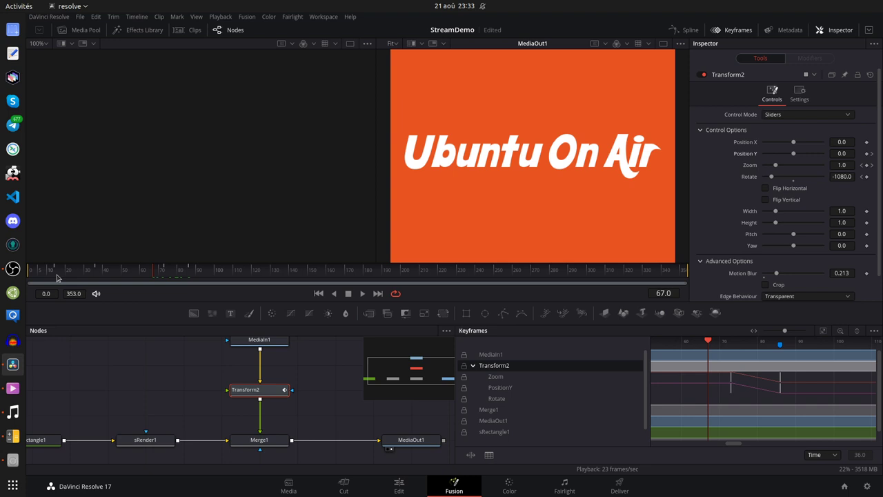
left_click(318, 293)
left_click(362, 294)
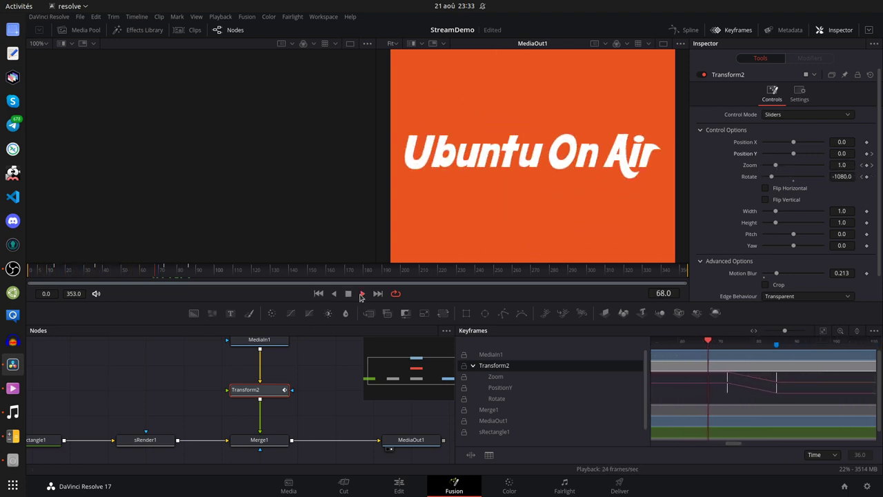
Stop playback and move to frame 26 to inspect the spinning logo.
left_click(348, 294)
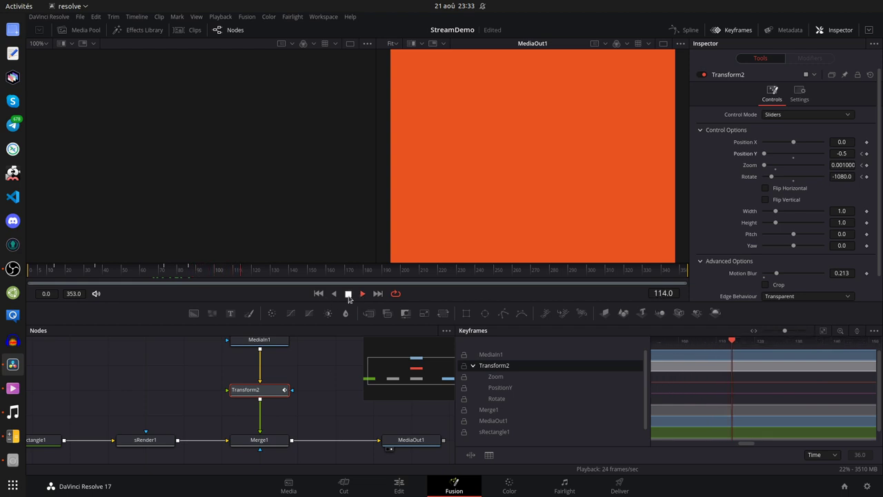
left_click(319, 293)
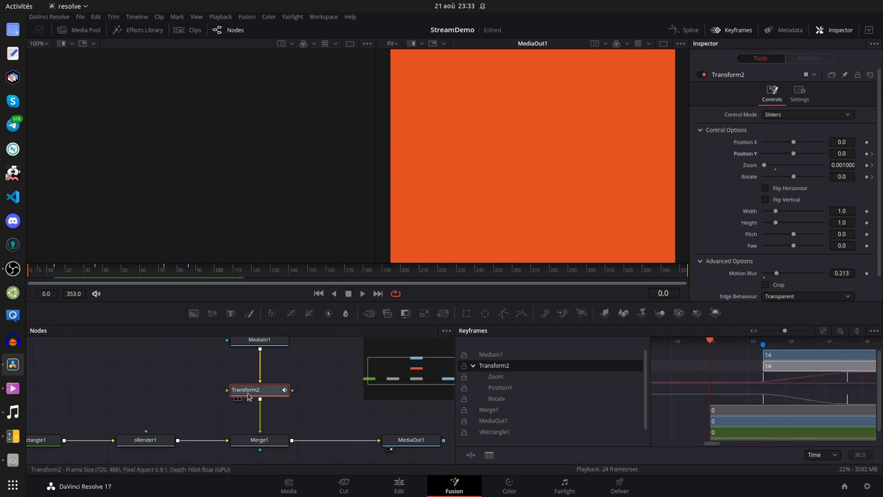
scroll(724, 275, "down", 1)
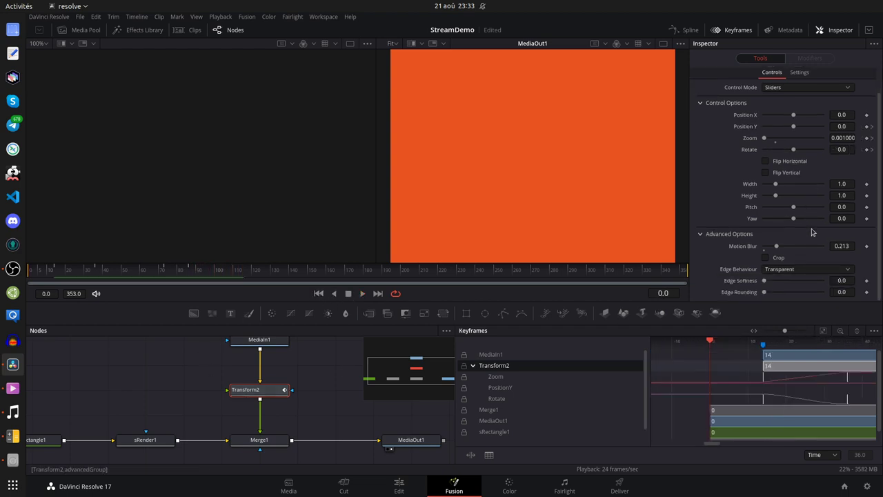
left_click_drag(58, 270, 78, 271)
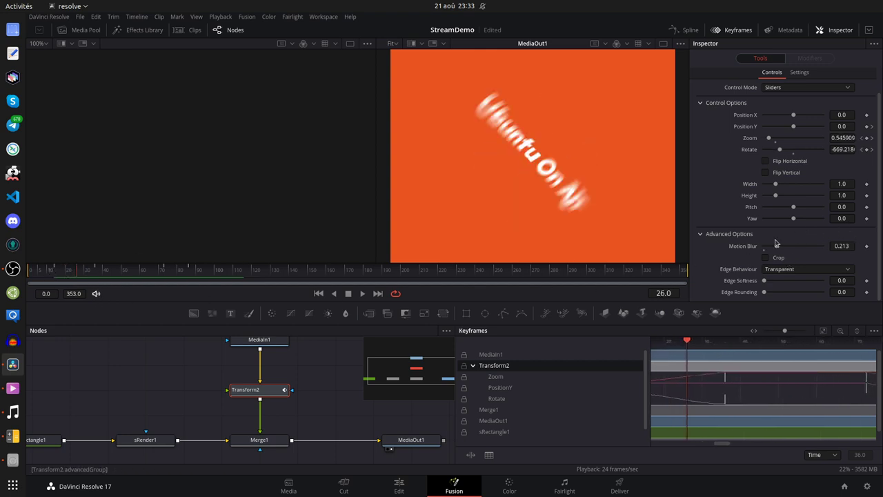
Set Transform2's Motion Blur to 0.3.
left_click(843, 246)
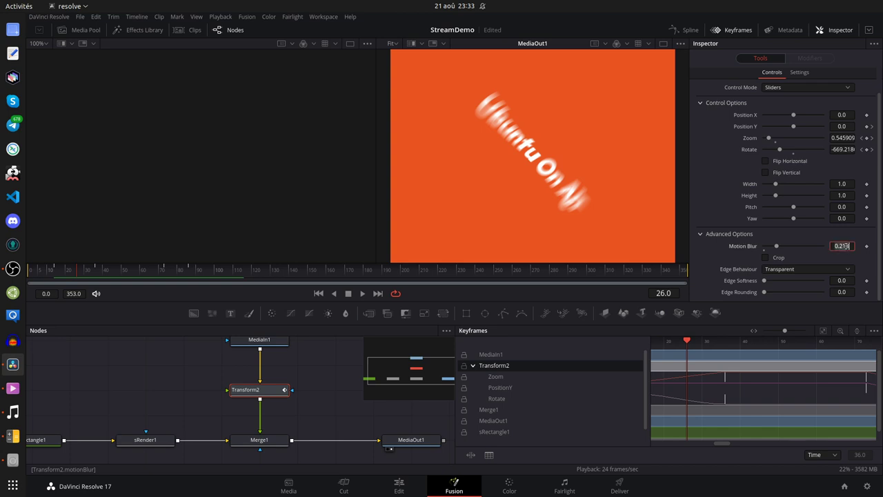
type("0.3")
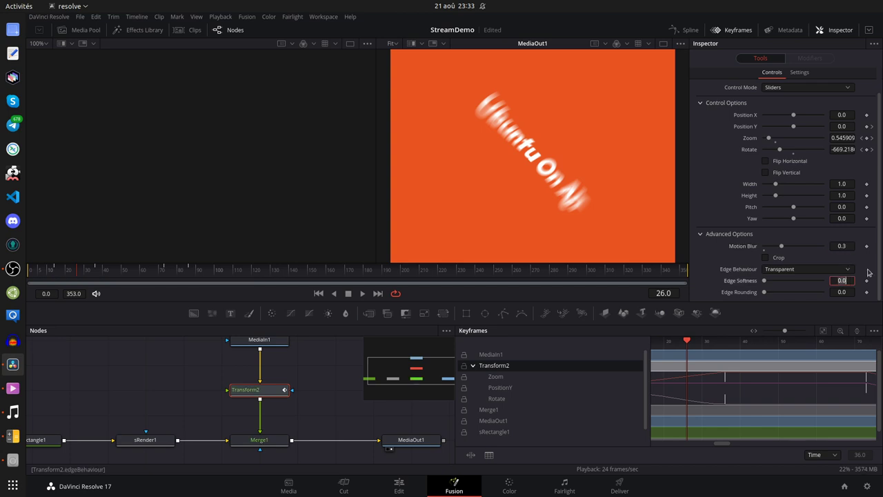
key("Tab")
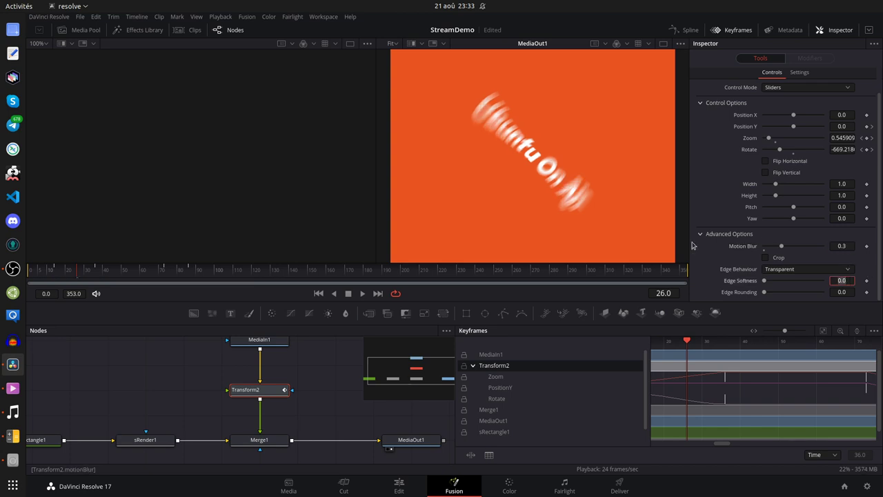
Preview the blurred animation from the first frame, then switch to the Edit page.
left_click(361, 293)
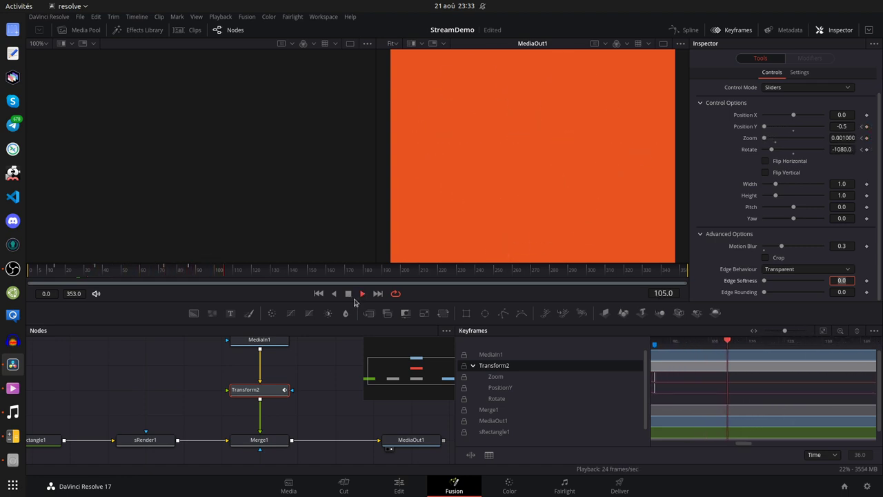
left_click(349, 294)
left_click(318, 294)
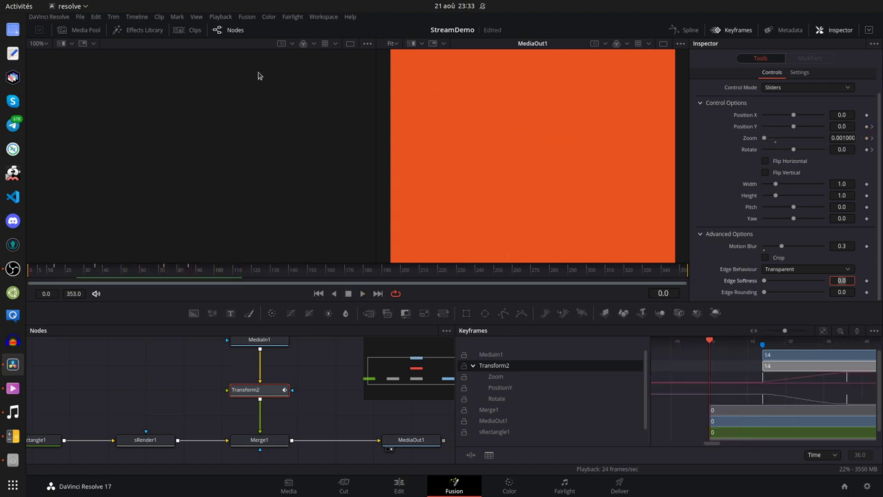
left_click(392, 484)
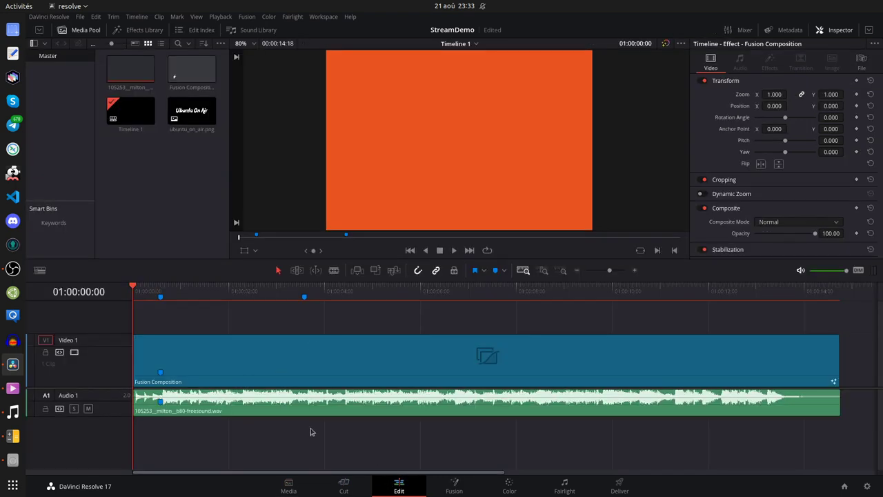
Play the timeline twice from the start to watch the title.
left_click(454, 251)
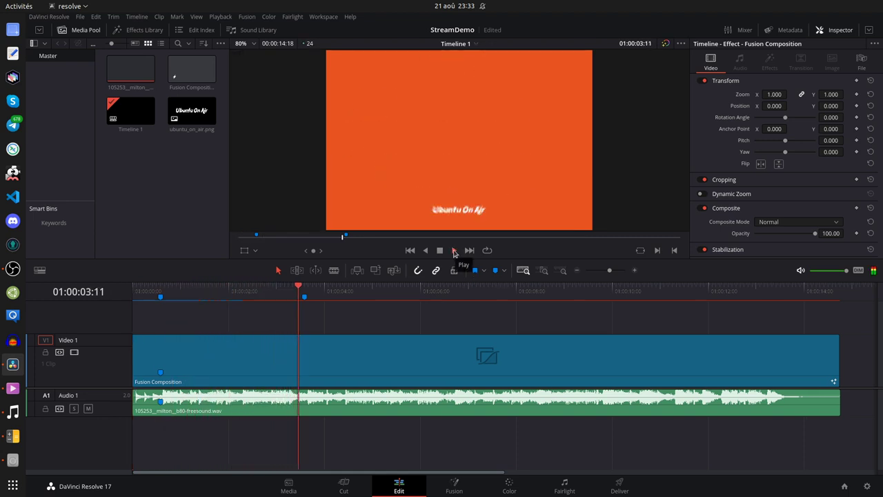
left_click(441, 252)
key("Home")
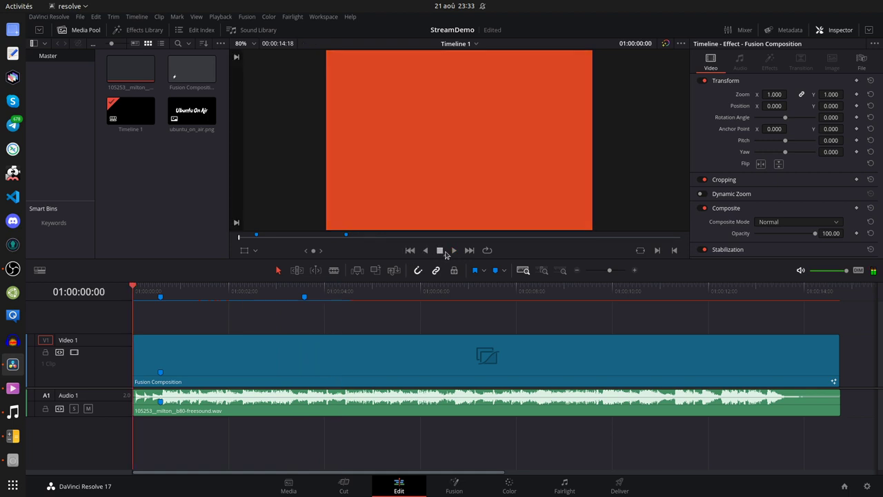
left_click(454, 250)
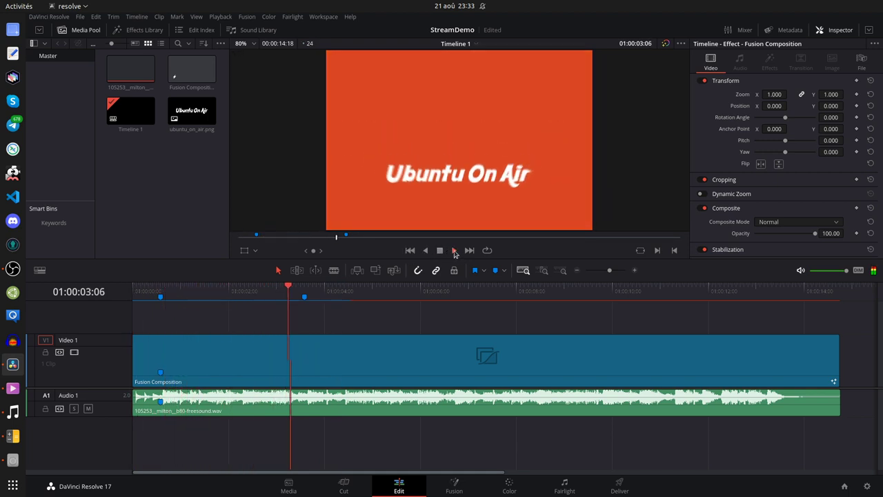
left_click(440, 251)
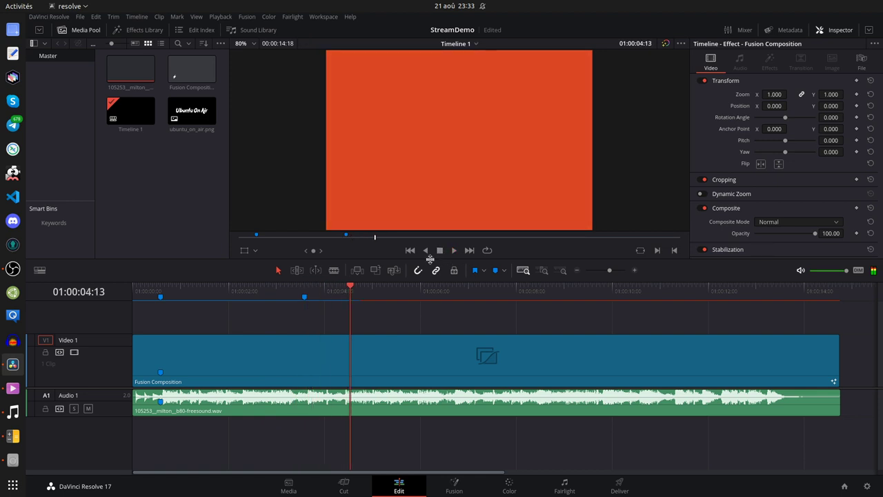
Play the title from Marker 1 and Marker 2, ending with the playhead at 01:00:06:16.
left_click_drag(347, 289, 305, 290)
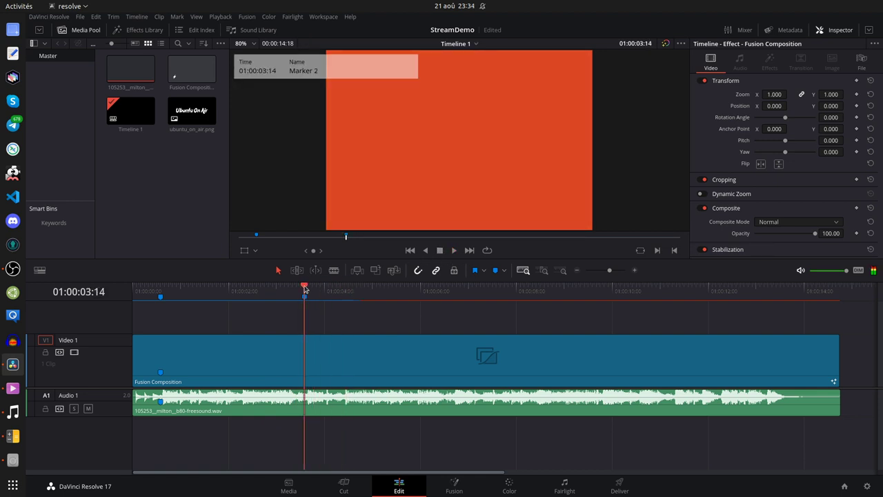
left_click(160, 291)
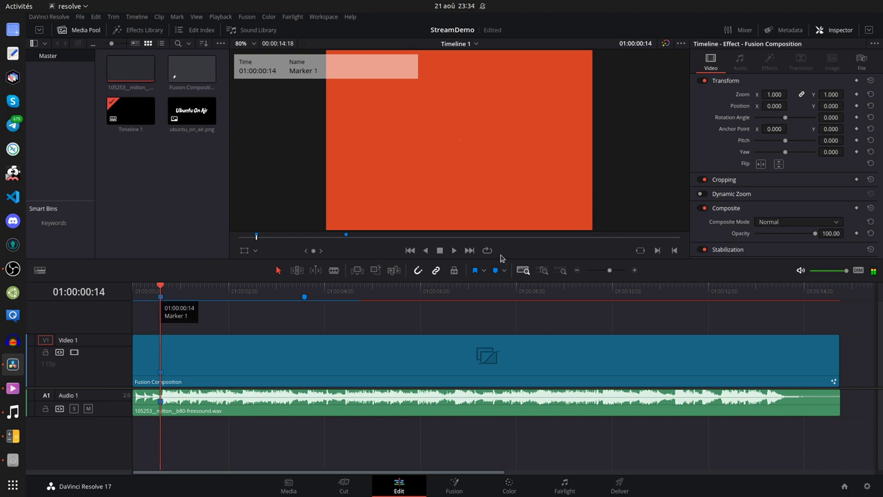
left_click(456, 250)
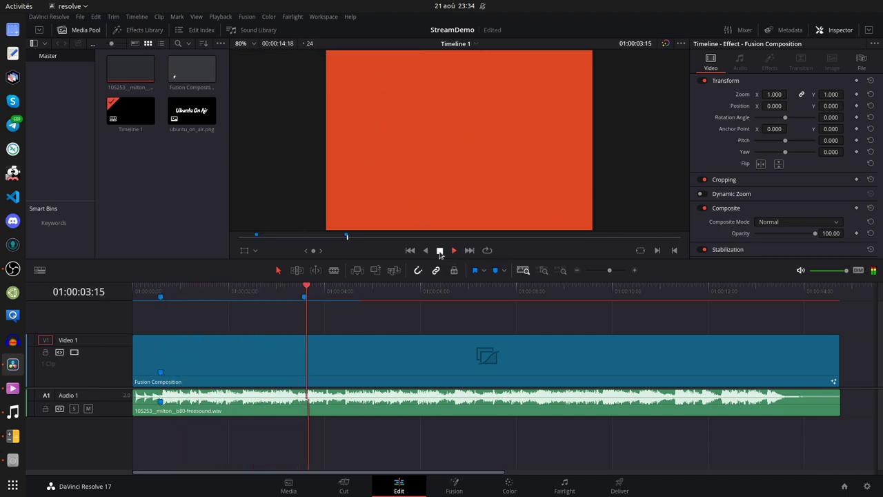
left_click(440, 251)
left_click(306, 288)
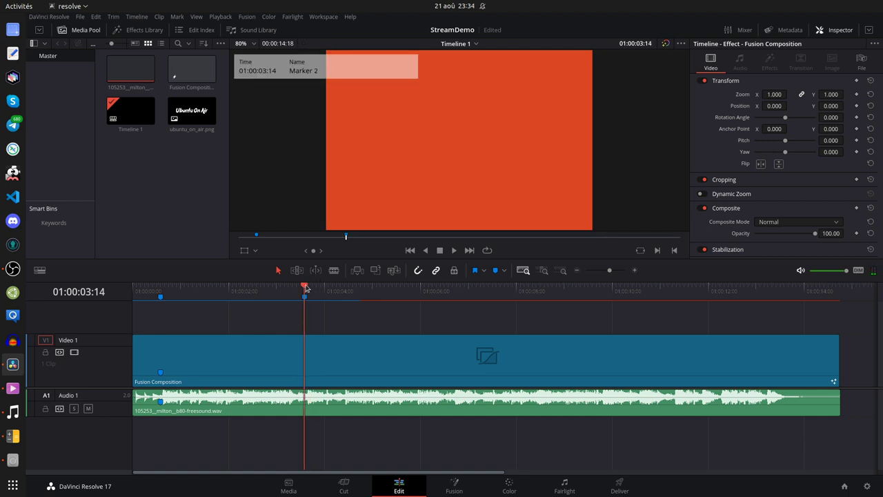
left_click(451, 251)
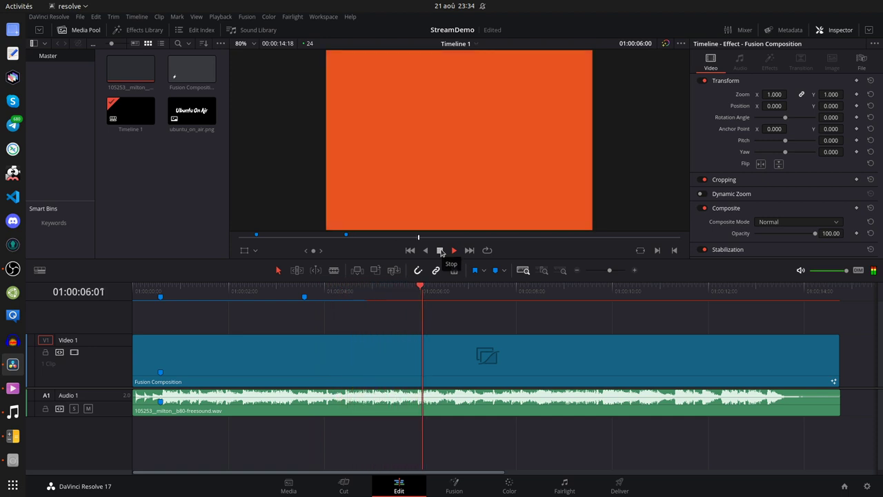
left_click(441, 251)
left_click_drag(464, 281, 452, 284)
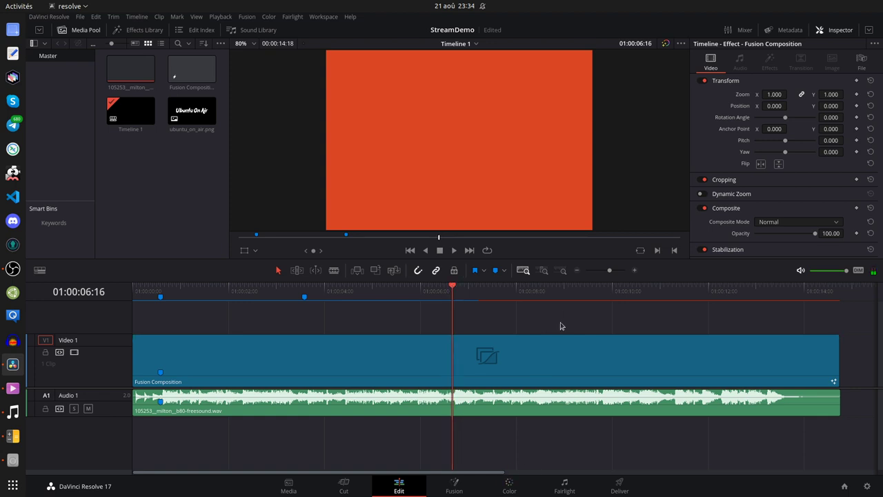
Play the timeline and add a marker at 01:00:09:18.
left_click(454, 483)
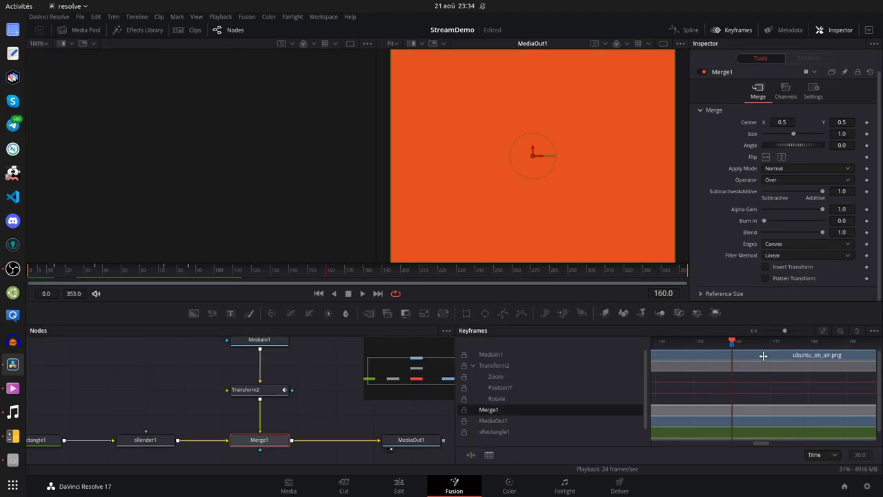
left_click(401, 490)
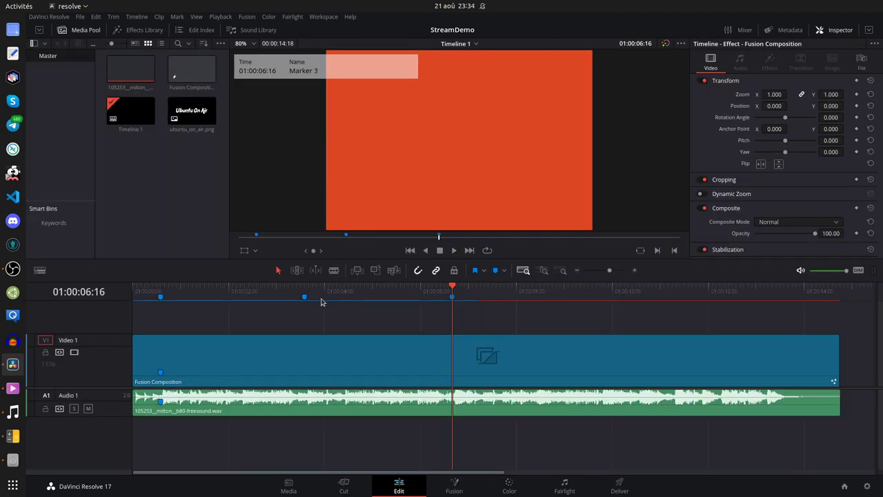
left_click(453, 250)
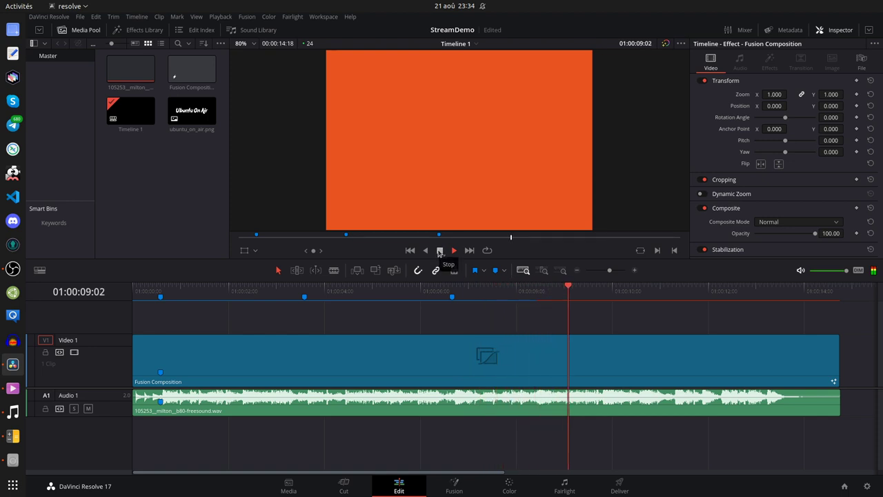
left_click(439, 250)
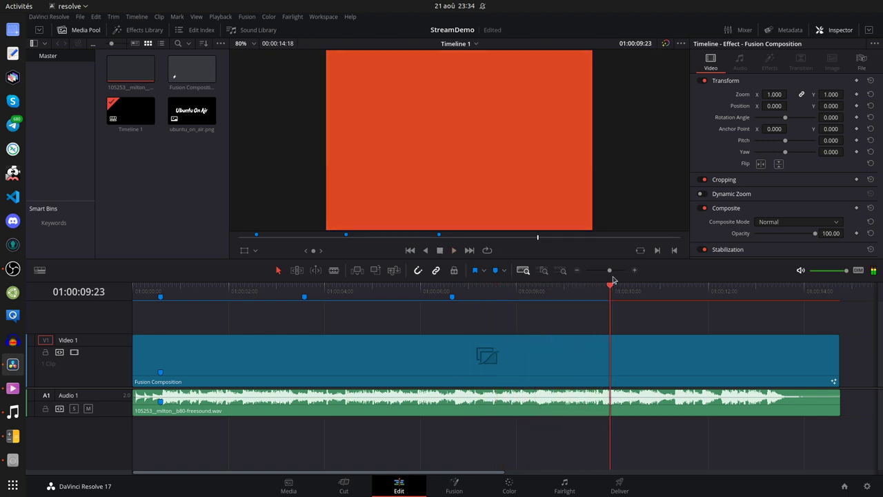
left_click_drag(611, 286, 601, 286)
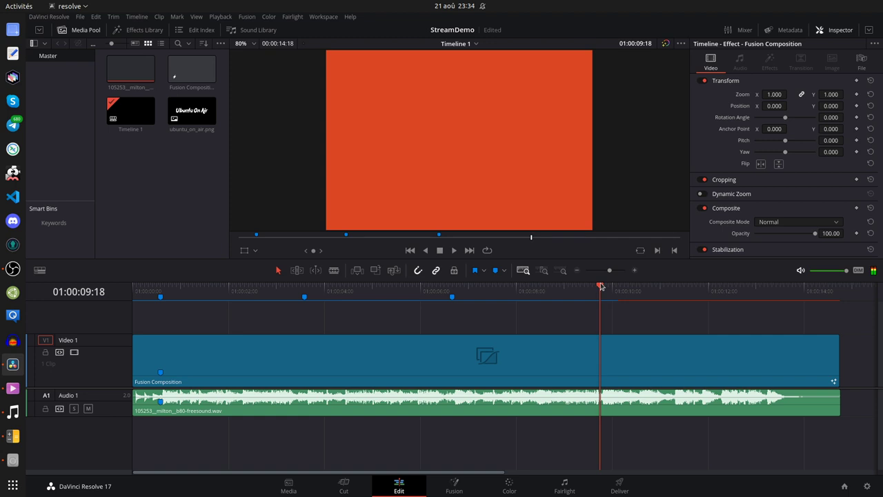
key("m")
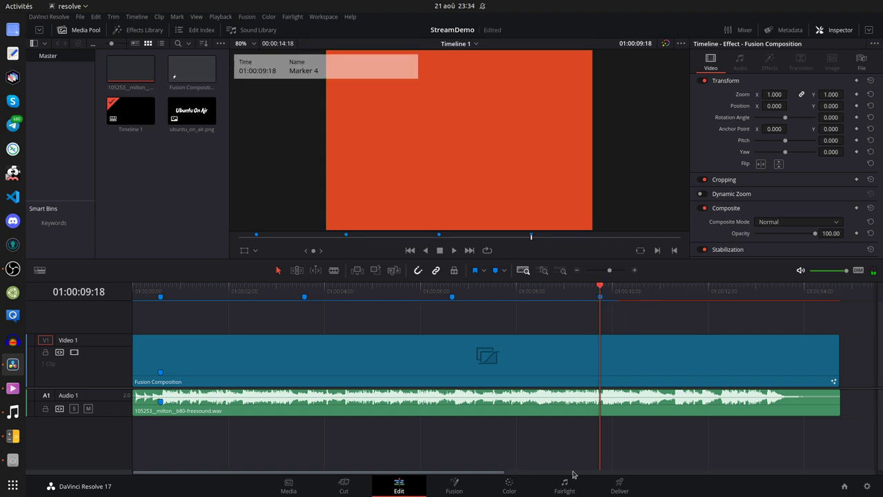
Play on from the new marker and add a marker at 01:00:10:13.
left_click(454, 485)
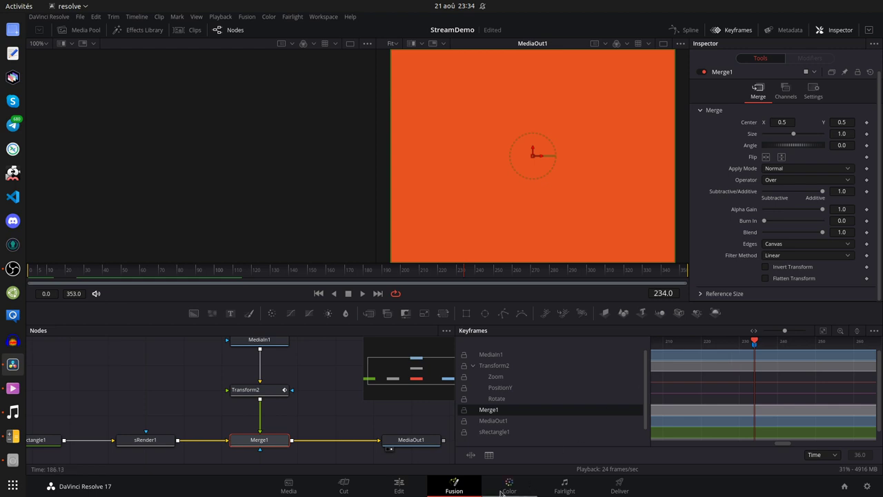
left_click(399, 486)
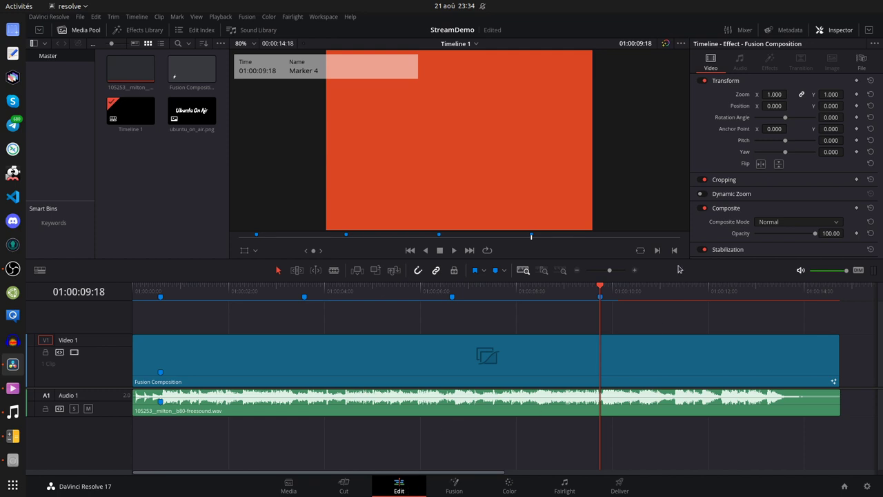
key("space")
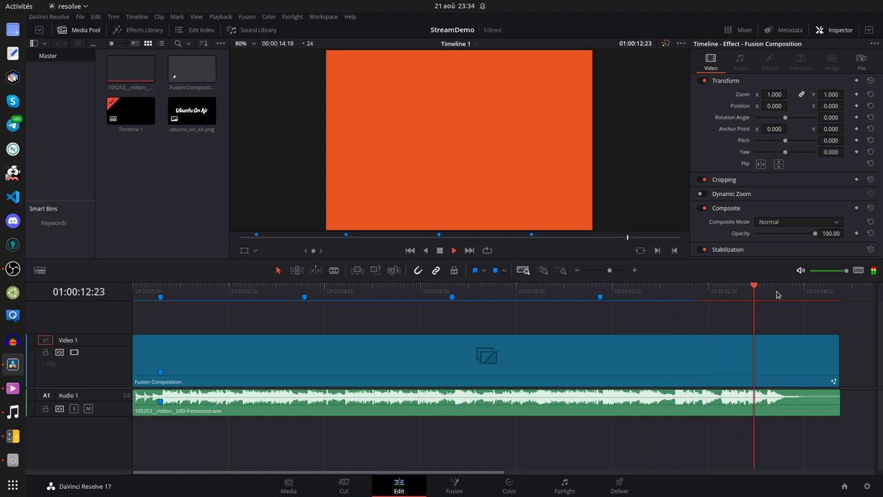
key("space")
mouse_move(762, 290)
left_mouse_down()
mouse_move(602, 297)
mouse_move(629, 312)
mouse_move(638, 298)
left_mouse_up()
left_click(633, 296)
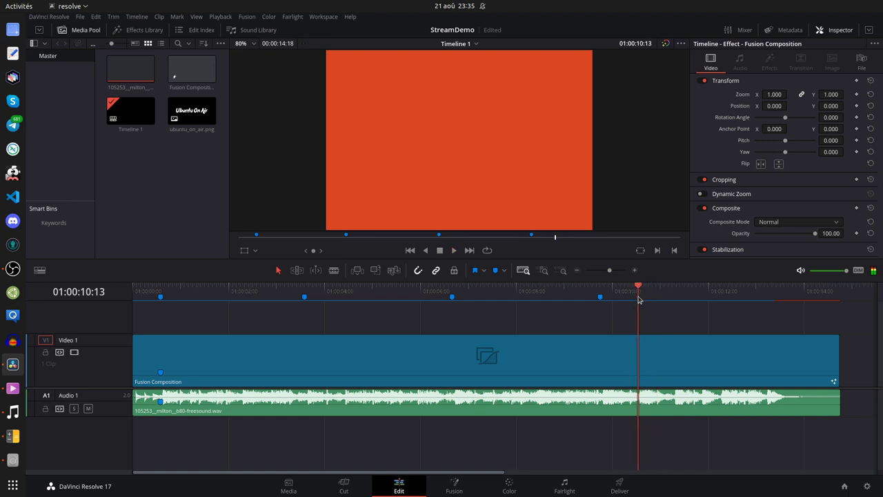
key("m")
Add a marker at 01:00:11:07 and return the playhead to it.
key("space")
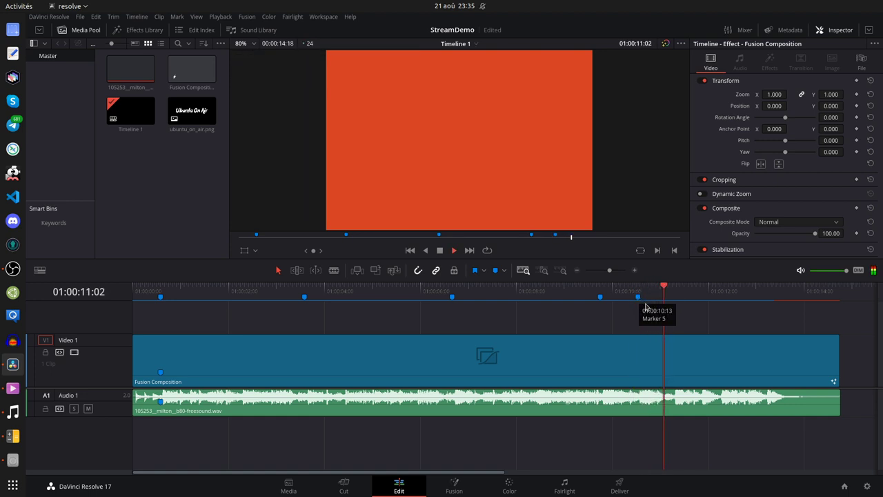
left_click(674, 293)
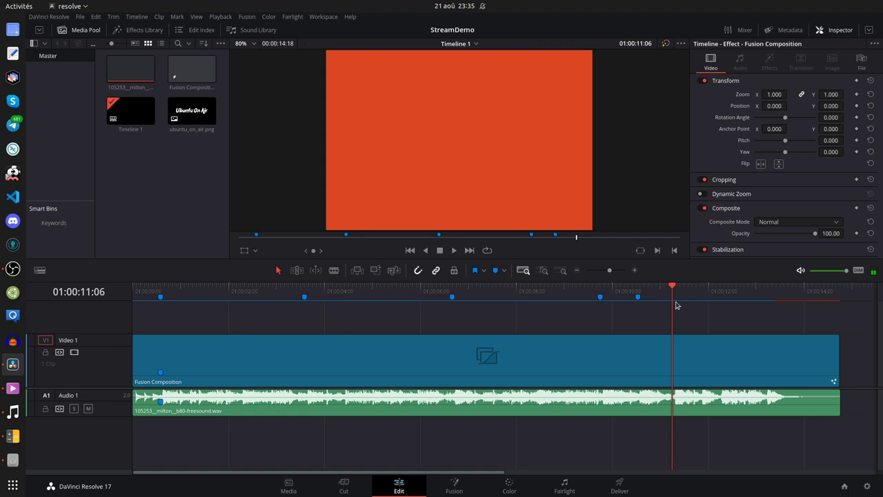
left_click(672, 290)
left_click(674, 289)
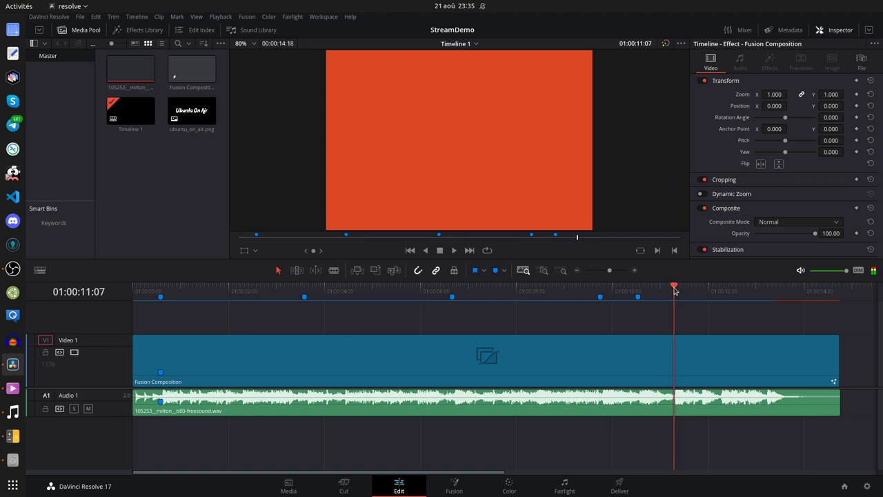
key("m")
key("space")
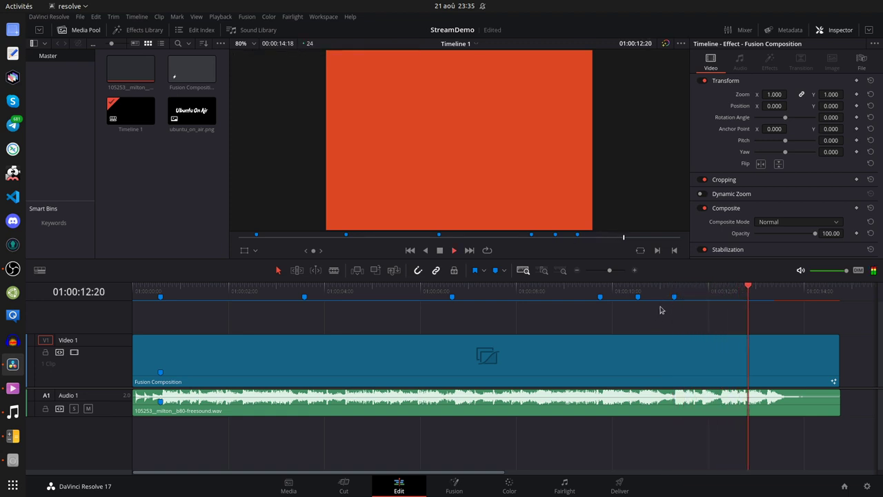
key("space")
left_click_drag(774, 290, 674, 289)
On the Fusion page, fit the Keyframes timeline and scrub back near frame 70.
left_click(455, 485)
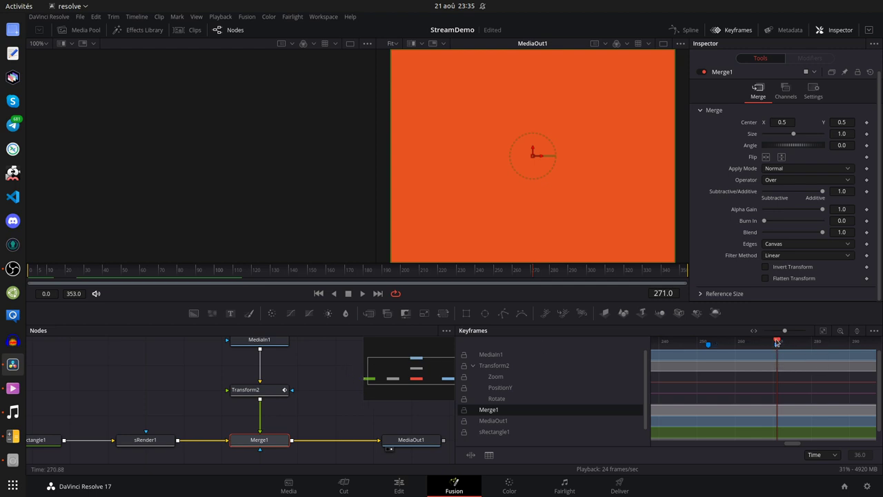
left_click_drag(776, 344, 697, 352)
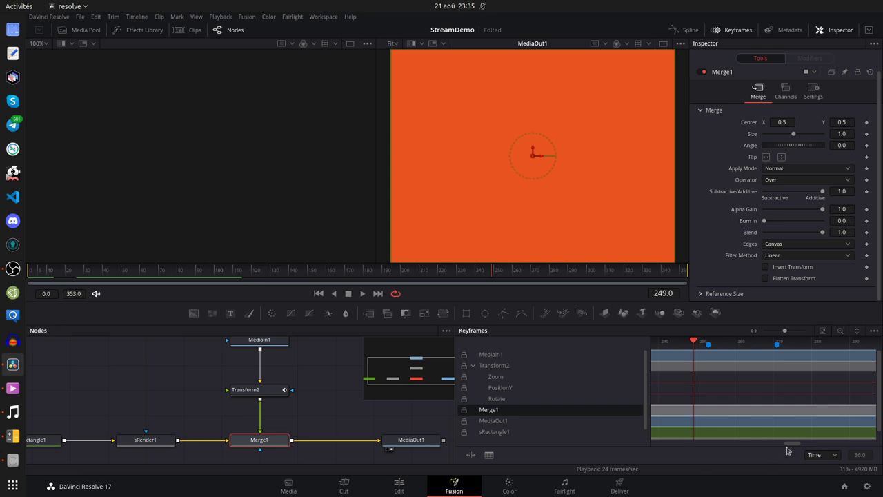
mouse_move(792, 444)
left_mouse_down()
mouse_move(701, 452)
mouse_move(733, 461)
mouse_move(805, 336)
left_mouse_up()
left_click(822, 331)
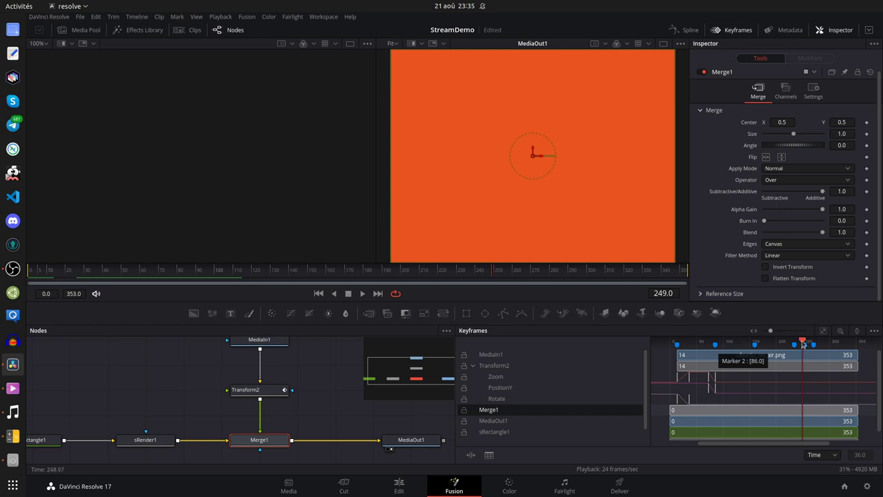
left_click_drag(804, 343, 715, 350)
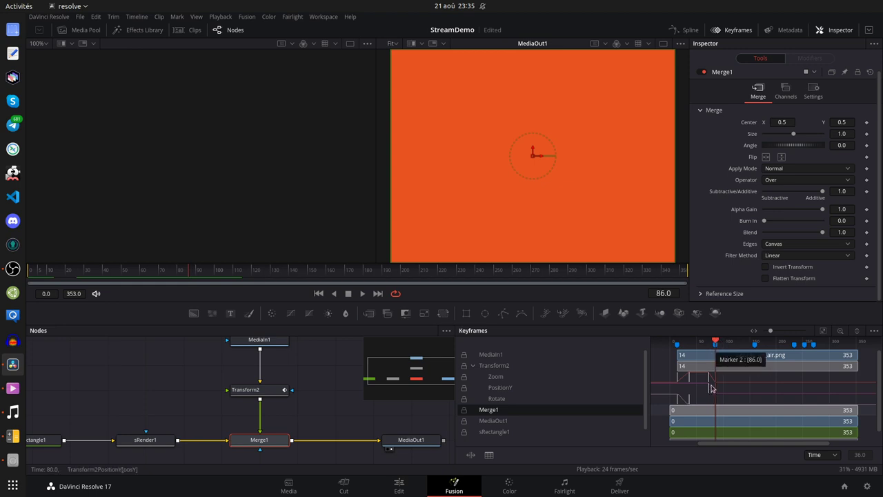
Zoom the Keyframes, Nodes and viewer panels to inspect Transform2's timing at frame 86.
left_click_drag(770, 332, 771, 336)
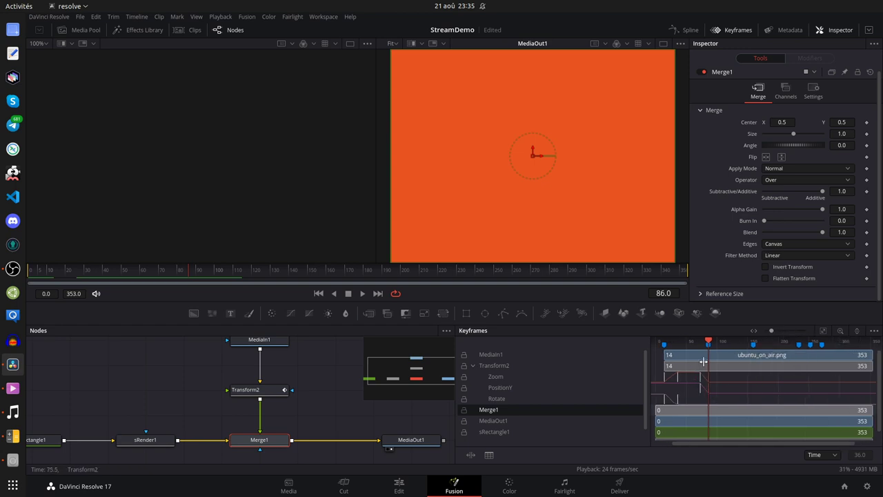
scroll(750, 359, "left", 2)
scroll(752, 359, "up", 3)
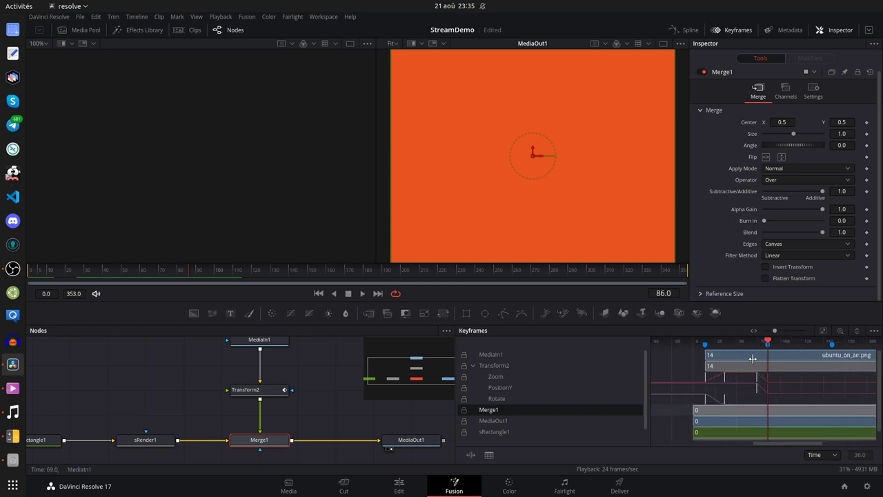
scroll(775, 350, "up", 5)
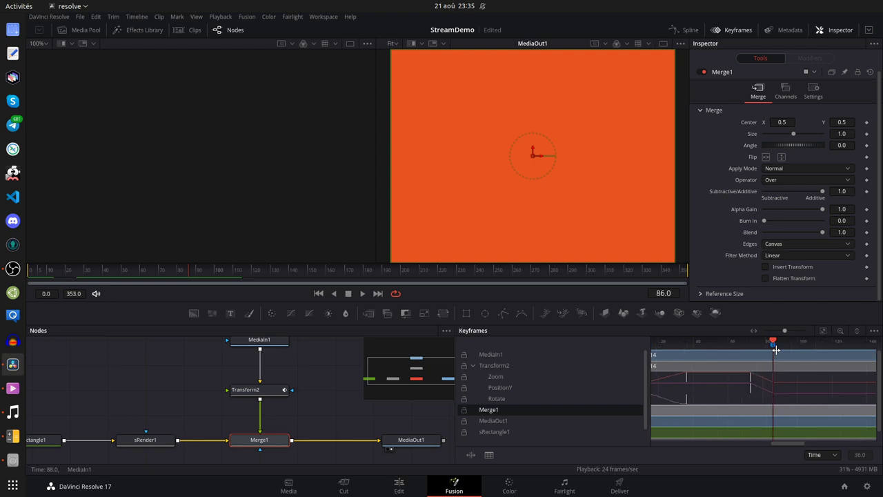
scroll(296, 380, "up", 2)
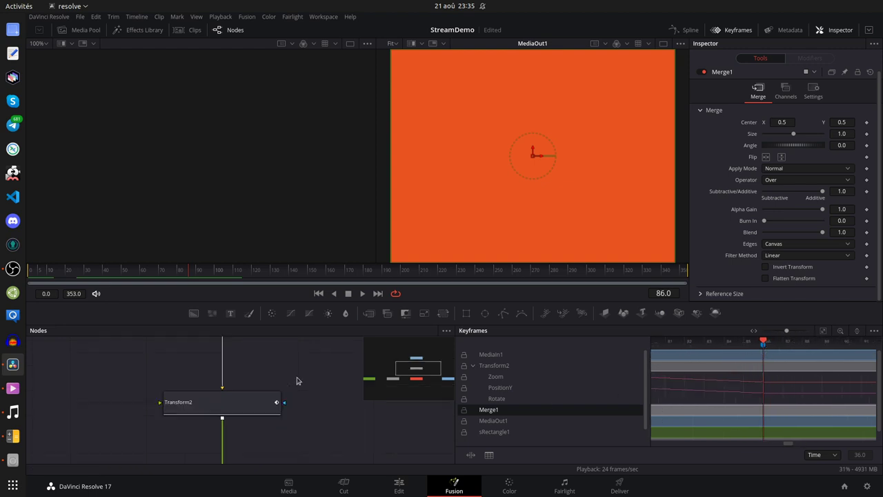
scroll(296, 380, "down", 4)
scroll(491, 114, "down", 2)
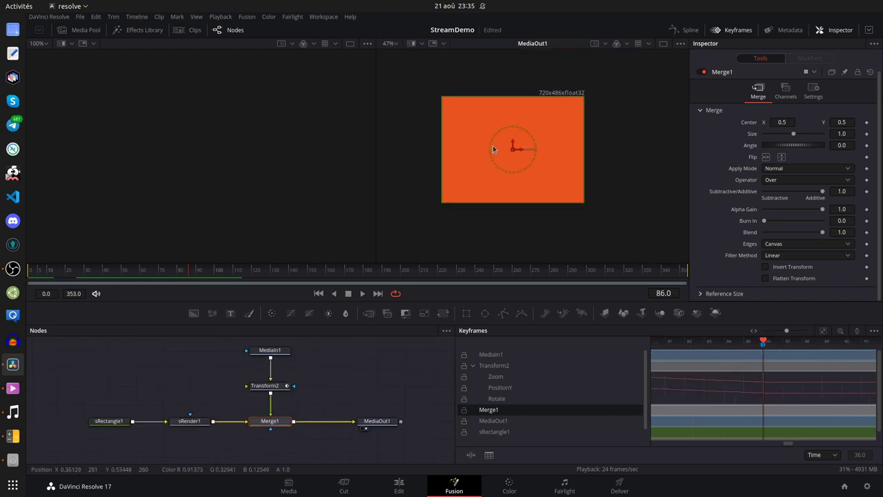
scroll(492, 145, "up", 1)
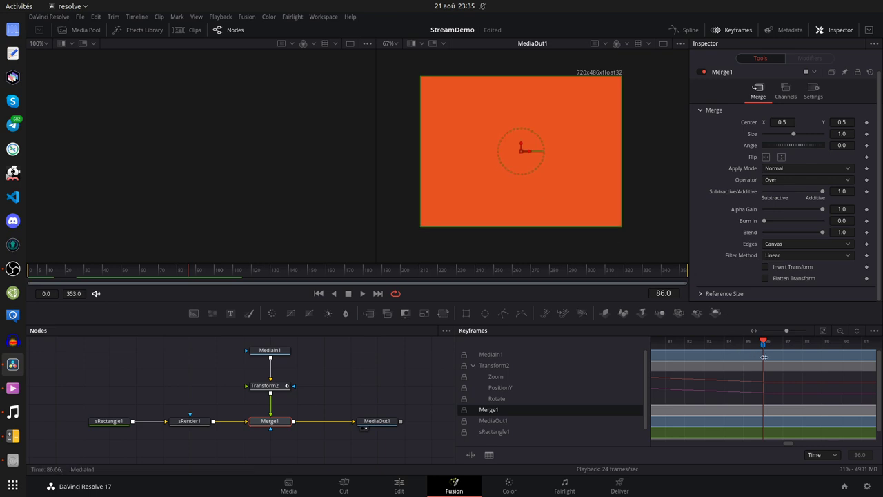
scroll(764, 356, "down", 5)
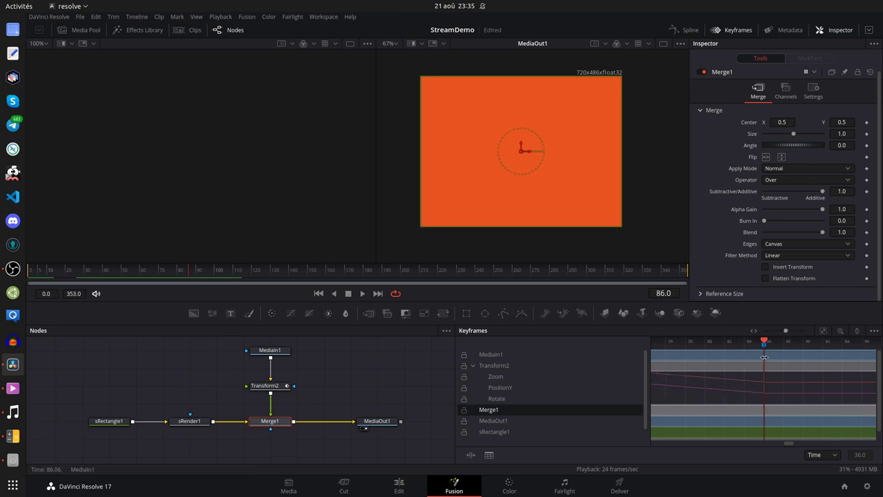
scroll(763, 357, "down", 2)
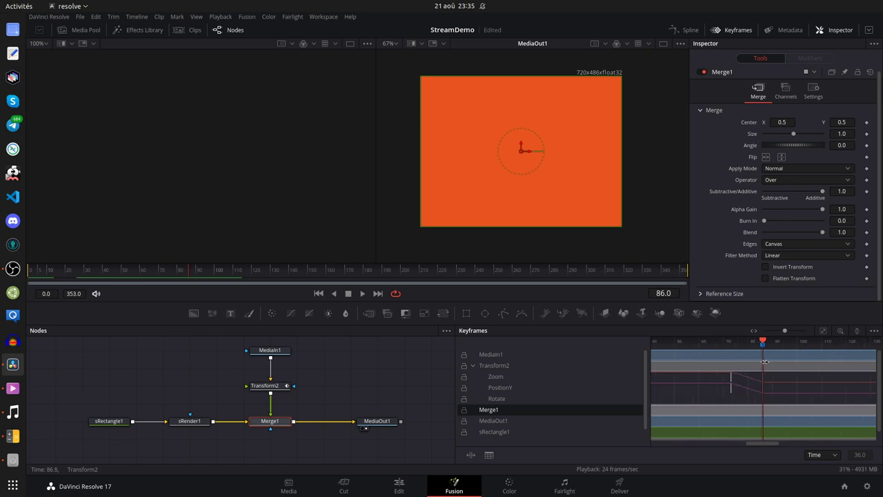
scroll(763, 360, "up", 4)
scroll(764, 359, "up", 5)
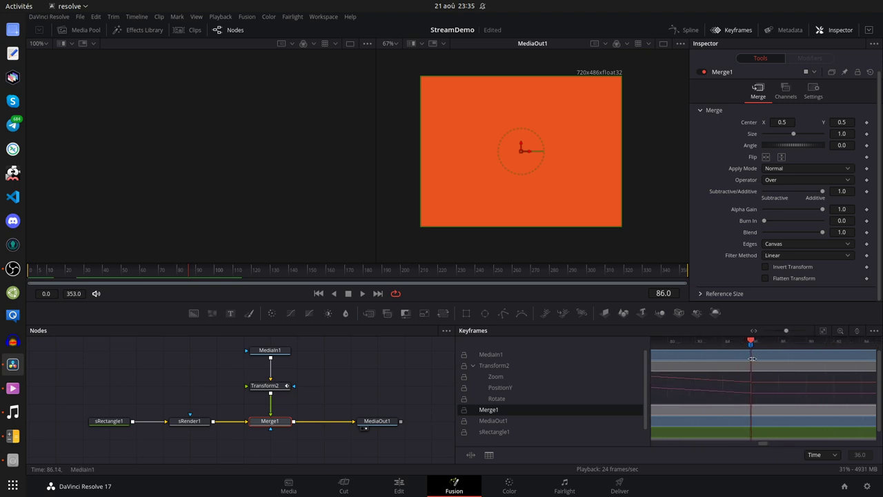
scroll(759, 357, "down", 4)
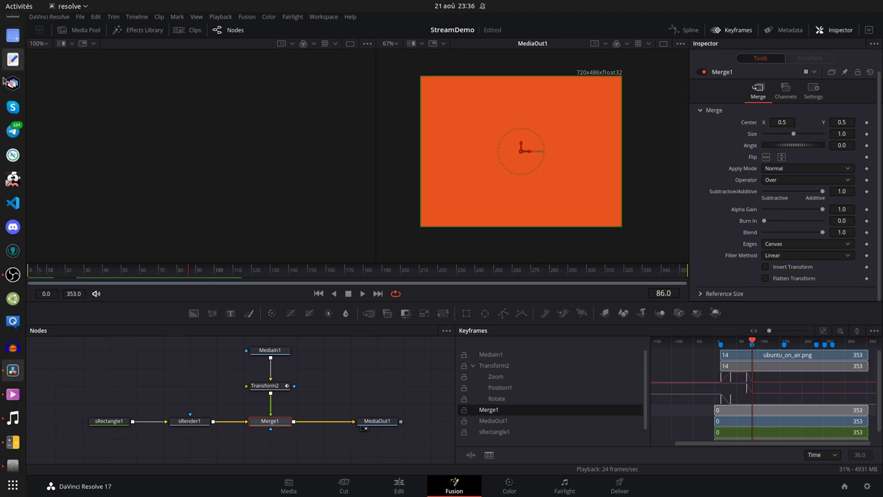
scroll(3, 197, "up", 3)
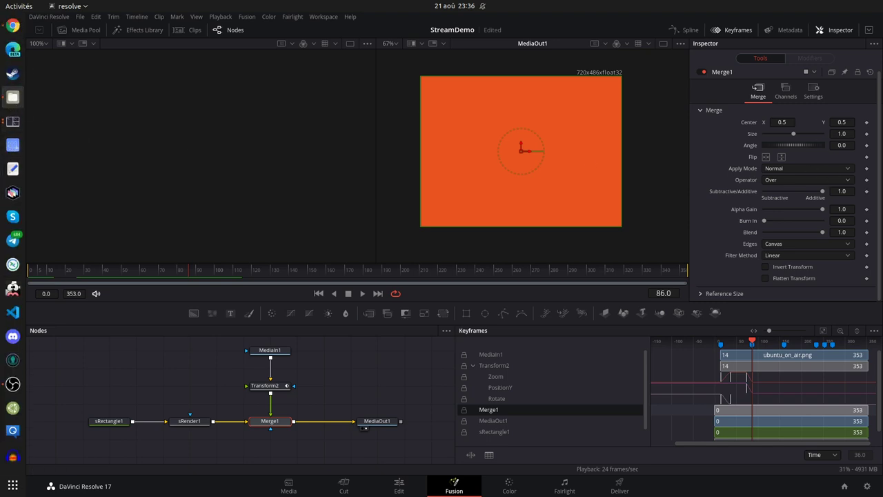
Add monica.png and staring_monica.png as MediaIn2 and MediaIn3 nodes, then select MediaIn2.
left_click_drag(759, 168, 345, 354)
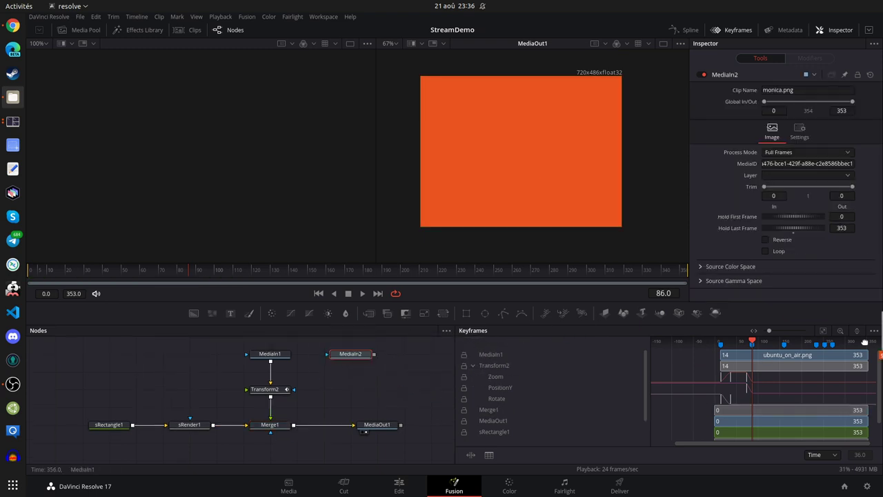
left_click_drag(882, 336, 426, 357)
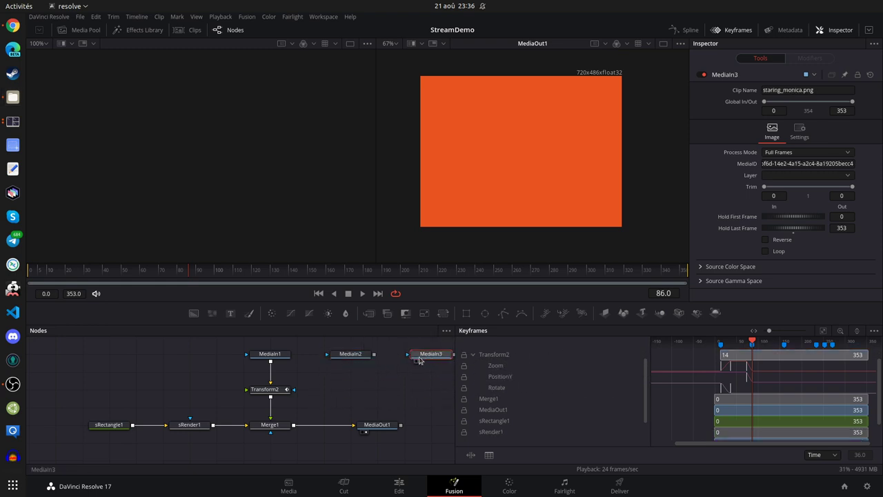
left_click(360, 379)
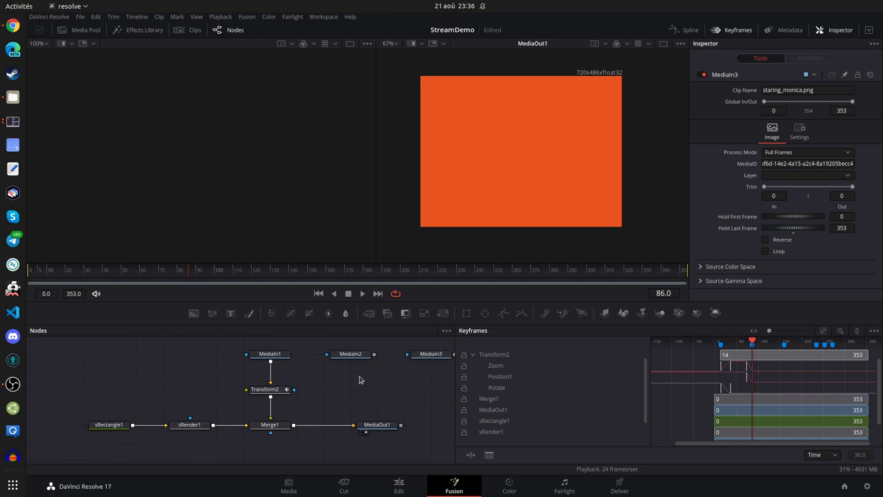
left_click_drag(360, 379, 291, 383)
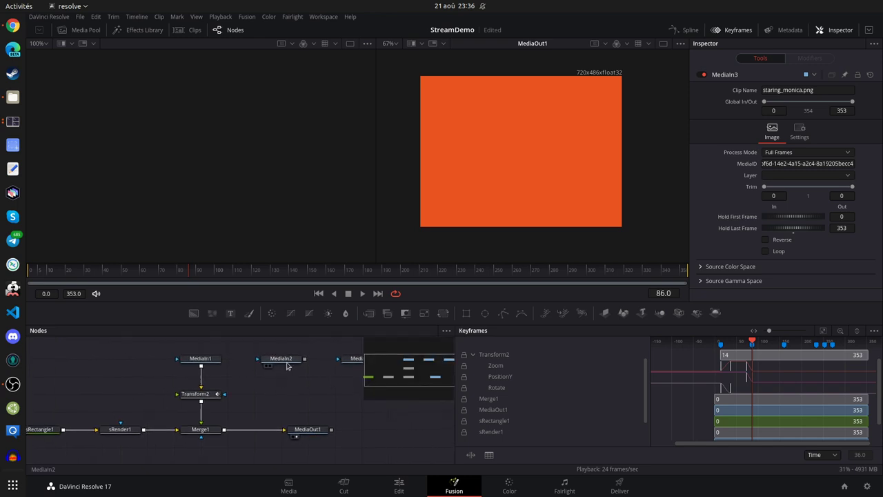
left_click(288, 358)
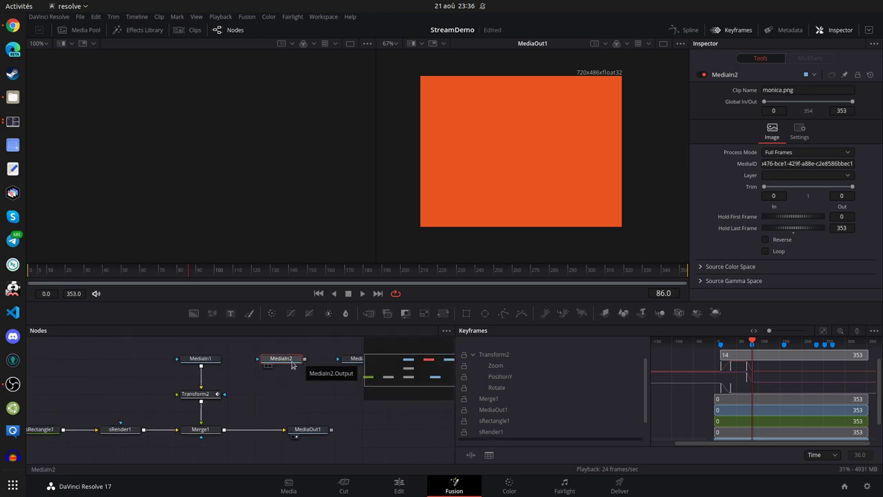
left_click(273, 360)
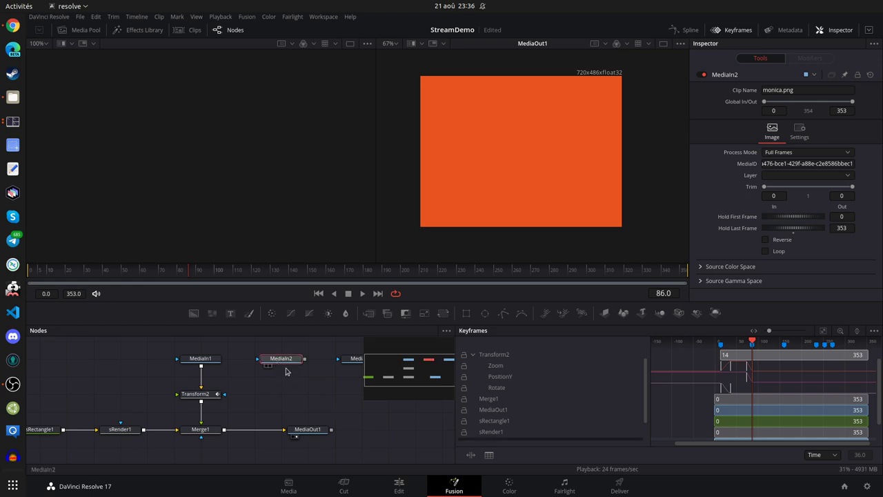
Add a Transform node after MediaIn2 via the 'tran' tool search, placed level with Transform2.
key("shift+space")
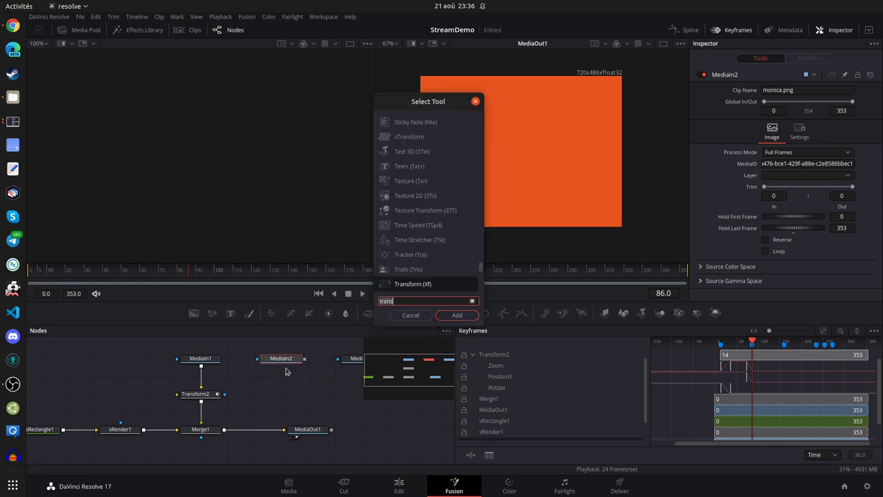
type("tran")
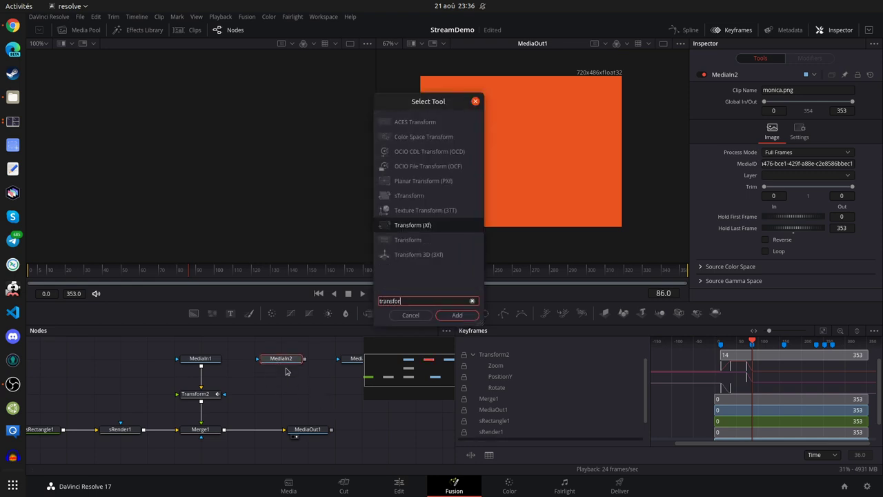
key("Down")
key("Return")
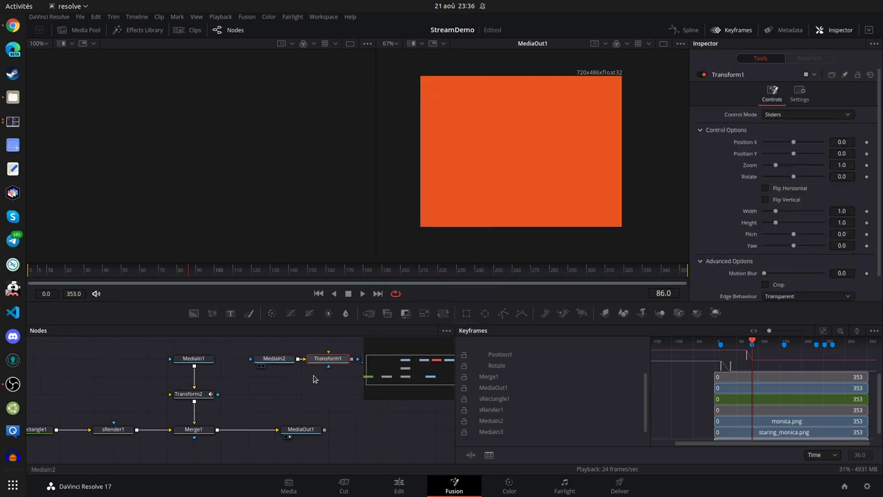
left_click_drag(334, 359, 281, 393)
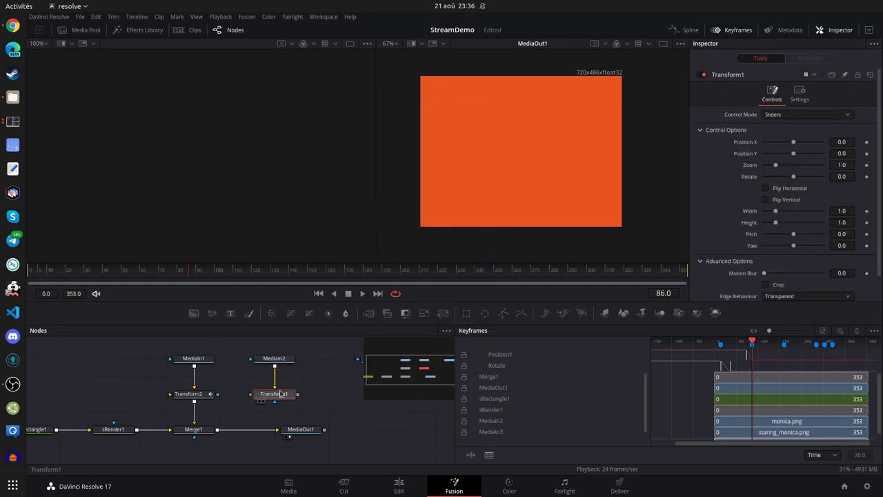
left_click(313, 410)
Connect Transform1 onto Merge1's output, creating Merge2 with the photo over the orange background.
left_click_drag(310, 433, 419, 432)
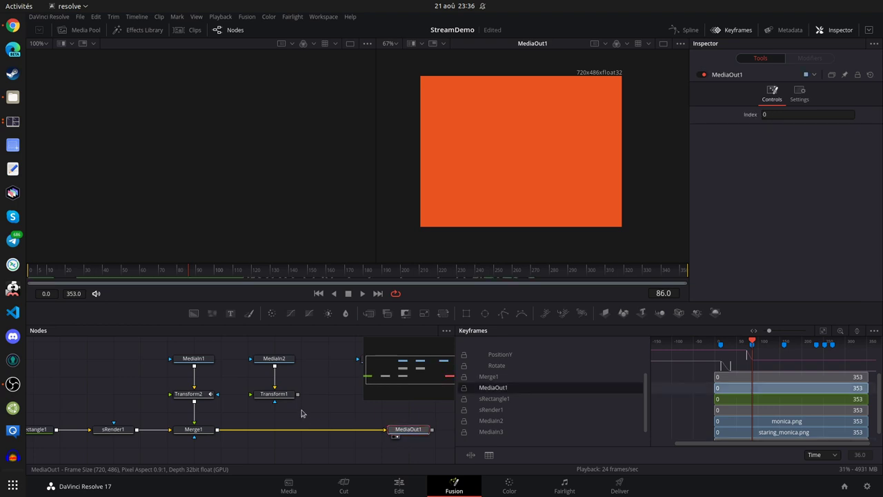
left_click_drag(297, 394, 219, 433)
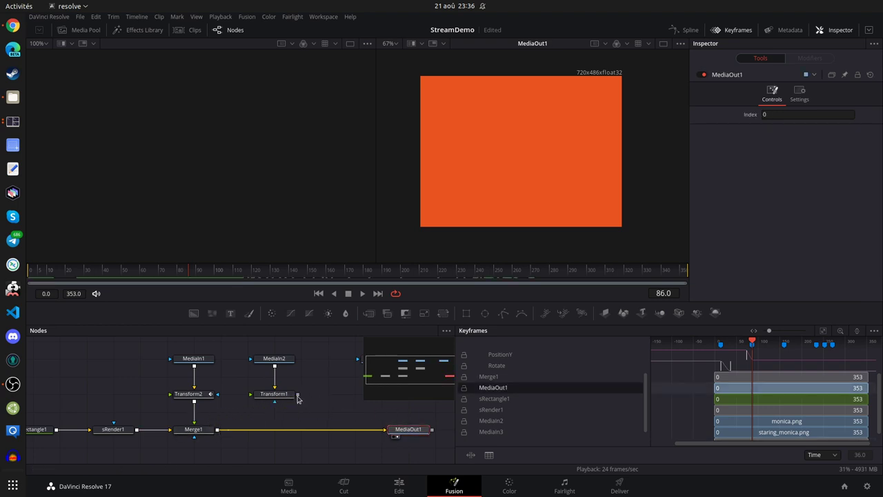
left_click_drag(297, 394, 220, 431)
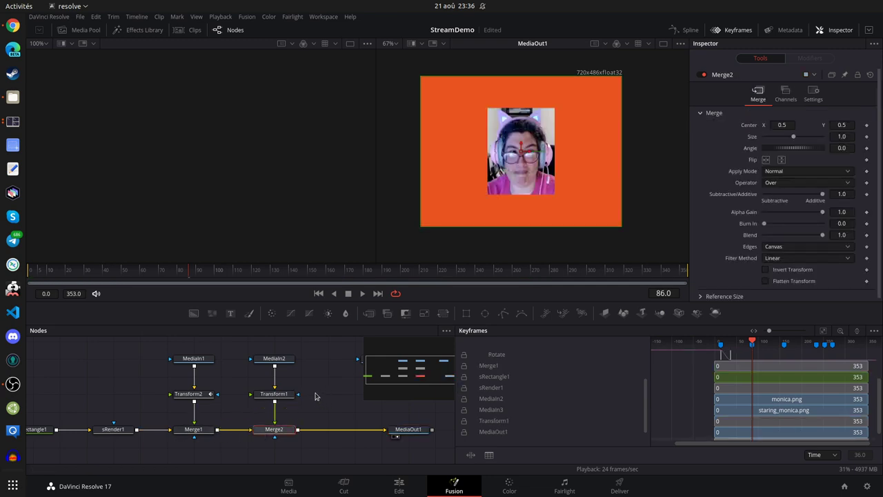
scroll(327, 398, "right", 3)
left_click(289, 364)
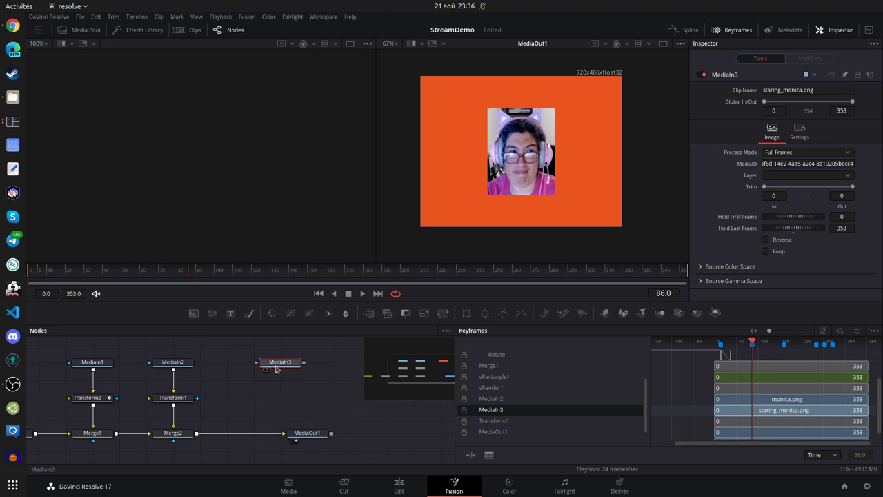
Merge MediaIn3's staring_monica.png after Merge2 as Merge3 feeding MediaOut1.
left_click_drag(264, 369, 197, 433)
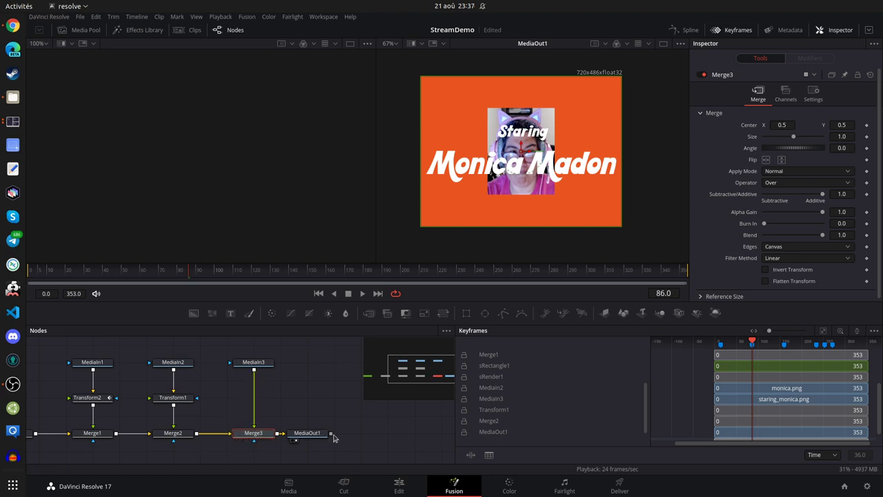
left_click(317, 434)
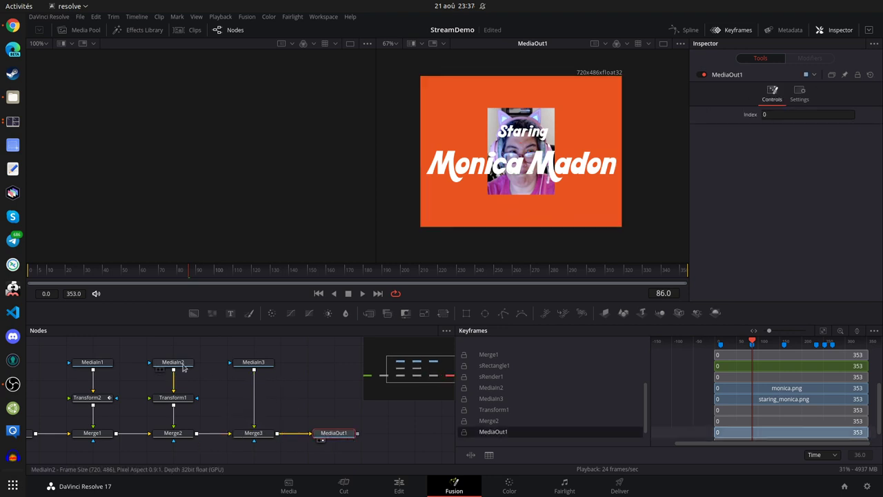
left_click(173, 362)
scroll(310, 390, "left", 1)
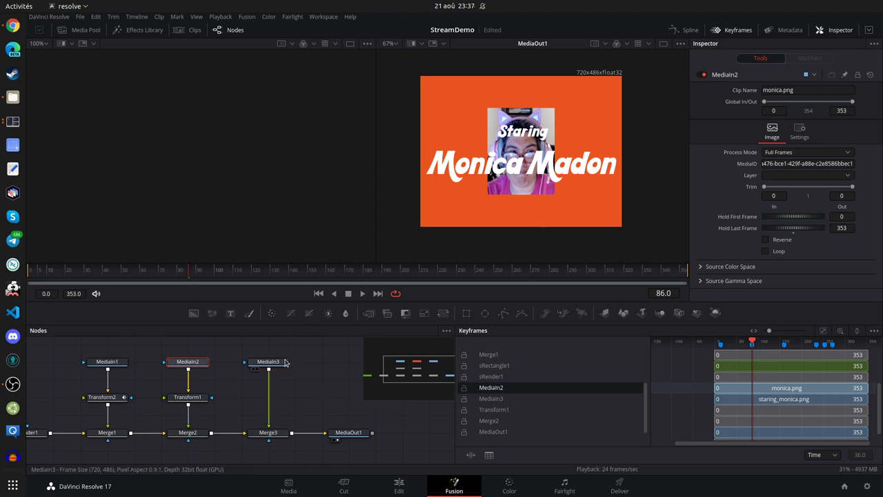
left_click(273, 364)
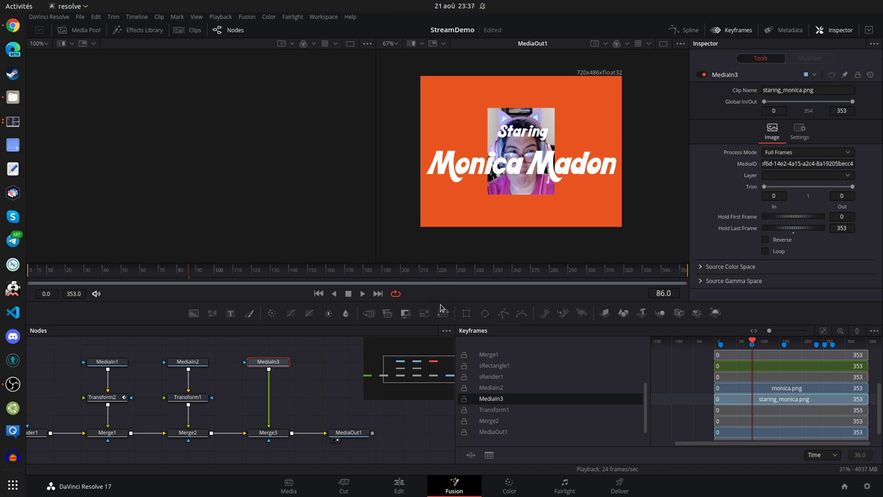
Add a Transform3 node under MediaIn3 via the 'transform' tool search.
mouse_move(264, 367)
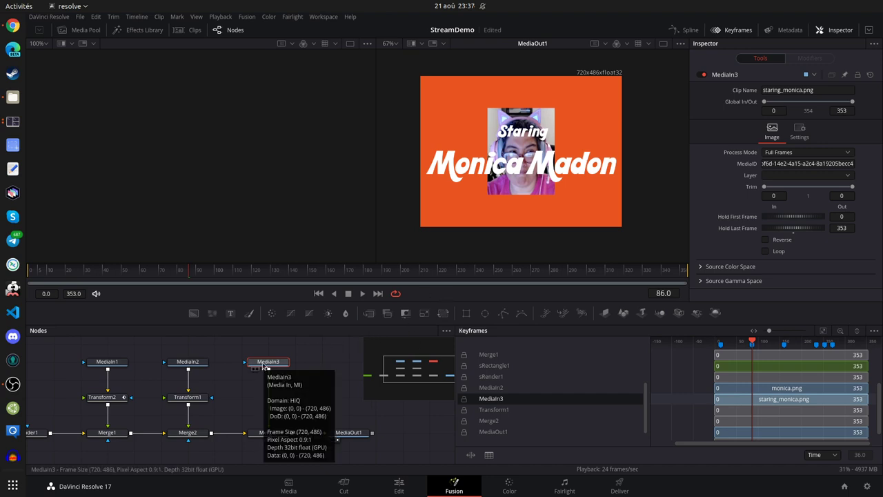
key("shift+space")
type("transd")
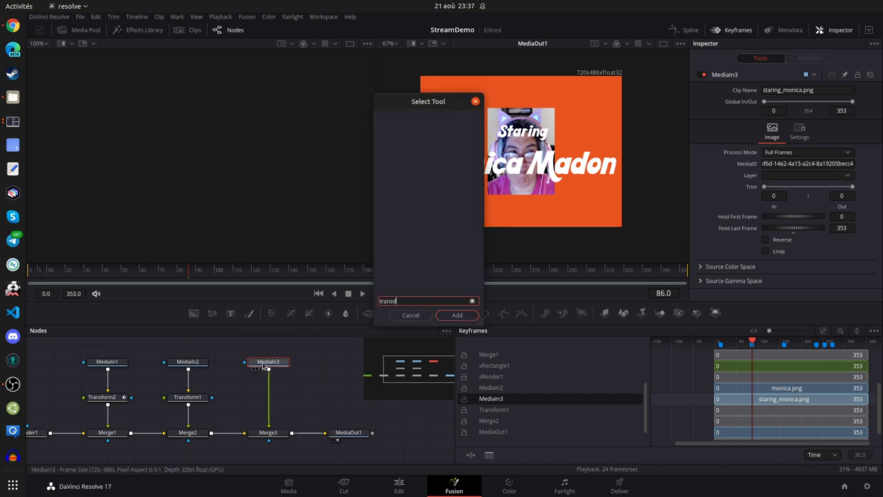
key("BackSpace")
type("form")
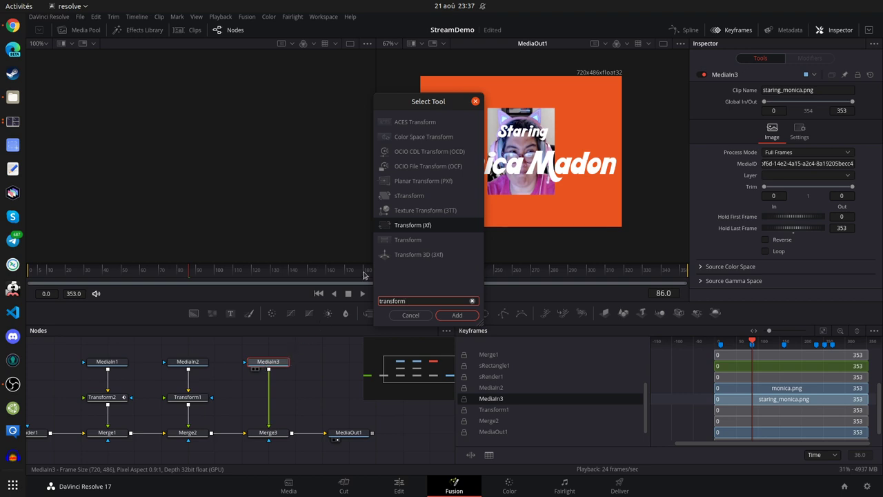
left_click(407, 239)
left_click(470, 316)
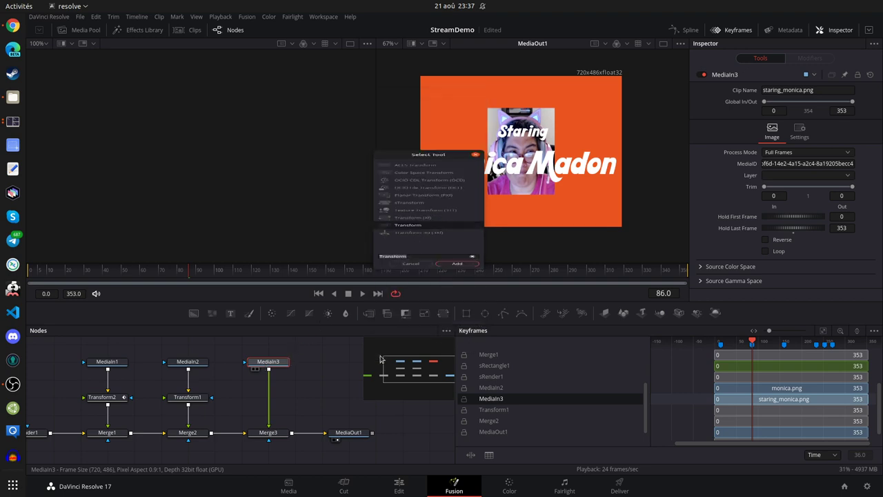
left_click_drag(268, 386, 268, 404)
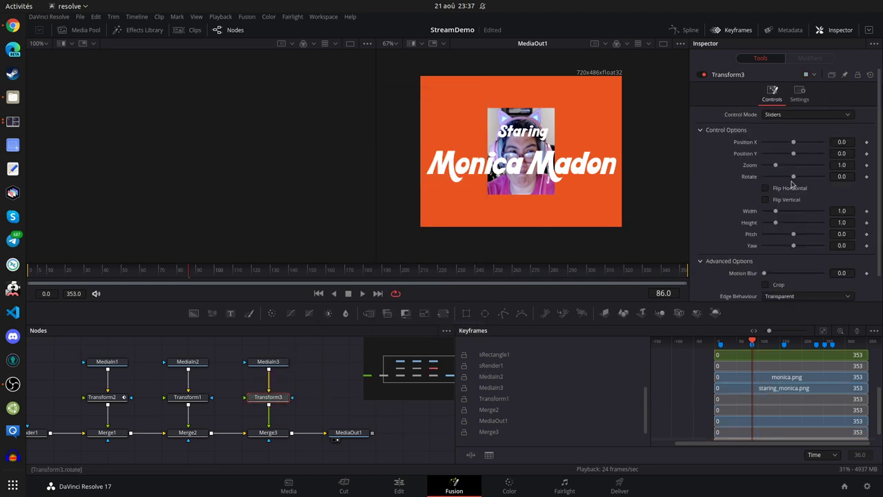
Set Transform3's Zoom to 0.5 and Position Y to -0.3.
left_click_drag(776, 165, 771, 171)
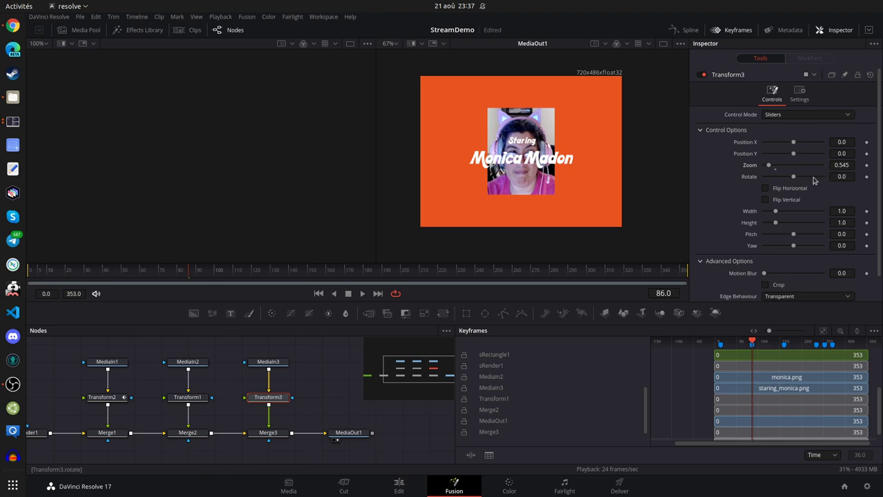
left_click_drag(794, 157, 777, 164)
left_click(841, 153)
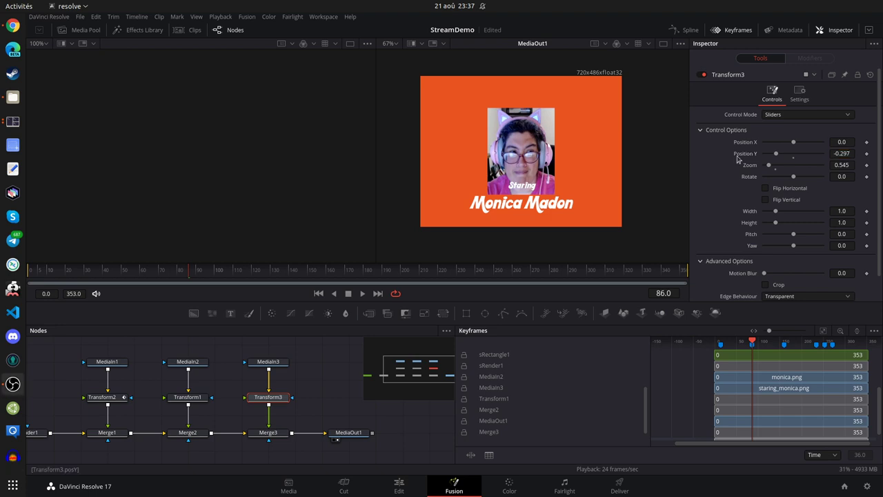
type("-0.3")
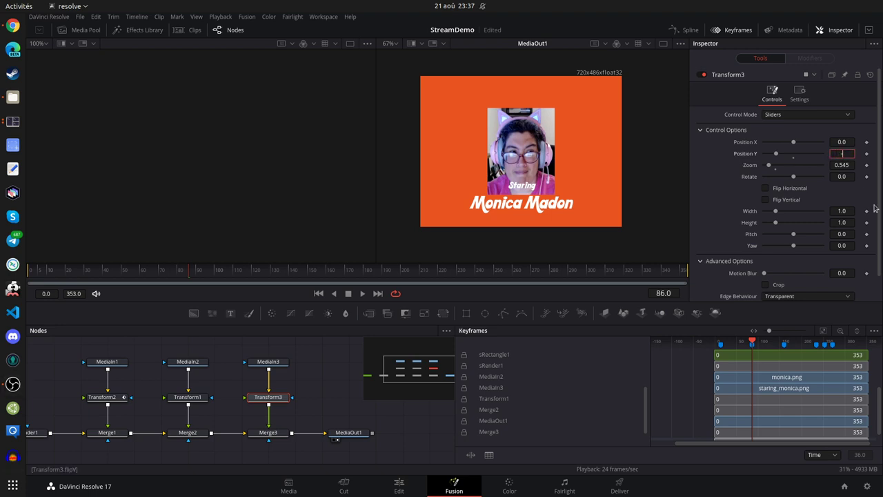
key("Tab")
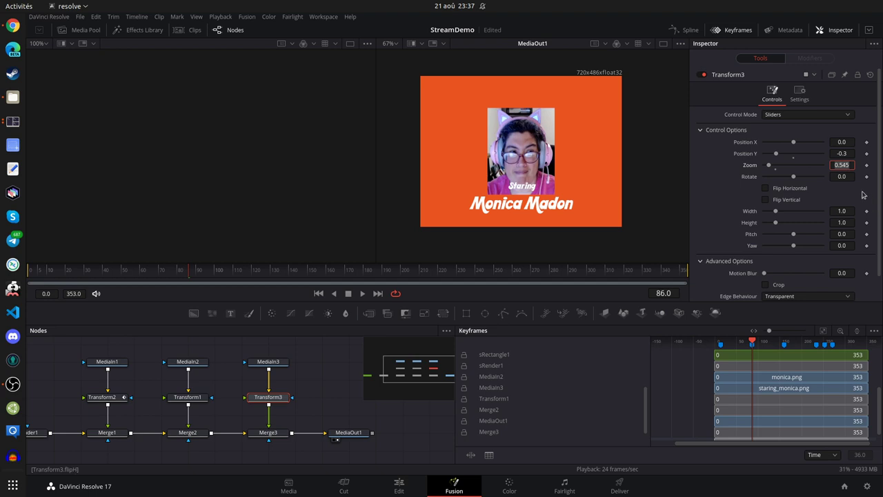
key("Left")
key("Left")
key("Delete")
key("Delete")
key("Tab")
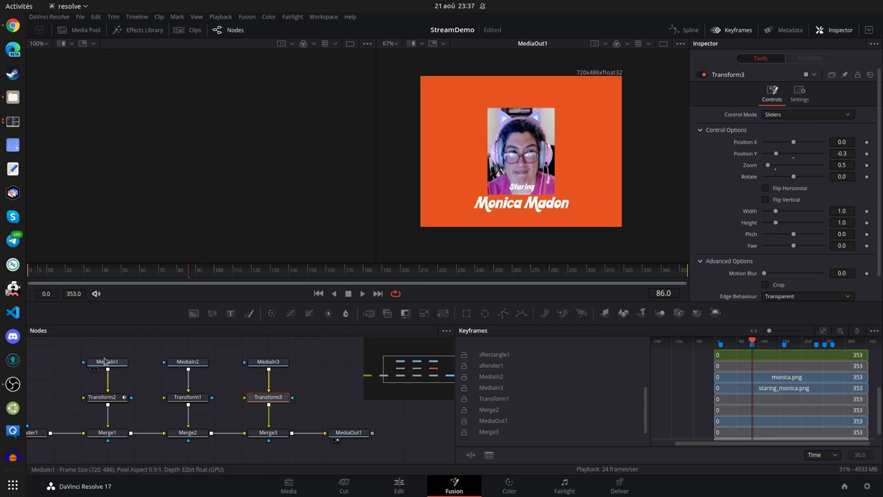
Rename MediaIn1 to UbuntuOnAir.
left_click(204, 364)
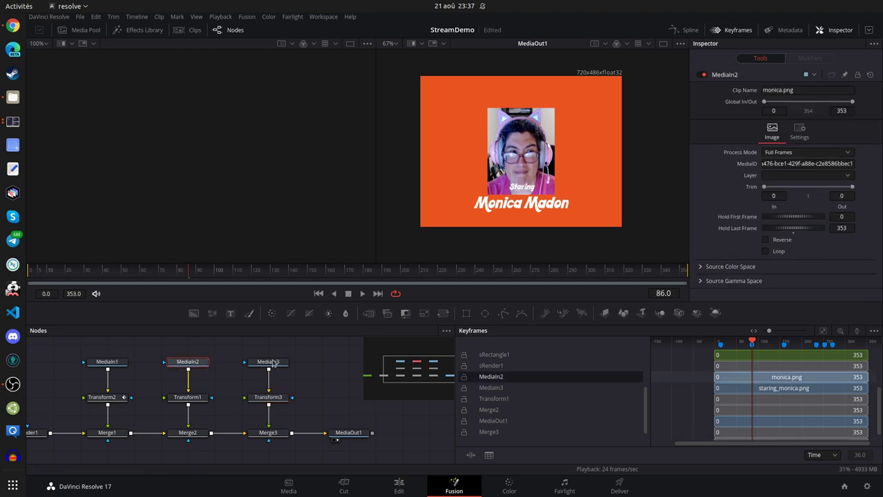
left_click(271, 362)
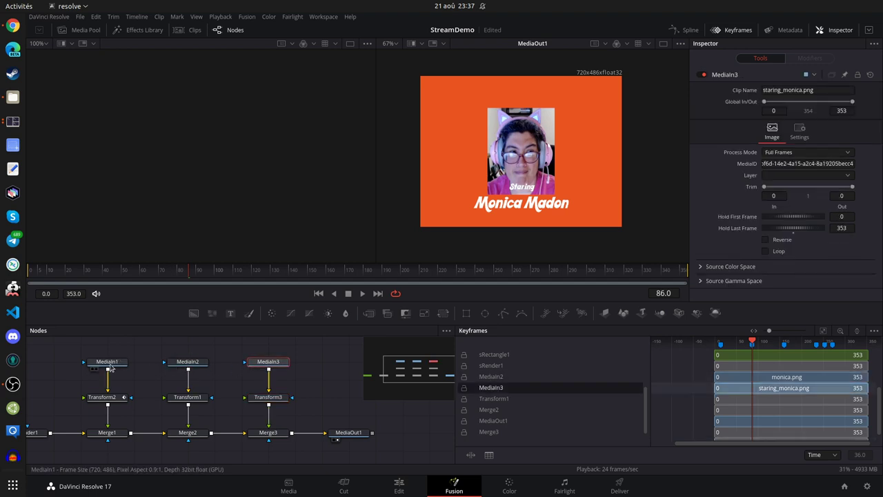
left_click(116, 367)
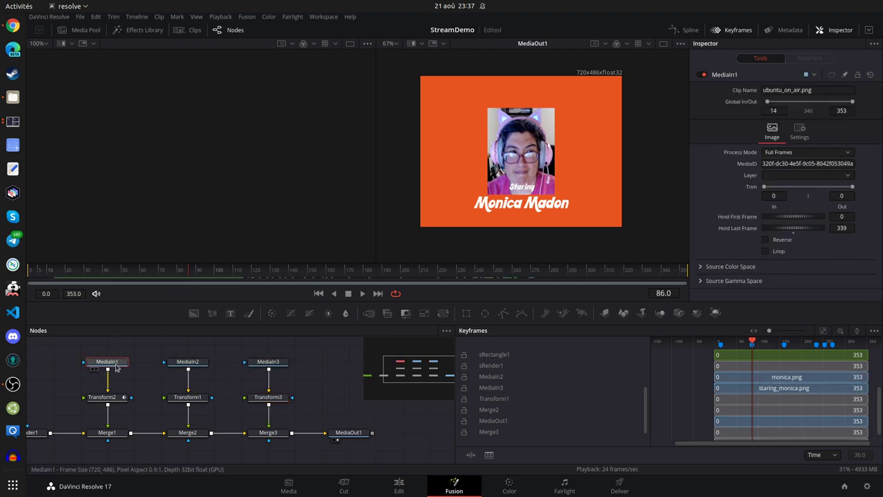
key("F2")
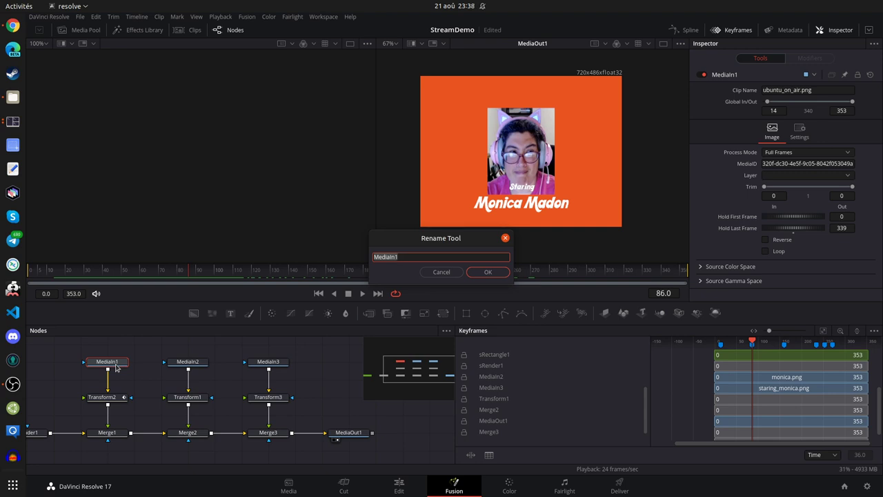
type("UbuntuOnAir")
key("Return")
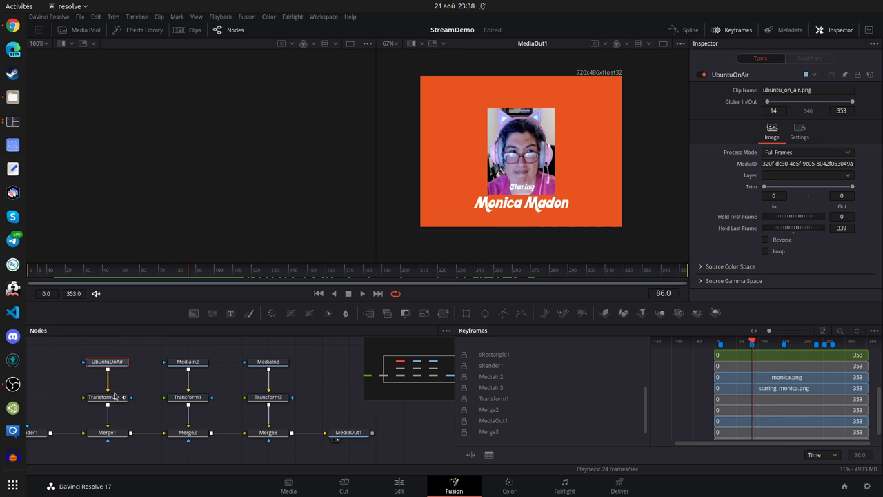
Rename the logo's Transform2 node to UbuntunOnAirTransform.
left_click(114, 398)
key("F2")
type("U")
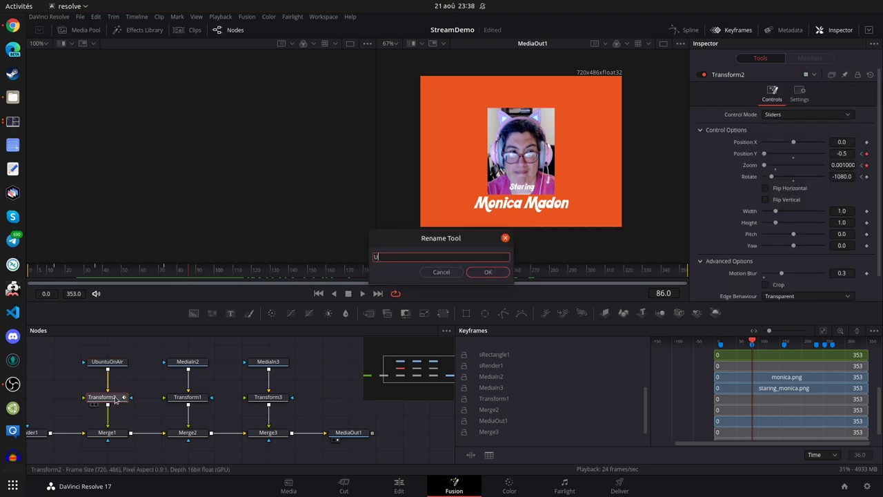
type("nbunt")
type("unOn")
type("AirTransof")
type("fr")
key("BackSpace")
type("orm")
key("Return")
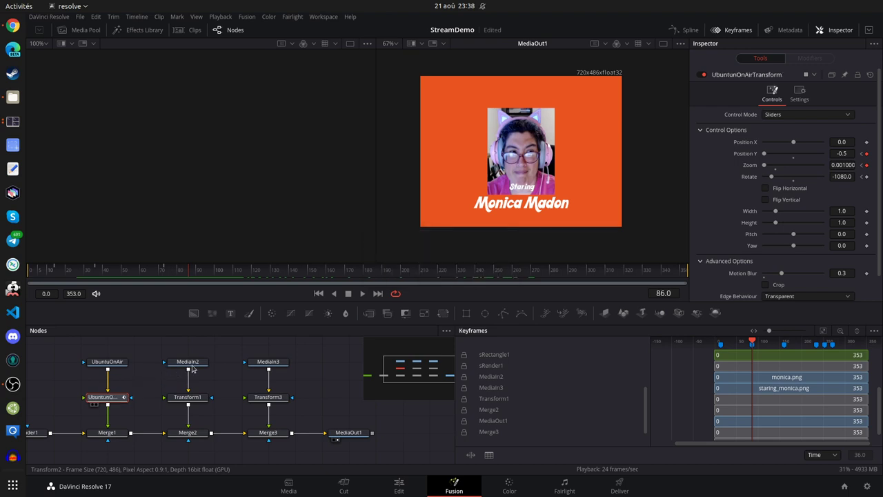
Rename MediaIn2 to MonicaPhoto.
left_click(197, 365)
key("F2")
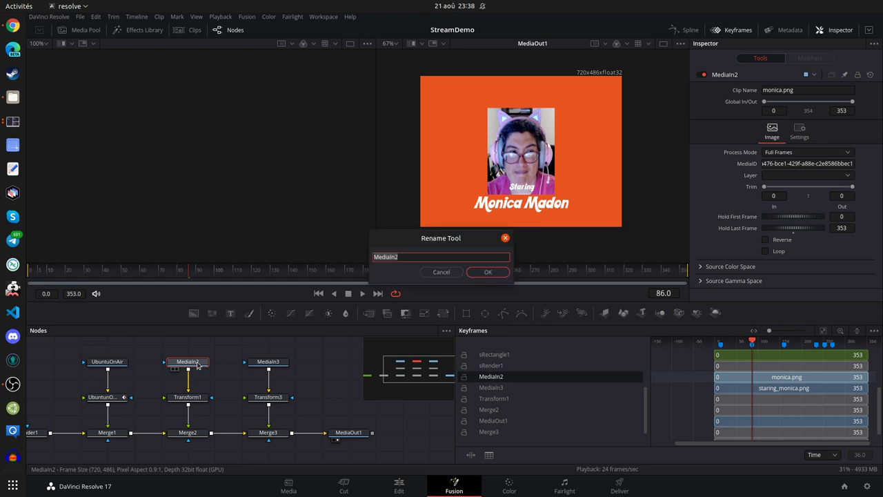
type("MonicaPhoto")
key("Return")
Rename Transform1 to MonicaPhotoTransform.
left_click(195, 398)
key("F2")
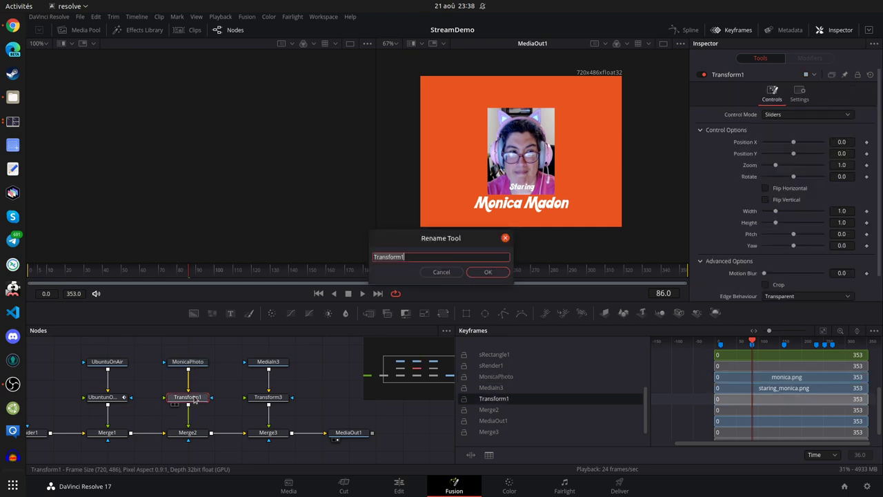
type("Monicaphot")
key("BackSpace")
key("BackSpace")
type("PhotoTransform")
key("Return")
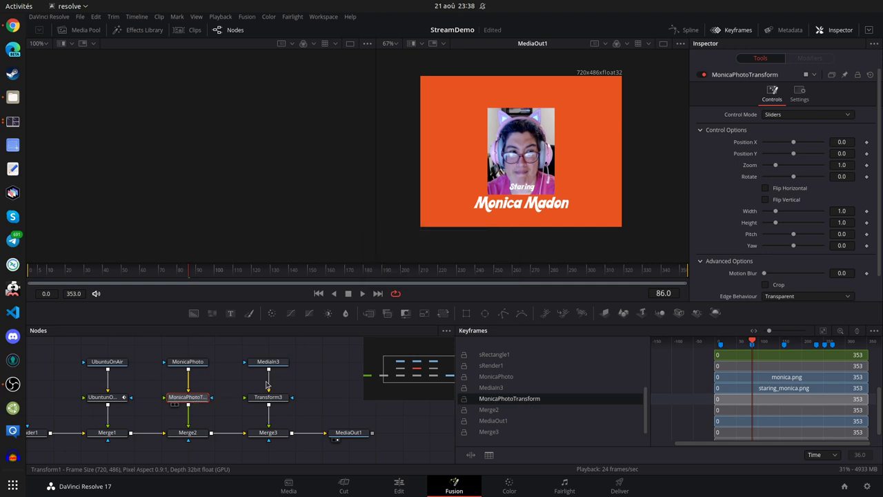
Rename the MediaIn3 node after the Staring caption image.
left_click(276, 367)
key("F2")
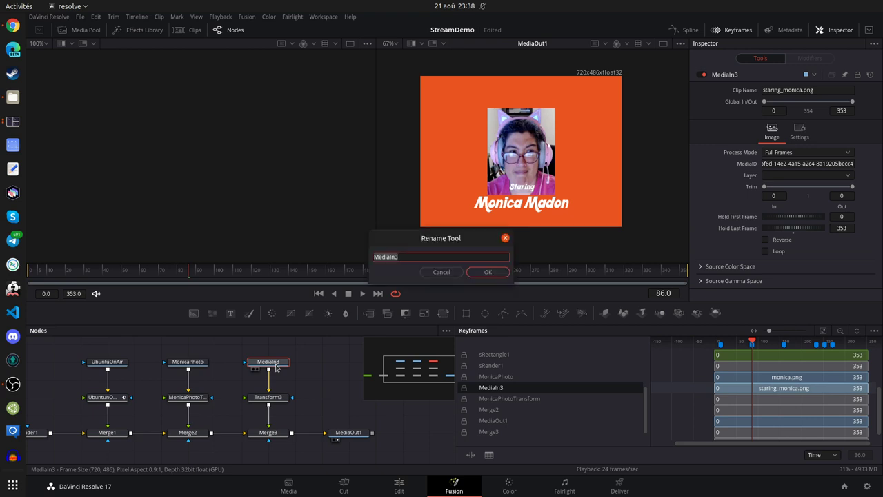
key("BackSpace")
type("StaringMonica")
left_click(487, 272)
Rename Transform3 to the caption's name with a 'Transform' suffix.
left_click(282, 398)
key("F2")
type("StaringMonica")
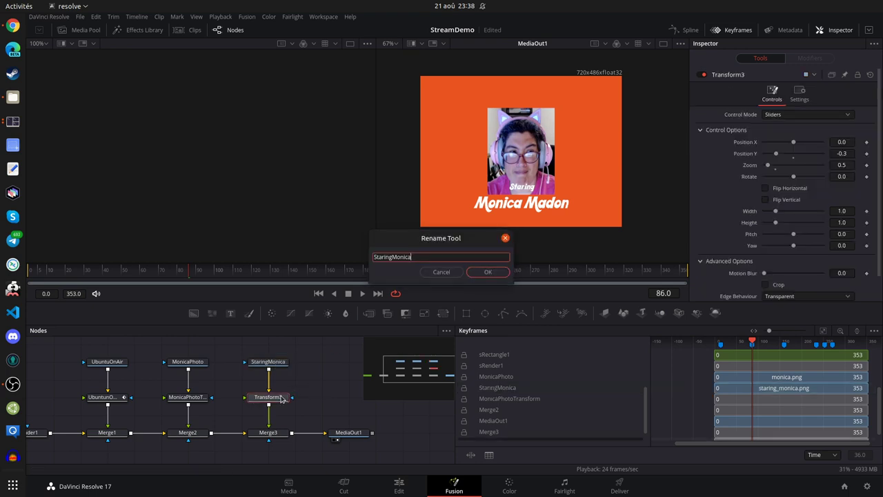
type("Transf")
type("orm")
key("Return")
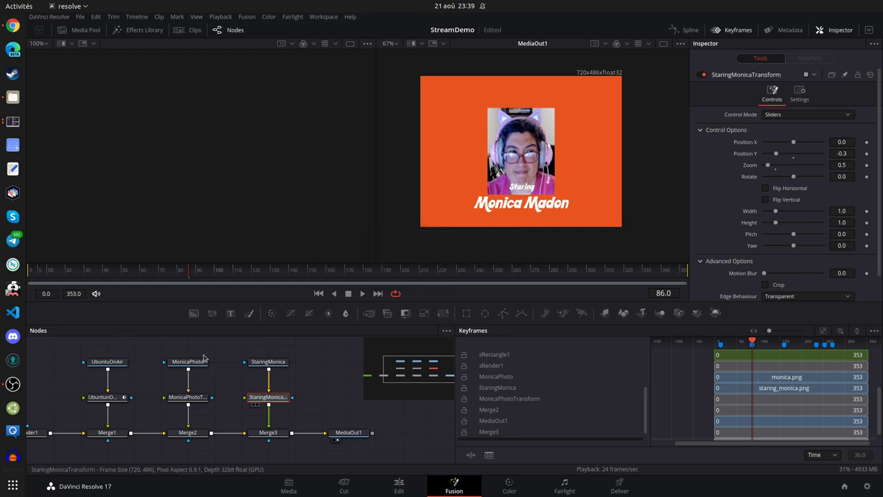
left_click(198, 364)
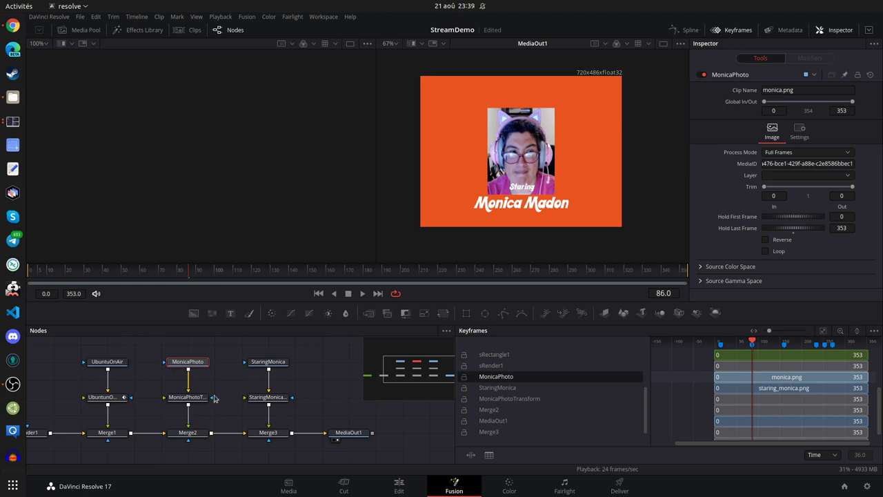
left_click(196, 399)
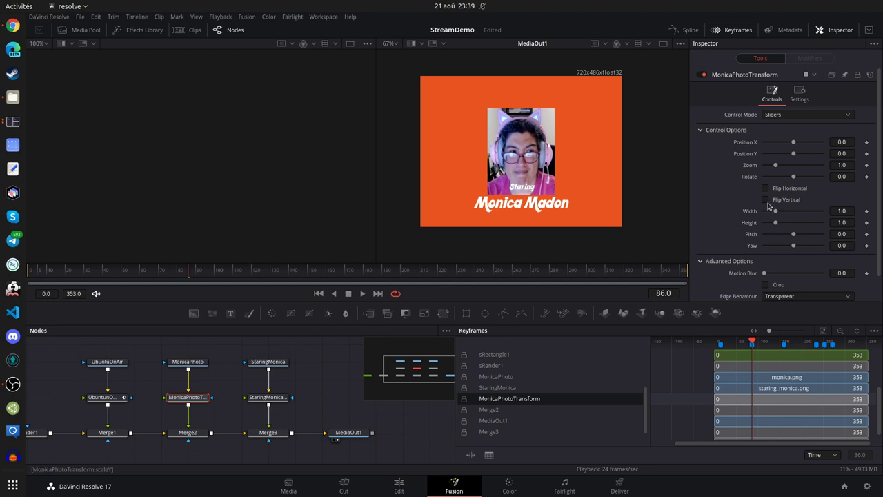
Set the photo transform's Position Y to 0.15, then go to the Edit page.
left_click_drag(794, 154, 801, 158)
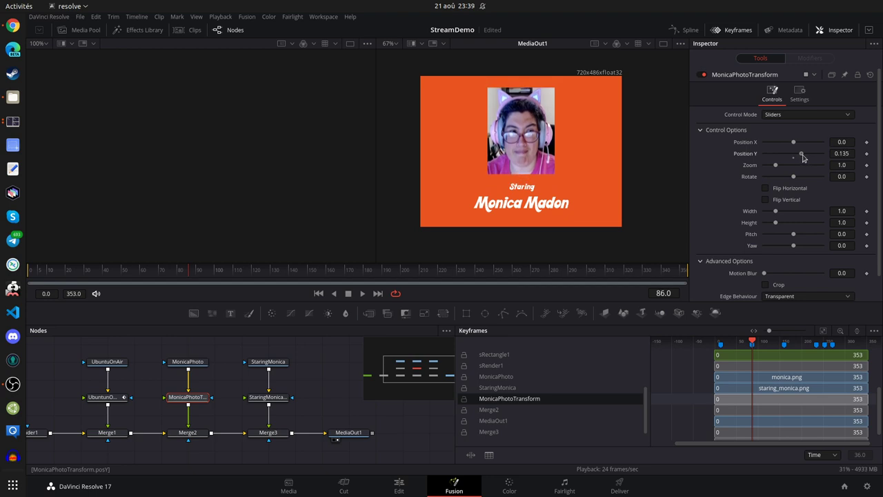
left_click(843, 153)
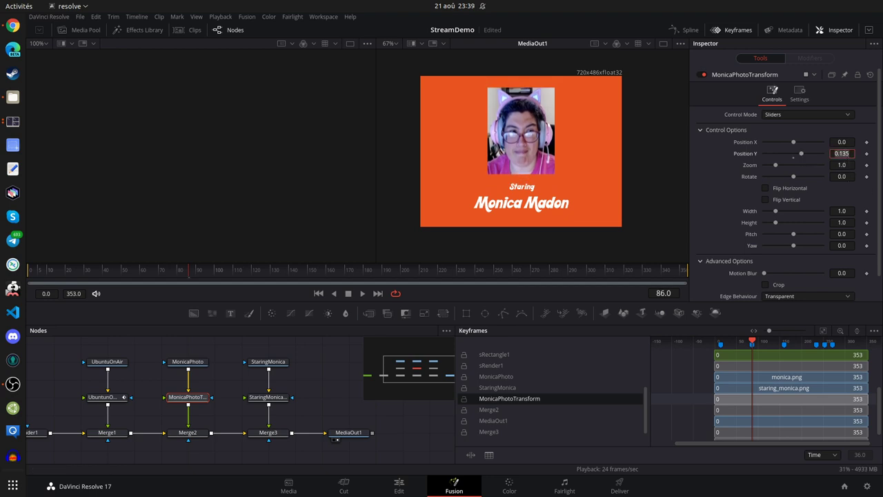
key("BackSpace")
type("0.15")
key("Tab")
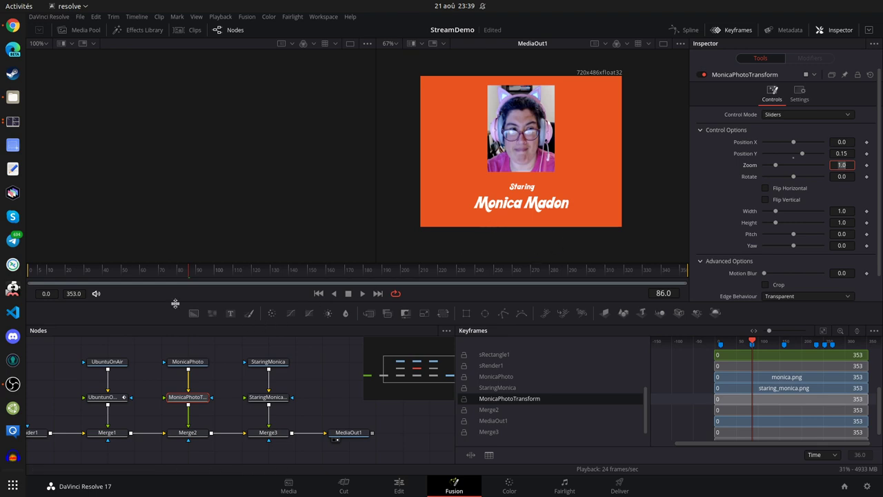
left_click(400, 482)
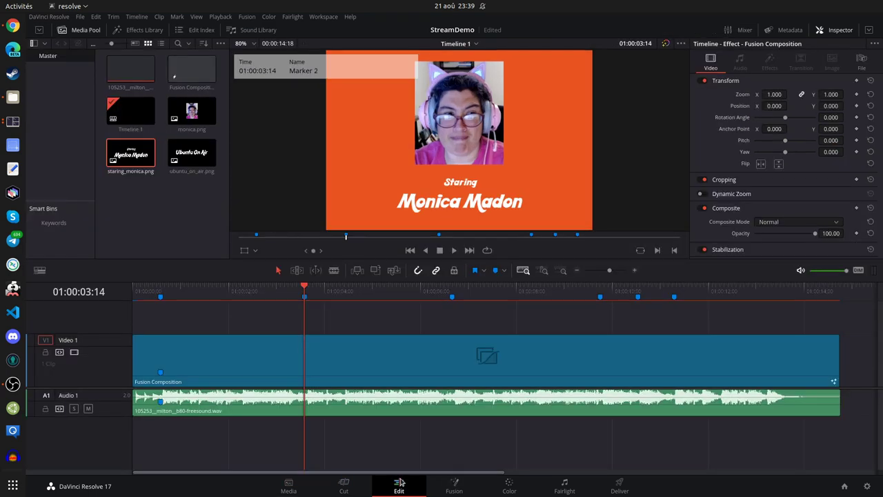
Play and scrub Timeline 1 to review the logo and title animation, then return to Fusion.
key("space")
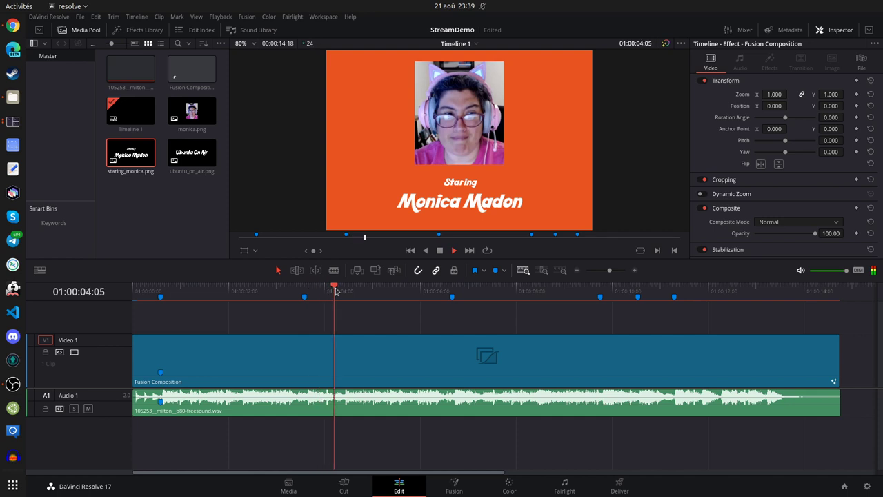
left_click_drag(351, 285, 256, 293)
key("space")
left_click(277, 293)
key("space")
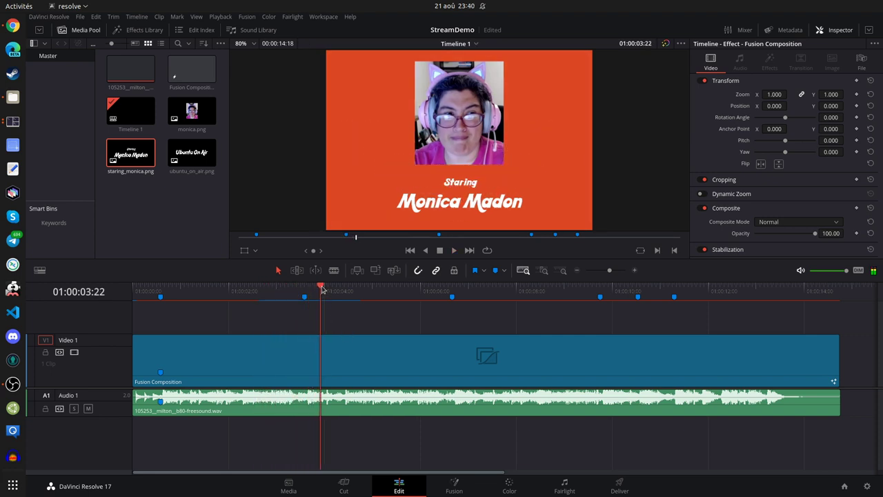
mouse_move(323, 290)
left_mouse_down()
mouse_move(286, 298)
mouse_move(322, 312)
mouse_move(319, 288)
mouse_move(308, 293)
mouse_move(344, 301)
mouse_move(345, 290)
mouse_move(383, 290)
mouse_move(341, 290)
mouse_move(386, 301)
mouse_move(370, 292)
mouse_move(396, 291)
mouse_move(345, 296)
mouse_move(371, 295)
mouse_move(362, 298)
left_mouse_up()
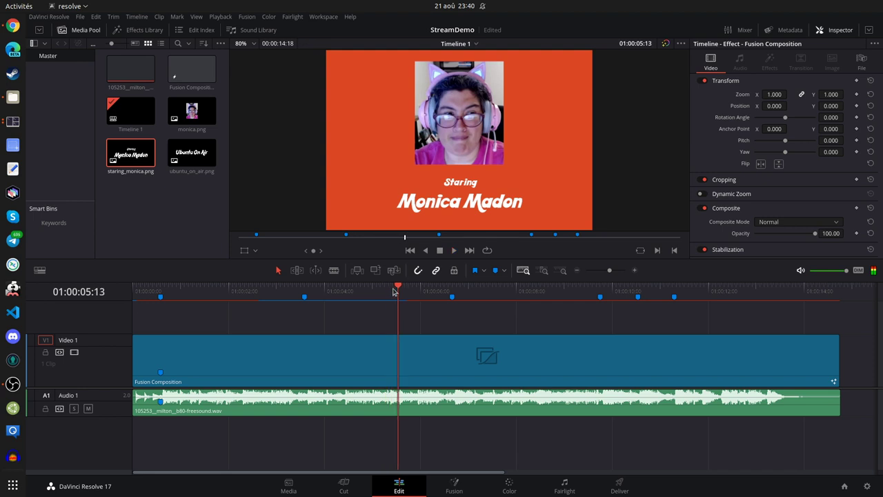
left_click_drag(395, 290, 359, 292)
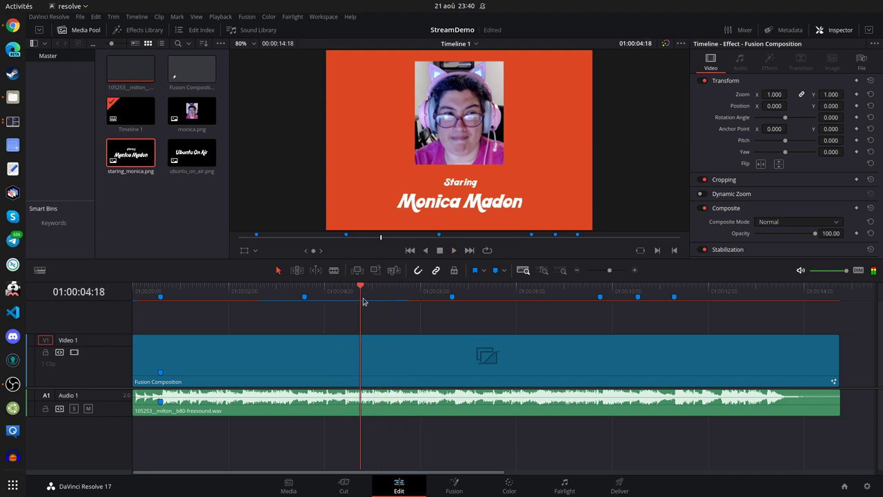
left_click(454, 486)
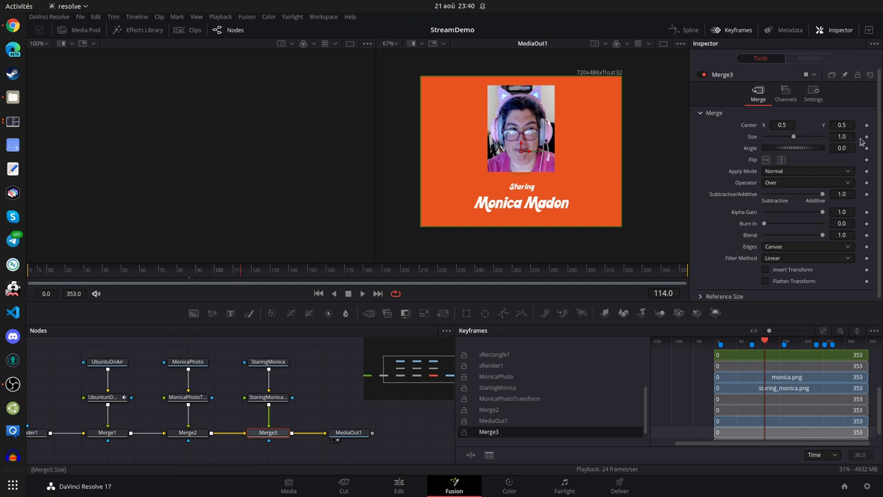
Add Position Y and Zoom keyframes on the photo transform at frame 114.
left_click(187, 399)
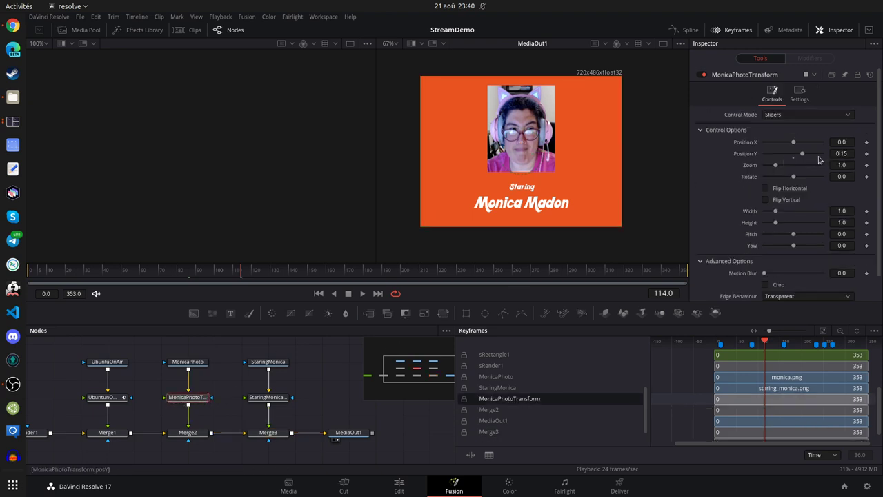
left_click(867, 154)
left_click(866, 165)
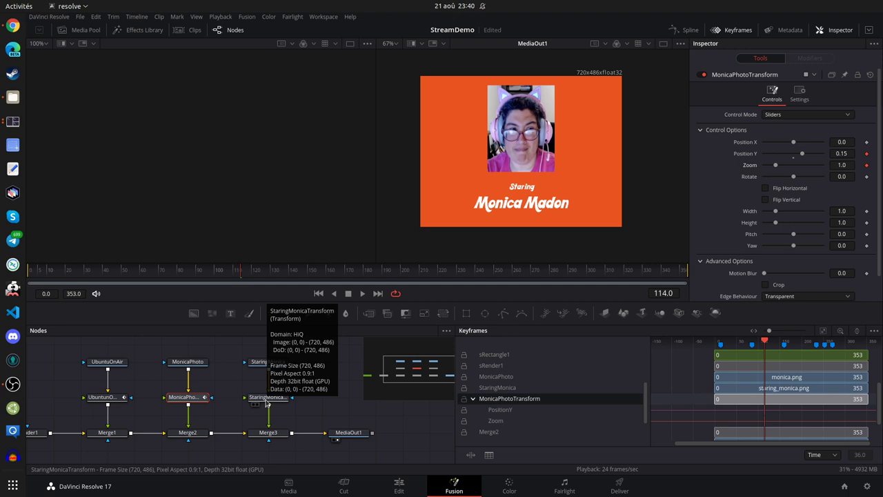
left_click(265, 398)
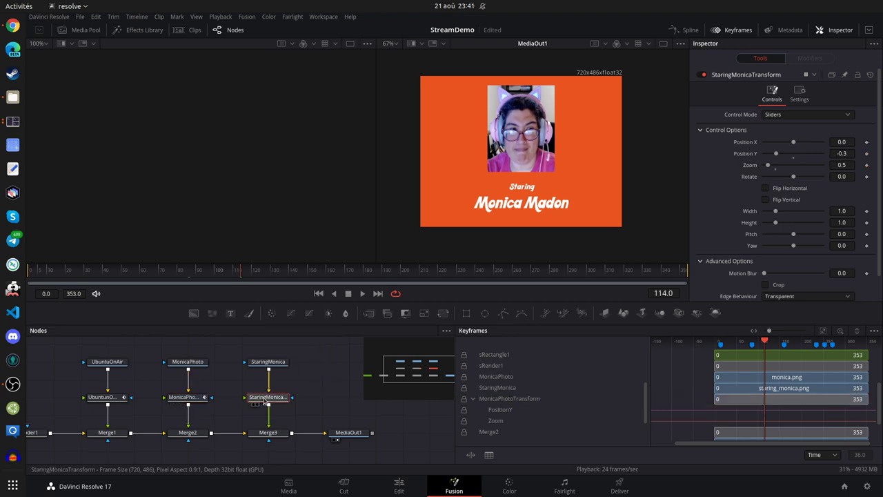
left_click(185, 398)
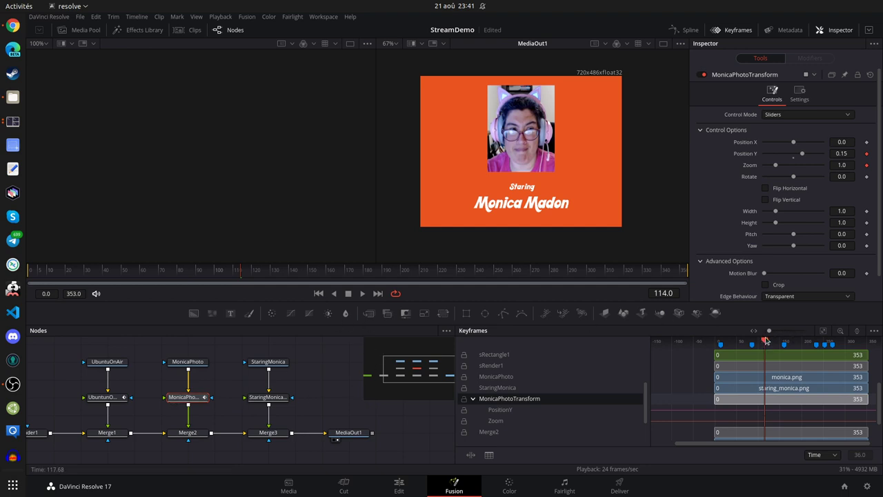
At frame 86, move the photo to the top and set its Zoom to 0.001.
left_click_drag(766, 341, 752, 351)
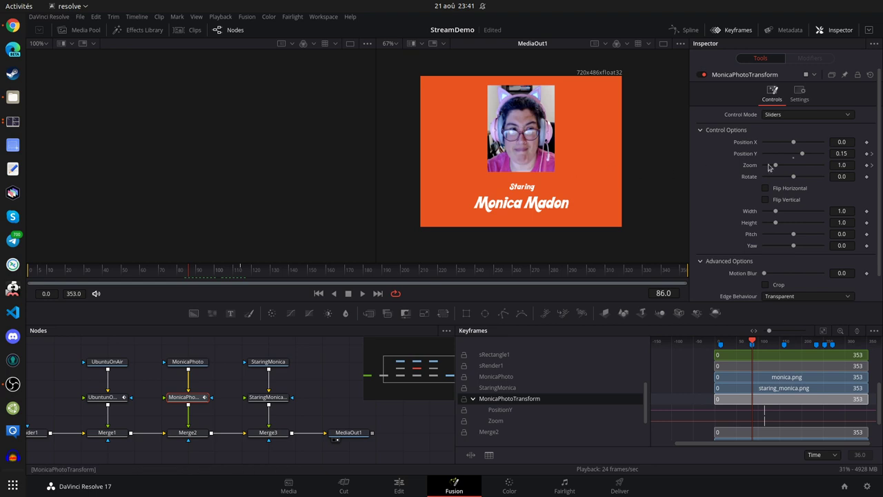
left_click(846, 165)
left_click(846, 174)
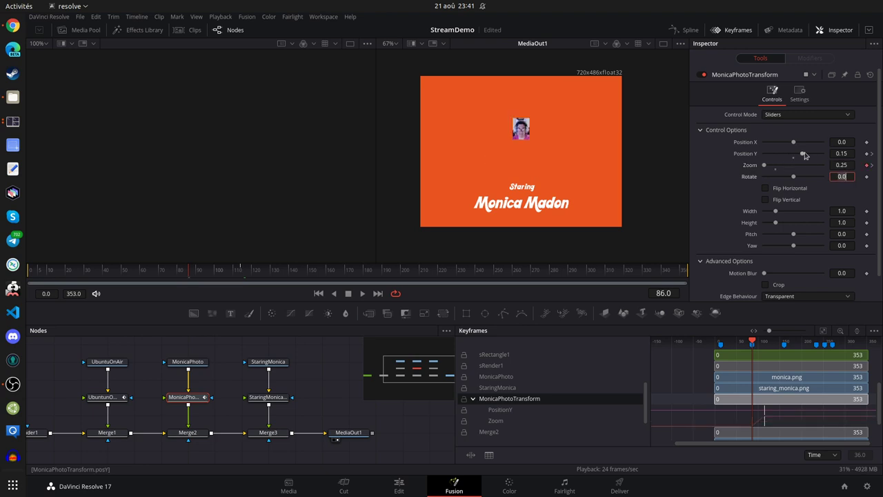
left_click_drag(804, 155, 839, 153)
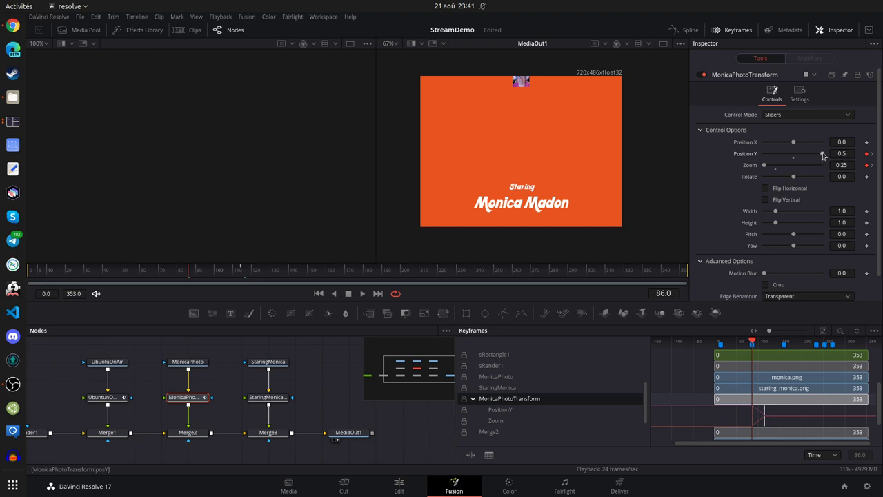
left_click(844, 168)
type("0.001")
key("Tab")
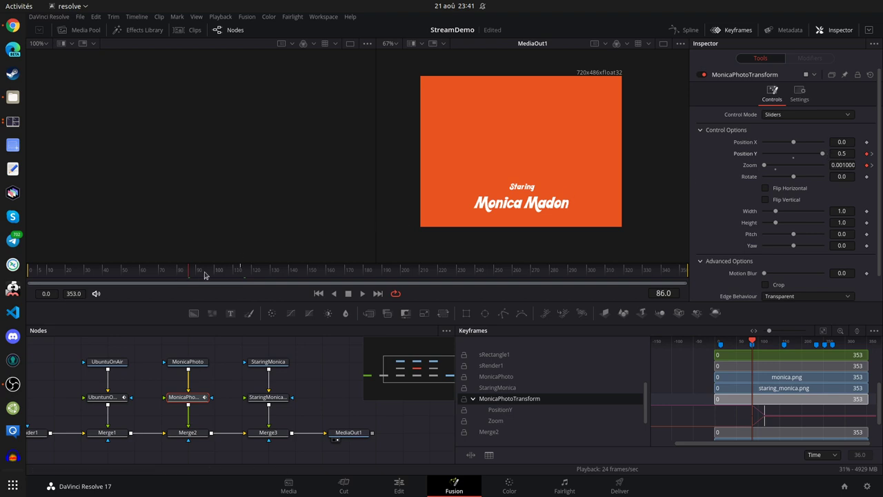
left_click_drag(188, 272, 243, 274)
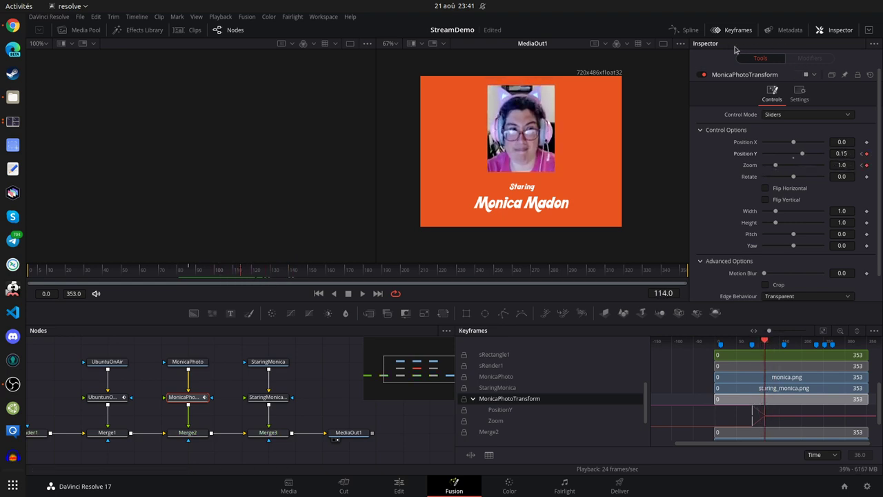
In the Spline editor, show the photo's Position Y and Zoom curves and smooth their final keyframes.
left_click(684, 30)
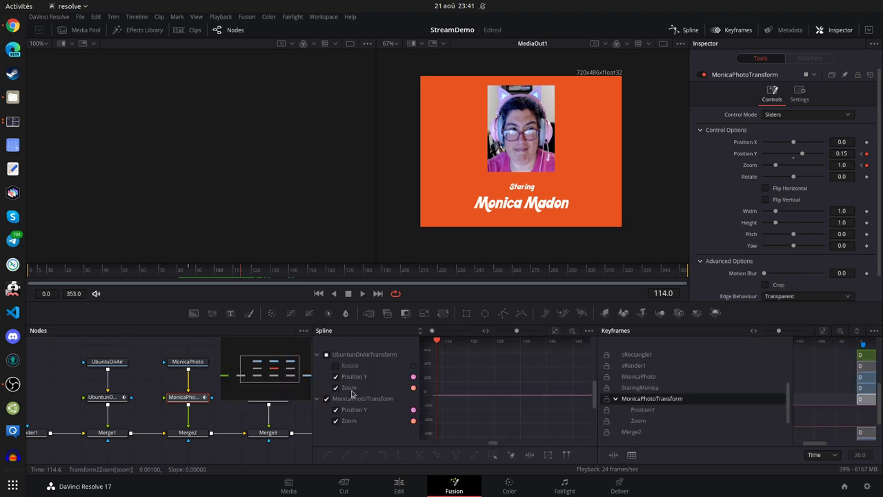
left_click(326, 355)
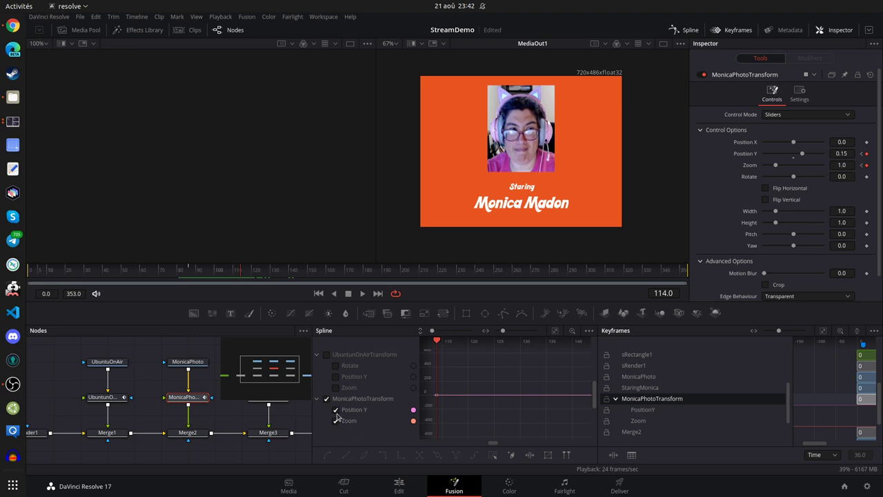
left_click(336, 410)
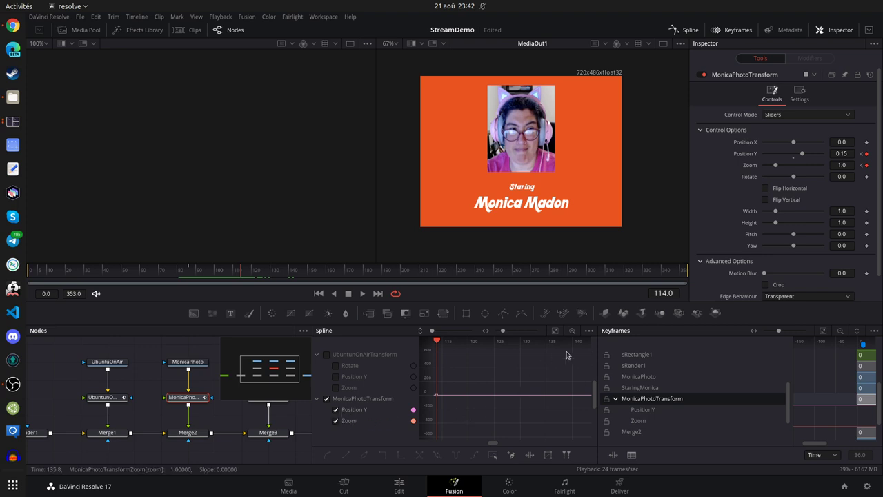
left_click(555, 332)
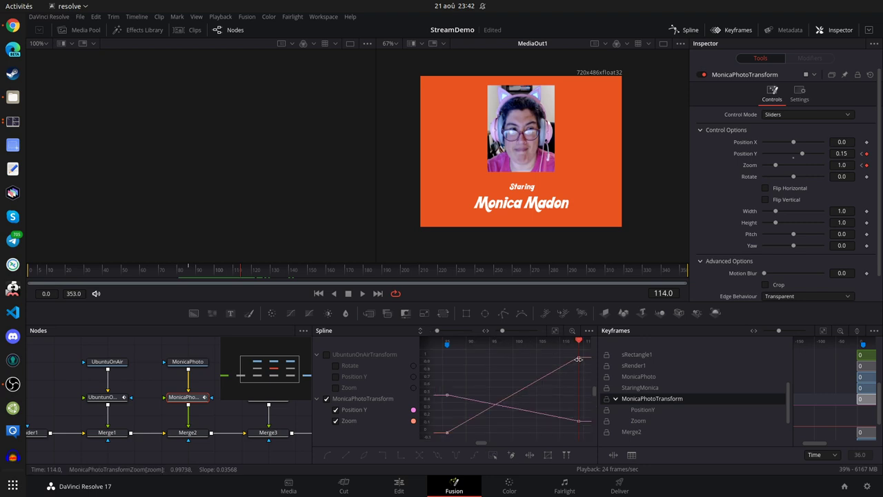
left_click(576, 359)
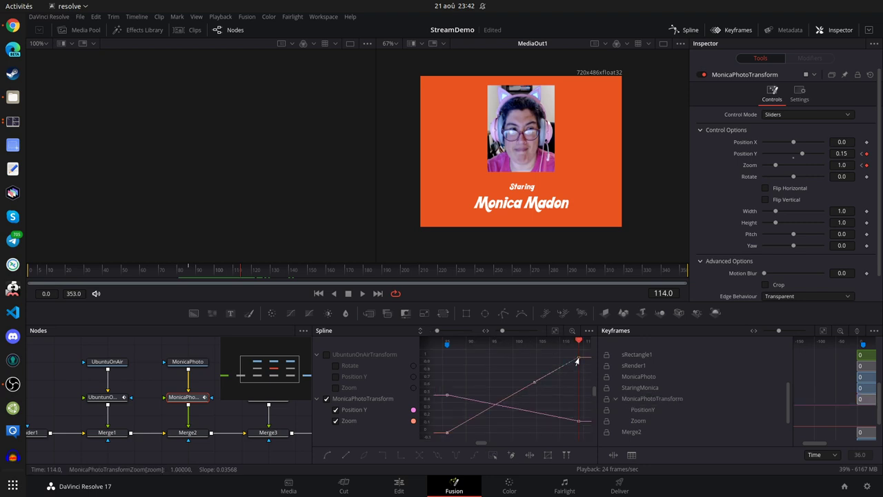
key("s")
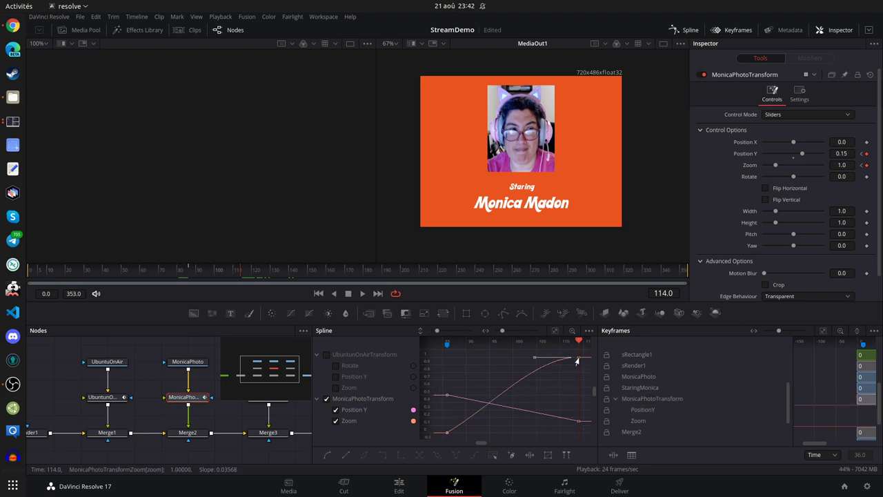
left_click(577, 423)
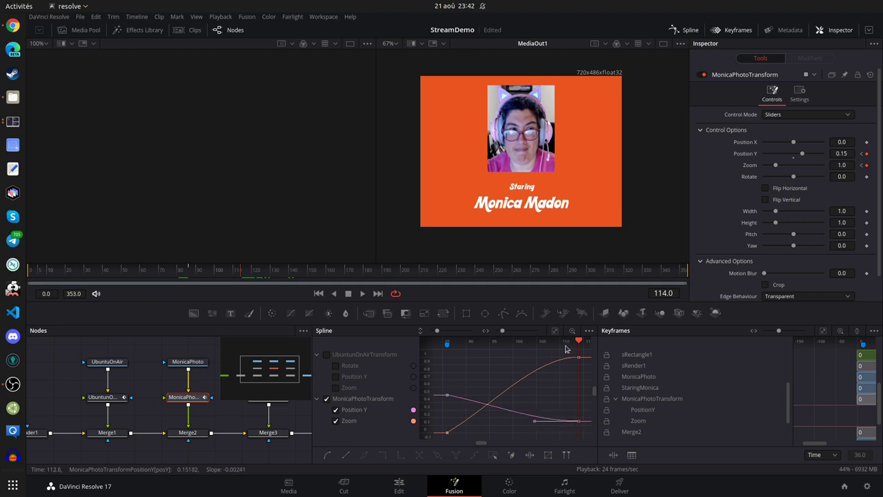
Play back from around frame 80 to check the eased zoom-in.
left_click(173, 275)
mouse_move(172, 275)
left_mouse_down()
mouse_move(256, 288)
mouse_move(167, 287)
left_mouse_up()
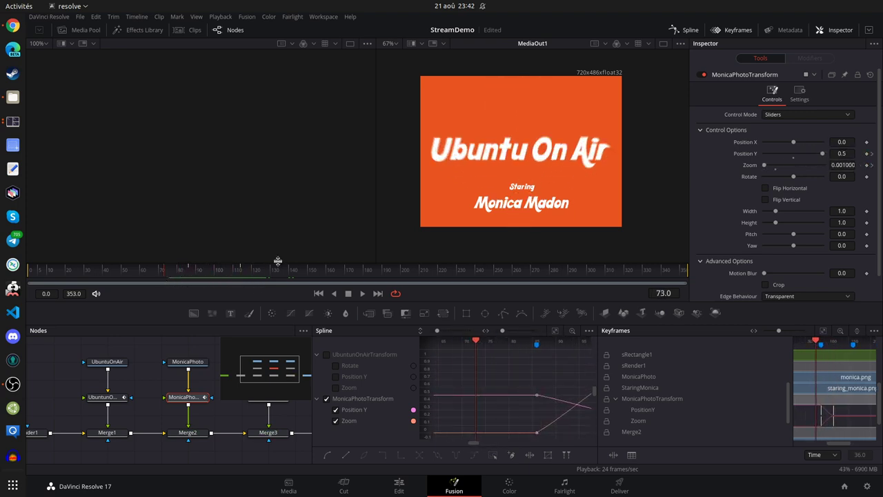
key("space")
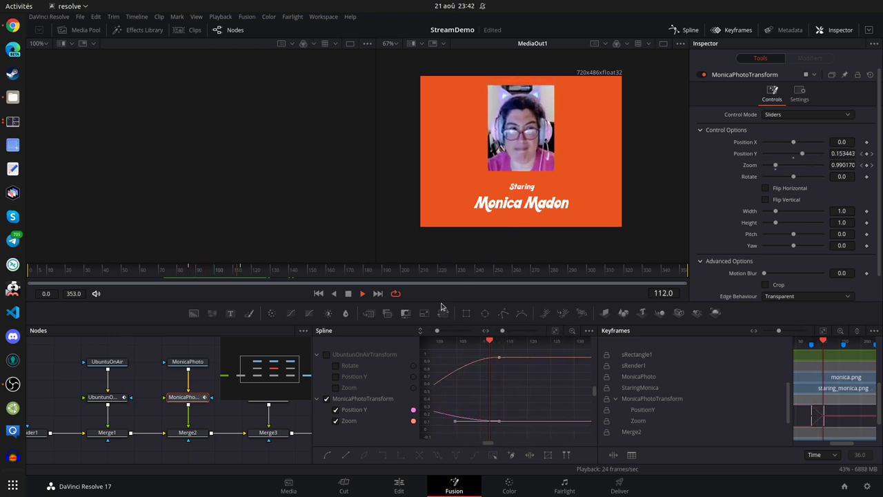
left_click(178, 276)
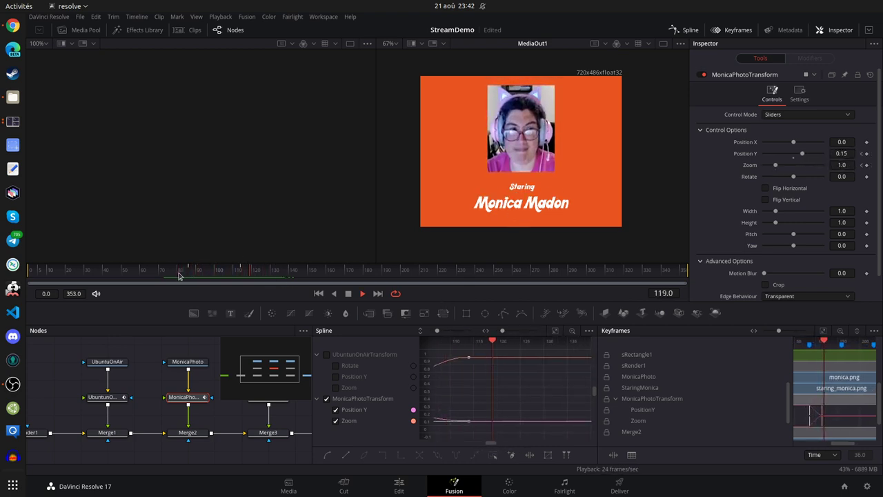
key("space")
left_click(191, 269)
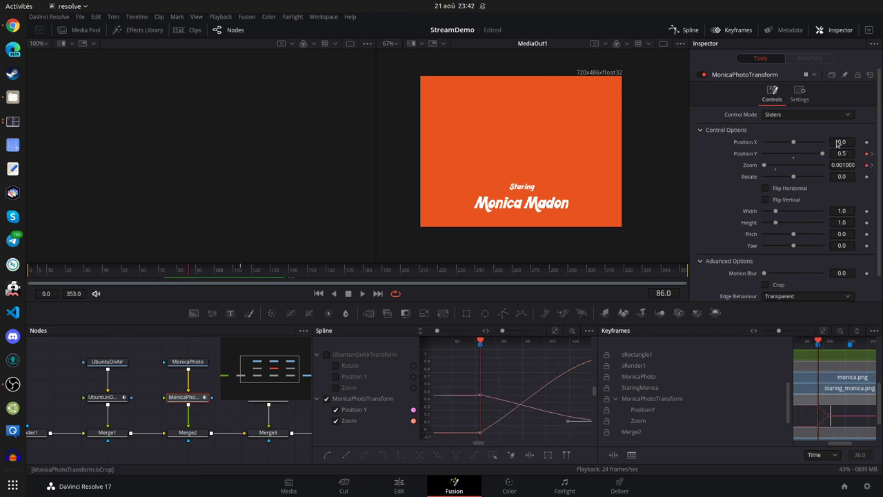
Close the Spline panel, save the project, and select the Staring text loader at frame 86.
left_click(683, 29)
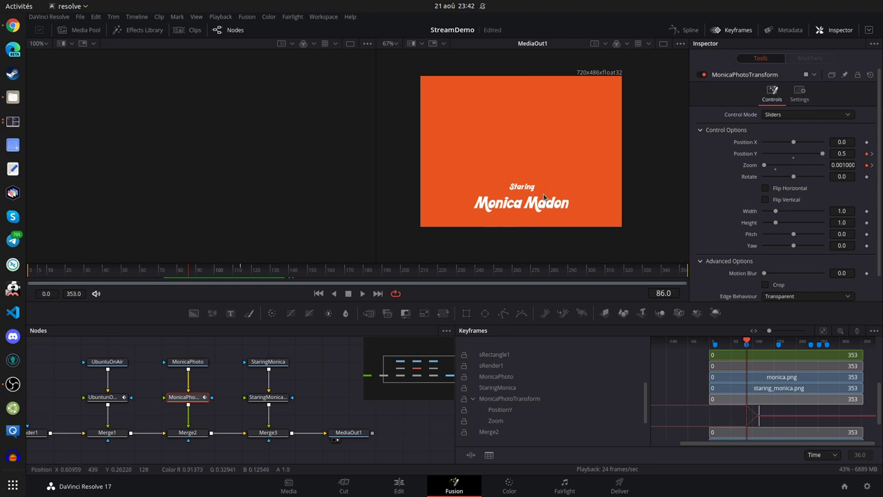
left_click(270, 361)
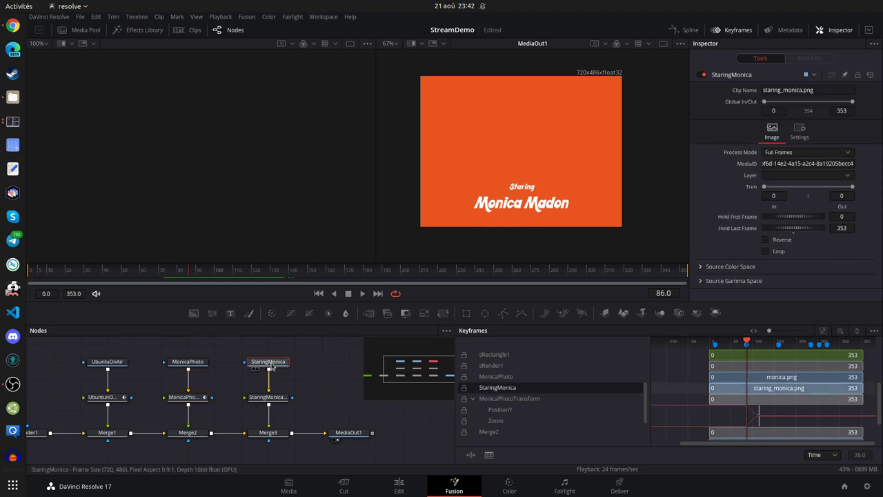
mouse_move(192, 271)
left_mouse_down()
mouse_move(251, 283)
mouse_move(171, 286)
mouse_move(207, 286)
mouse_move(183, 285)
mouse_move(195, 286)
left_mouse_up()
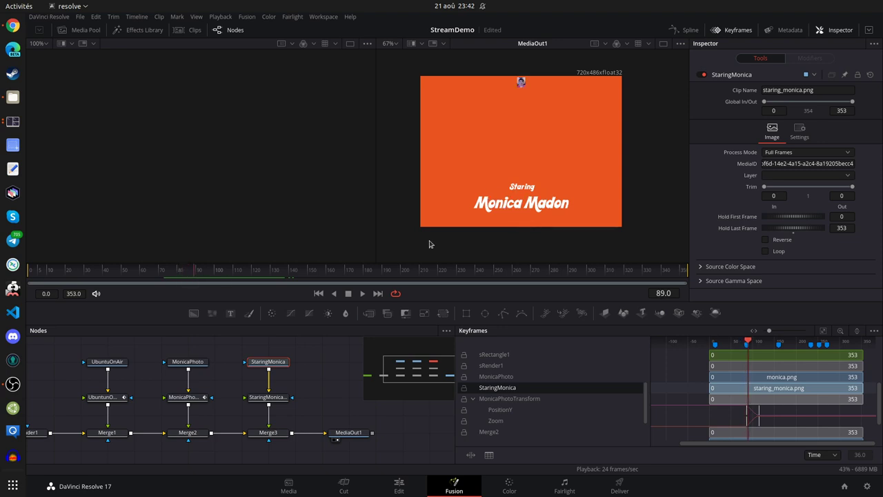
left_click(183, 397)
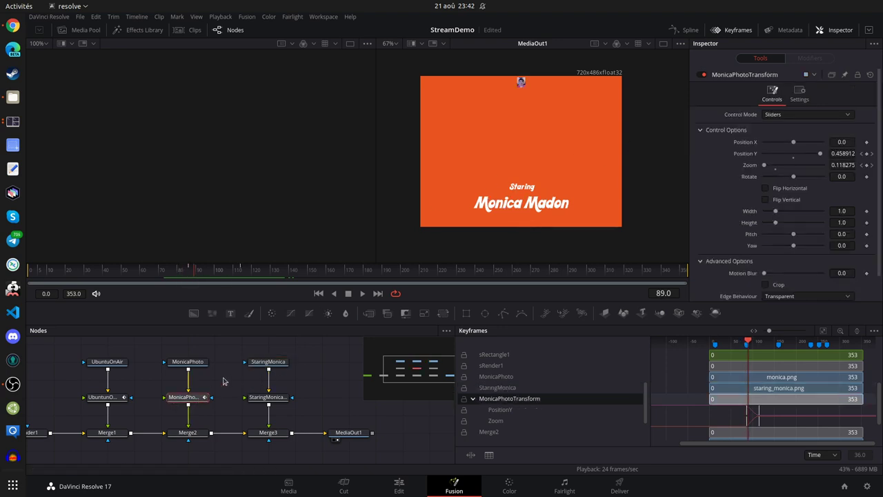
key("ctrl+s")
left_click(860, 153)
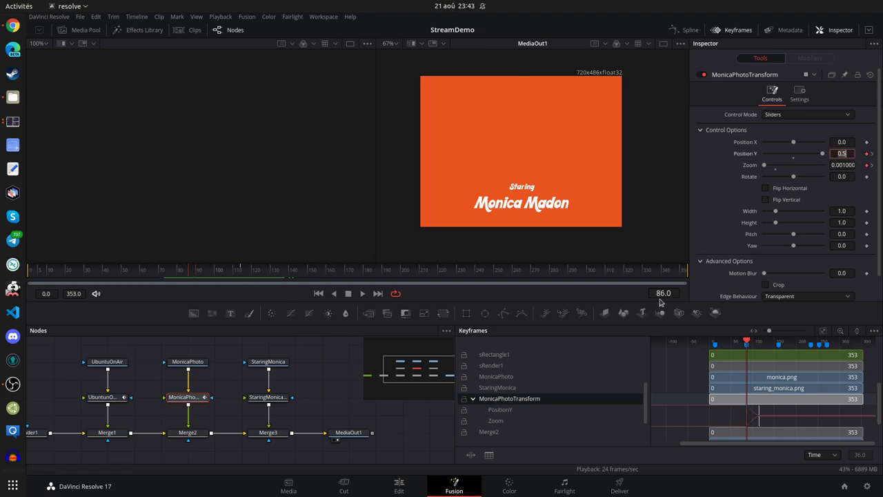
left_click(273, 362)
Set the text loader's Global In to 86 and play from frame 0.
left_click(774, 112)
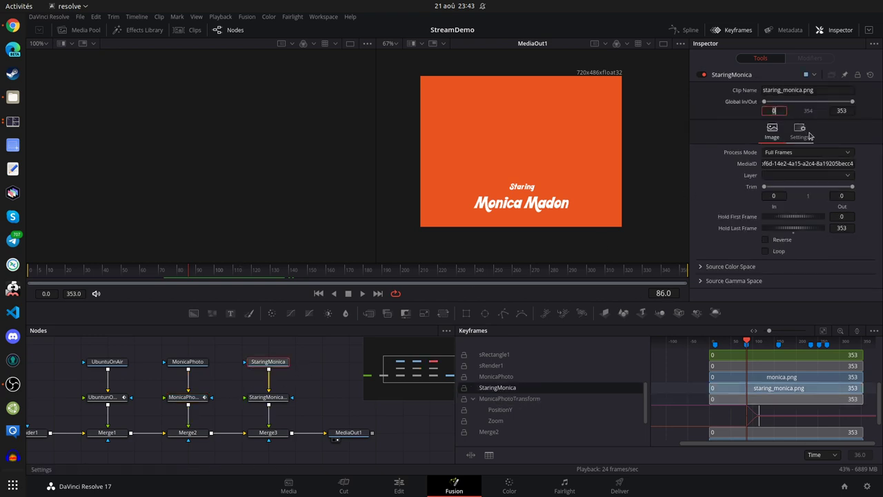
type("86")
key("Tab")
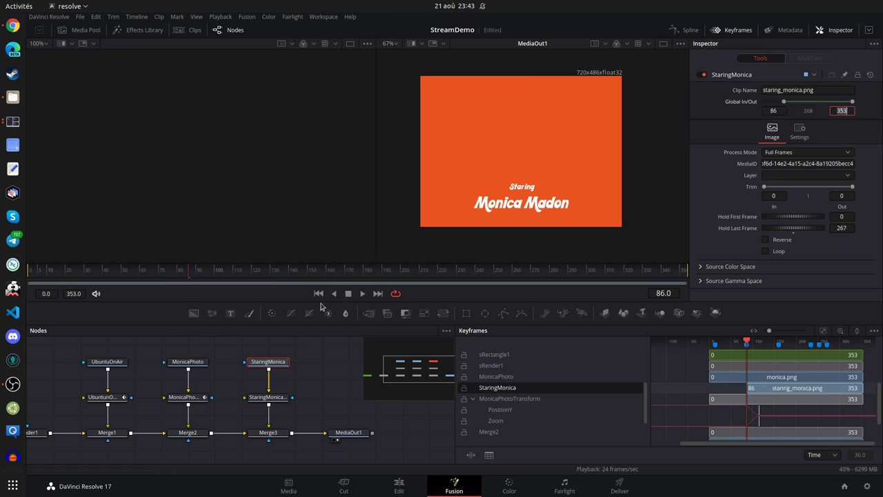
left_click(318, 293)
left_click(360, 295)
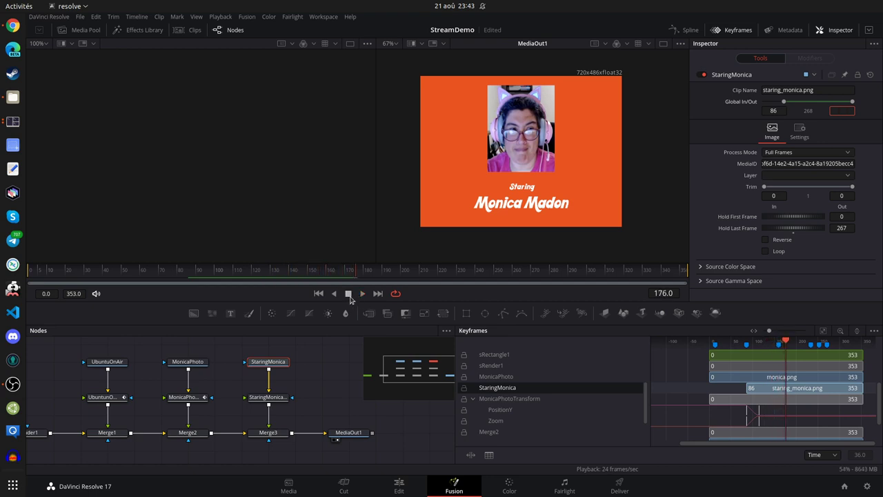
left_click(223, 283)
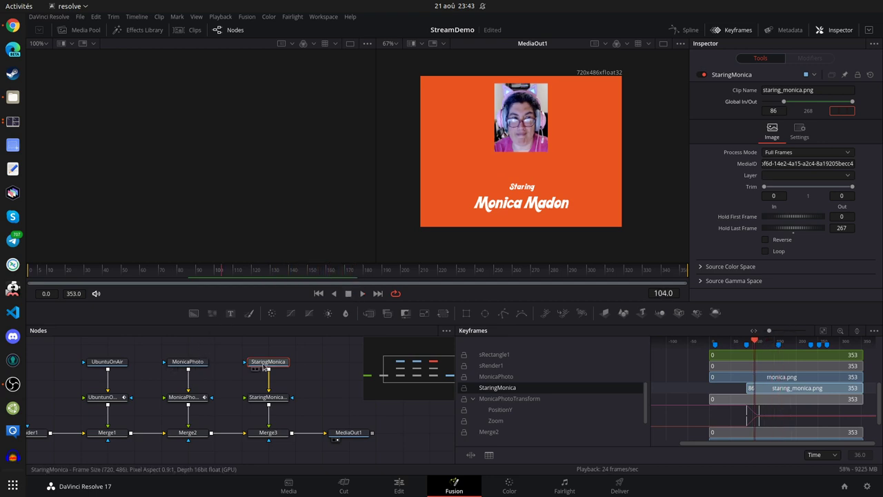
Change Global In to 98 and play back to check the caption timing.
left_click(767, 111)
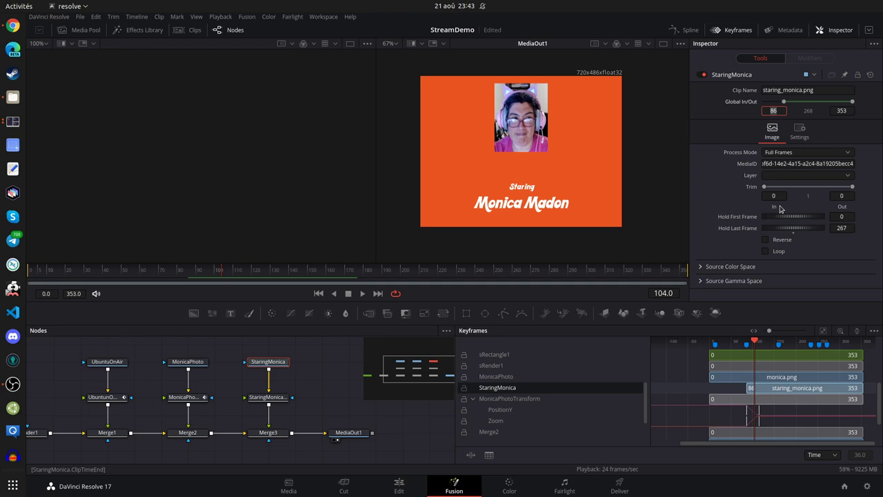
type("98")
key("Tab")
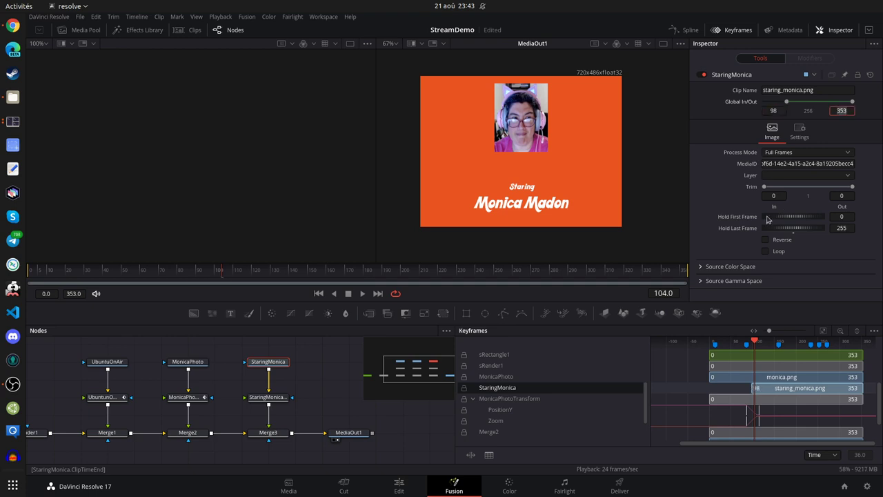
left_click(362, 294)
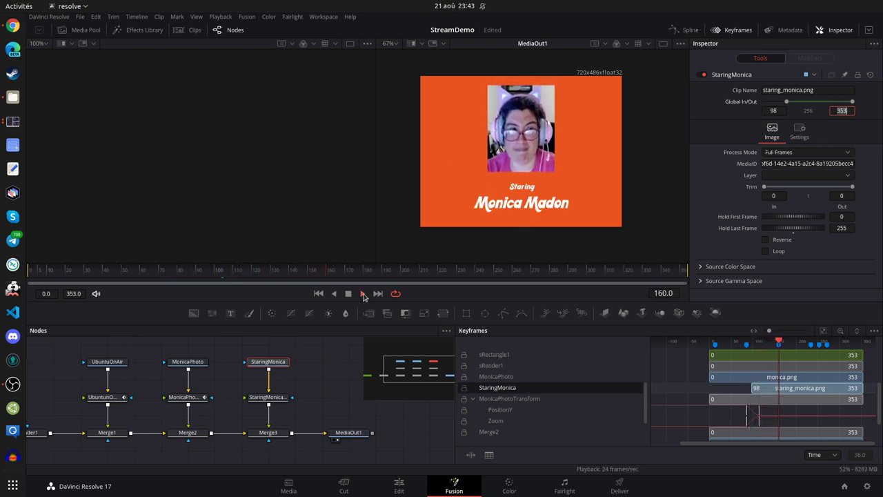
left_click(348, 294)
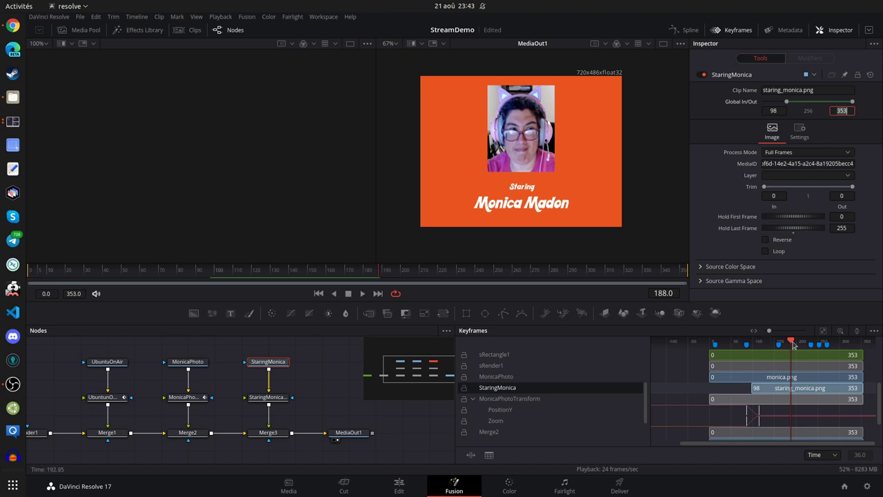
left_click_drag(793, 345, 775, 345)
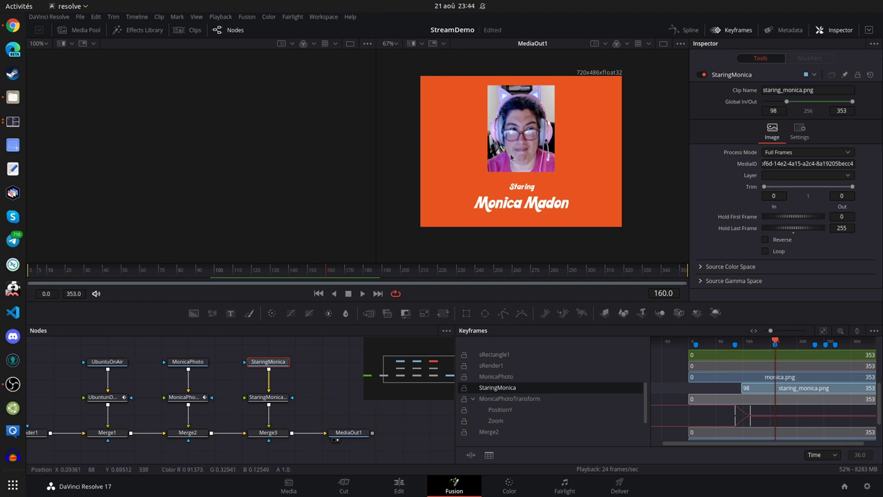
Keyframe MonicaPhotoTransform's Position X and Rotate at frames 159 and 148.
key("Left")
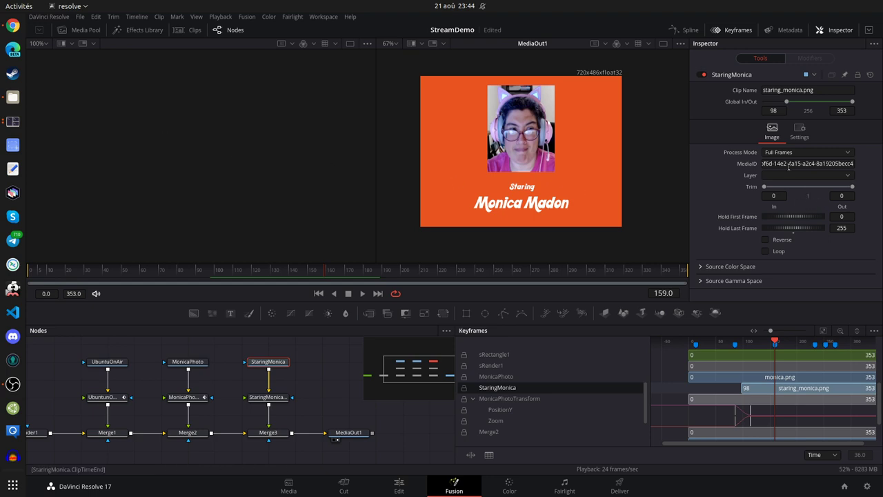
left_click(278, 404)
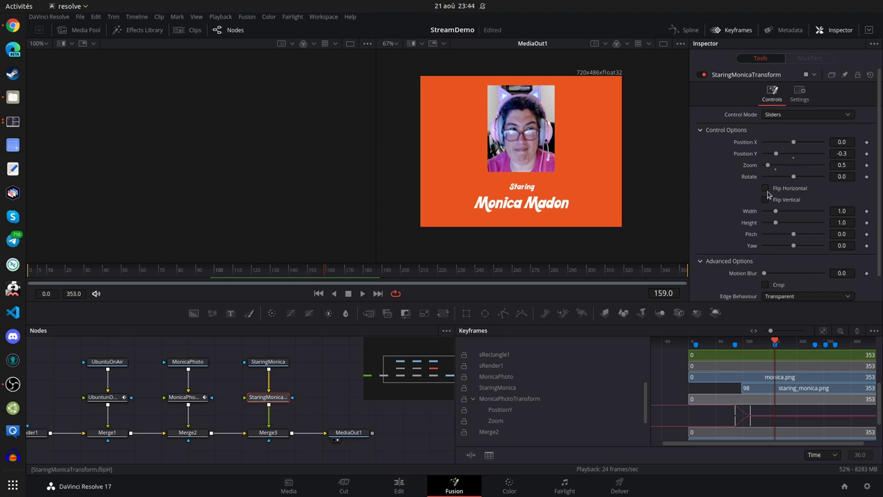
left_click(186, 402)
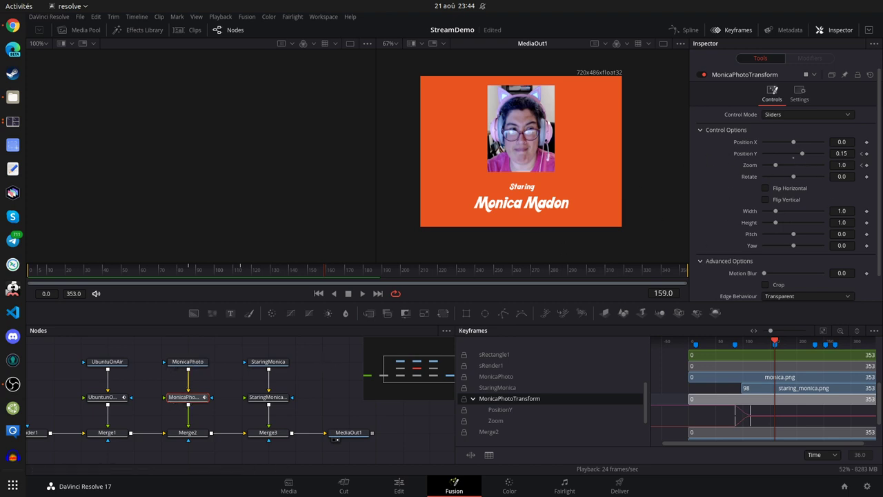
left_click(868, 142)
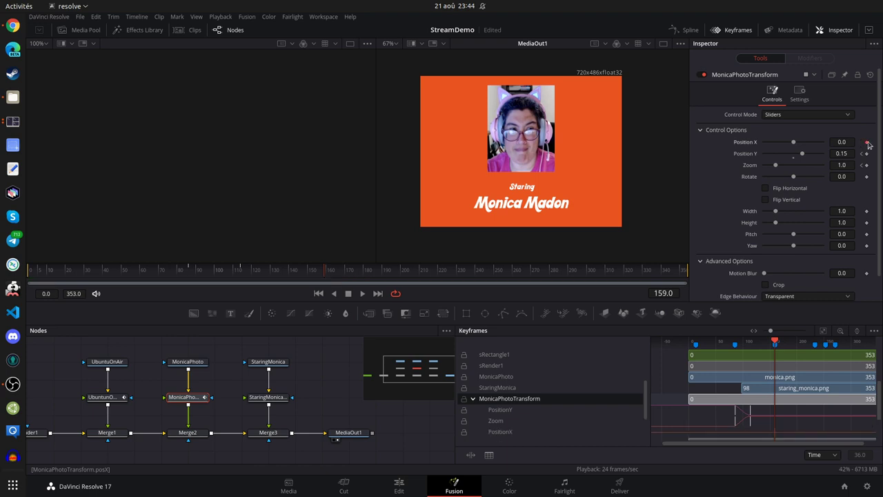
left_click(866, 176)
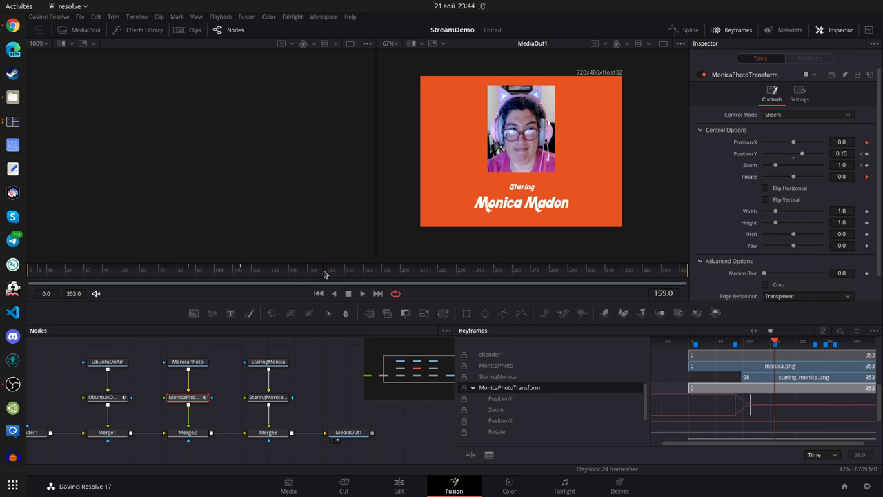
left_click_drag(324, 274, 304, 276)
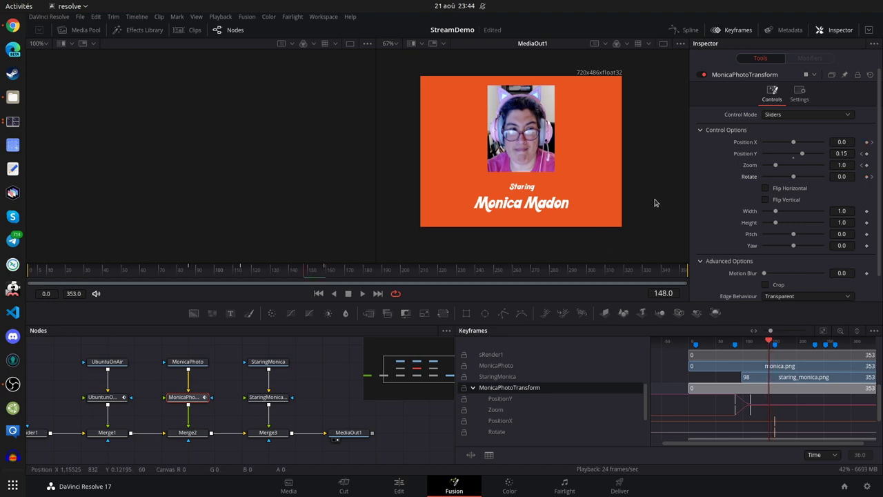
left_click(866, 142)
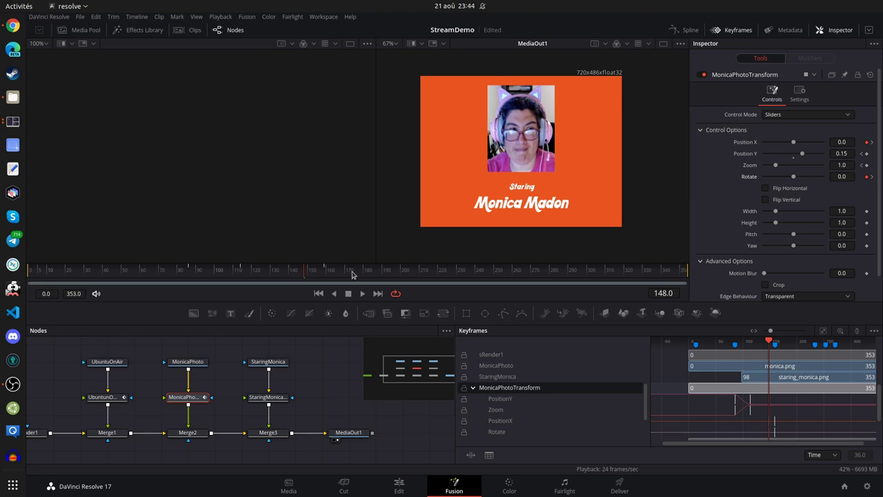
left_click(872, 143)
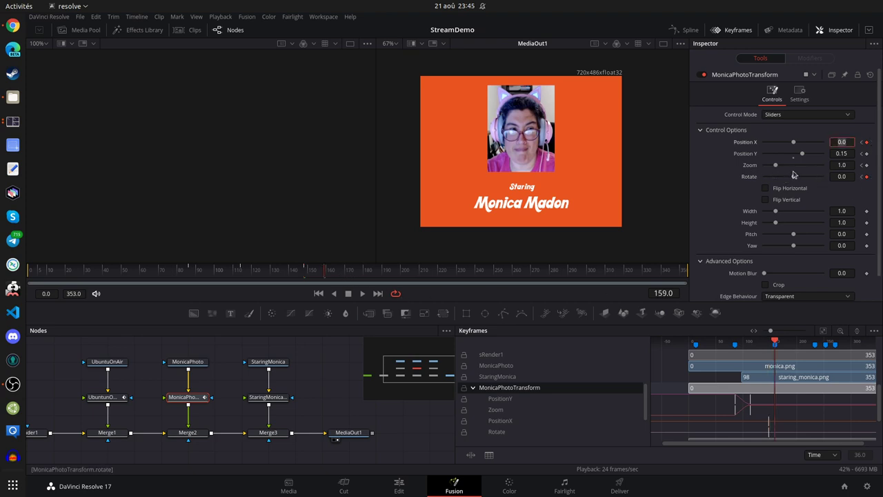
Set the Monica photo's Rotate to -12.5 at frame 159.
left_click(841, 177)
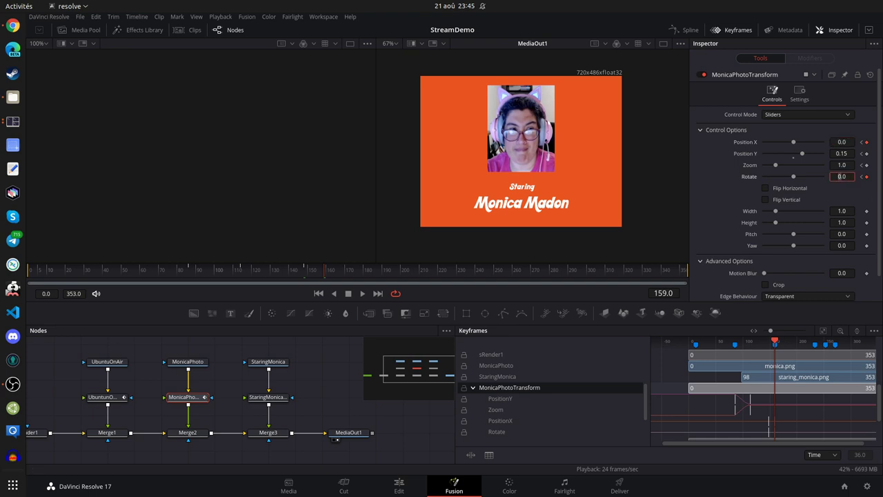
type("12.5")
key("Tab")
key("shift+Tab")
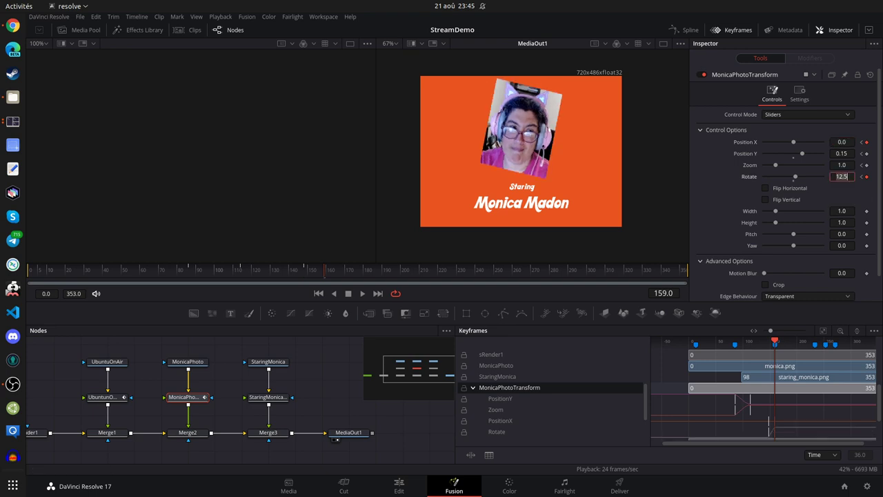
type("-12.5")
key("Tab")
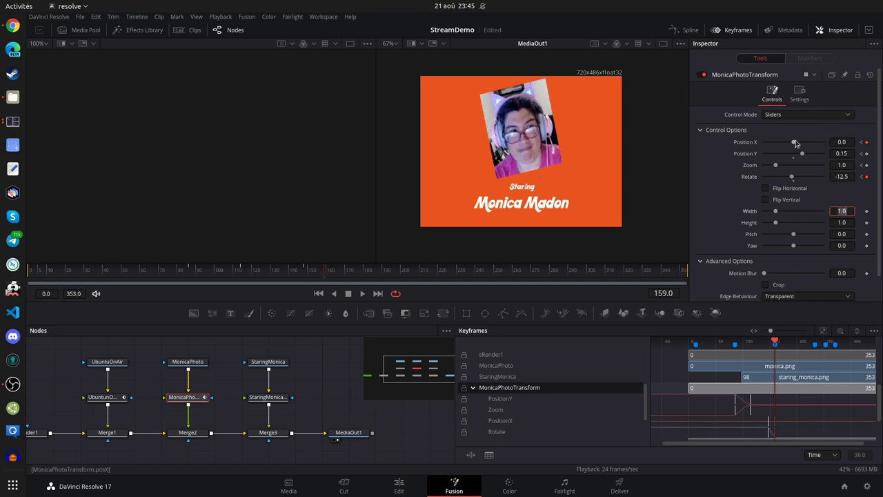
Set the photo's Position X to -0.7 at frame 159, then check frame 148.
left_click_drag(794, 142, 752, 149)
left_click(851, 141)
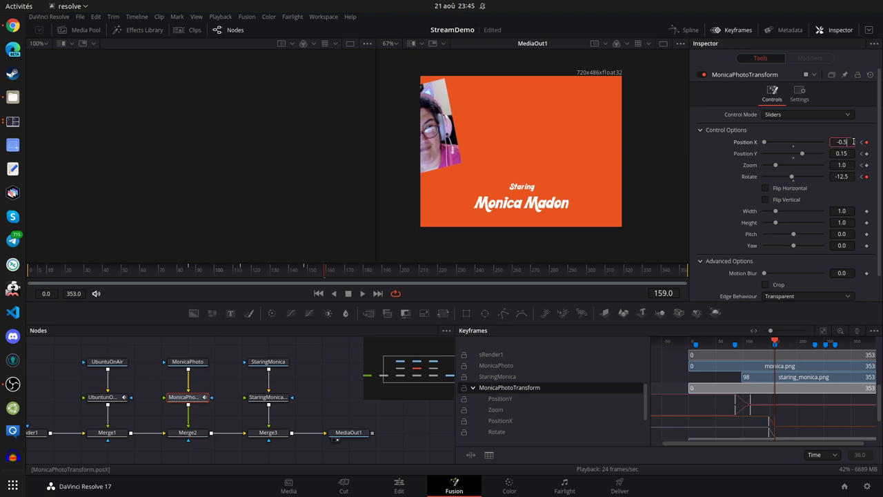
type("-0.75")
left_click(846, 153)
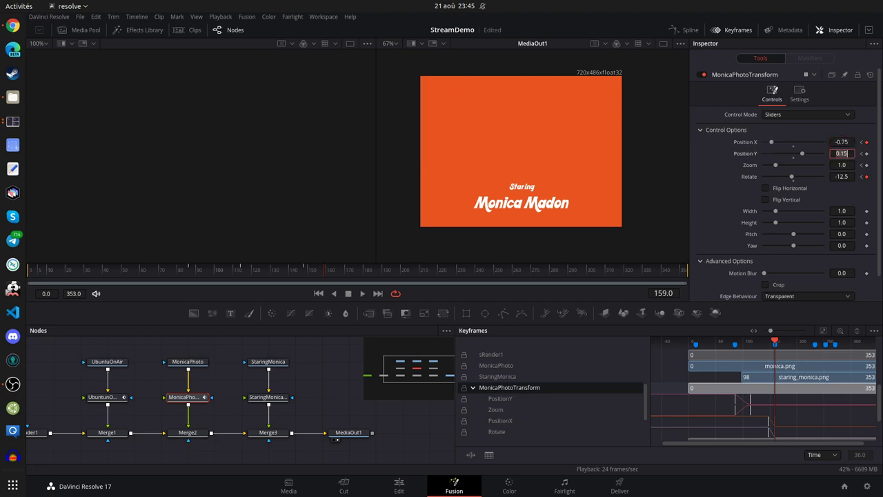
left_click(845, 141)
type("-0.6")
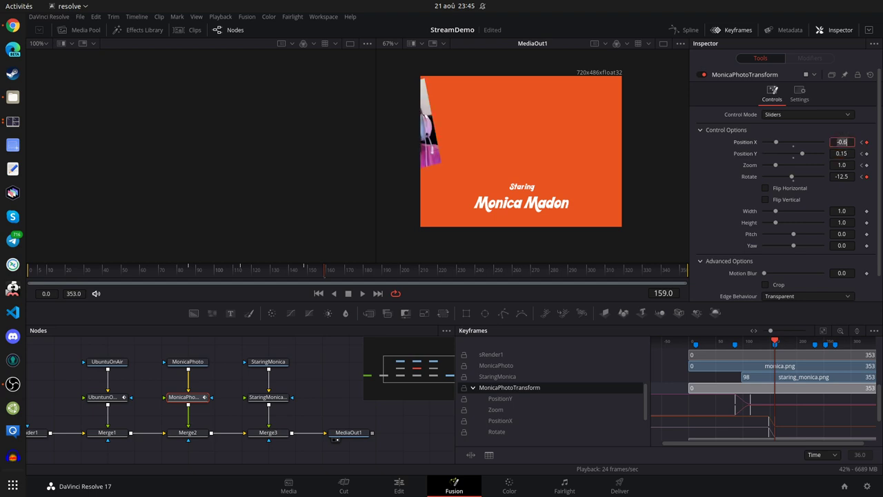
key("Return")
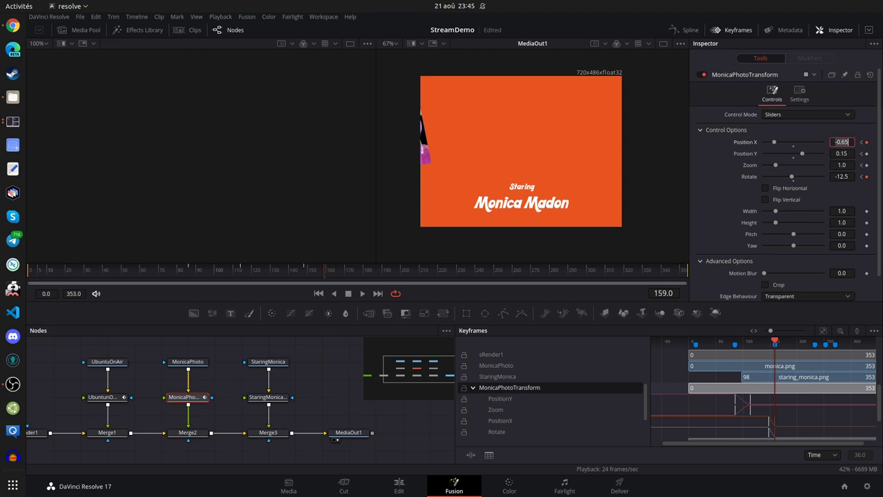
type("-0.7")
key("Tab")
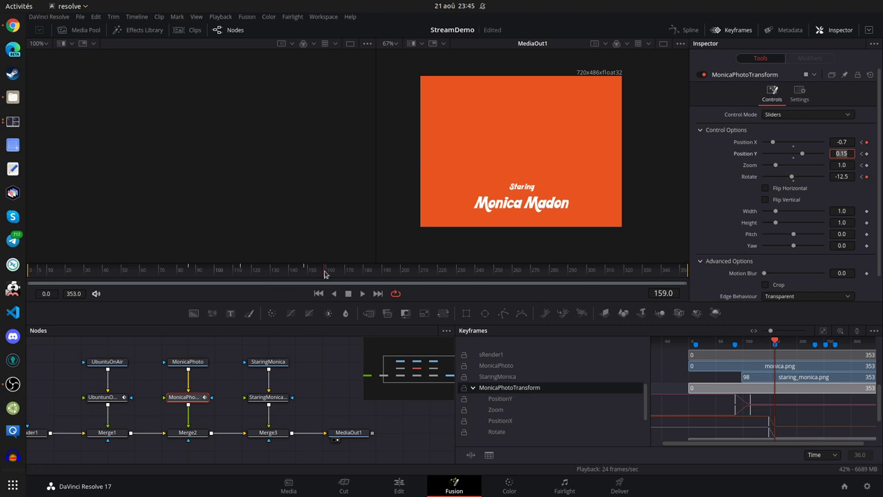
left_click_drag(325, 274, 304, 272)
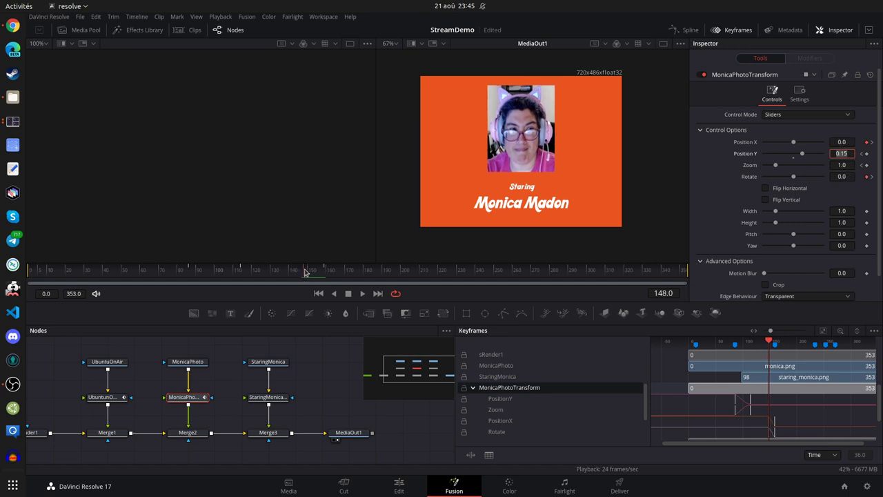
Set the StaringMonica clip's Global Out to frame 148.
left_click(268, 364)
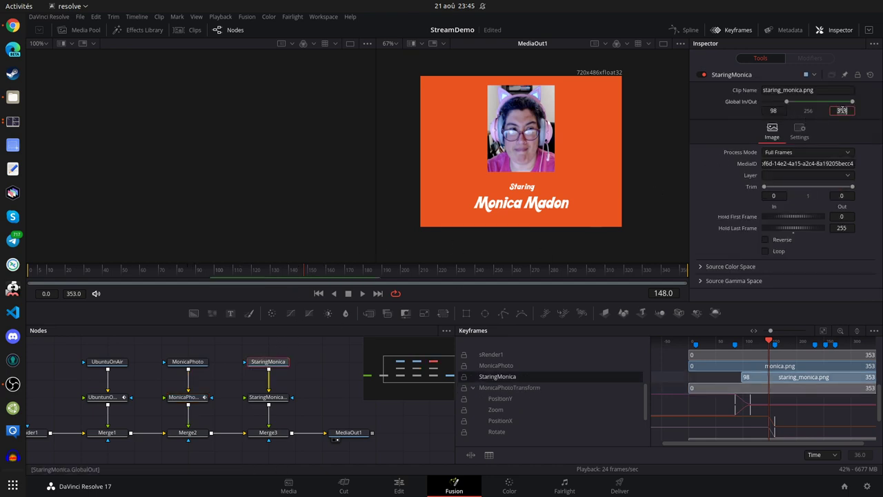
type("148")
key("Tab")
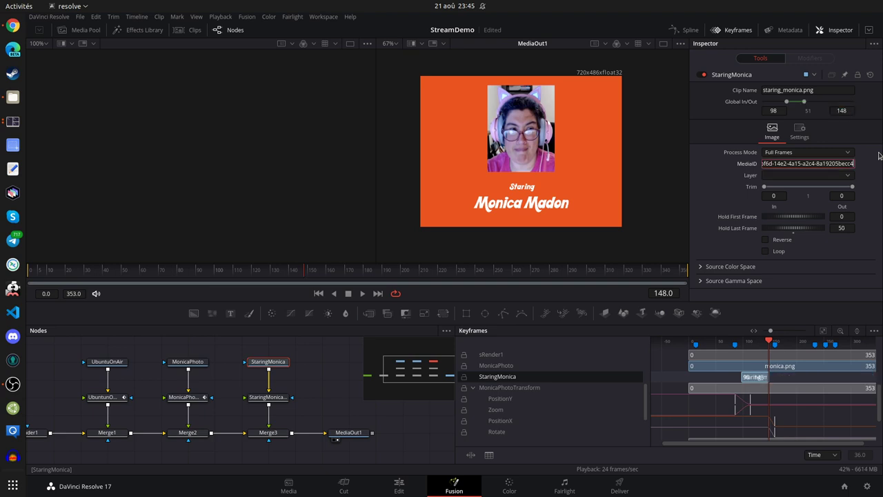
Play the intro from the Ubuntu On Air title, then return to a frame showing the photo.
left_click(145, 271)
left_click(362, 293)
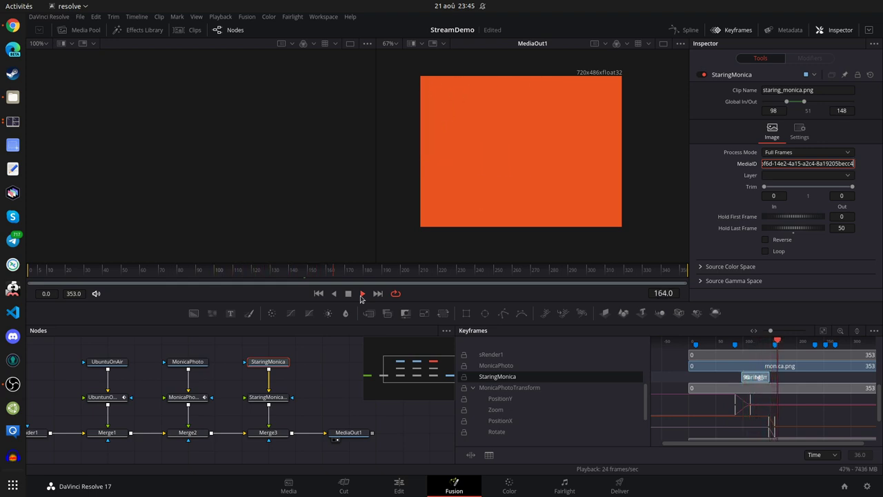
left_click(347, 293)
left_click_drag(332, 271, 223, 275)
Give MonicaPhotoTransform a motion blur amount of 0.3.
left_click(184, 362)
left_click(181, 398)
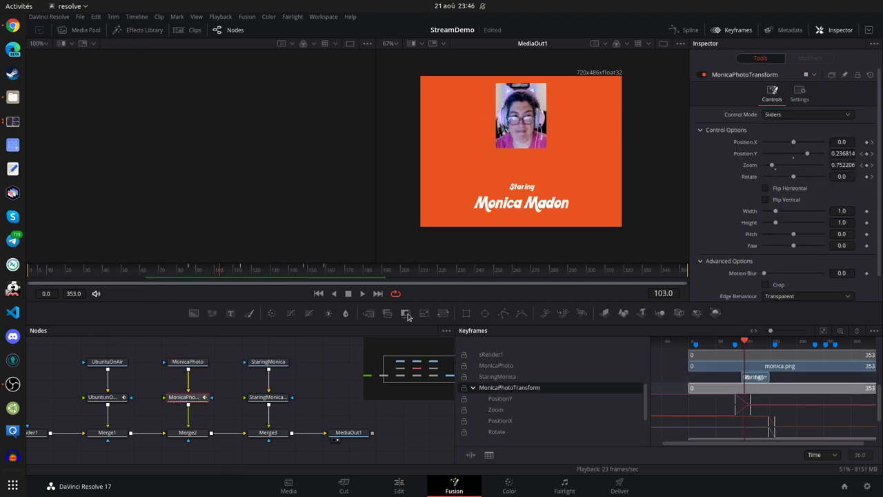
scroll(782, 190, "down", 2)
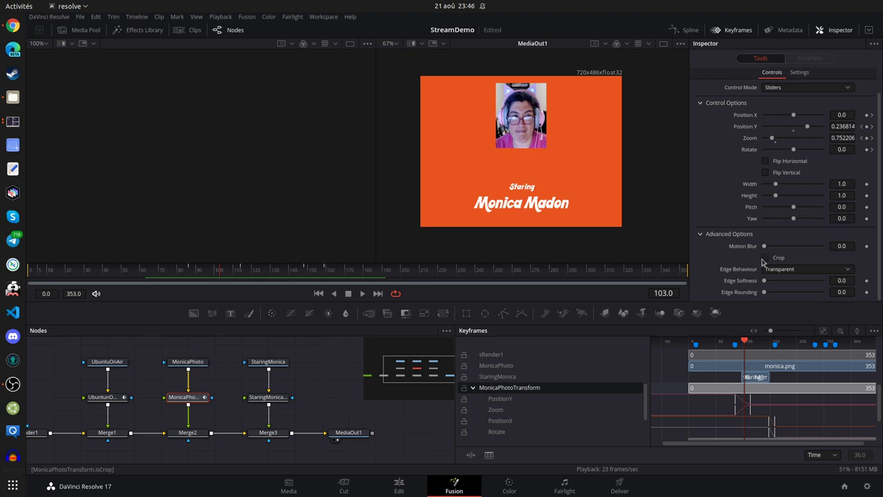
left_click_drag(765, 246, 774, 246)
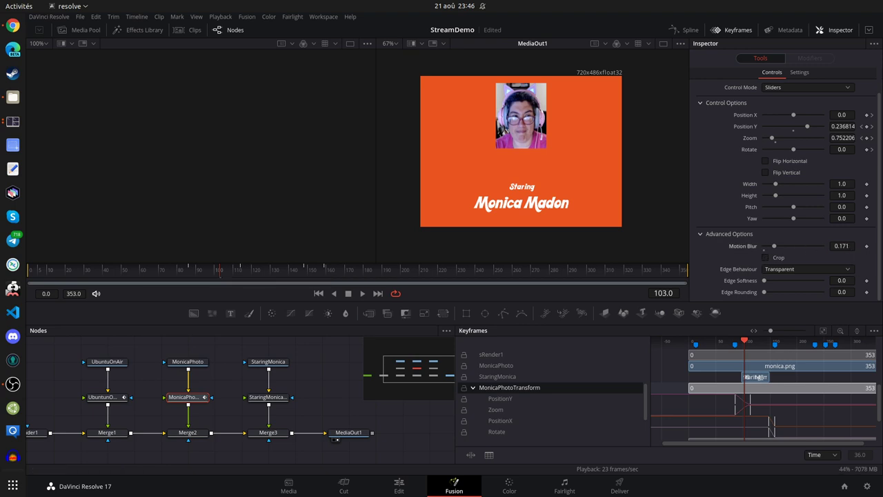
double_click(841, 246)
key("BackSpace")
type("0.3")
key("Tab")
Play the intro from the Ubuntu On Air title, then scrub to frame 100 to watch the zoom.
left_click(170, 274)
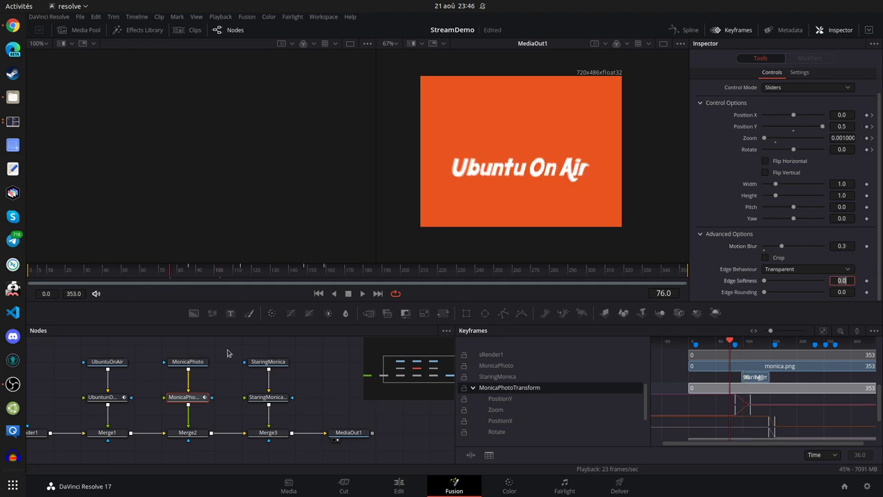
left_click(362, 293)
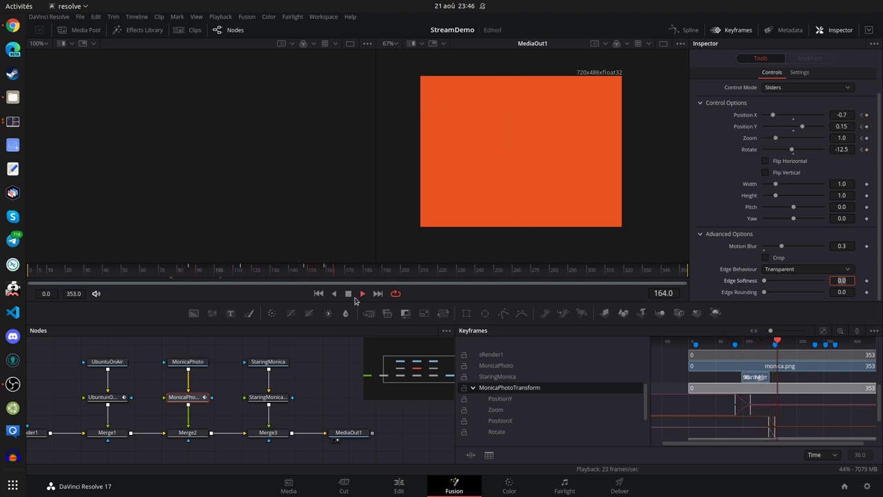
left_click(349, 294)
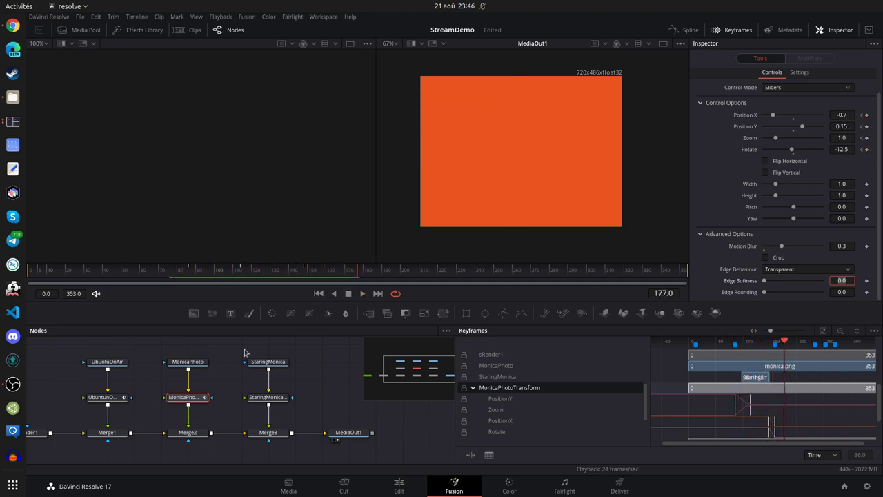
left_click(193, 362)
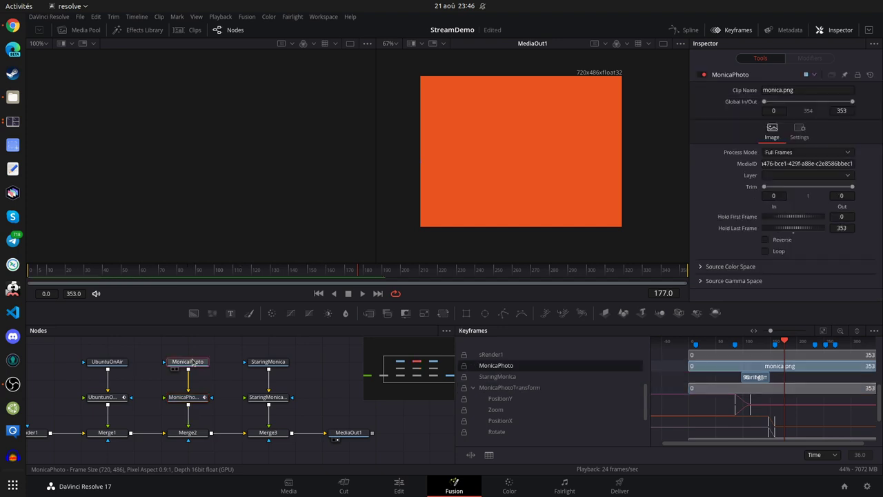
left_click(176, 399)
left_click(270, 274)
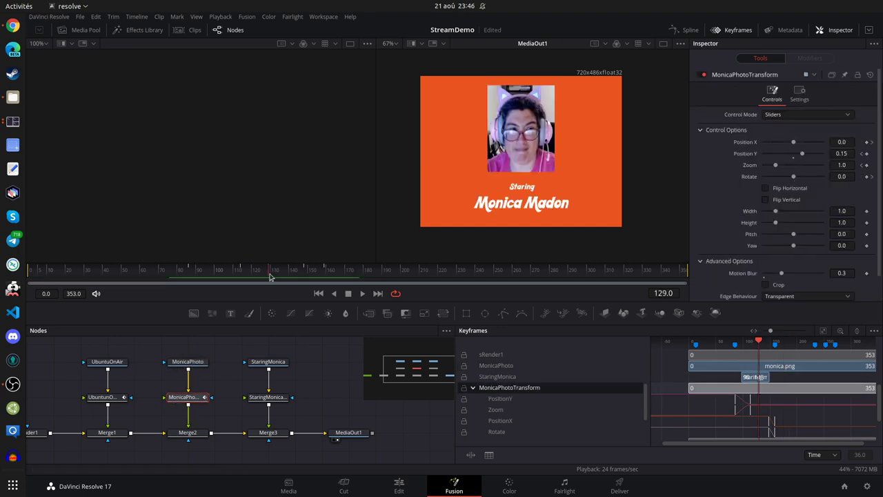
left_click_drag(271, 276, 210, 281)
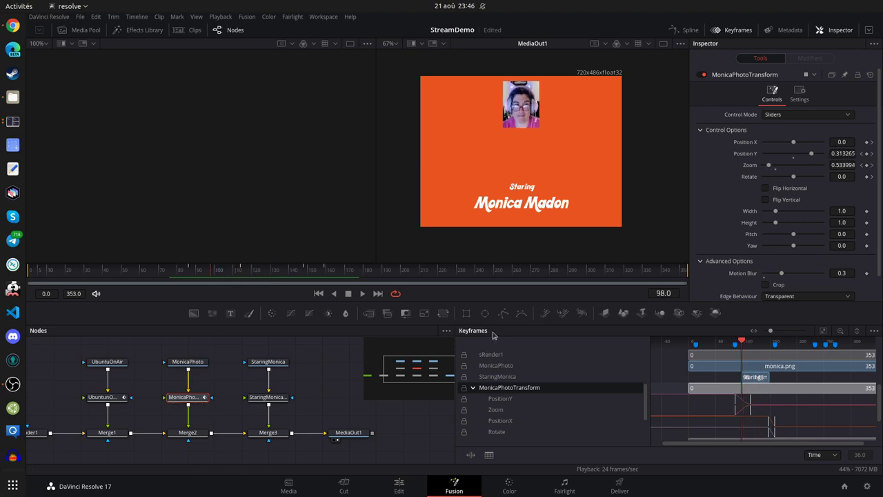
scroll(778, 266, "down", 1)
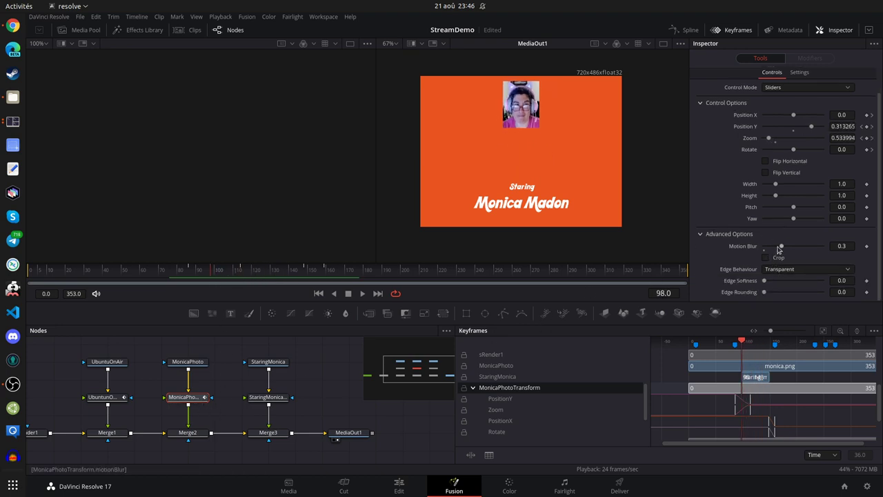
Inspect the MonicaPhoto image node's Settings options, including the frame render script field.
left_click(193, 362)
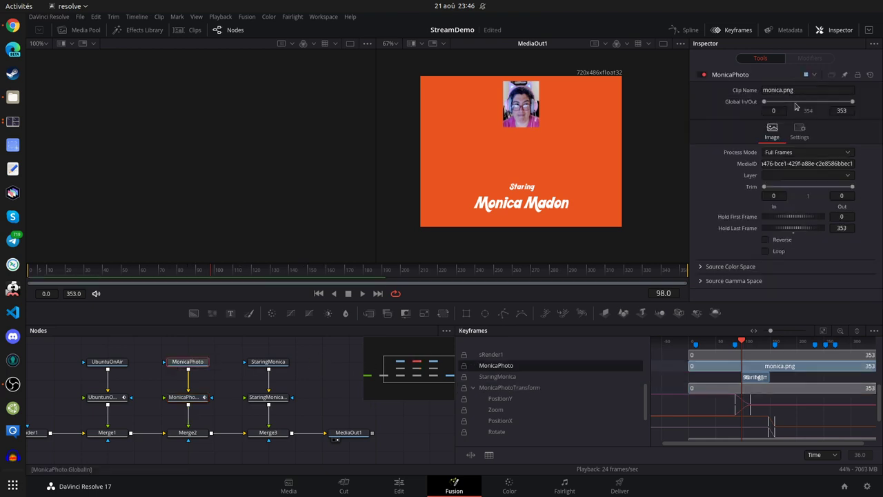
left_click(799, 131)
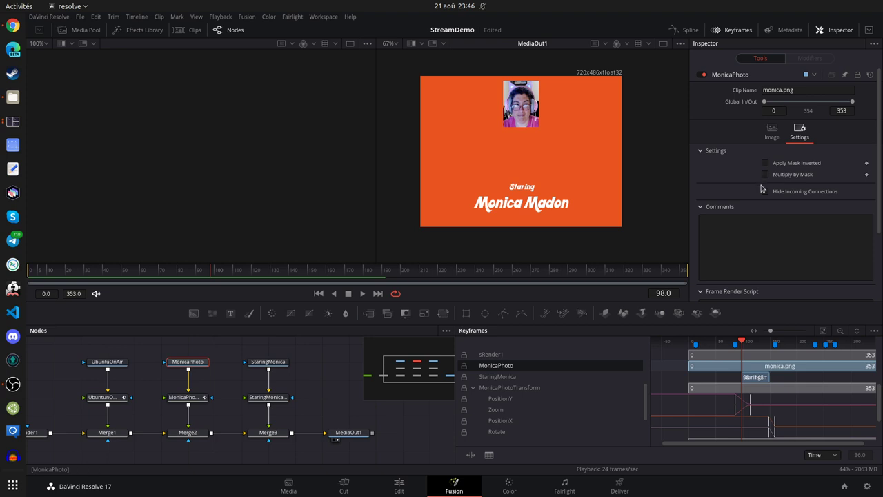
scroll(778, 260, "down", 3)
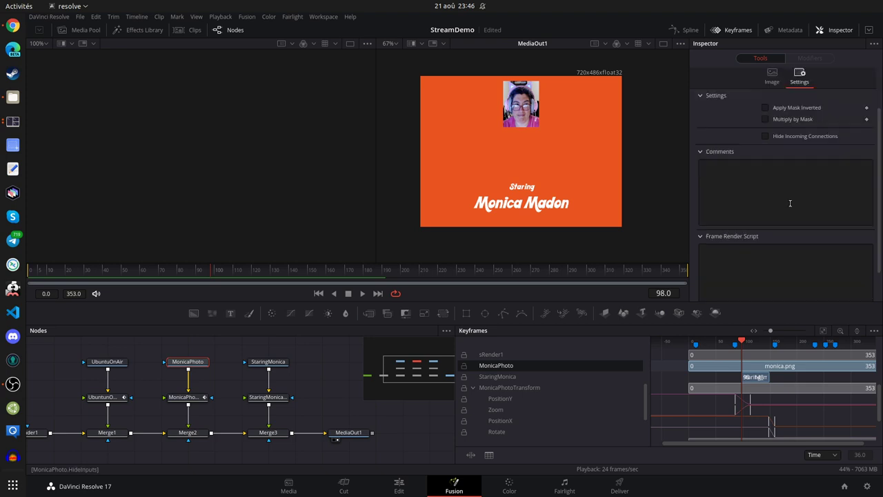
left_click(778, 261)
scroll(777, 255, "up", 5)
left_click(772, 131)
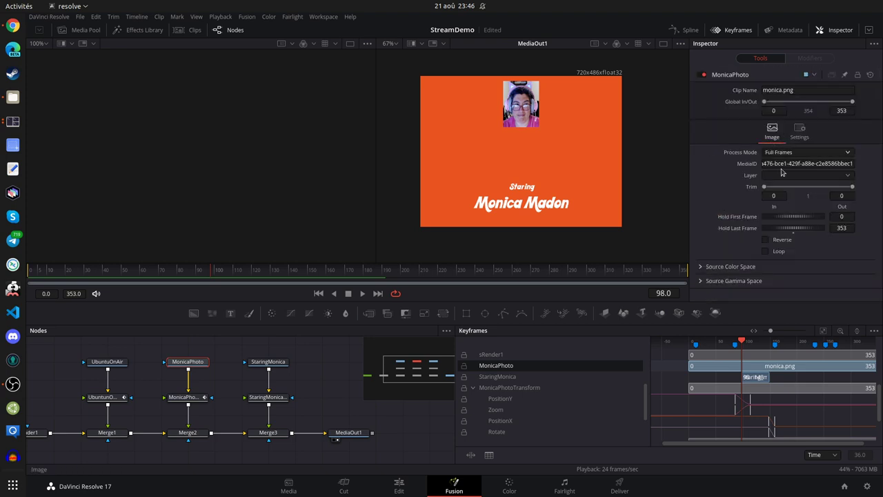
Test motion blur at quality 4 on the portrait transform, then disable it and go to frame 160.
left_click(191, 399)
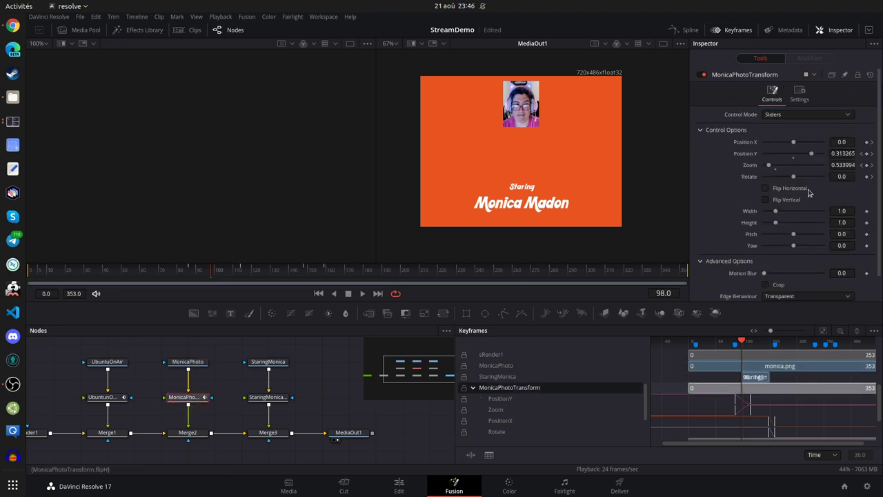
left_click(800, 95)
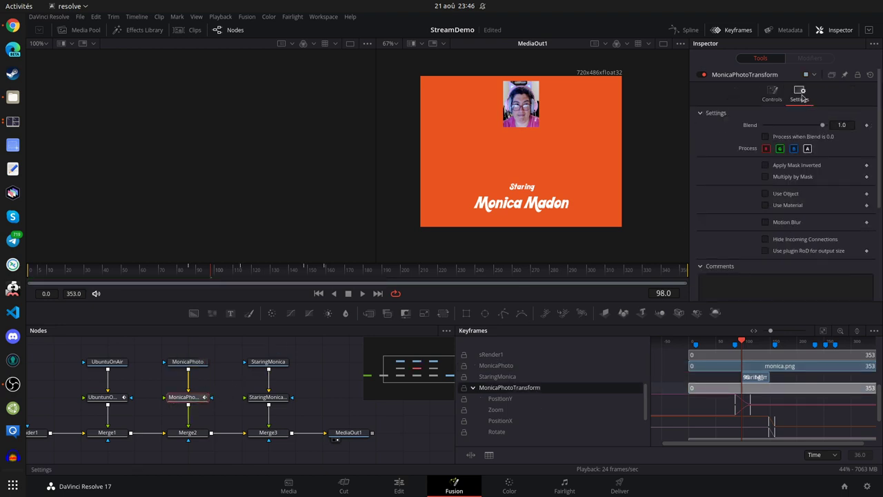
left_click(765, 222)
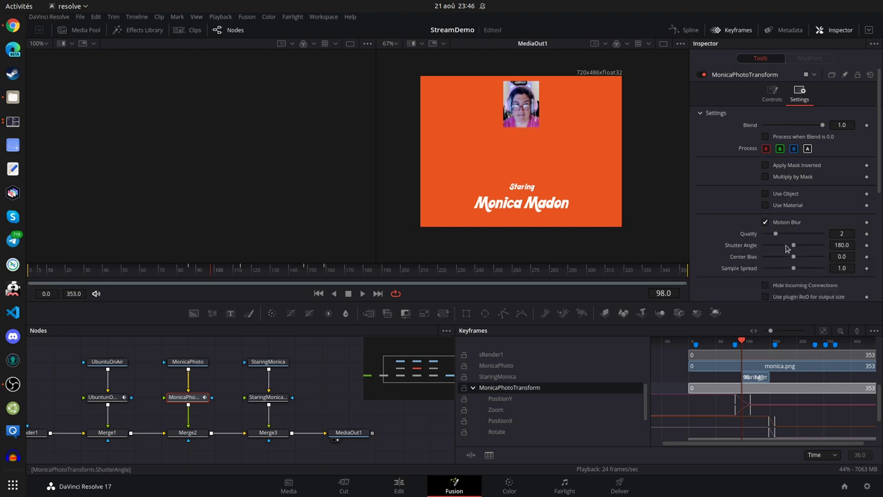
left_click_drag(775, 234, 787, 234)
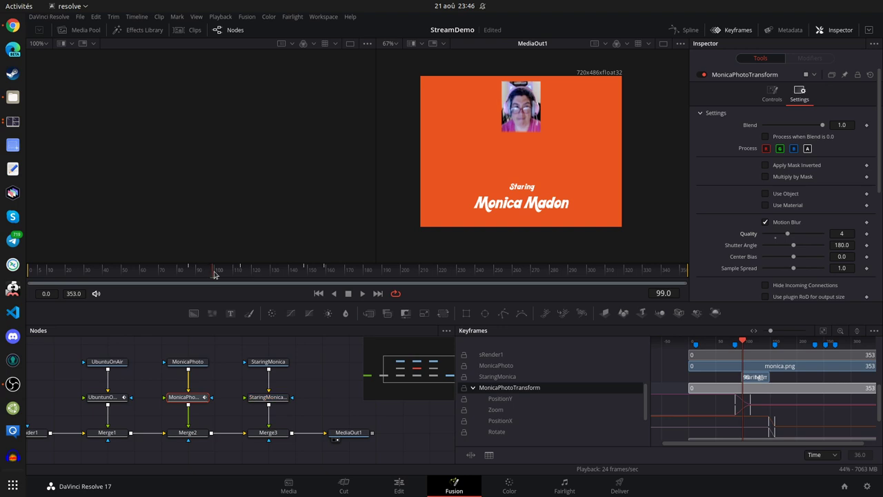
left_click_drag(221, 273, 229, 277)
left_click(765, 223)
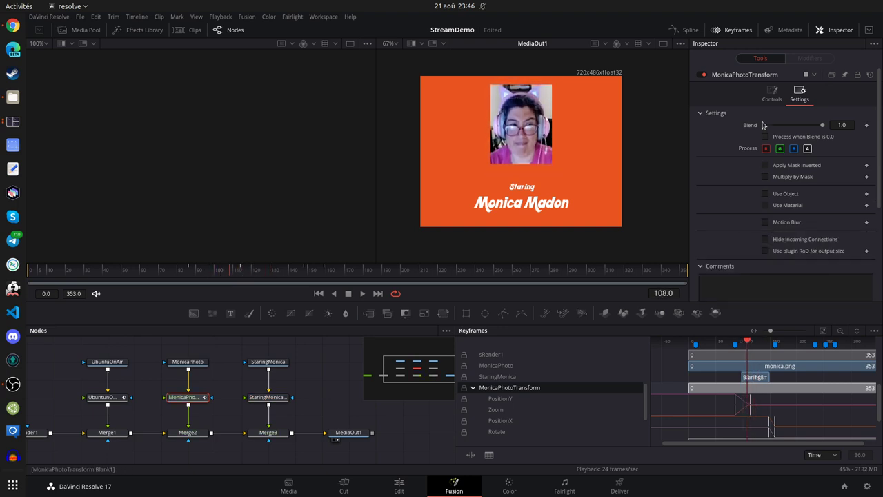
left_click(772, 95)
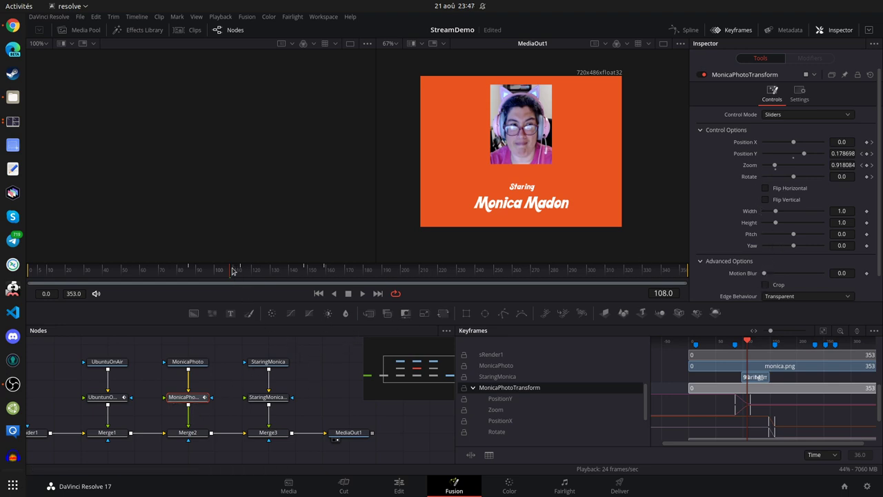
left_click_drag(237, 274, 324, 276)
left_click(327, 276)
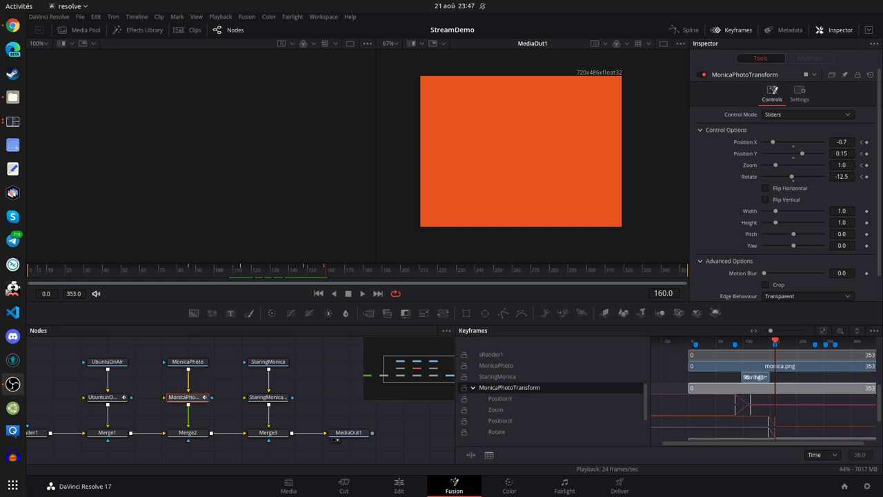
Add rhys.png and also_staring_rhys.png as image nodes and select MediaIn1.
left_click_drag(788, 322, 330, 365)
left_click_drag(415, 423, 302, 418)
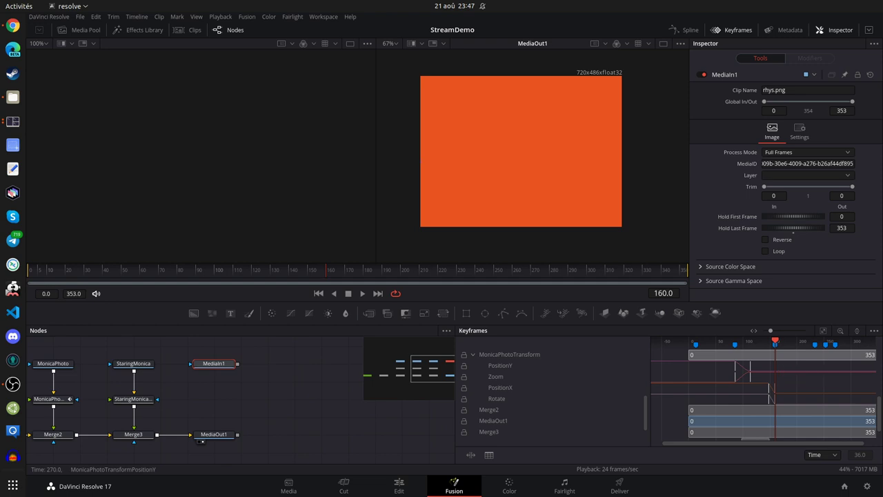
left_click_drag(882, 222, 298, 368)
left_click(222, 367)
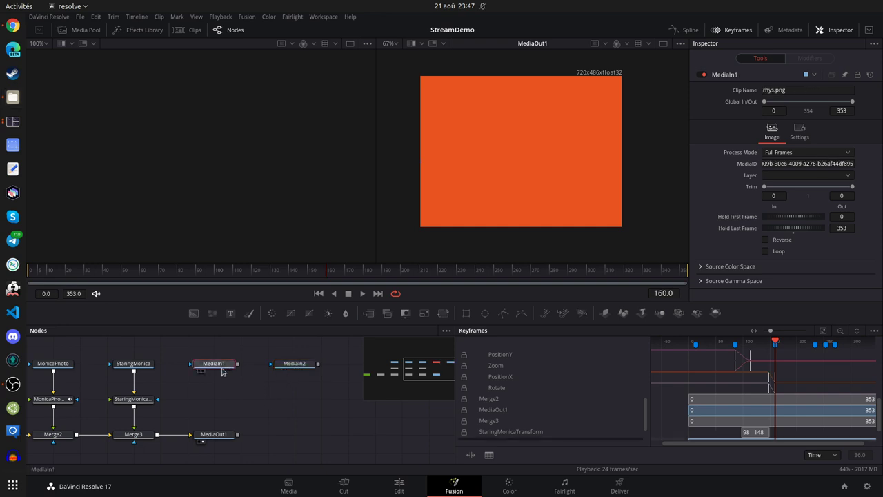
key("shift+space")
Add a Transform node below MediaIn1.
type("trans")
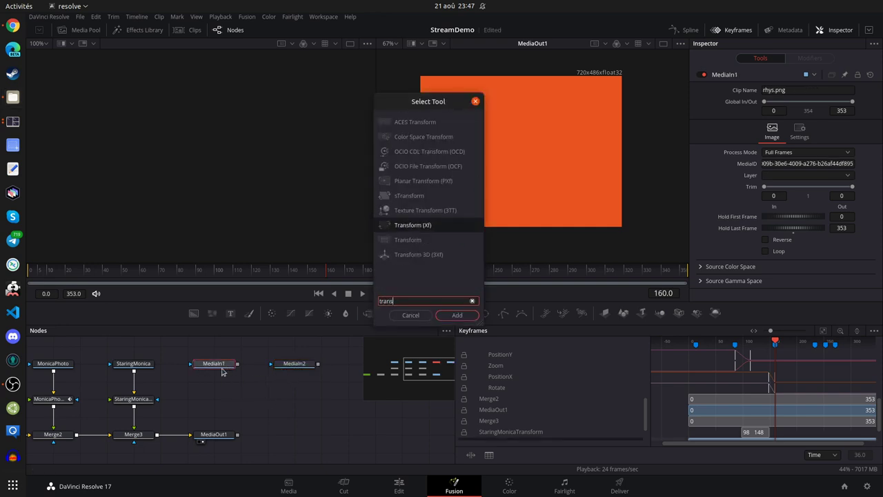
key("Return")
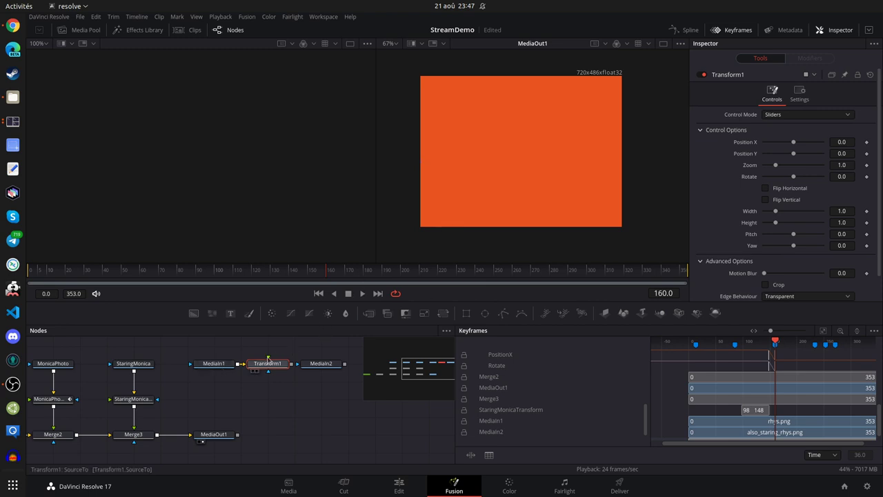
left_click_drag(263, 369, 210, 405)
Add a Transform node below MediaIn2 and shift that pair left.
left_click(312, 365)
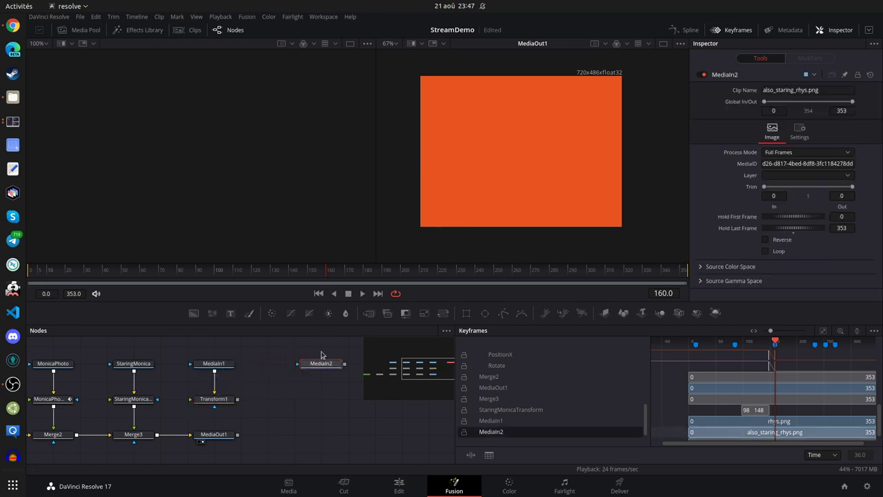
key("shift+space")
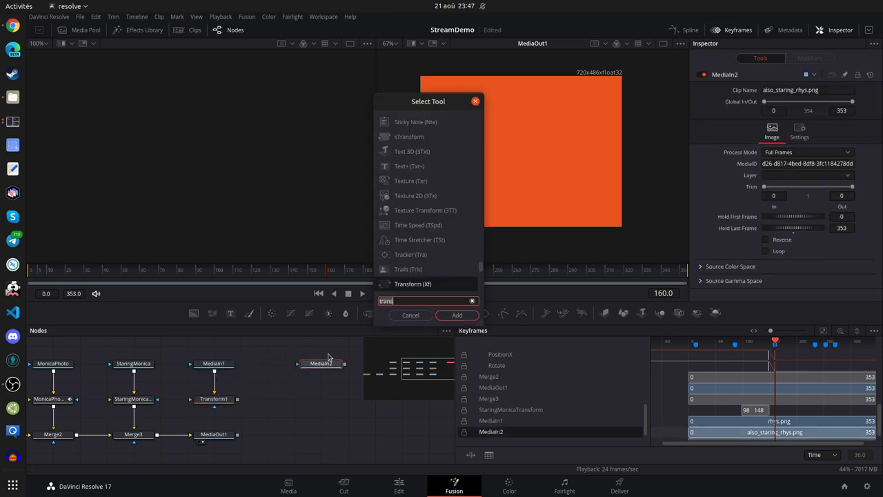
type("trna")
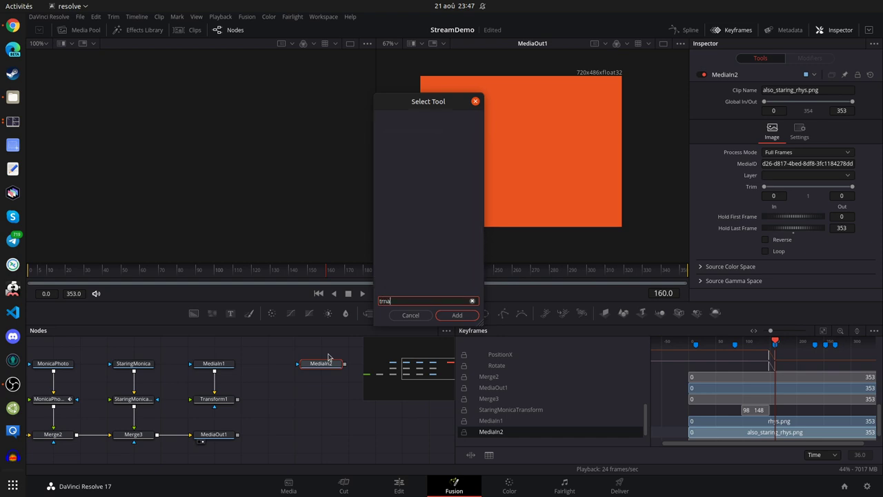
key("BackSpace")
key("BackSpace")
type("an")
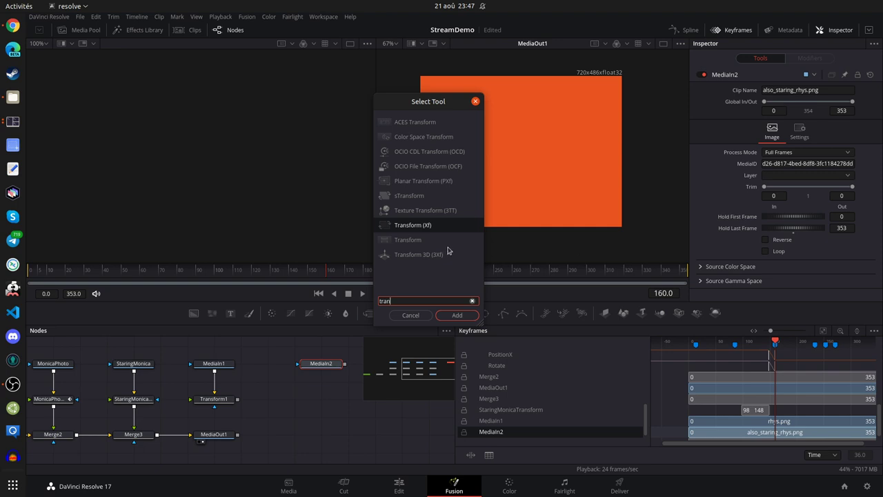
left_click(420, 242)
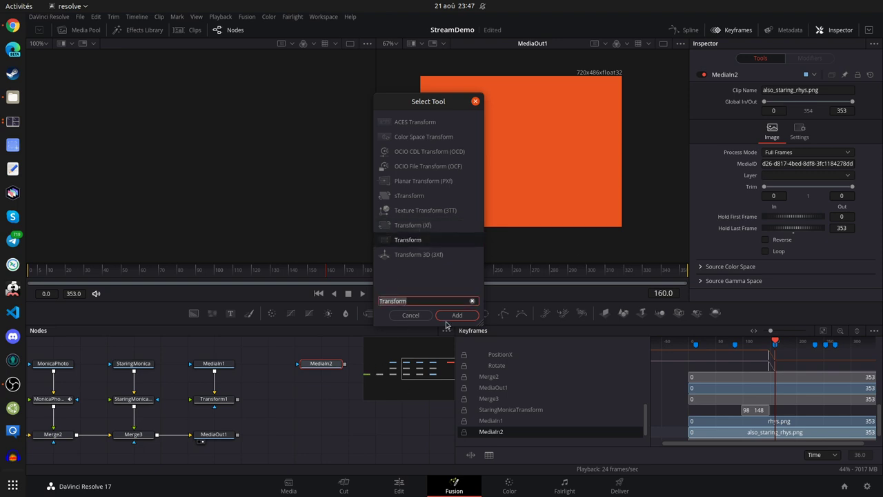
left_click(449, 317)
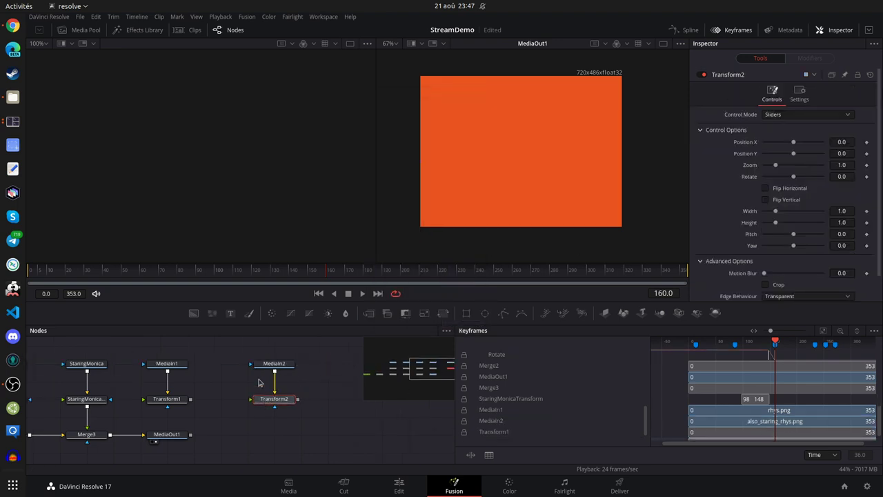
left_click_drag(267, 364, 240, 363)
left_click_drag(267, 404, 241, 406)
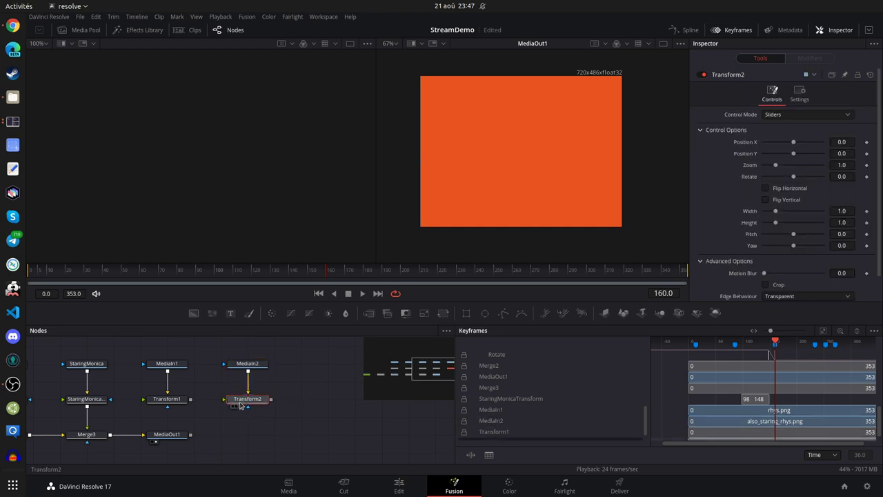
scroll(256, 414, "left", 3)
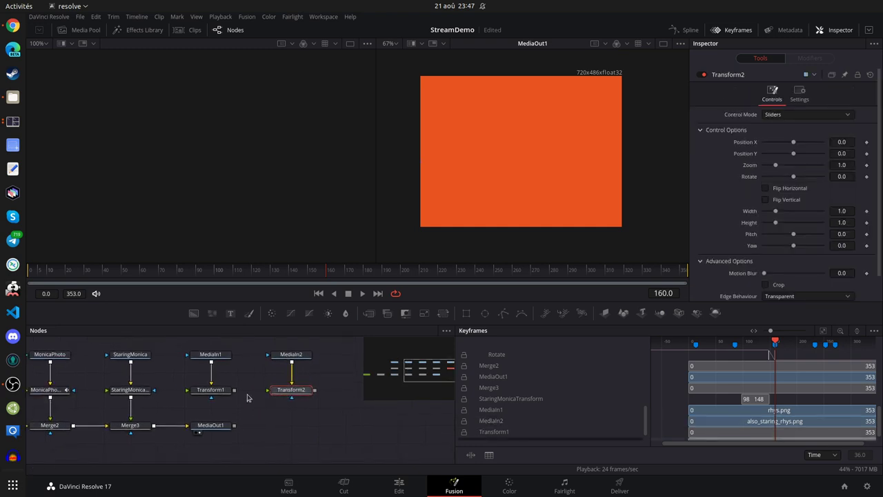
Merge Transform1 and Transform2 into the main chain before MediaOut1, creating Merge4 and Merge5.
left_click_drag(235, 392, 235, 425)
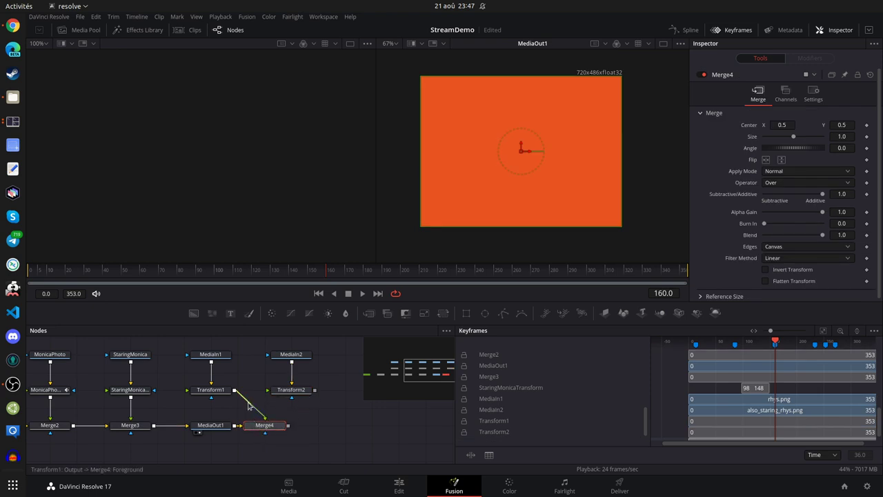
left_click_drag(261, 414, 266, 433)
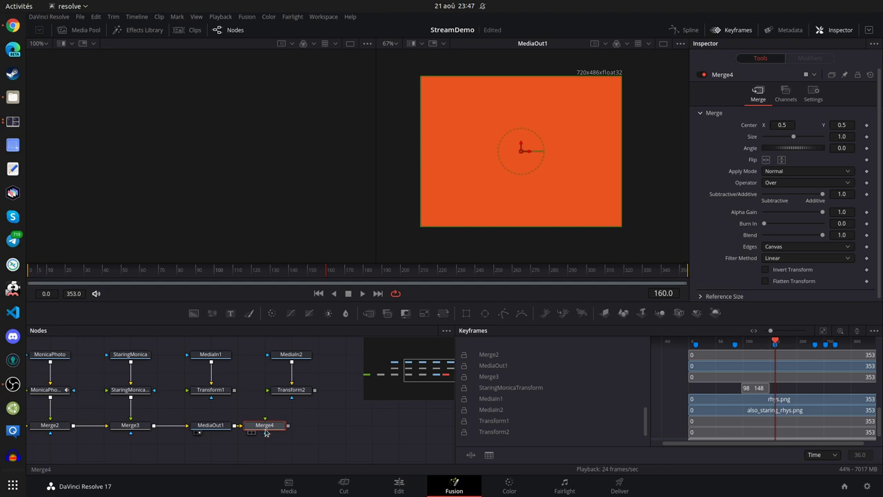
key("Delete")
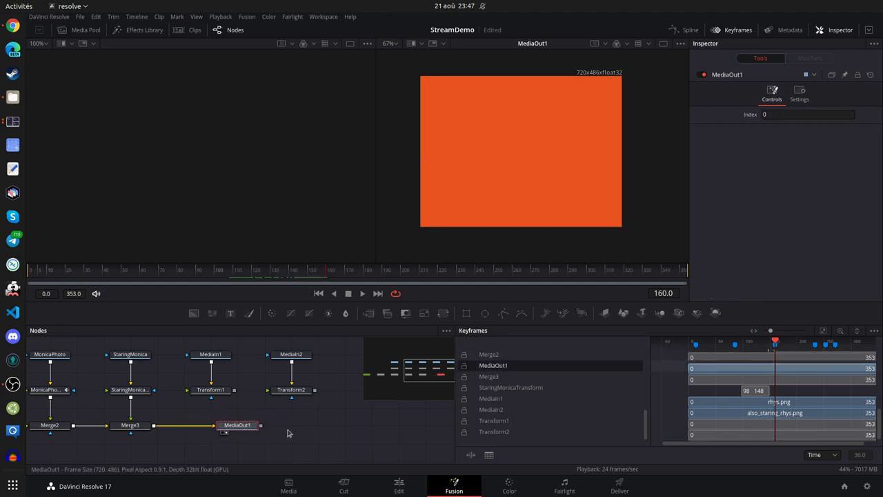
left_click_drag(250, 425, 410, 425)
left_click_drag(235, 389, 157, 430)
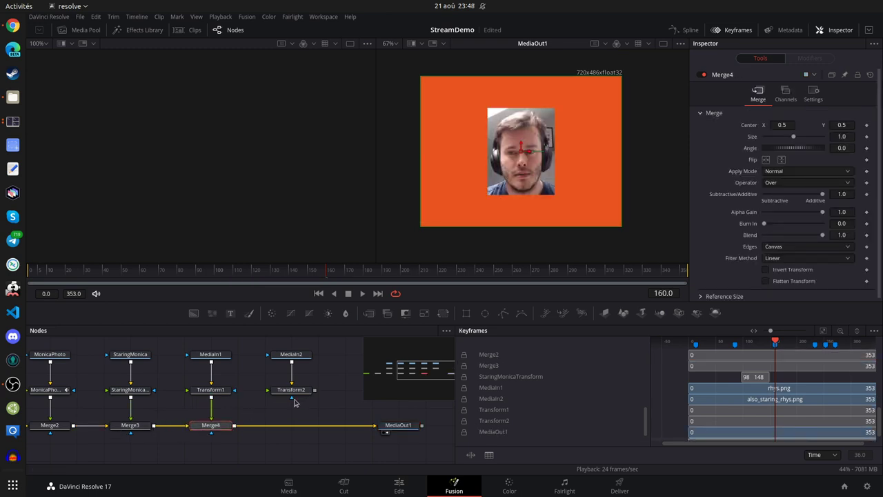
left_click_drag(314, 390, 236, 428)
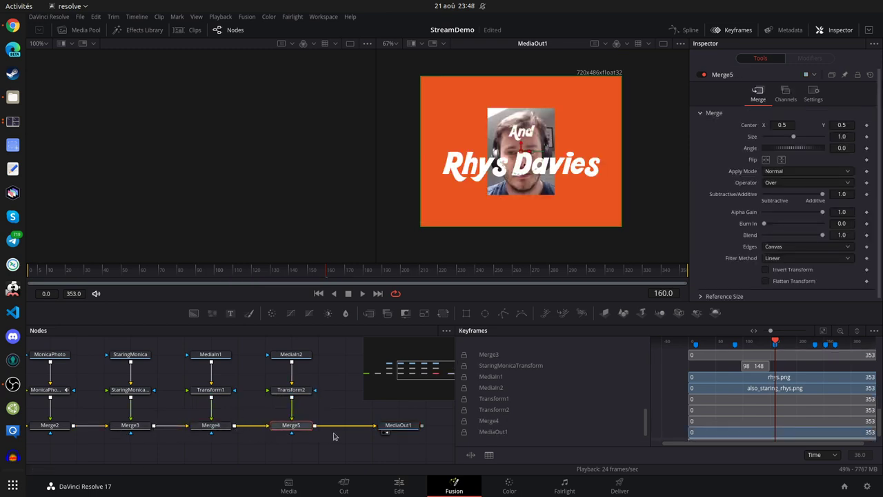
Rename MediaIn1 to RhysPhoto and Transform1 to RyhsPhotoTransform.
left_click(210, 354)
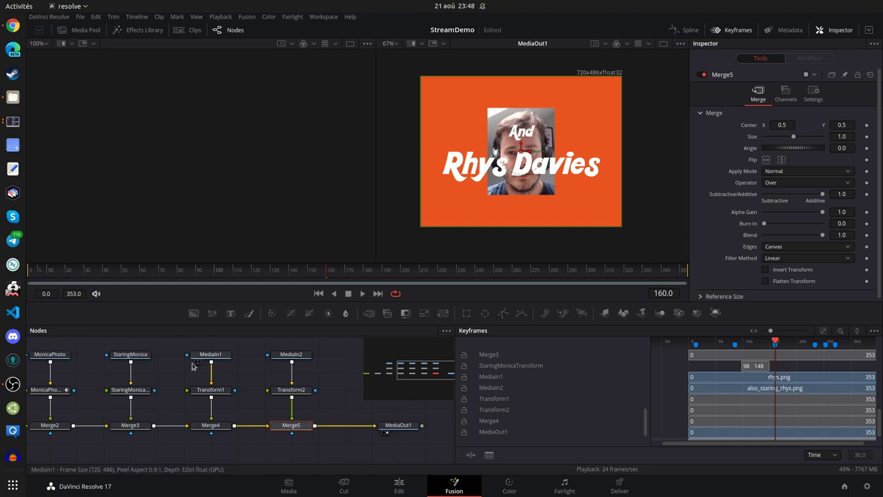
key("F2")
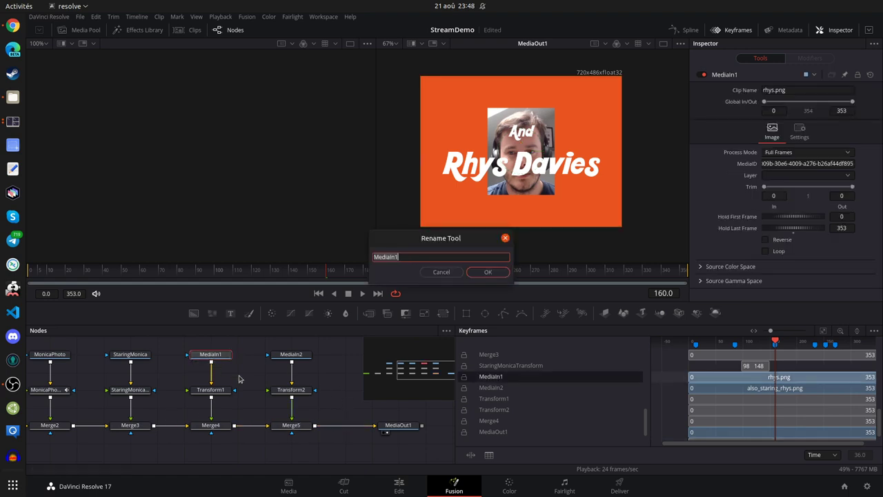
type("RT")
key("Return")
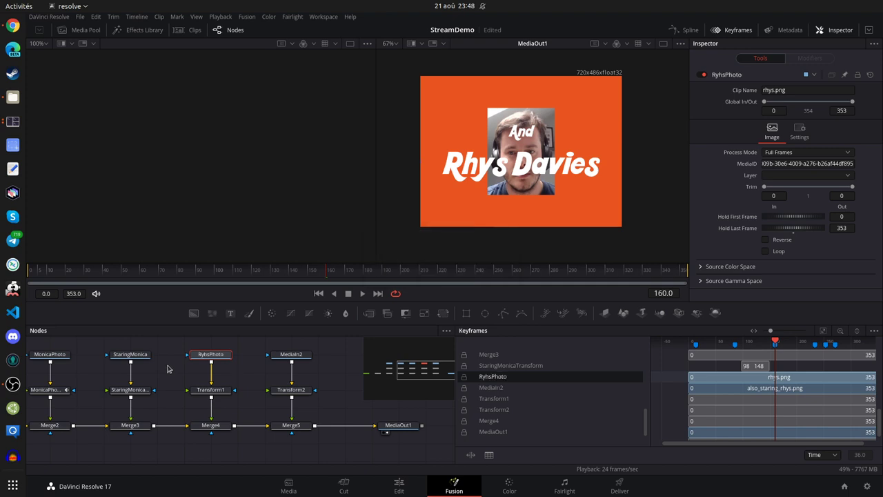
left_click(209, 392)
key("F2")
type("RyhsPhoto")
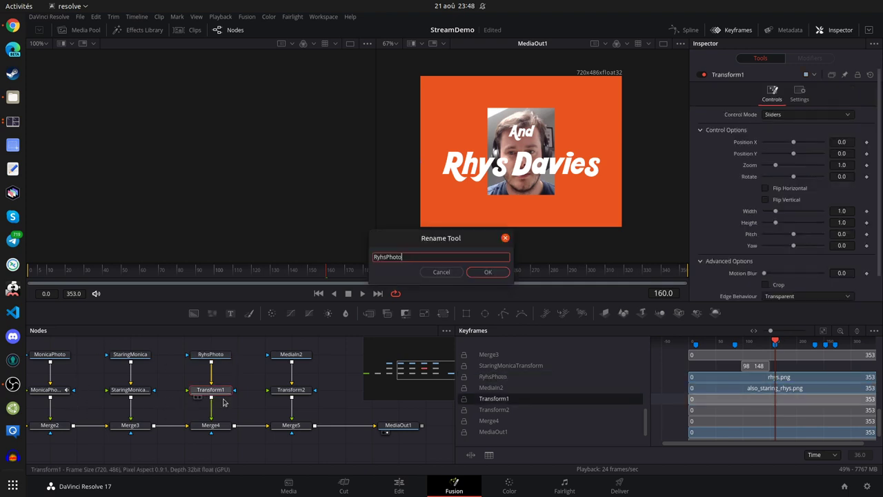
key("Return")
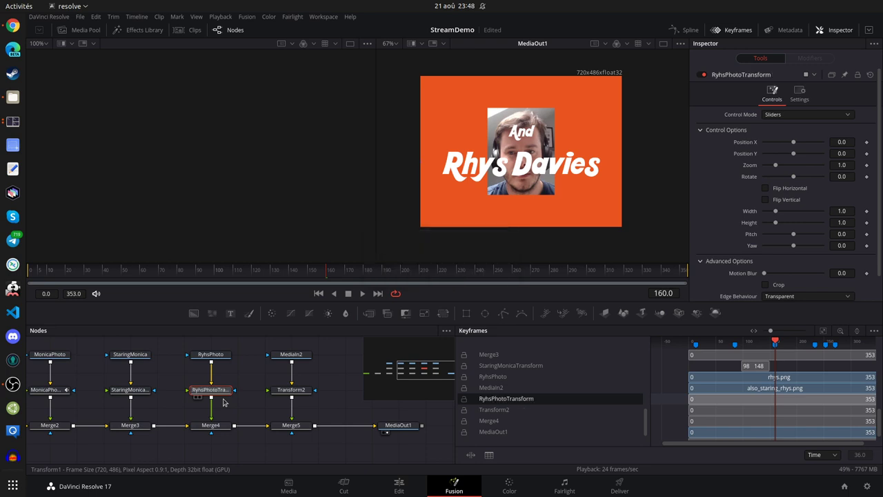
Rename MediaIn2 to AndRhys and Transform2 to AndRhysTransform.
left_click(304, 360)
key("F2")
type("AndRyhs")
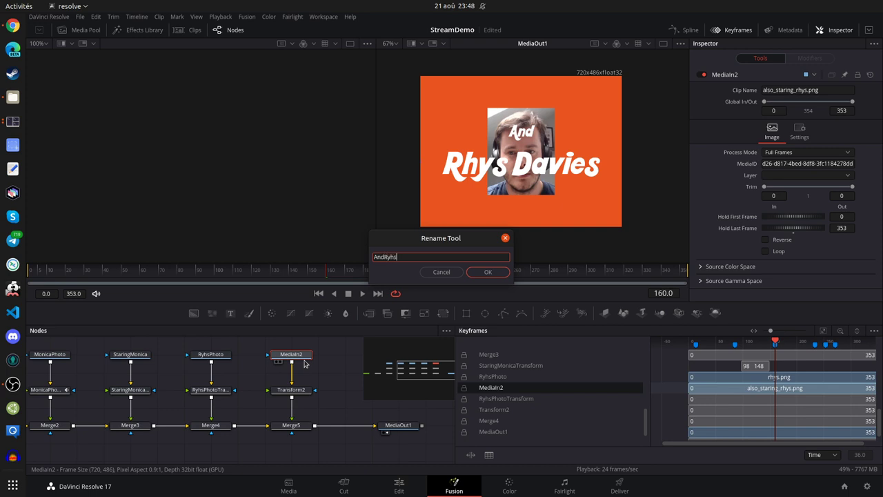
key("ctrl+a")
key("Left")
key("Right")
key("Right")
key("Return")
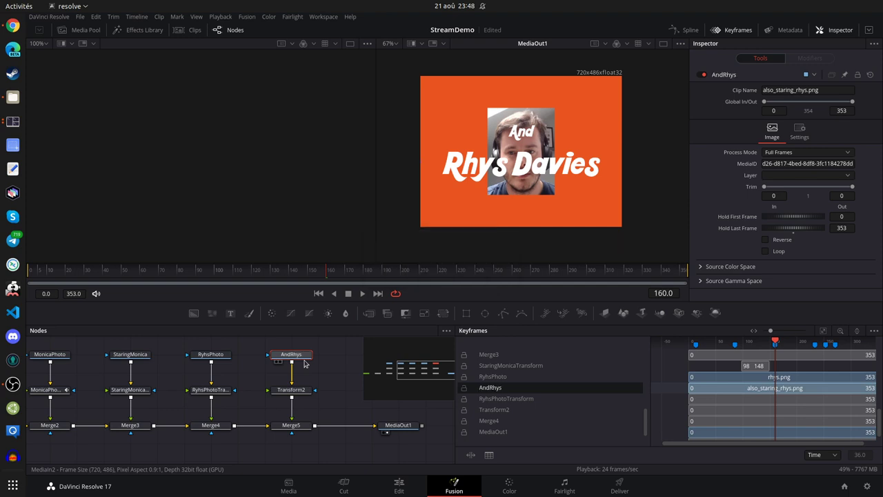
left_click(291, 390)
key("F2")
type("AndRhys")
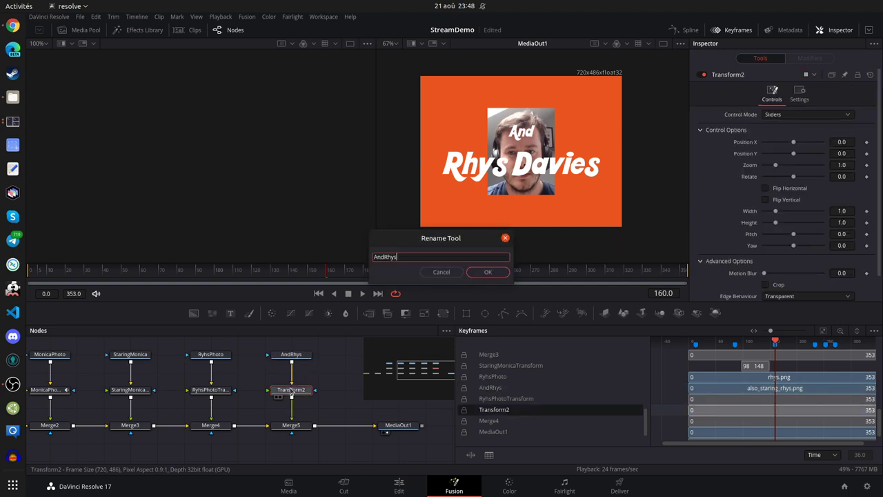
type("Transform")
key("Return")
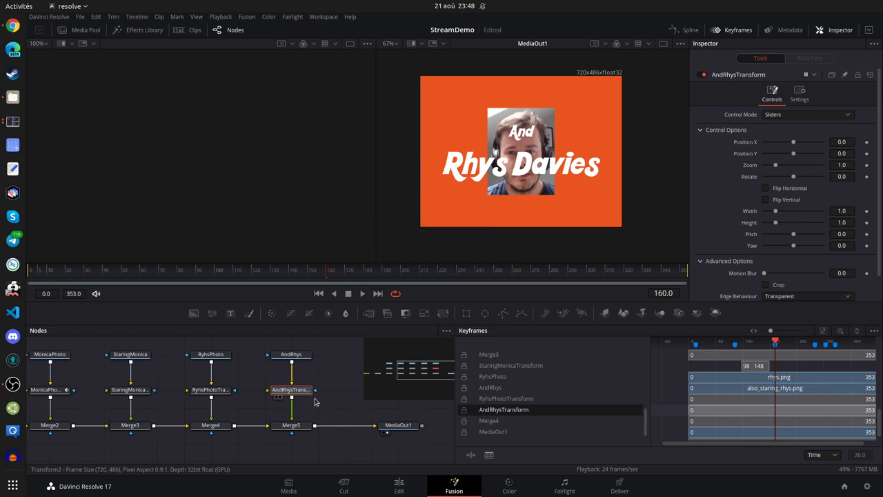
left_click(123, 395)
Copy StaringMonicaTransform and paste its settings onto AndRhysTransform.
right_click(124, 397)
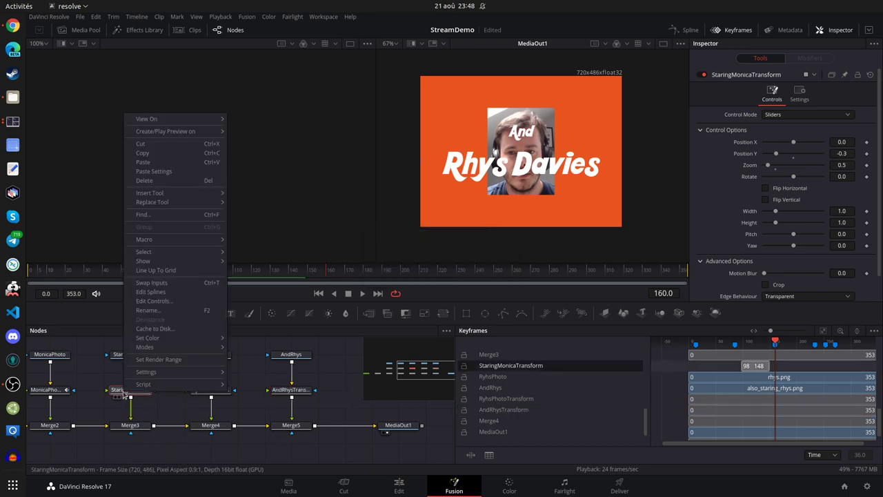
left_click(187, 153)
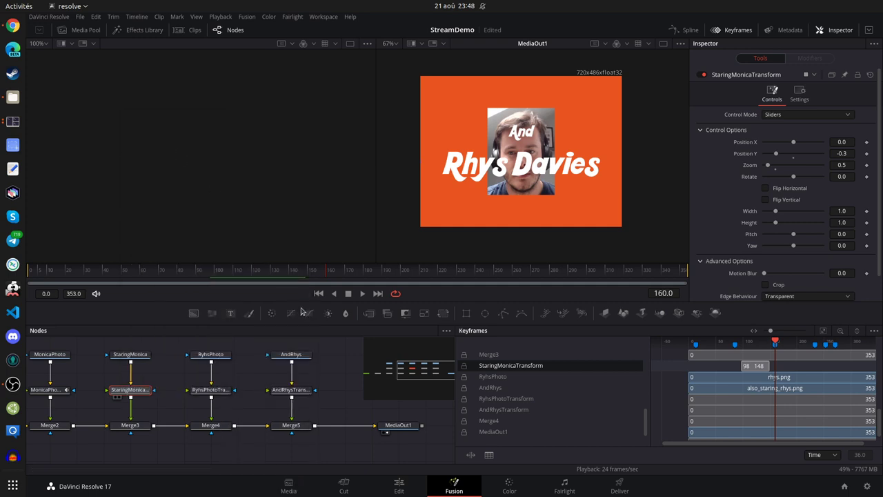
right_click(295, 391)
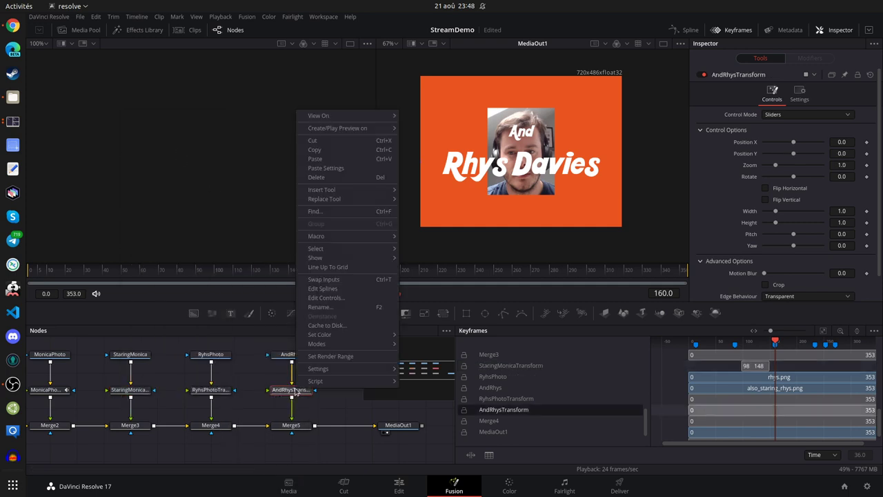
left_click(347, 169)
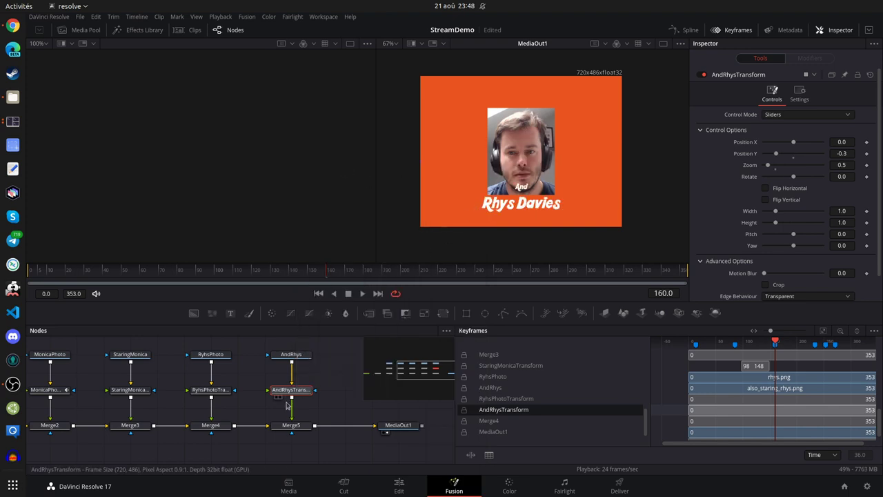
right_click(130, 392)
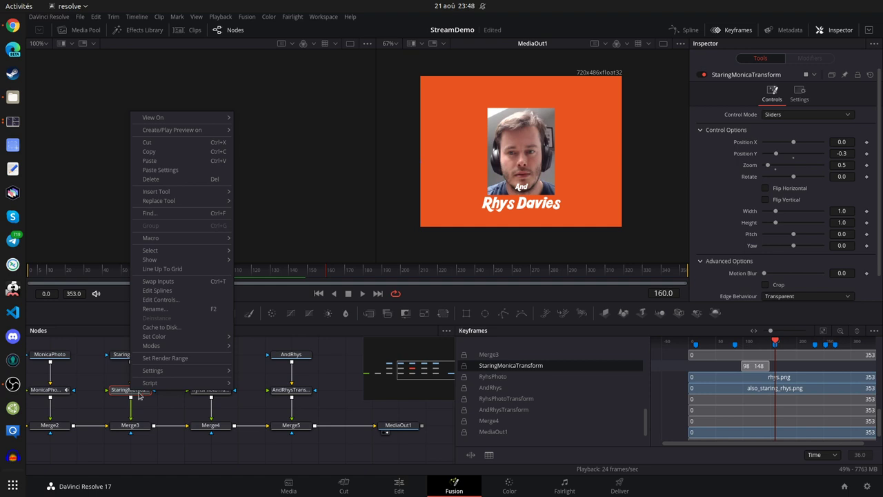
left_click(259, 398)
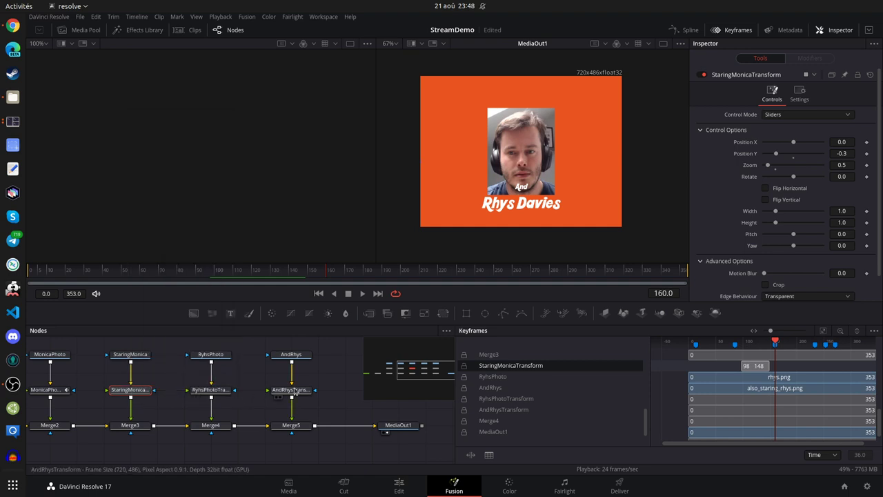
Compare the transform nodes' settings, then jump to MonicaPhotoTransform's keyframe at frame 148.
left_click(295, 391)
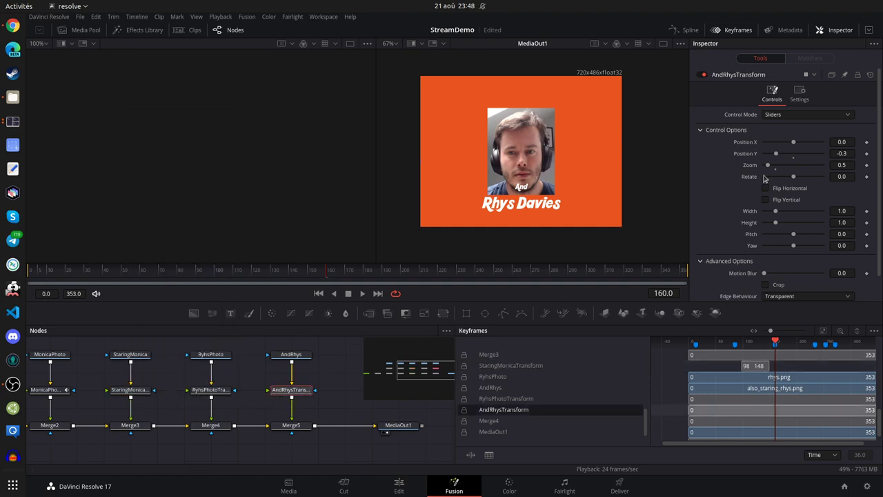
left_click(204, 391)
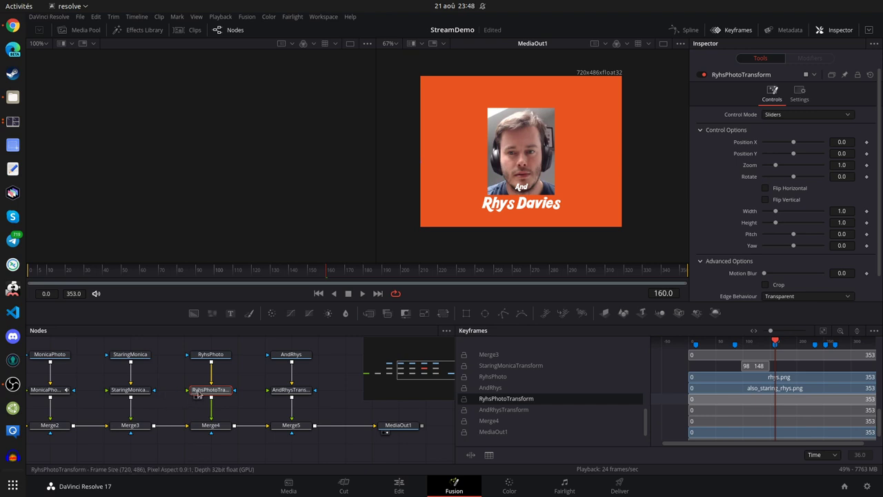
left_click(58, 390)
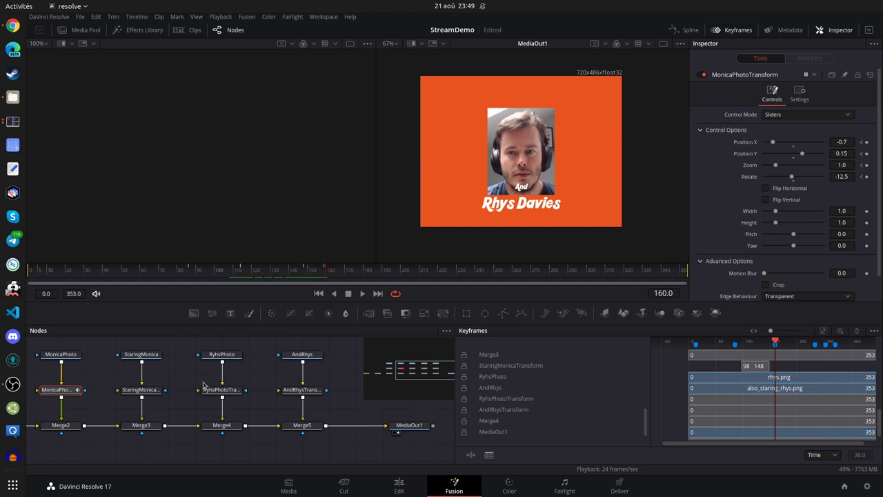
left_click(314, 391)
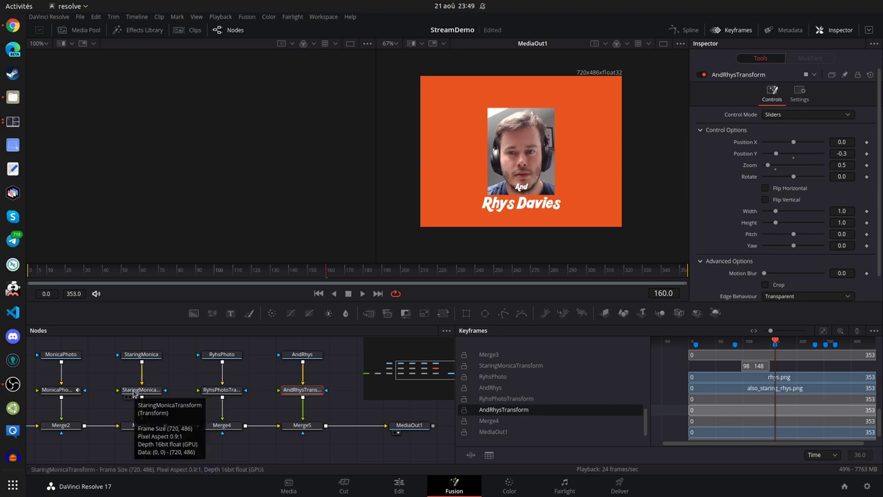
left_click(58, 389)
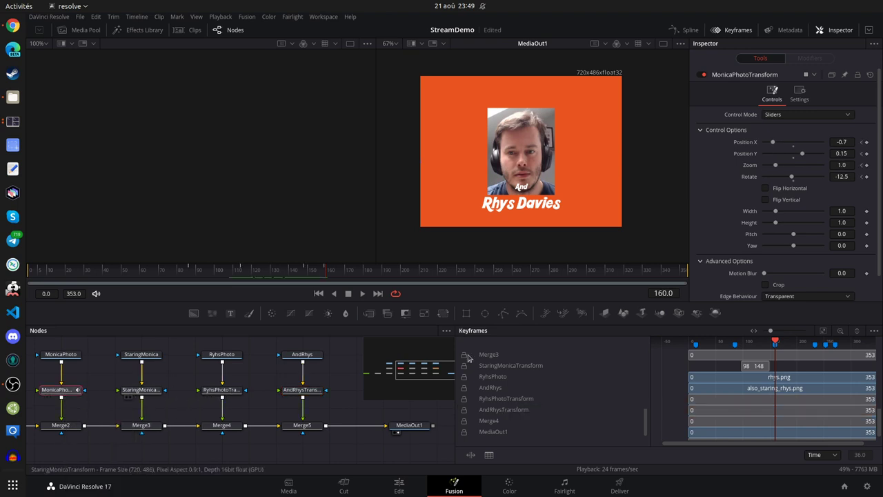
left_click(861, 178)
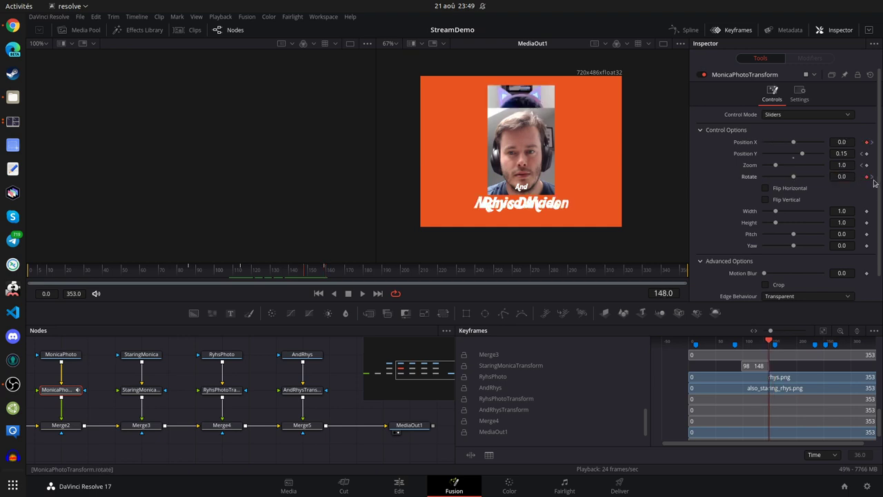
Preview up to frame 148, then bypass the AndRhys and RyhsPhoto nodes with Ctrl+P.
left_click(238, 271)
left_click_drag(239, 272, 309, 272)
left_click(308, 354)
right_click(308, 355)
left_click(295, 355)
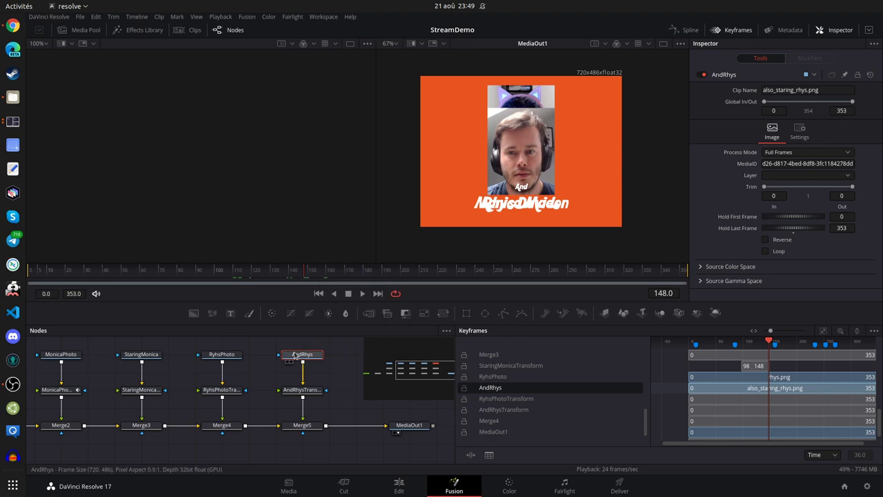
mouse_move(301, 358)
key("ctrl+p")
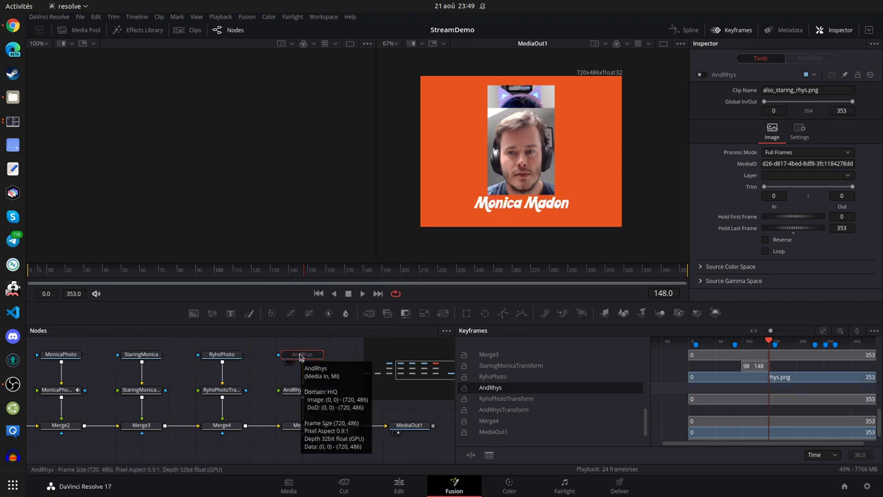
left_click(222, 355)
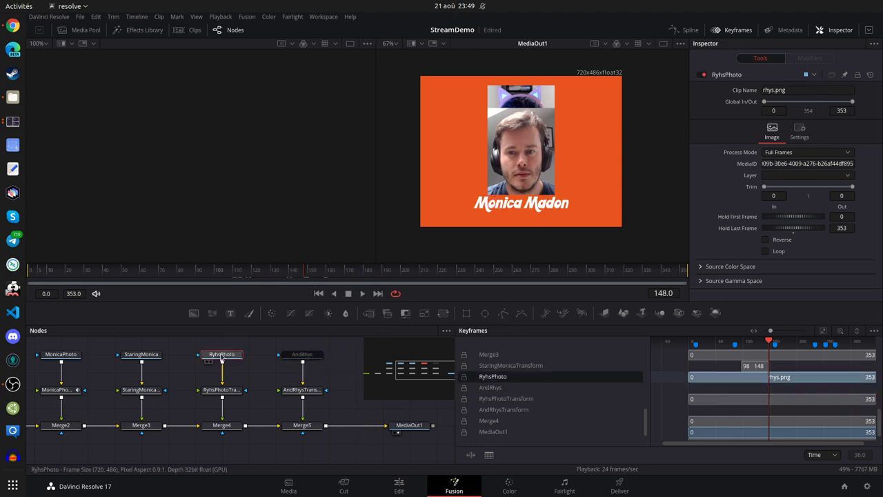
key("ctrl+p")
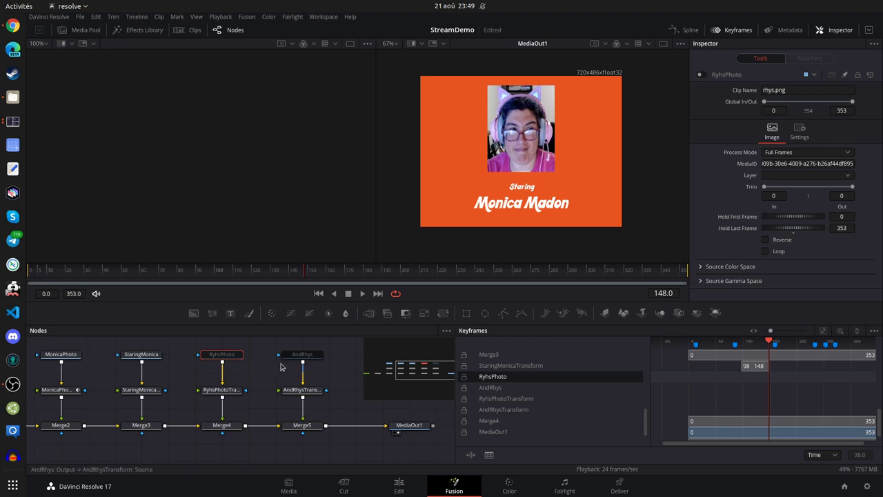
Scrub Monica's intro from frame 86 through 160 to preview it alone.
left_click(152, 357)
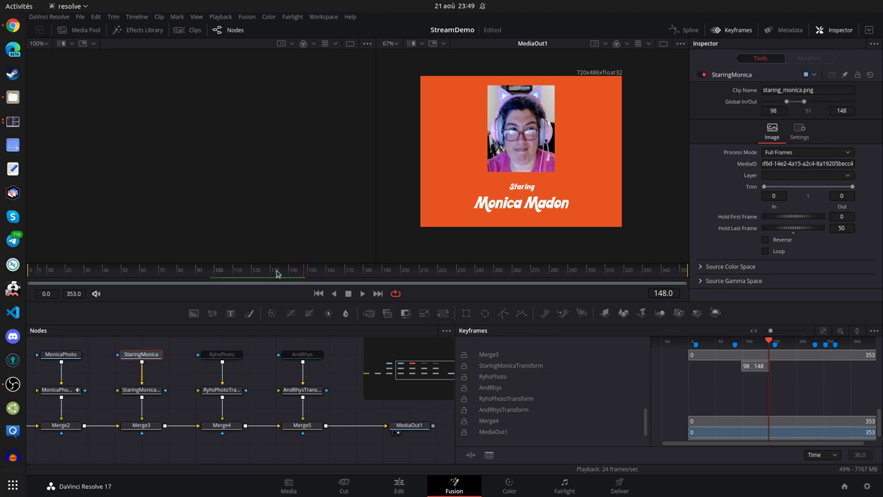
left_click_drag(276, 274, 188, 283)
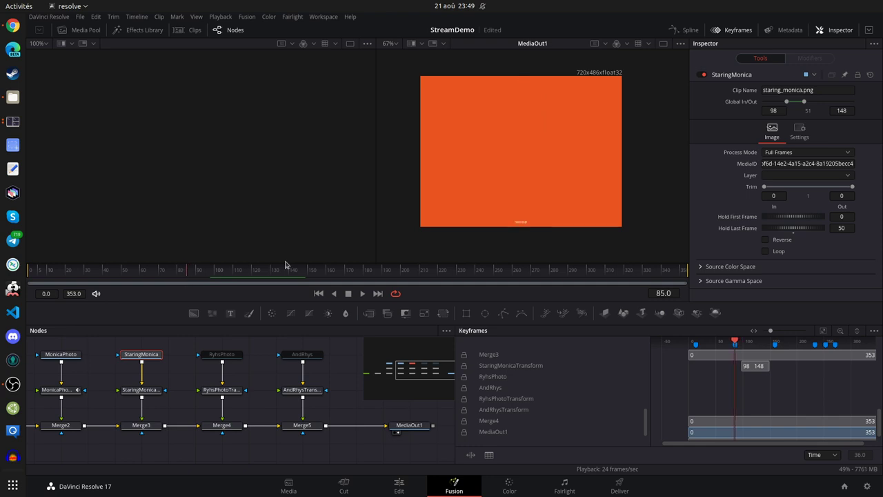
left_click(141, 390)
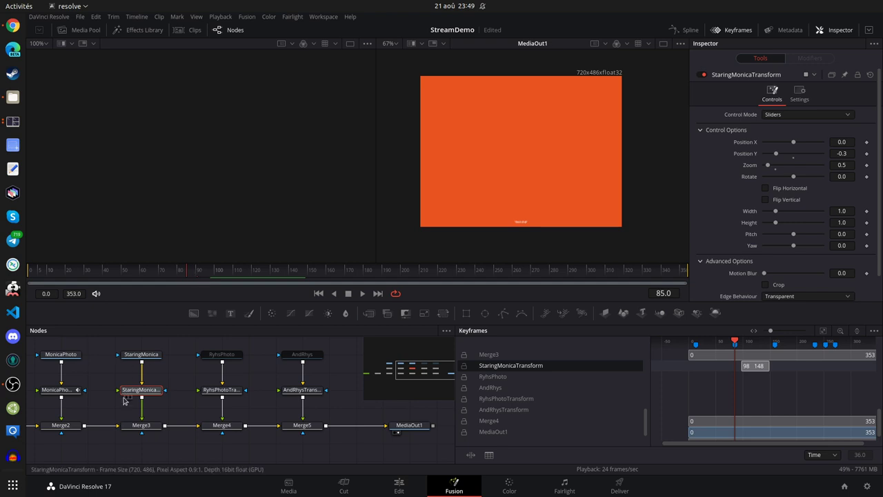
left_click(58, 390)
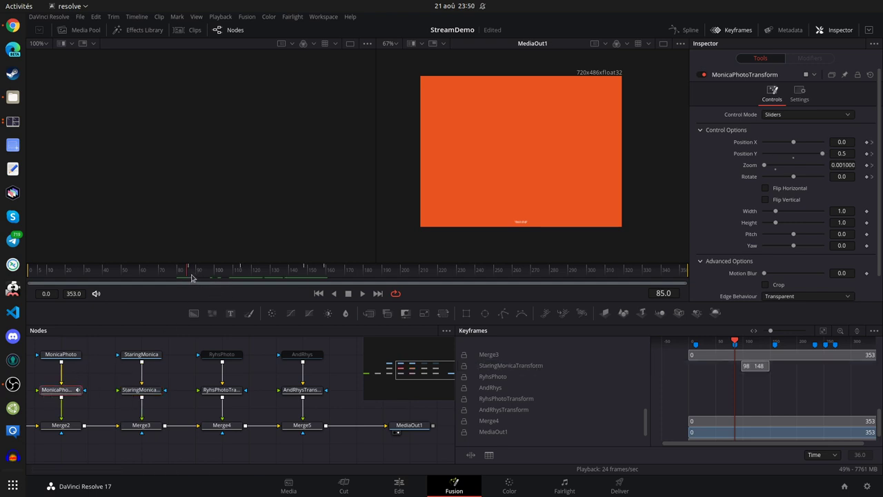
left_click(191, 278)
left_click_drag(187, 276, 211, 283)
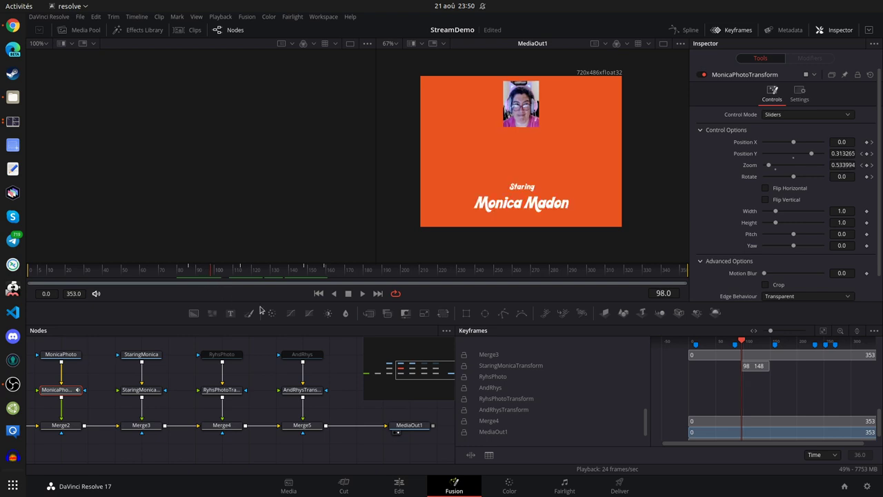
left_click_drag(310, 272, 328, 270)
left_click(225, 355)
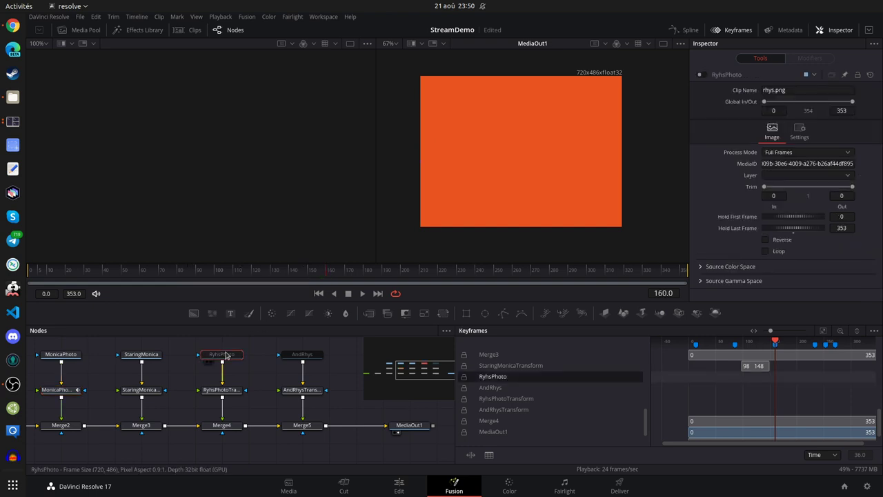
Re-enable the RyhsPhoto and AndRhys title nodes.
key("ctrl+p")
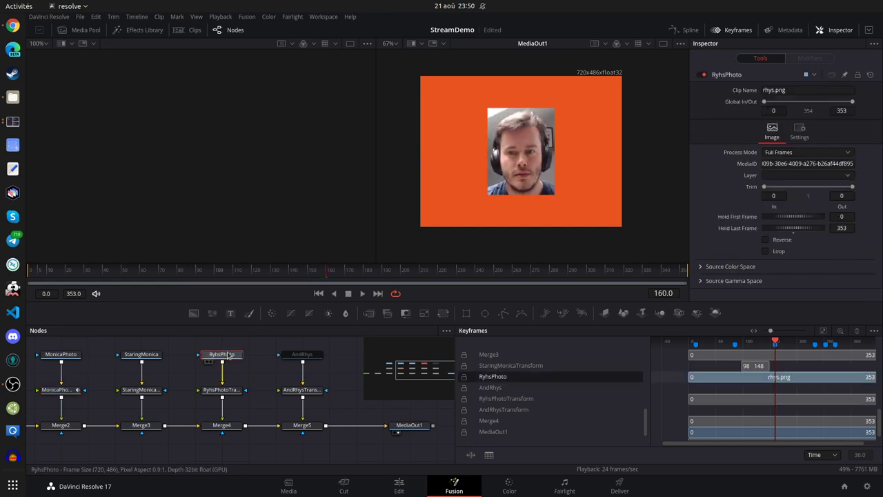
left_click(312, 356)
key("ctrl+p")
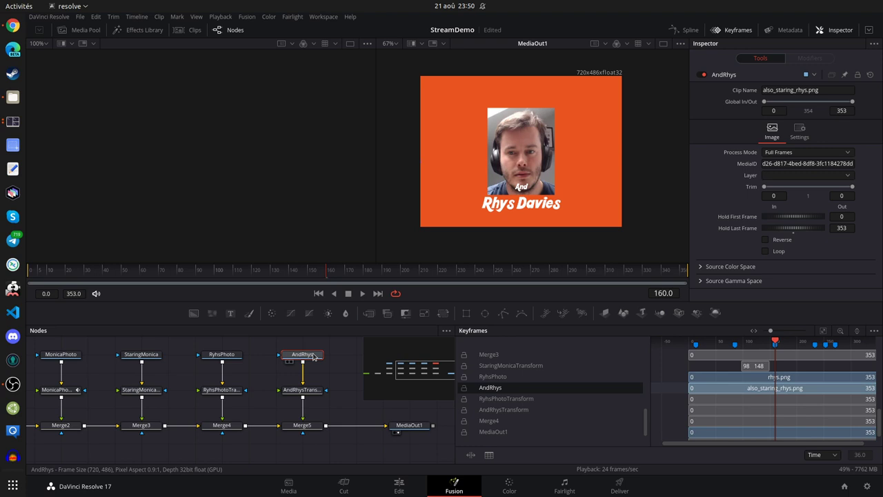
left_click(219, 356)
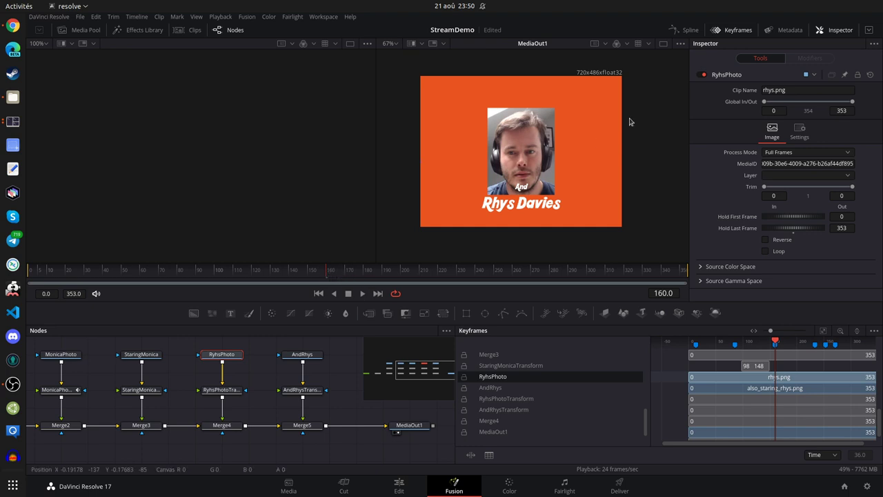
At frame 160, keyframe the Rhys photo at the top of the frame with Zoom 0.
left_click(219, 391)
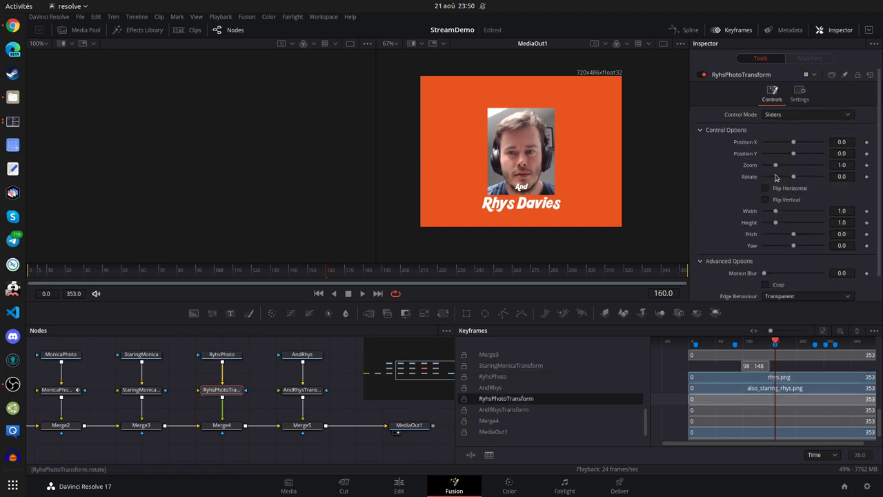
left_click_drag(776, 165, 765, 166)
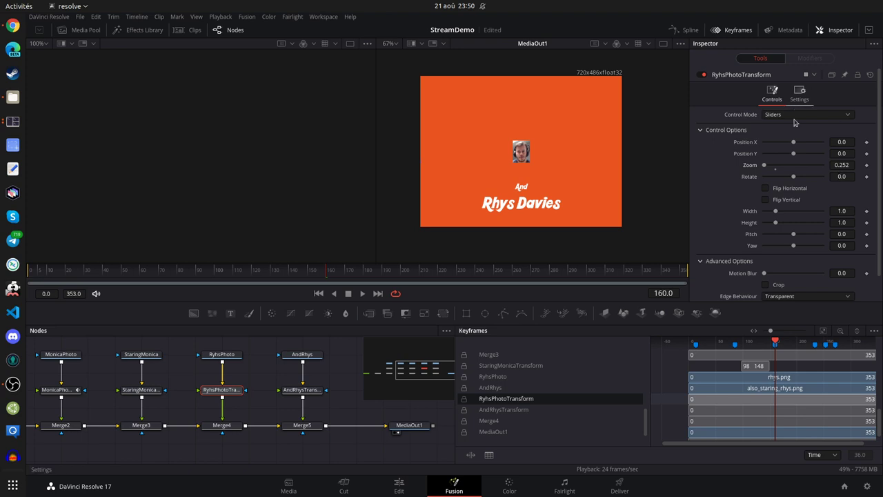
left_click_drag(793, 156, 828, 156)
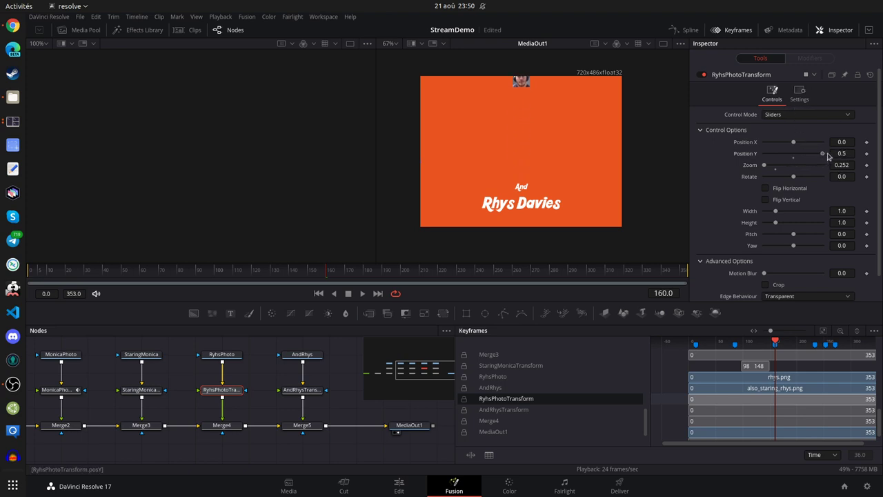
left_click(867, 153)
left_click(867, 165)
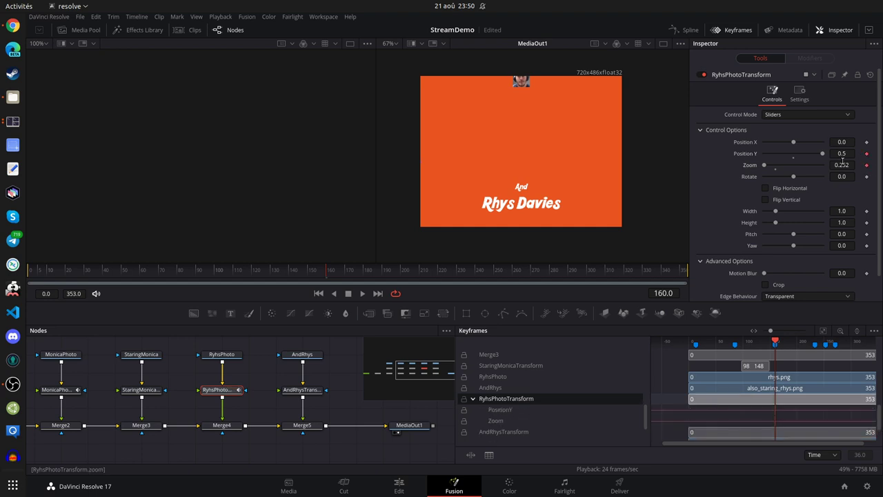
left_click(845, 164)
type("0")
key("Tab")
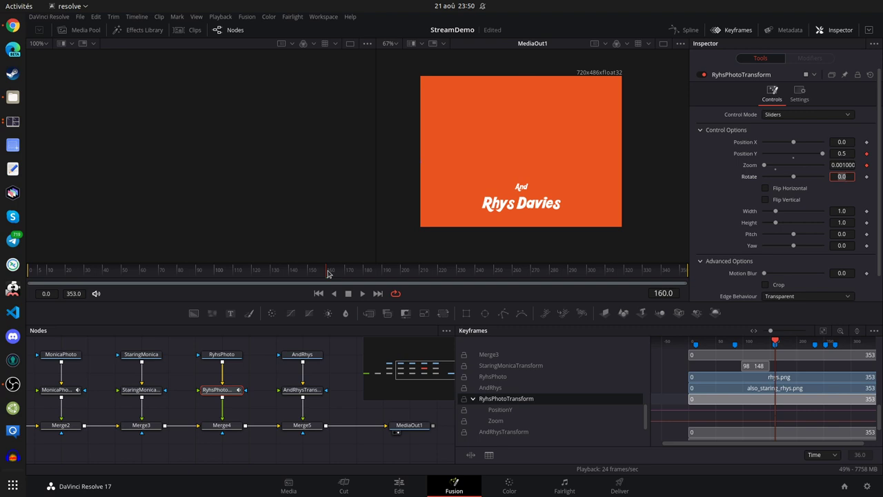
left_click_drag(328, 274, 350, 282)
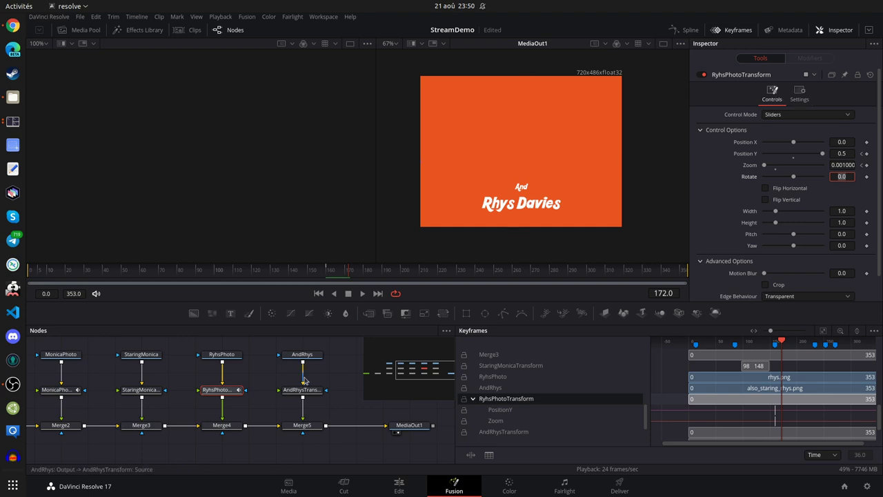
Set the AndRhys title image's Global In to 172 and preview a few frames later.
left_click(304, 354)
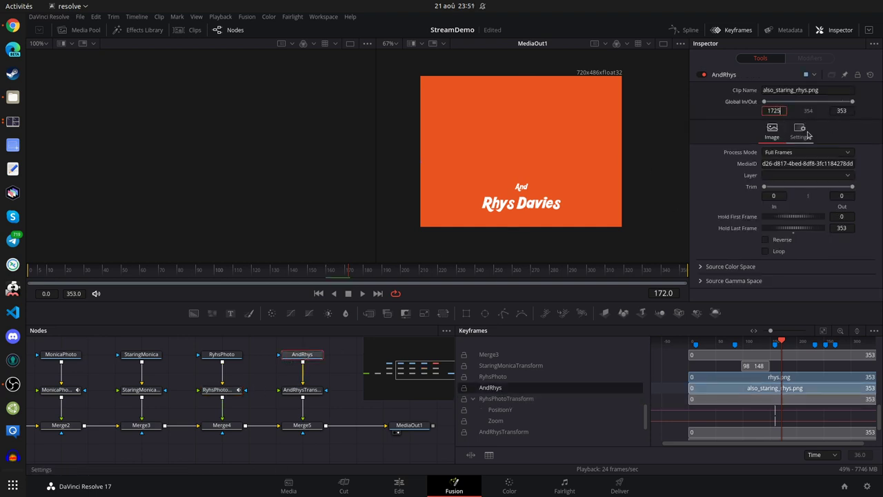
type("172")
key("Tab")
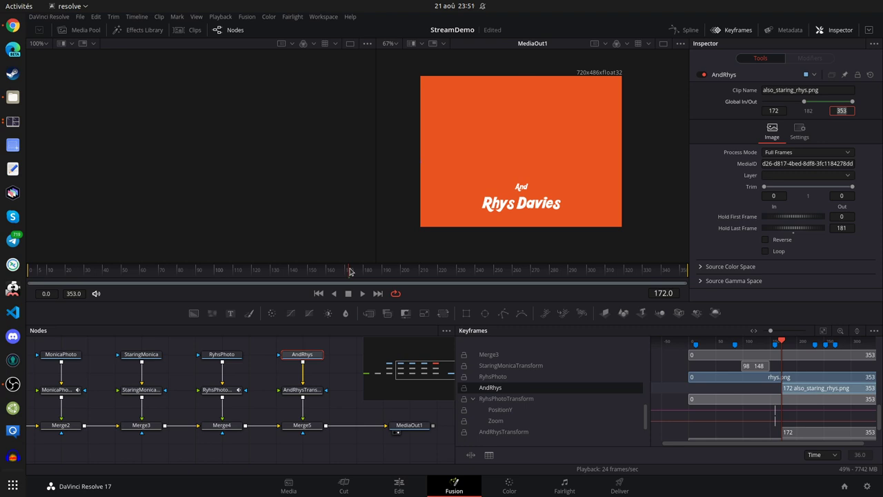
left_click_drag(349, 271, 369, 271)
Reset the Rhys photo, then keyframe Position Y 0.15 and full Zoom at frame 184.
left_click(222, 394)
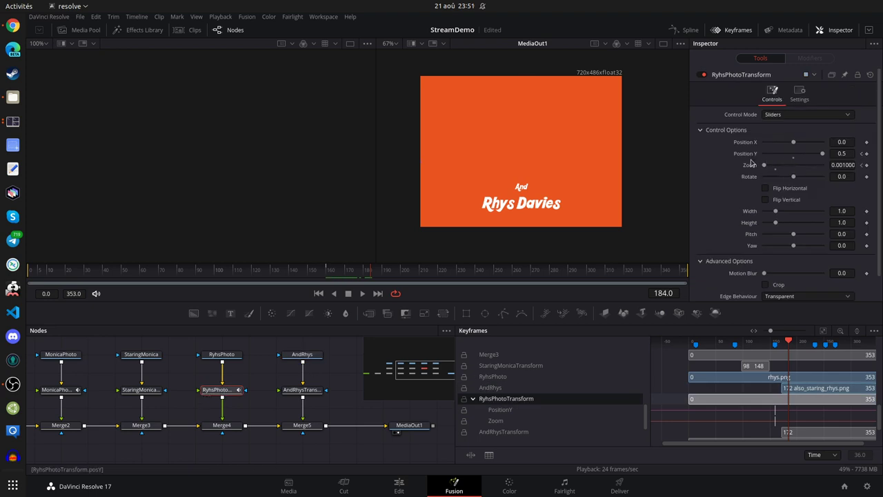
key("ctrl+z")
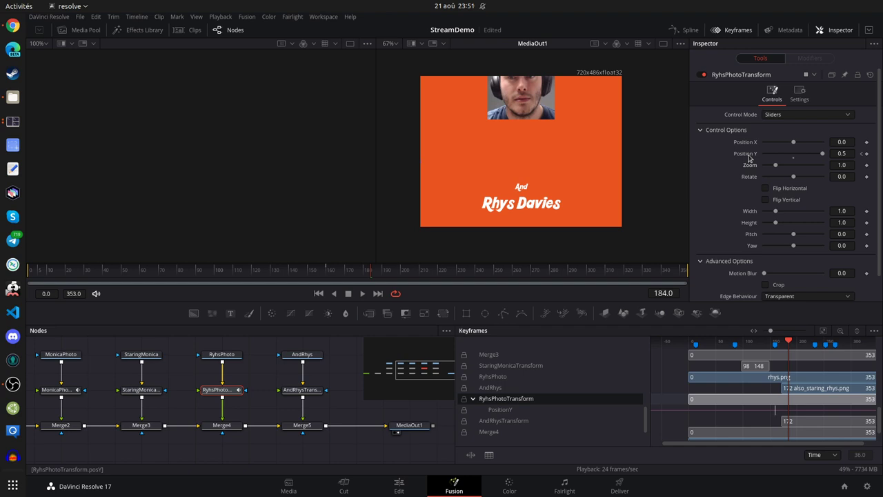
key("ctrl+z")
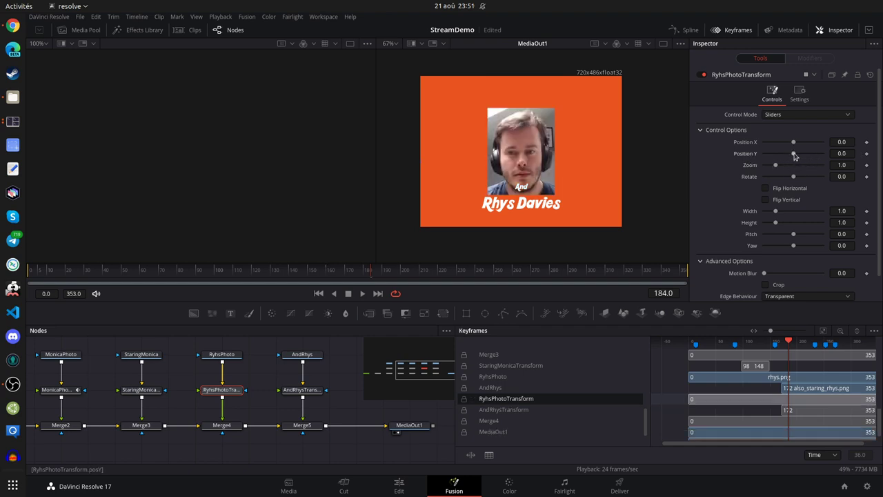
left_click_drag(793, 153, 802, 154)
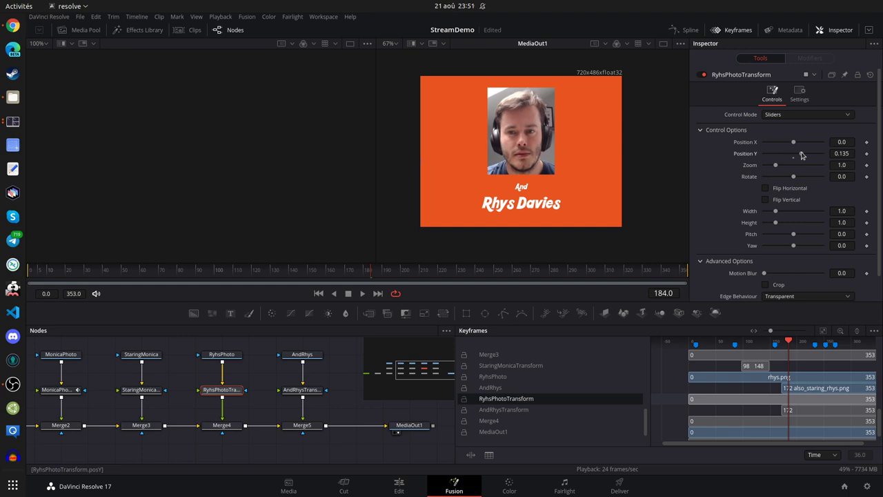
left_click(842, 153)
type("0.15")
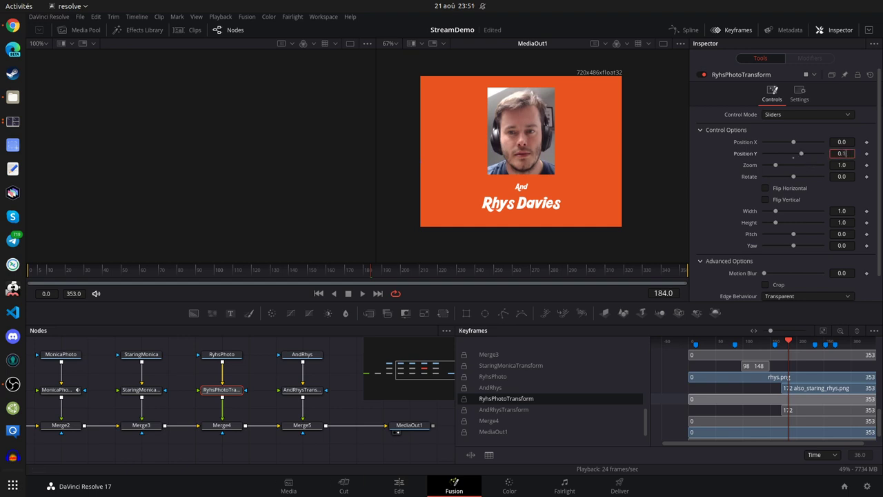
key("Tab")
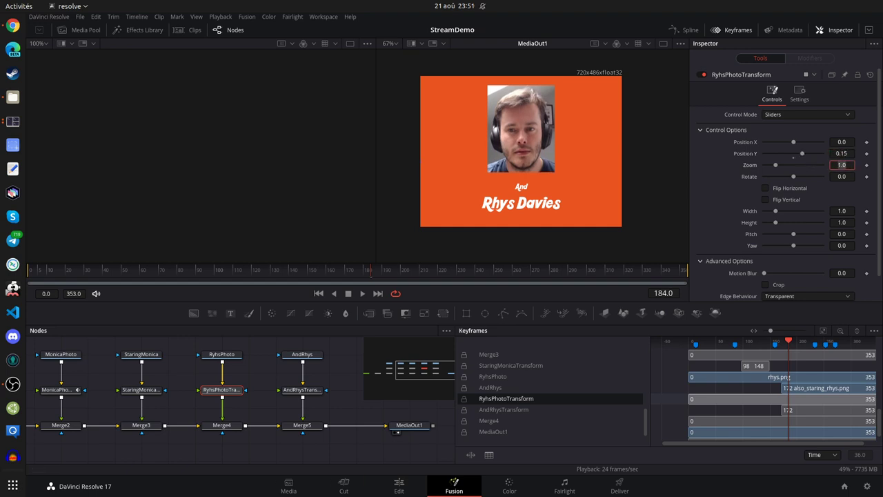
left_click(867, 153)
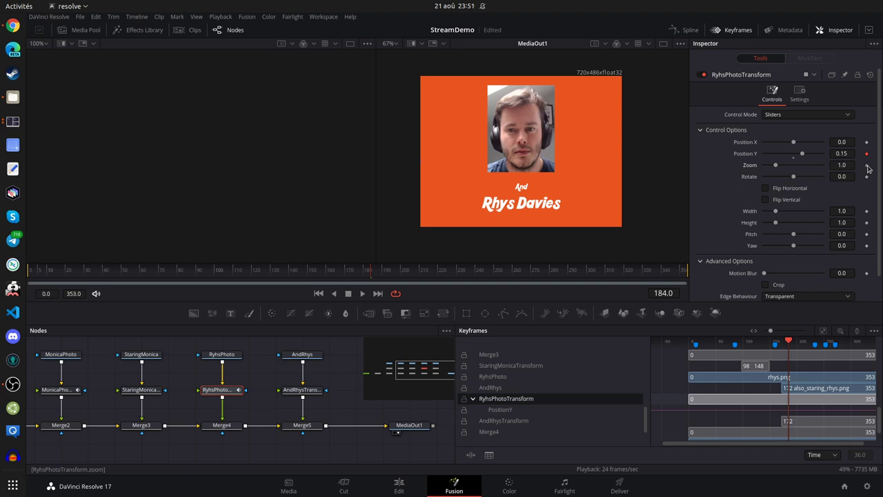
left_click(866, 166)
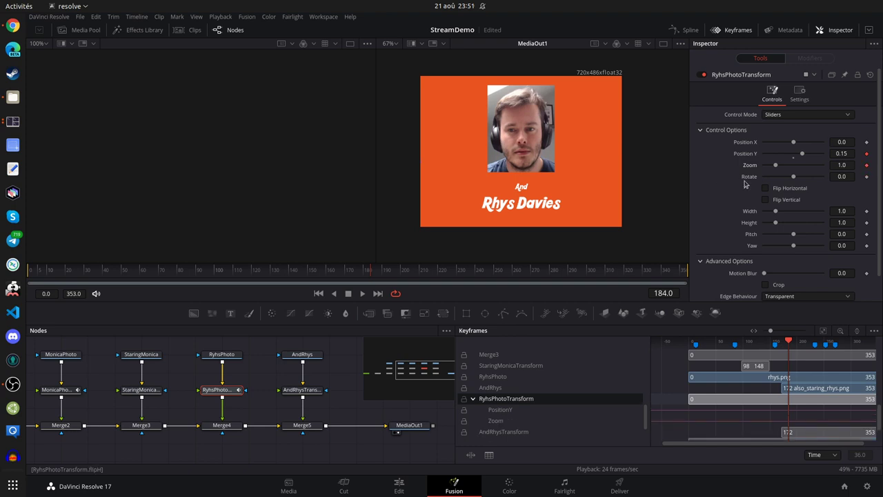
At frame 160, set the Rhys photo to Position Y 0.5 with near-zero Zoom.
left_click(370, 273)
left_click_drag(369, 273, 328, 270)
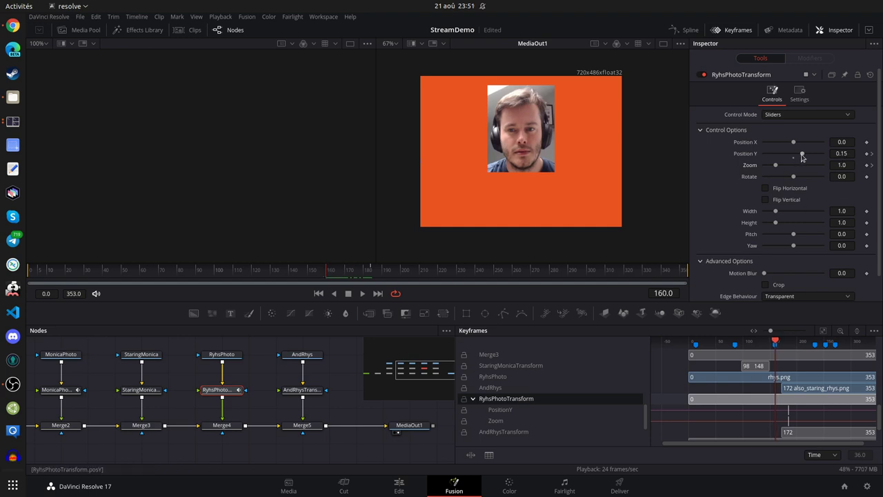
left_click_drag(804, 155, 842, 158)
left_click_drag(776, 166, 756, 171)
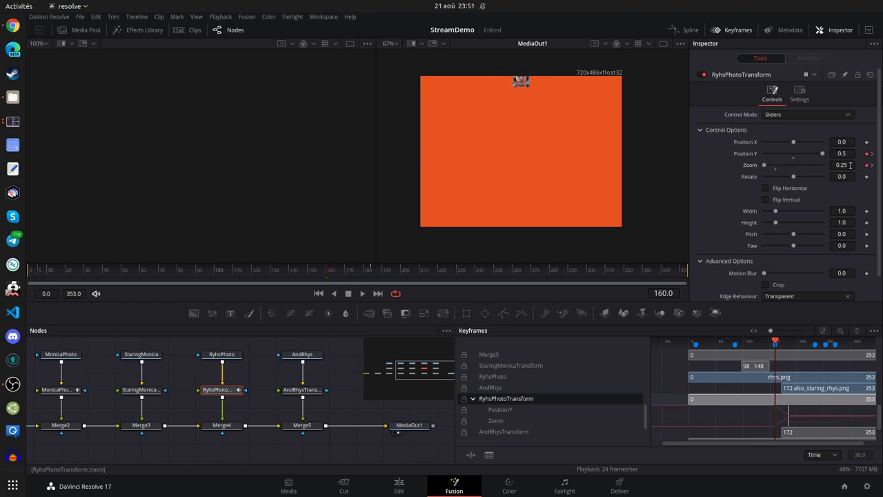
key("BackSpace")
key("BackSpace")
key("Tab")
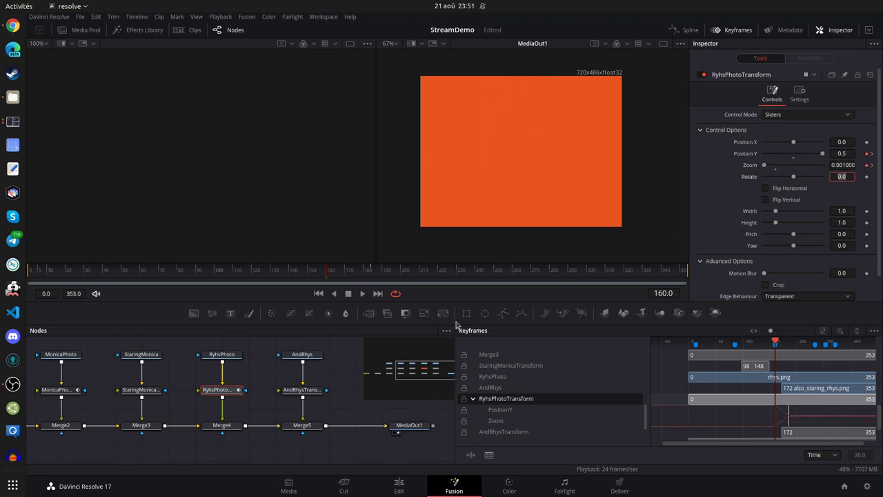
left_click(269, 277)
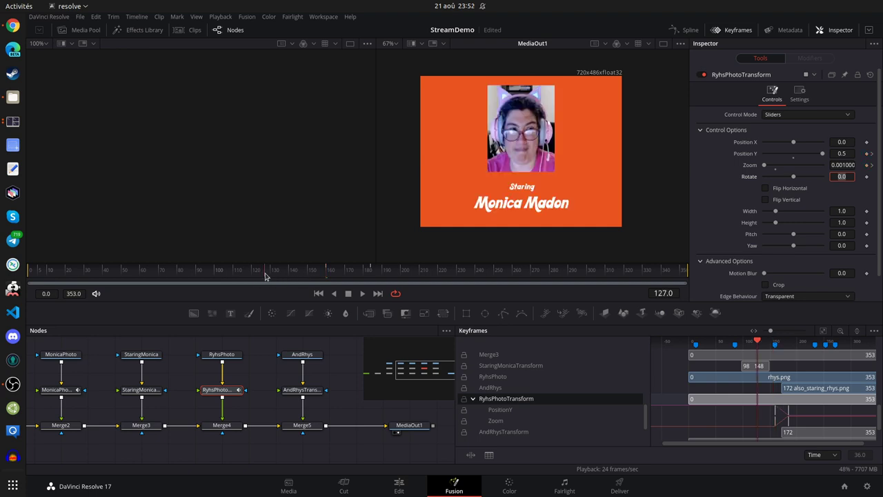
left_click(362, 294)
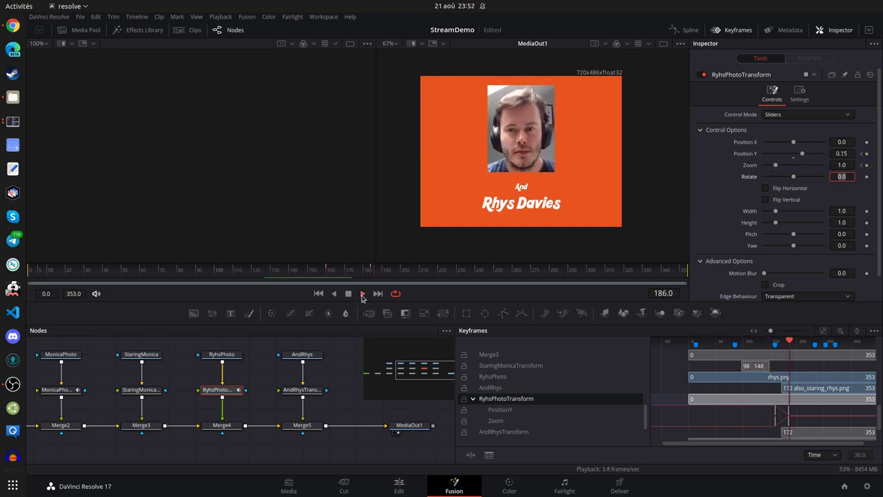
left_click(349, 293)
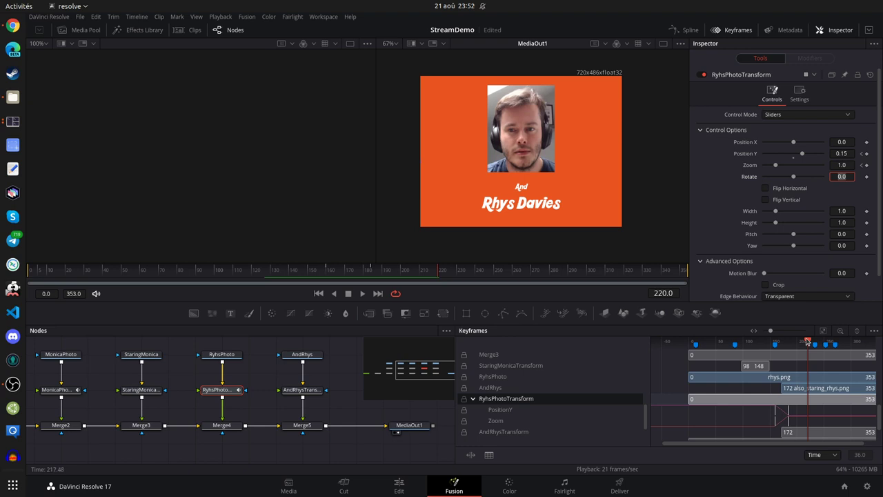
left_click_drag(808, 342, 815, 350)
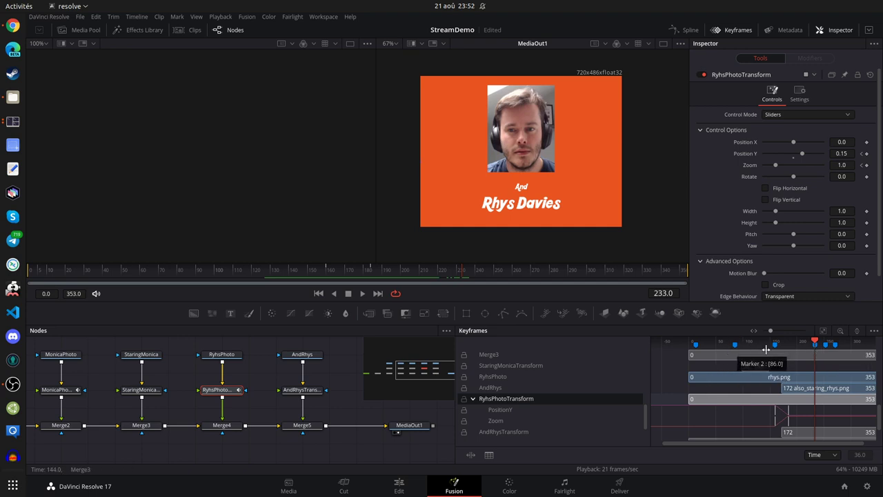
scroll(744, 391, "left", 1)
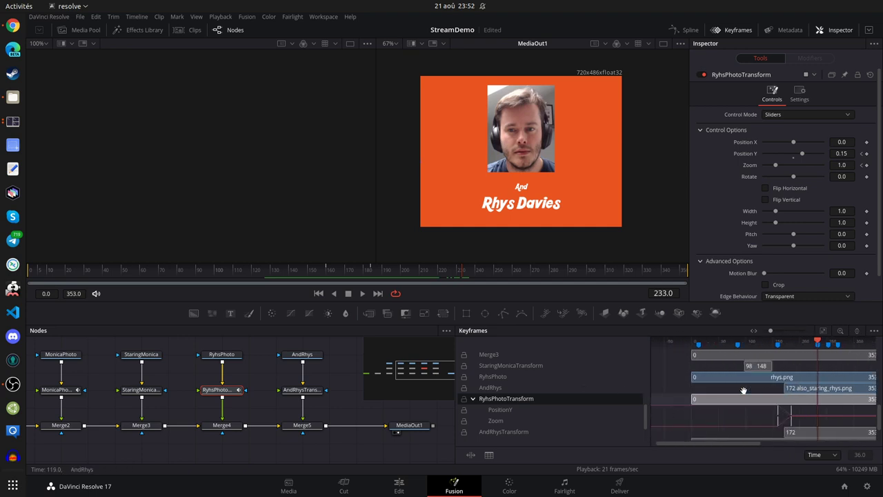
scroll(846, 376, "right", 5)
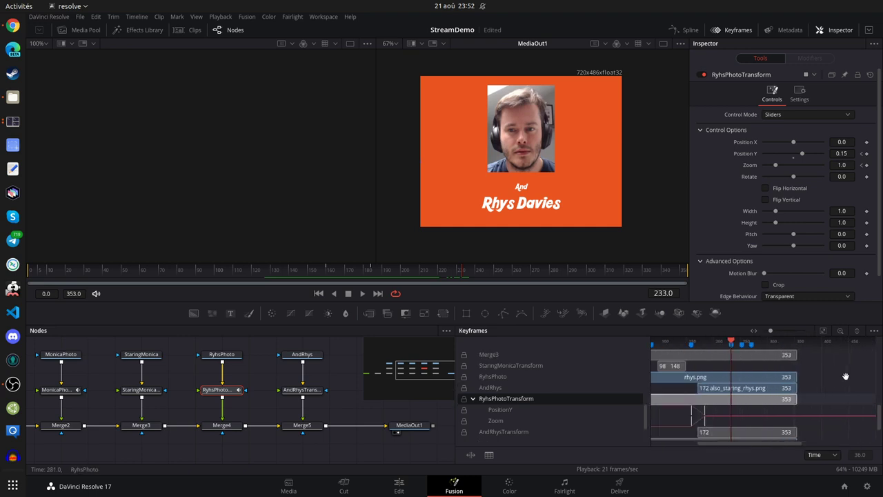
scroll(845, 376, "left", 5)
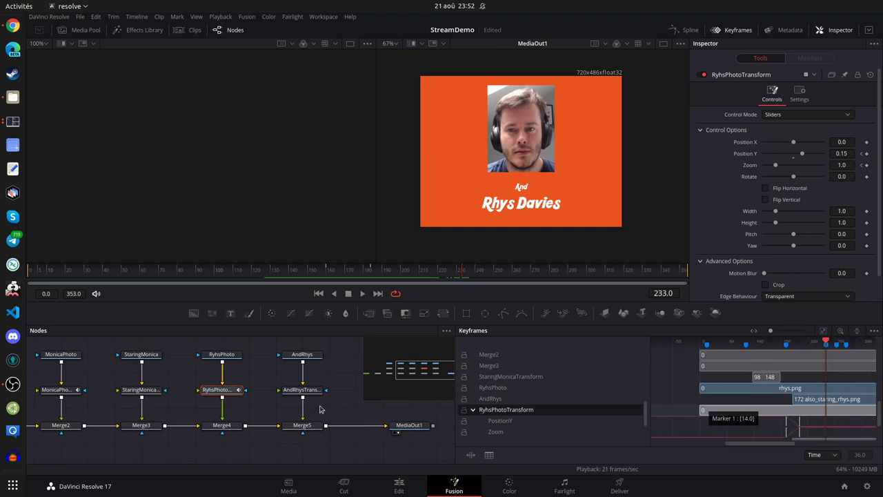
scroll(269, 358, "left", 1)
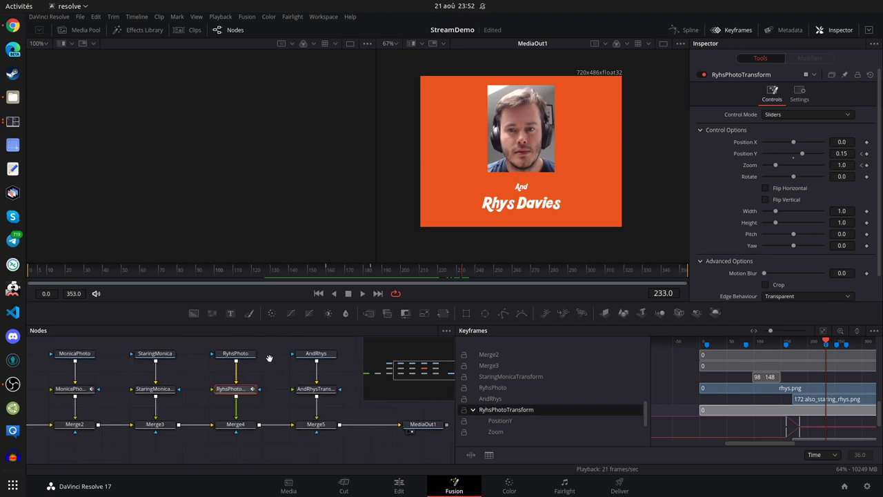
scroll(269, 358, "up", 3)
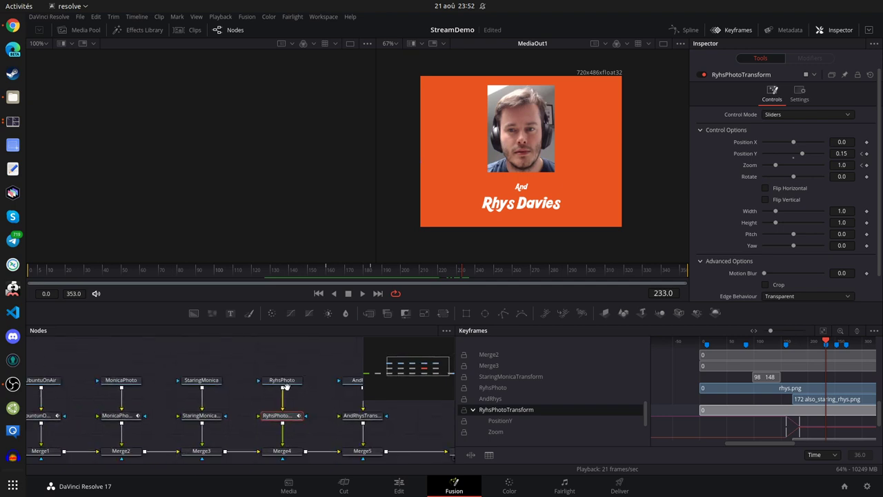
left_click(397, 486)
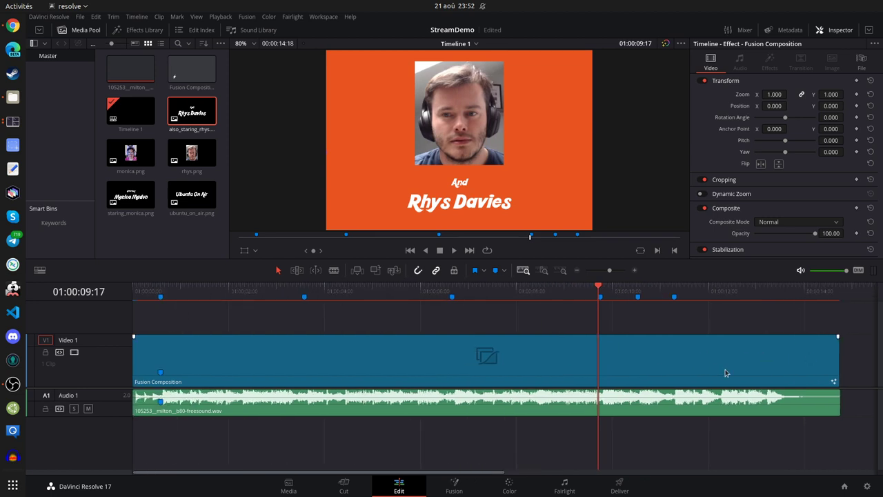
scroll(587, 366, "right", 5)
scroll(650, 369, "left", 5)
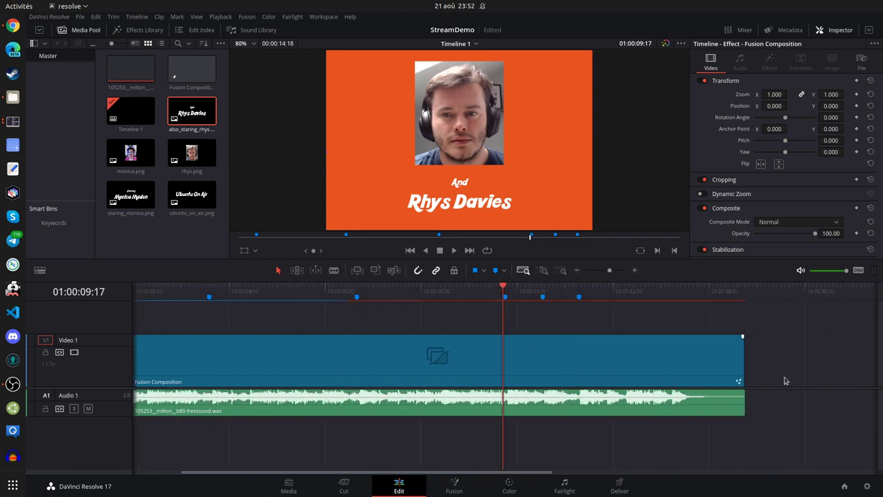
scroll(814, 376, "right", 7)
scroll(644, 388, "left", 5)
scroll(793, 389, "left", 2)
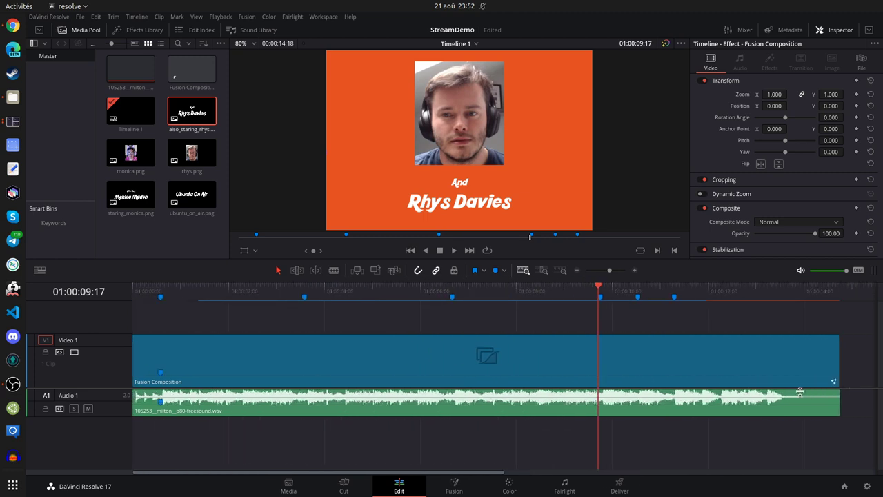
left_click(454, 485)
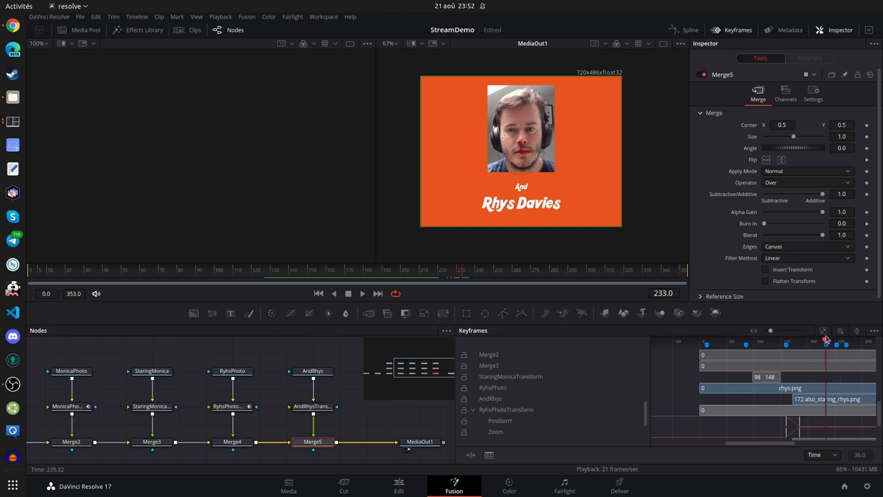
Save the project and keyframe the Rhys photo's current Zoom and Rotate at frame 233.
mouse_move(827, 340)
left_mouse_down()
mouse_move(782, 341)
mouse_move(825, 347)
left_mouse_up()
mouse_move(830, 343)
left_mouse_down()
mouse_move(864, 345)
mouse_move(811, 350)
mouse_move(839, 352)
mouse_move(826, 355)
left_mouse_up()
scroll(234, 409, "right", 3)
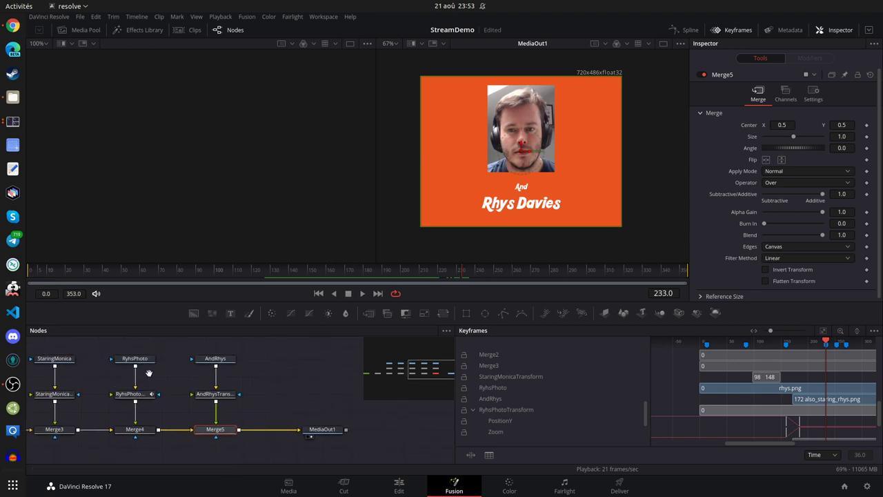
left_click(127, 408)
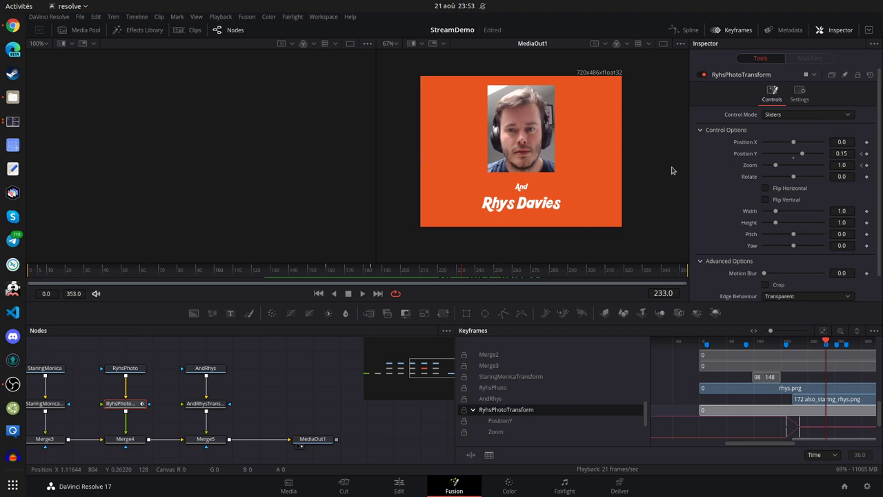
key("ctrl+s")
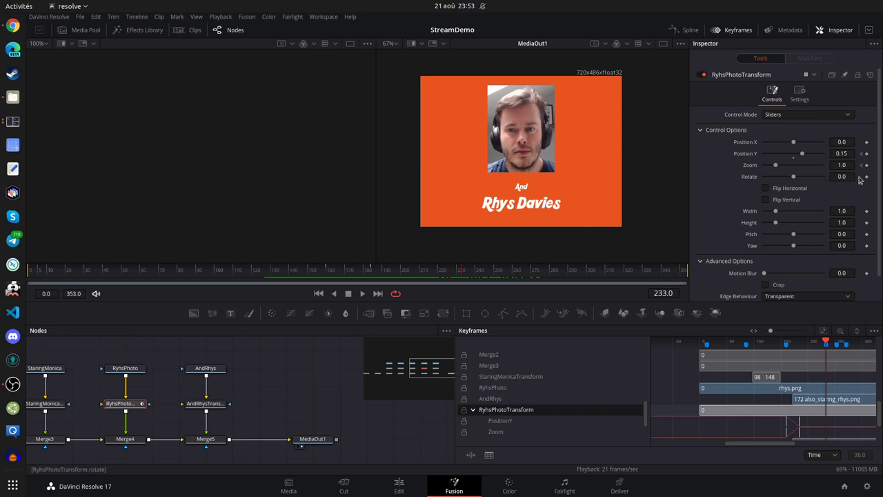
left_click(867, 165)
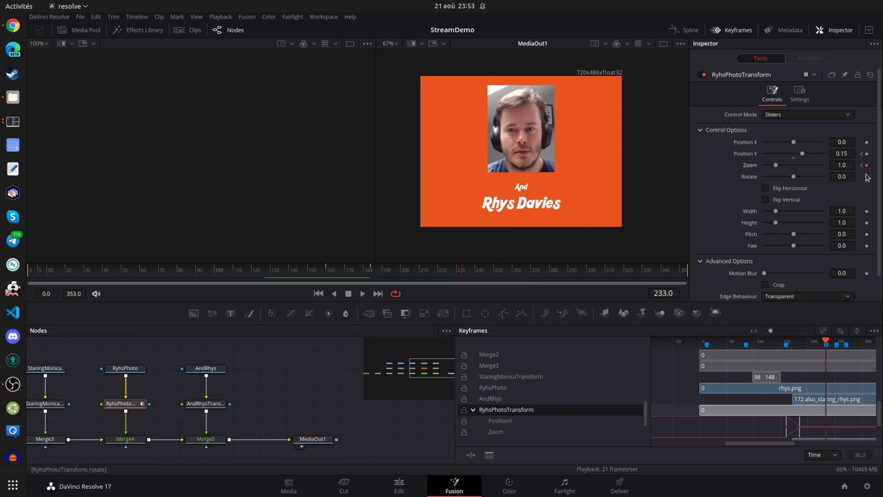
left_click(867, 177)
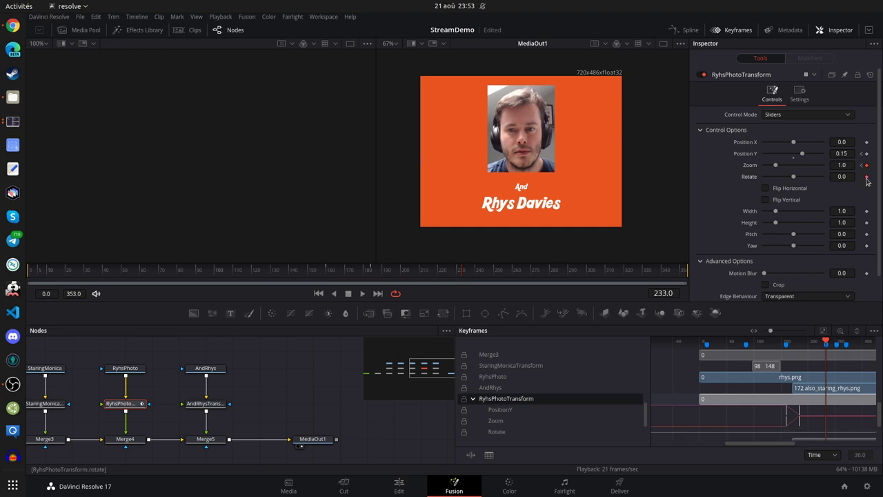
Keyframe Rhys's Position X, then at frame 253 set Rotate 12.5 and Zoom 0.8.
left_click(867, 142)
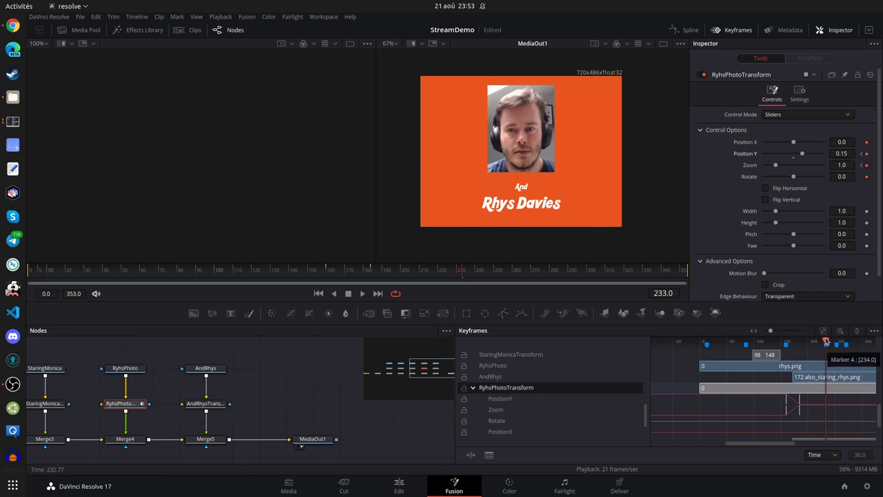
left_click_drag(825, 341, 837, 340)
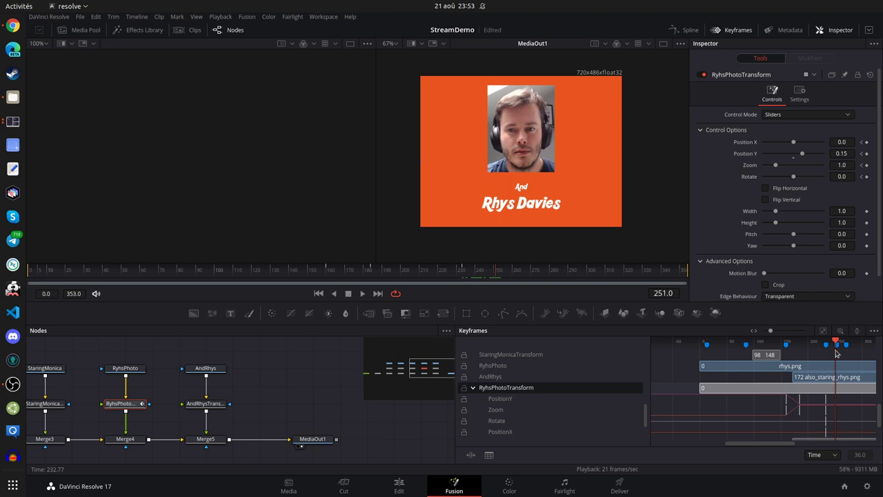
left_click_drag(836, 353, 840, 353)
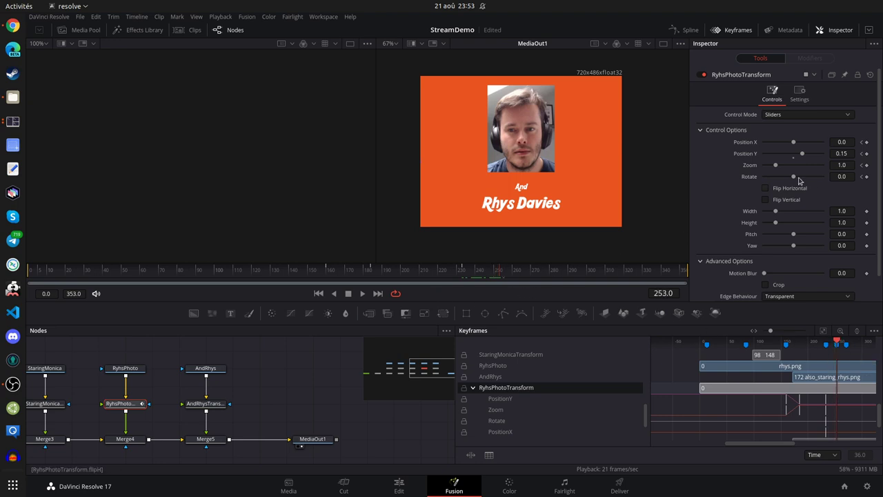
left_click(842, 177)
type("0.2")
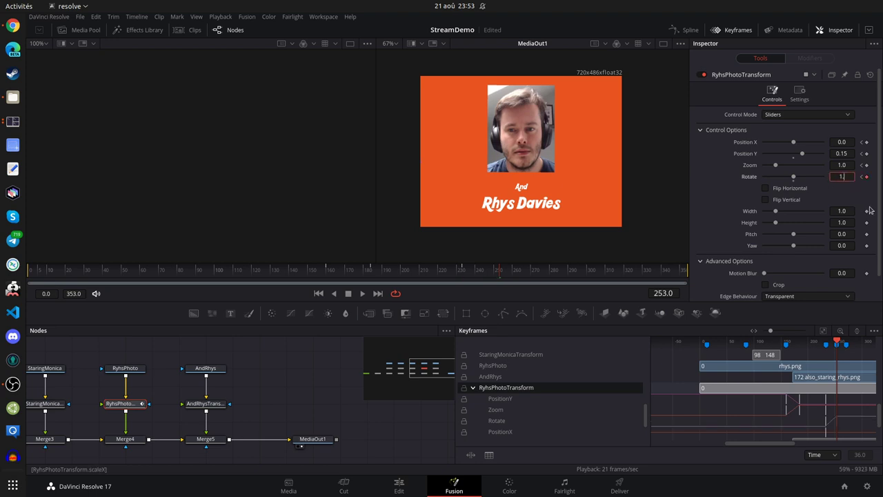
key("Tab")
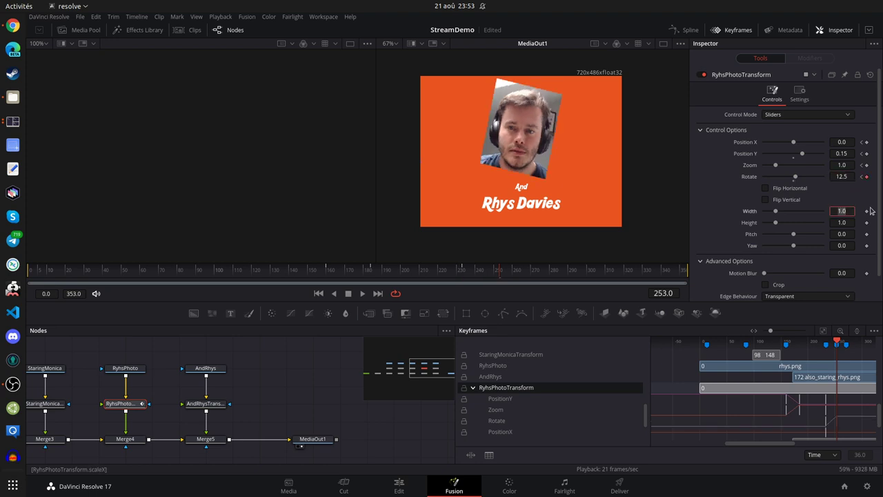
left_click(845, 166)
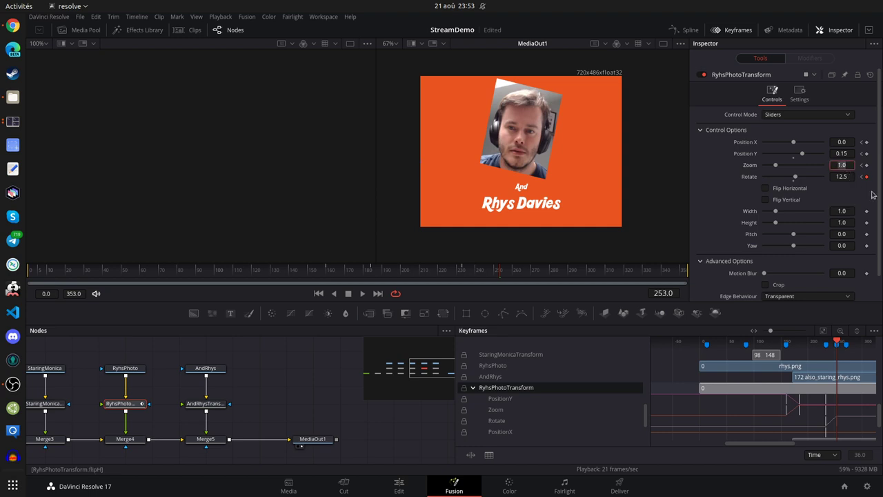
key("Tab")
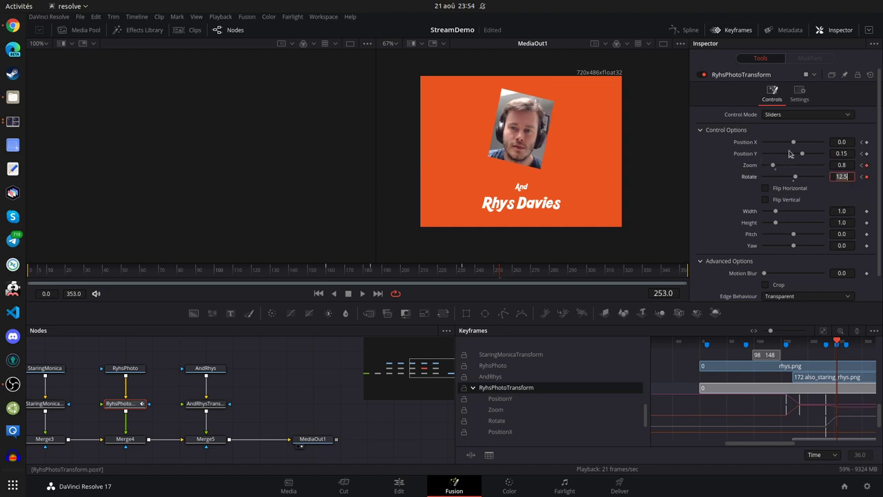
Set Rhys's photo to Position X 0.25 at frame 253 and preview from frame 234.
left_click_drag(794, 142, 812, 145)
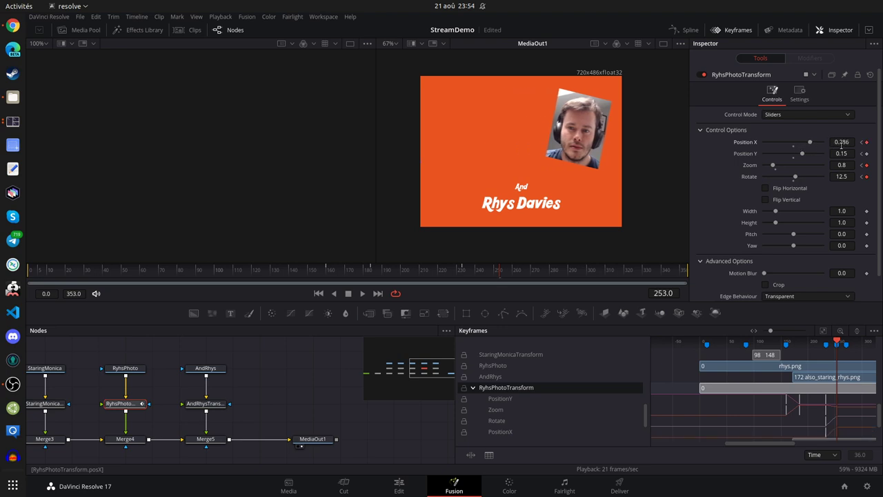
left_click(841, 142)
type("0.3")
key("Tab")
key("shift+Tab")
type("0.2")
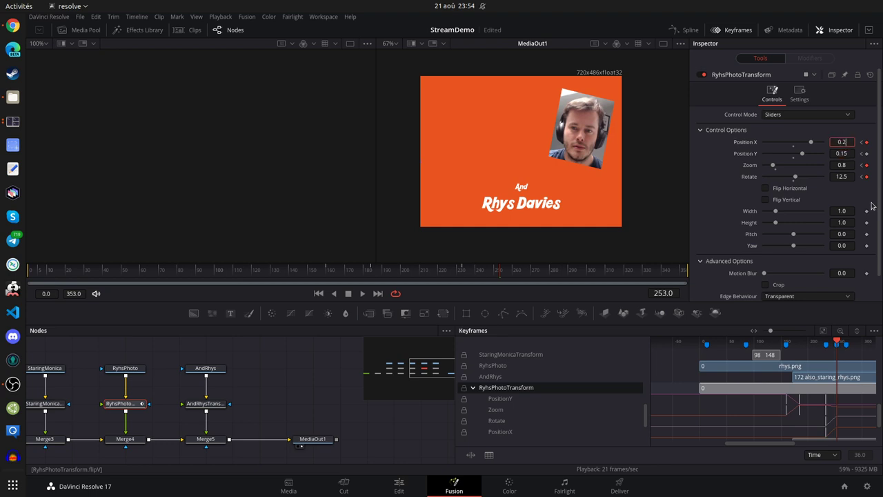
type("5")
key("Tab")
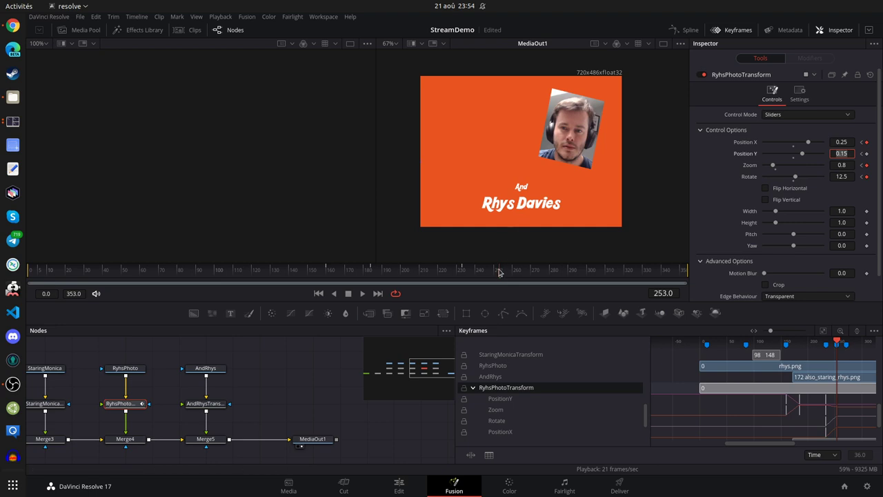
left_click_drag(499, 272, 462, 278)
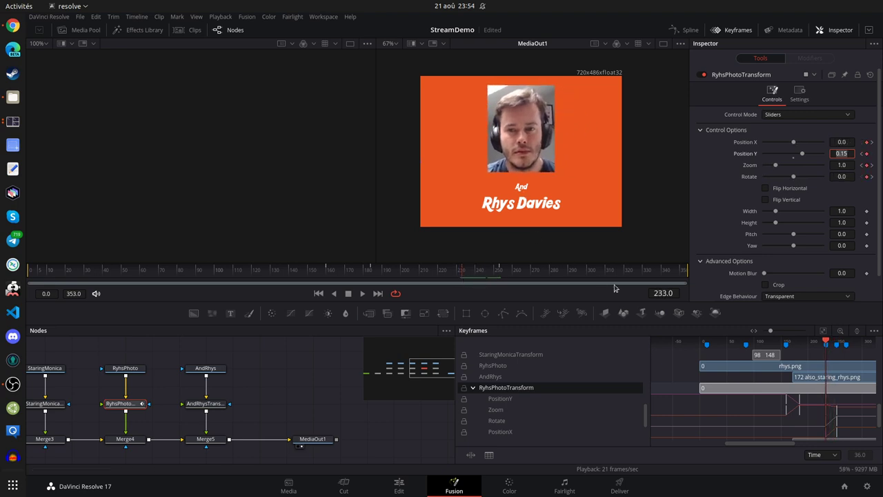
Set the AndRhys title's Global Out to 233 and confirm it's gone by frame 250.
left_click(206, 367)
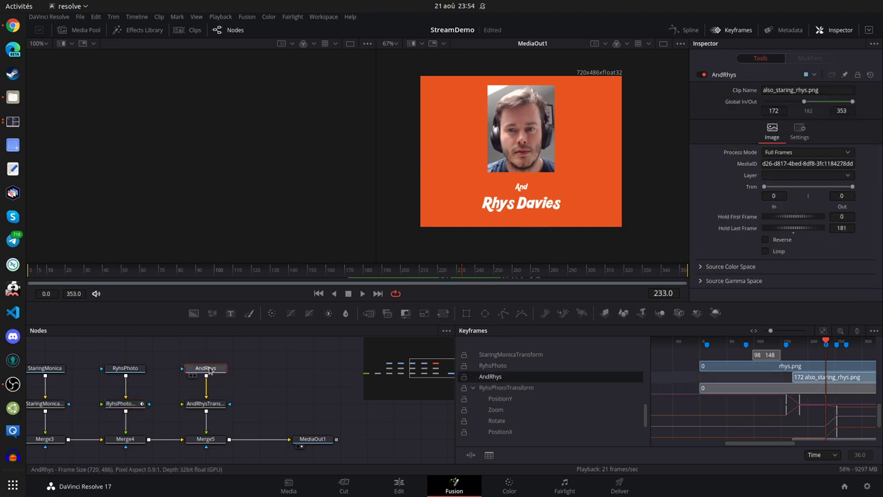
left_click(842, 111)
type("2")
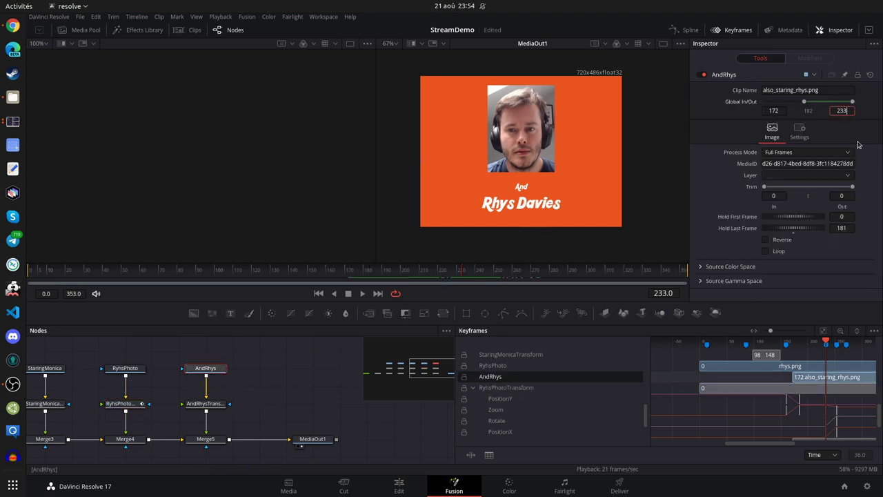
type("33")
key("Tab")
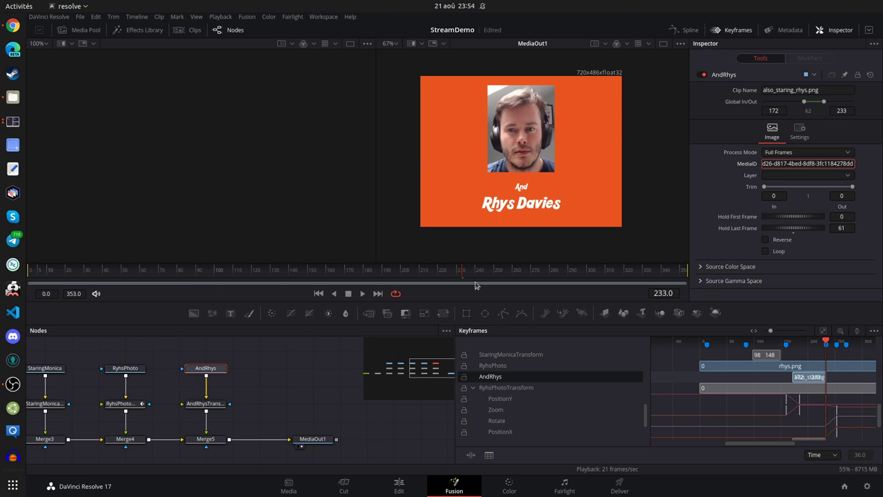
left_click_drag(463, 271, 500, 280)
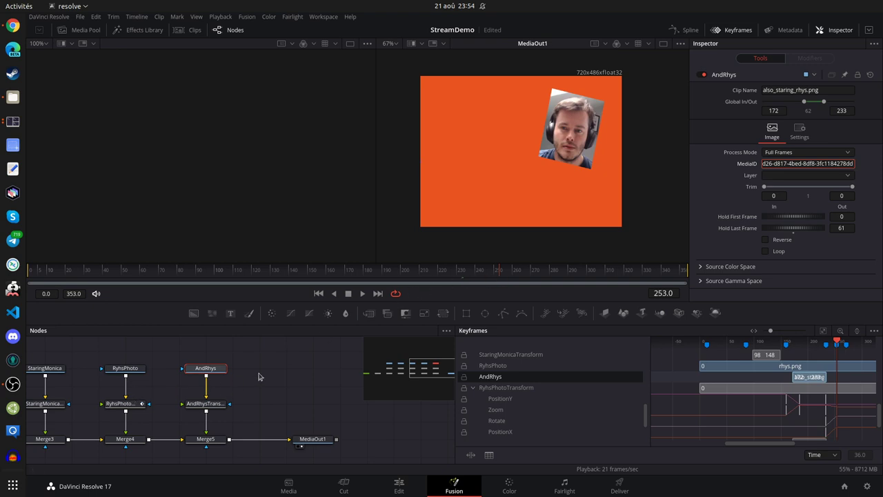
left_click_drag(281, 368, 339, 364)
left_click_drag(143, 384, 228, 378)
Keyframe Monica photo's Position Y and compare its transform values with Rhys's.
left_click(105, 398)
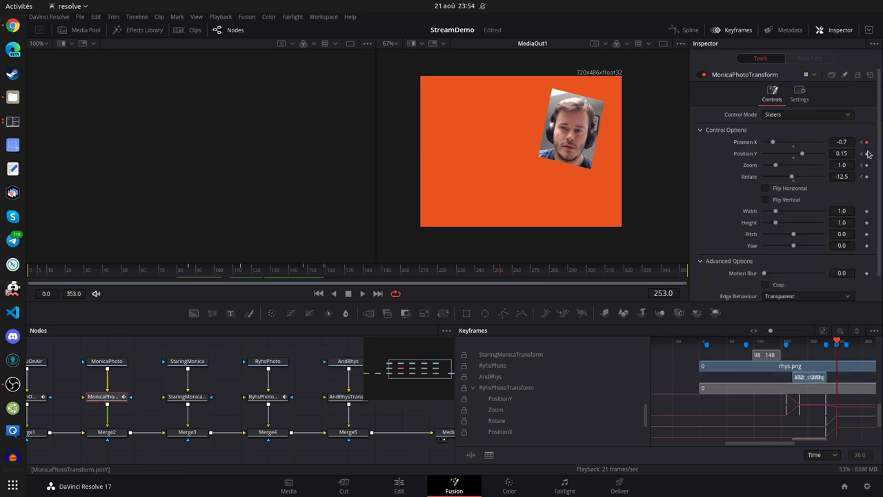
left_click(867, 154)
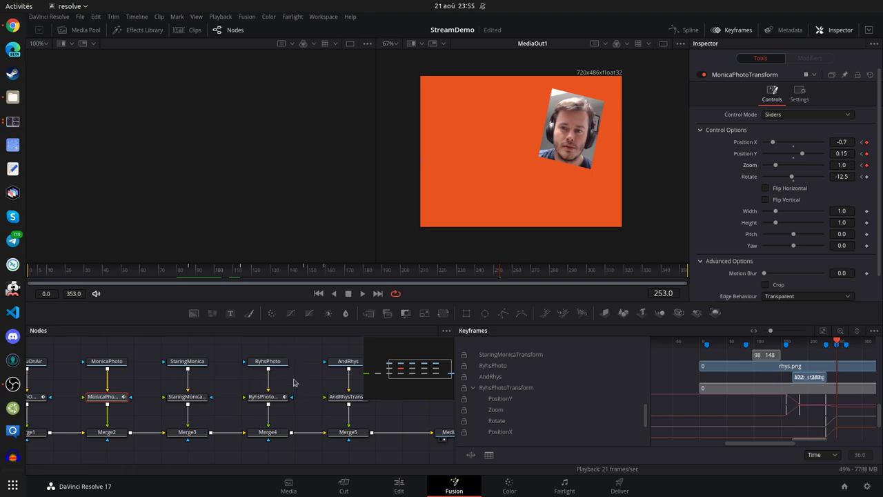
left_click_drag(306, 354, 274, 363)
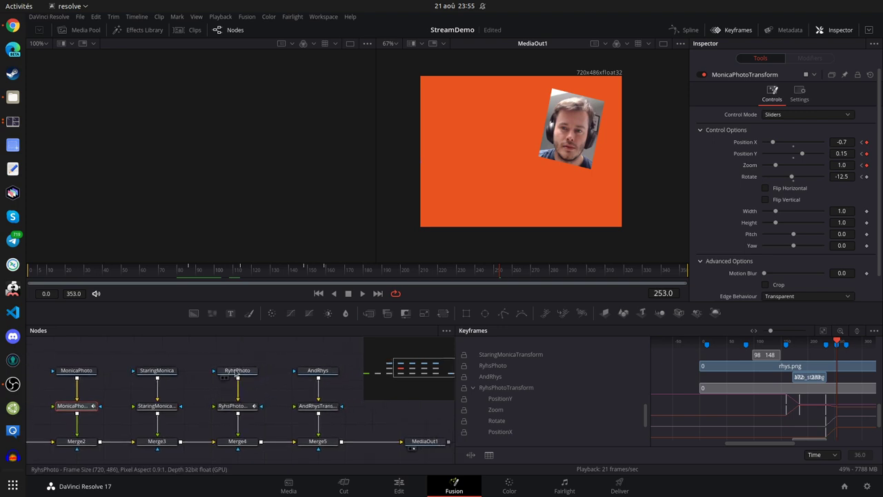
left_click(233, 406)
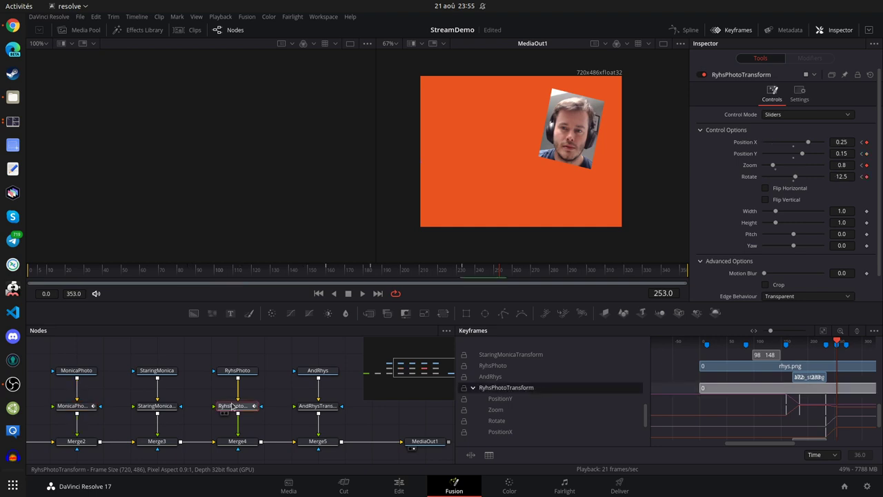
left_click(81, 407)
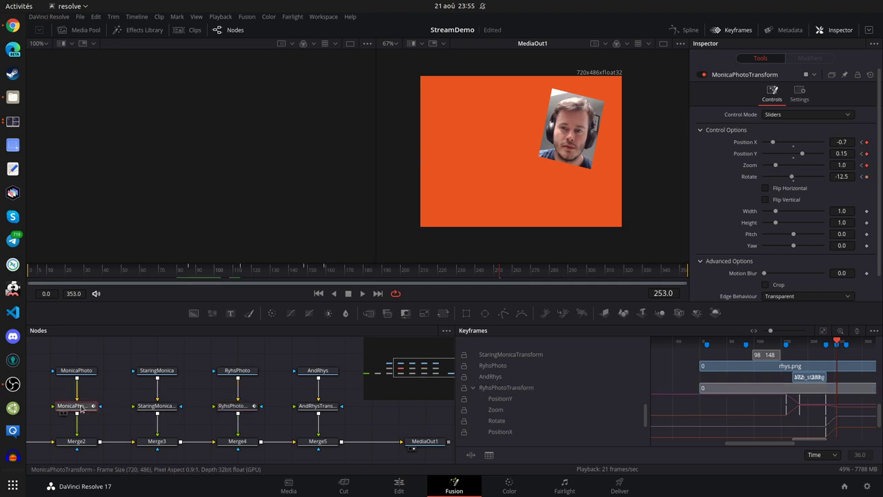
left_click(228, 408)
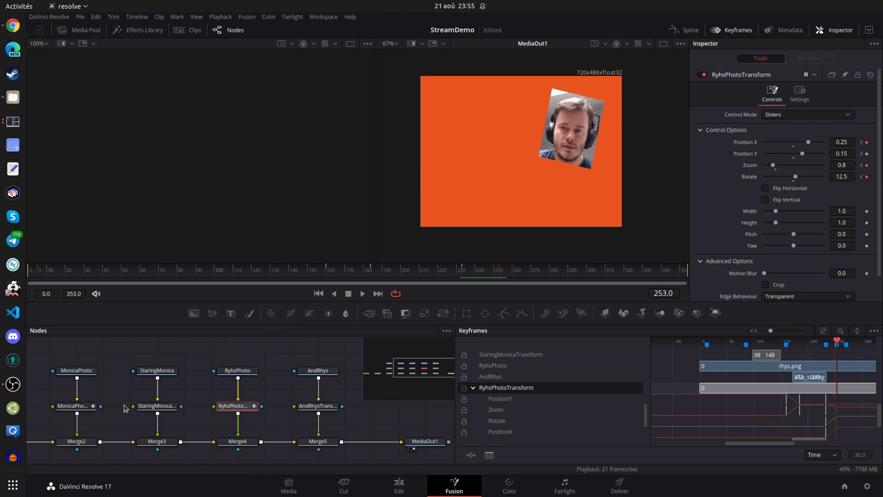
left_click(79, 406)
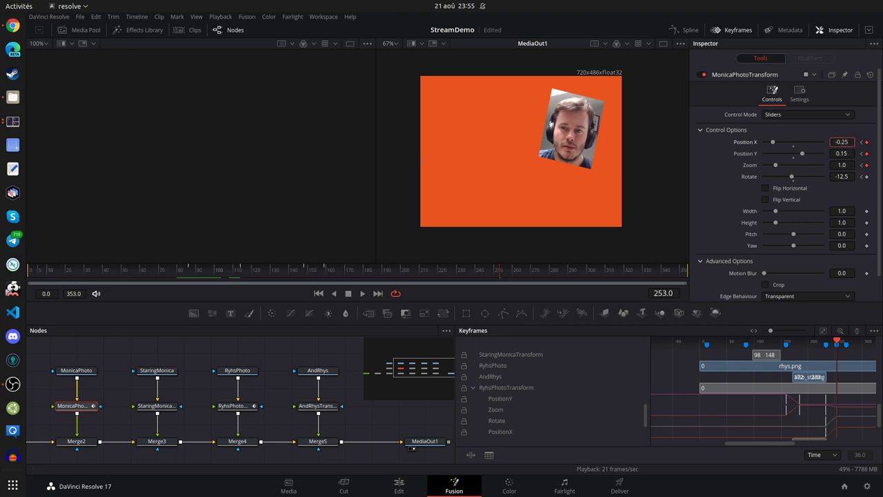
Give Monica's photo Position X -0.25 and Zoom 0.8, mirroring Rhys's tilted photo.
key("Tab")
key("Tab")
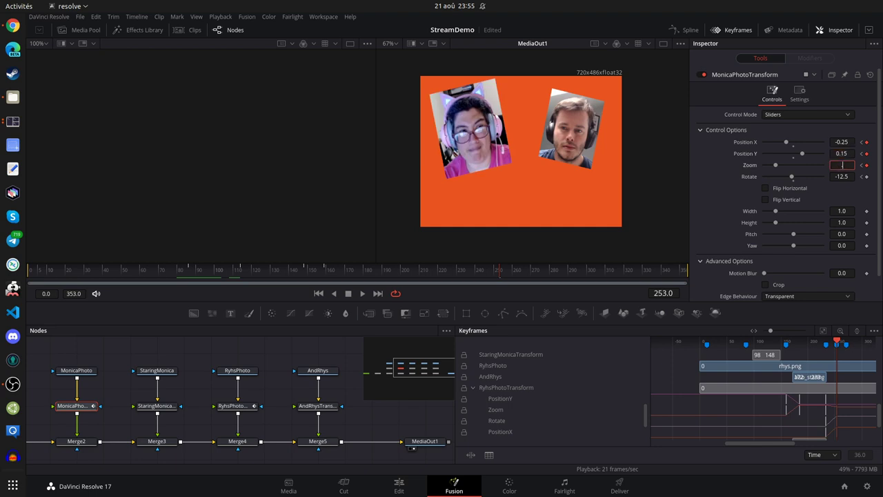
type("0.8")
key("Tab")
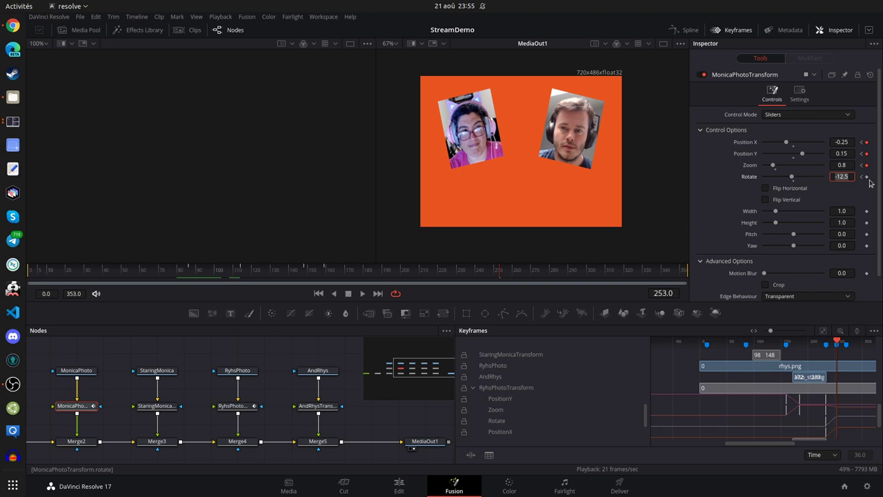
left_click(233, 412)
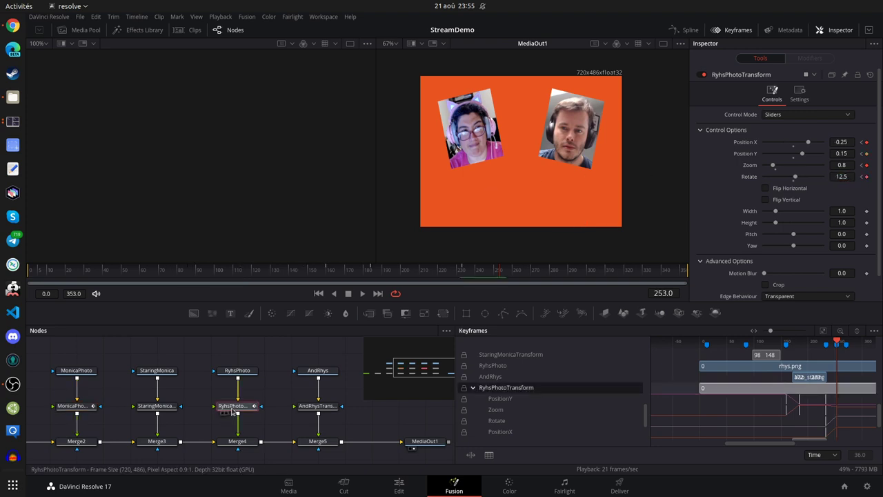
left_click(67, 408)
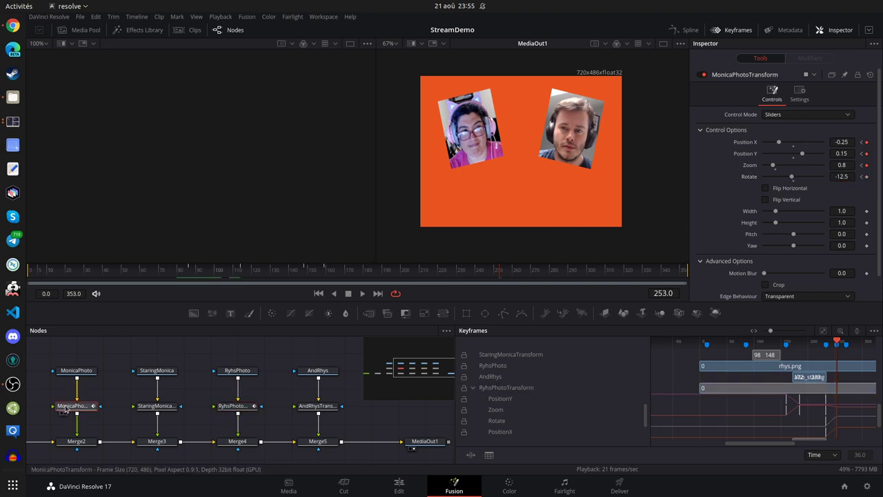
left_click(230, 409)
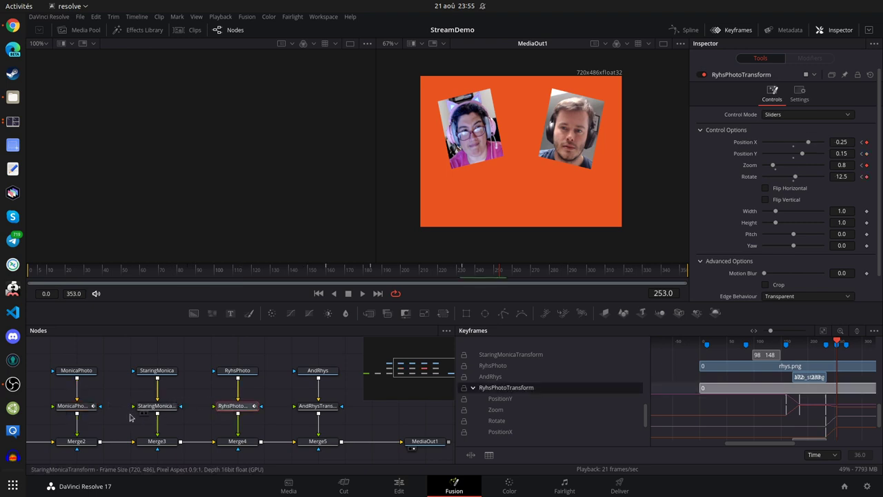
left_click(81, 408)
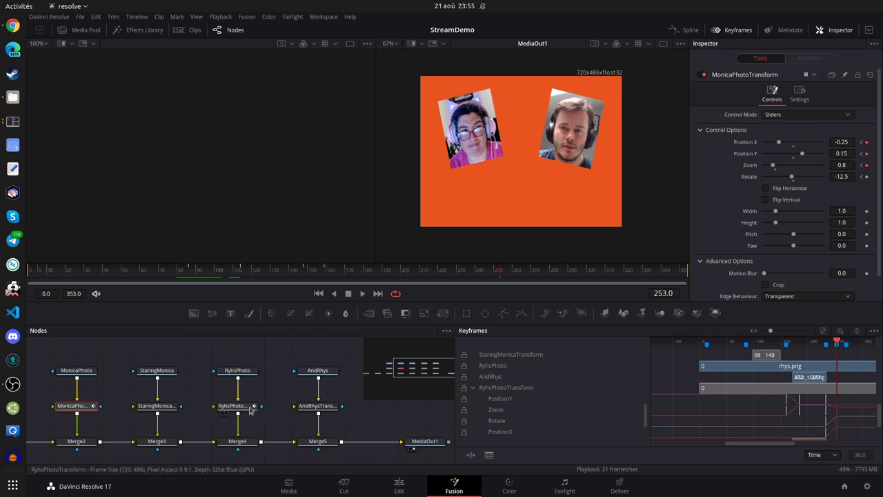
Copy the StaringMonica title image and paste it as StaringMonica_1 in the node graph.
left_click(157, 407)
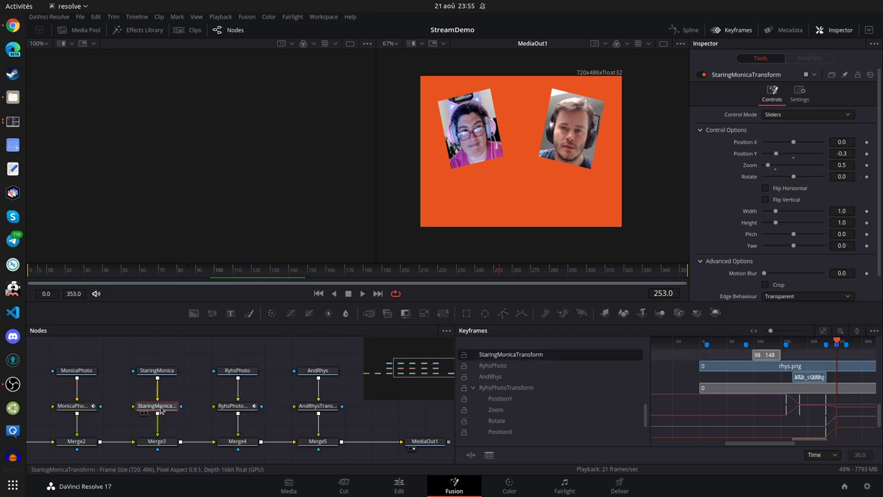
left_click(158, 371)
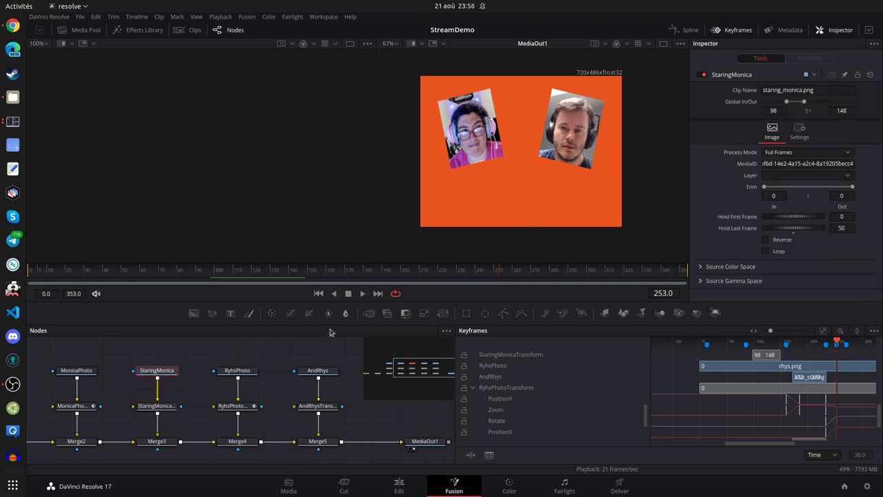
left_click_drag(330, 332, 229, 350)
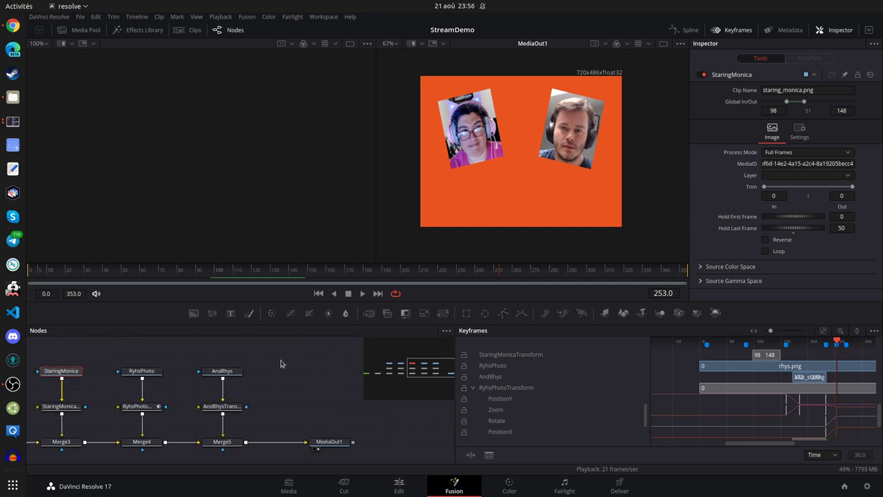
right_click(67, 375)
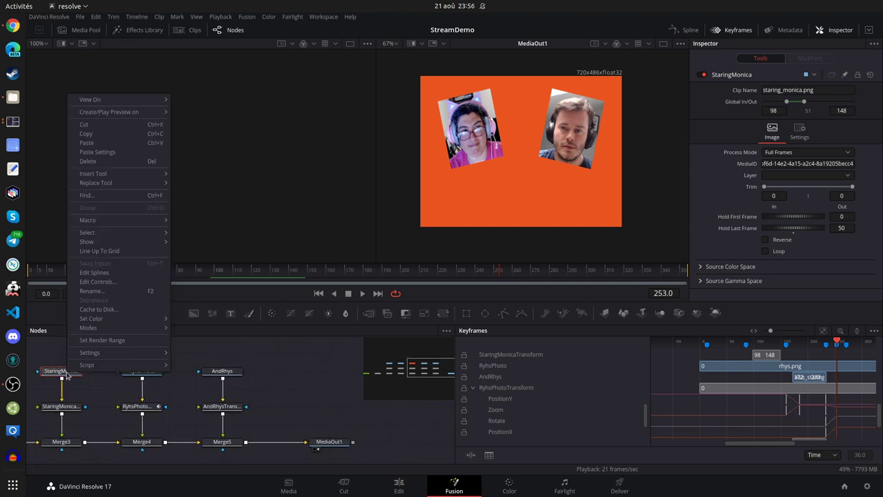
left_click(125, 135)
right_click(297, 365)
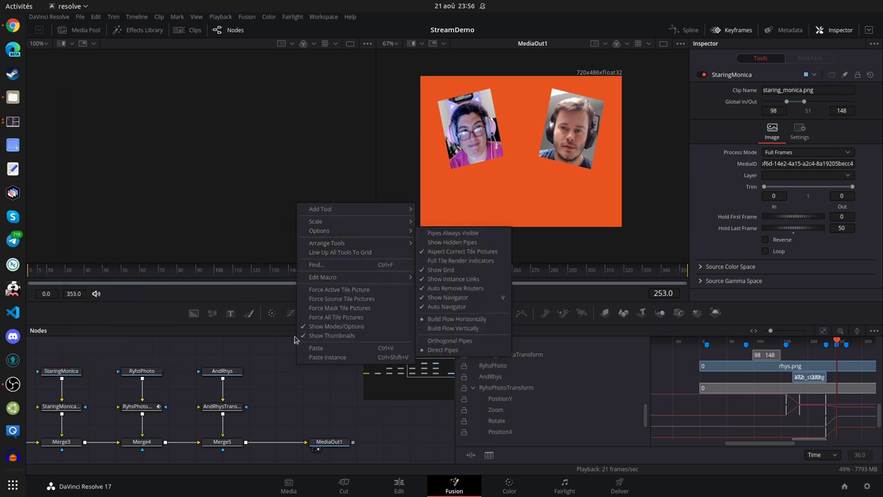
left_click(321, 349)
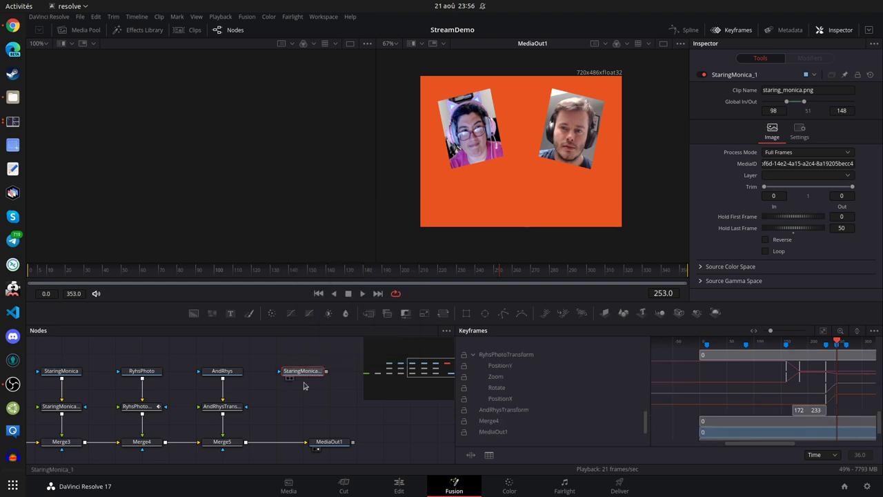
left_click_drag(326, 406, 229, 406)
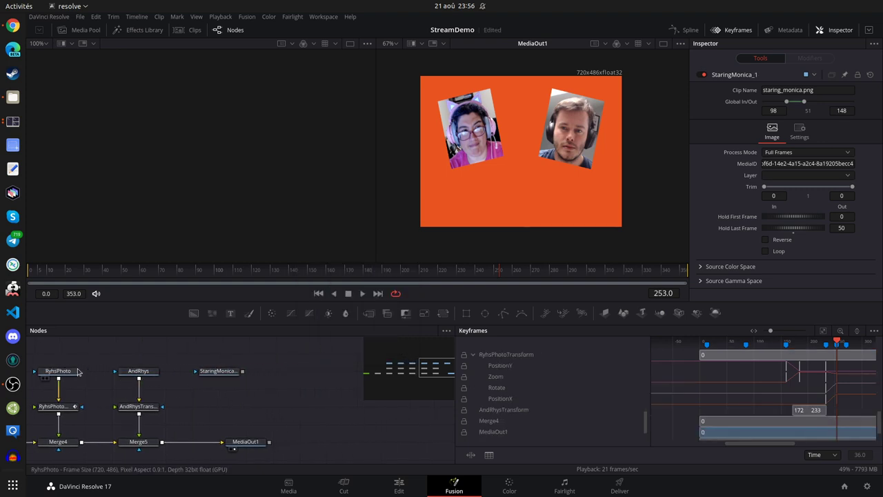
Duplicate the AndRhys title image as AndRhys_1 beside it and preview frames 241–253.
right_click(137, 372)
right_click(137, 371)
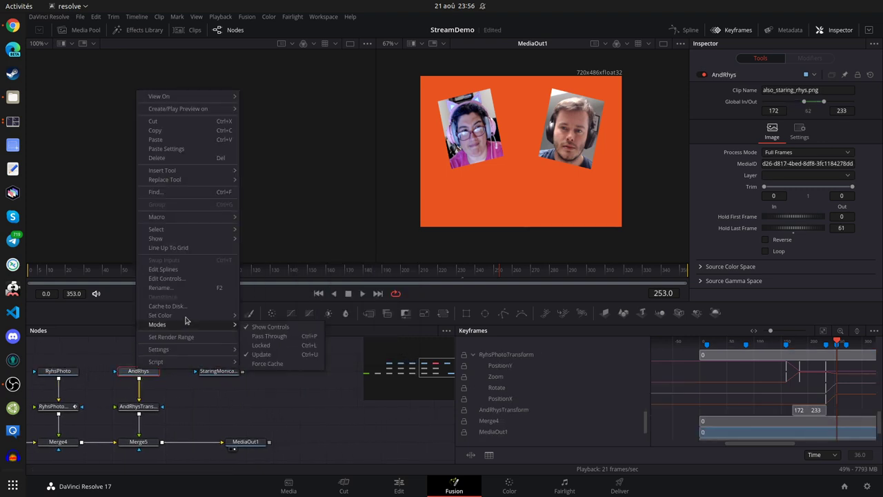
left_click(163, 131)
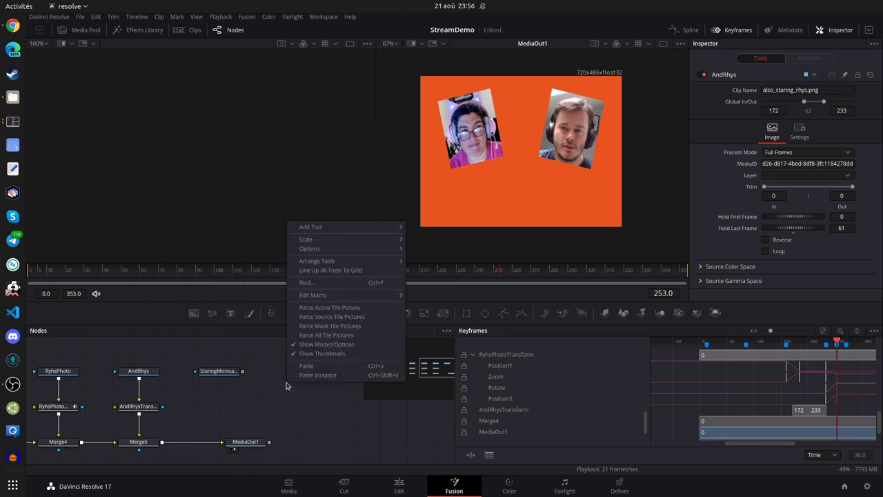
right_click(287, 383)
left_click(336, 365)
left_click_drag(281, 392, 302, 375)
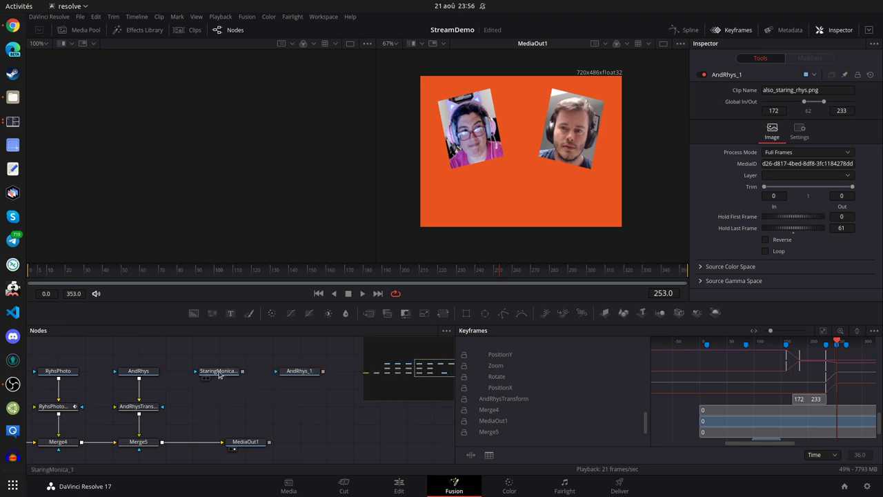
left_click(220, 373)
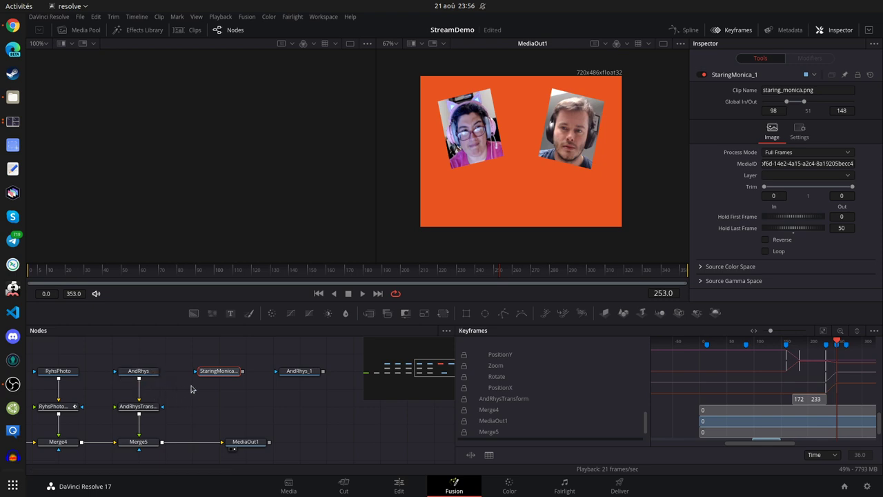
left_click(63, 371)
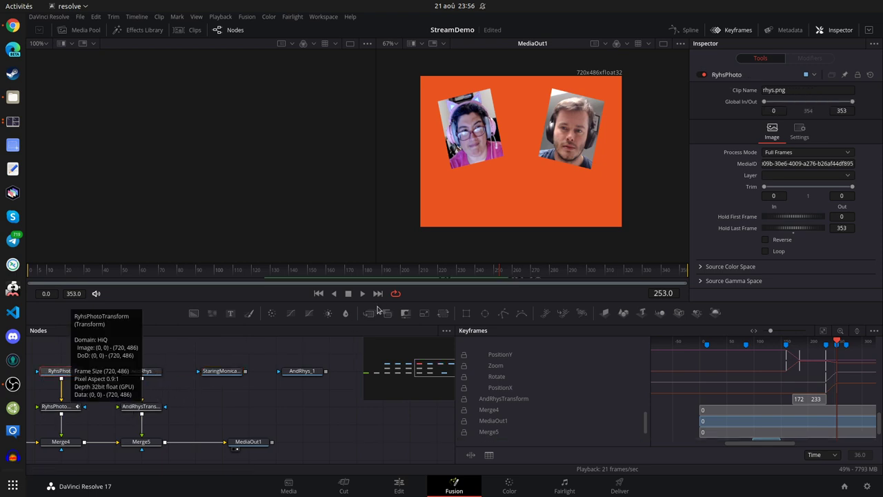
left_click(62, 406)
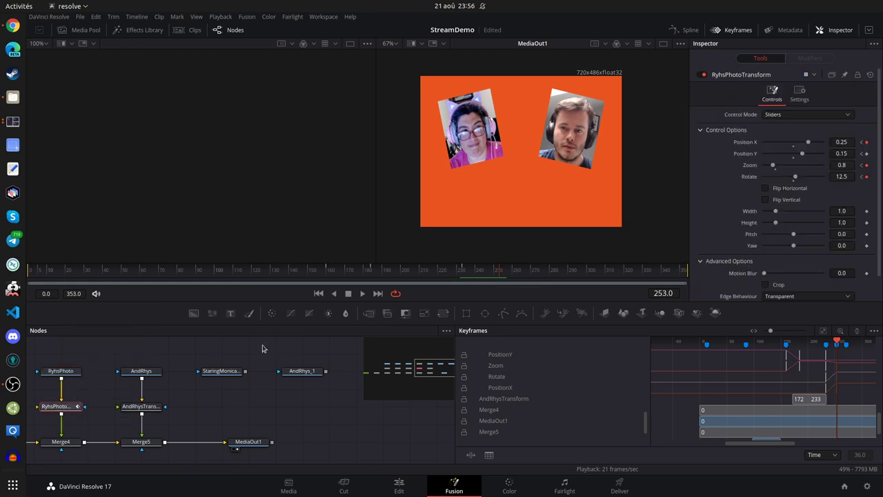
left_click_drag(497, 274, 533, 276)
left_click(407, 485)
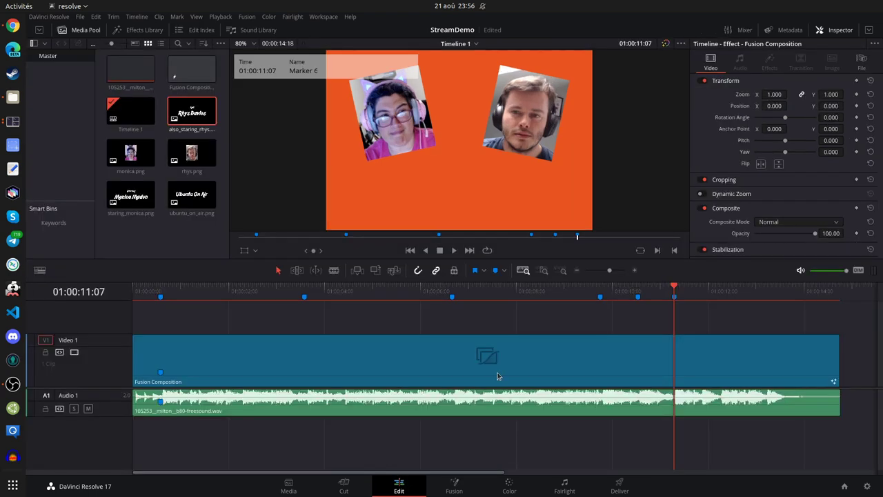
key("space")
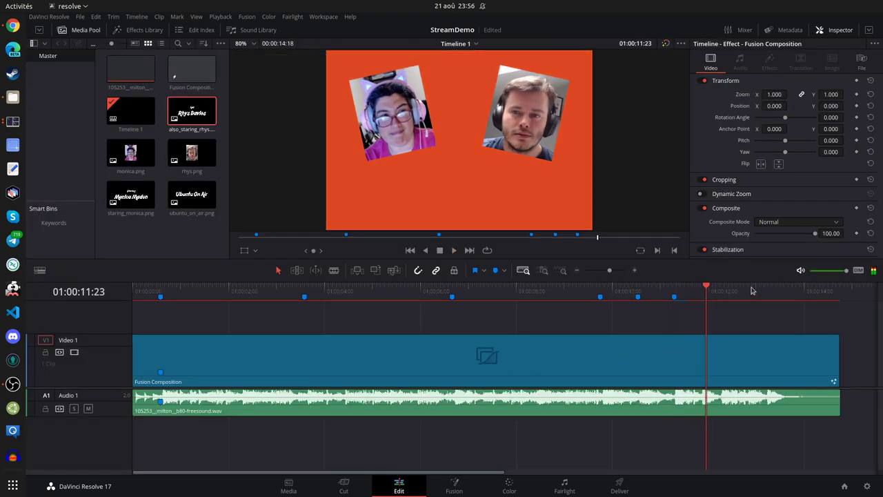
left_click_drag(708, 291, 576, 298)
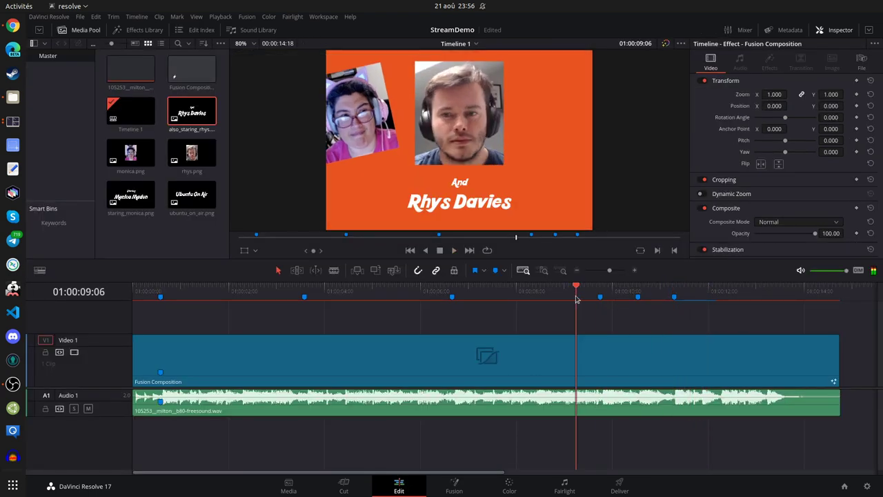
key("space")
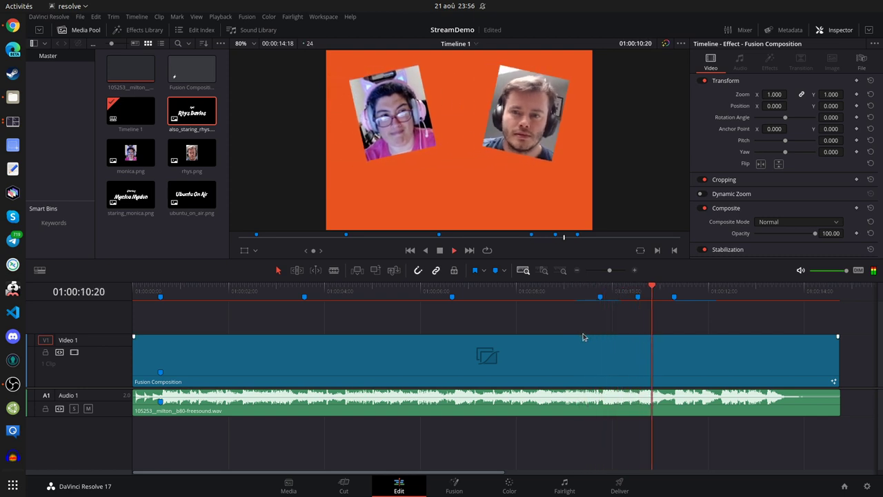
key("space")
mouse_move(655, 293)
left_mouse_down()
mouse_move(564, 295)
mouse_move(661, 295)
mouse_move(594, 294)
left_mouse_up()
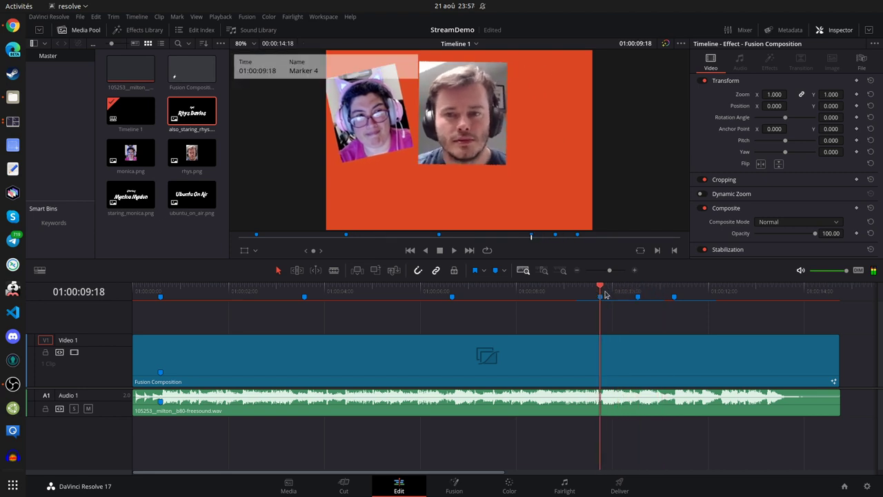
left_click(454, 486)
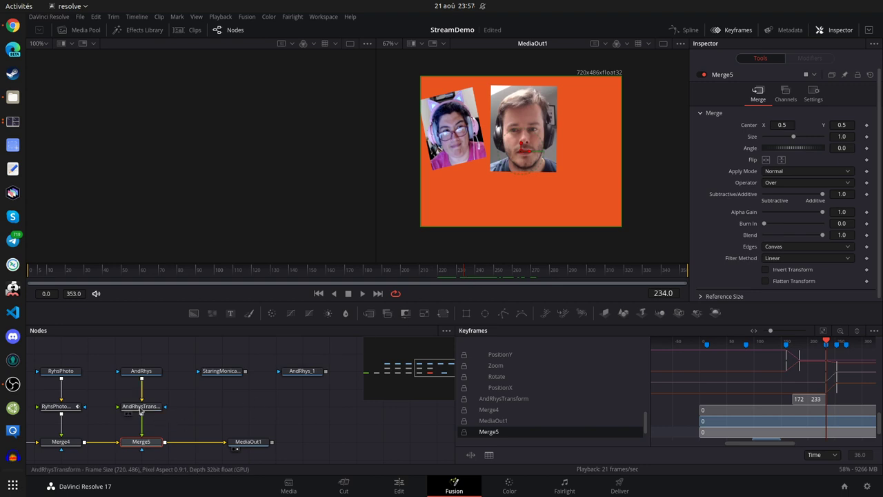
left_click(141, 410)
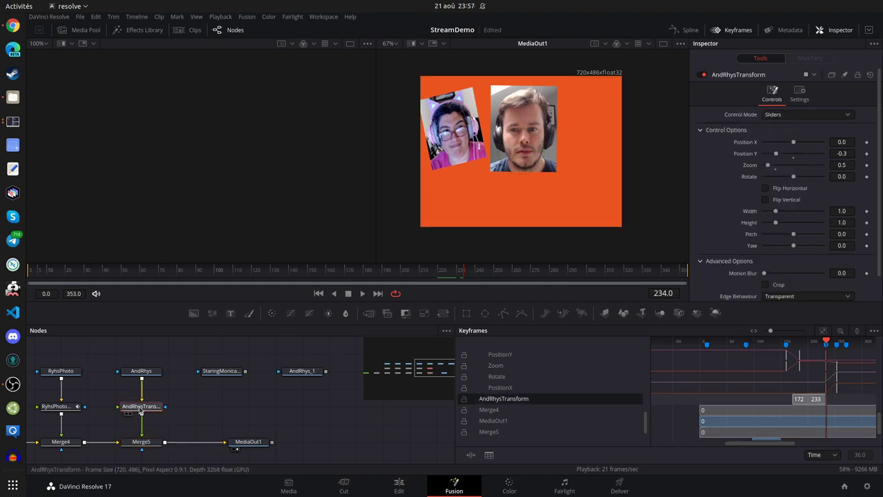
left_click(62, 407)
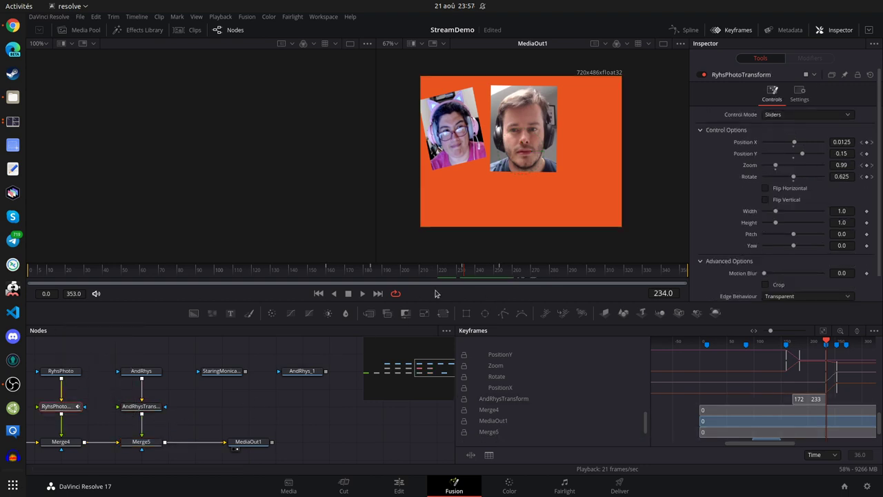
left_click_drag(467, 270, 328, 277)
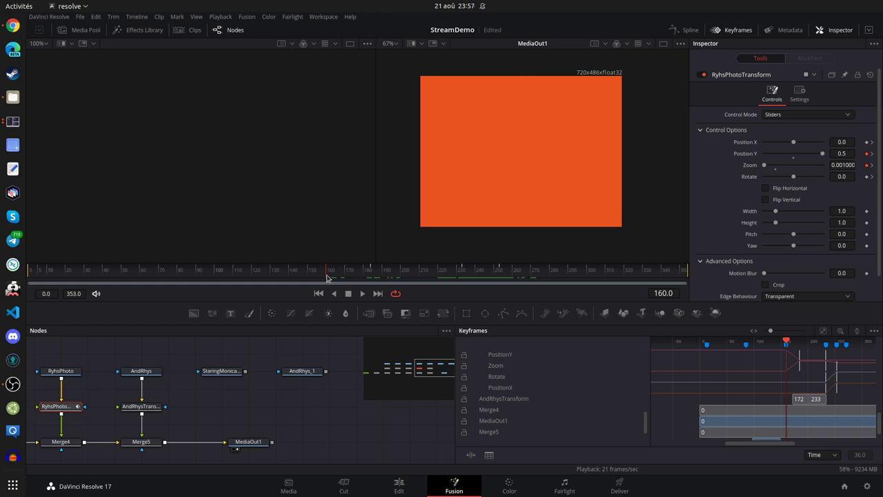
left_click_drag(328, 277, 499, 279)
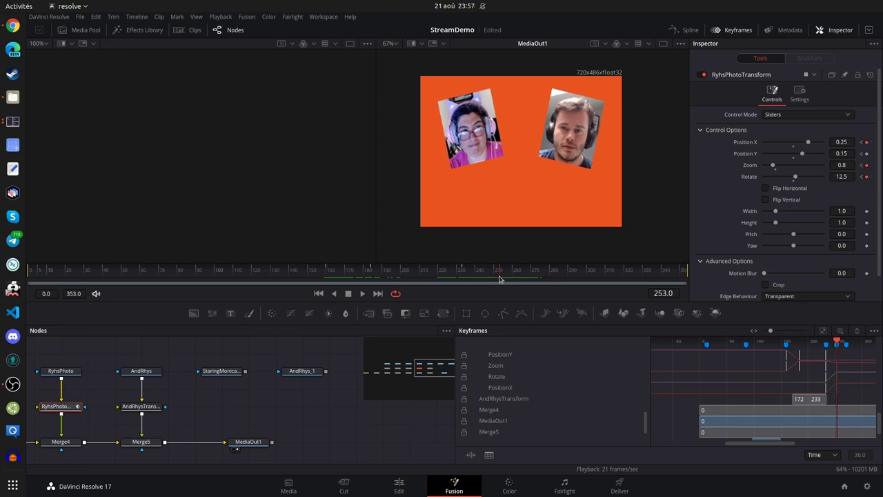
left_click_drag(500, 278, 534, 282)
Collapse the UbuntuOnAirTransform tracks and move Rhys's Zoom keyframe to frame 270.
scroll(523, 402, "up", 5)
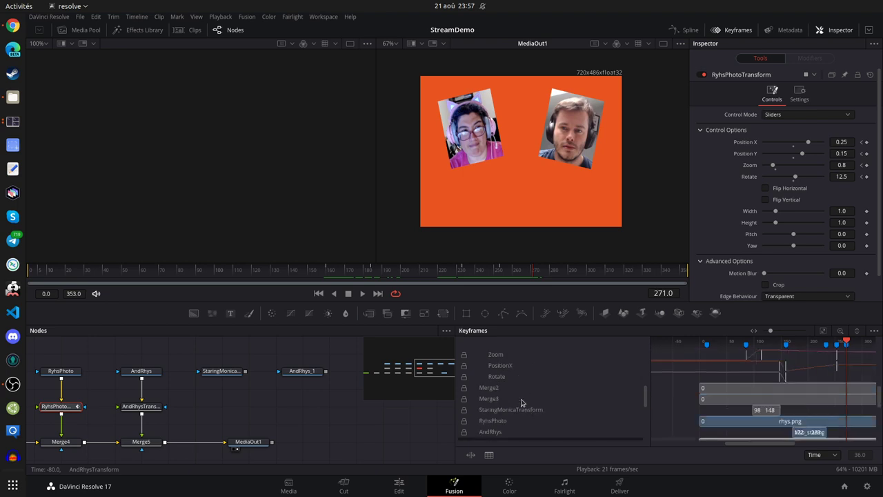
left_click(472, 366)
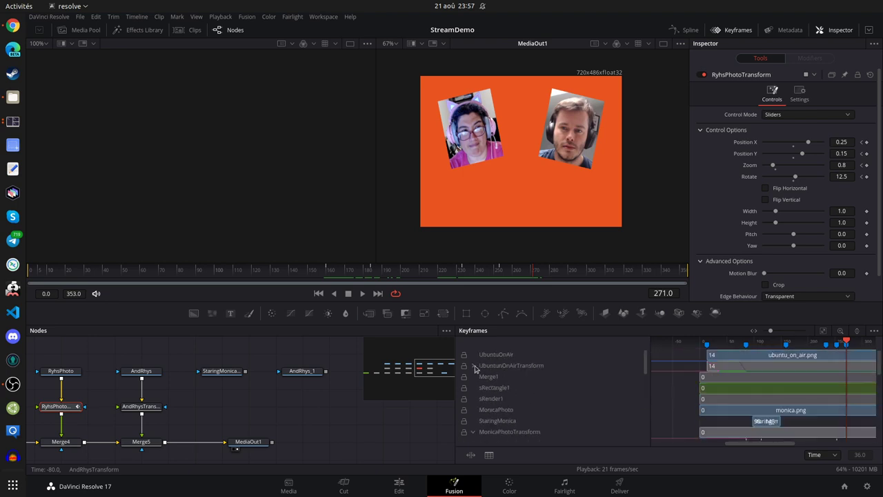
left_click_drag(252, 418, 148, 422)
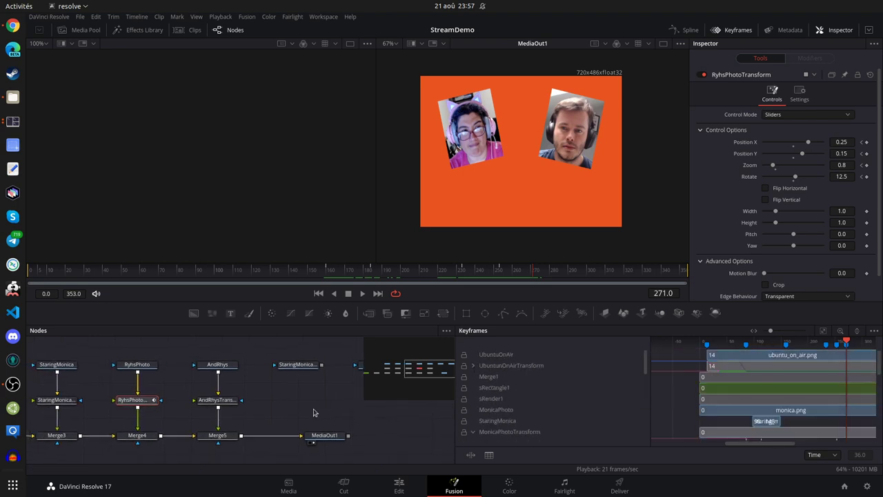
left_click_drag(90, 408, 216, 407)
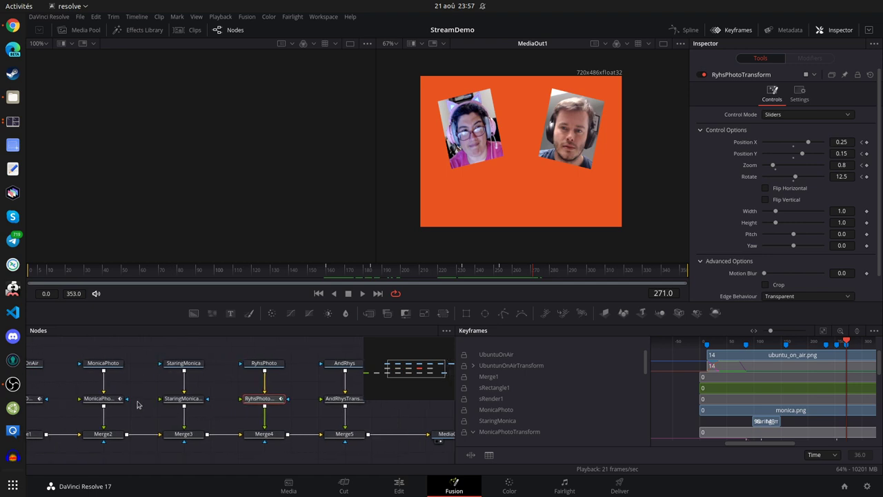
left_click_drag(138, 405, 150, 409)
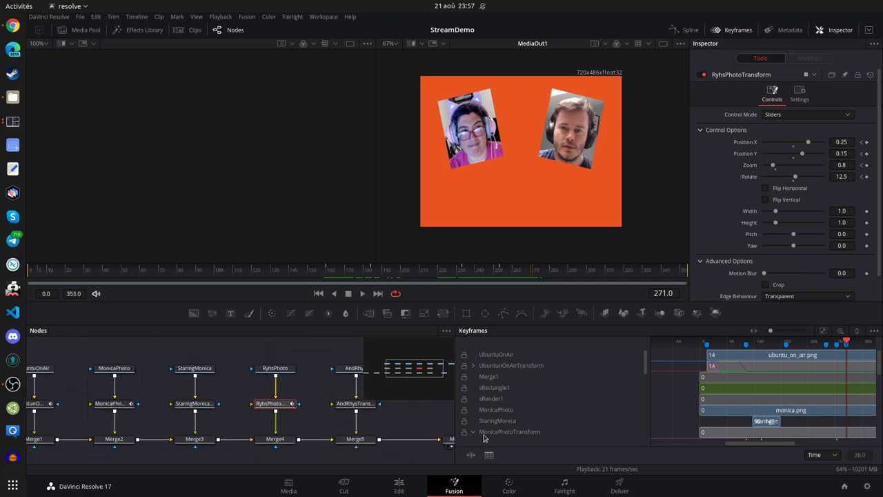
scroll(531, 400, "down", 4)
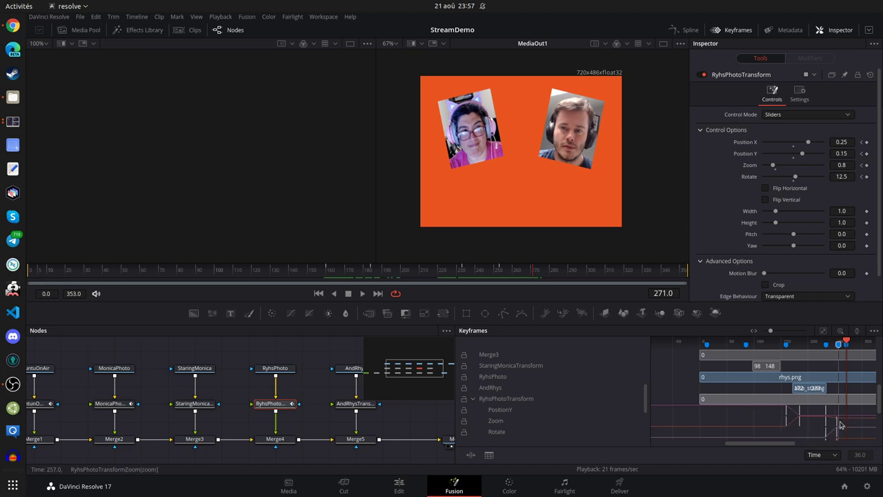
mouse_move(840, 424)
left_mouse_down()
mouse_move(847, 427)
mouse_move(833, 423)
mouse_move(846, 425)
left_mouse_up()
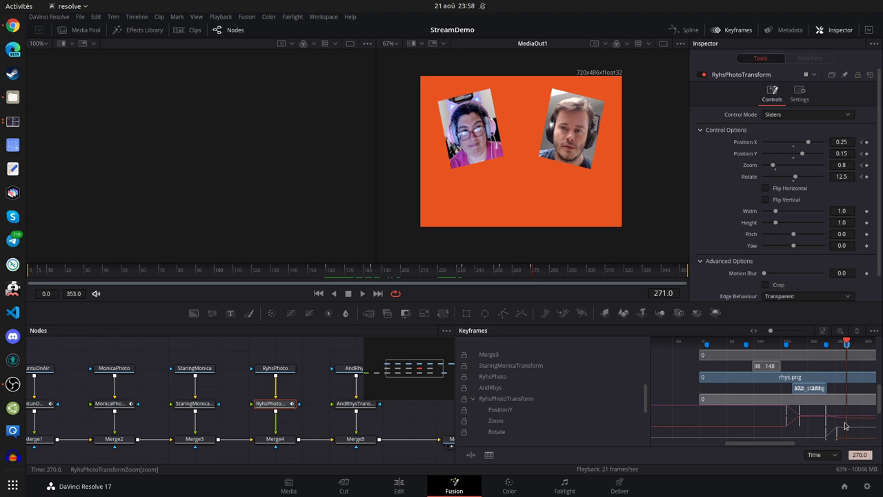
left_click(844, 433)
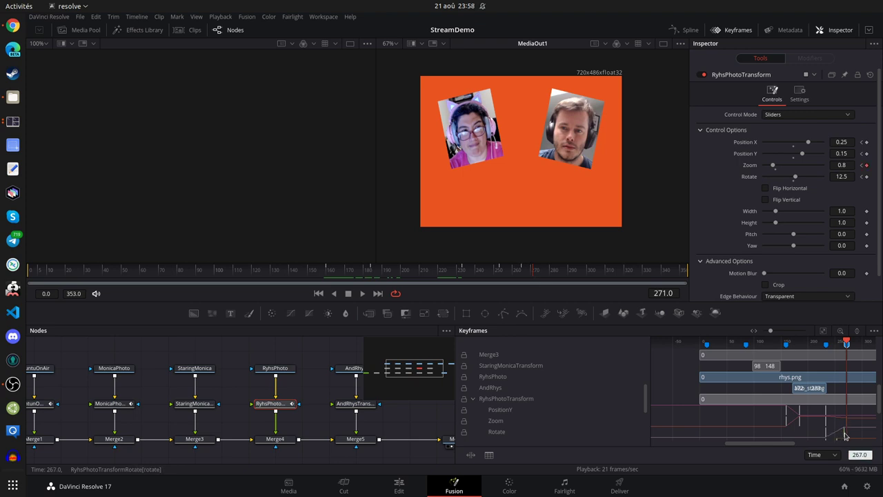
Widen the keyframe graph and drag Rhys's PositionX keyframe to frame 270, then preview.
scroll(821, 417, "down", 2)
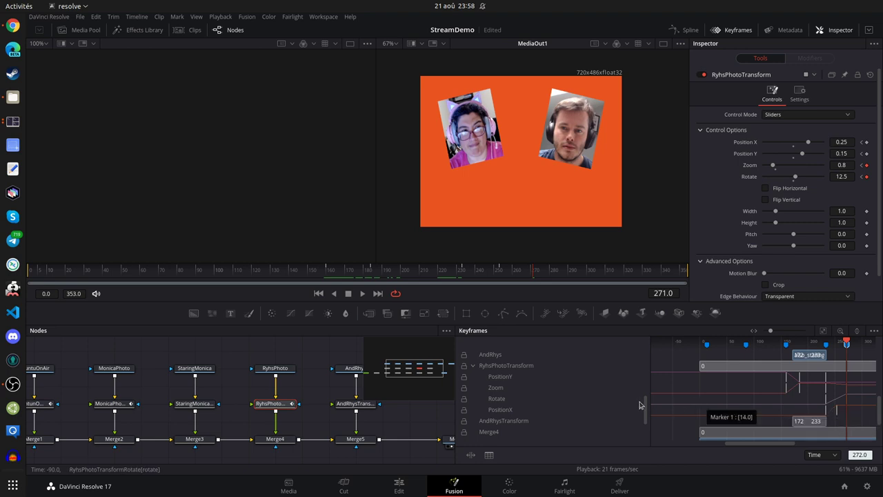
left_click_drag(645, 395, 567, 393)
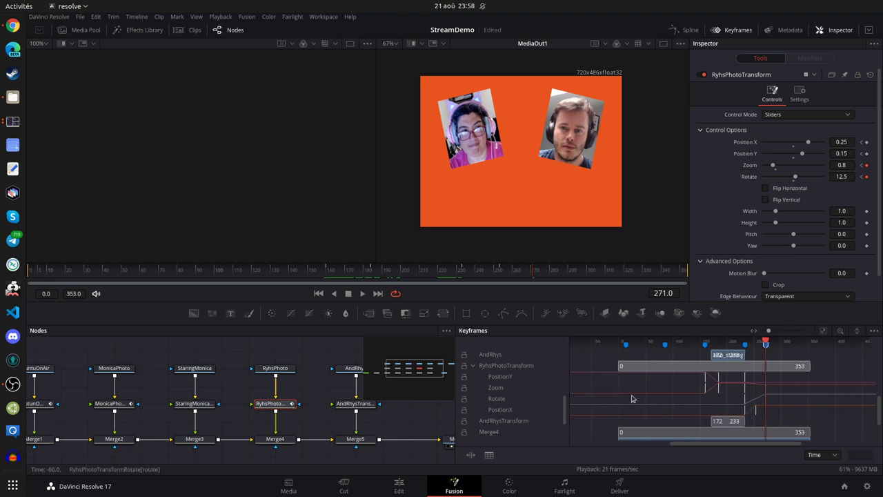
mouse_move(687, 448)
left_mouse_down()
mouse_move(583, 445)
mouse_move(714, 443)
mouse_move(684, 443)
left_mouse_up()
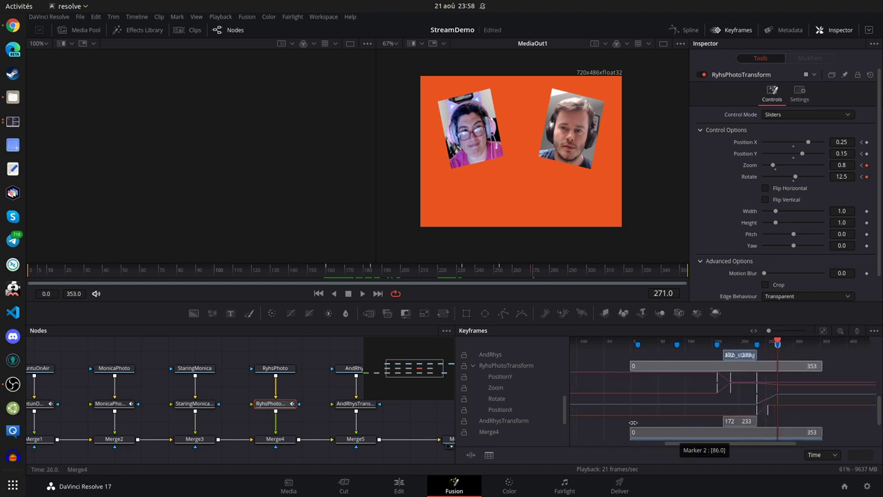
left_click_drag(571, 391, 593, 390)
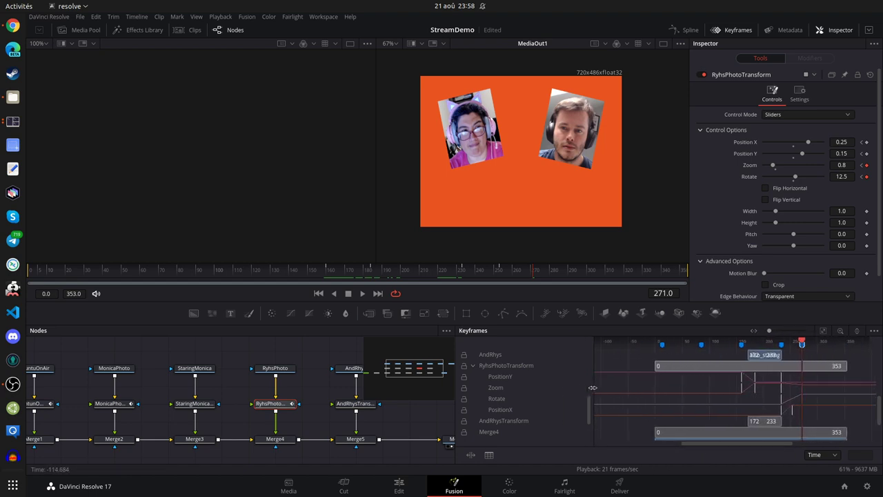
left_click(793, 415)
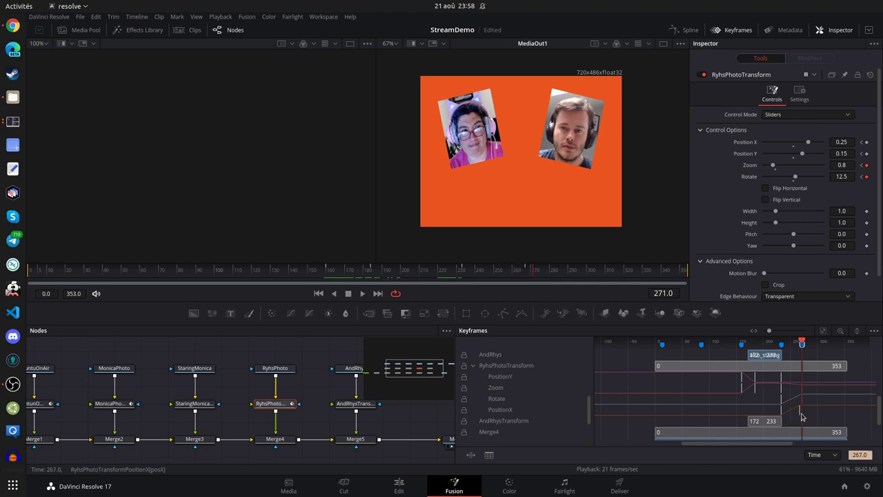
left_click_drag(800, 415, 803, 416)
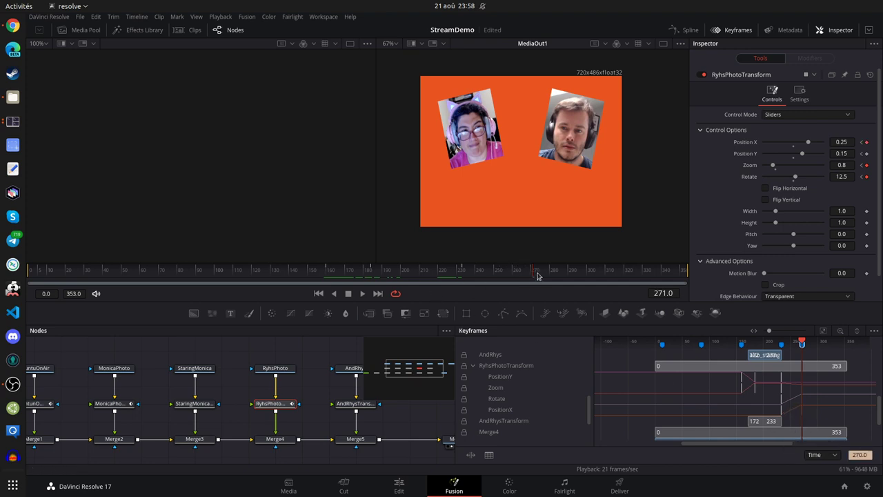
left_click_drag(536, 276, 351, 295)
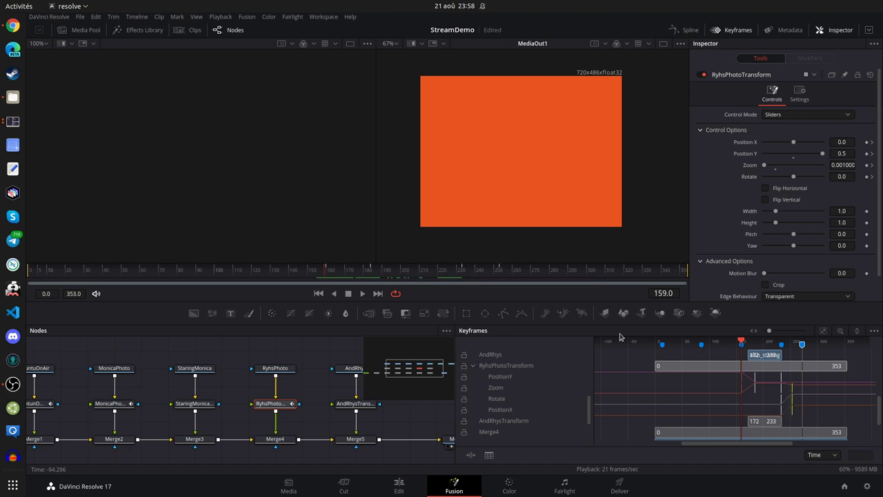
Show MonicaPhotoTransform's curves and copy its PositionX keyframe value at frame 159.
left_click(474, 365)
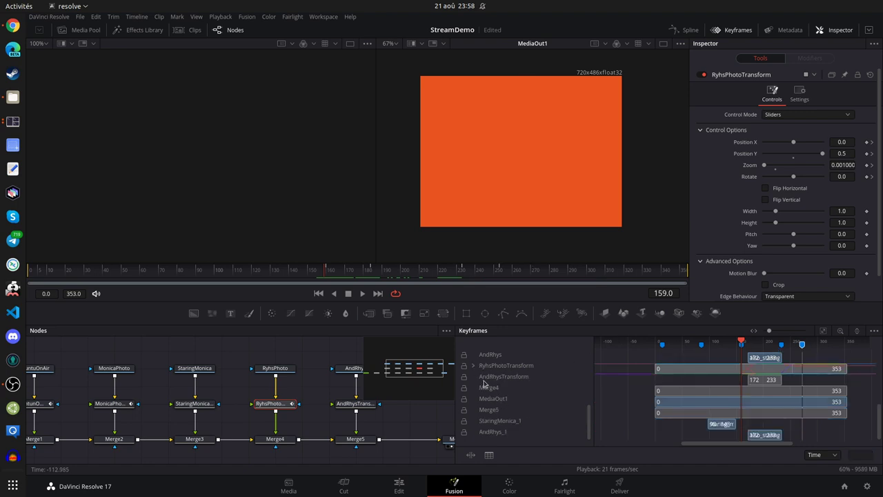
scroll(485, 384, "up", 3)
left_click(473, 366)
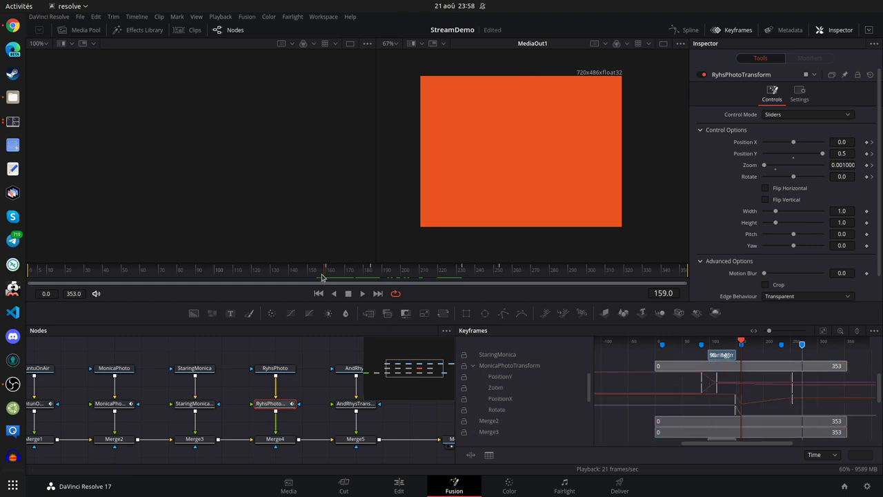
mouse_move(327, 273)
left_mouse_down()
mouse_move(354, 282)
mouse_move(327, 283)
left_mouse_up()
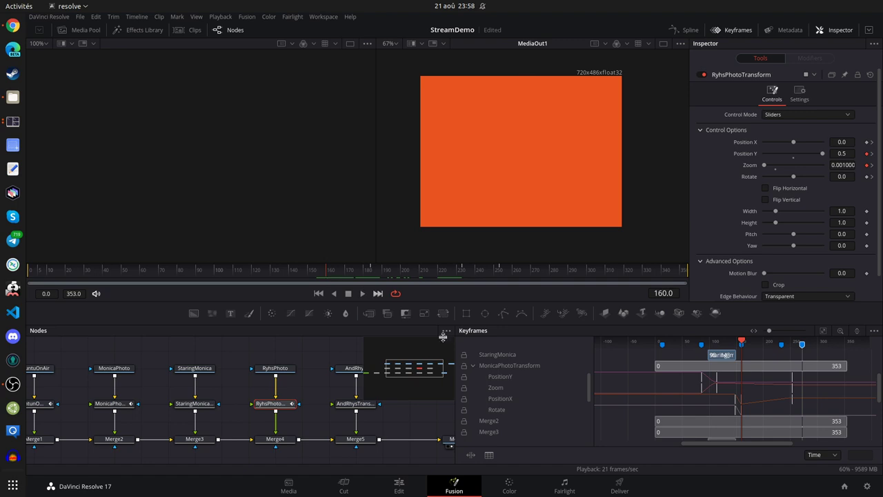
left_click(743, 399)
right_click(743, 399)
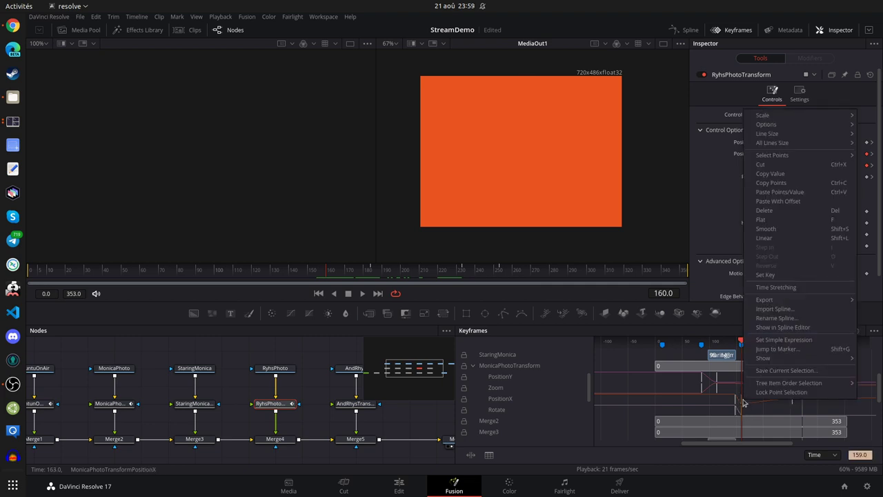
left_click(783, 180)
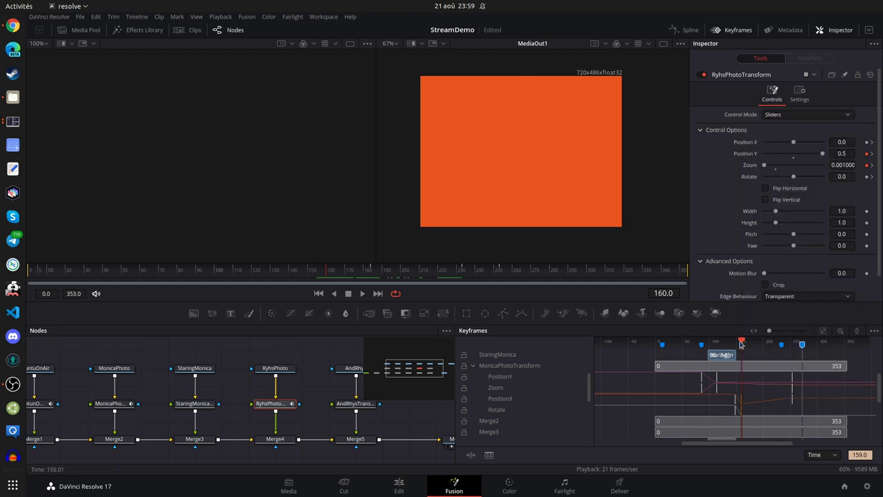
Paste that PositionX value as a new keyframe at frame 253 and preview the start.
left_click_drag(740, 344, 793, 347)
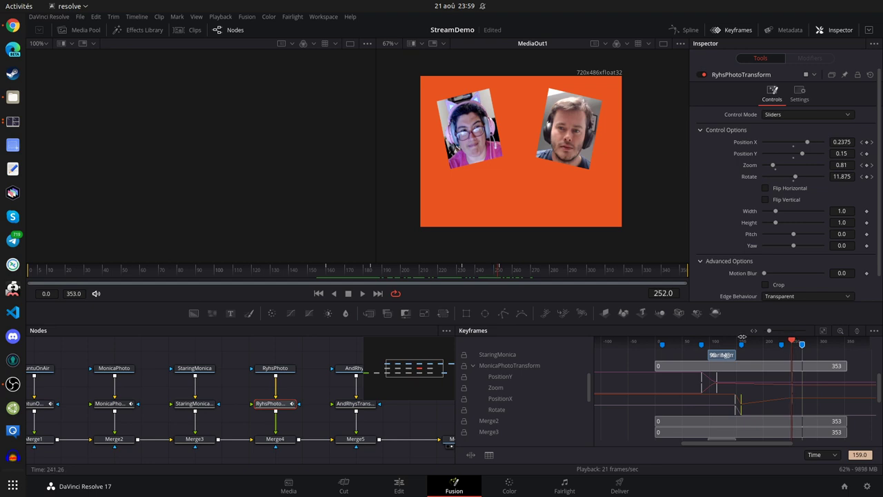
key("Right")
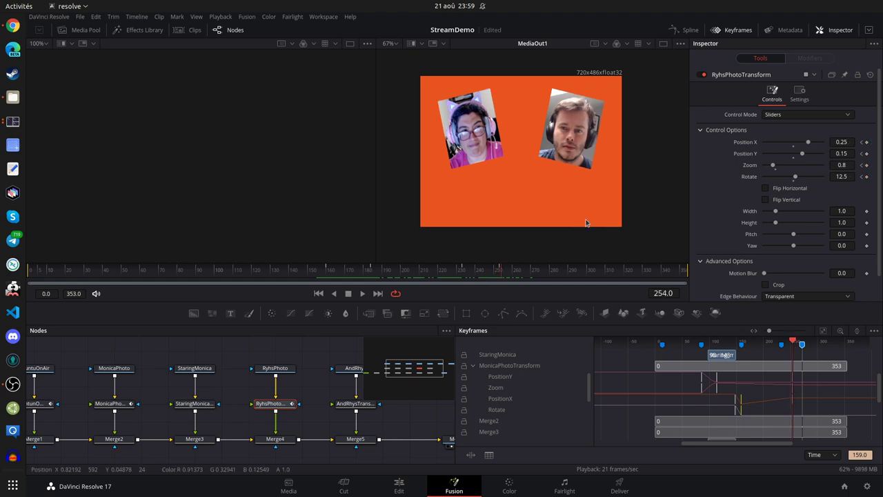
key("Left")
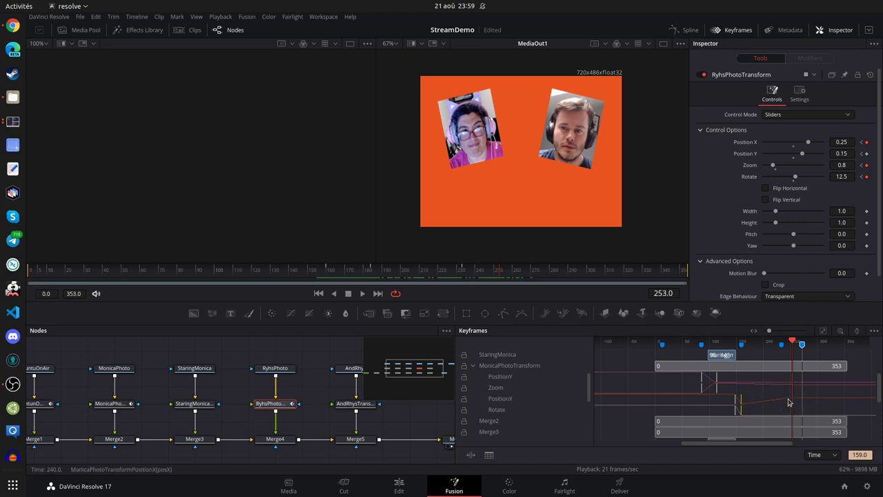
right_click(788, 407)
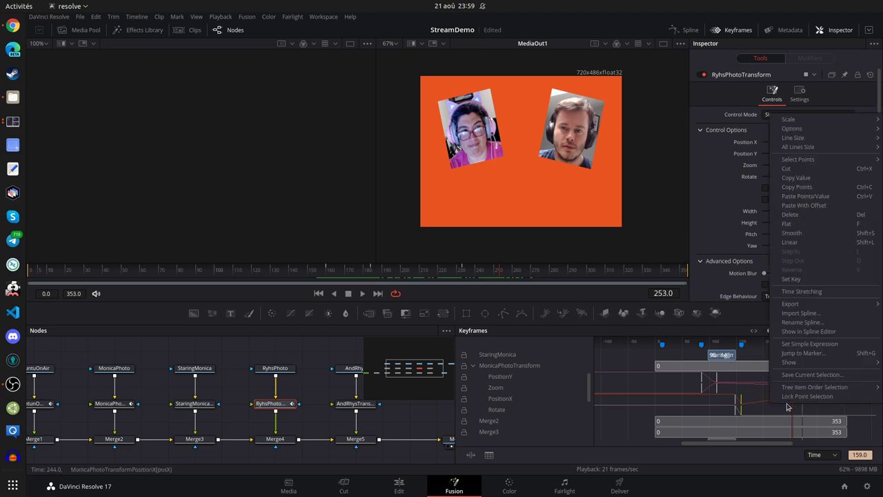
left_click(806, 197)
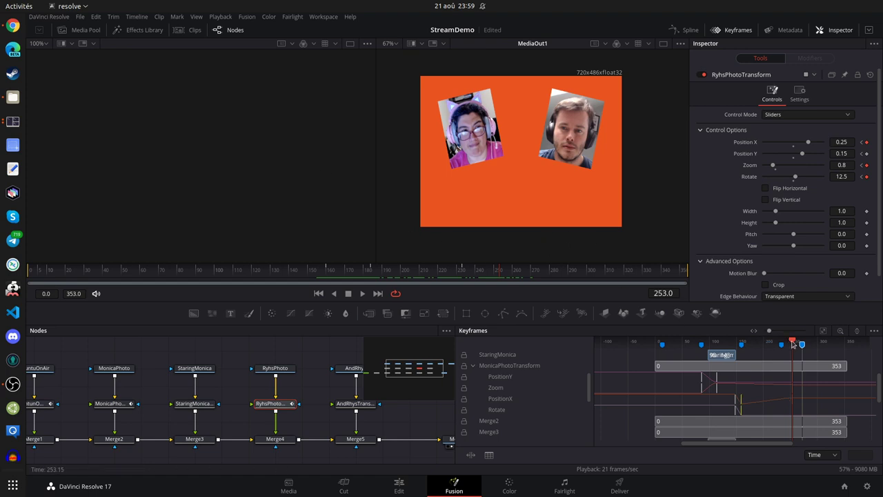
left_click_drag(794, 344, 741, 345)
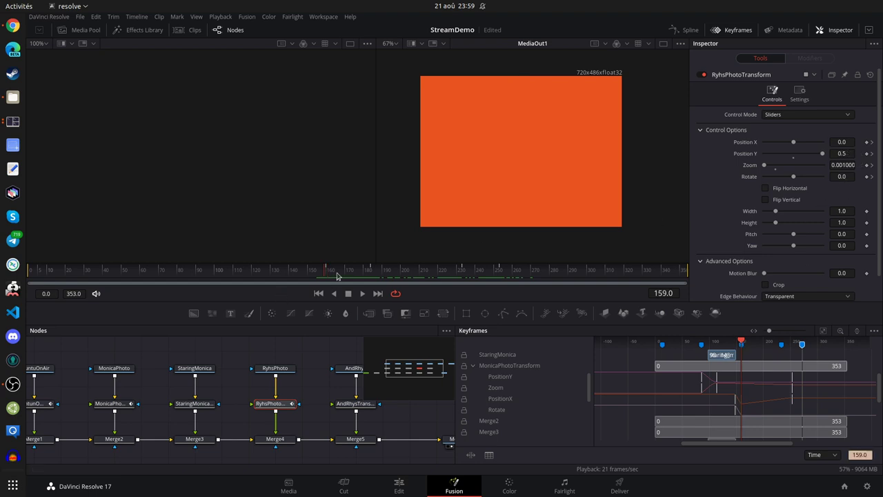
Scrub from frame 160 through the photo animation, then change Rhys Position Y to 0.5.
left_click_drag(326, 272, 328, 272)
left_click_drag(328, 272, 503, 276)
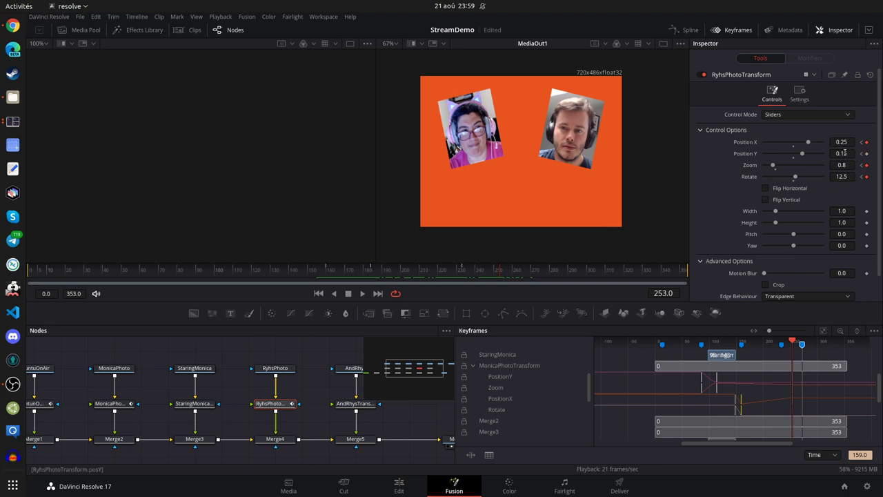
left_click(841, 153)
key("BackSpace")
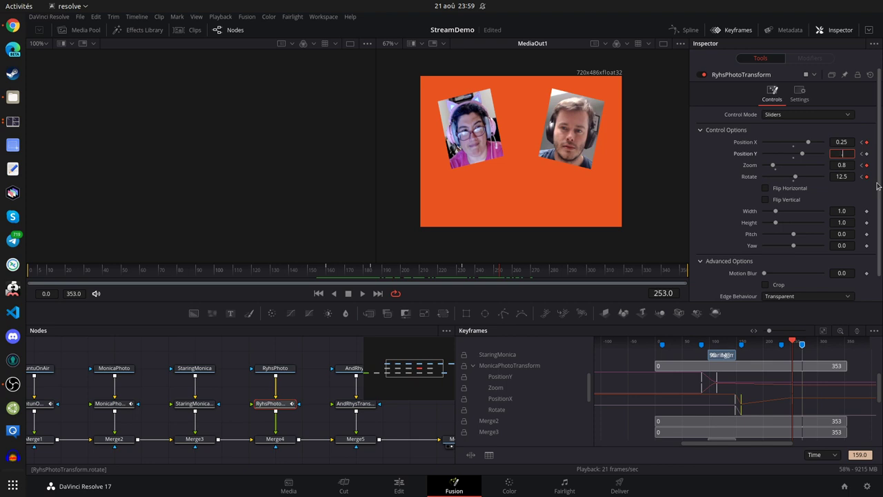
key("Tab")
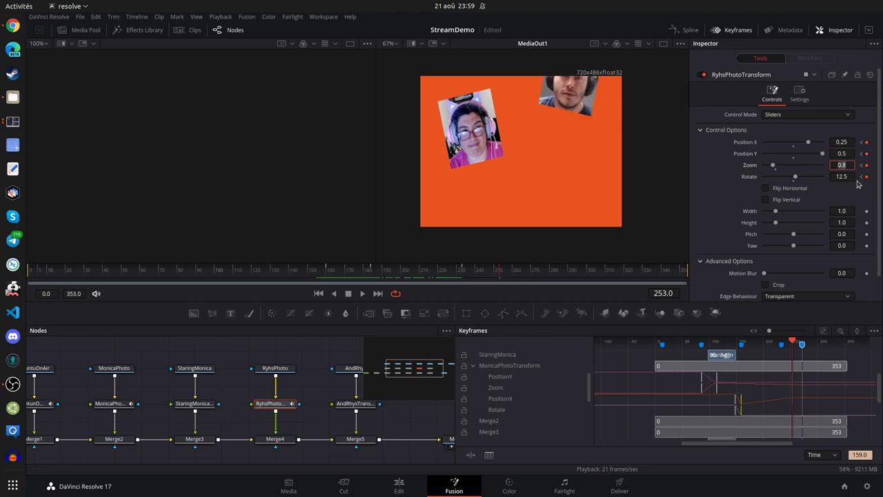
Undo the change to keep Rhys at Y 0.15, and select MonicaPhotoTransform to show its settings.
left_click(723, 172)
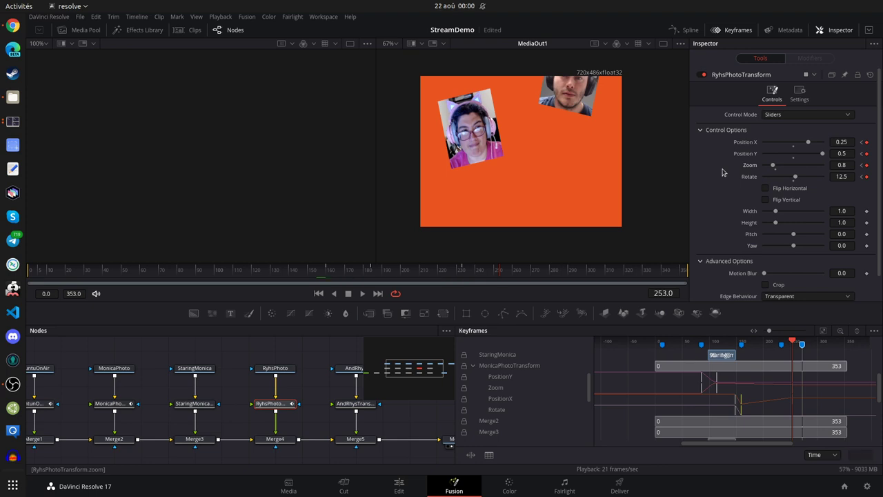
key("ctrl+z")
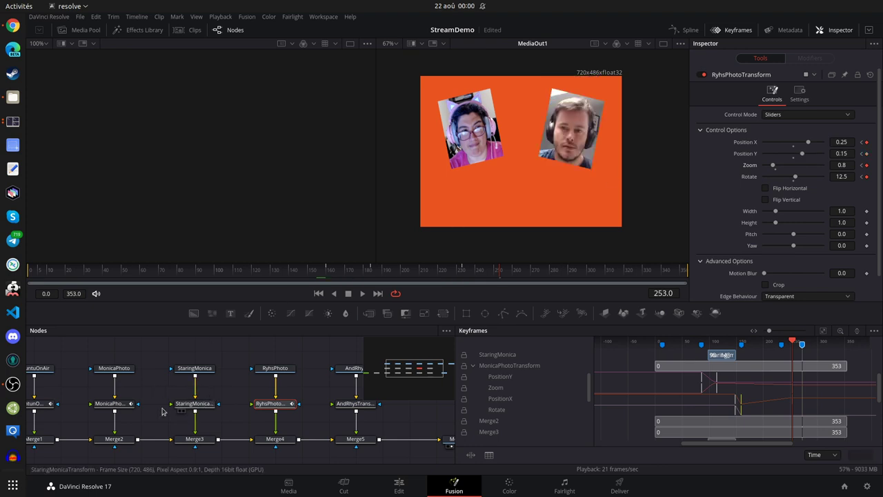
left_click(117, 405)
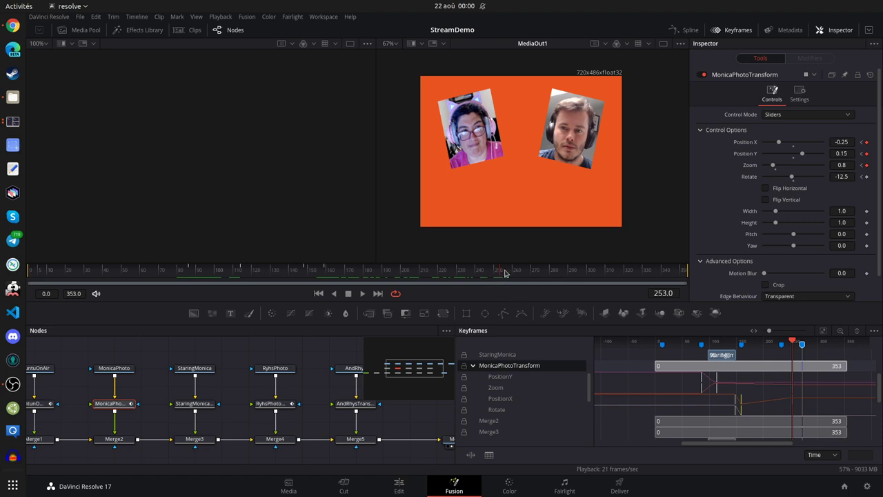
left_click_drag(500, 273, 324, 273)
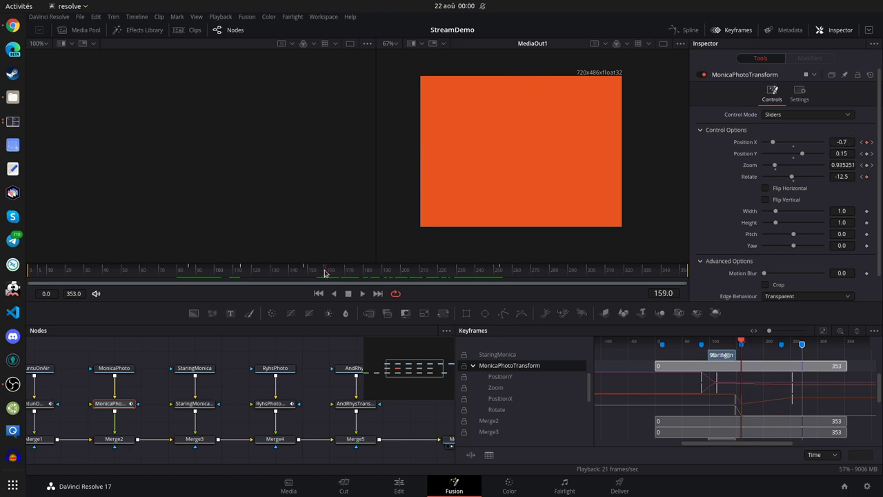
left_click_drag(325, 274, 498, 273)
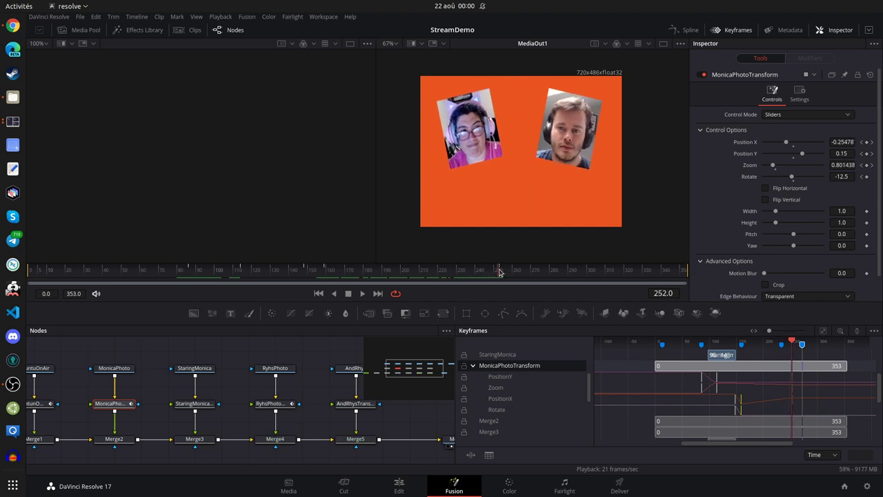
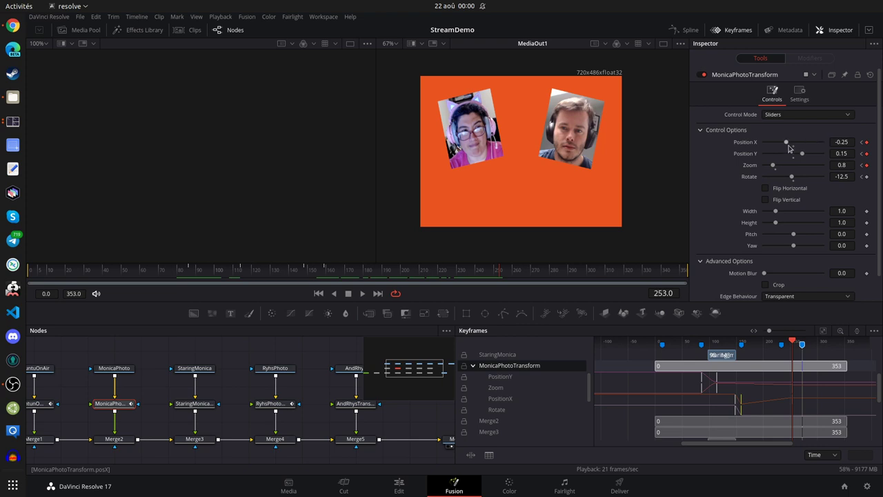
Keyframe the left photo's Position X at -0.7 on frame 253, then advance to frame 271.
left_click(850, 143)
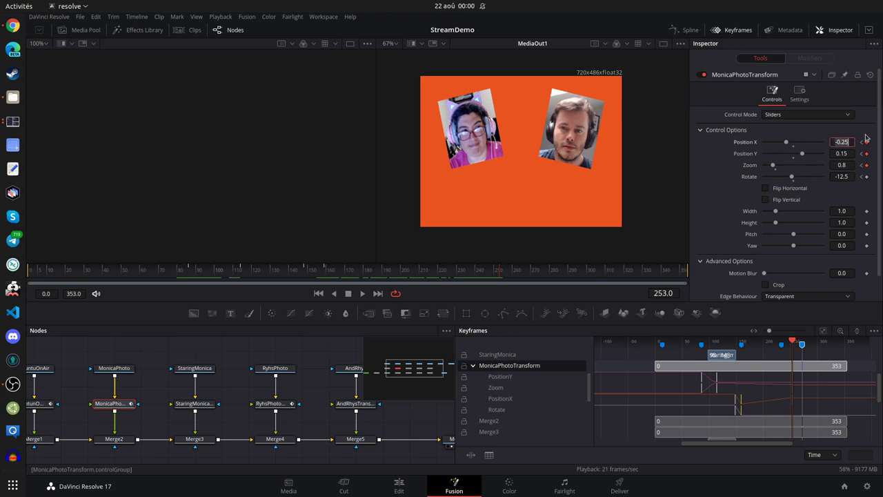
key("BackSpace")
type("-.7")
key("Tab")
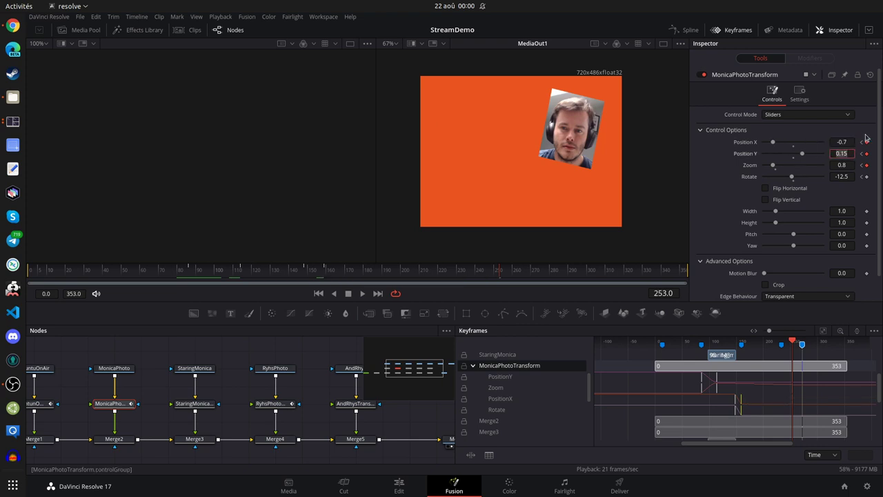
left_click(851, 165)
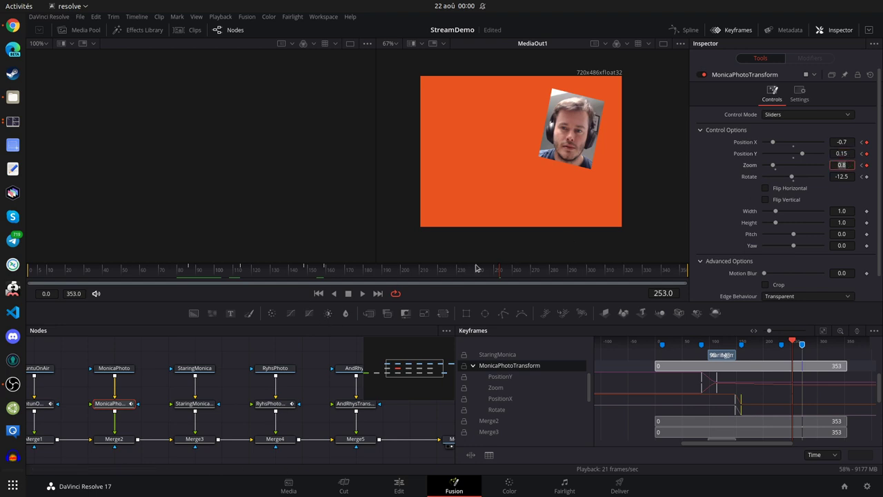
left_click_drag(500, 274, 532, 271)
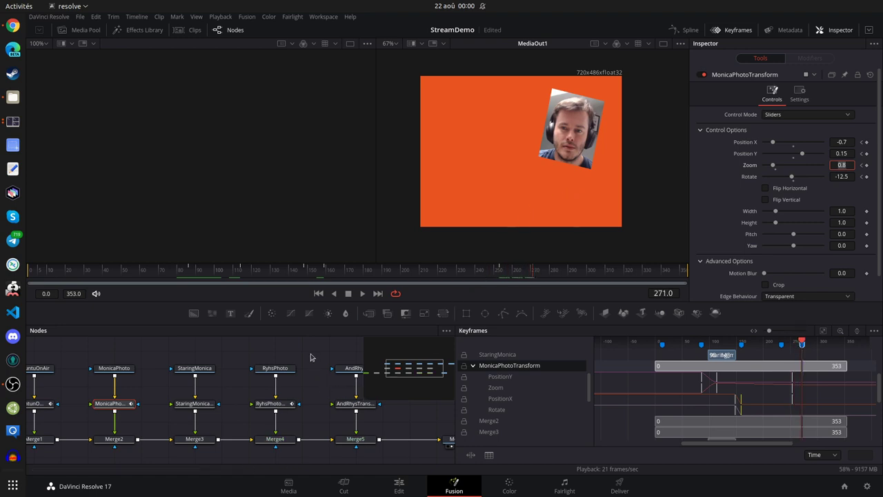
left_click_drag(307, 364, 269, 354)
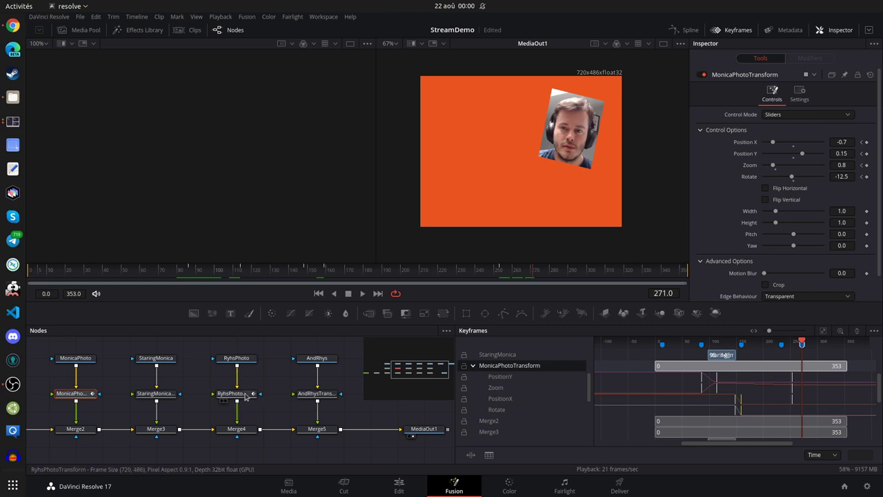
Keyframe the left photo's Position X back to -0.25 at frame 271.
left_click(234, 393)
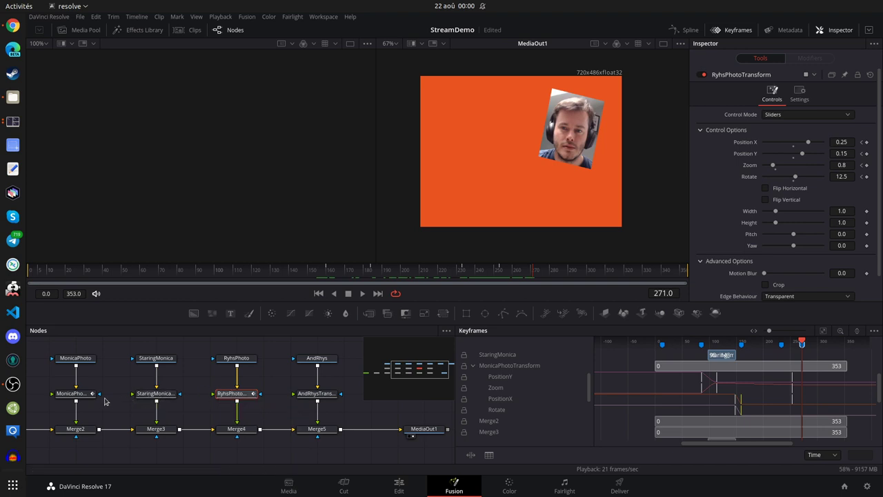
left_click(76, 393)
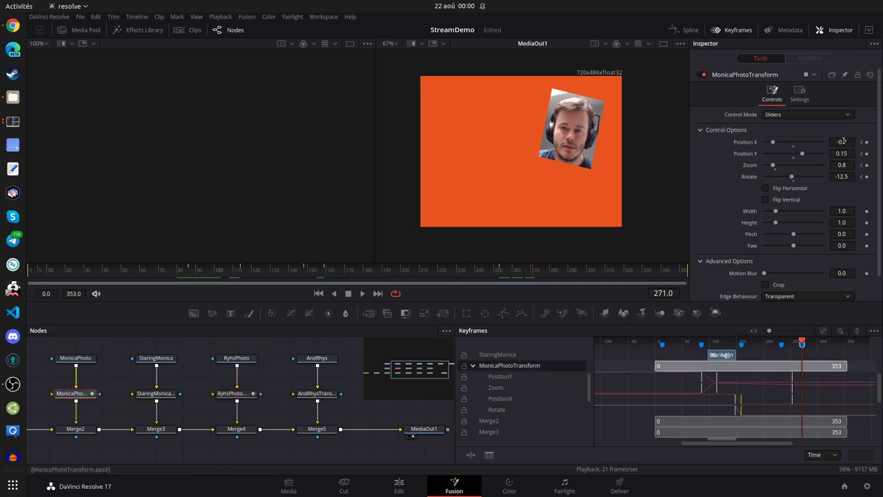
left_click(842, 141)
type("-0.25")
key("Tab")
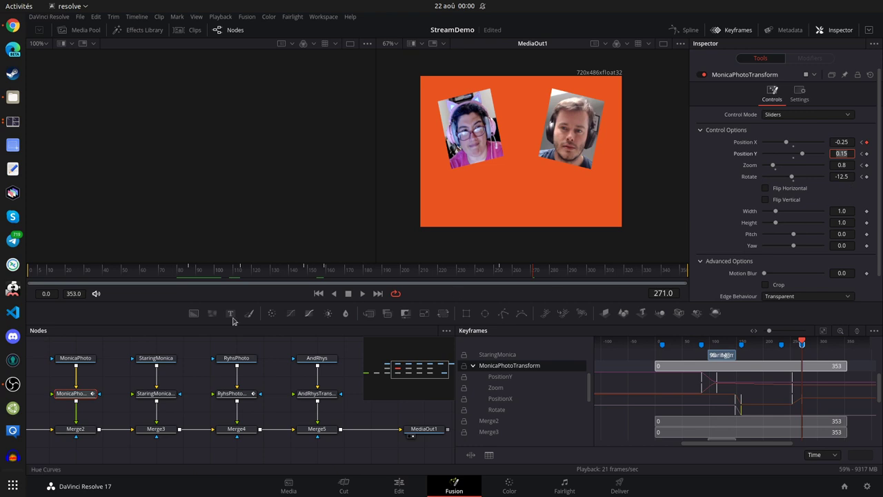
left_click(207, 268)
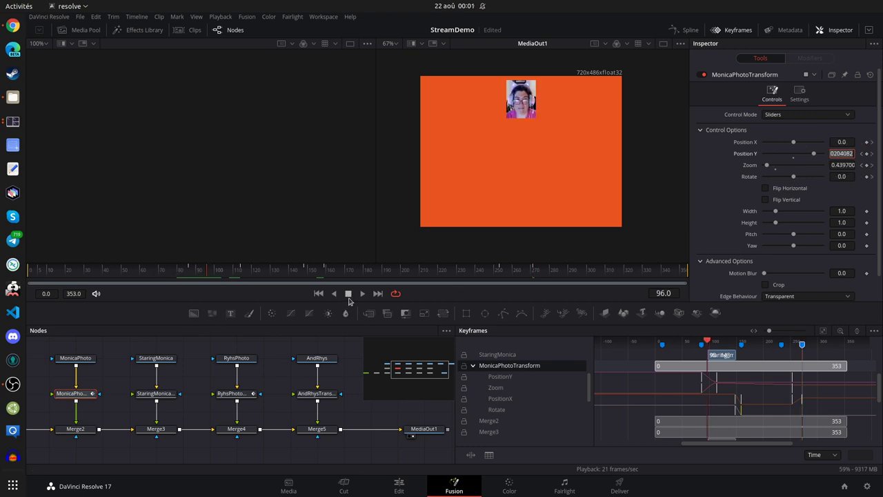
Play and scrub the title animation through frame 253, then return to the Edit page.
left_click(362, 294)
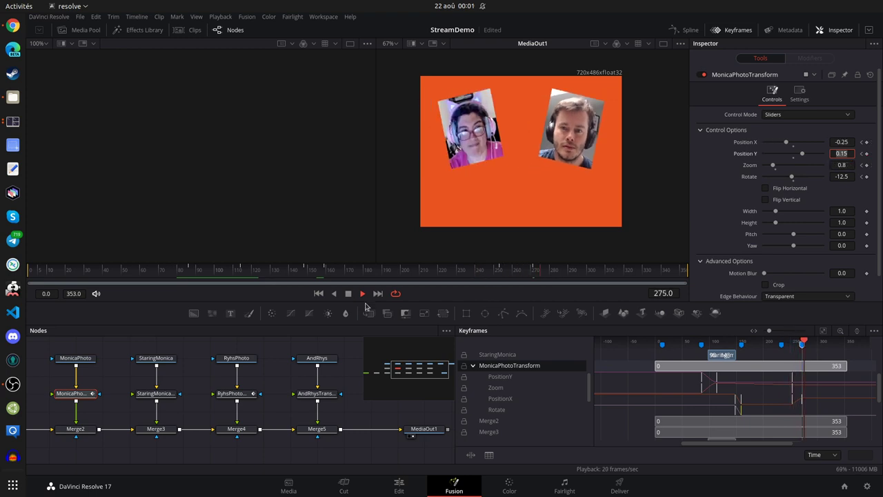
left_click(312, 271)
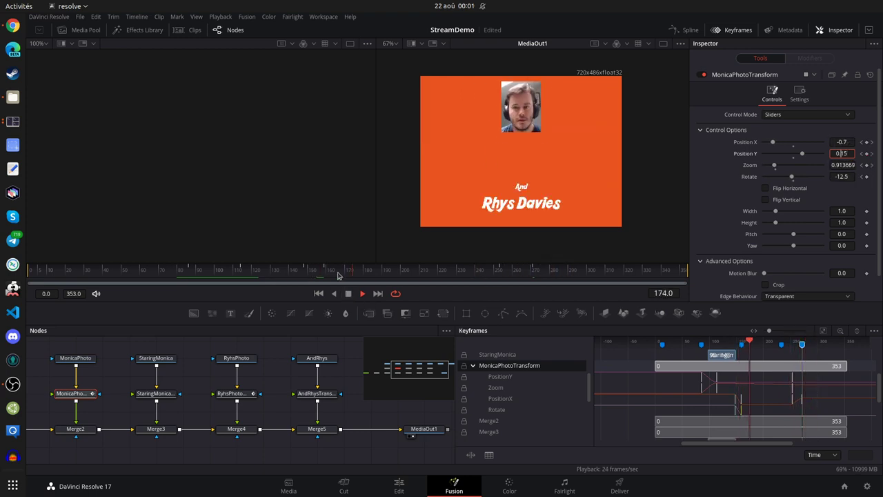
left_click(349, 291)
left_click_drag(363, 274, 241, 283)
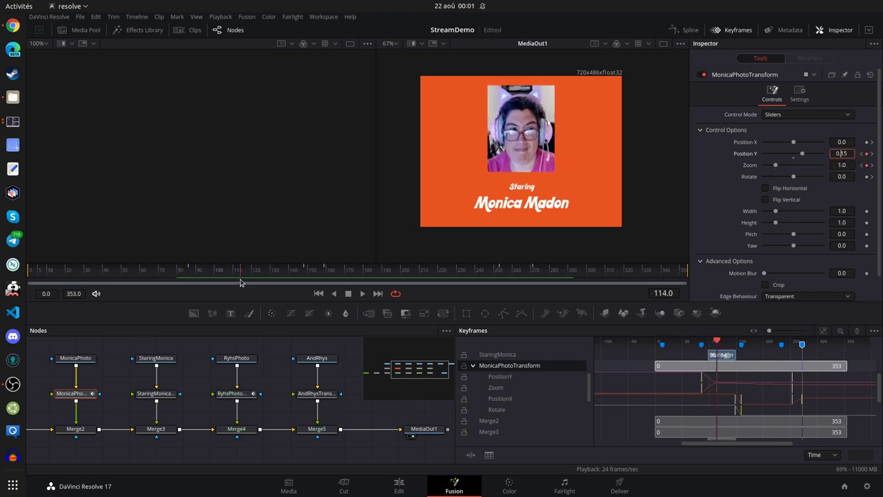
left_click_drag(241, 283, 324, 278)
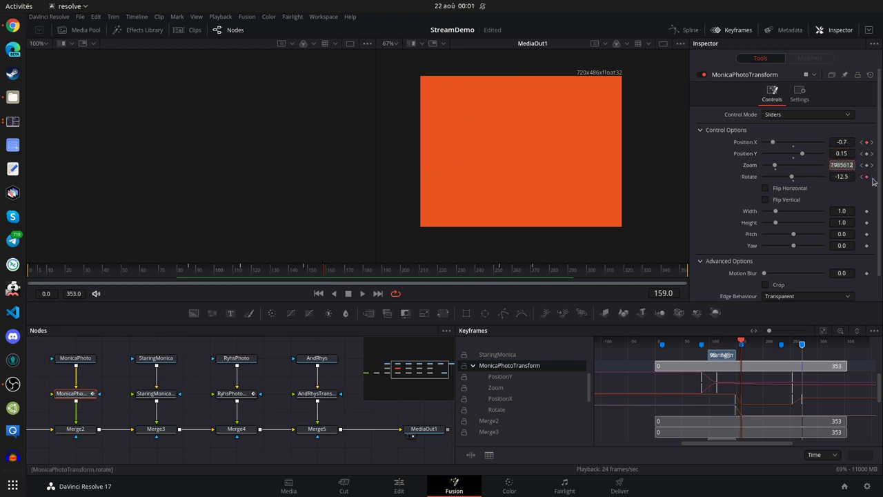
key("Tab")
left_click(336, 271)
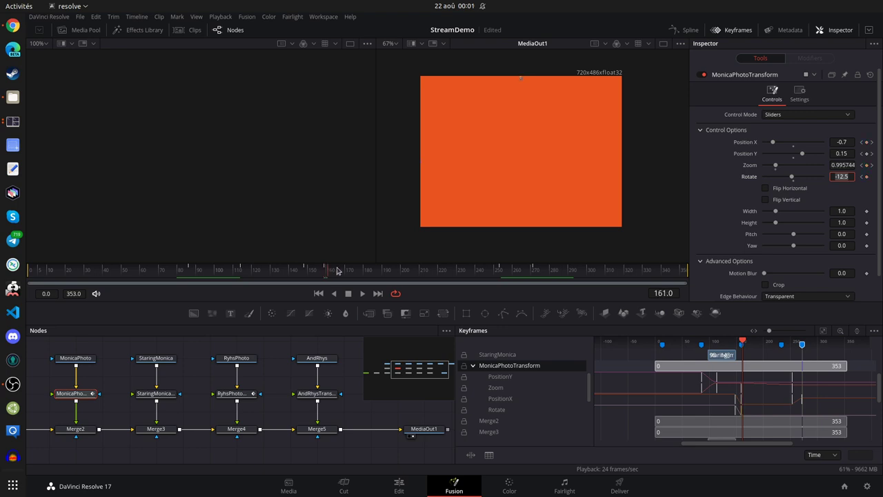
left_click_drag(338, 271, 533, 277)
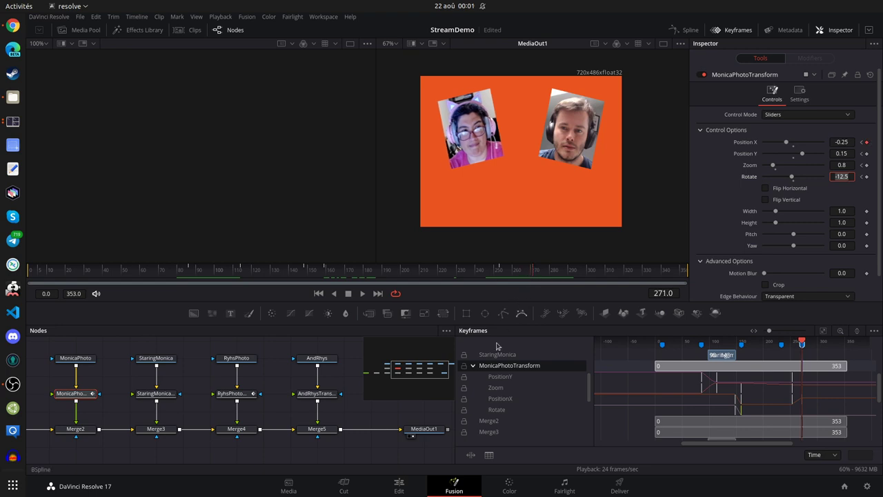
left_click_drag(807, 388, 677, 388)
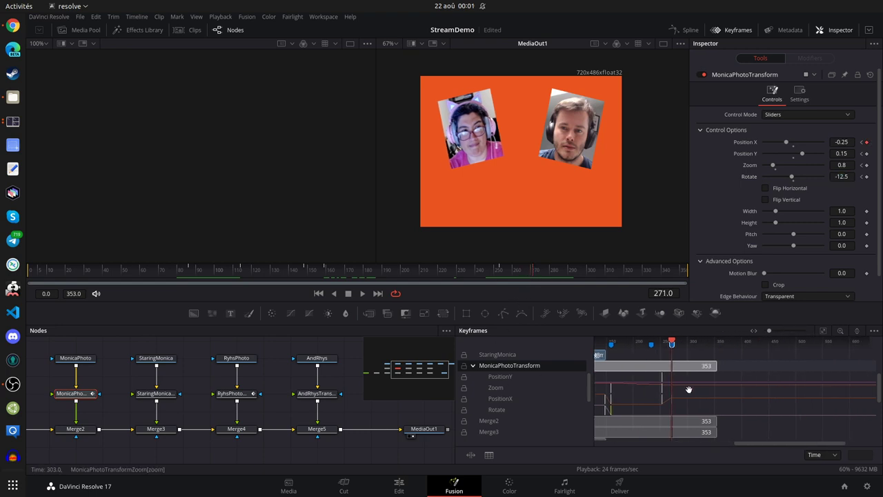
left_click(403, 485)
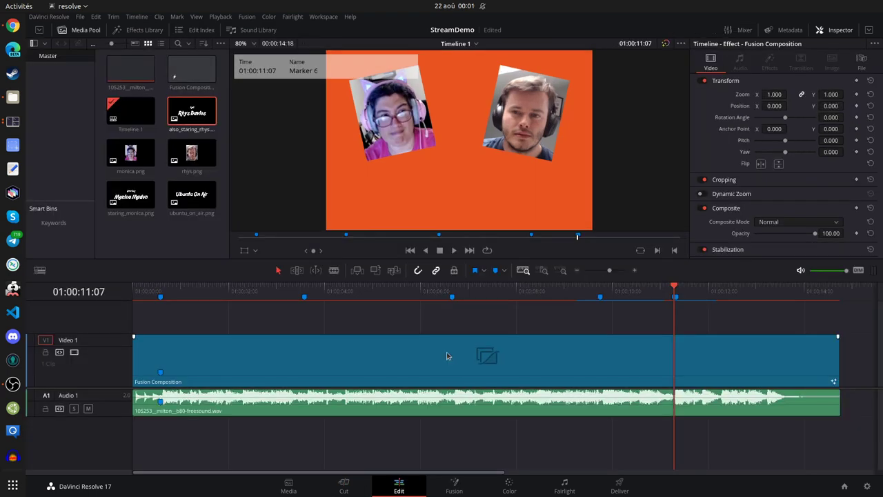
Play the Edit timeline and add a marker at 01:00:12:06.
key("space")
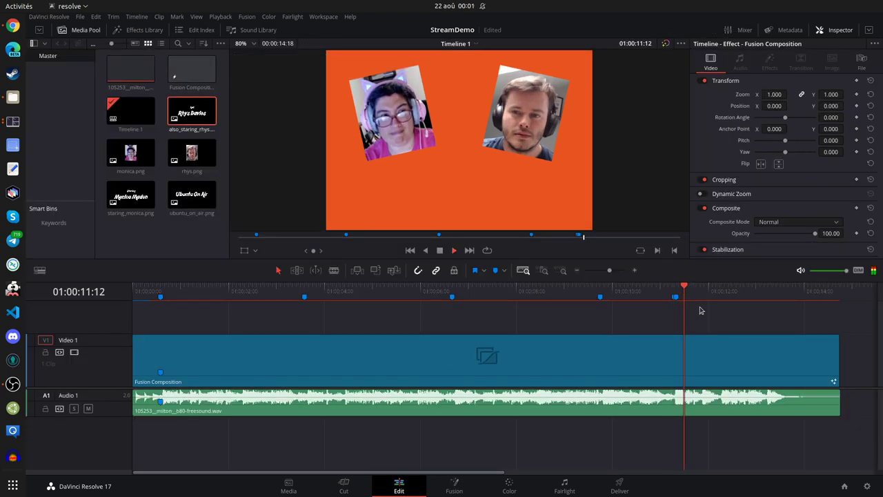
left_click_drag(704, 294, 548, 317)
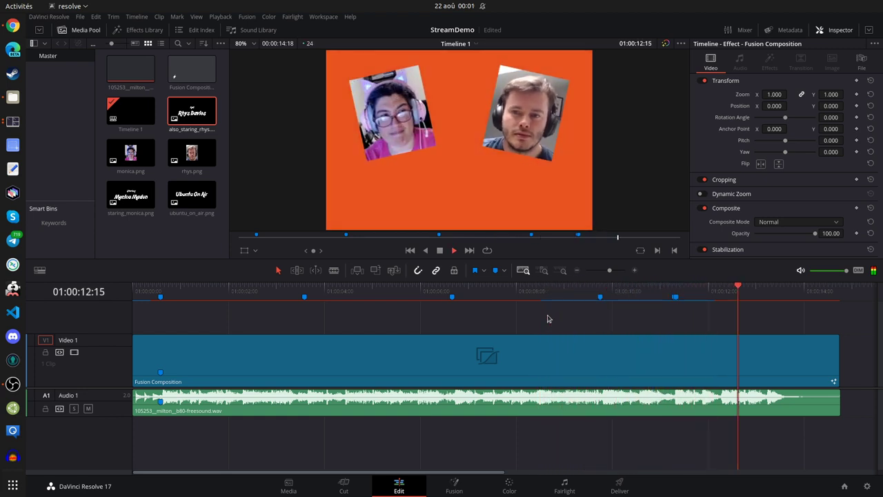
left_click_drag(794, 292, 721, 297)
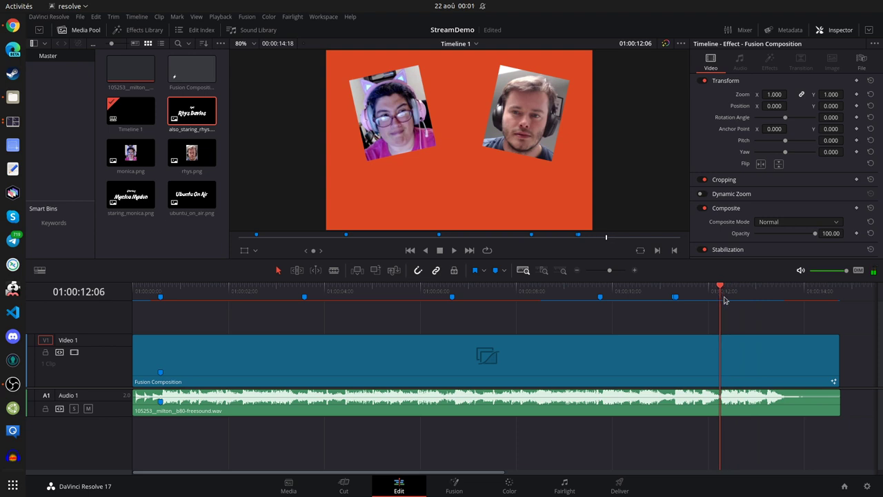
key("m")
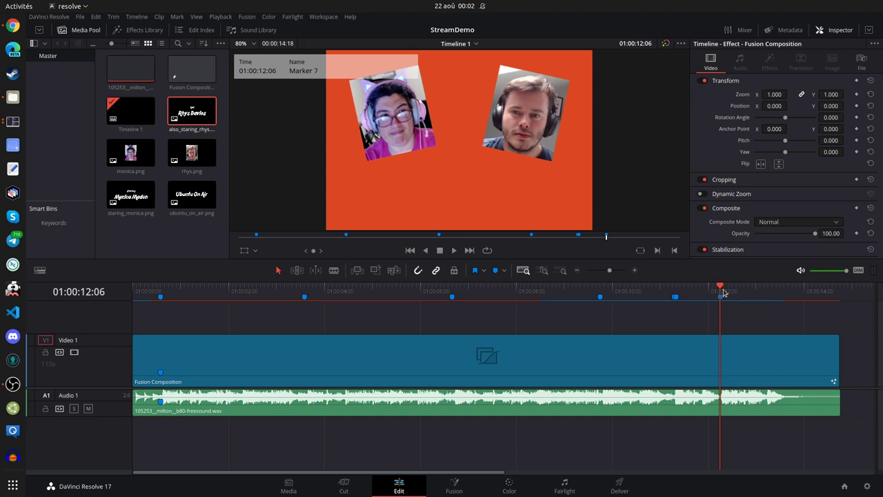
Add markers at 01:00:12:11 and 01:00:12:16, save the project, and go back to Fusion.
left_click(643, 291)
key("space")
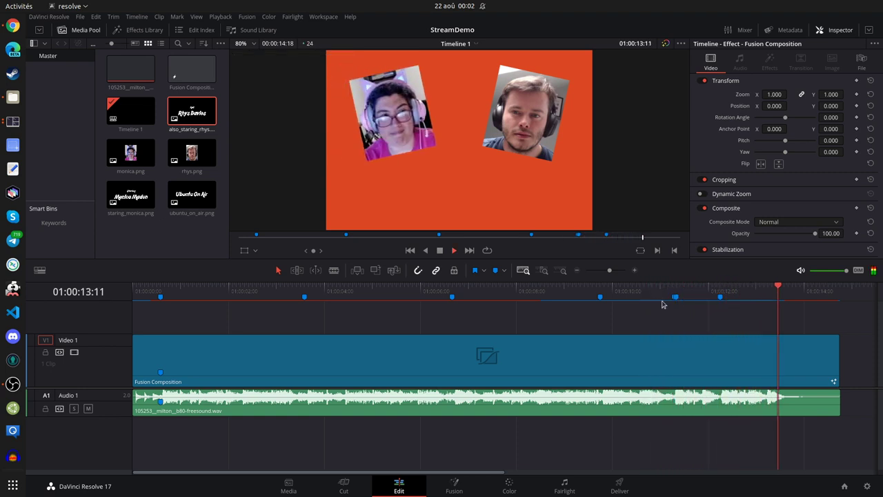
key("space")
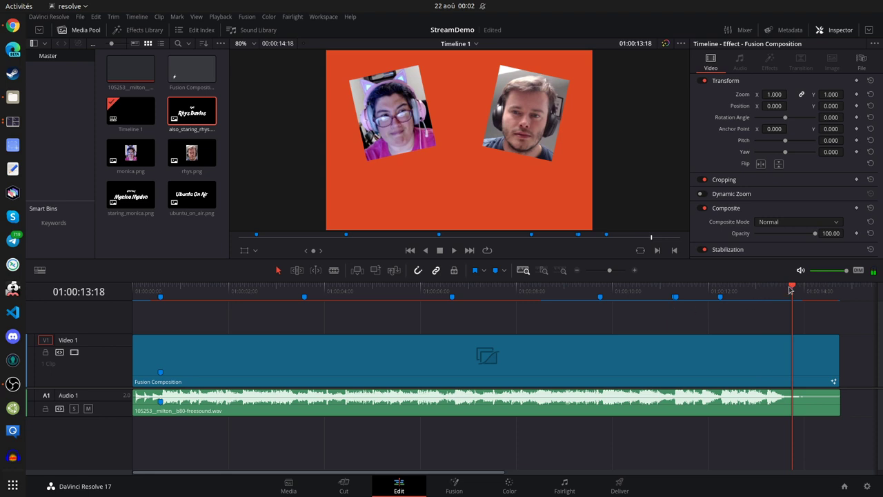
mouse_move(790, 290)
left_mouse_down()
mouse_move(723, 301)
mouse_move(733, 305)
left_mouse_up()
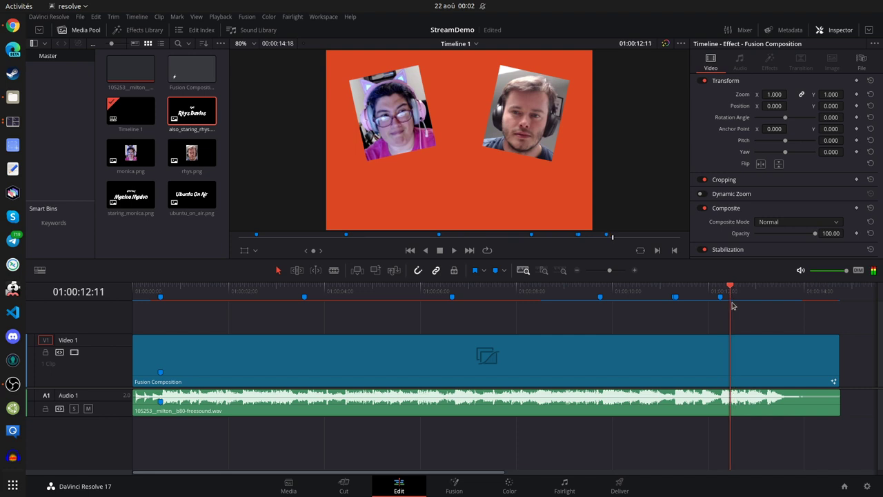
key("m")
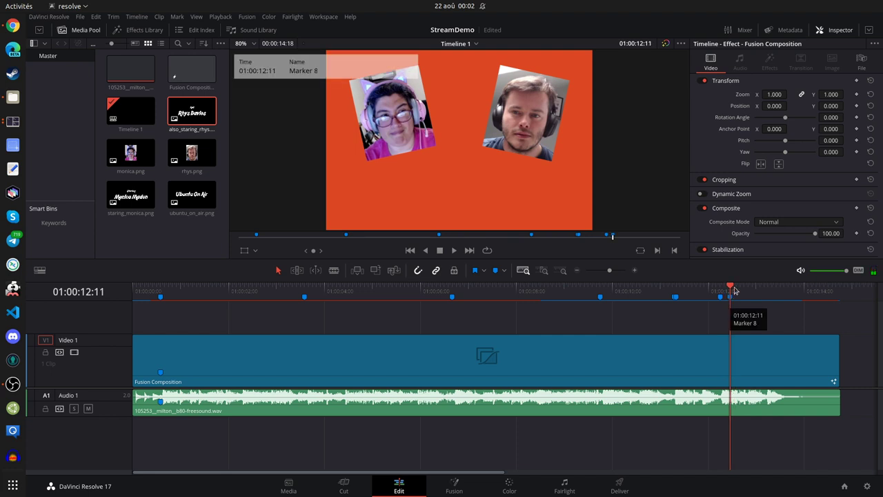
left_click(741, 291)
key("m")
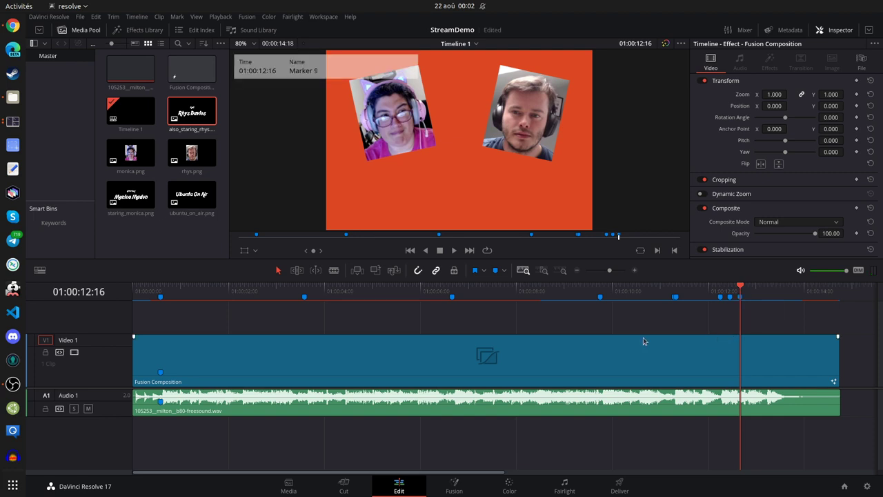
key("ctrl+s")
left_click(454, 487)
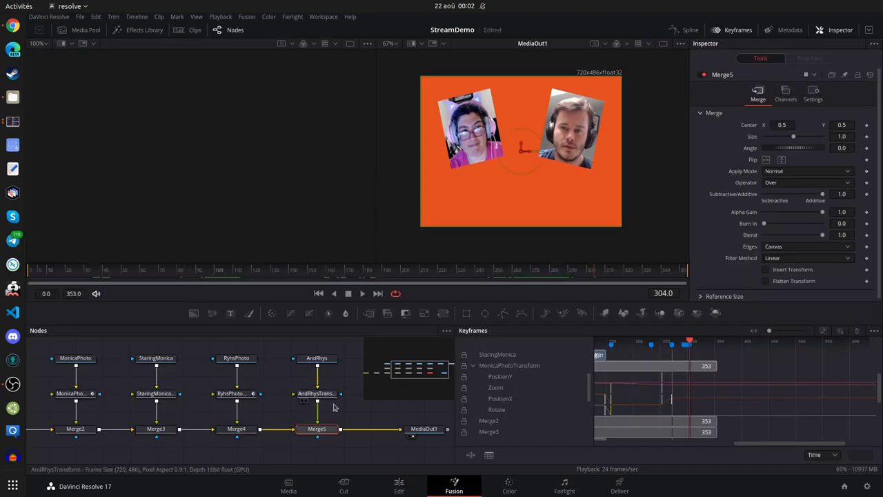
Paste copies of the title nodes into the graph and position the duplicated title node.
key("ctrl+v")
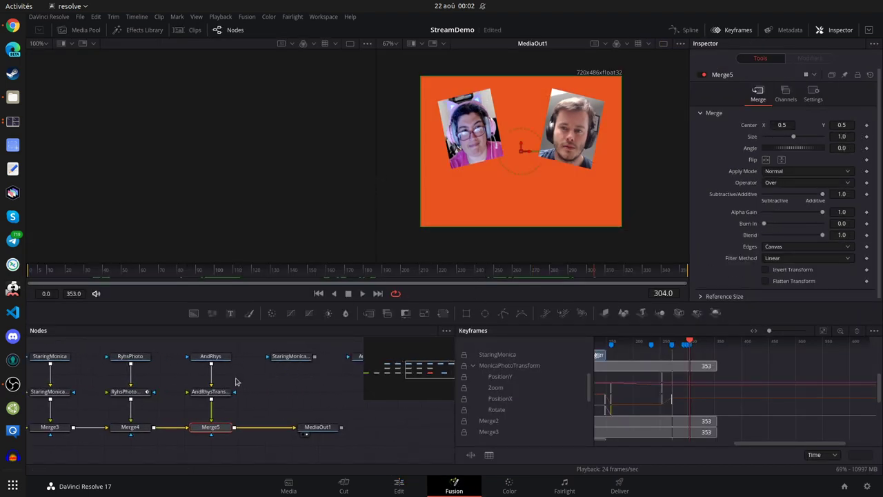
scroll(325, 380, "right", 5)
key("ctrl+v")
left_click_drag(312, 378, 286, 377)
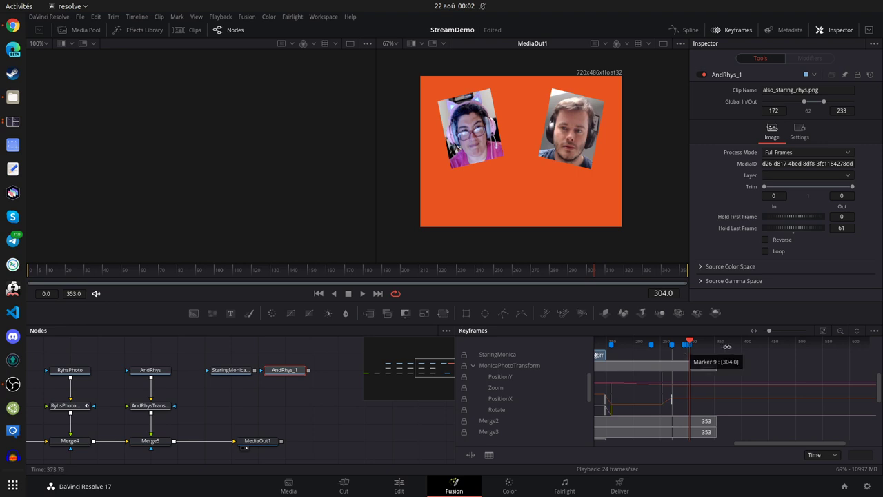
Select the StaringMonica loader and move the playhead back to frame 294.
left_click(498, 354)
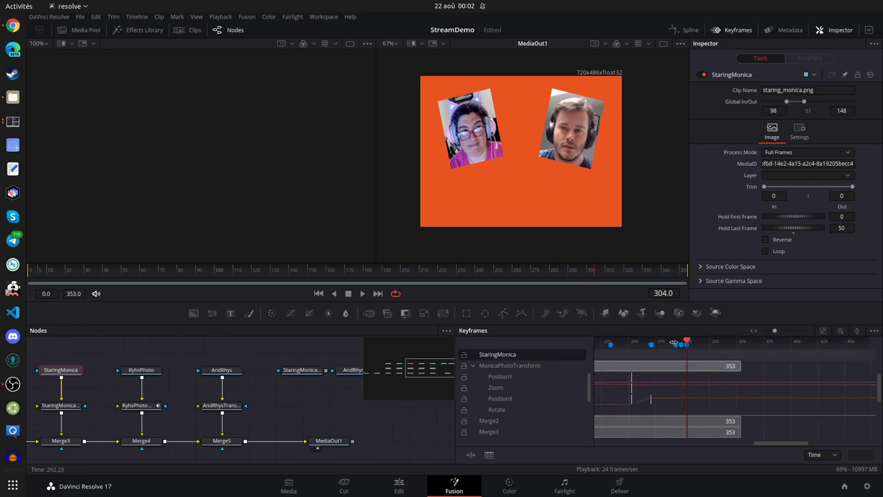
scroll(685, 355, "up", 4)
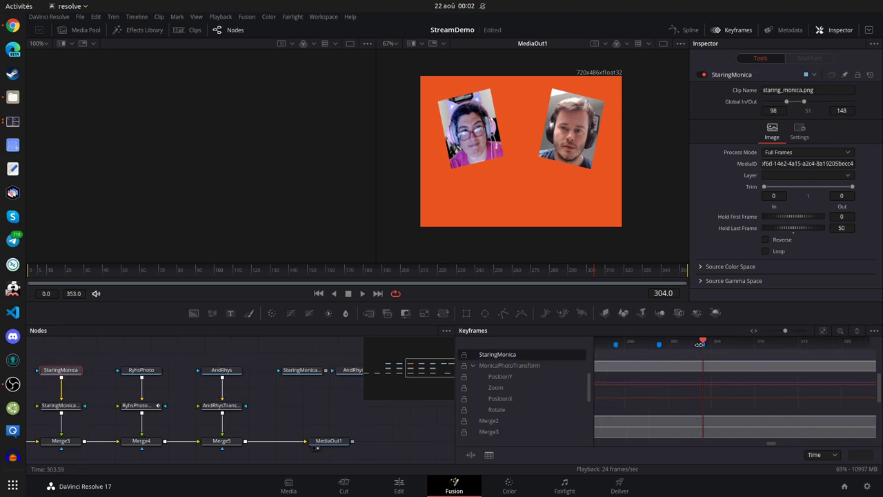
left_click_drag(703, 342, 616, 343)
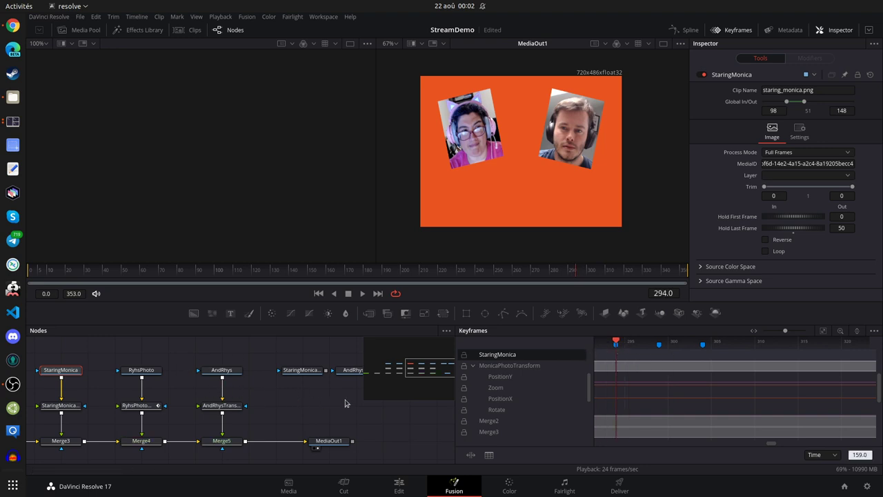
scroll(318, 400, "right", 2)
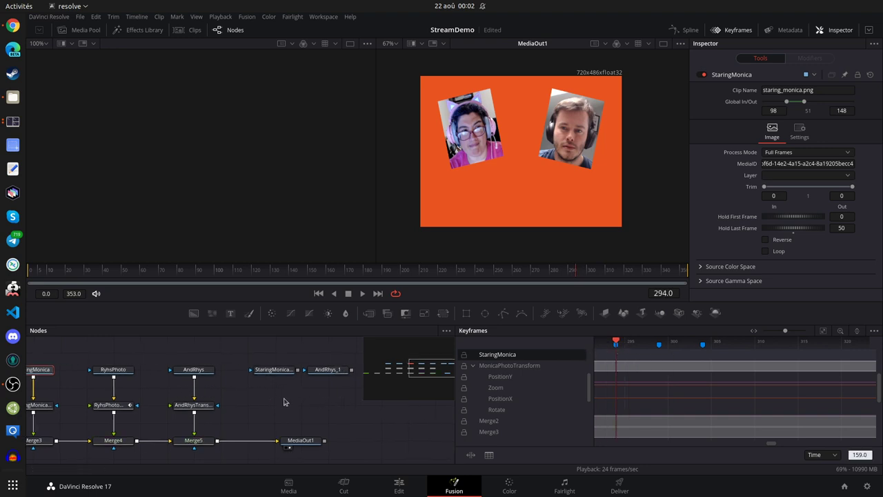
Connect StaringMonica_1 into the main composite as Merge6 and set its Global In to 294.
left_click(274, 373)
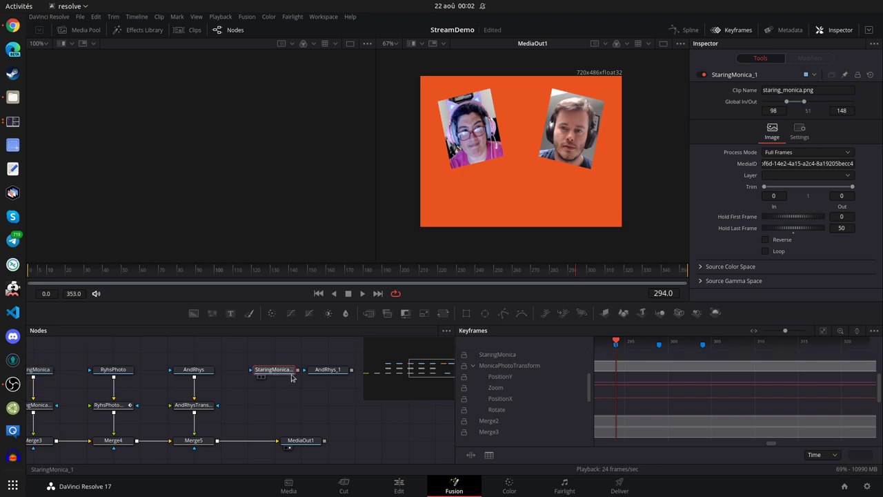
left_click_drag(297, 370, 218, 445)
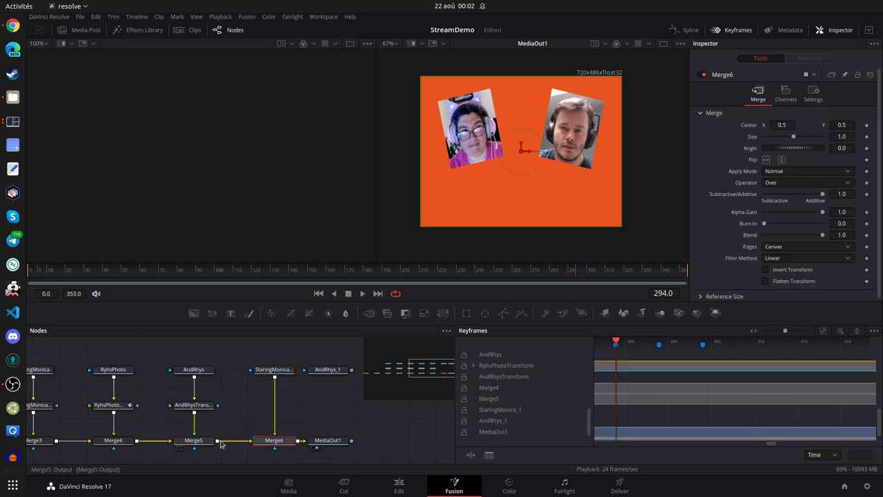
left_click(276, 373)
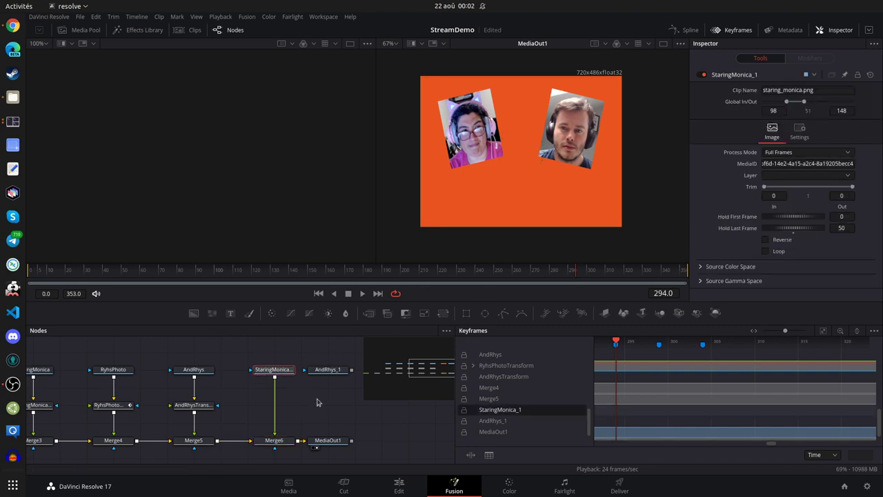
left_click_drag(328, 397, 303, 394)
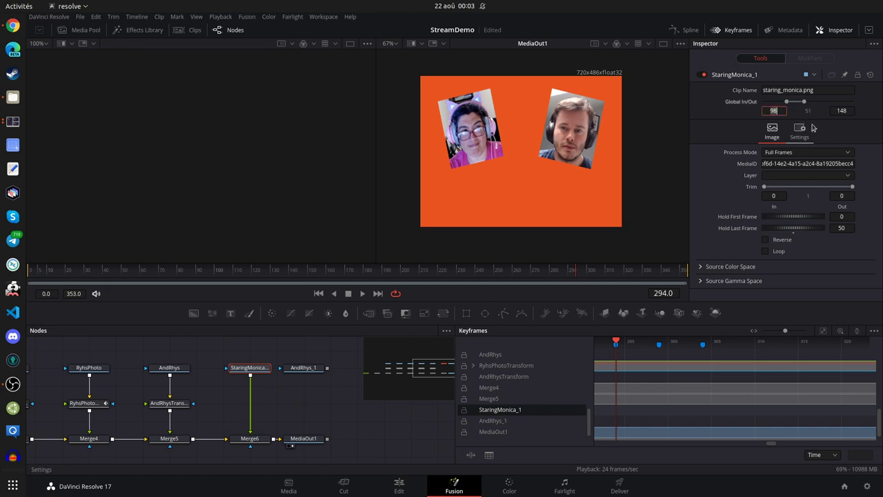
key("Tab")
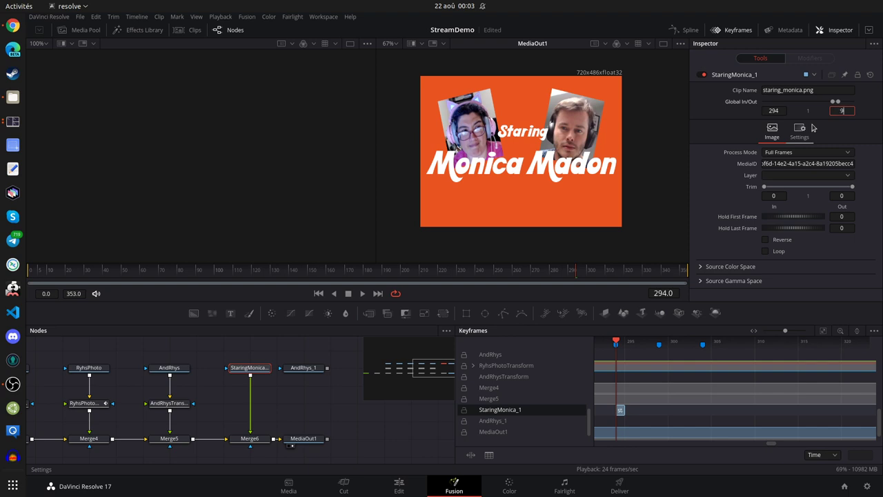
key("Tab")
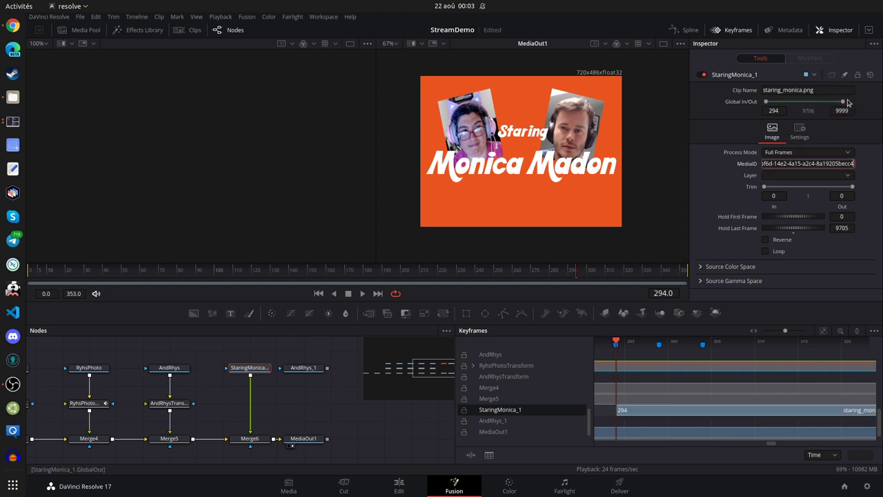
left_click_drag(843, 101, 860, 103)
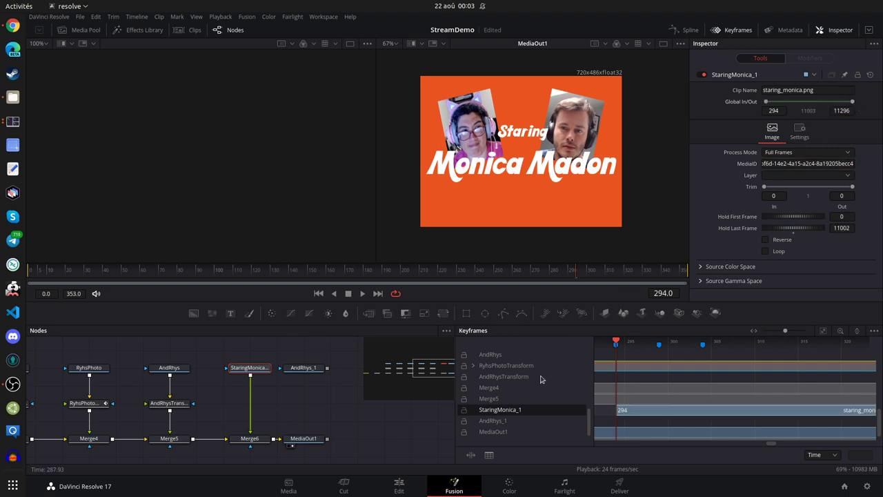
Check the timeline's end on the Edit page, then set the title's Global Out to 353.
left_click(400, 488)
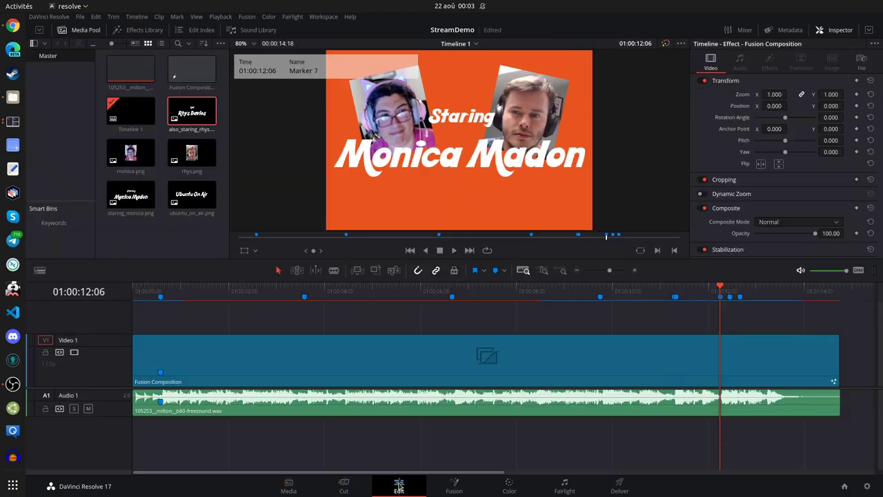
key("End")
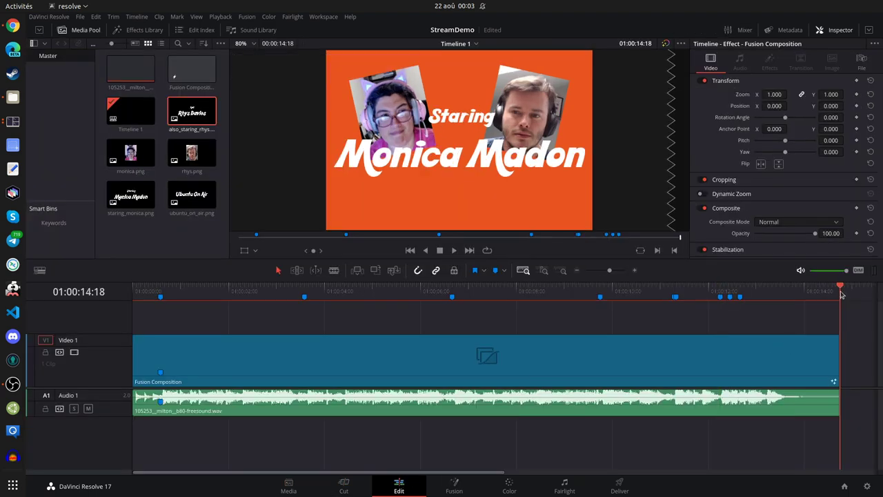
left_click(454, 486)
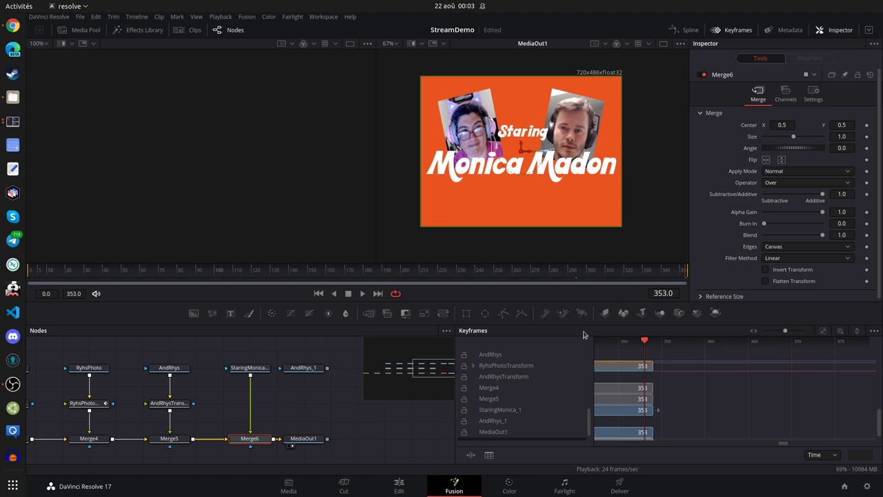
left_click(250, 367)
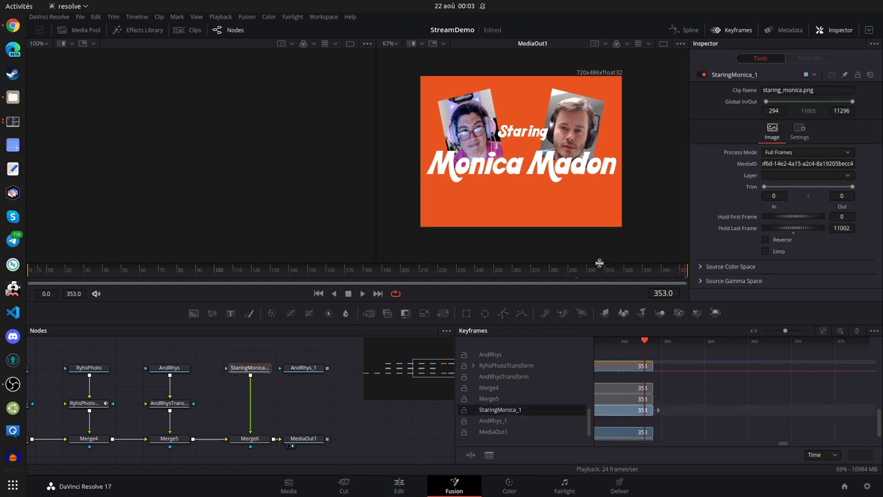
left_click(843, 110)
type("353")
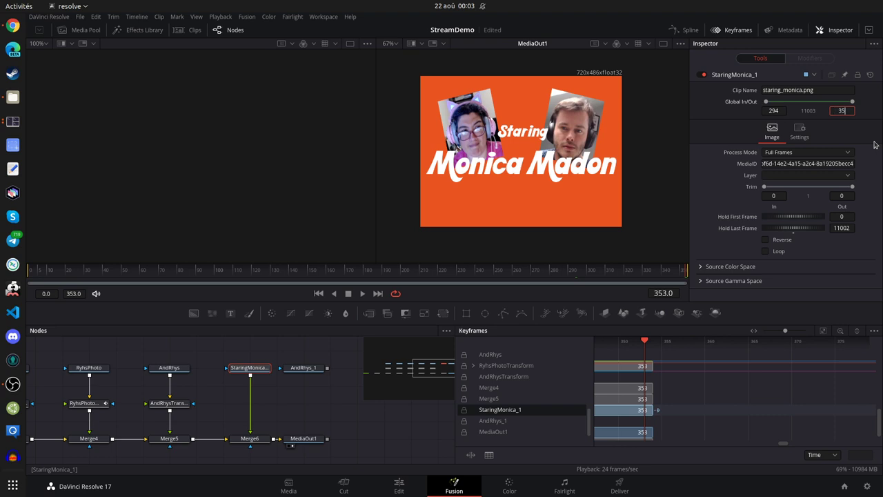
key("Tab")
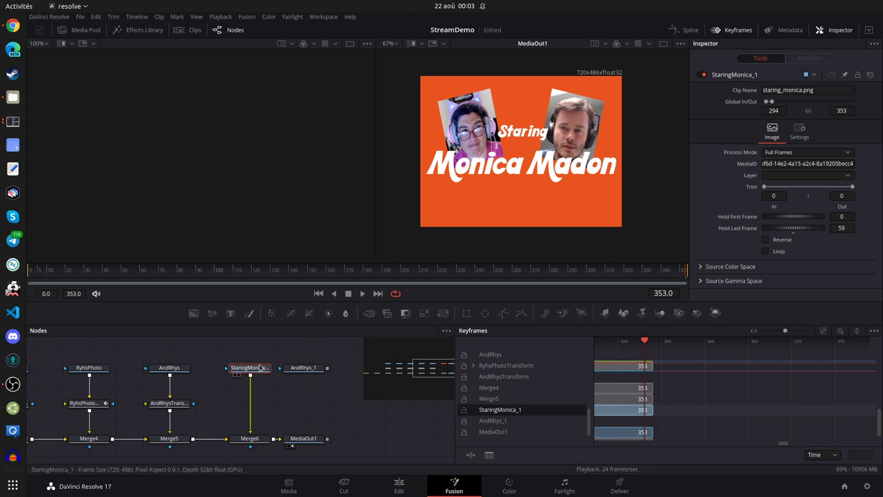
mouse_move(260, 369)
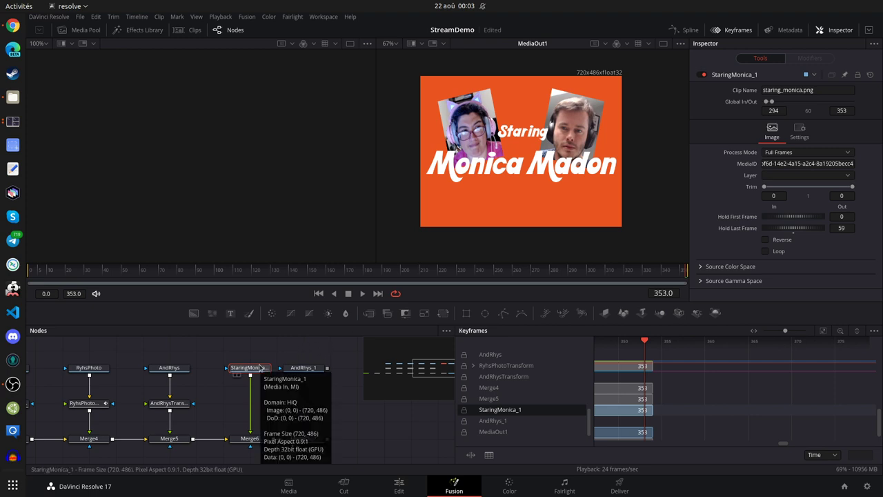
key("shift+space")
Insert Transform1 between StaringMonica_1 and Merge6 and rotate the title -12.5 degrees.
type("tran")
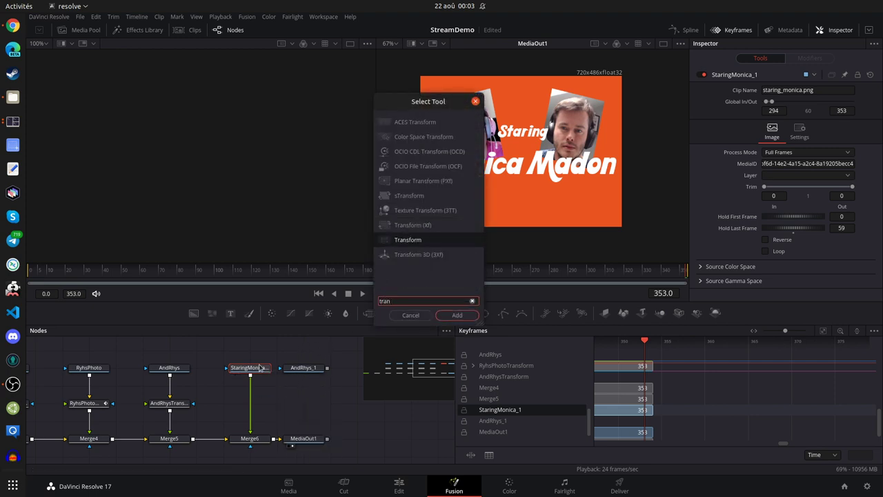
key("Return")
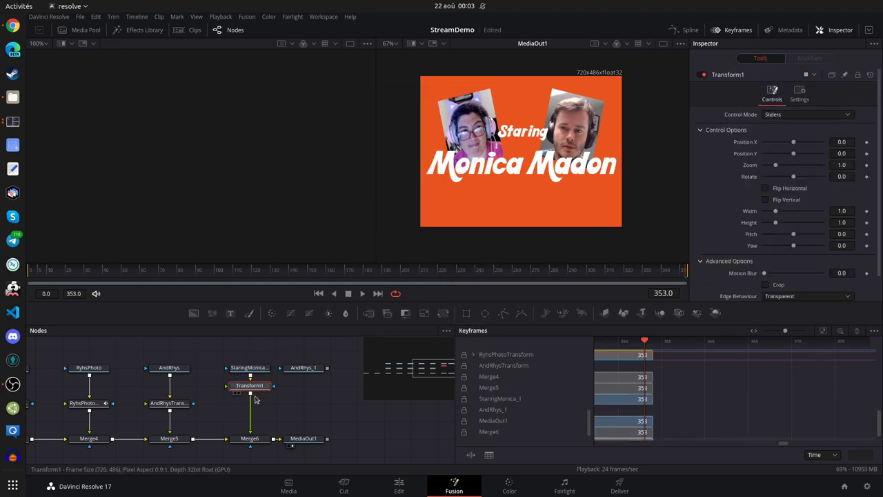
left_click_drag(254, 392, 254, 400)
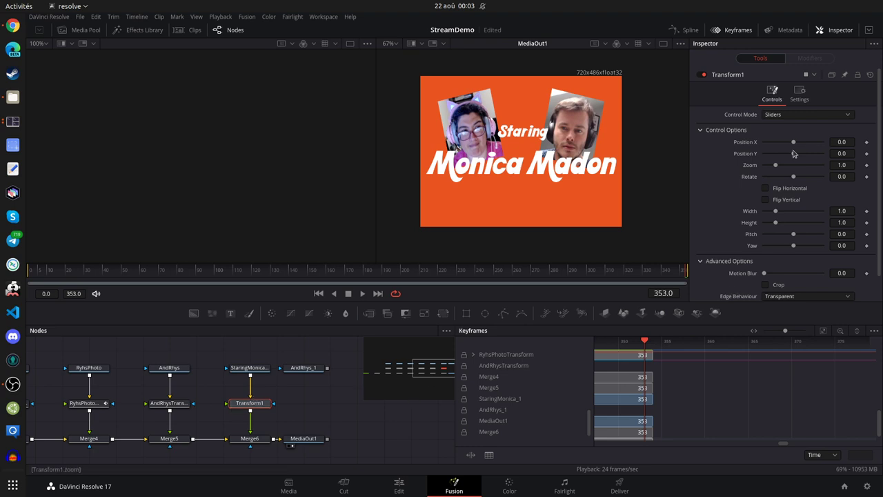
left_click(843, 176)
type("-12.5")
key("Tab")
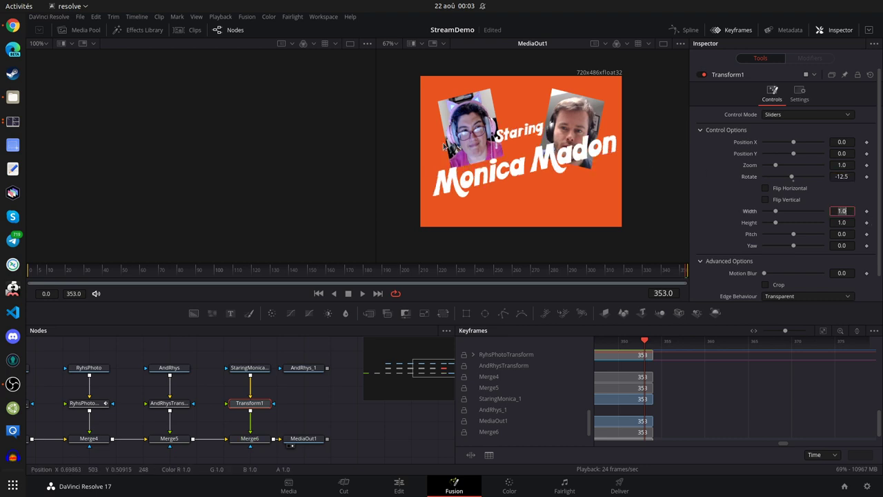
Halve the title with zoom 0.5 and slide it to Position X -0.078, Y -0.125.
left_click(851, 165)
type("0.5")
key("Tab")
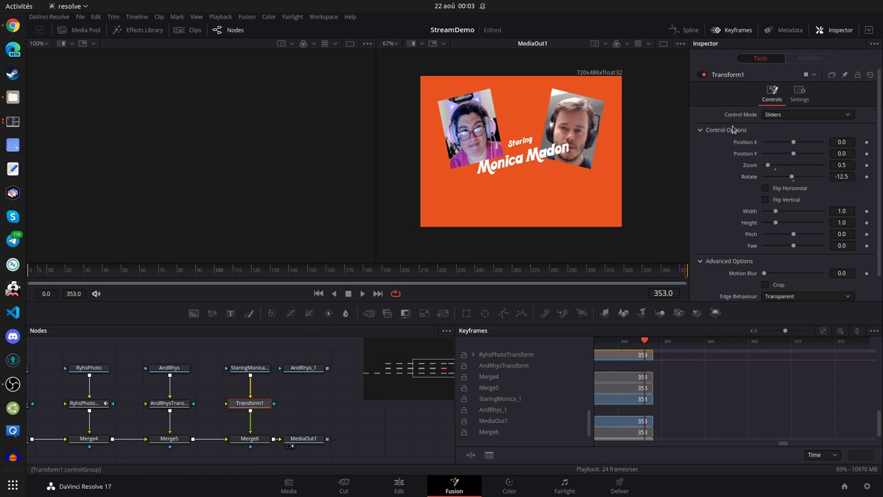
left_click(792, 116)
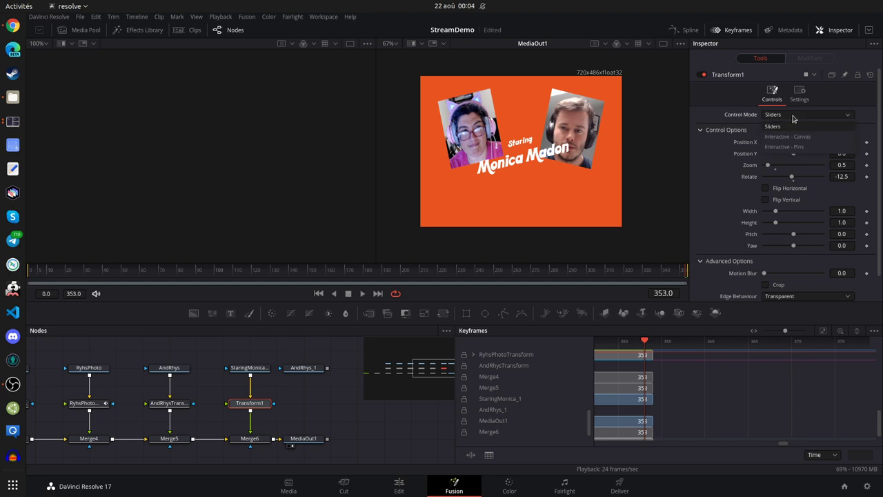
left_click(792, 126)
mouse_move(794, 143)
left_mouse_down()
mouse_move(788, 154)
mouse_move(788, 143)
left_mouse_up()
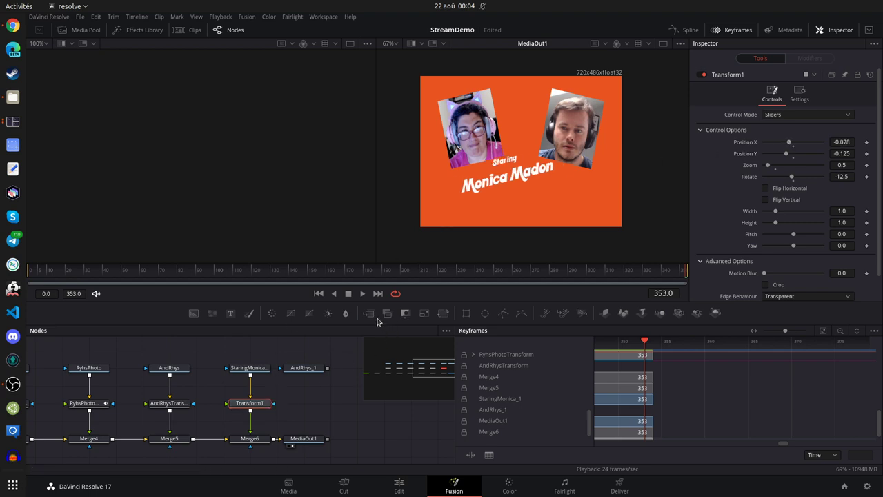
Add a Polygon1 mask node and line it up beside Transform1.
left_click(504, 314)
left_click_drag(261, 404, 260, 421)
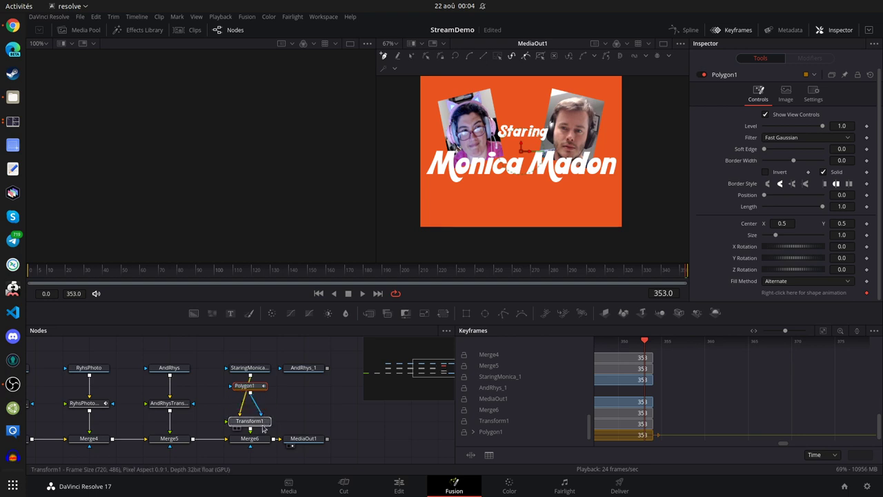
left_click_drag(258, 386, 308, 404)
left_click(302, 404)
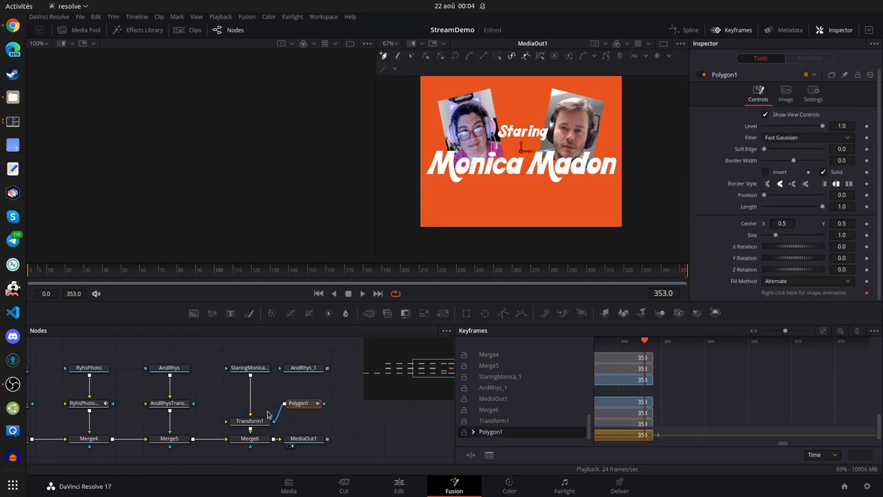
left_click_drag(259, 422, 264, 406)
Draw a closed polygon around the title's lower-left area and invert the mask.
left_click(313, 405)
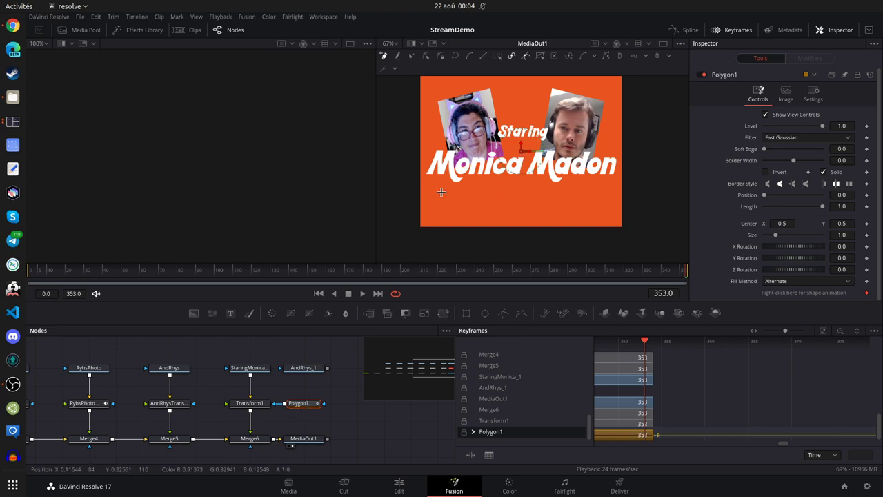
mouse_move(441, 191)
left_mouse_down()
mouse_move(518, 196)
mouse_move(529, 158)
mouse_move(503, 143)
mouse_move(432, 137)
mouse_move(425, 186)
left_mouse_up()
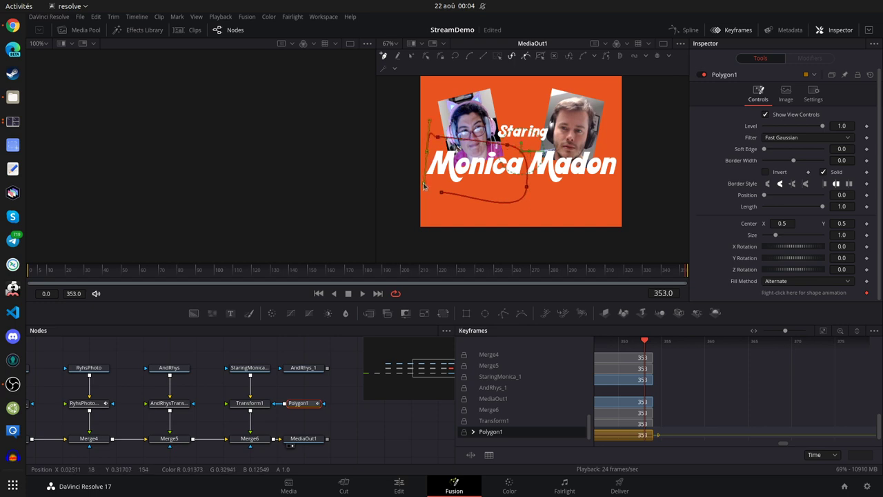
left_click(442, 194)
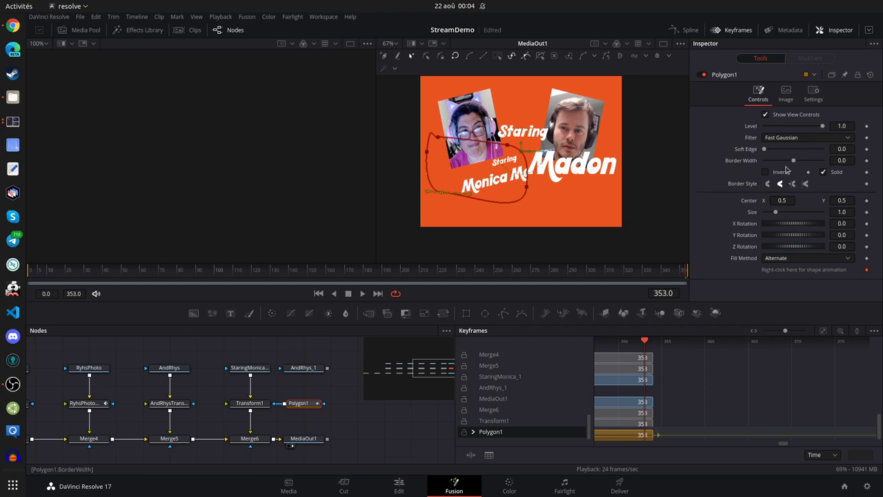
left_click(765, 173)
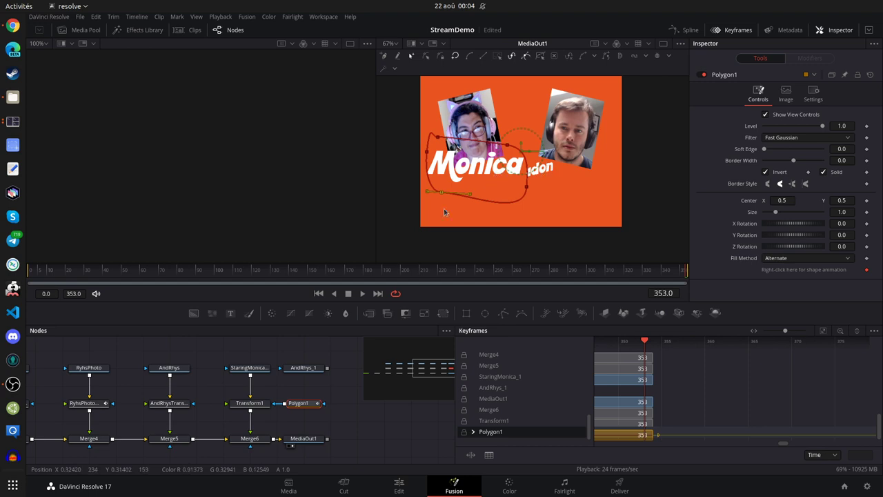
Rewire the Polygon1 mask from Transform1 onto StaringMonica_1 and place it above.
left_click(250, 404)
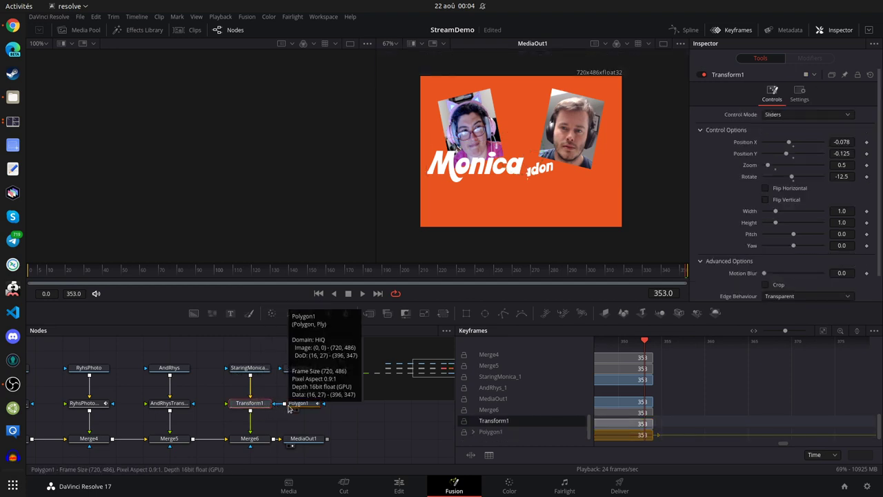
left_click_drag(263, 370, 235, 372)
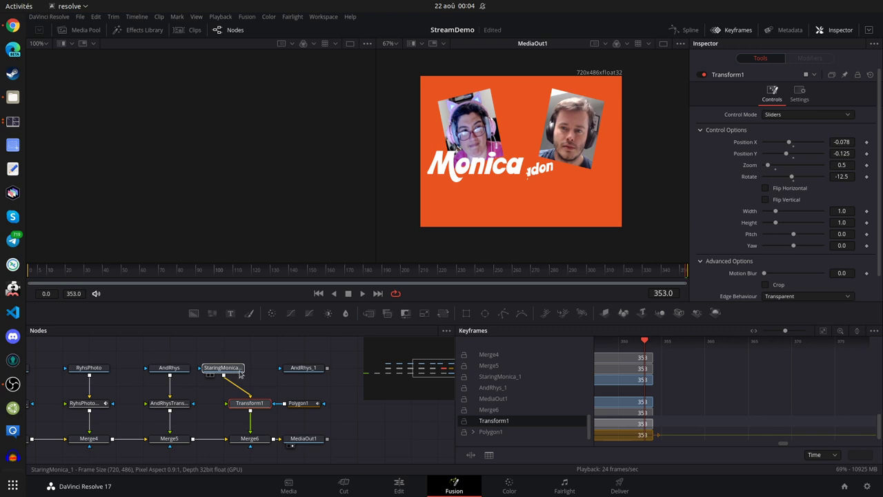
left_click_drag(284, 411, 292, 417)
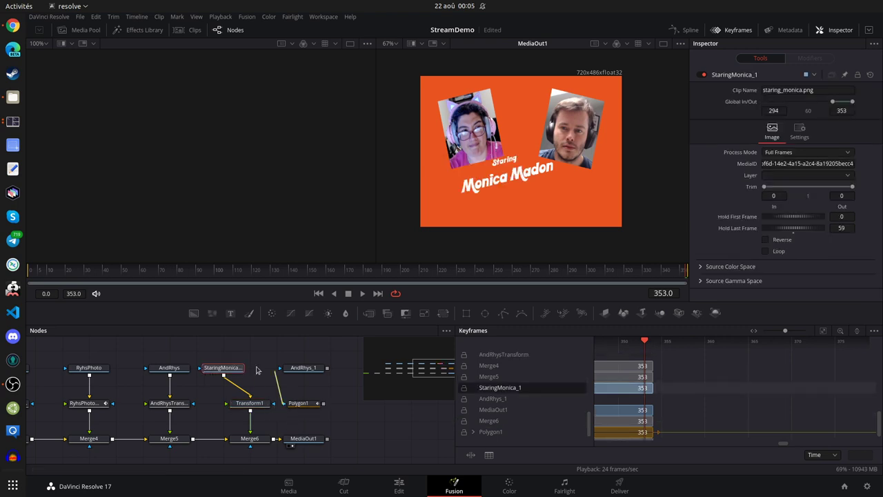
left_click_drag(228, 368, 254, 371)
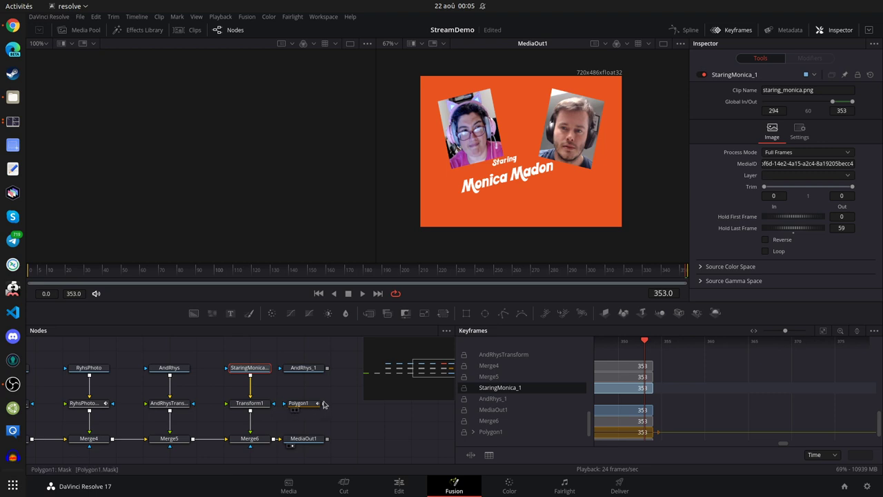
left_click_drag(323, 403, 236, 369)
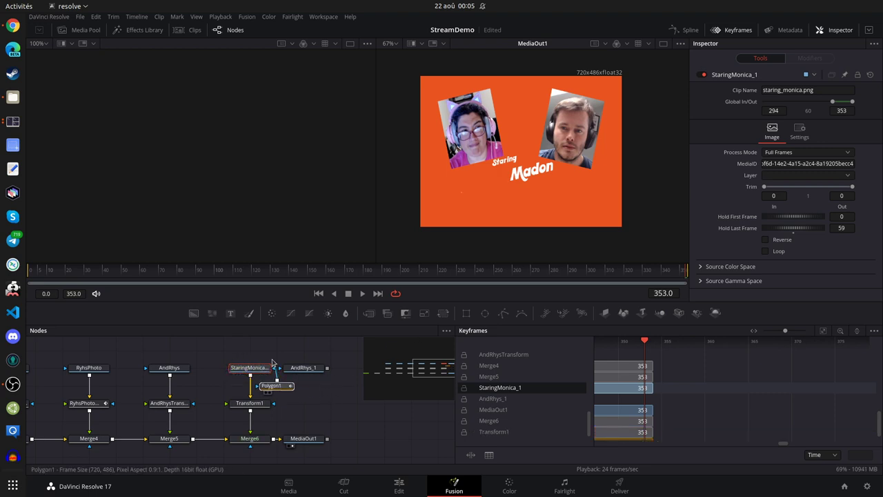
left_click_drag(298, 403, 250, 346)
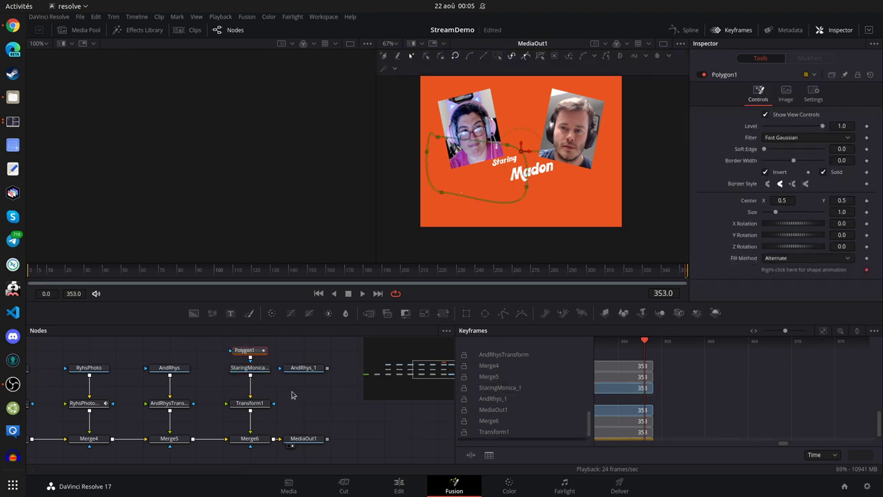
Reshape the mask outline around the title and delete two of its bottom points.
scroll(293, 397, "up", 2)
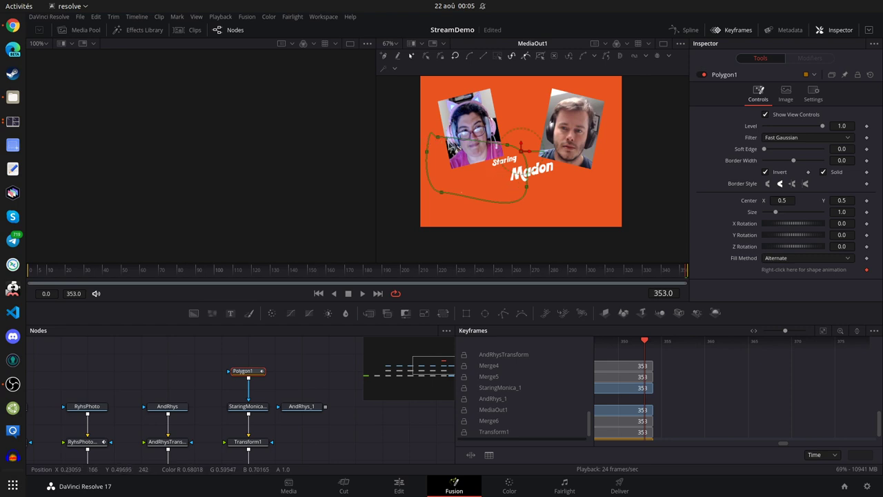
left_click_drag(507, 181, 438, 206)
left_click(474, 204)
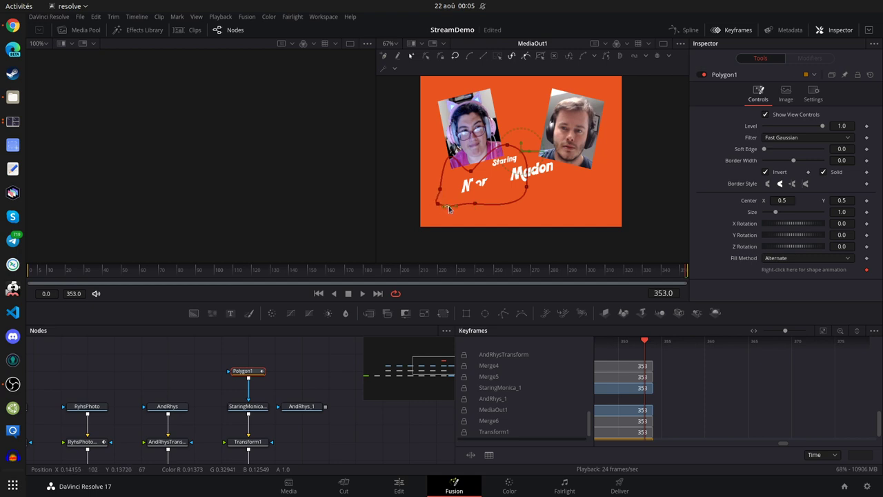
left_click(474, 206)
key("Delete")
key("Delete")
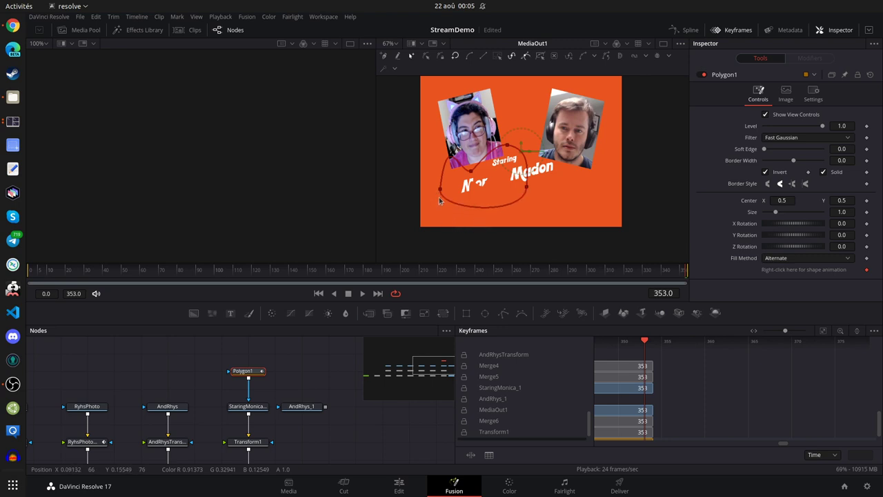
key("Delete")
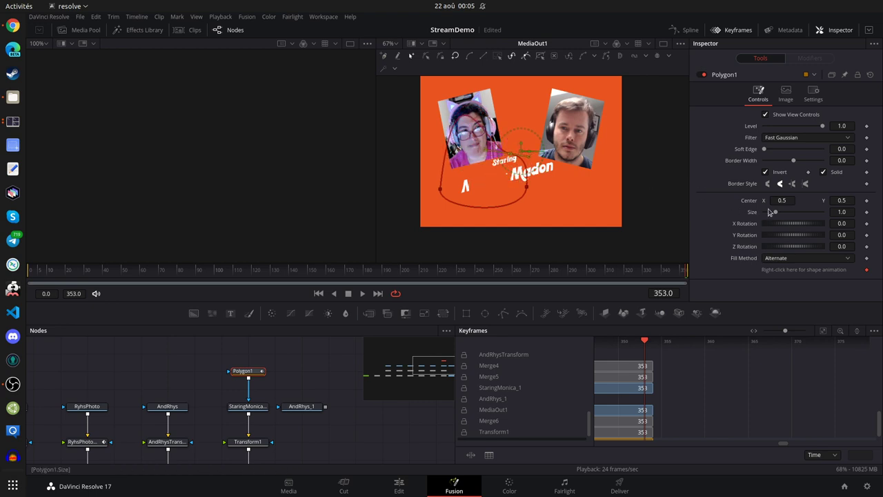
Turn off Invert, adjust the mask curves, then delete the Polygon1 node entirely.
left_click(777, 172)
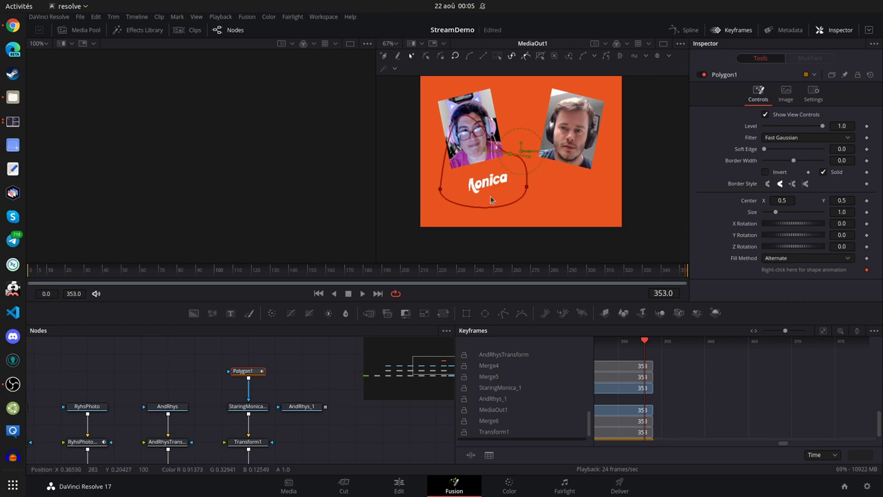
left_click(526, 185)
mouse_move(529, 183)
left_mouse_down()
mouse_move(531, 177)
mouse_move(519, 198)
mouse_move(530, 171)
left_mouse_up()
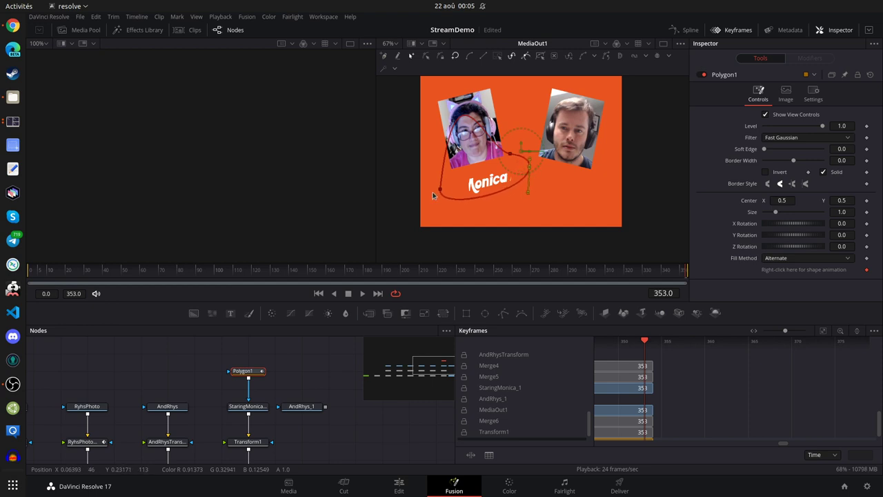
mouse_move(439, 191)
left_mouse_down()
mouse_move(411, 198)
mouse_move(428, 199)
left_mouse_up()
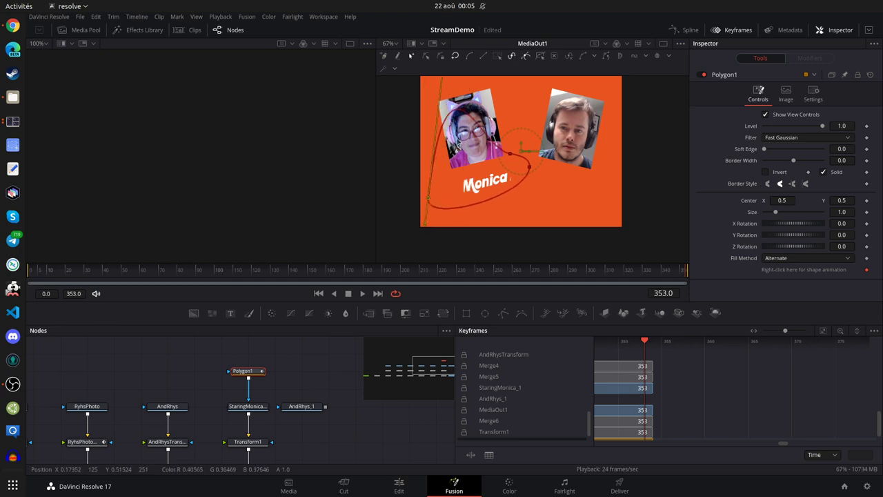
left_click(486, 201)
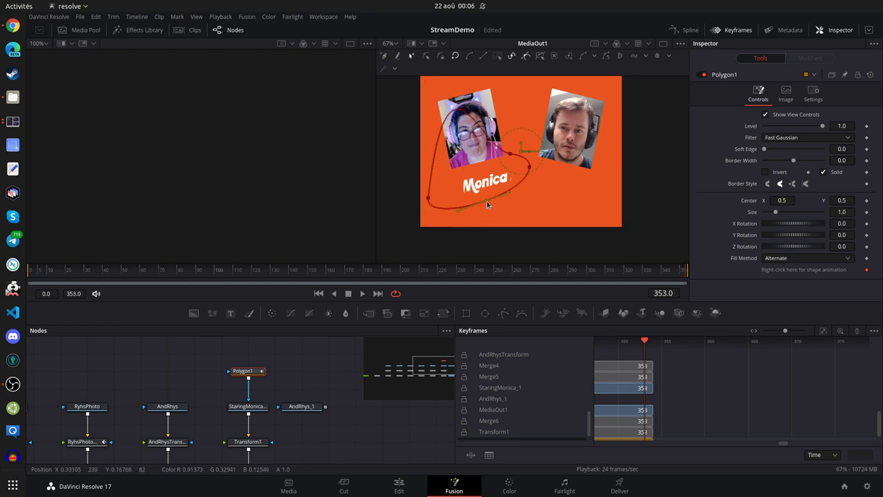
left_click(528, 230)
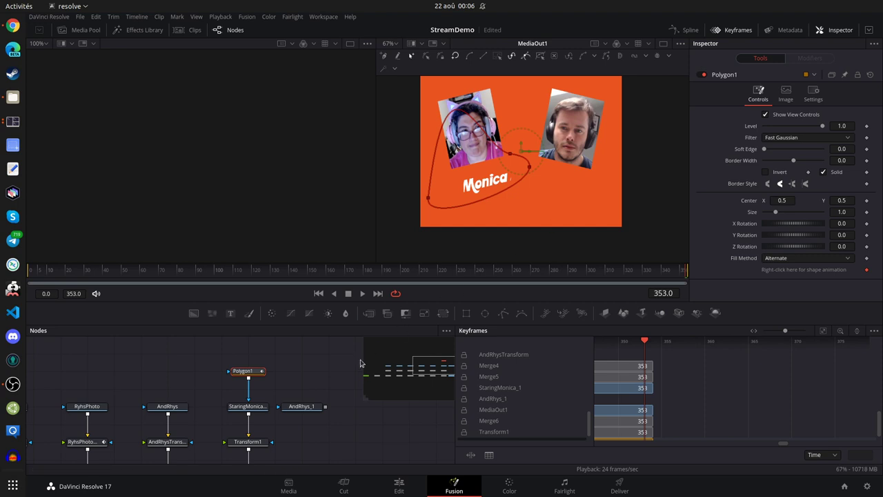
key("Delete")
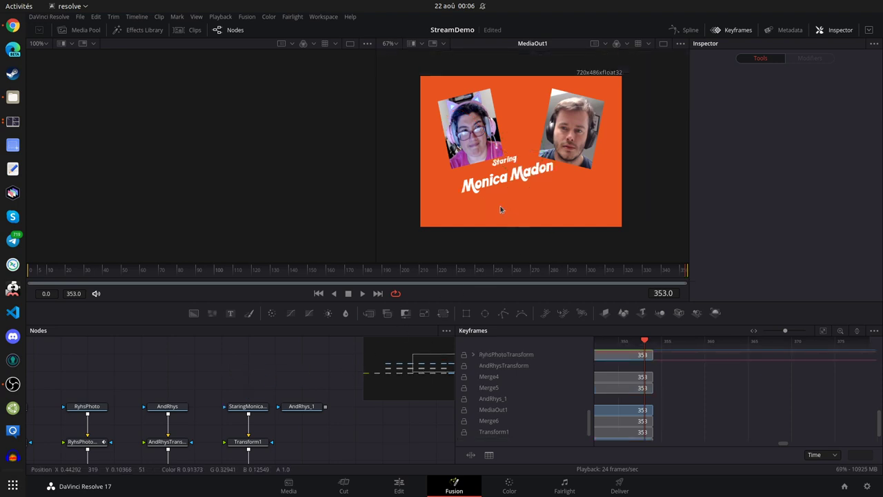
Set Transform1's Position to X -0.227, Y -0.187, then select the AndRhys_1 node.
left_click(256, 441)
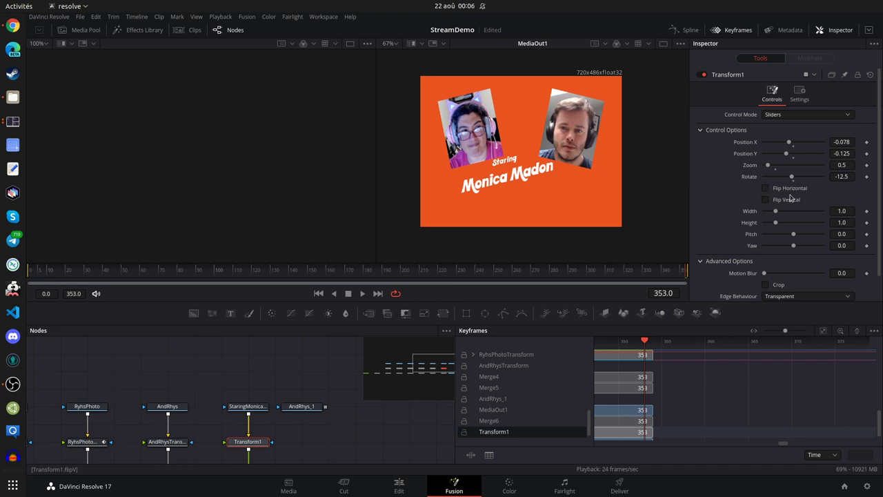
mouse_move(790, 156)
left_mouse_down()
mouse_move(788, 145)
mouse_move(778, 148)
mouse_move(782, 160)
mouse_move(781, 149)
left_mouse_up()
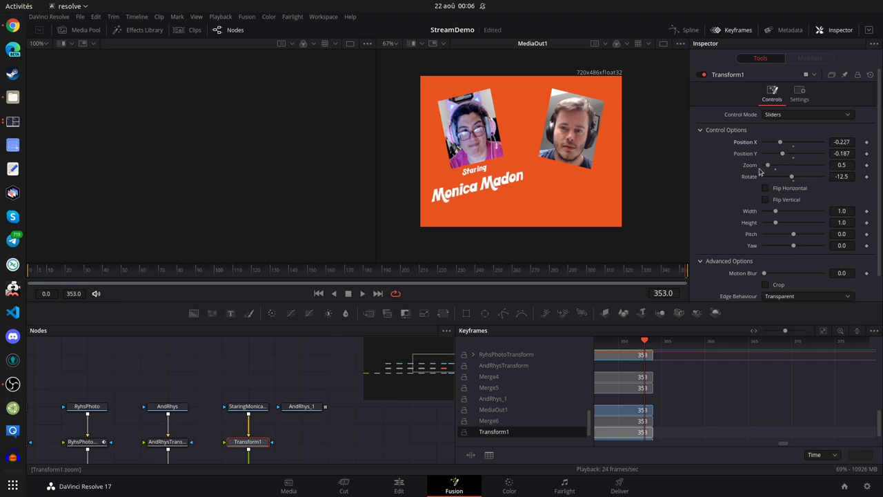
left_click(314, 407)
left_click_drag(327, 406, 307, 355)
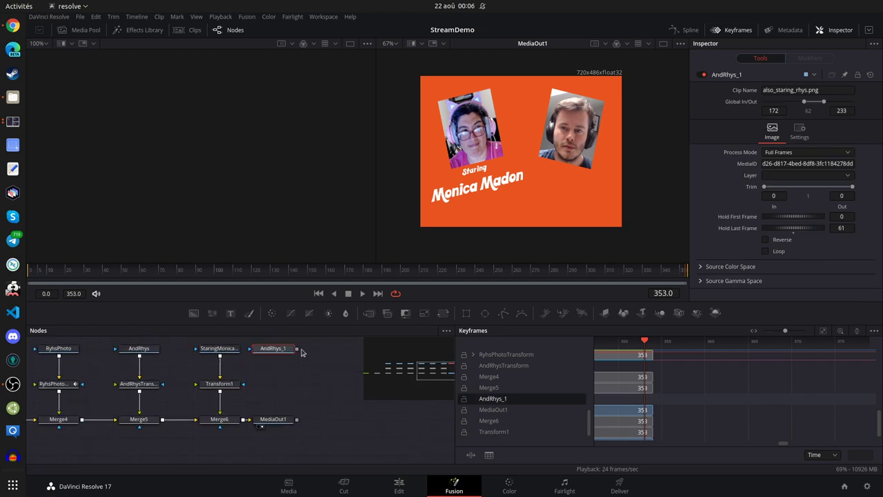
Link AndRhys_1 into the Merge6→MediaOut1 chain as Merge7, then search tools for 'transo'.
left_click_drag(297, 349, 273, 419)
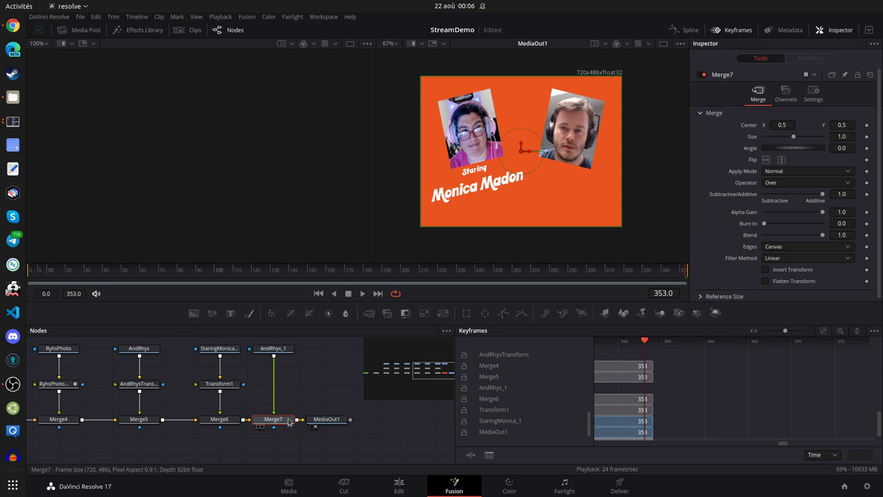
left_click(273, 348)
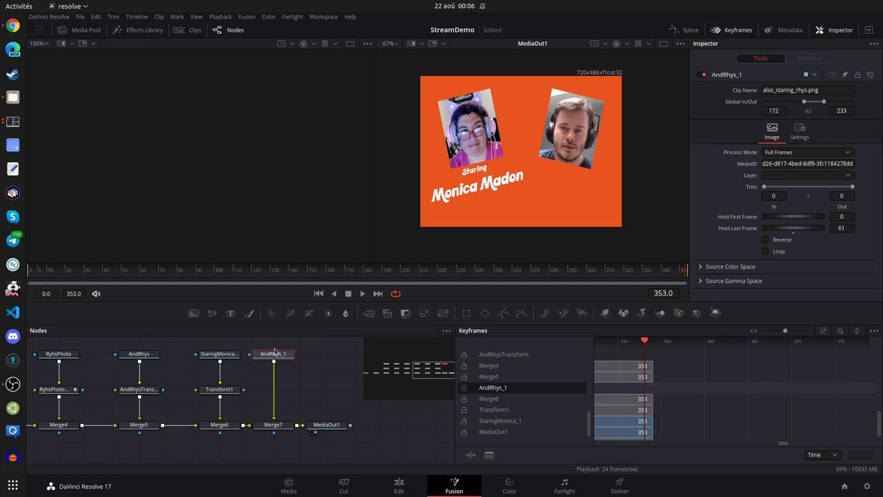
key("shift+space")
type("tran")
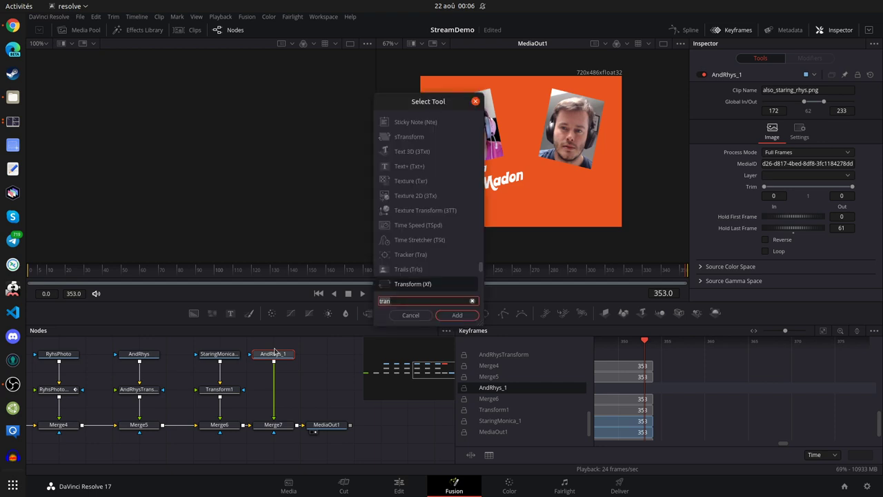
type("so")
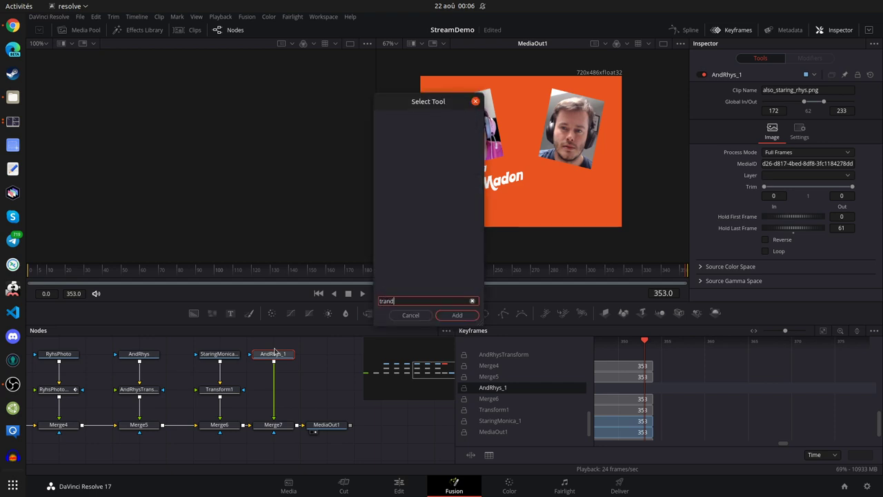
Correct the search to 'transform' and insert Transform2 between AndRhys_1 and Merge7.
key("BackSpace")
type("form")
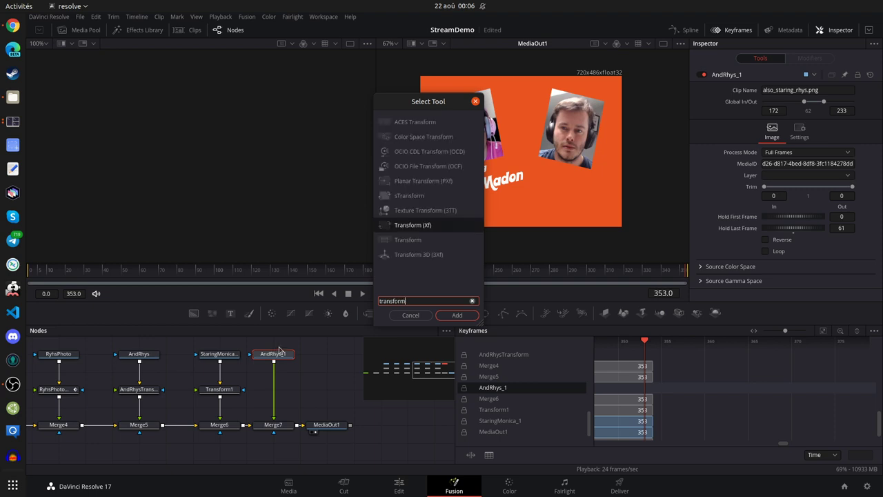
key("Return")
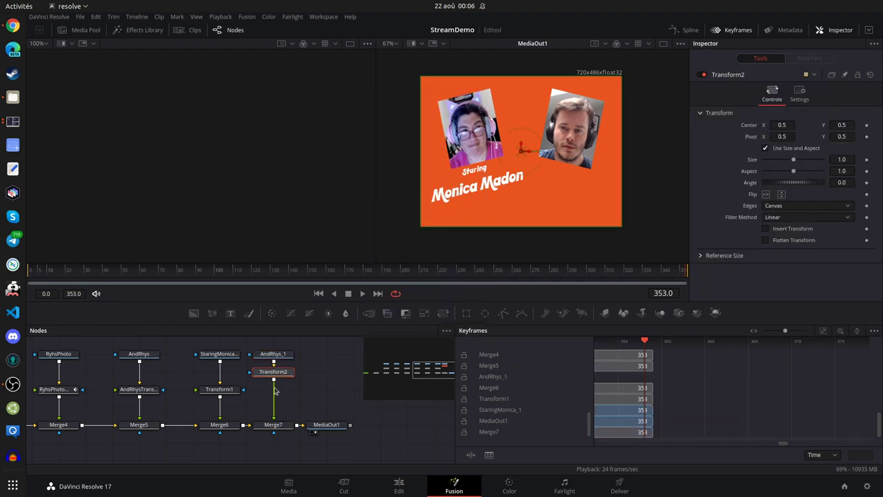
left_click_drag(276, 373, 278, 390)
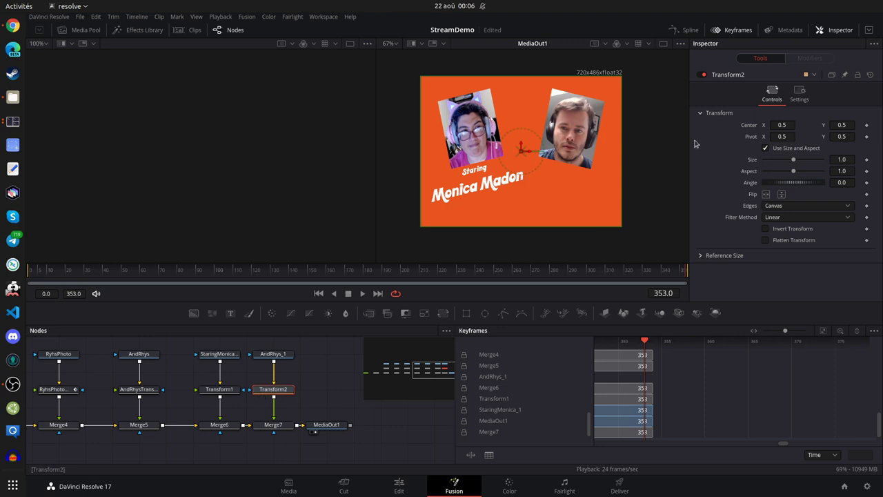
Check the Global In/Out timing of both presenters' image loaders.
left_click(275, 356)
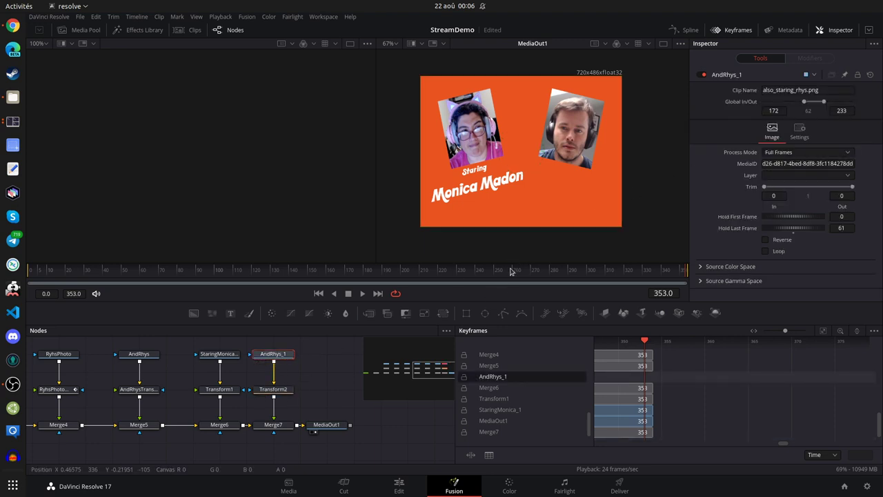
scroll(657, 359, "left", 5)
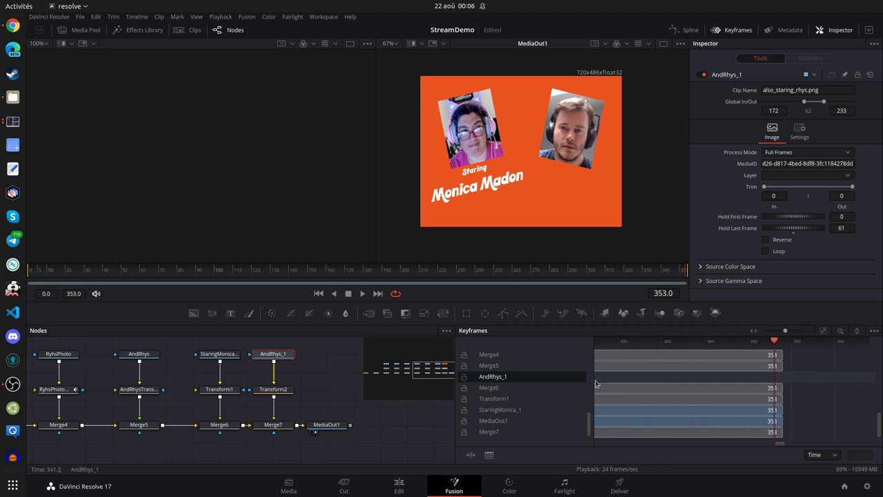
scroll(624, 357, "up", 2)
scroll(625, 357, "up", 3)
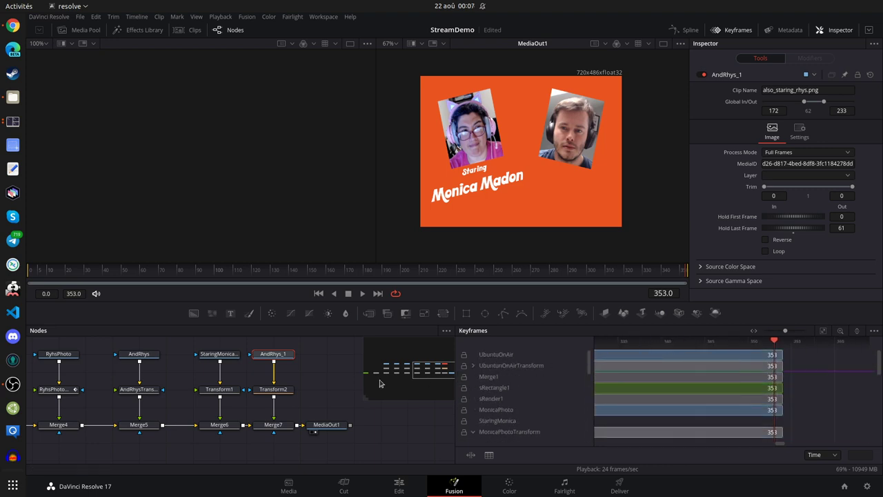
left_click(219, 353)
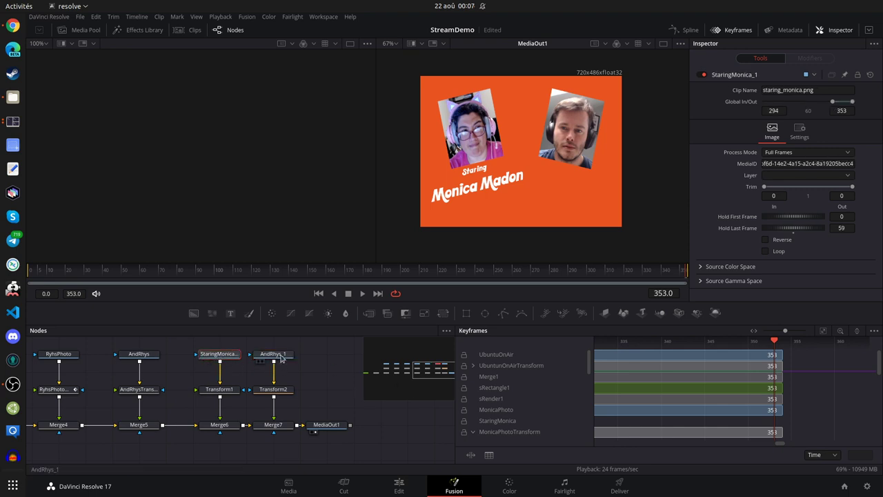
left_click(258, 356)
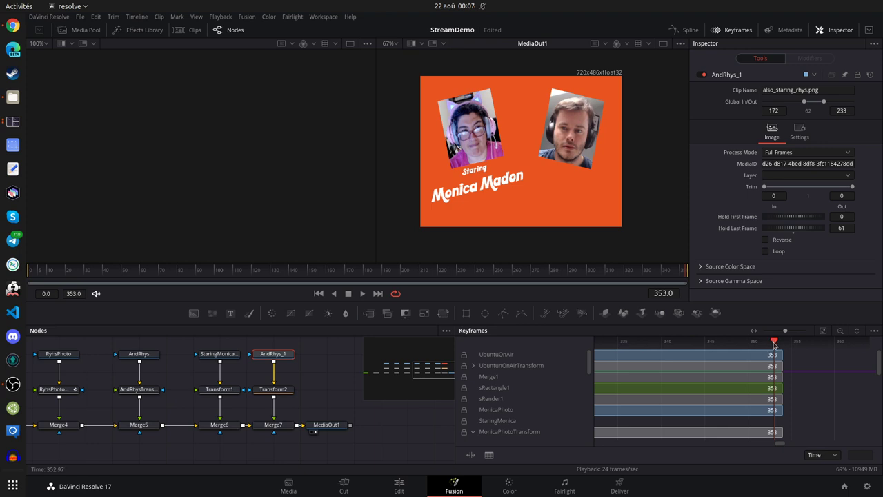
Scrub the playhead from frame 353 back to frame 299.
left_click_drag(774, 343, 610, 342)
left_click(687, 343)
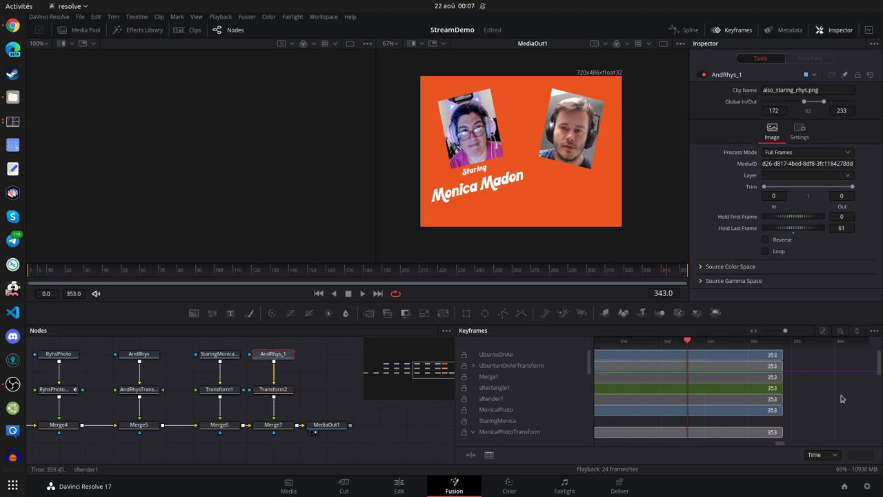
mouse_move(879, 355)
left_mouse_down()
mouse_move(878, 433)
mouse_move(879, 353)
left_mouse_up()
scroll(686, 375, "up", 2)
scroll(680, 376, "down", 4)
scroll(810, 405, "up", 1)
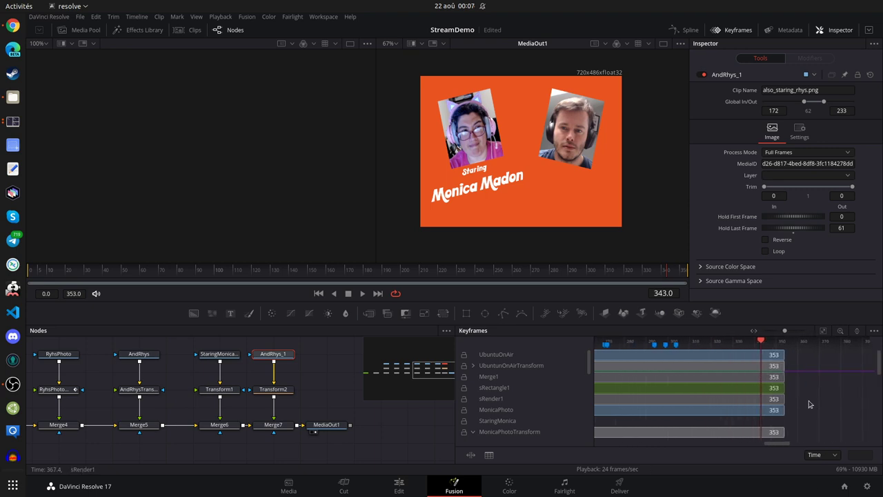
left_click_drag(761, 343, 665, 356)
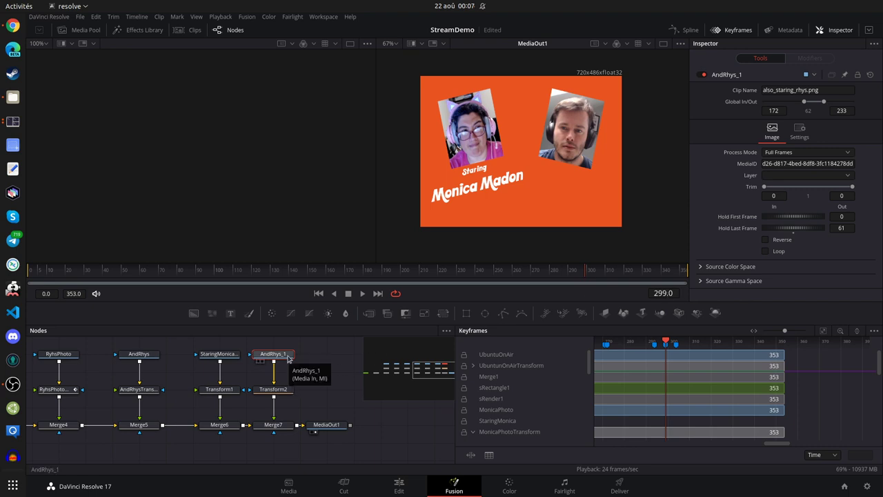
Set AndRhys_1's Global In to 299 and Global Out to 353.
left_click(773, 111)
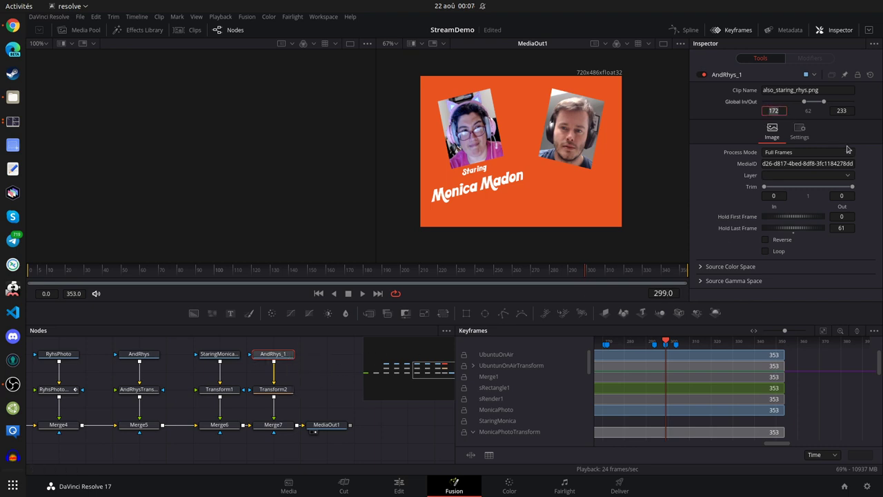
type("299")
key("Tab")
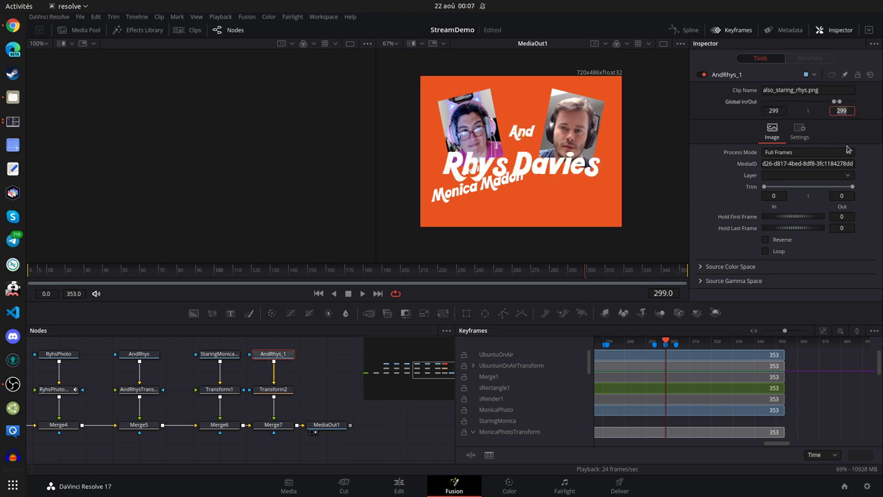
left_click(235, 353)
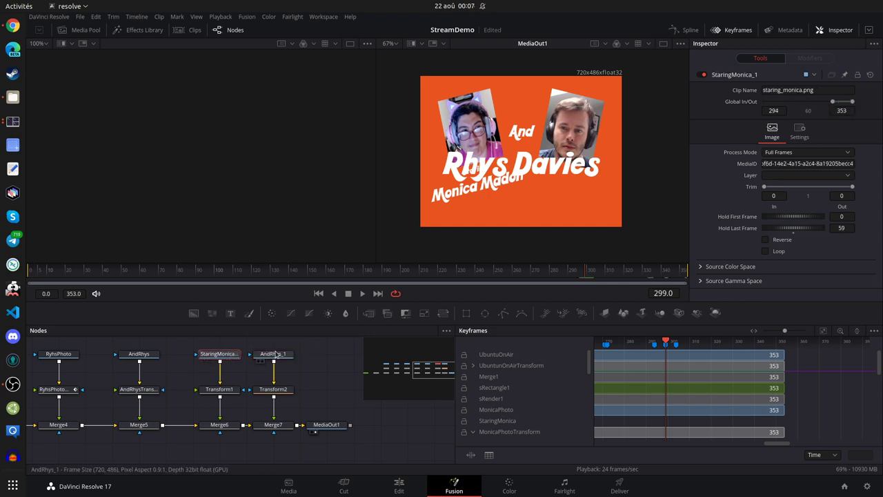
left_click(274, 353)
left_click(842, 110)
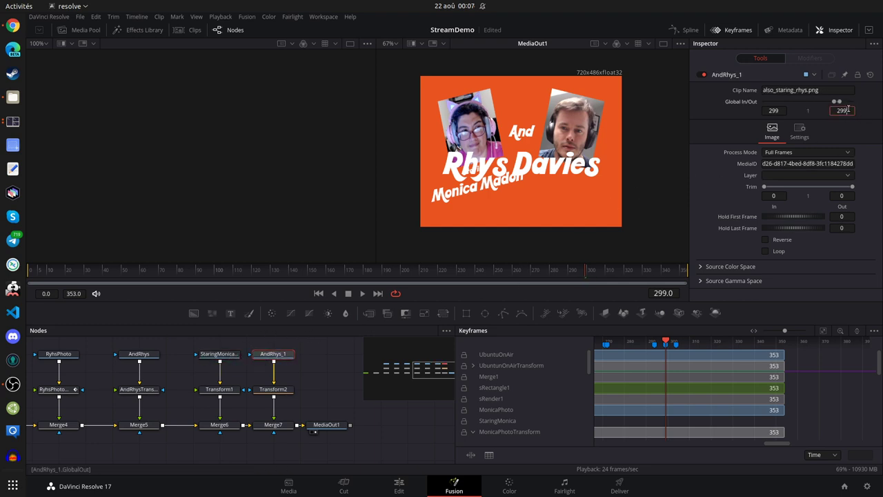
type("353")
key("Tab")
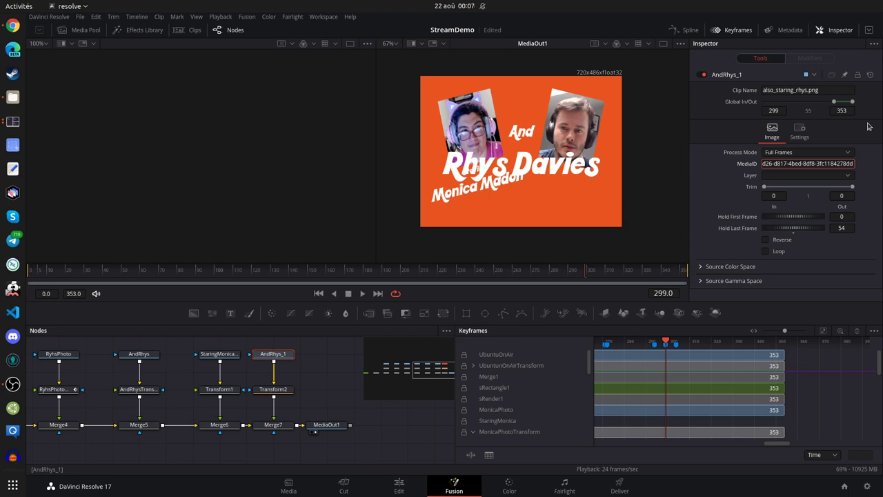
left_click(222, 354)
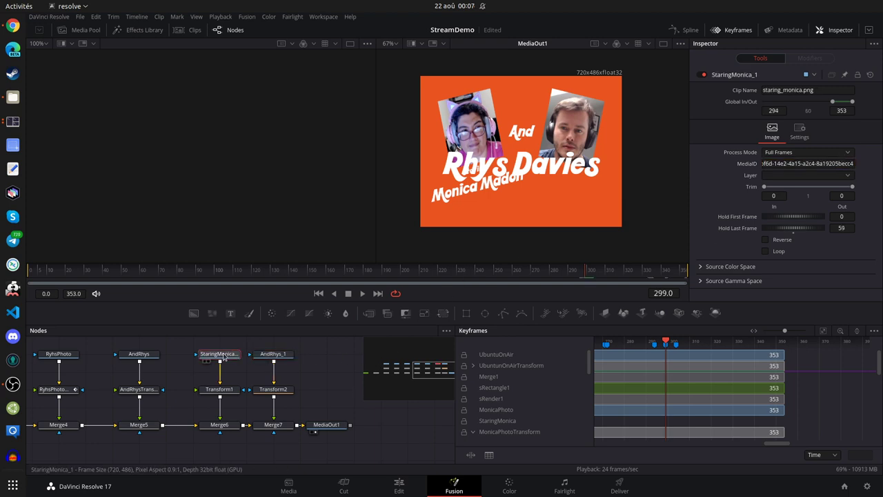
Compare Transform1's zoom and rotation values with Transform2's, then select Transform2 for removal.
left_click(219, 390)
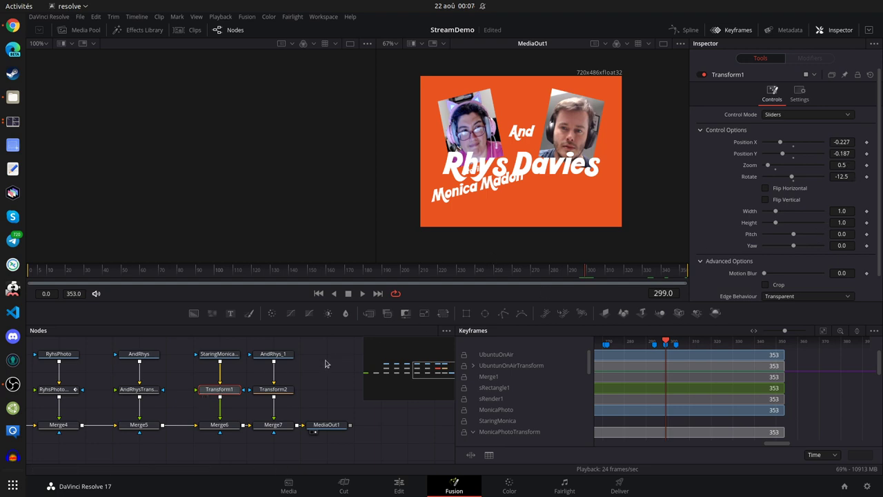
left_click(282, 390)
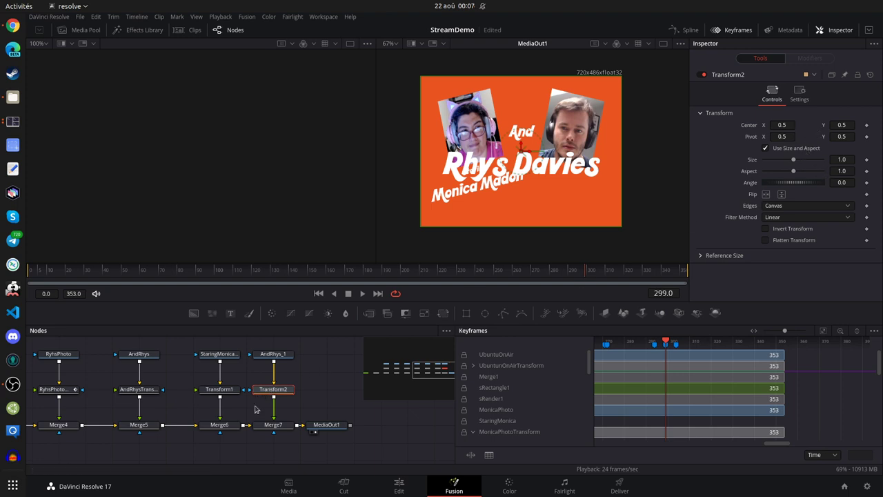
left_click(217, 391)
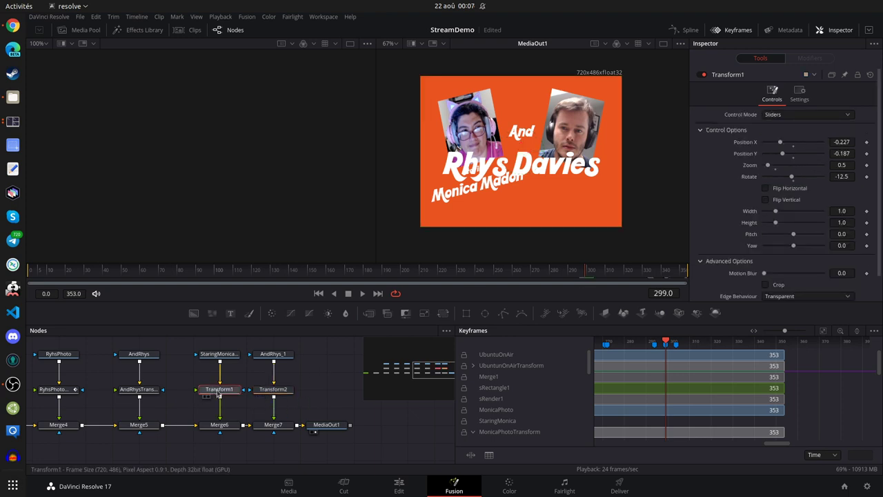
left_click(273, 390)
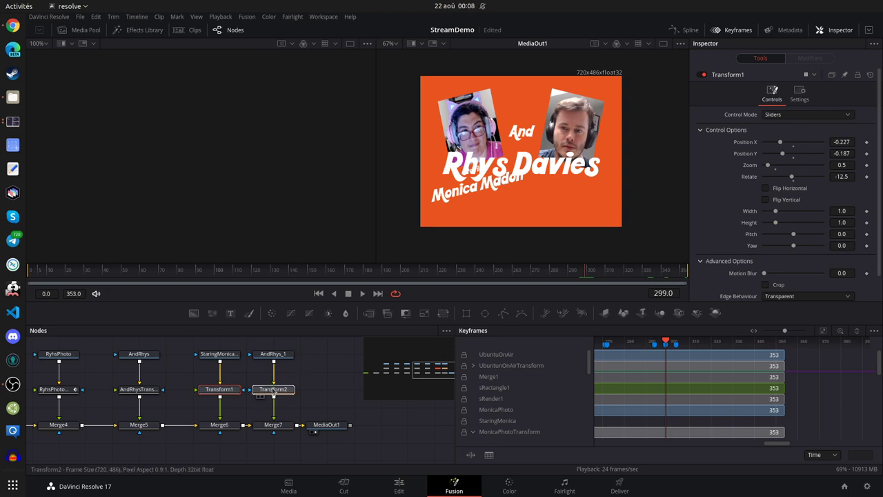
Delete Transform2 and insert a fresh plain Transform between the title image and Merge7.
key("Delete")
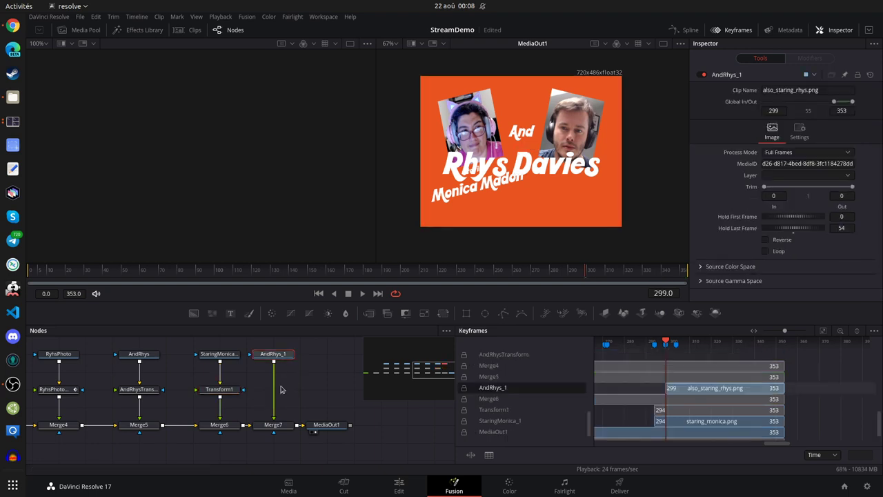
key("shift+space")
type("trans")
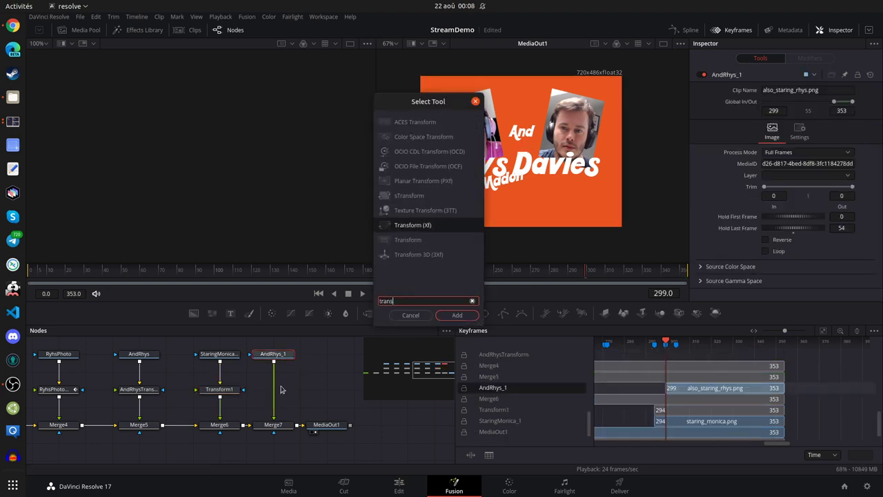
key("Down")
key("Return")
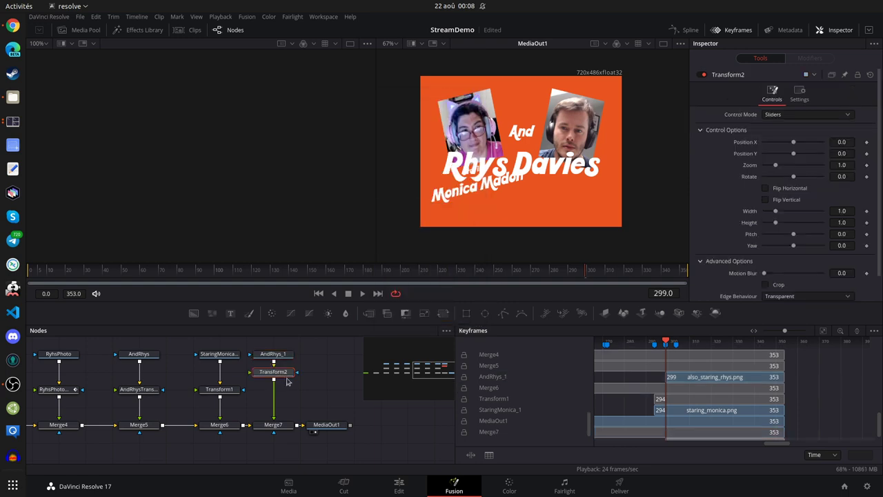
left_click_drag(289, 381, 290, 395)
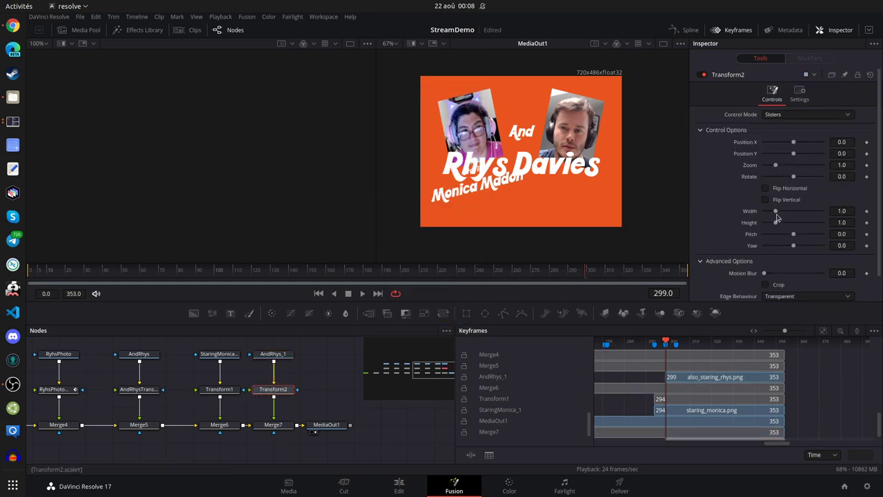
Set the title's transform to zoom 0.5, rotation 12.5, position 0.23/-0.18, and save.
left_click(851, 166)
key("Tab")
type("12.5")
key("Tab")
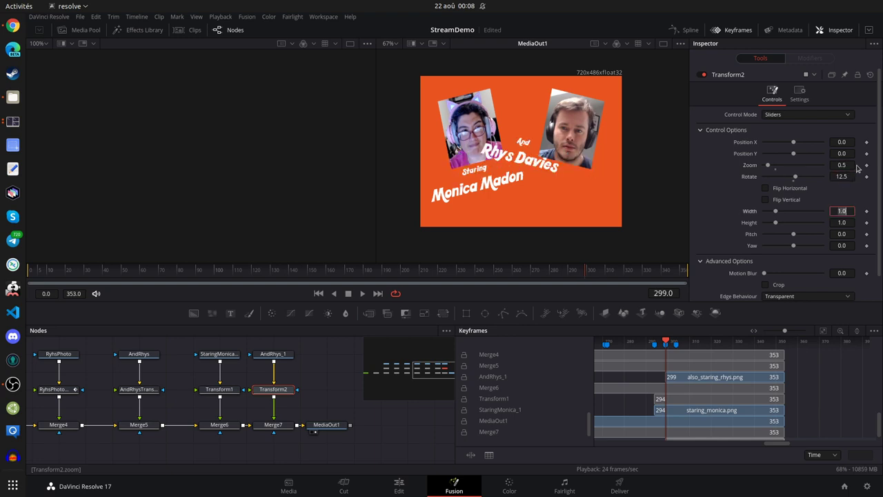
mouse_move(792, 143)
left_mouse_down()
mouse_move(804, 143)
mouse_move(806, 162)
mouse_move(783, 158)
mouse_move(807, 144)
mouse_move(785, 157)
left_mouse_up()
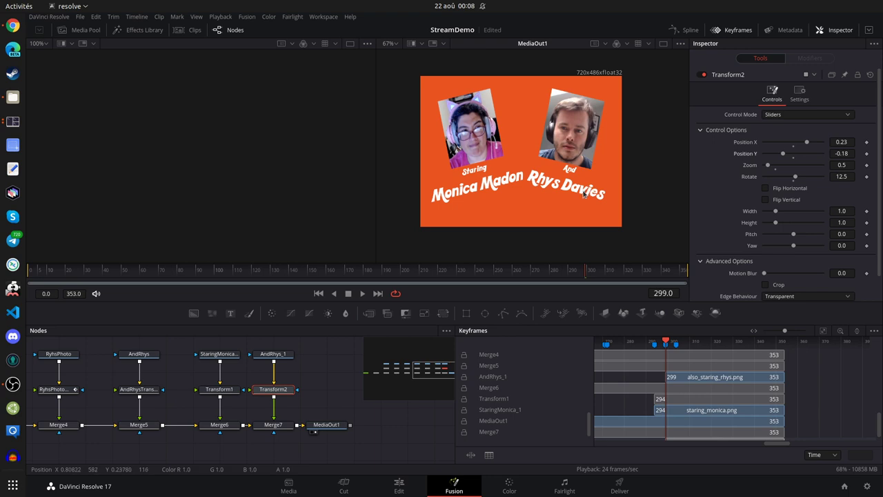
key("ctrl+s")
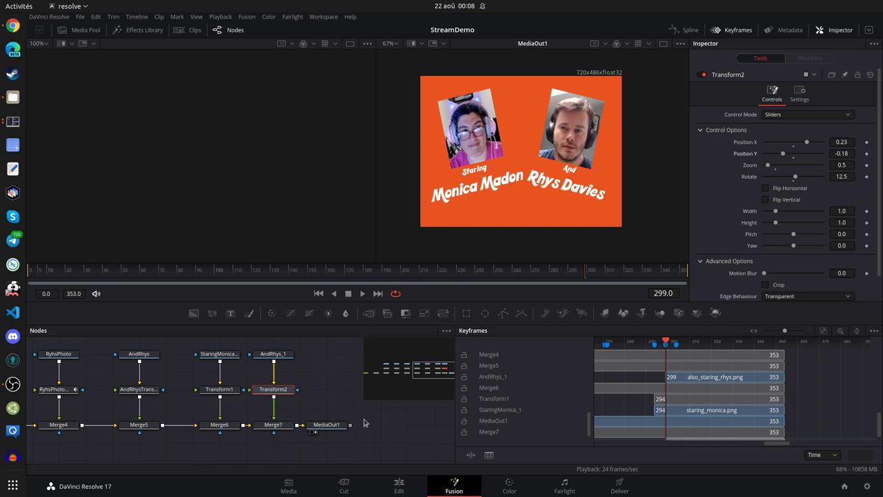
Import community_office_hours.png as MediaIn1 and layer it over Merge7's output via Merge8.
mouse_move(364, 422)
left_mouse_down()
mouse_move(269, 406)
mouse_move(366, 414)
left_mouse_up()
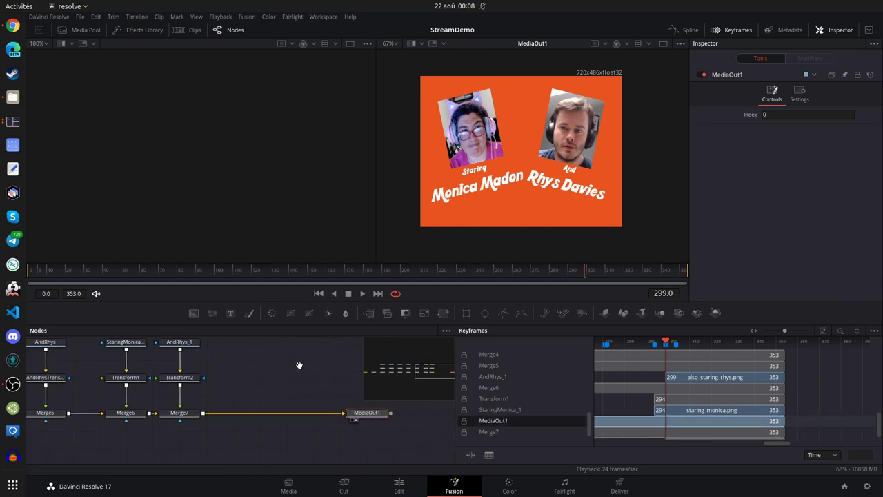
left_click_drag(298, 365, 280, 390)
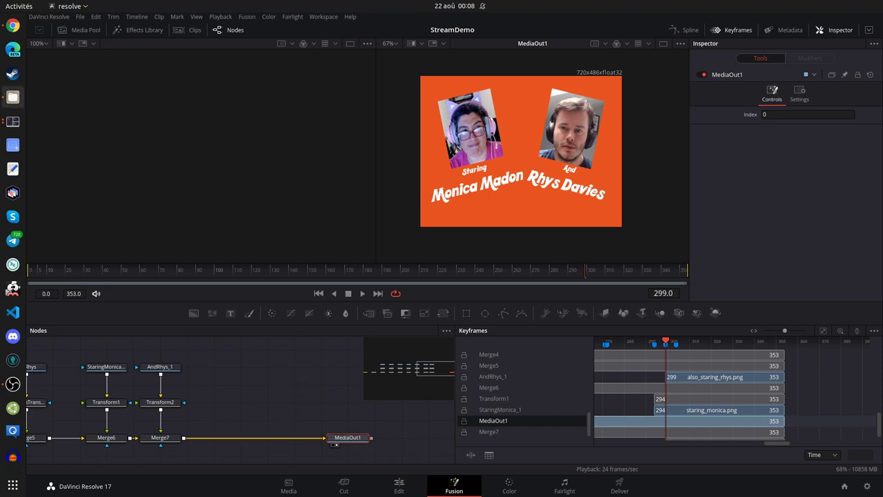
left_click_drag(882, 310, 190, 412)
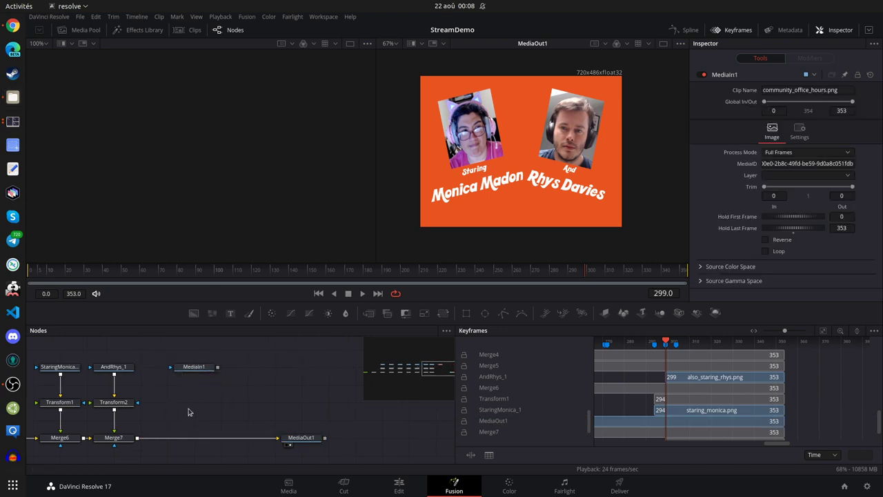
left_click_drag(218, 367, 138, 439)
left_click(197, 371)
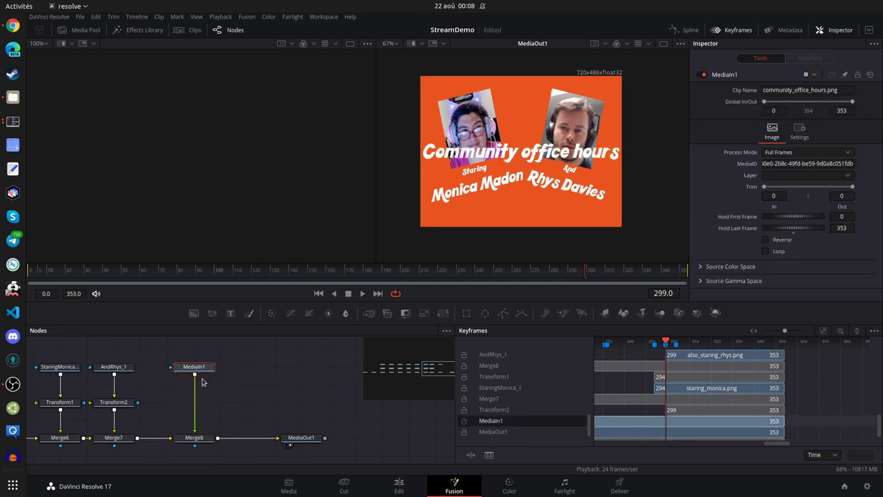
left_click(202, 382)
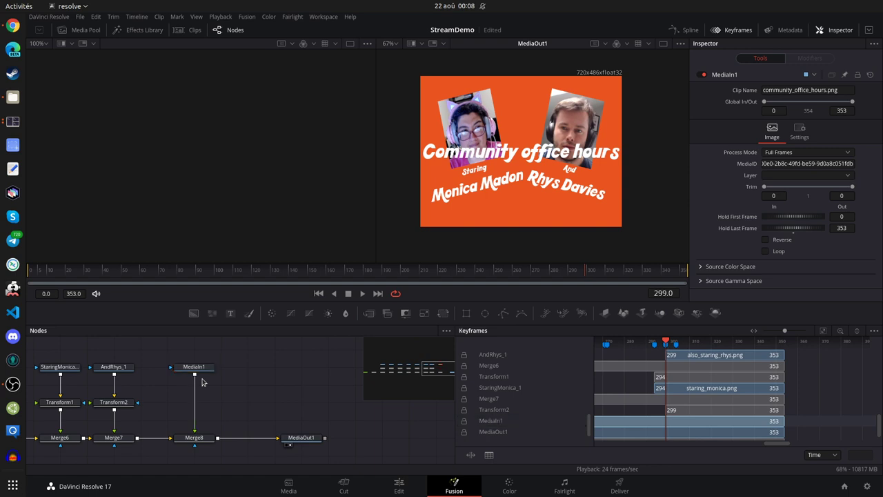
Add a plain Transform3 after MediaIn1, lined up with the other transforms.
key("shift+space")
type("trans")
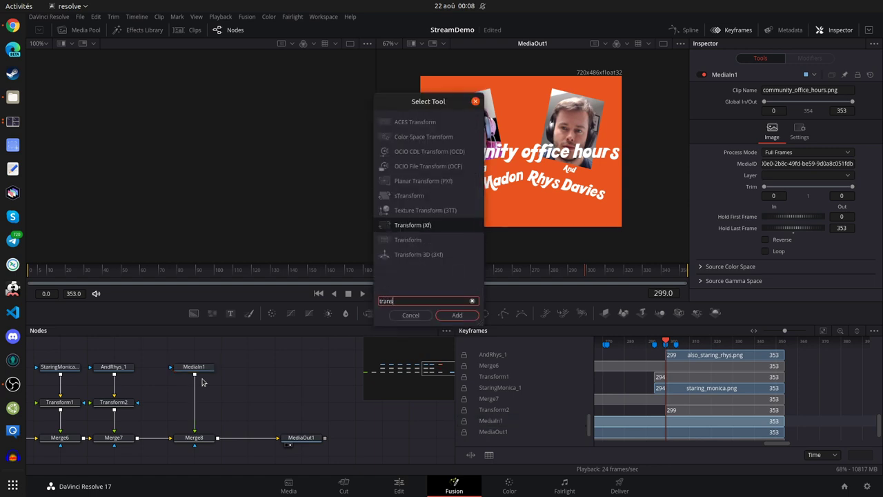
key("Down")
key("Return")
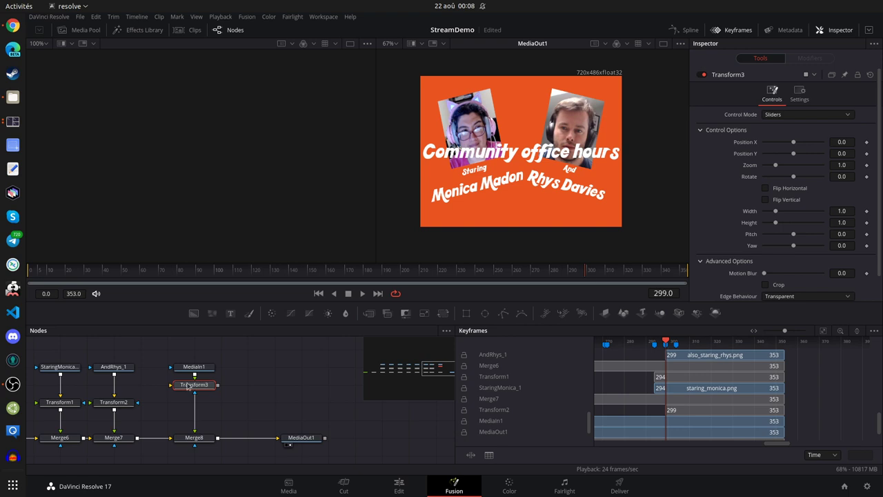
left_click_drag(188, 386, 189, 401)
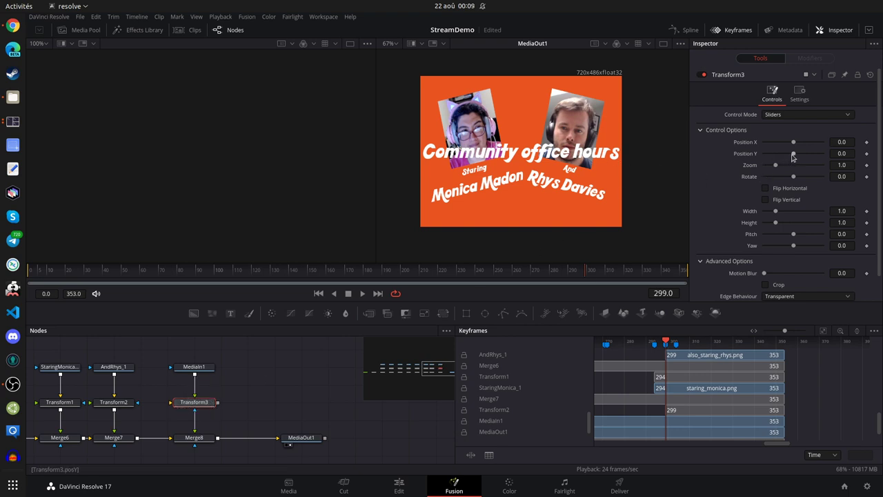
Move the heading with Transform3 to Position X -0.266 and Y -0.406.
left_click_drag(792, 154, 772, 154)
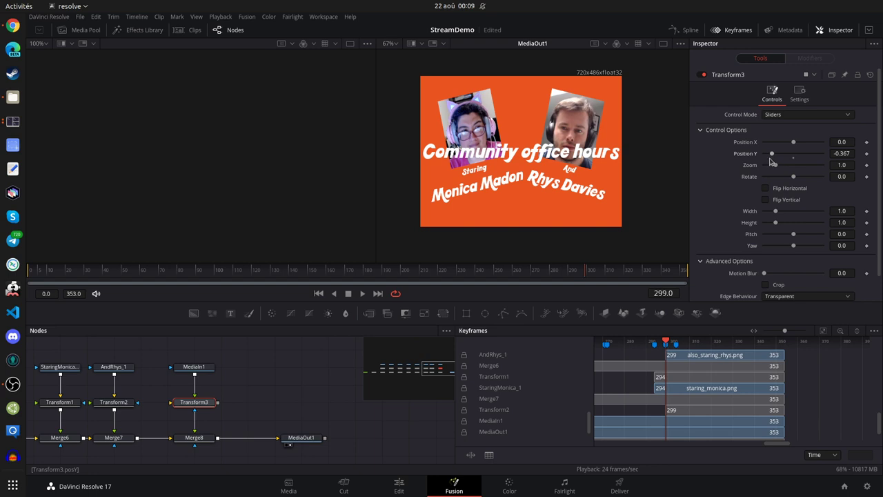
left_click(202, 402)
left_click_drag(771, 154, 789, 155)
left_click(194, 366)
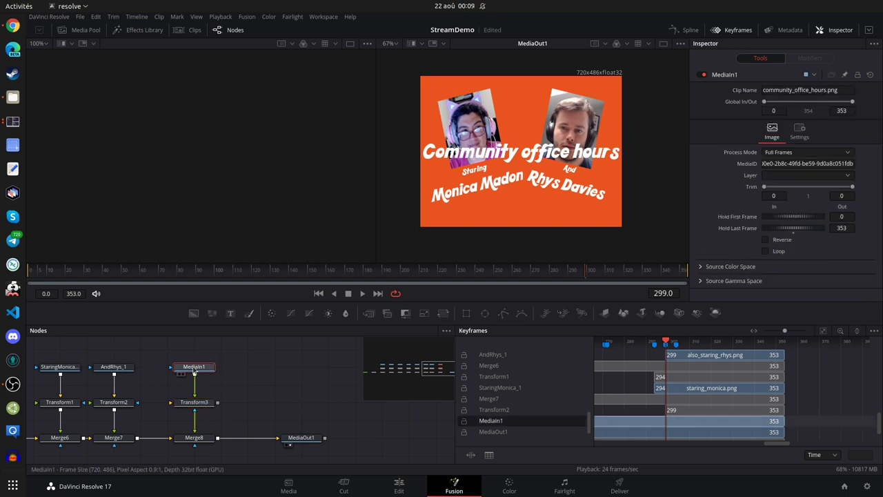
left_click(194, 406)
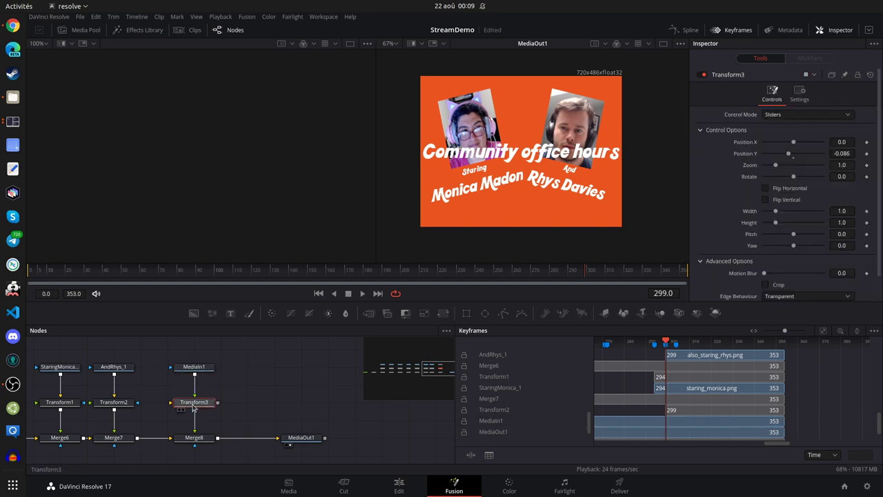
mouse_move(789, 153)
left_mouse_down()
mouse_move(804, 153)
mouse_move(770, 153)
mouse_move(783, 145)
left_mouse_up()
left_click(246, 403)
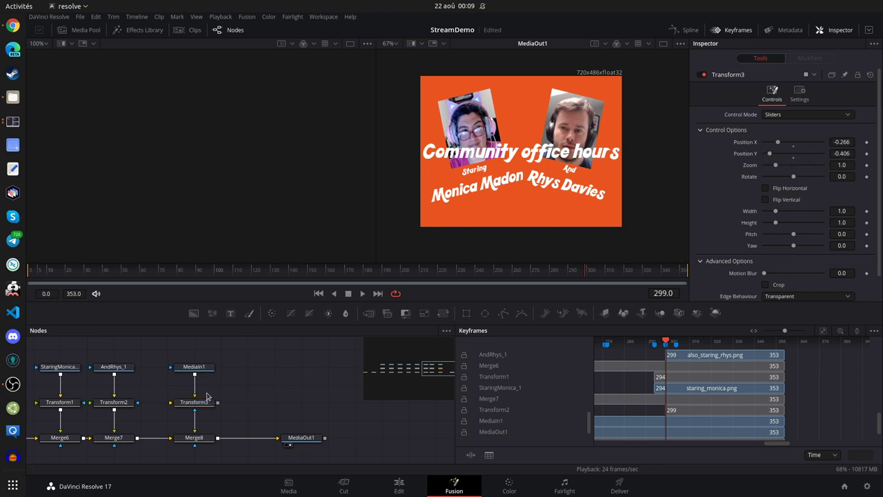
left_click(207, 401)
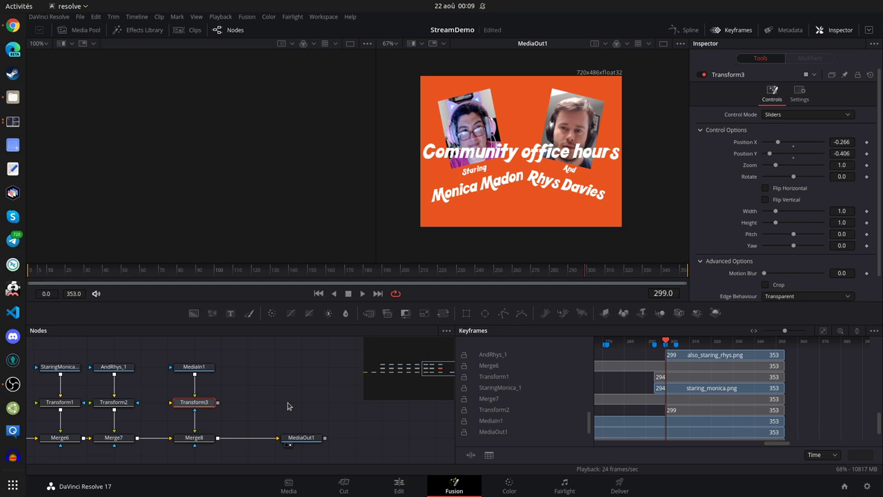
Reconnect Transform3 to Merge8, then set Position X 0, Y -0.383 and zoom 0.693.
left_click_drag(194, 428, 205, 431)
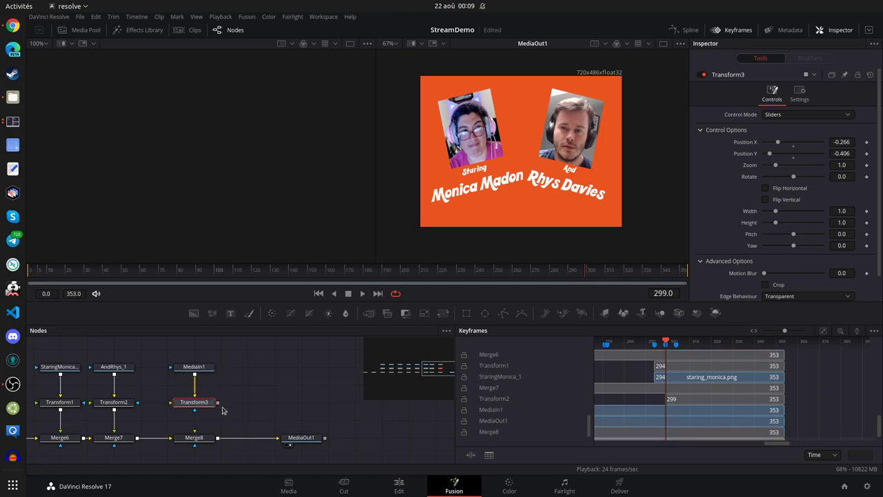
left_click(197, 438, "ctrl")
left_click_drag(218, 401, 198, 441)
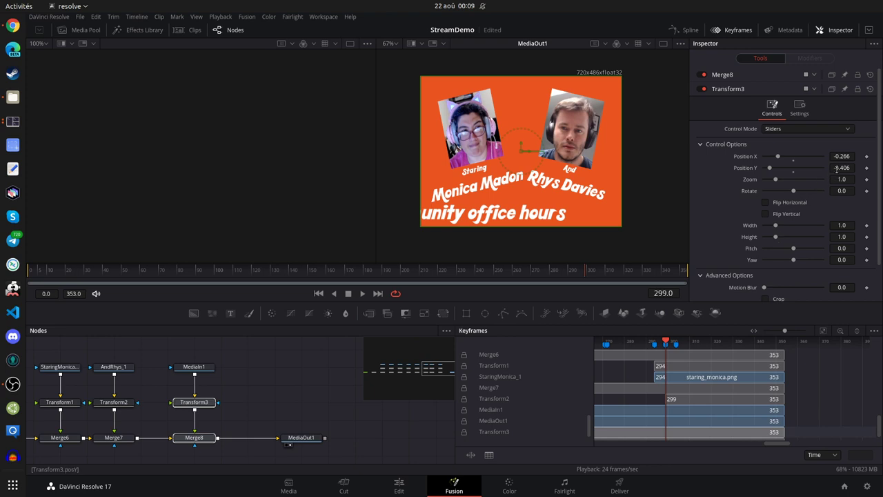
double_click(745, 158)
left_click_drag(745, 168, 772, 170)
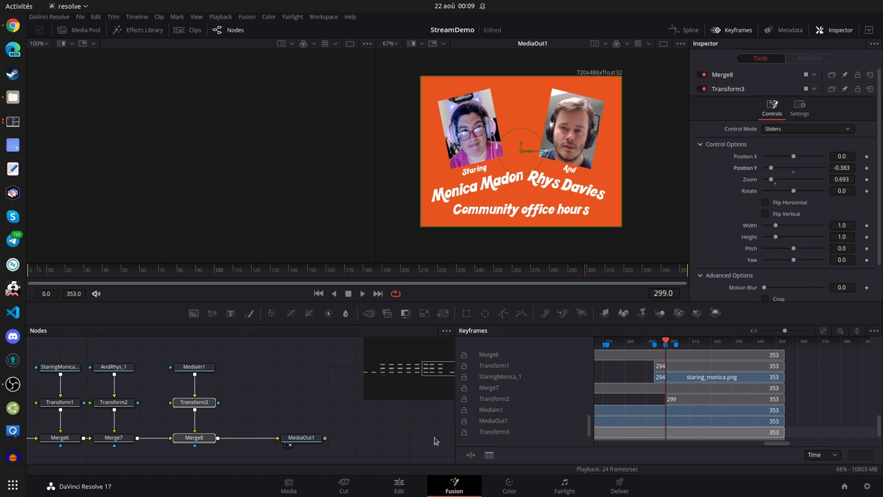
left_click(398, 486)
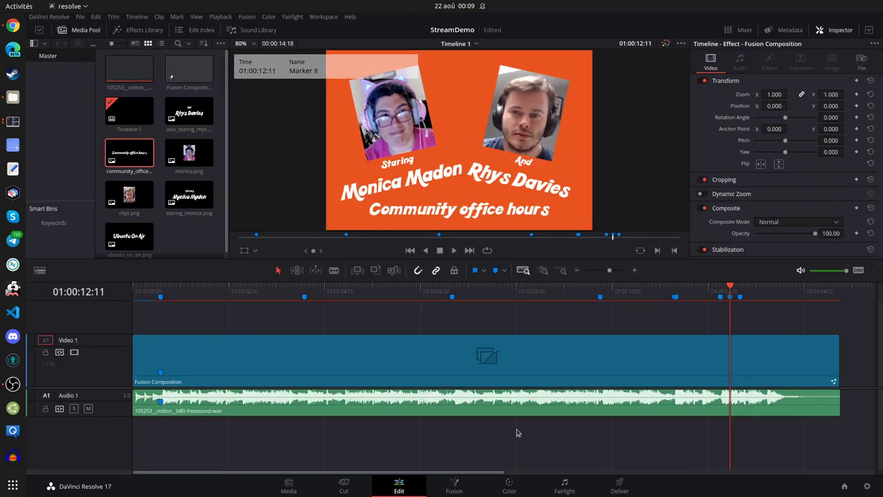
key("Home")
key("space")
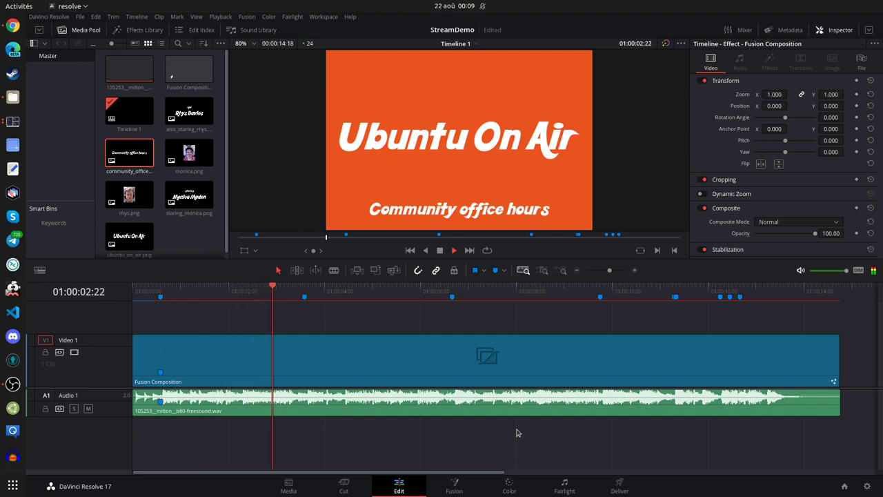
key("Home")
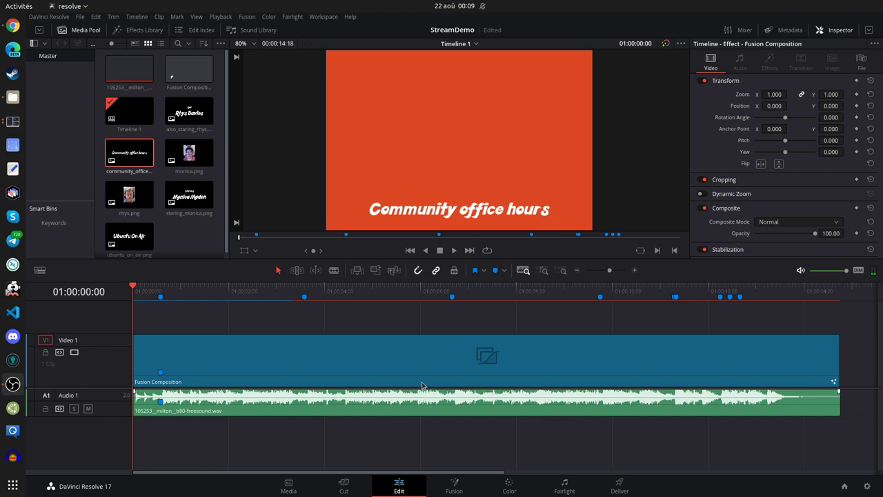
left_click(454, 487)
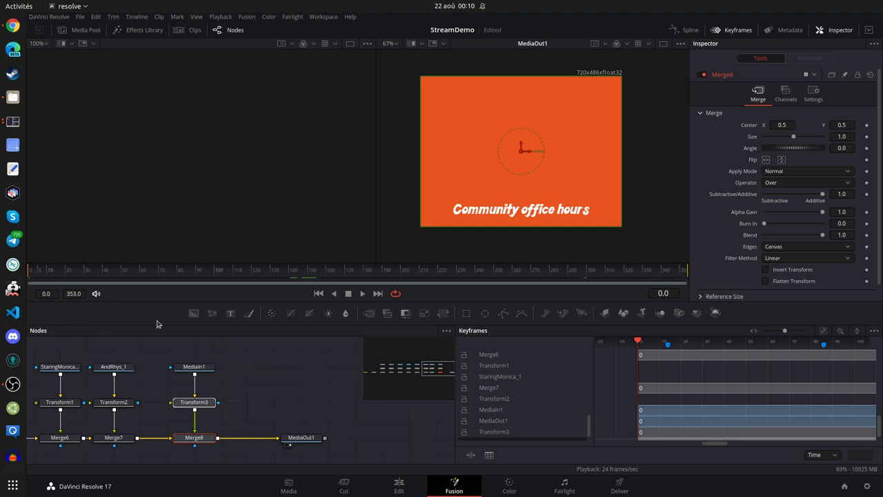
Scrub to frame 304 and set MediaIn1's Global In to 304.
left_click(192, 370)
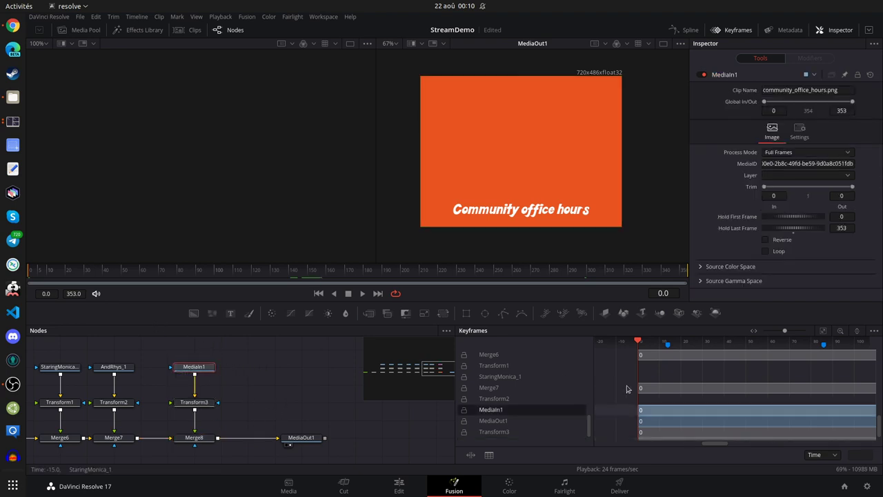
scroll(635, 385, "down", 5)
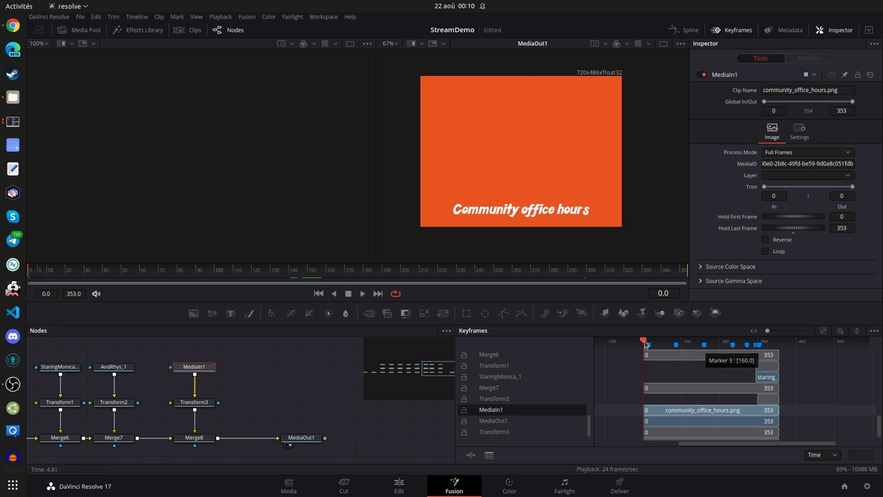
left_click_drag(645, 345, 760, 342)
scroll(745, 352, "up", 2)
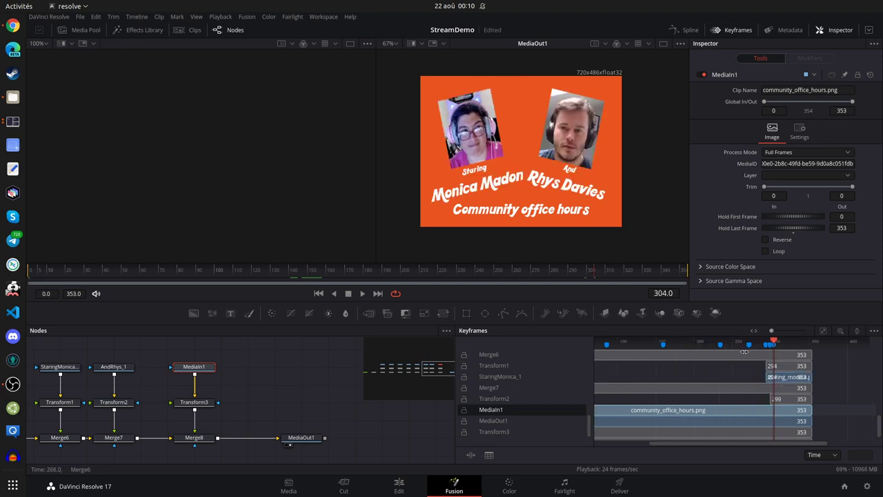
scroll(758, 348, "up", 3)
mouse_move(795, 341)
left_mouse_down()
mouse_move(780, 343)
mouse_move(797, 354)
left_mouse_up()
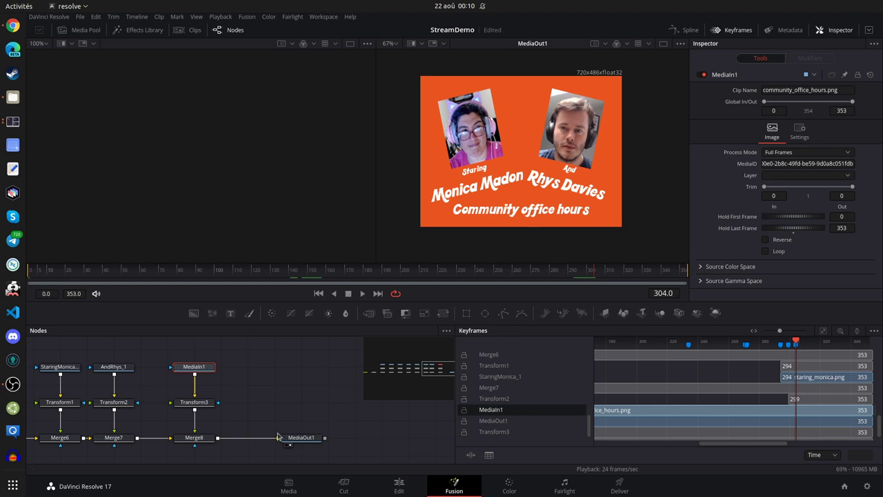
left_click(774, 112)
key("Tab")
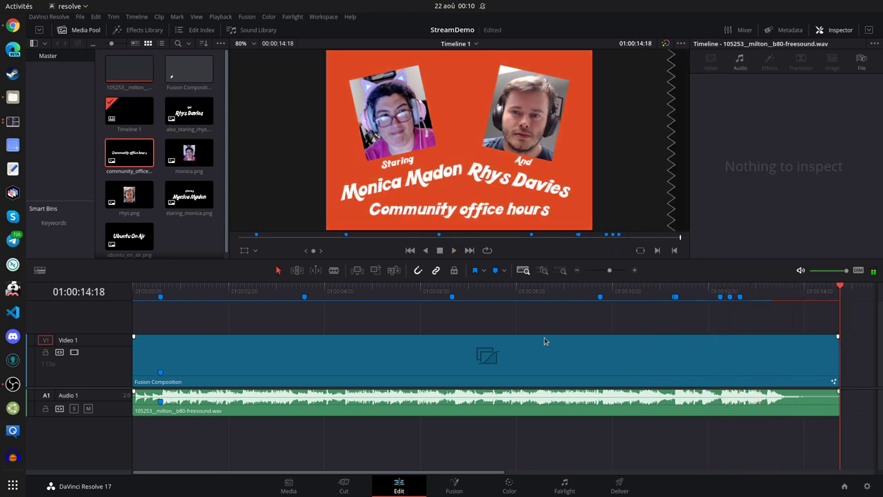
left_click(720, 296)
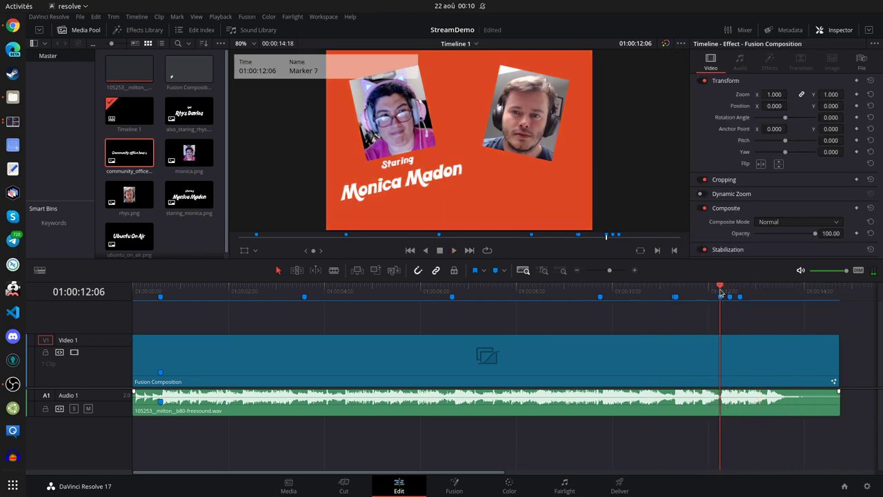
mouse_move(714, 292)
left_mouse_down()
mouse_move(686, 294)
mouse_move(755, 296)
mouse_move(720, 296)
left_mouse_up()
From the Fusion page, open the Ubuntu On Air Intro project through the File menu's Project Manager.
left_click(455, 485)
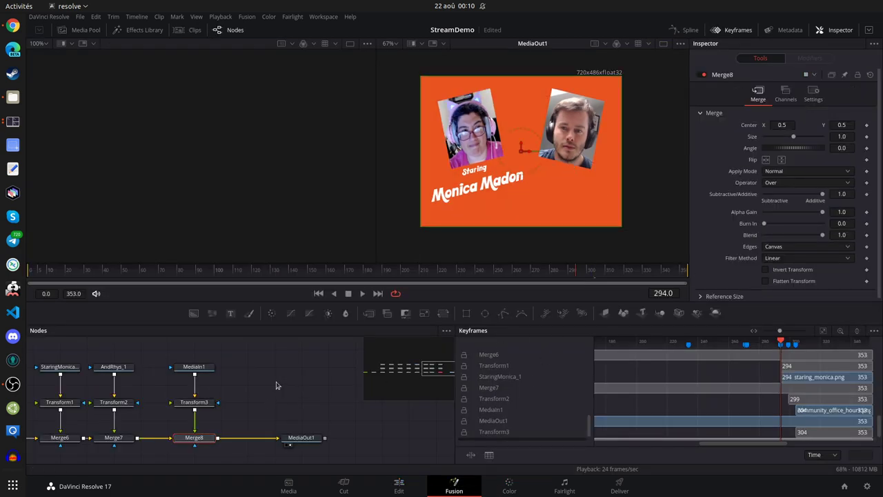
left_click_drag(284, 374, 265, 371)
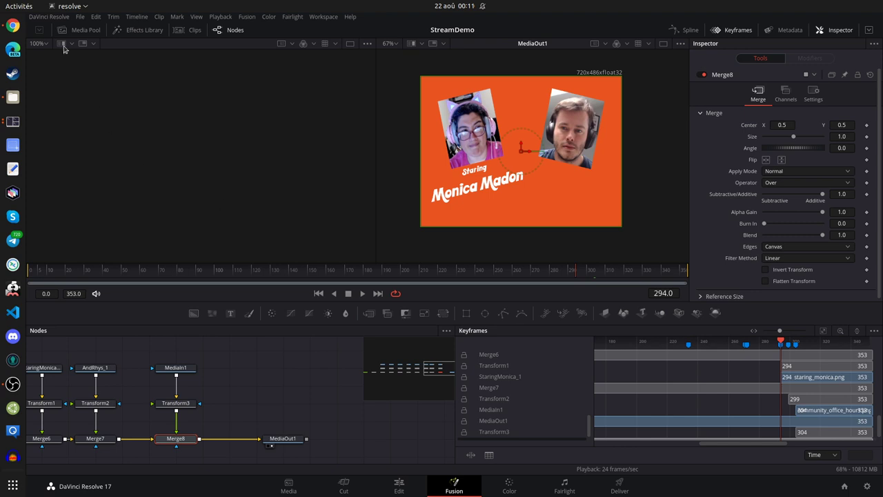
left_click(80, 17)
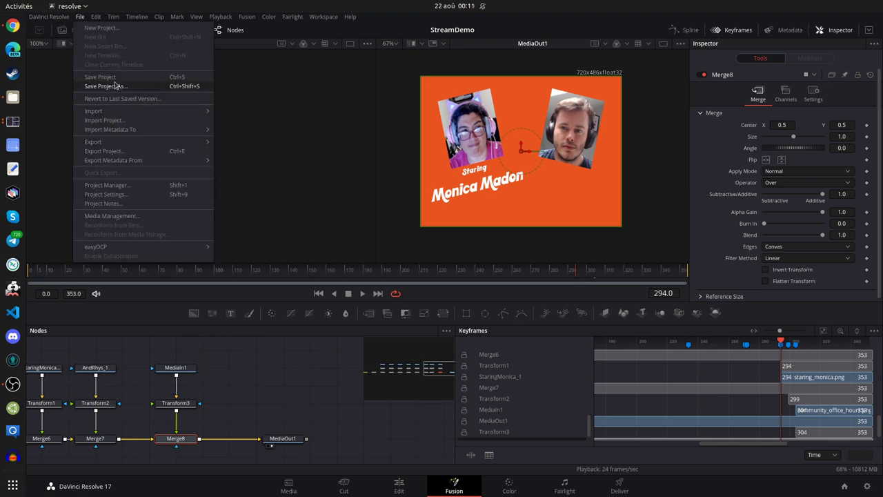
left_click(69, 41)
left_click(80, 18)
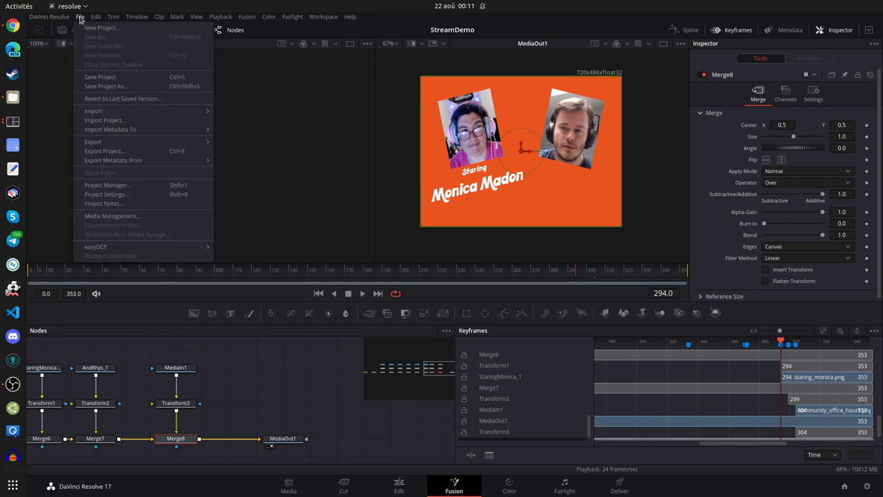
left_click(121, 195)
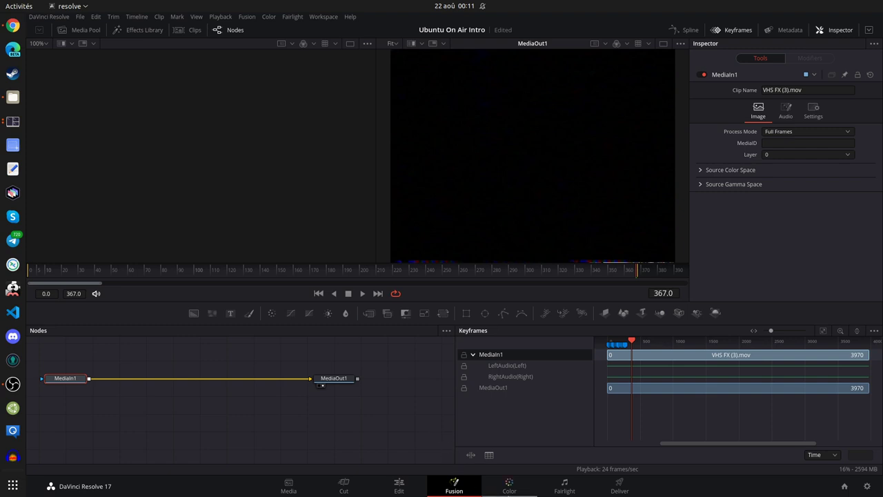
Open the Edit timeline's Fusion Composition clip in its Fusion node graph.
left_click(407, 487)
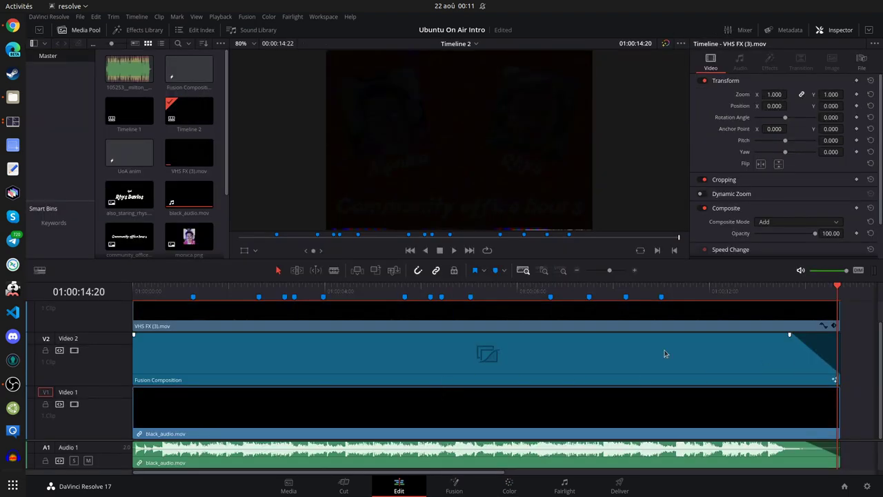
left_click(615, 351)
right_click(615, 351)
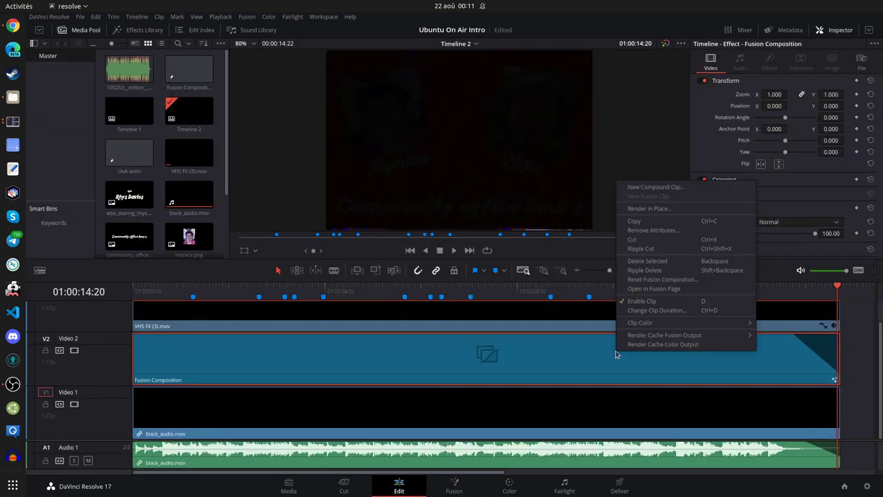
left_click(667, 279)
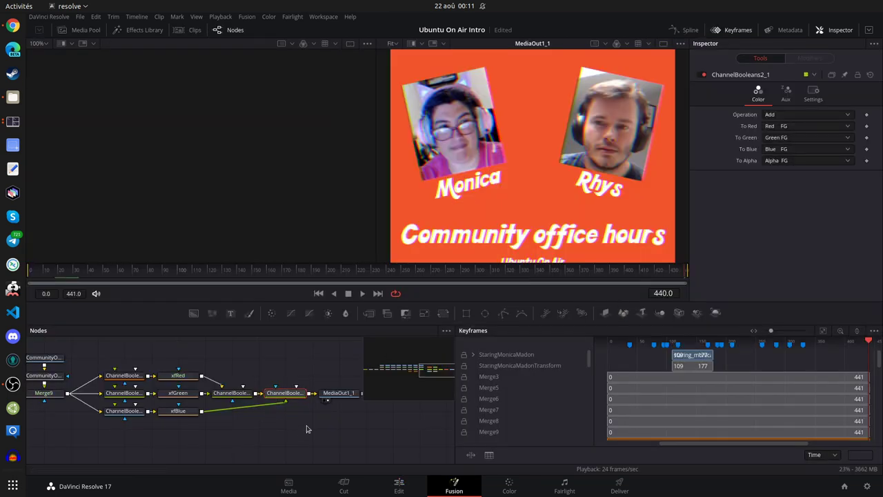
Pan to the StaringMonicaMadon2 title node and load it into the left viewer.
scroll(296, 427, "left", 3)
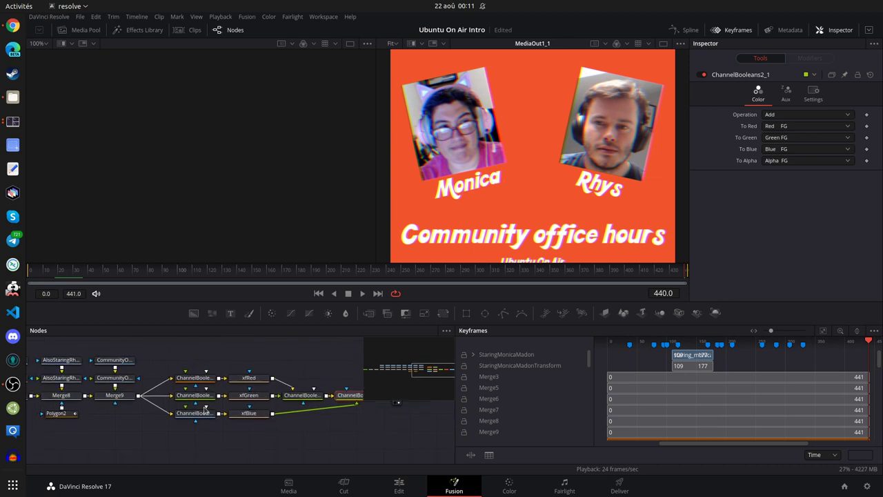
left_click_drag(295, 455, 283, 455)
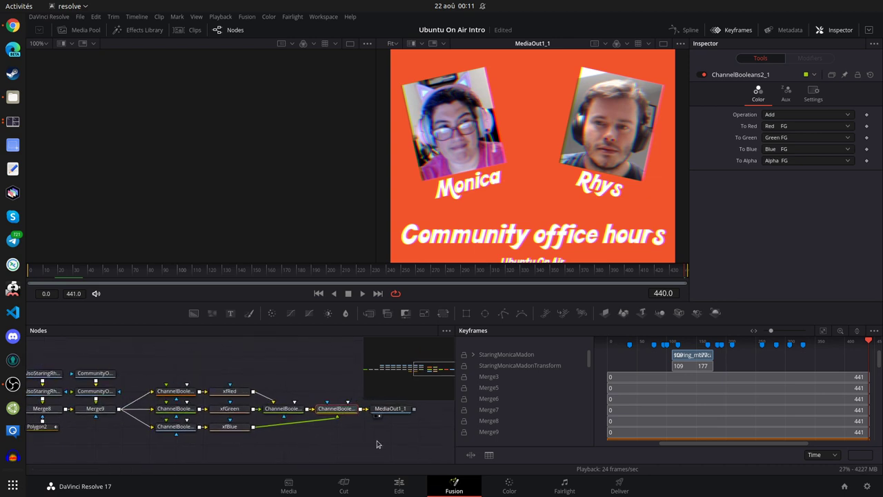
scroll(107, 436, "left", 10)
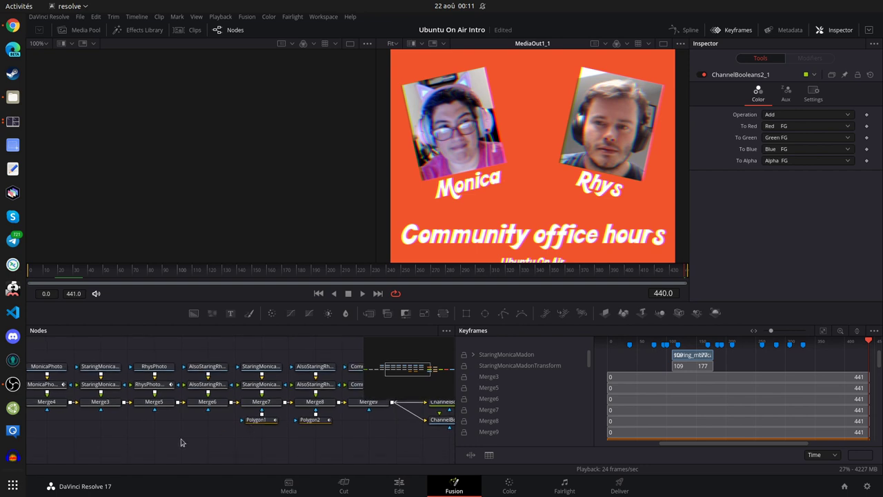
scroll(142, 428, "left", 5)
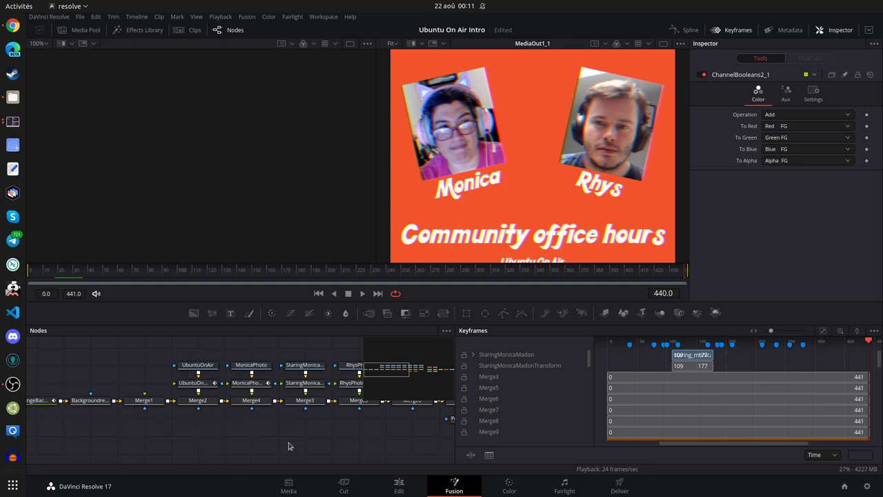
left_click_drag(289, 445, 142, 459)
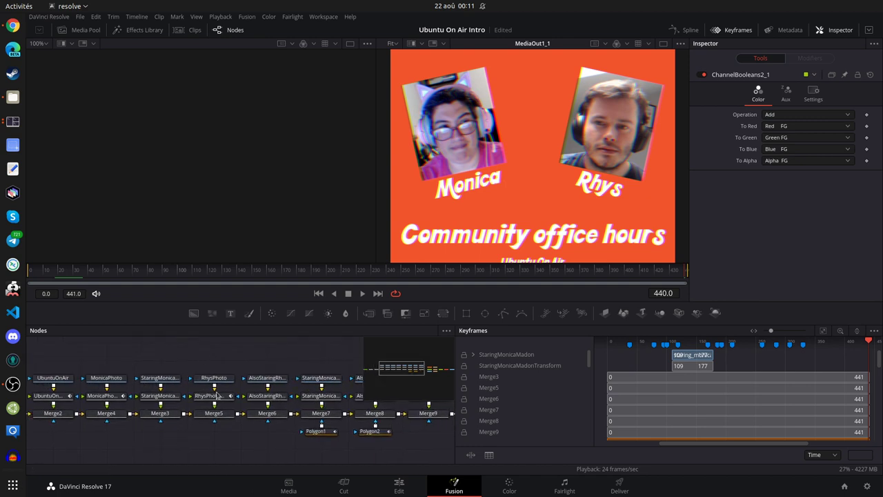
left_click_drag(276, 449, 161, 431)
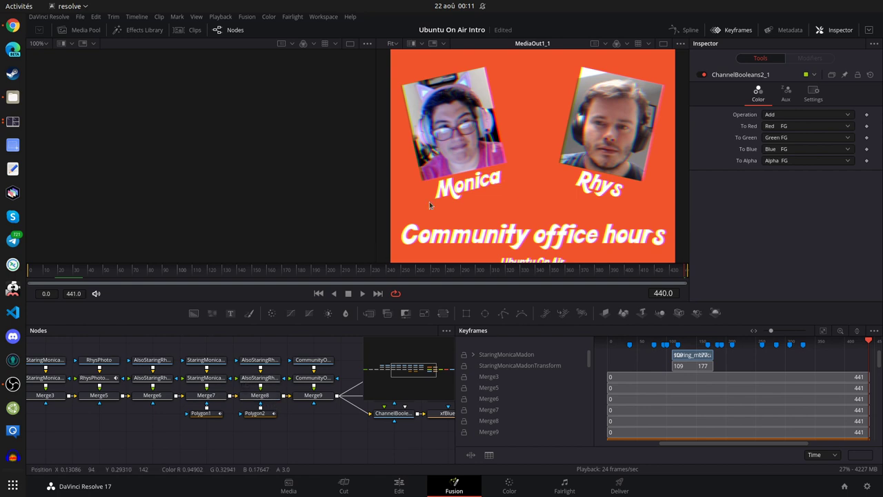
left_click(215, 360)
key("1")
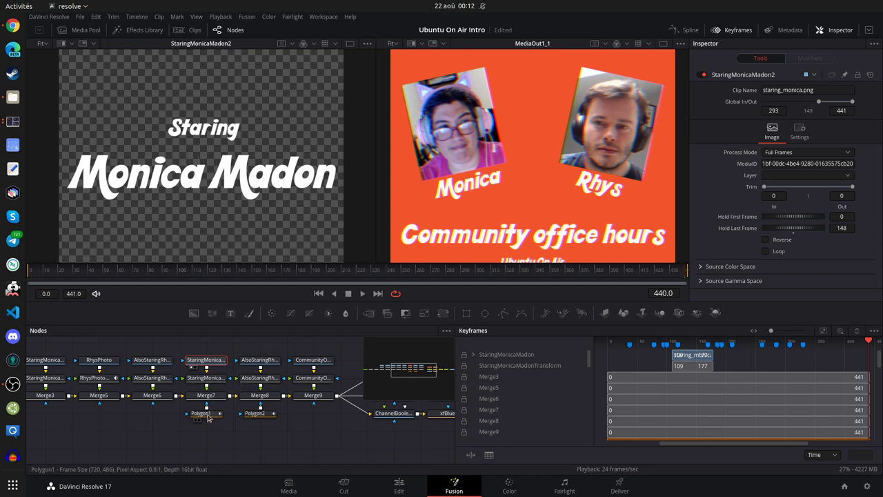
Toggle the Polygon1 mask off and back on with Ctrl+P to compare its effect.
left_click(202, 413)
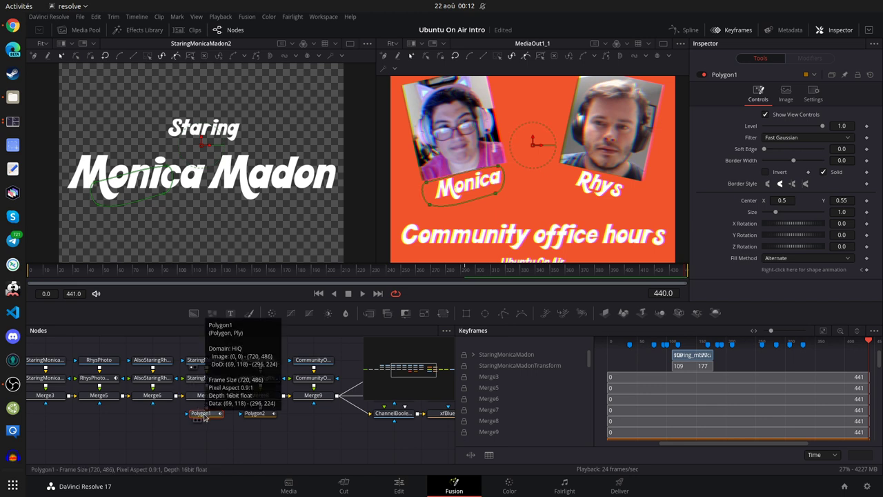
key("ctrl+p")
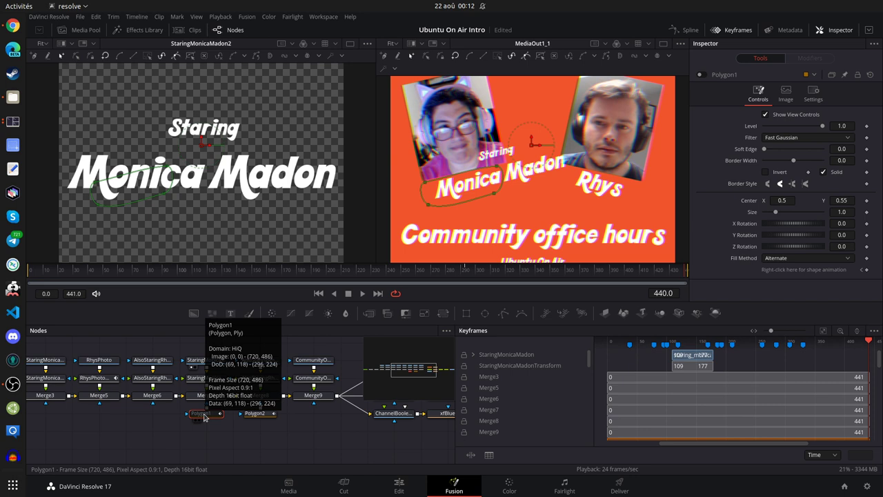
key("ctrl+p")
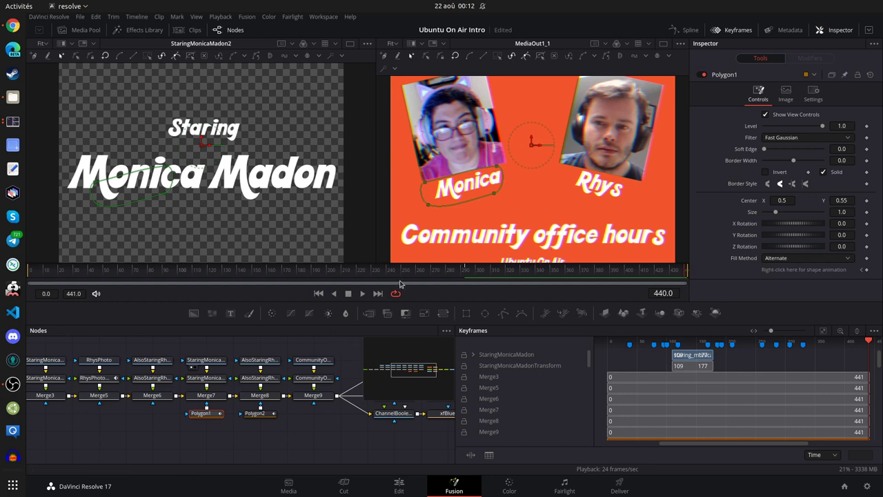
Scrub the time ruler to preview the masked title, then bring the UbuntuOnAir nodes into view.
left_click_drag(401, 284, 270, 270)
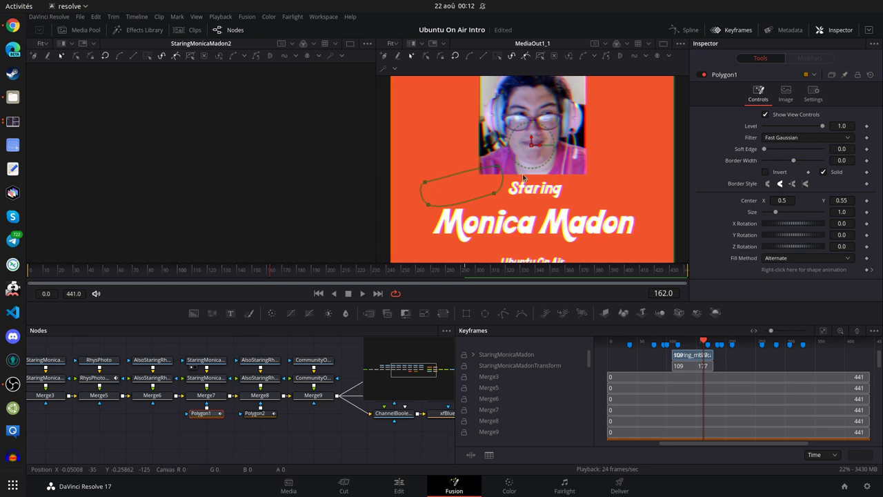
scroll(522, 178, "down", 3)
scroll(523, 178, "up", 1)
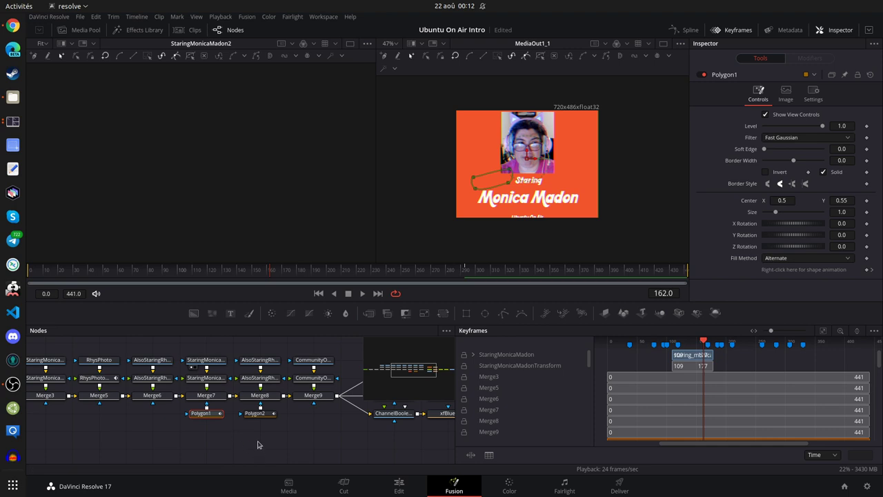
scroll(339, 430, "left", 3)
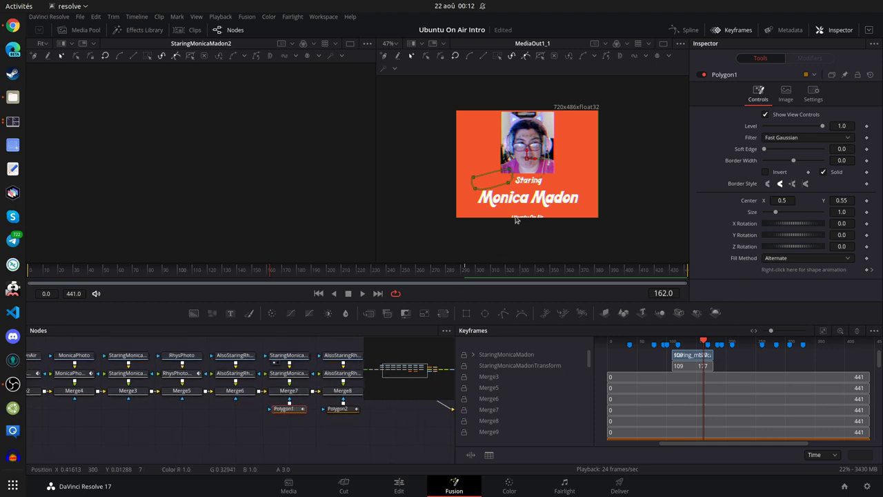
left_click_drag(390, 271, 182, 300)
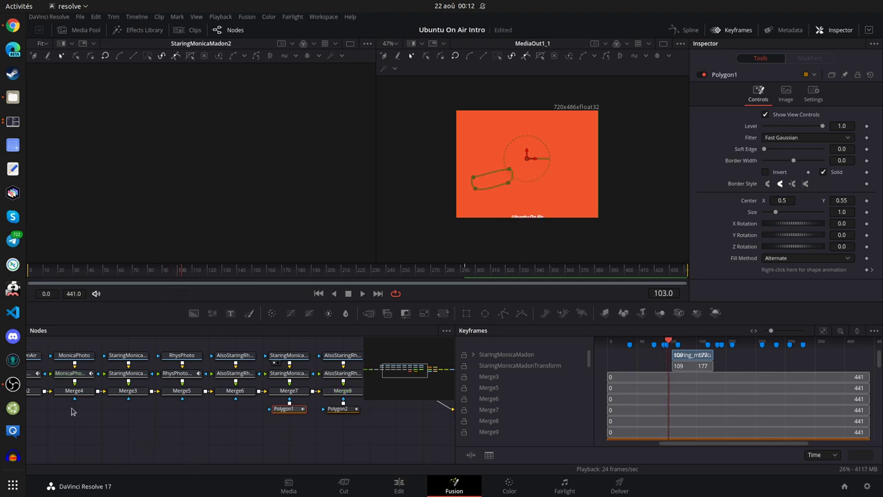
left_click_drag(71, 411, 157, 412)
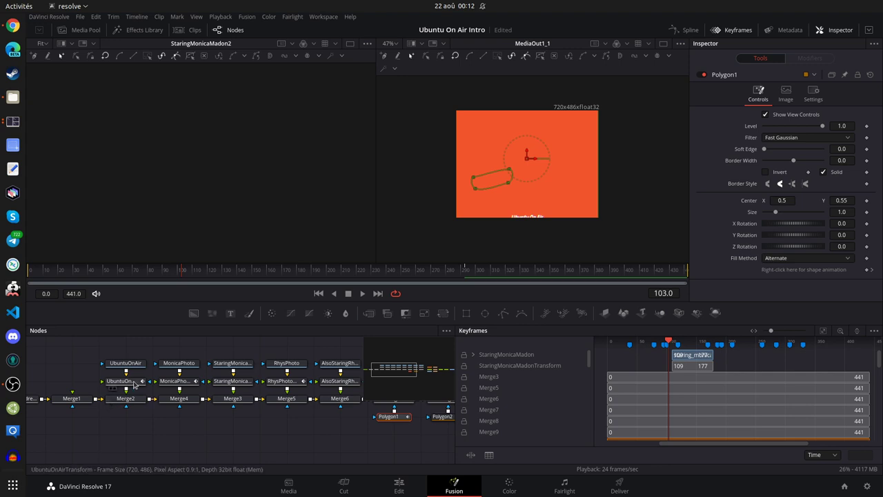
Set the UbuntuOnAirTransform zoom to 0.001 in the Inspector.
left_click(135, 385)
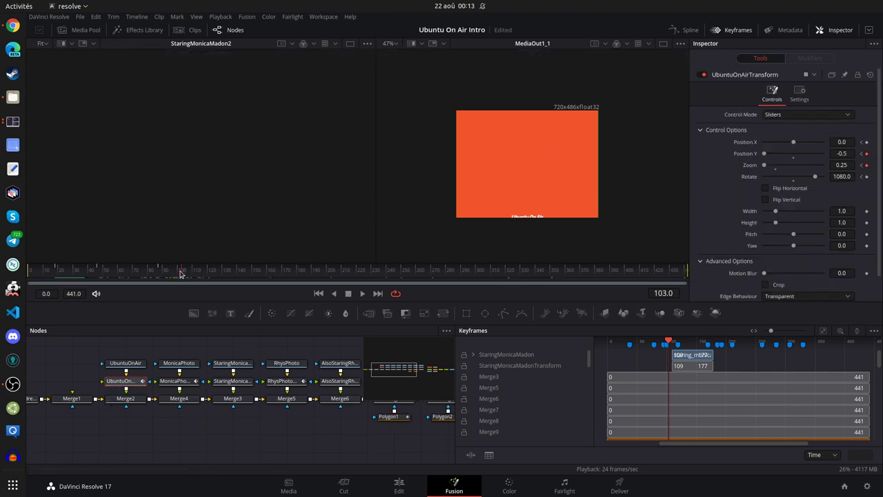
left_click_drag(183, 274, 181, 278)
left_click(841, 165)
type("0.001")
key("Tab")
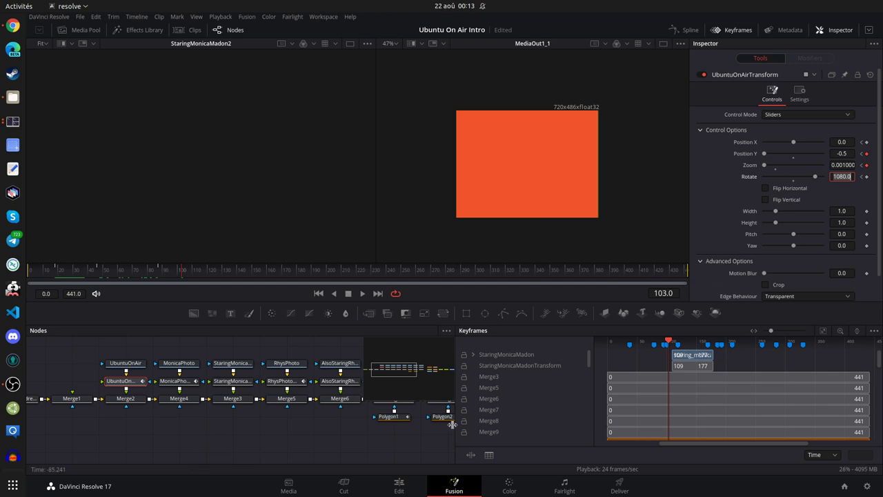
left_click_drag(227, 444, 211, 434)
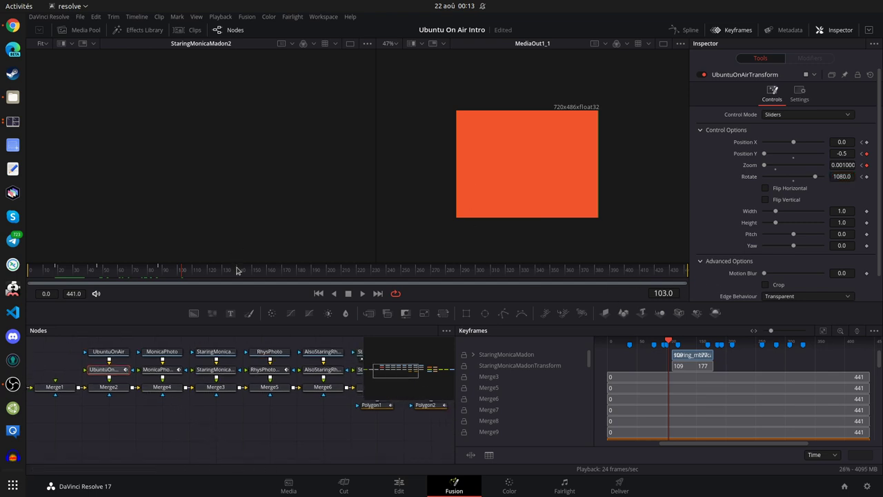
left_click_drag(236, 270, 354, 271)
left_click_drag(281, 420, 154, 464)
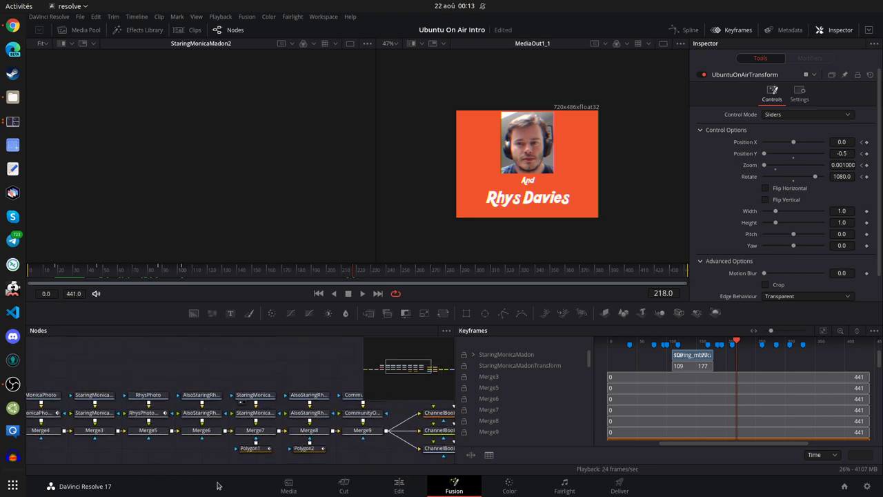
left_click_drag(212, 459, 78, 444)
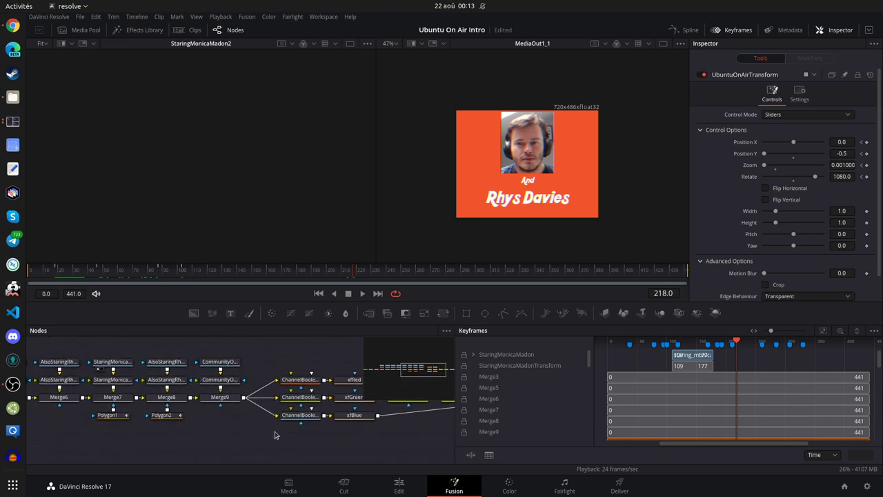
Hide the Keyframes and Inspector panels and enlarge the zoomed node editor area.
left_click_drag(287, 442, 183, 422)
left_click_drag(241, 456, 264, 446)
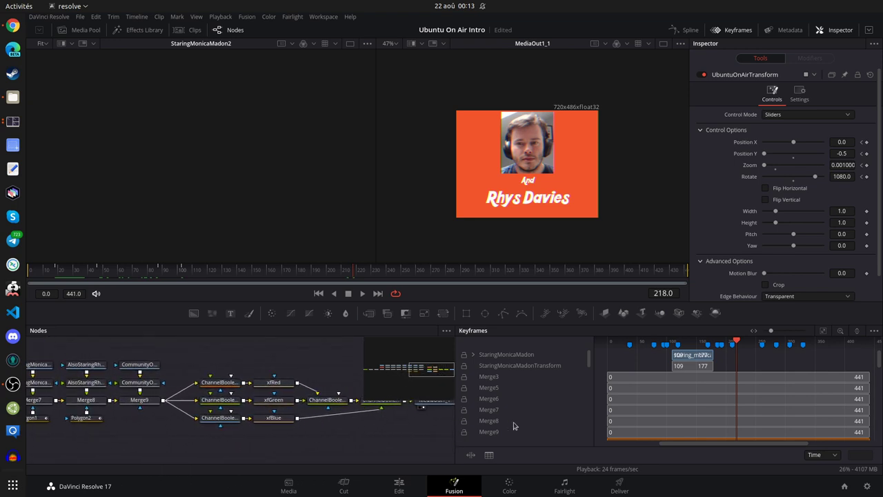
left_click(747, 34)
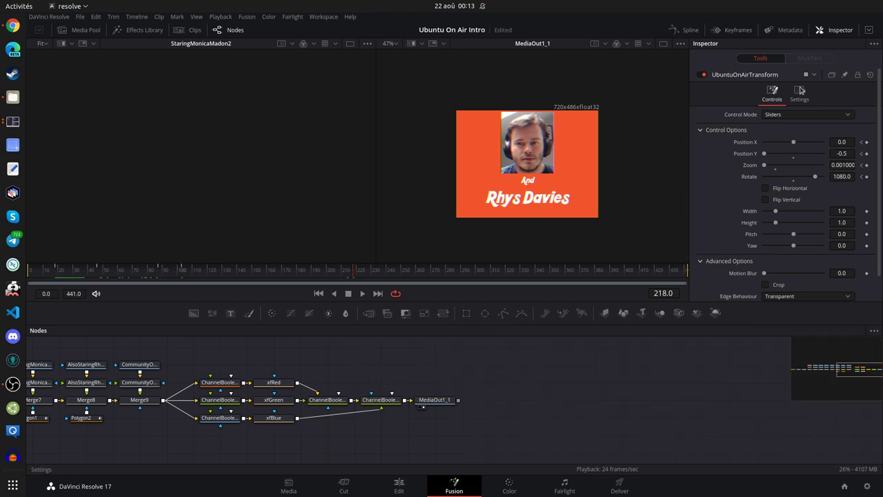
left_click(834, 32)
scroll(460, 368, "left", 5)
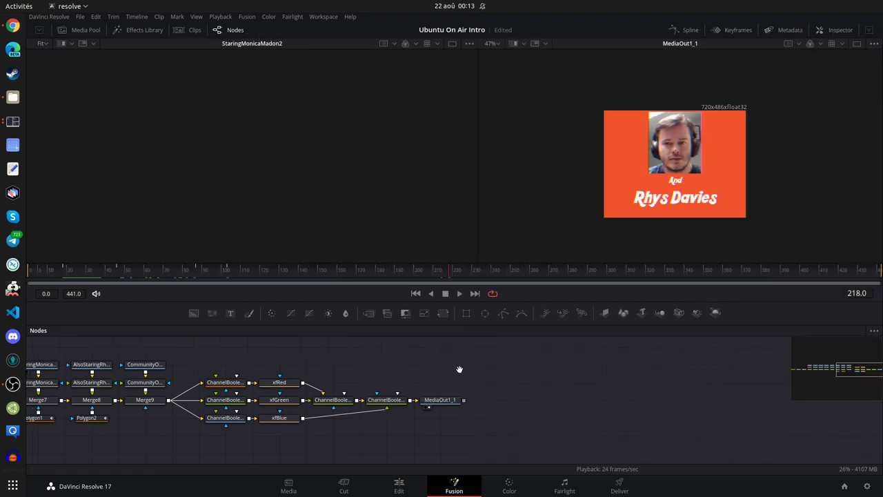
left_click_drag(511, 300, 515, 225)
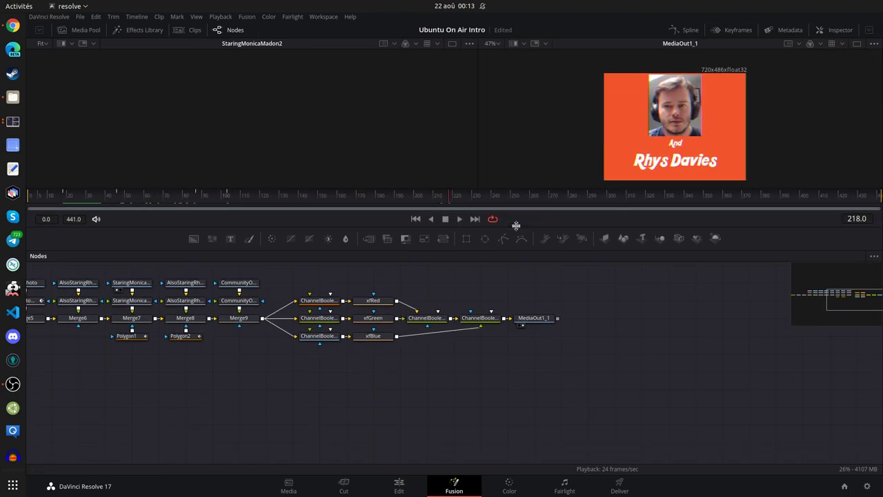
scroll(436, 381, "up", 5)
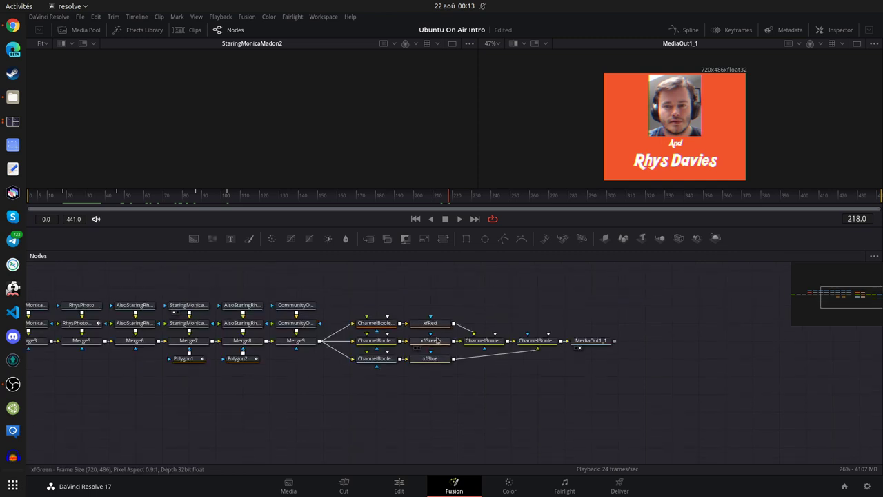
scroll(436, 339, "up", 2)
scroll(381, 416, "up", 1)
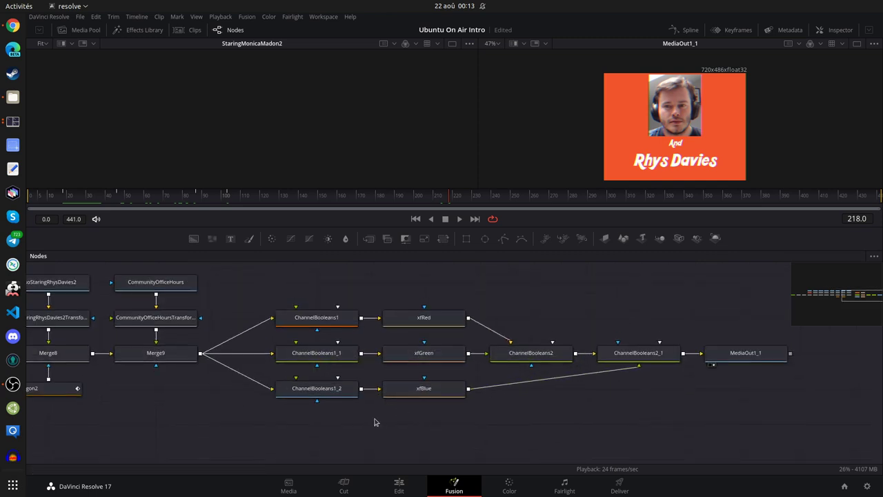
Select ChannelBooleans1, ChannelBooleans1_1, ChannelBooleans1_2 and the xfRed transform node in turn.
left_click(322, 319)
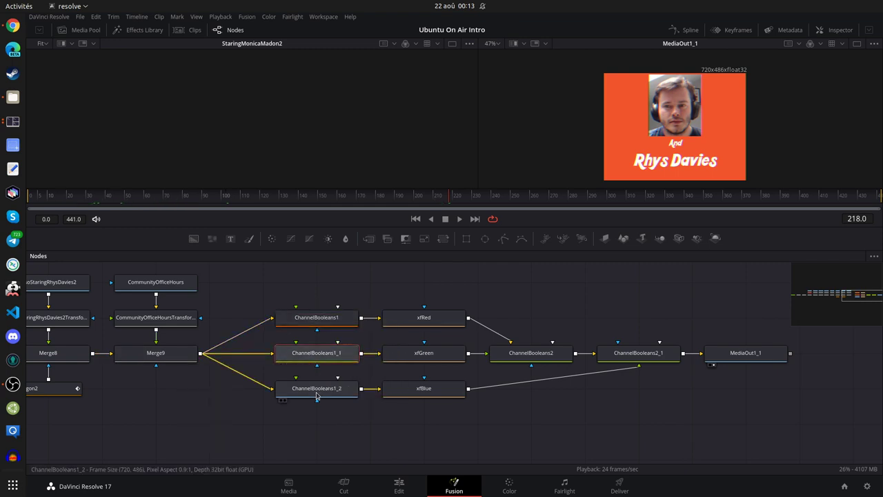
left_click(320, 357)
left_click(322, 391)
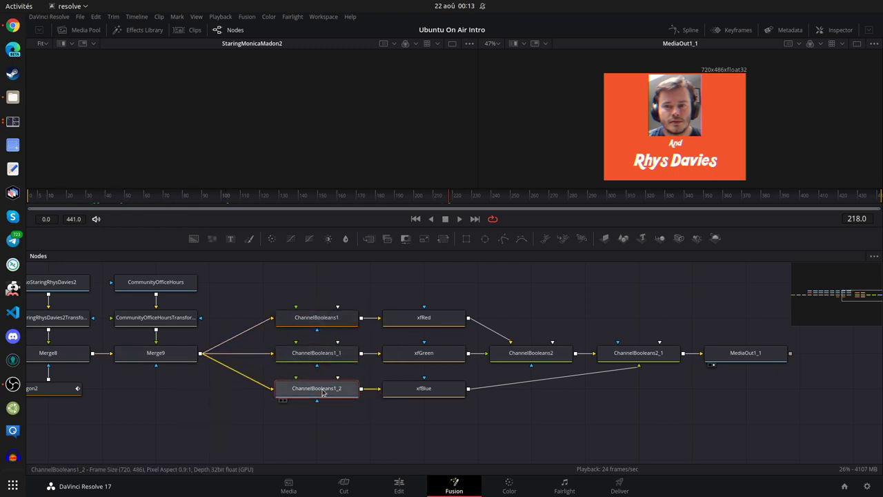
left_click(442, 320)
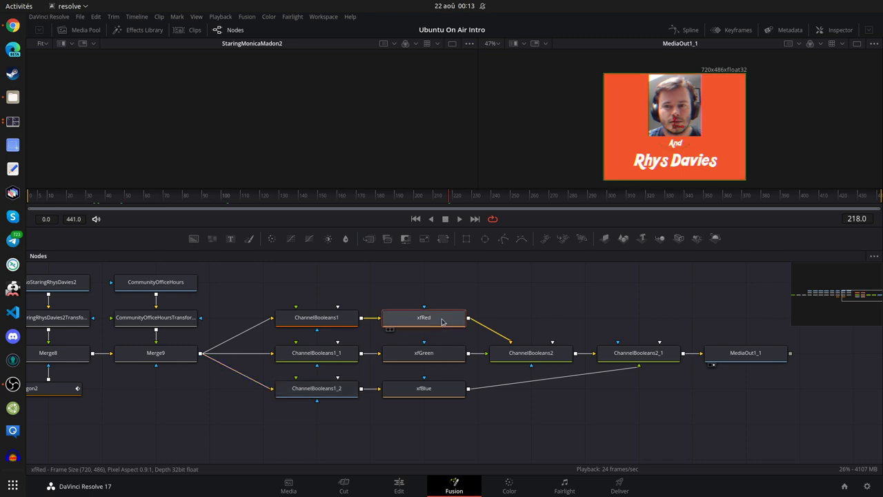
Inspect the xfRed, xfGreen and xfBlue settings and slide xfRed's Center X to 0.495.
double_click(445, 318)
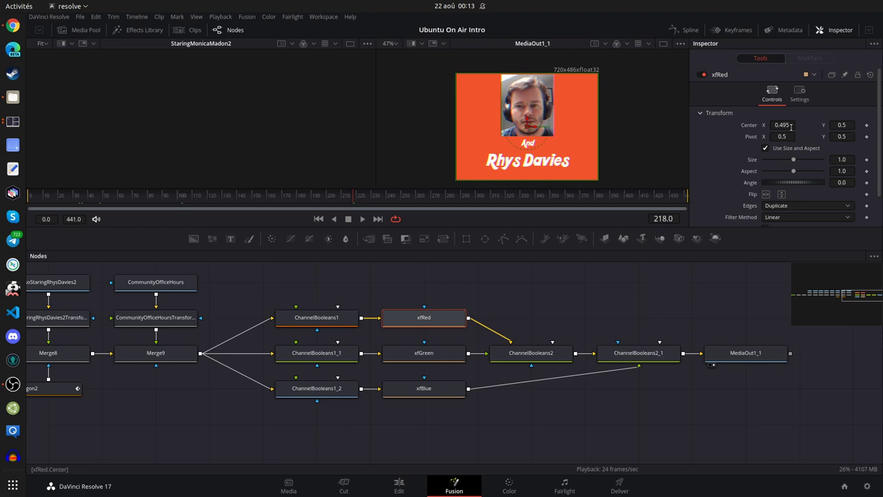
left_click(455, 355)
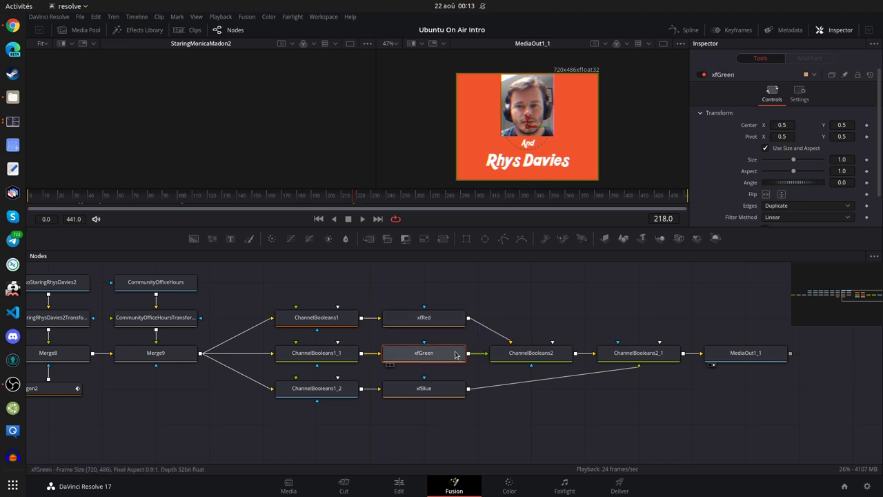
left_click(435, 389)
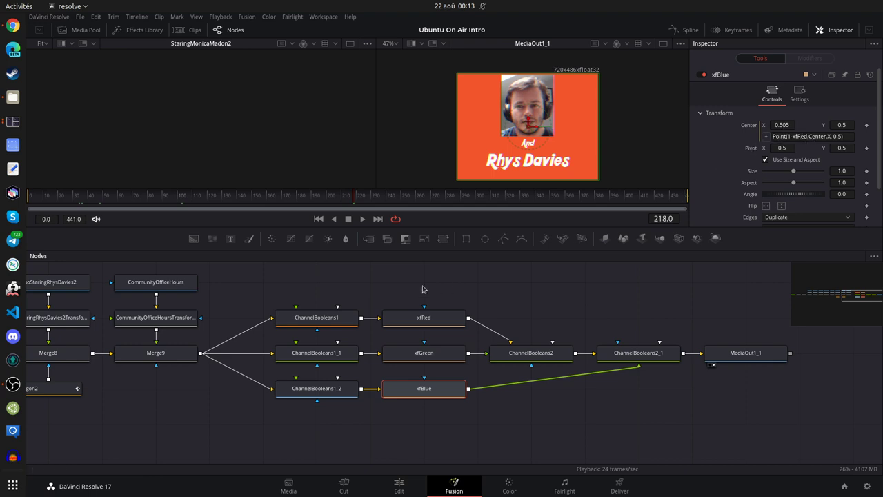
left_click(399, 316)
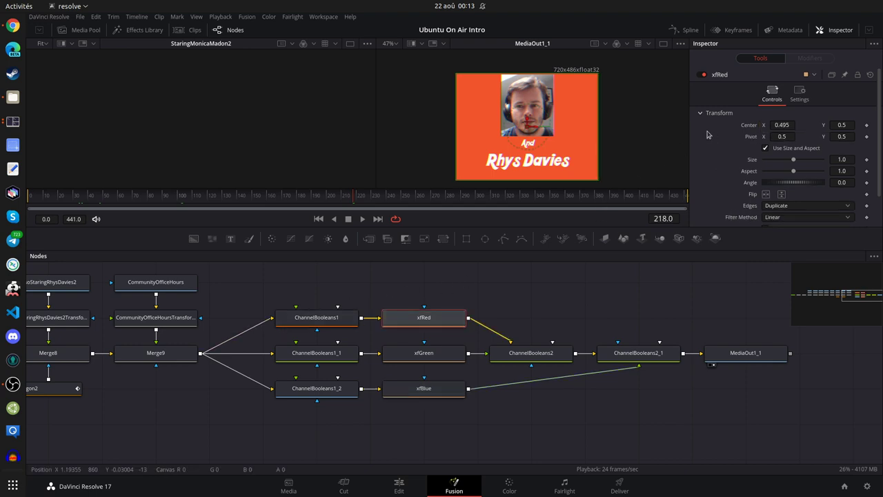
mouse_move(783, 125)
left_mouse_down()
mouse_move(817, 124)
mouse_move(714, 125)
mouse_move(824, 125)
mouse_move(800, 125)
left_mouse_up()
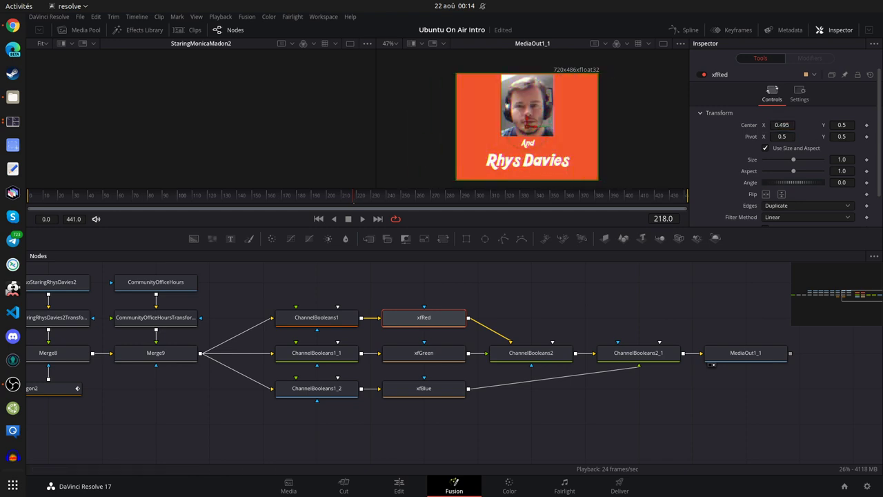
left_click_drag(559, 305, 473, 298)
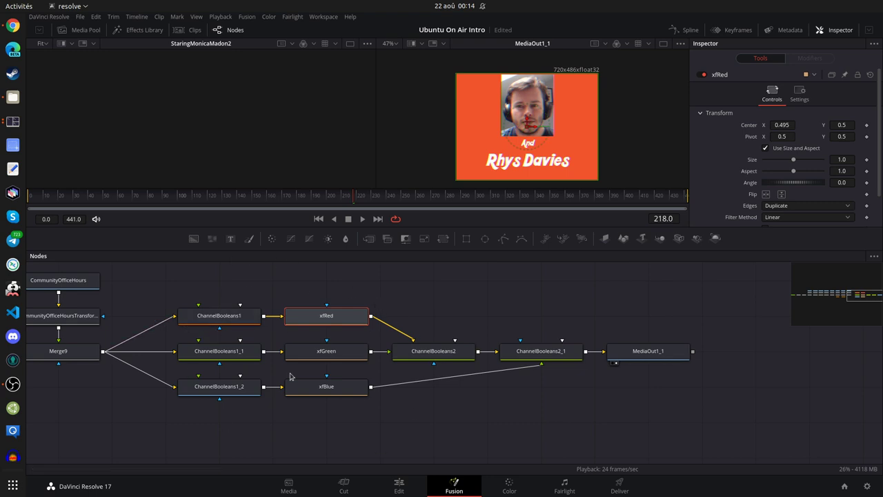
Review xfGreen, xfBlue, ChannelBooleans2, ChannelBooleans2_1 and MediaOut1_1, then pan to the upstream title nodes.
left_click(333, 353)
left_click(338, 388)
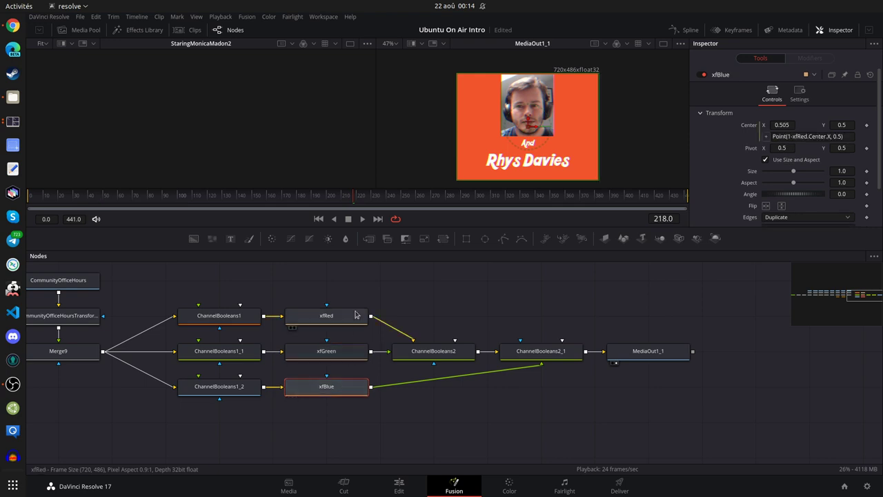
left_click(434, 351)
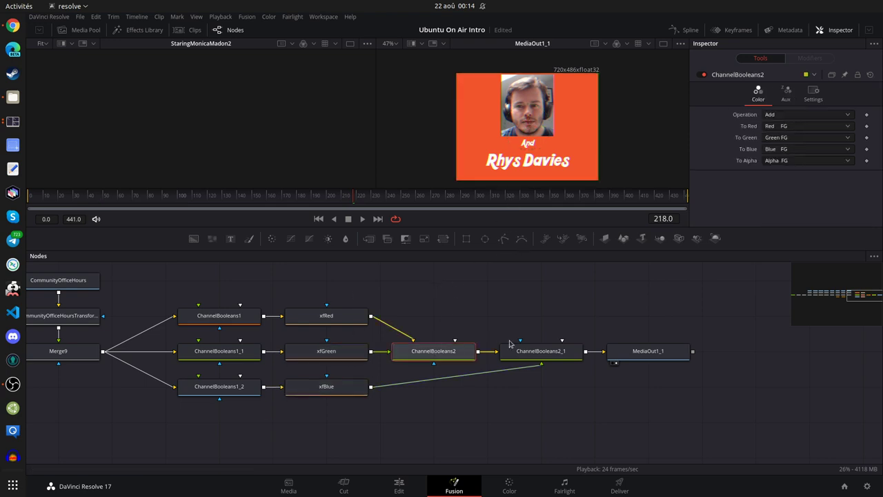
left_click(541, 352)
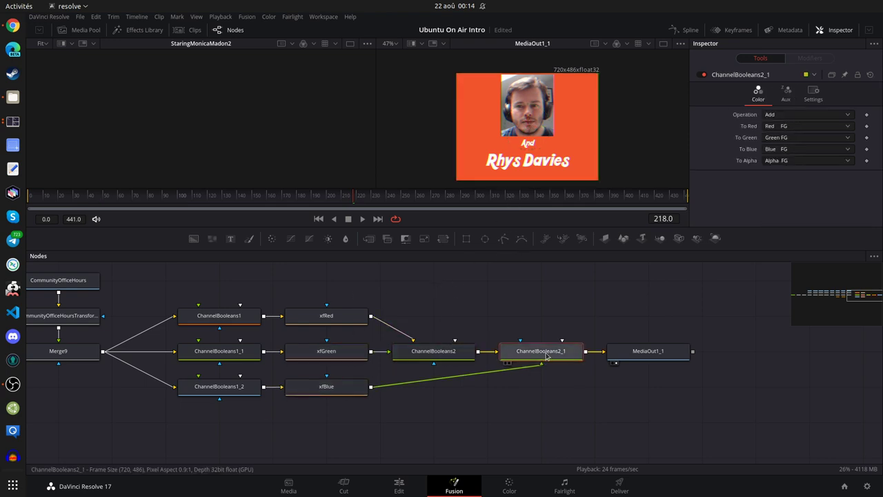
left_click(647, 352)
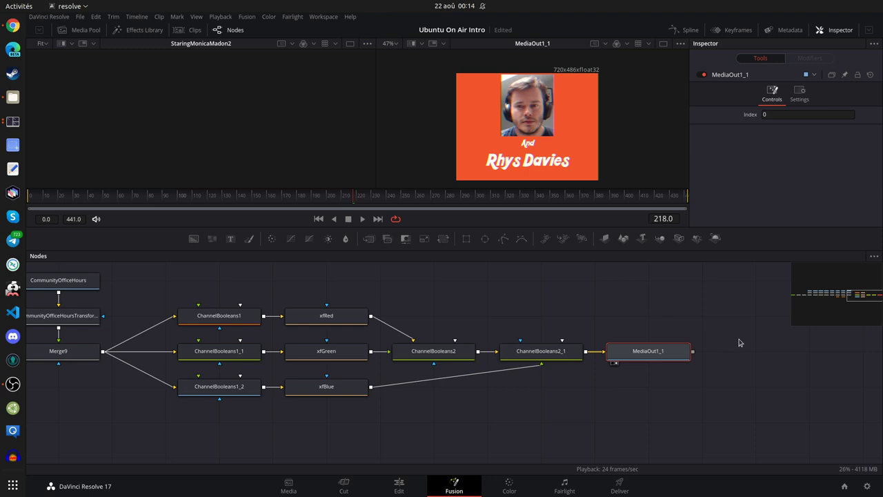
left_click_drag(414, 319, 554, 319)
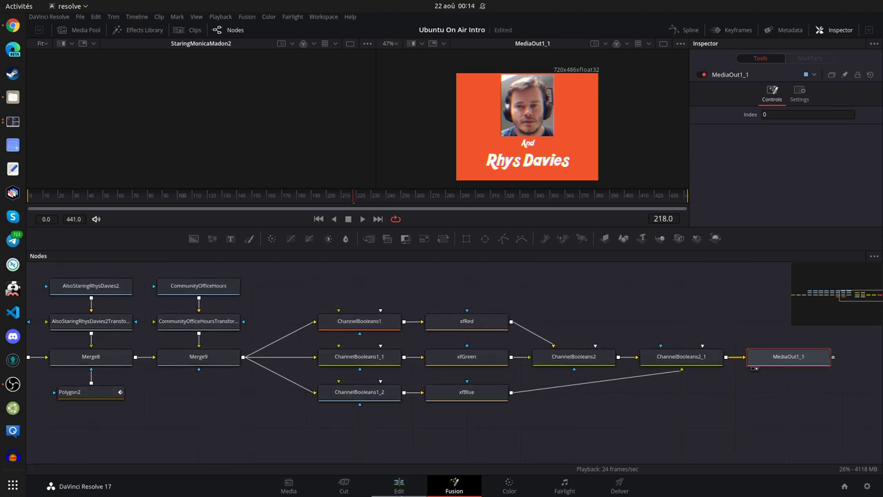
Return to the Edit page and scroll to show VHS FX above the Fusion Composition.
left_click(399, 486)
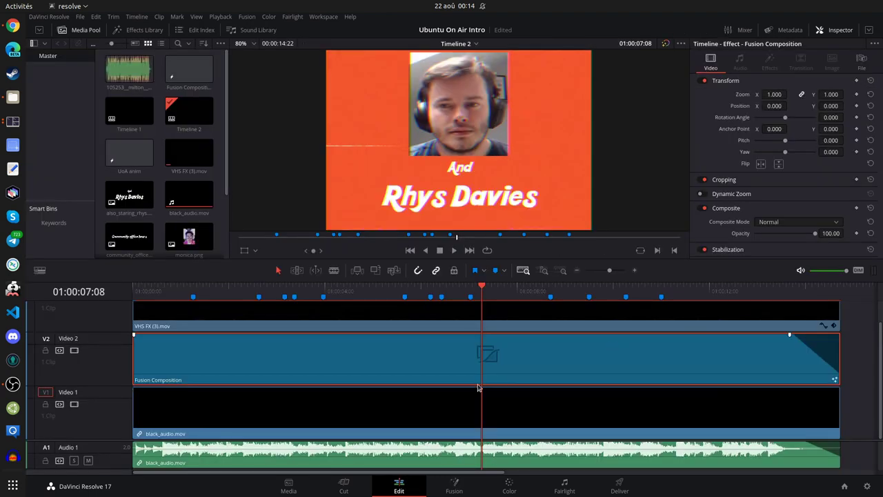
scroll(479, 385, "down", 3)
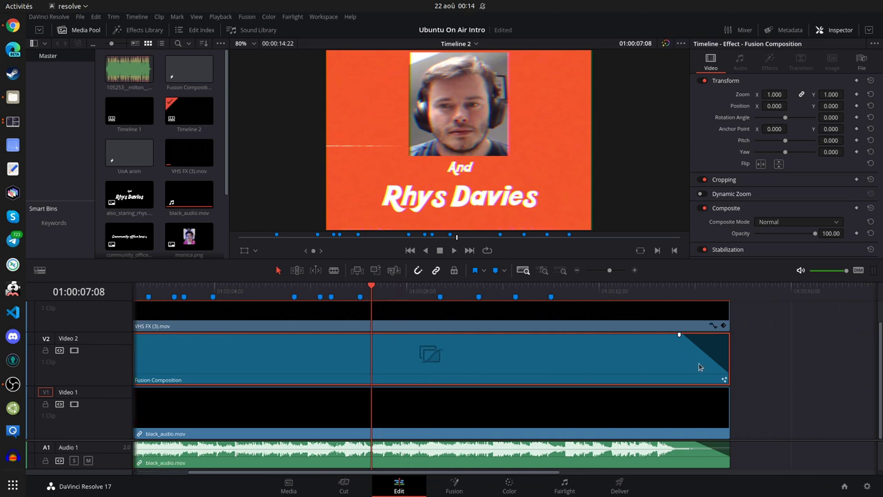
scroll(782, 371, "down", 1)
scroll(784, 372, "up", 3)
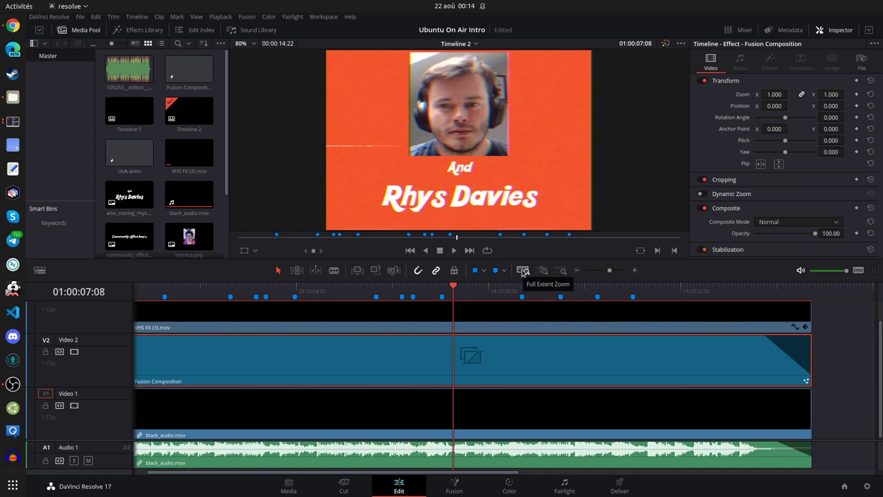
scroll(477, 366, "down", 2)
scroll(477, 365, "down", 1)
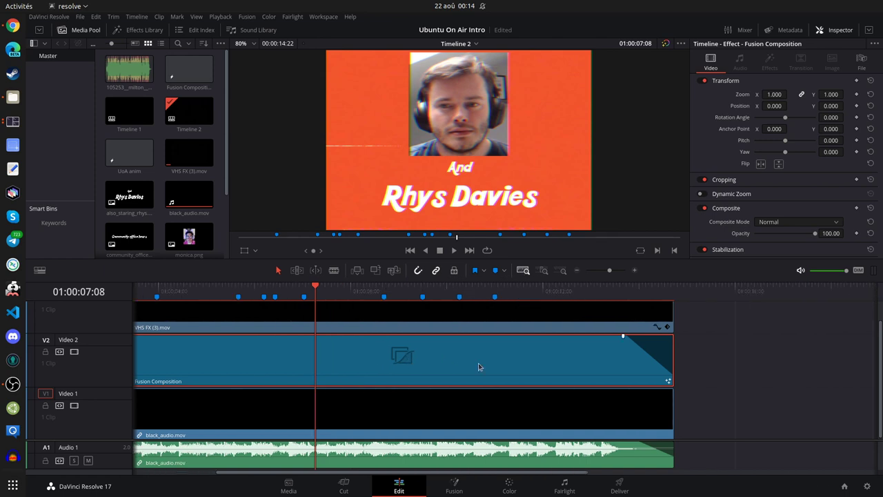
scroll(478, 366, "up", 1)
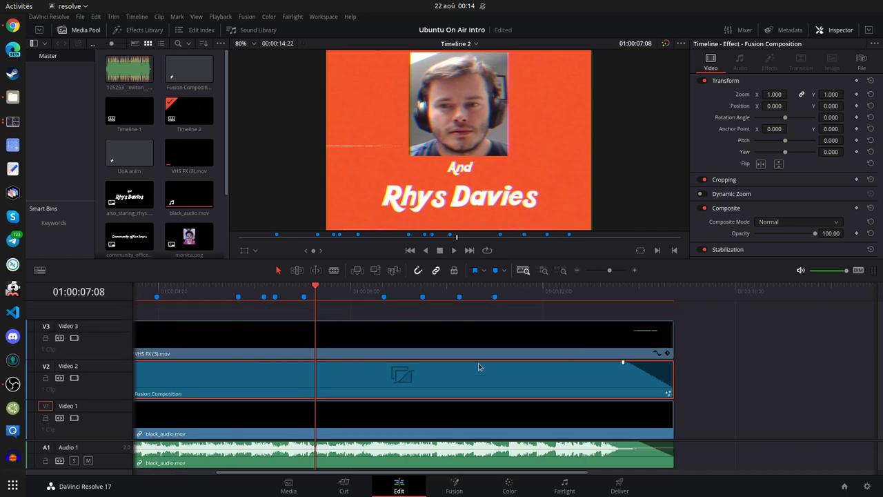
Zoom the timeline and scrub the playhead to the clips' end at 01:00:14:22.
scroll(479, 366, "right", 3)
scroll(735, 357, "left", 5)
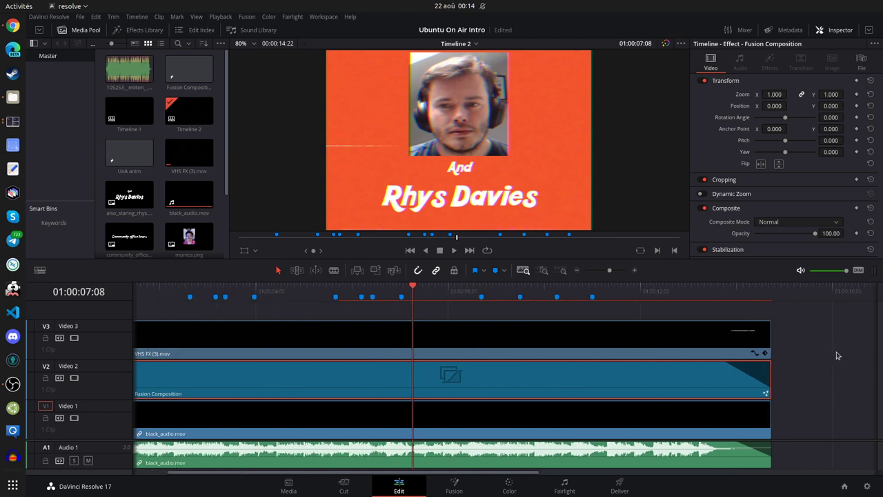
scroll(807, 355, "right", 2)
scroll(800, 355, "right", 5)
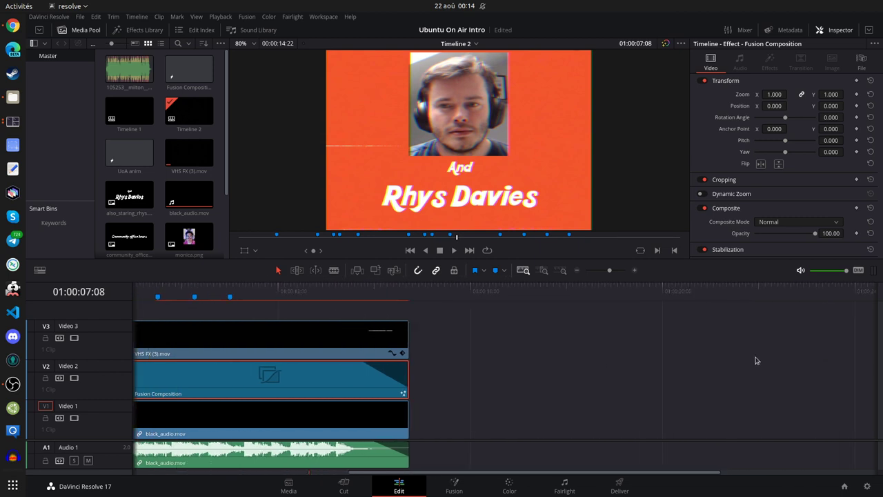
scroll(755, 361, "left", 6)
scroll(730, 341, "right", 2)
scroll(613, 361, "left", 4)
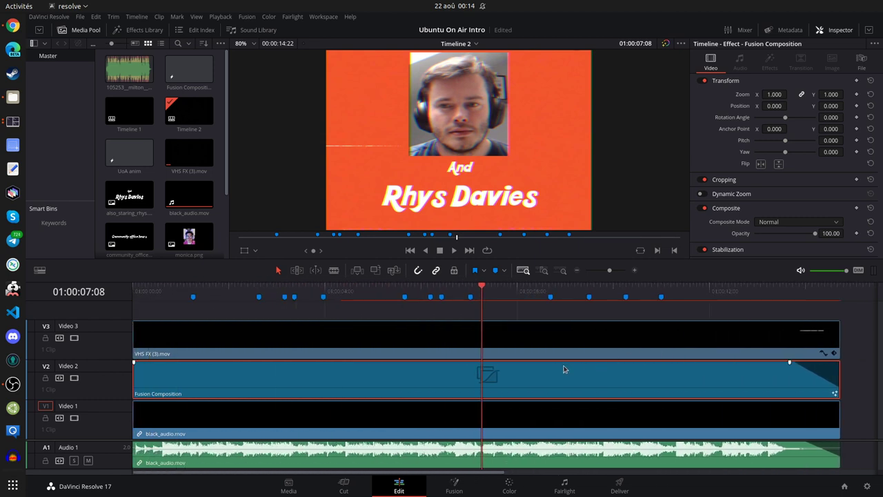
scroll(564, 373, "right", 4)
scroll(564, 372, "right", 2)
scroll(410, 376, "left", 2)
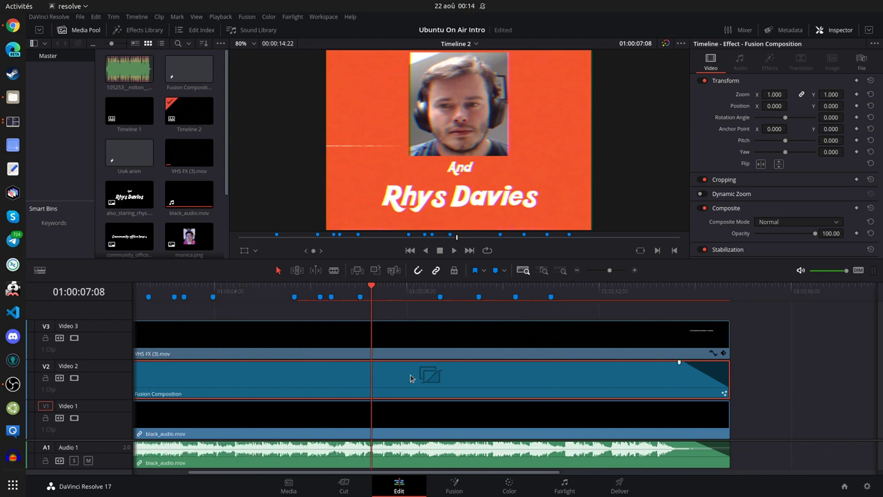
scroll(410, 378, "down", 3)
scroll(410, 378, "down", 3)
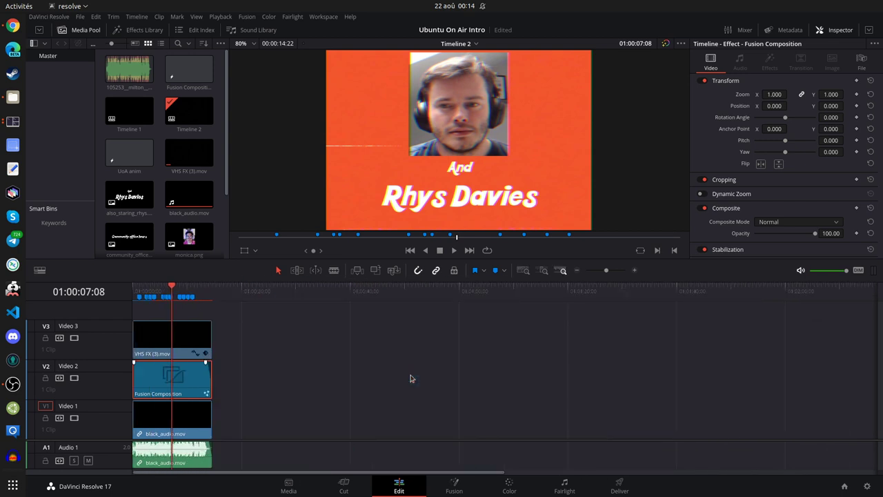
scroll(386, 378, "up", 1)
scroll(366, 381, "up", 3)
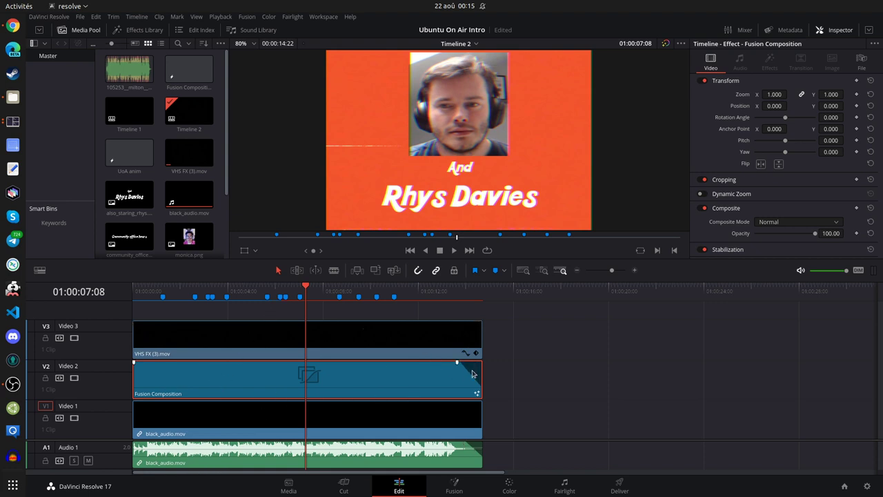
mouse_move(304, 288)
left_mouse_down()
mouse_move(449, 293)
mouse_move(481, 304)
left_mouse_up()
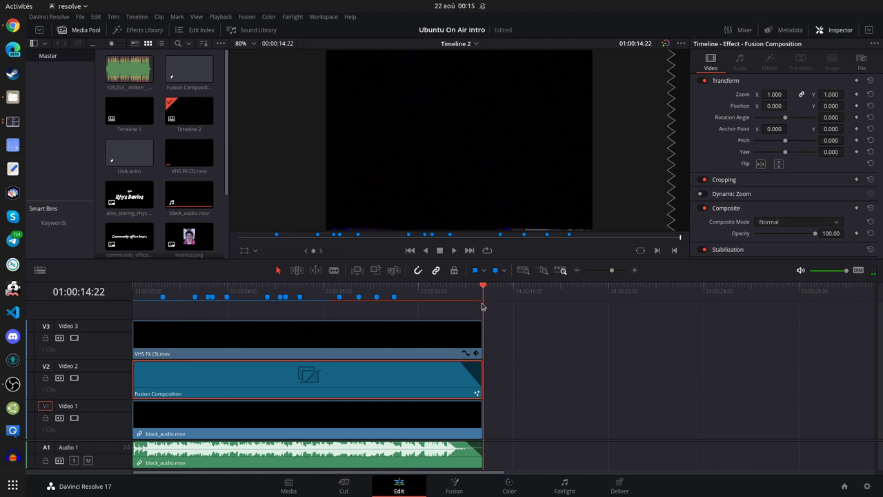
Confirm the VHS FX (3).mov clip uses Add composite mode, then play from 01:00:00:00.
left_click(278, 345)
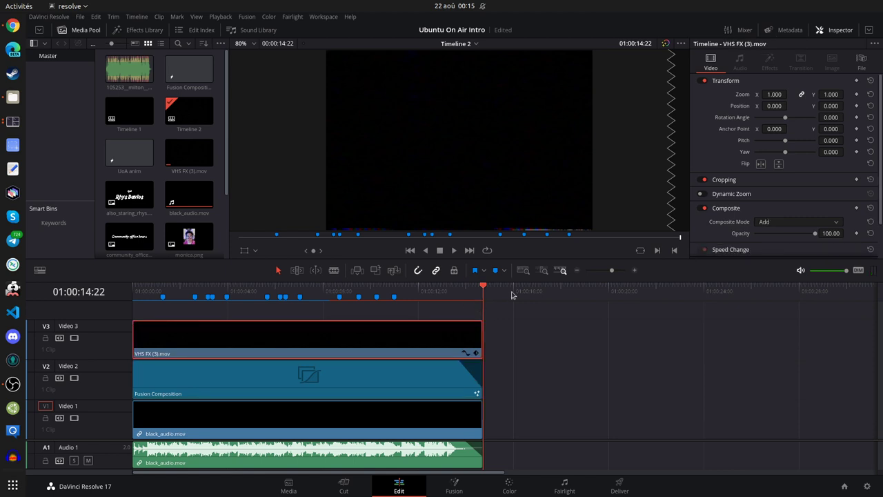
left_click_drag(485, 288, 135, 305)
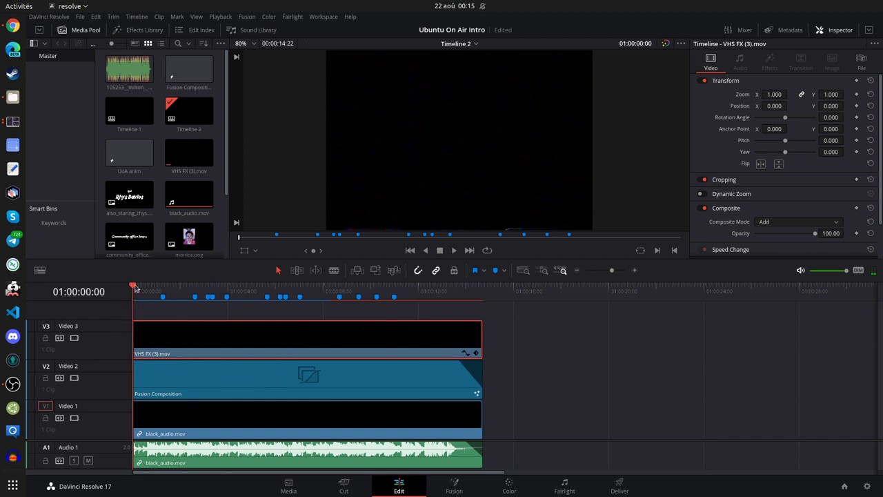
left_click_drag(138, 288, 208, 296)
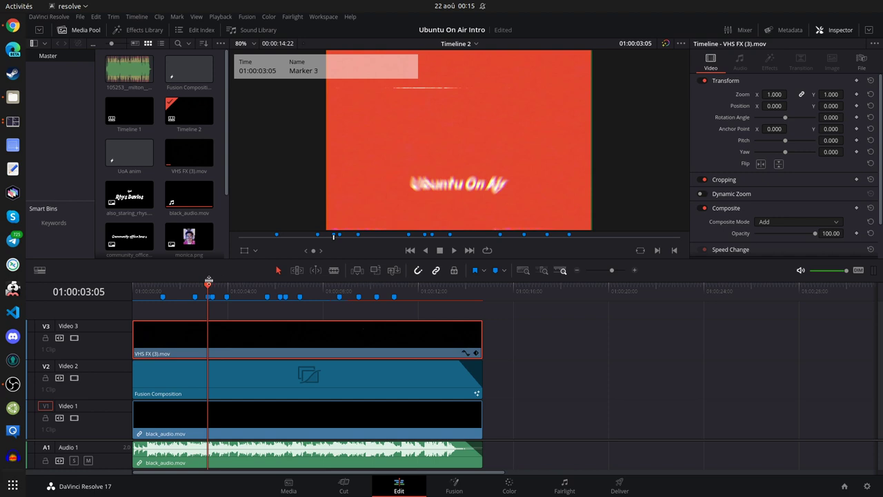
left_click_drag(205, 290, 125, 296)
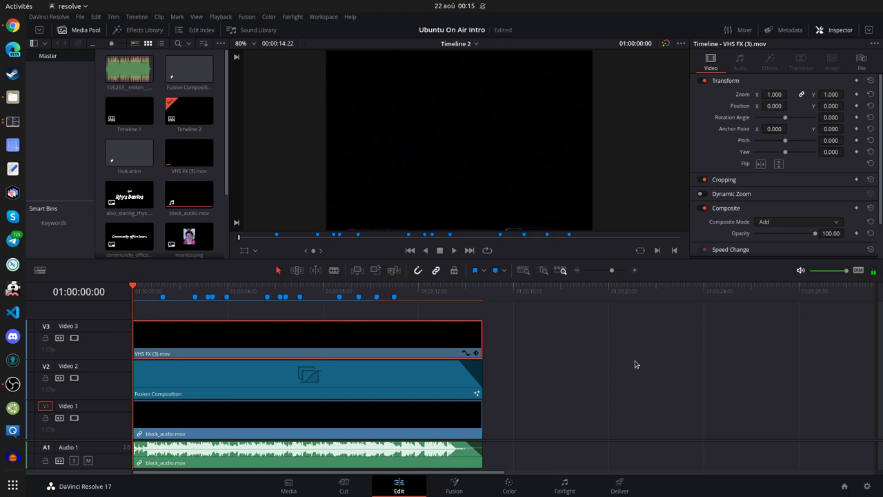
key("space")
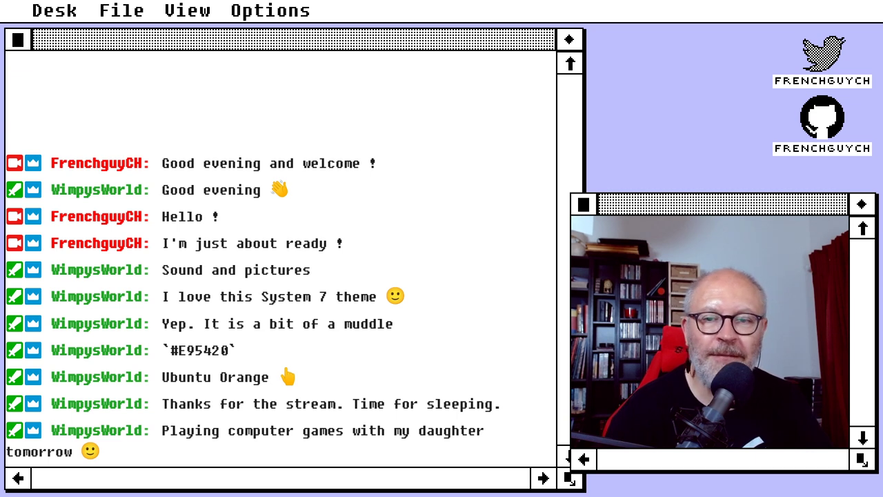
Choose End of stream from the overlay's View menu to show the thank-you note.
left_click(195, 10)
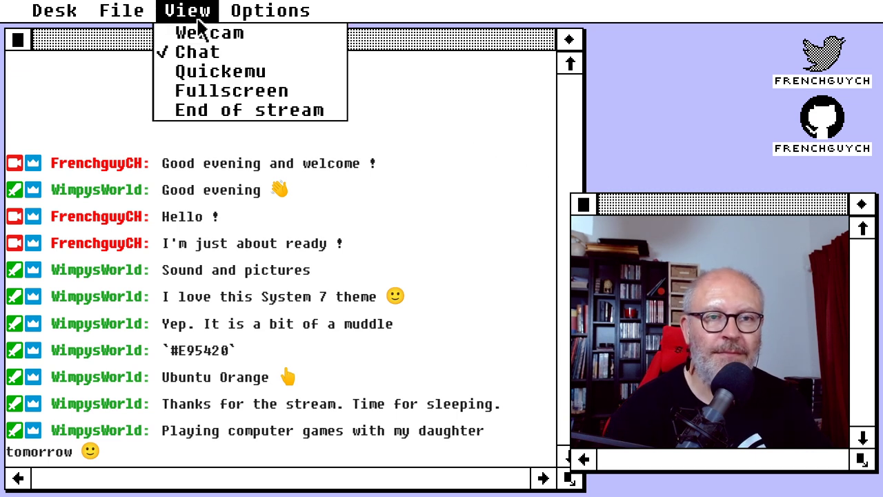
left_click(221, 110)
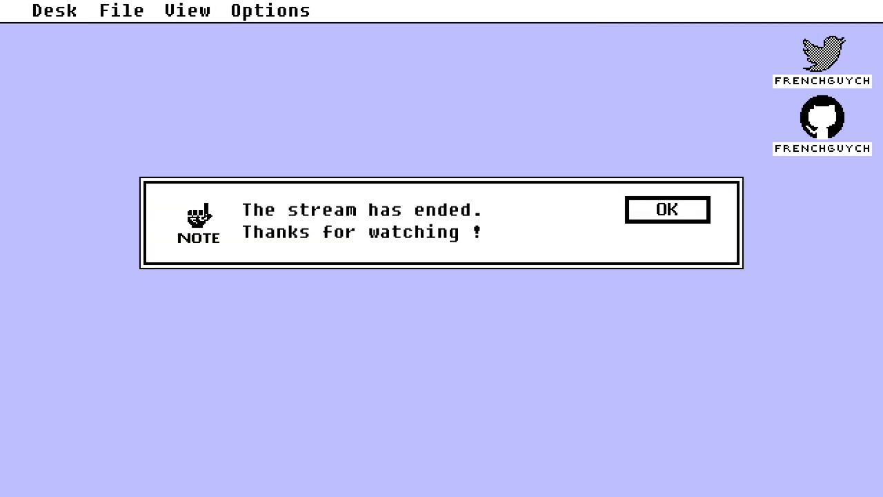